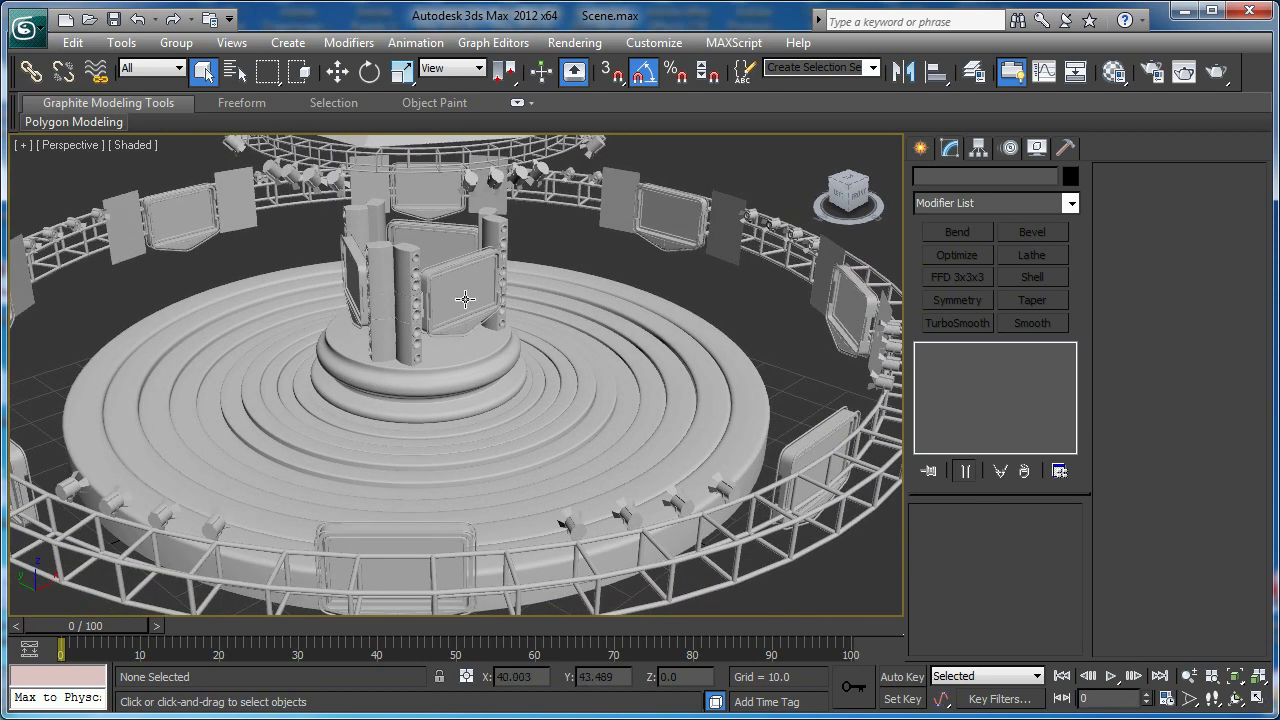
# - Examine the overall shape and layout of the finished circular stage model
pyautogui.scroll(-3, 566, 341)
pyautogui.moveTo(566, 341)
pyautogui.keyDown('alt'); pyautogui.mouseDown(button='middle')
pyautogui.moveTo(617, 334)
pyautogui.moveTo(588, 335)
pyautogui.mouseUp(button='middle'); pyautogui.keyUp('alt')
pyautogui.keyDown('alt'); pyautogui.moveTo(475, 361); pyautogui.dragTo(485, 356, button='middle'); pyautogui.keyUp('alt')
pyautogui.scroll(3, 490, 433)
pyautogui.scroll(-3, 490, 433)
pyautogui.moveTo(528, 423); pyautogui.dragTo(512, 425, button='middle')
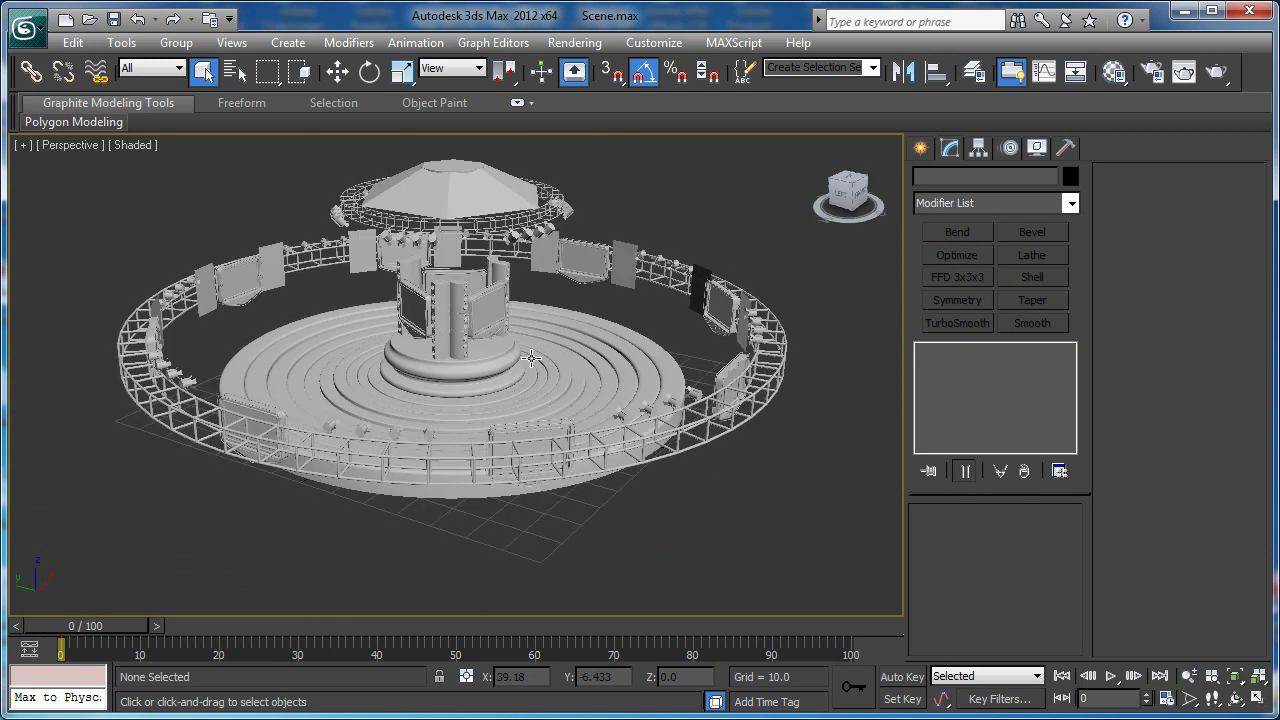
# - Show edged faces and enter edge editing on the base Editable Poly of a speaker box in the central column
pyautogui.scroll(3, 457, 314)
pyautogui.click(460, 288)
pyautogui.press('F4')
pyautogui.moveTo(460, 288); pyautogui.dragTo(486, 396, button='middle')
pyautogui.scroll(3, 464, 334)
pyautogui.click(933, 368)
pyautogui.scroll(3, 462, 320)
pyautogui.scroll(4, 492, 396)
pyautogui.press('2')
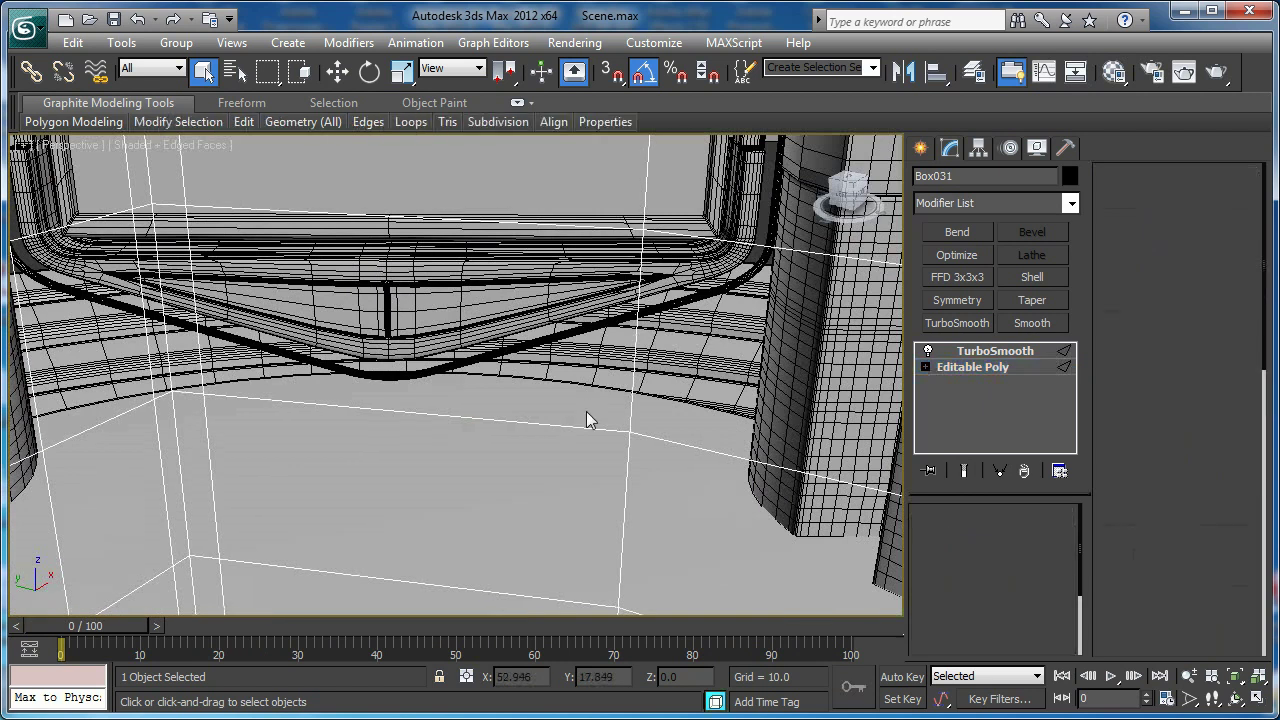
# - Examine the mesh of the column's speaker box and the surrounding framed screens at close range
pyautogui.scroll(-3, 492, 396)
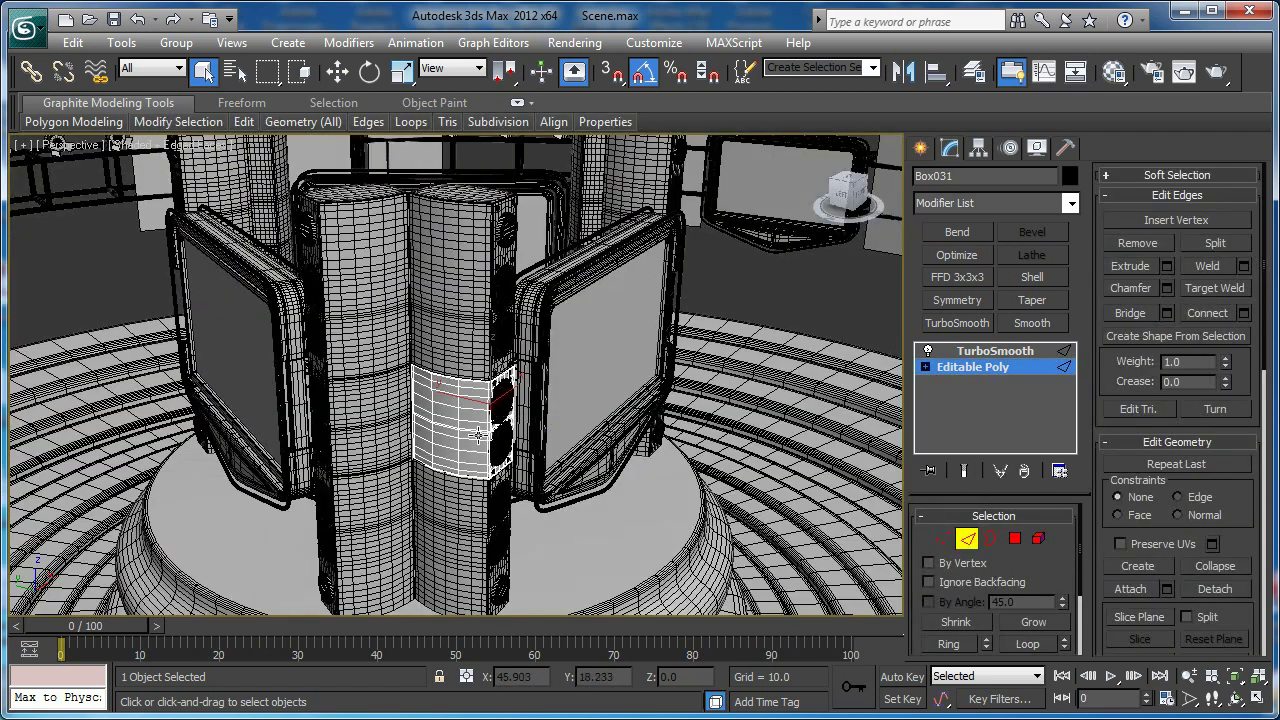
pyautogui.scroll(8, 510, 420)
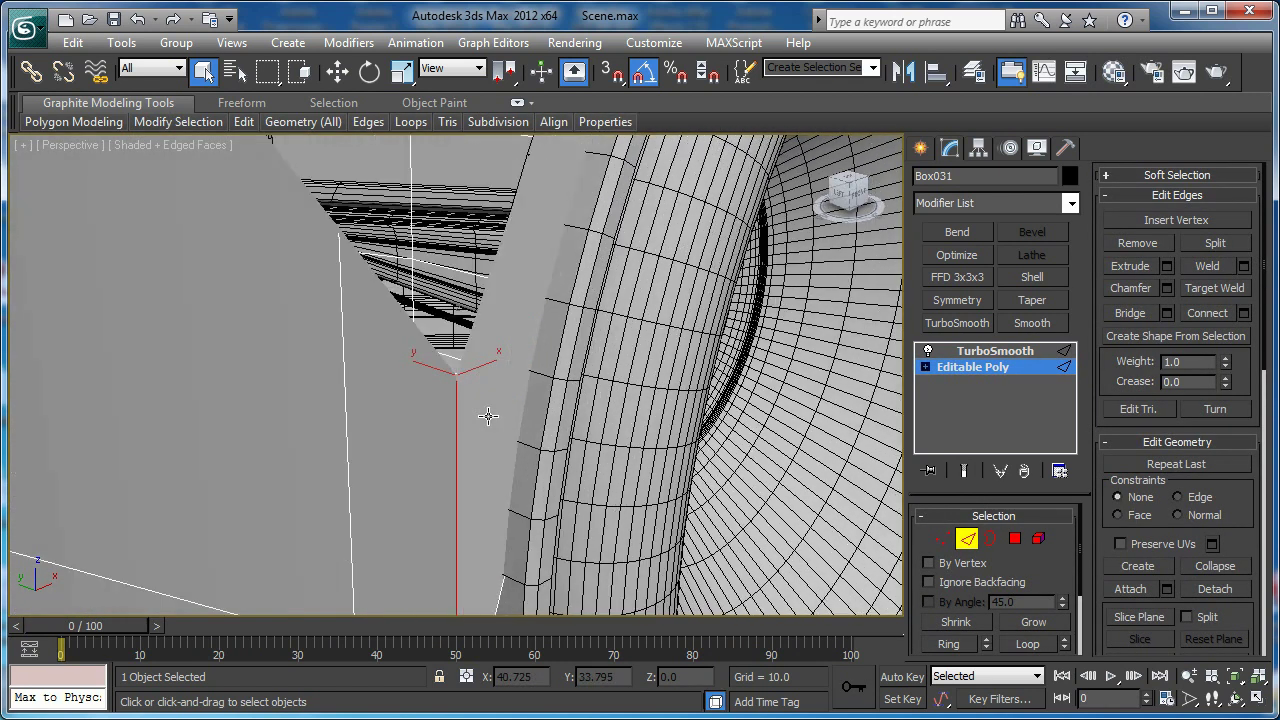
pyautogui.moveTo(467, 398)
pyautogui.mouseDown(button='middle')
pyautogui.moveTo(469, 414)
pyautogui.moveTo(470, 397)
pyautogui.mouseUp(button='middle')
pyautogui.scroll(-8, 469, 400)
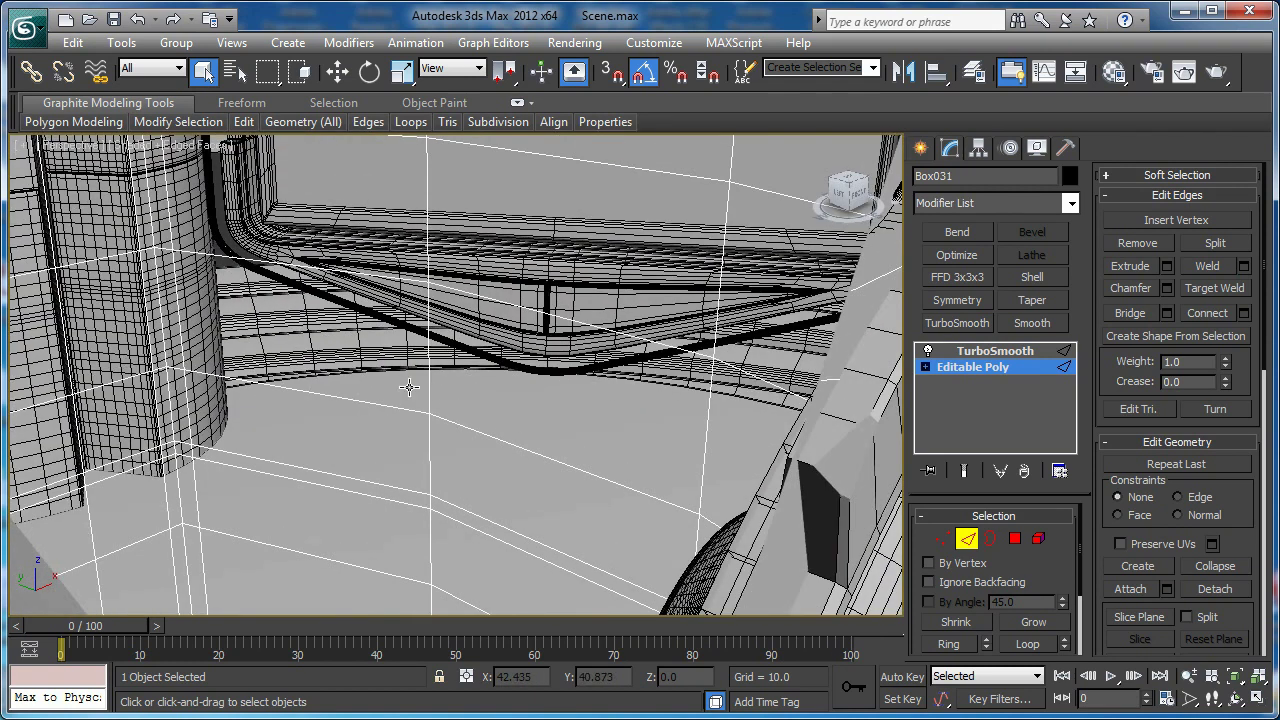
pyautogui.scroll(6, 455, 403)
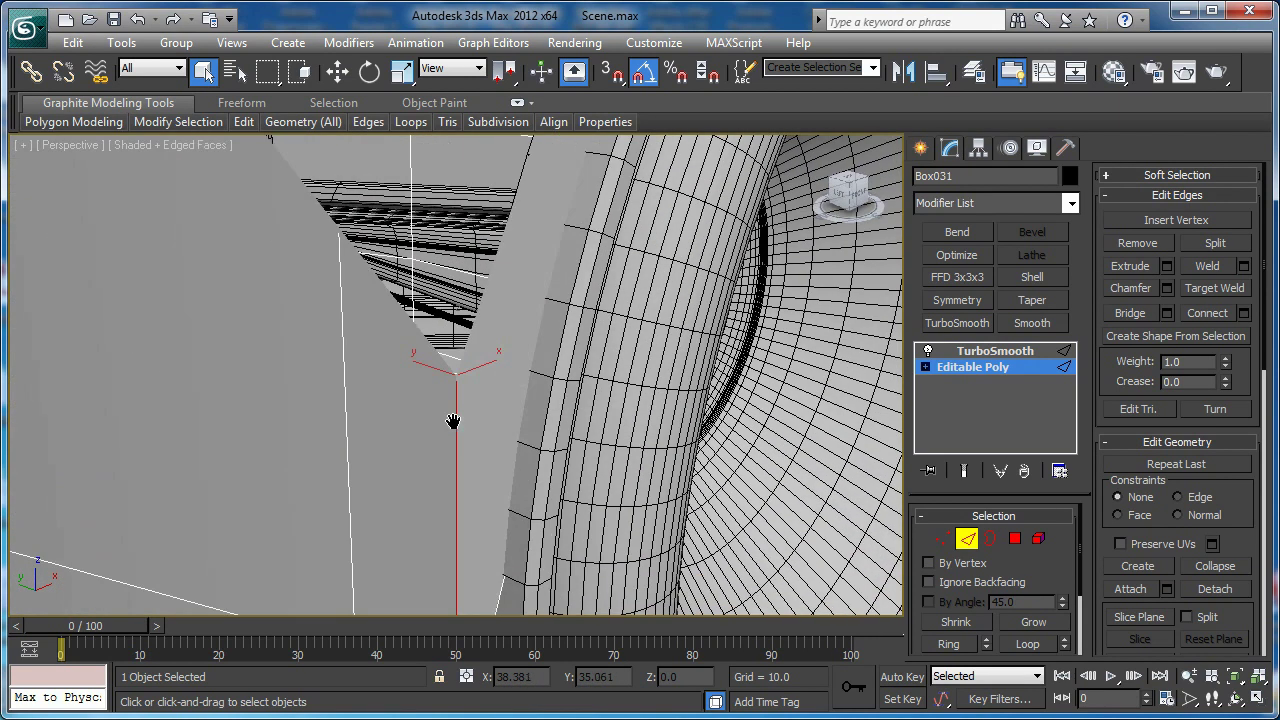
pyautogui.scroll(-6, 437, 413)
pyautogui.keyDown('alt'); pyautogui.moveTo(437, 413); pyautogui.dragTo(434, 413, button='middle'); pyautogui.keyUp('alt')
pyautogui.scroll(6, 446, 411)
pyautogui.scroll(-9, 447, 411)
pyautogui.scroll(9, 448, 411)
pyautogui.scroll(-6, 434, 413)
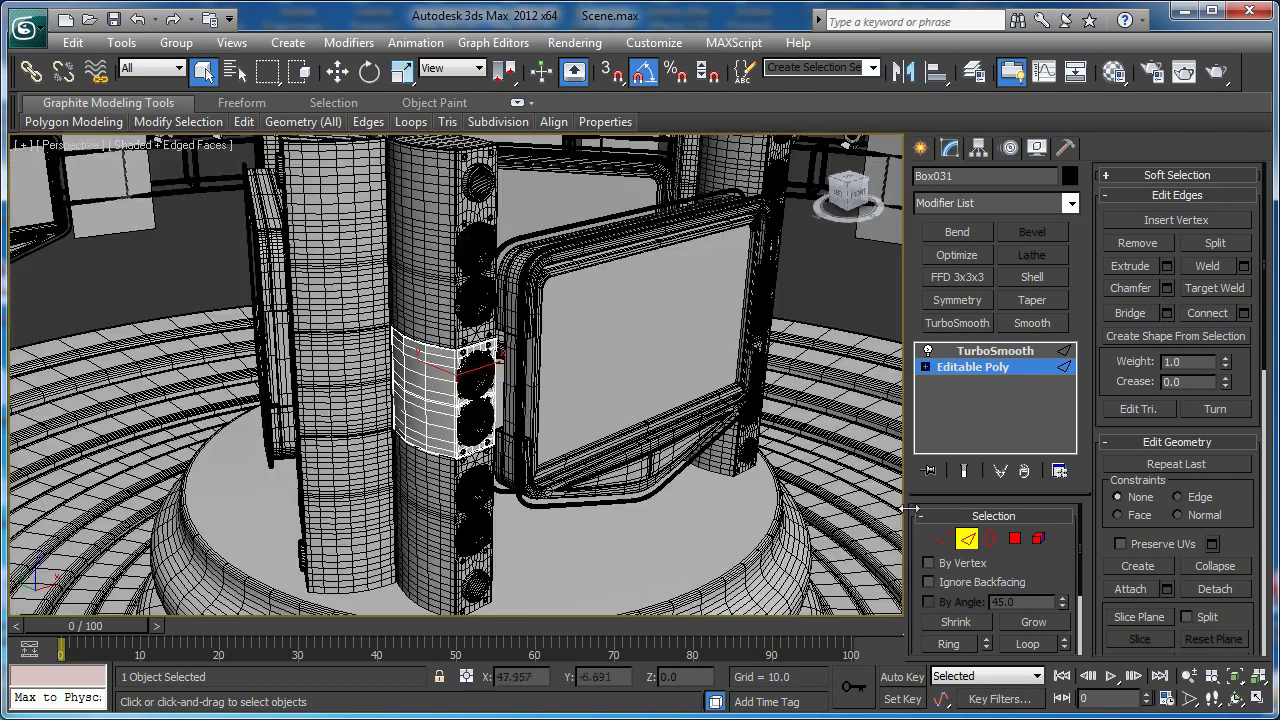
# - Leave edge editing and examine the whole scene, including the small object lying far from the stage
pyautogui.click(963, 541)
pyautogui.scroll(-8, 440, 411)
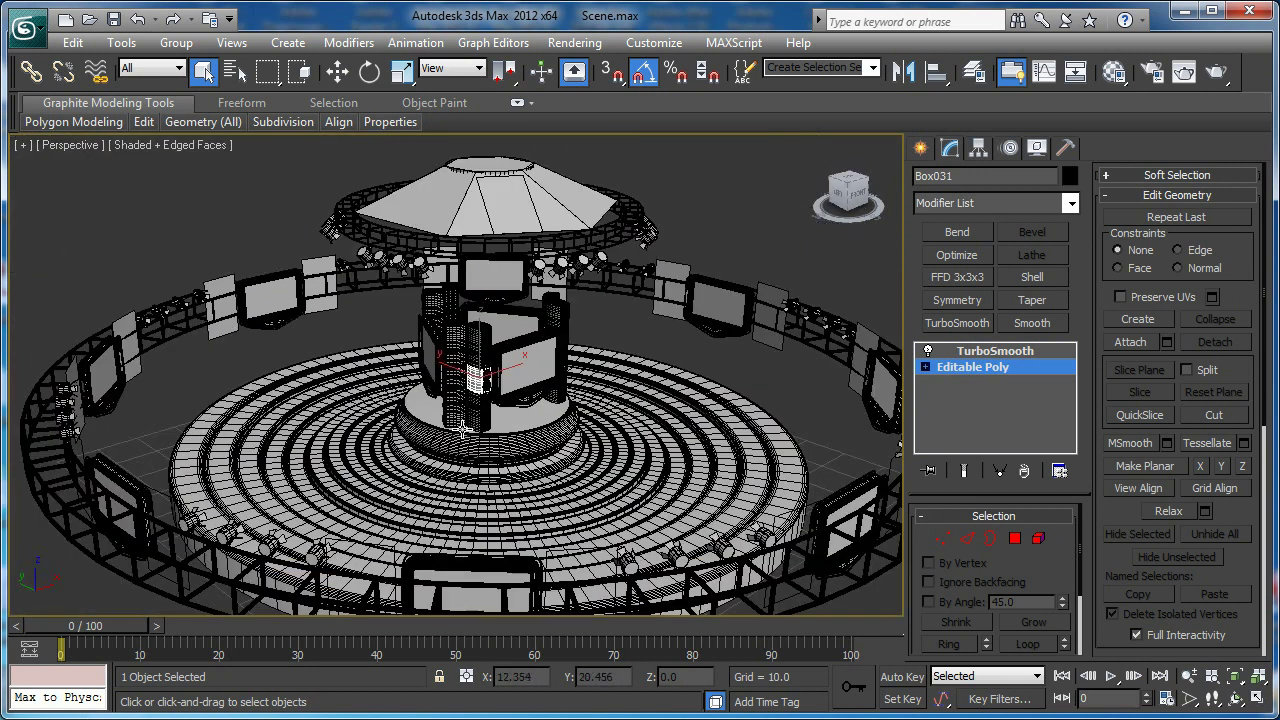
pyautogui.scroll(-8, 437, 413)
pyautogui.moveTo(444, 383); pyautogui.dragTo(480, 381, button='middle')
pyautogui.scroll(-12, 312, 380)
pyautogui.moveTo(145, 424); pyautogui.dragTo(538, 314, button='middle')
pyautogui.moveTo(345, 360); pyautogui.dragTo(440, 322, button='middle')
pyautogui.click(393, 328)
pyautogui.press('z')
pyautogui.scroll(-5, 519, 352)
pyautogui.scroll(-10, 519, 352)
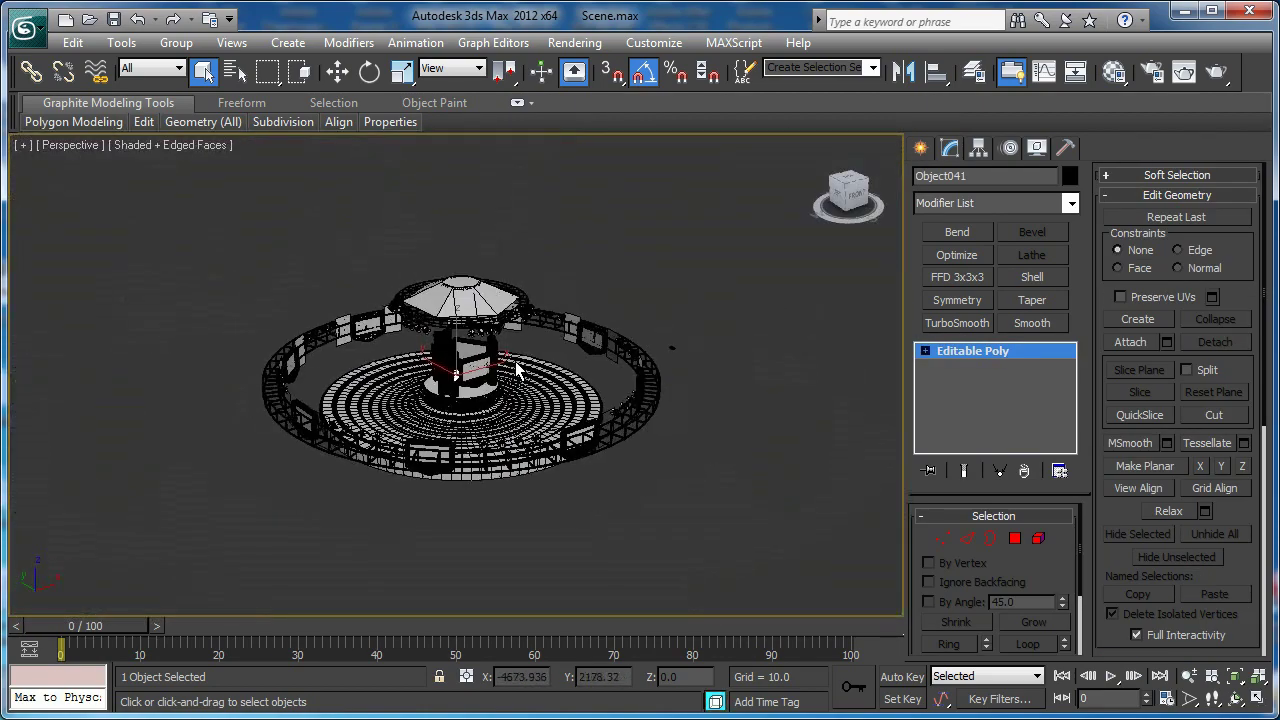
# - Reset the scene to an empty, untitled one
pyautogui.click(26, 28)
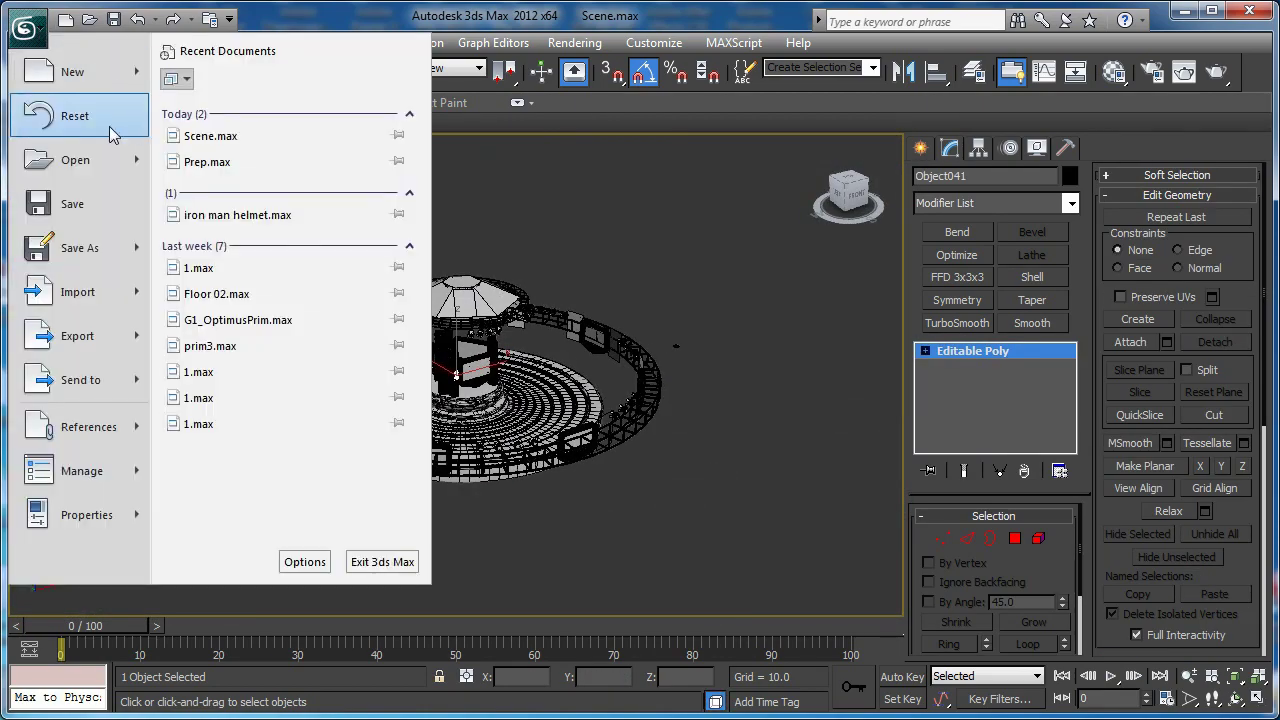
pyautogui.press('Escape')
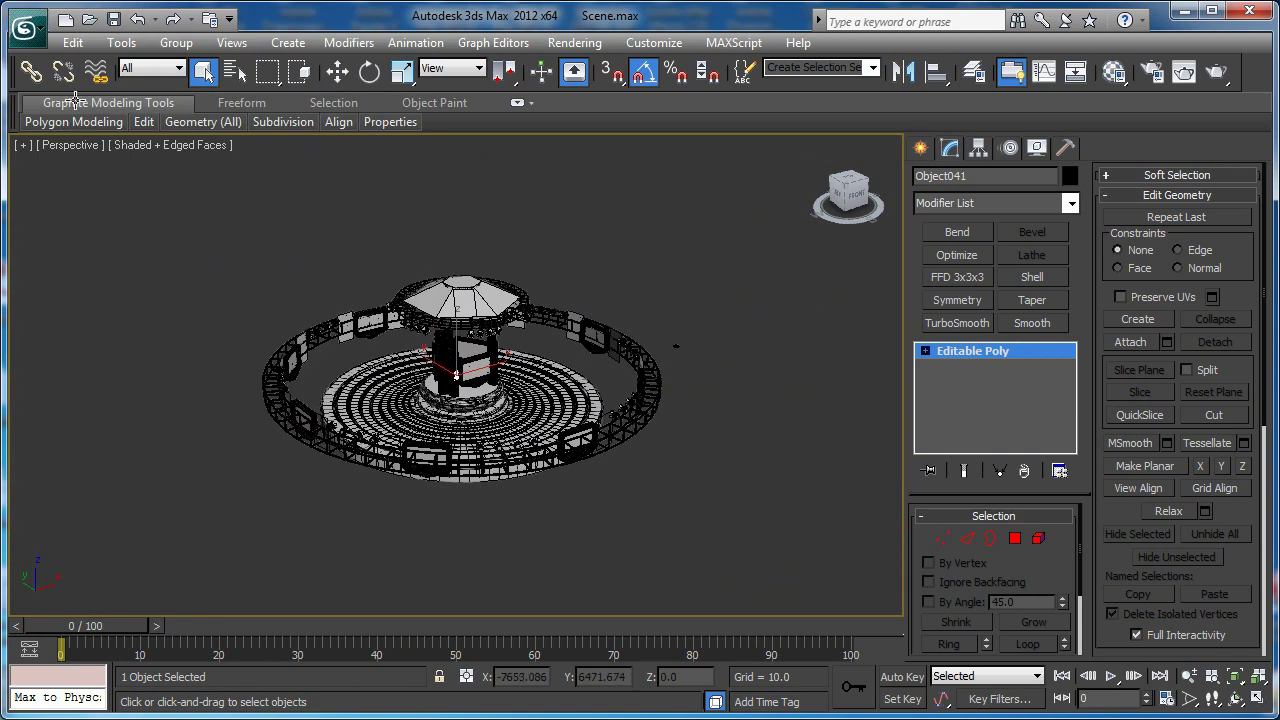
pyautogui.doubleClick(34, 38)
pyautogui.click(662, 534)
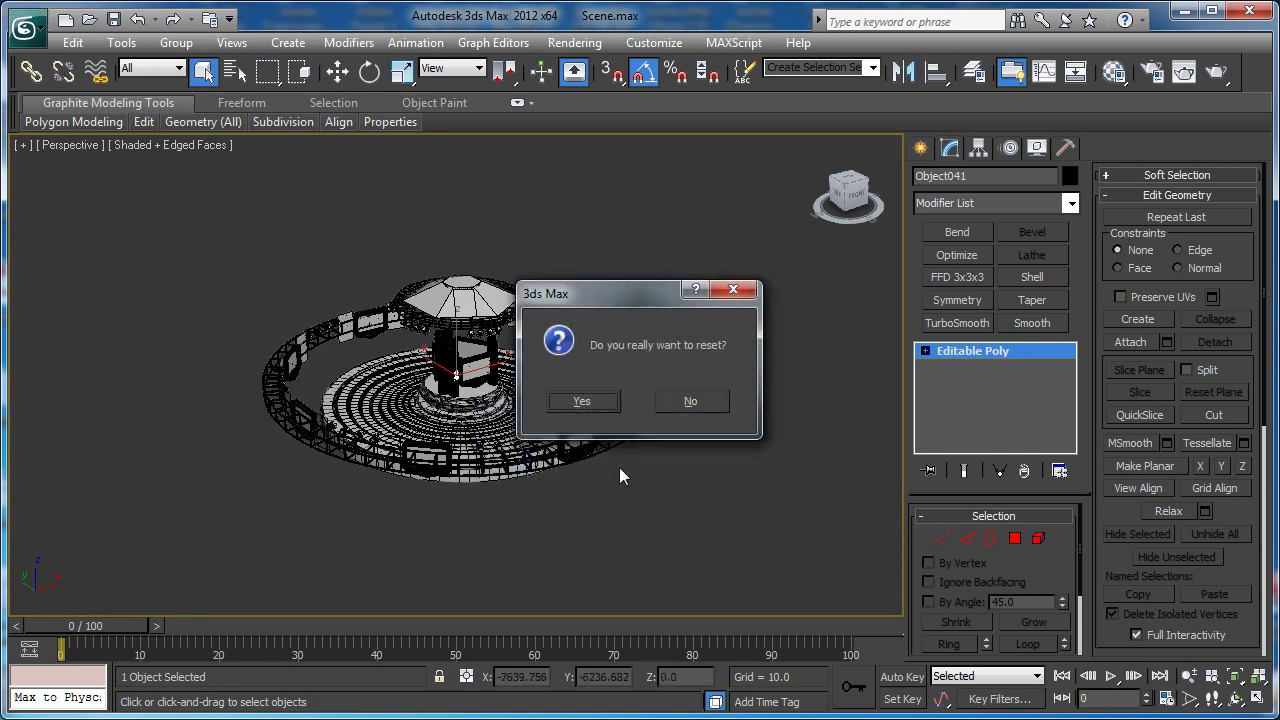
pyautogui.click(588, 401)
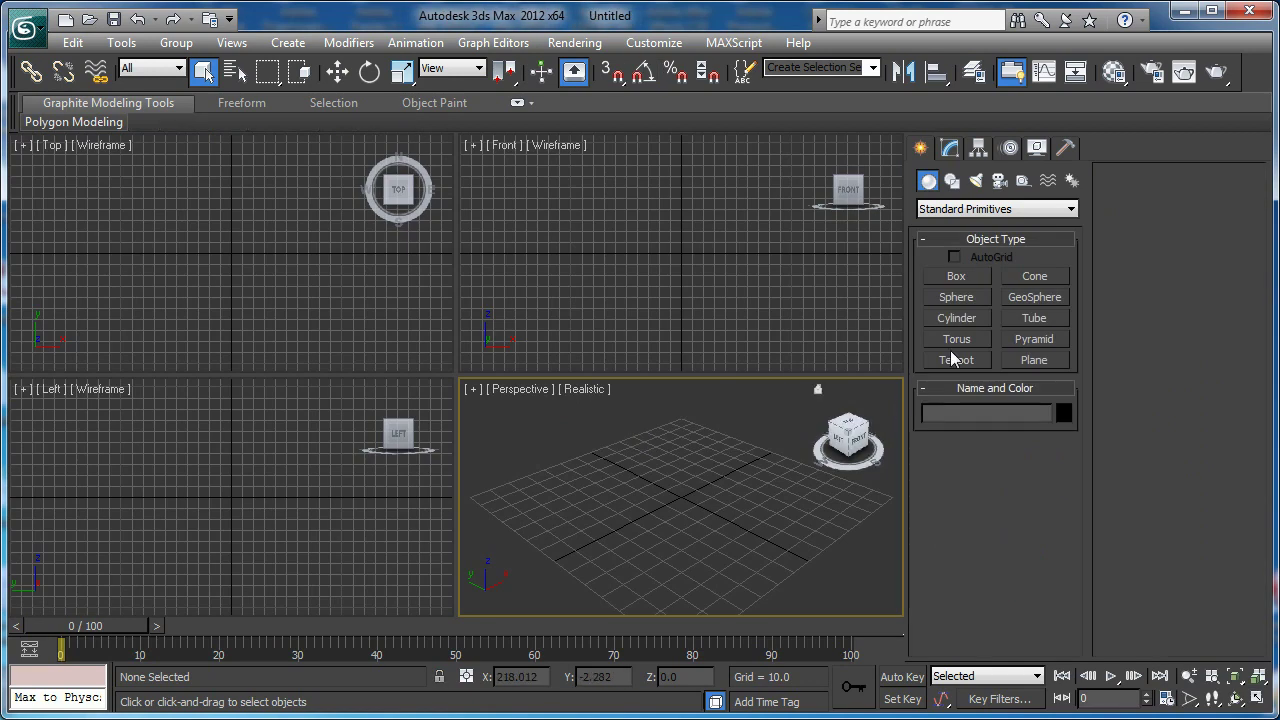
# - Create a flat cylinder about 43.5 units high in the perspective view and maximize that view
pyautogui.click(957, 318)
pyautogui.scroll(-10, 700, 497)
pyautogui.moveTo(677, 490); pyautogui.dragTo(686, 646)
pyautogui.click(678, 523)
pyautogui.scroll(-5, 678, 523)
pyautogui.rightClick(680, 505)
pyautogui.hotkey('alt', 'w')
pyautogui.moveTo(680, 503); pyautogui.dragTo(748, 498, button='middle')
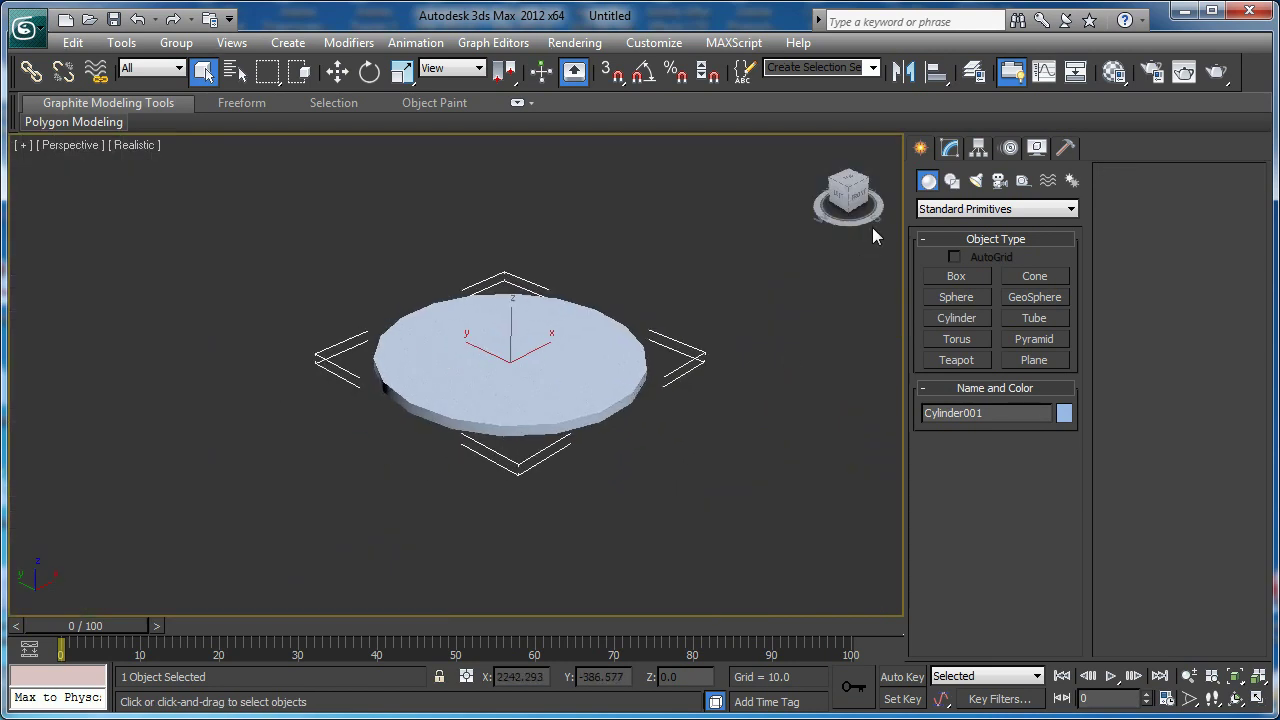
# - Set the cylinder's radius to 1000 and its height to 40
pyautogui.click(950, 147)
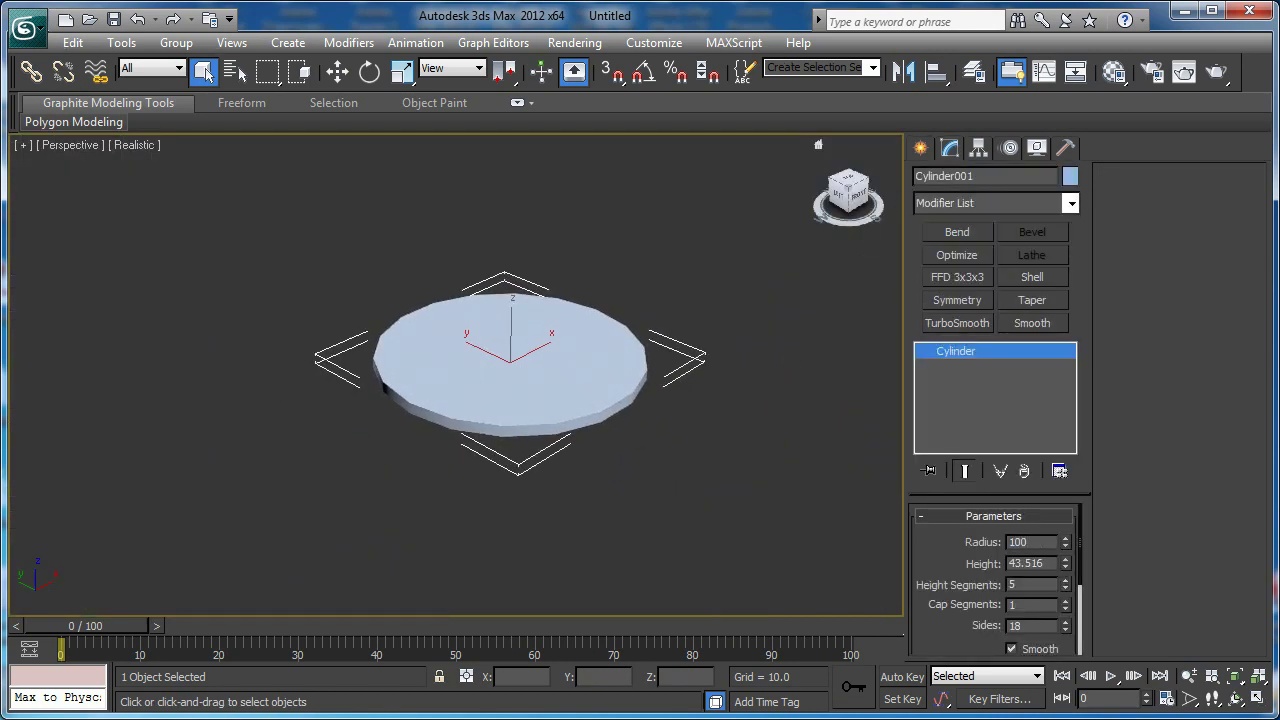
pyautogui.write('1000')
pyautogui.press('Return')
pyautogui.moveTo(628, 482)
pyautogui.mouseDown(button='middle')
pyautogui.moveTo(611, 480)
pyautogui.moveTo(634, 477)
pyautogui.moveTo(616, 468)
pyautogui.mouseUp(button='middle')
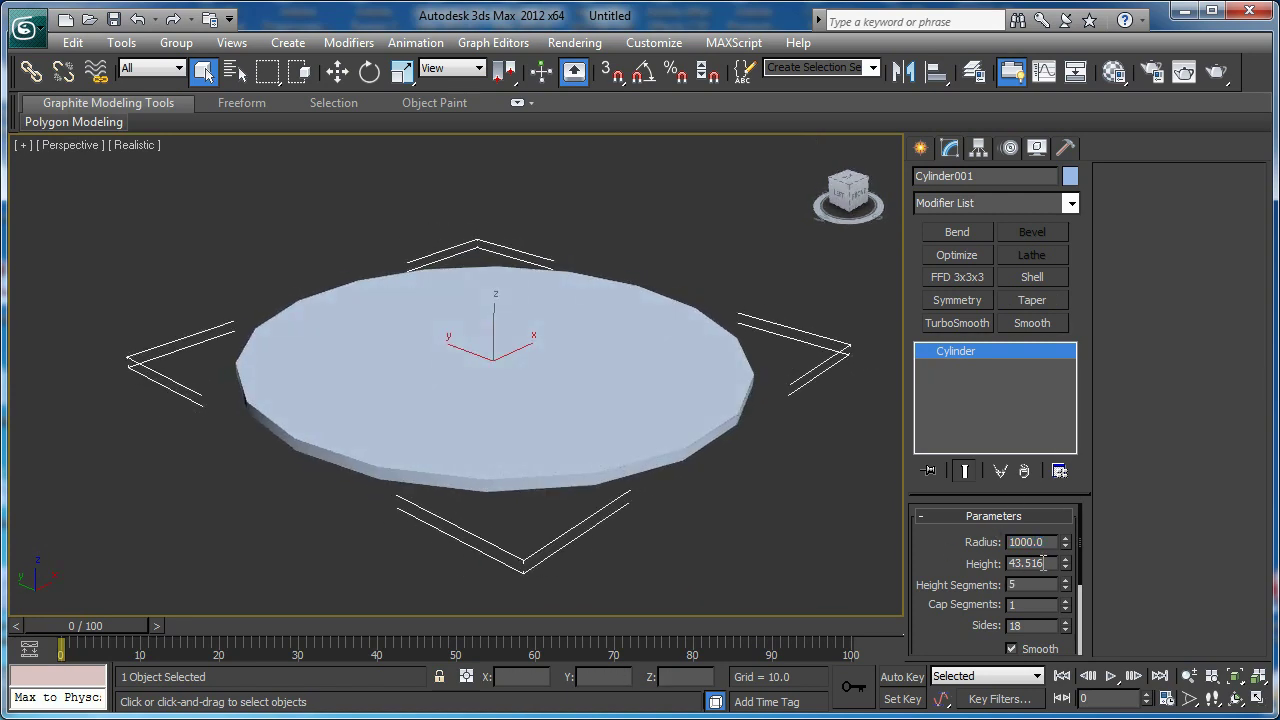
pyautogui.write('40')
pyautogui.press('Return')
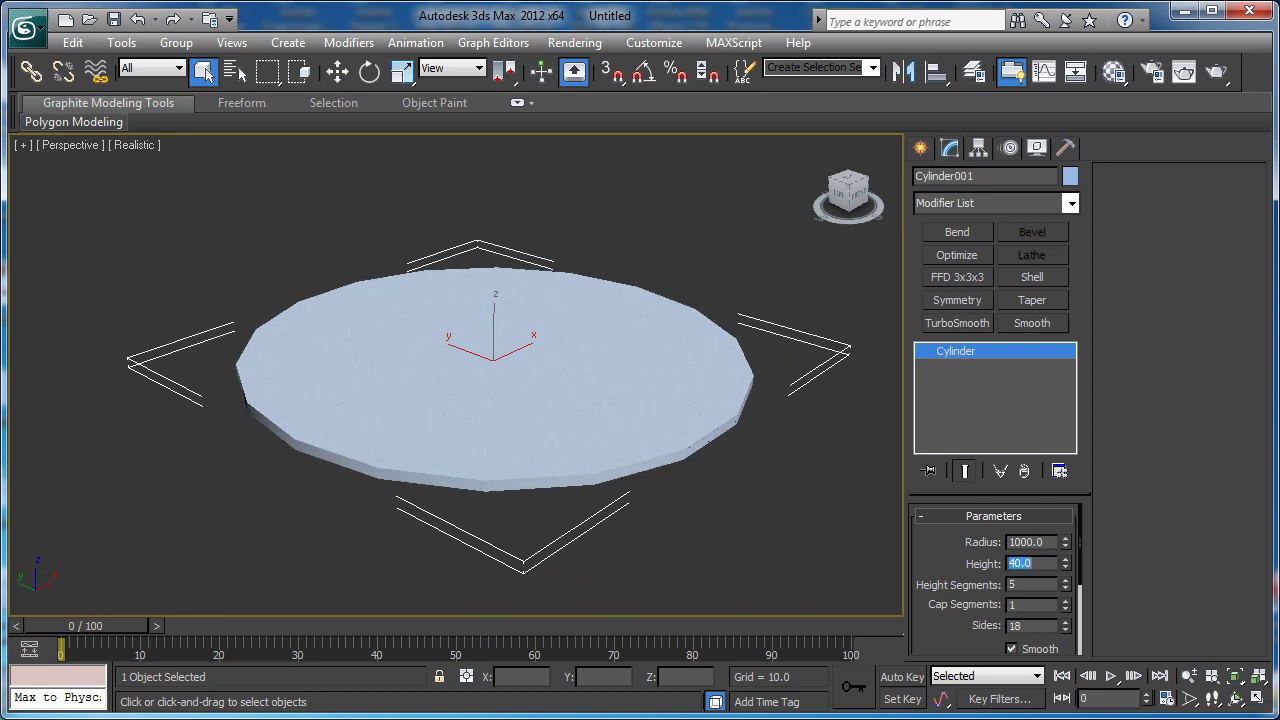
# - Set the cylinder's height segments to 1 and its sides to 70
pyautogui.keyDown('alt'); pyautogui.moveTo(600, 500); pyautogui.dragTo(640, 480, button='middle'); pyautogui.keyUp('alt')
pyautogui.scroll(2, 620, 480)
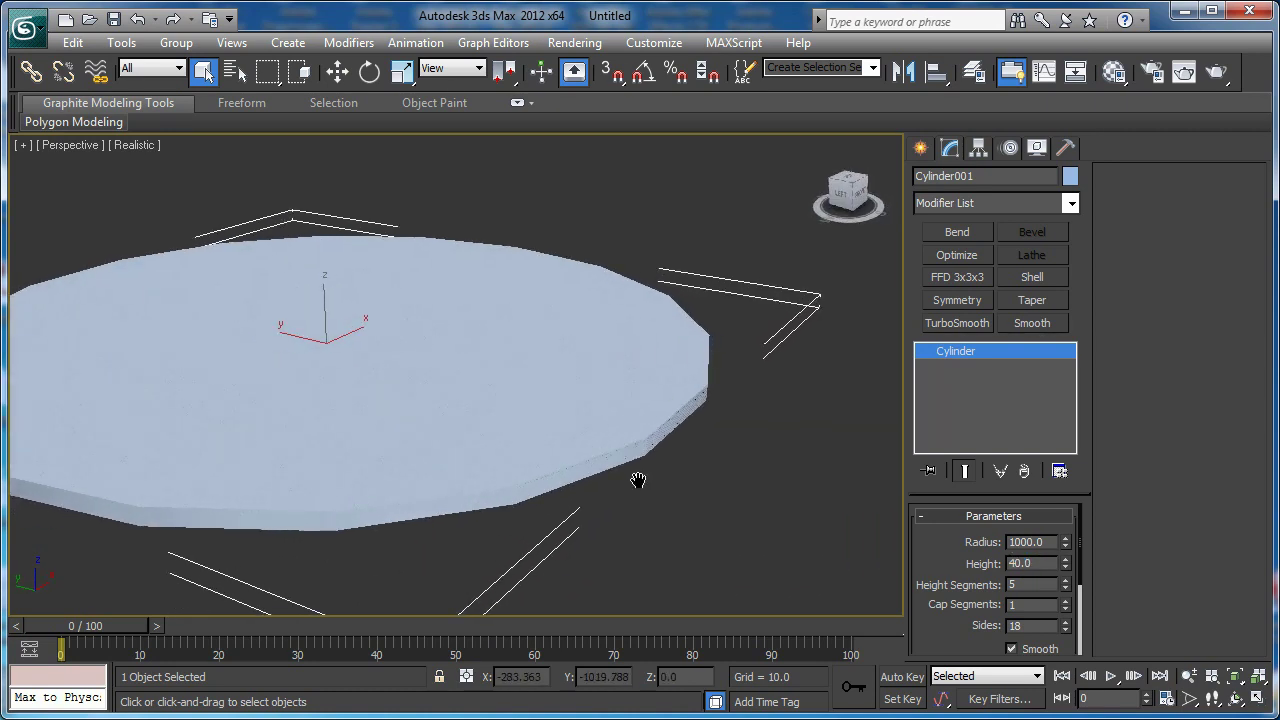
pyautogui.rightClick(1066, 590)
pyautogui.keyDown('alt'); pyautogui.moveTo(632, 476); pyautogui.dragTo(650, 471, button='middle'); pyautogui.keyUp('alt')
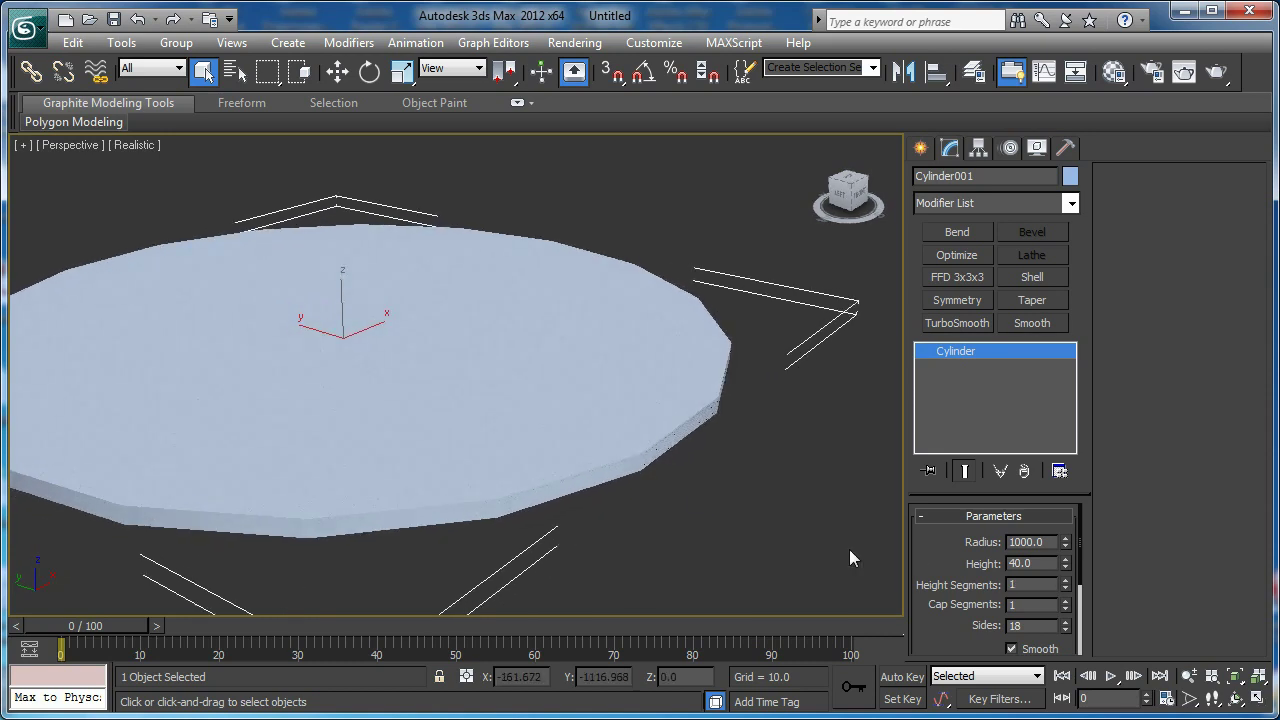
pyautogui.write('70')
pyautogui.press('Return')
# - Show edged faces and convert the cylinder to an Editable Poly
pyautogui.moveTo(533, 395); pyautogui.dragTo(598, 414, button='middle')
pyautogui.press('F4')
pyautogui.rightClick(516, 422)
pyautogui.moveTo(600, 606)
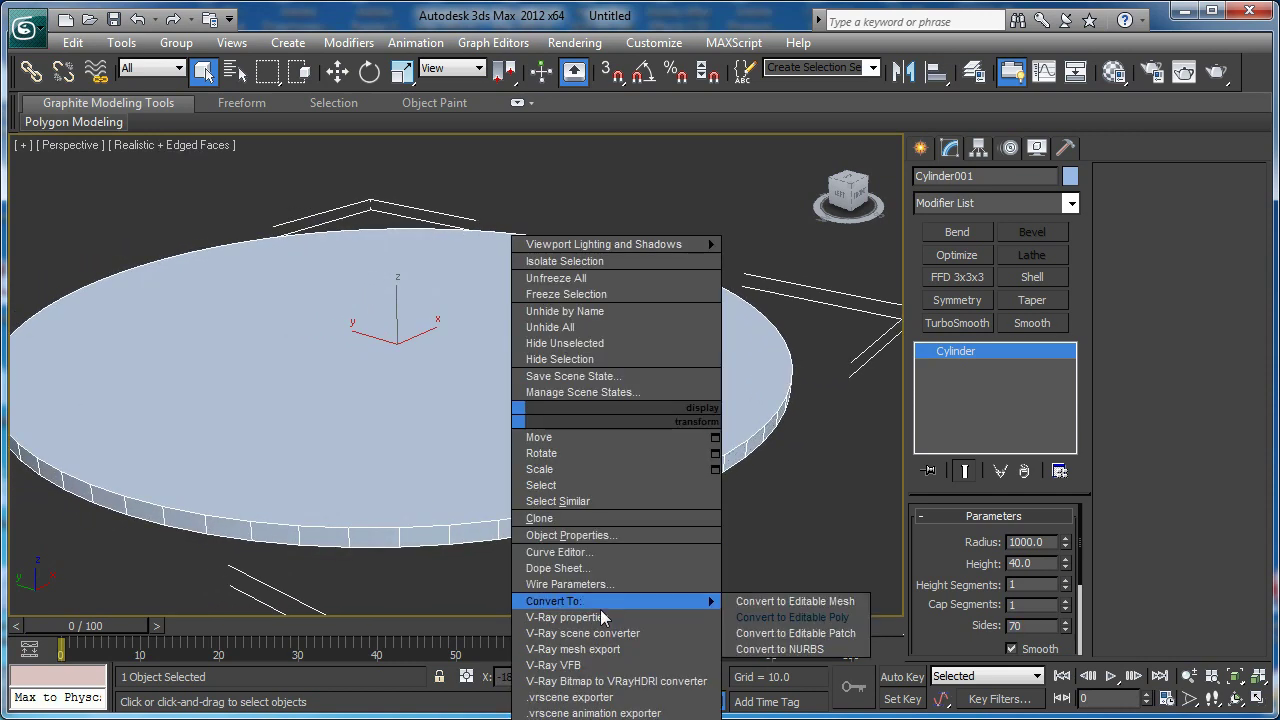
pyautogui.click(800, 618)
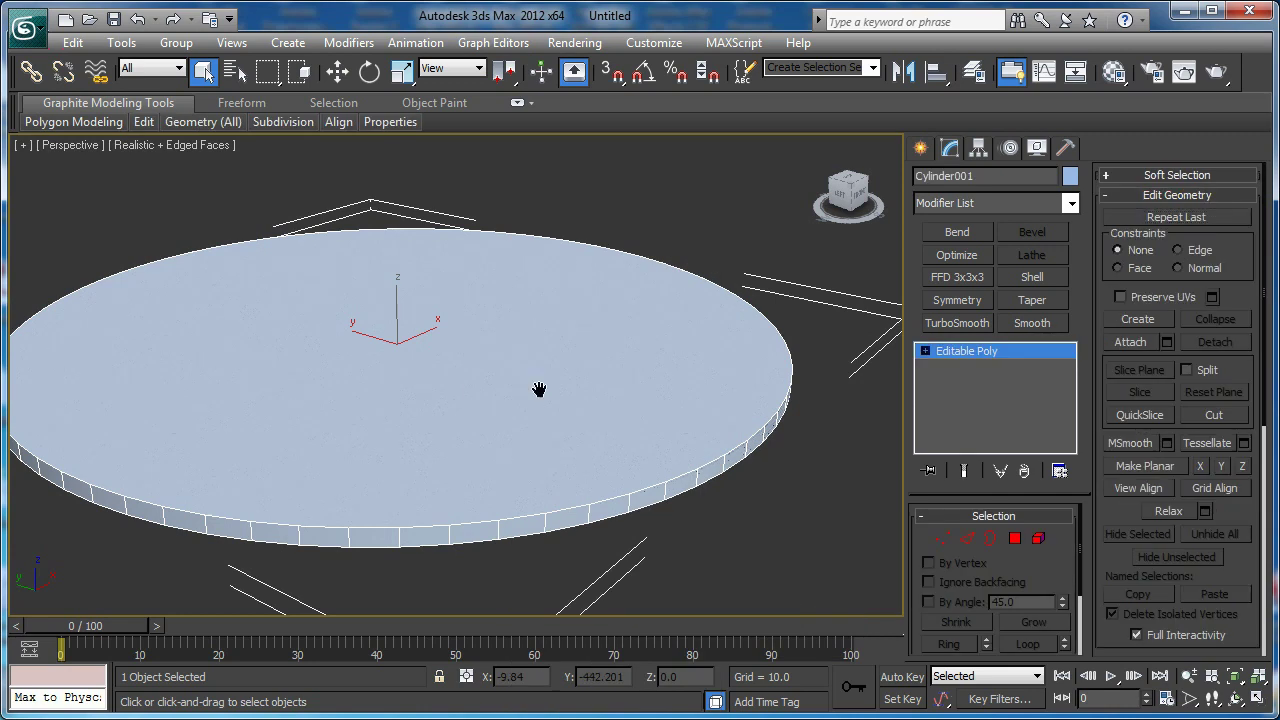
# - Select the disc's top polygon and start a bevel on it with a height of 0
pyautogui.scroll(-3, 535, 385)
pyautogui.press('4')
pyautogui.click(538, 390)
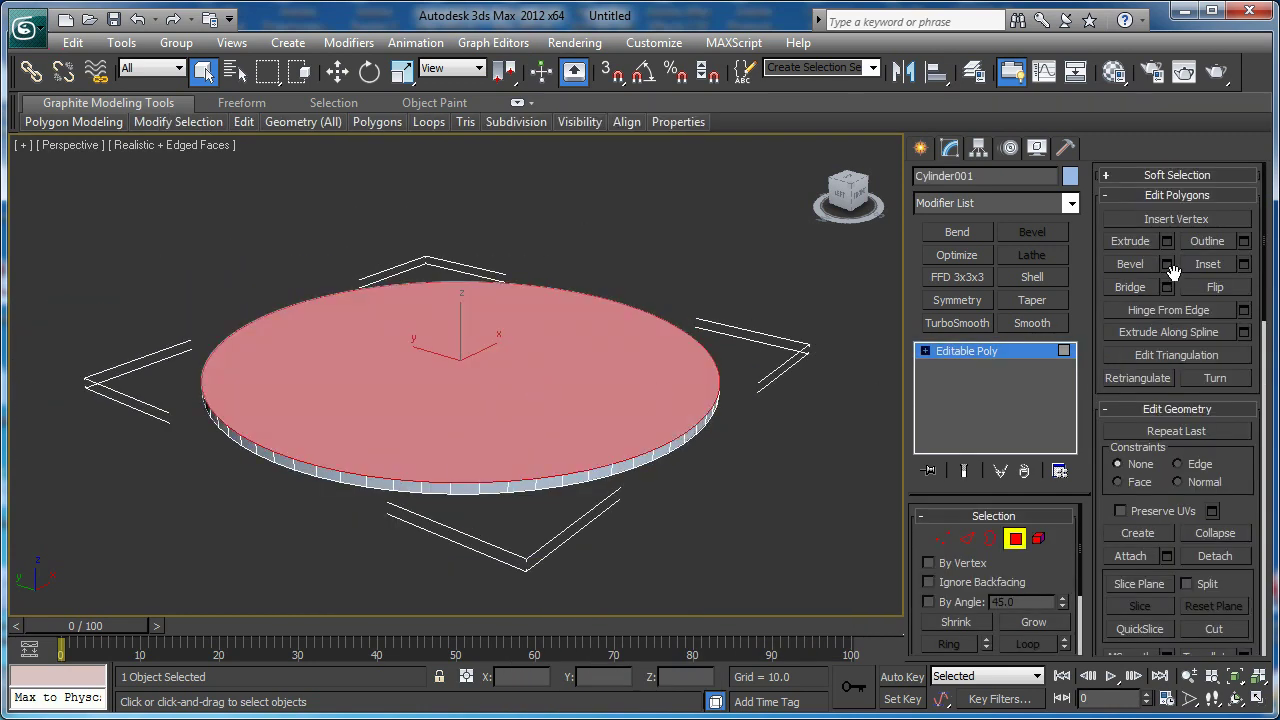
pyautogui.moveTo(402, 312); pyautogui.dragTo(379, 291, button='middle')
pyautogui.rightClick(472, 420)
# - Set the bevel outline of the top polygon to 250 and apply the bevel
pyautogui.scroll(-3, 382, 353)
pyautogui.keyDown('alt'); pyautogui.moveTo(382, 353); pyautogui.dragTo(390, 405, button='middle'); pyautogui.keyUp('alt')
pyautogui.moveTo(476, 447); pyautogui.dragTo(476, 289)
pyautogui.moveTo(579, 511); pyautogui.dragTo(548, 492, button='middle')
pyautogui.moveTo(468, 445); pyautogui.dragTo(108, 456)
pyautogui.scroll(3, 456, 471)
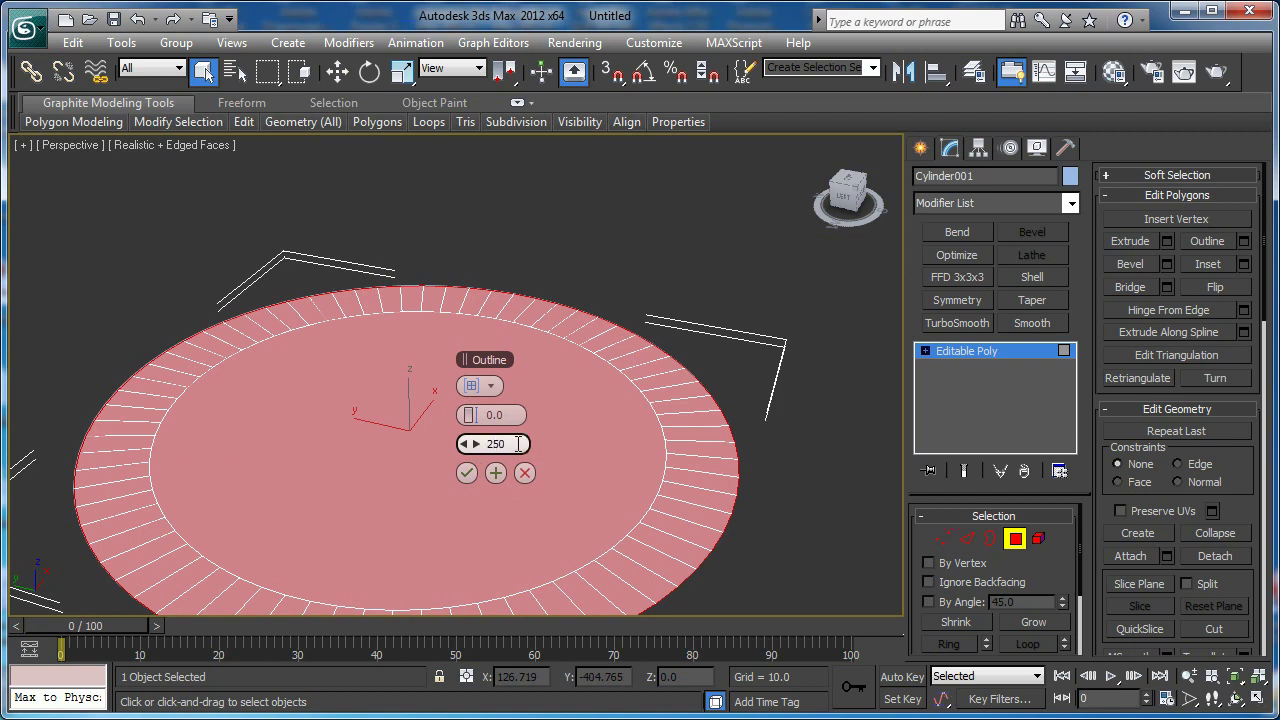
pyautogui.moveTo(715, 461)
pyautogui.keyDown('alt'); pyautogui.mouseDown(button='middle')
pyautogui.moveTo(709, 409)
pyautogui.moveTo(700, 460)
pyautogui.mouseUp(button='middle'); pyautogui.keyUp('alt')
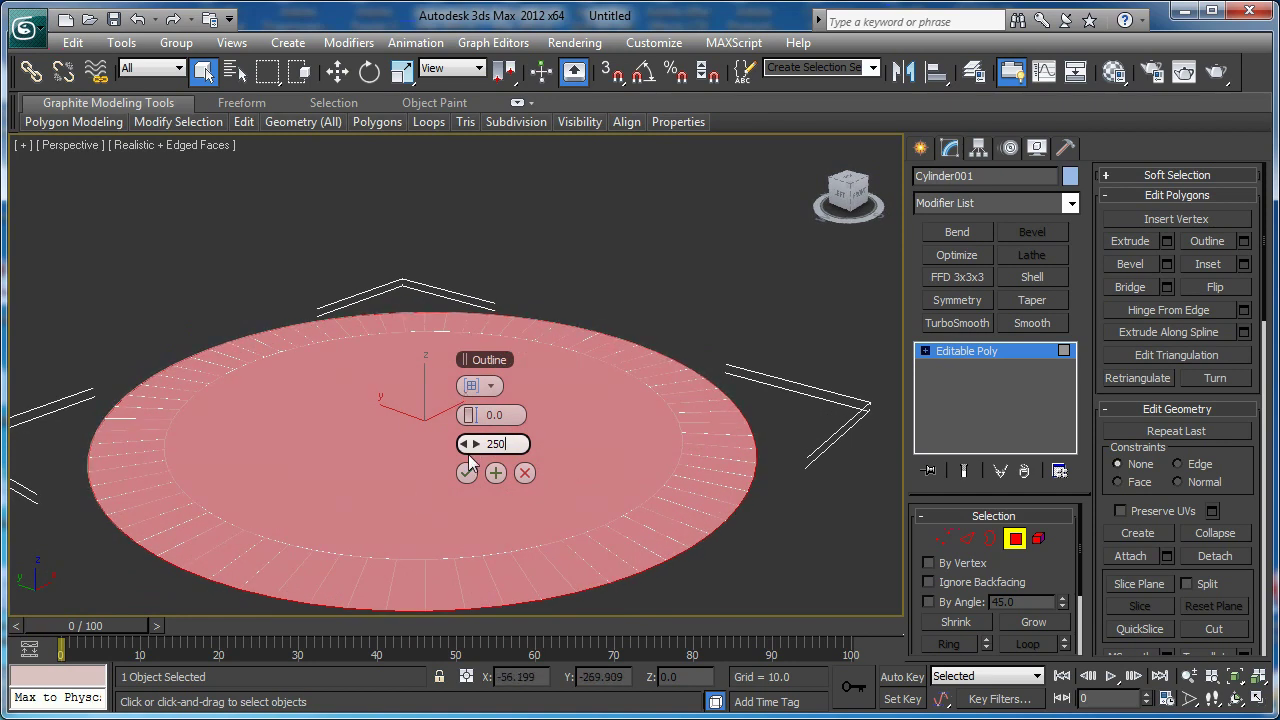
pyautogui.press('Return')
pyautogui.click(467, 474)
# - Extrude the widened top polygon upward by about 132.8 units
pyautogui.keyDown('alt'); pyautogui.moveTo(467, 474); pyautogui.dragTo(444, 503, button='middle'); pyautogui.keyUp('alt')
pyautogui.click(1167, 242)
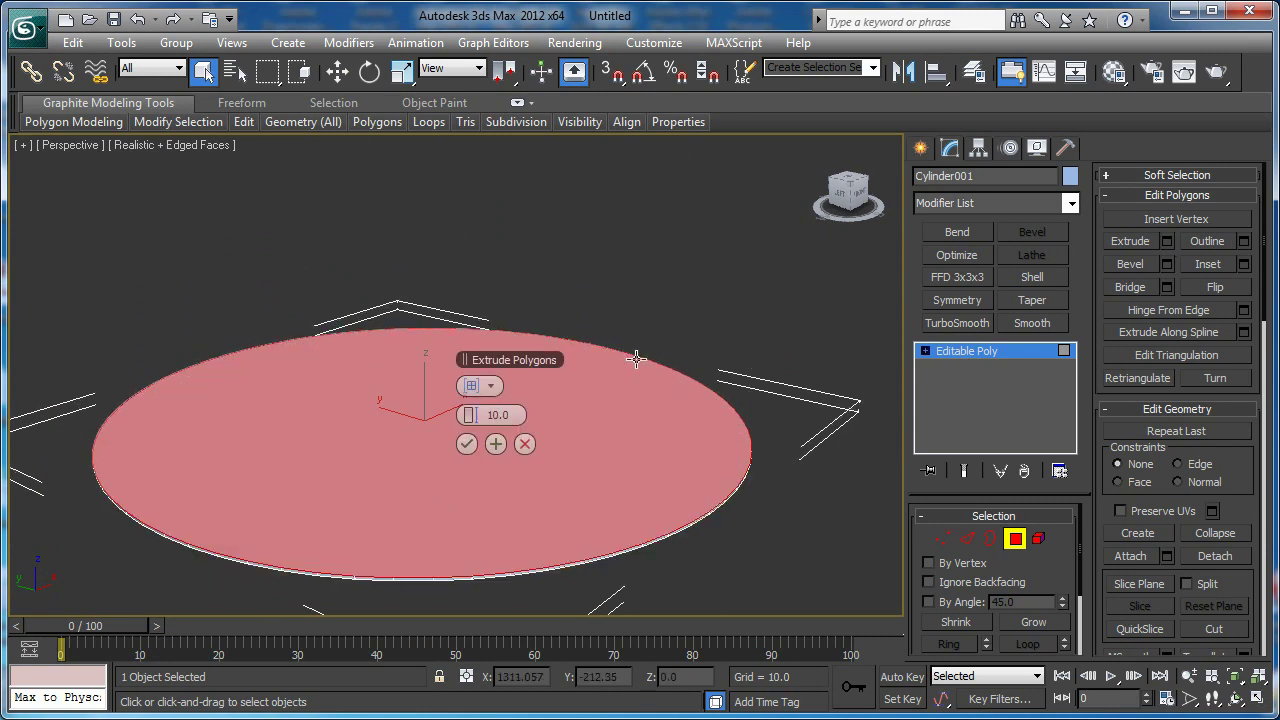
pyautogui.moveTo(467, 414); pyautogui.dragTo(1141, 357)
pyautogui.moveTo(581, 498)
pyautogui.keyDown('alt'); pyautogui.mouseDown(button='middle')
pyautogui.moveTo(612, 426)
pyautogui.moveTo(585, 478)
pyautogui.mouseUp(button='middle'); pyautogui.keyUp('alt')
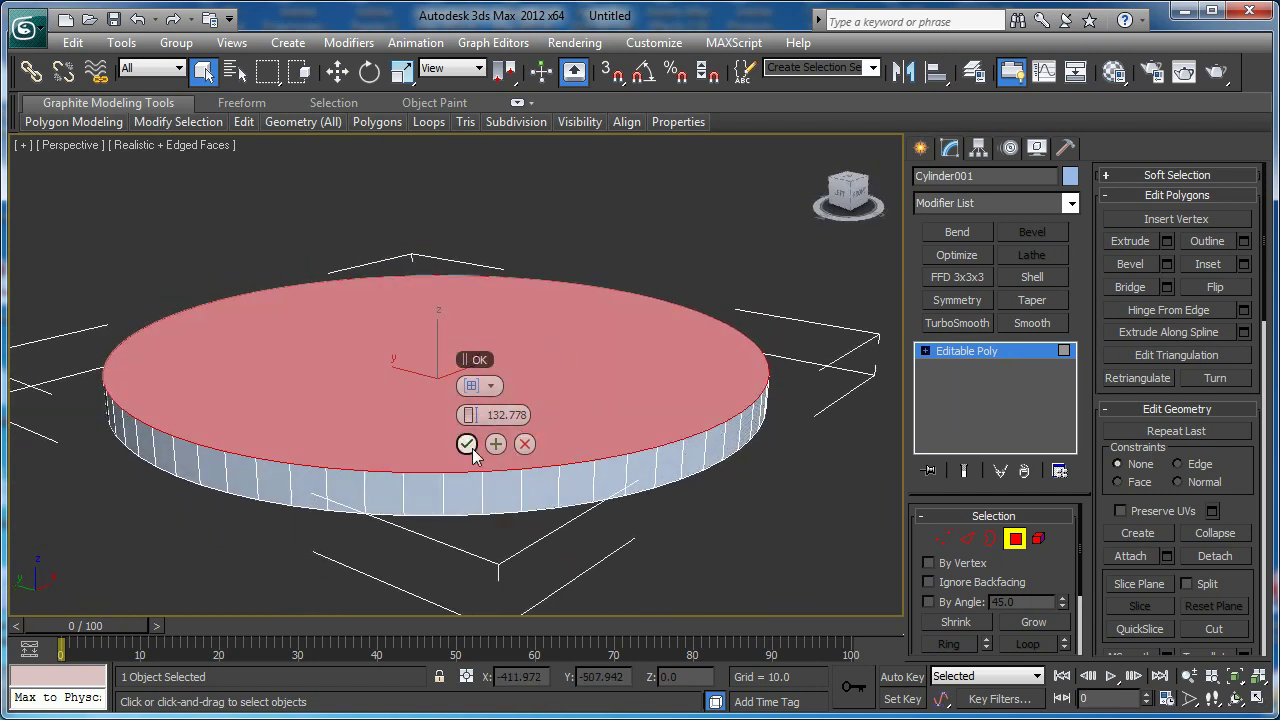
pyautogui.click(467, 444)
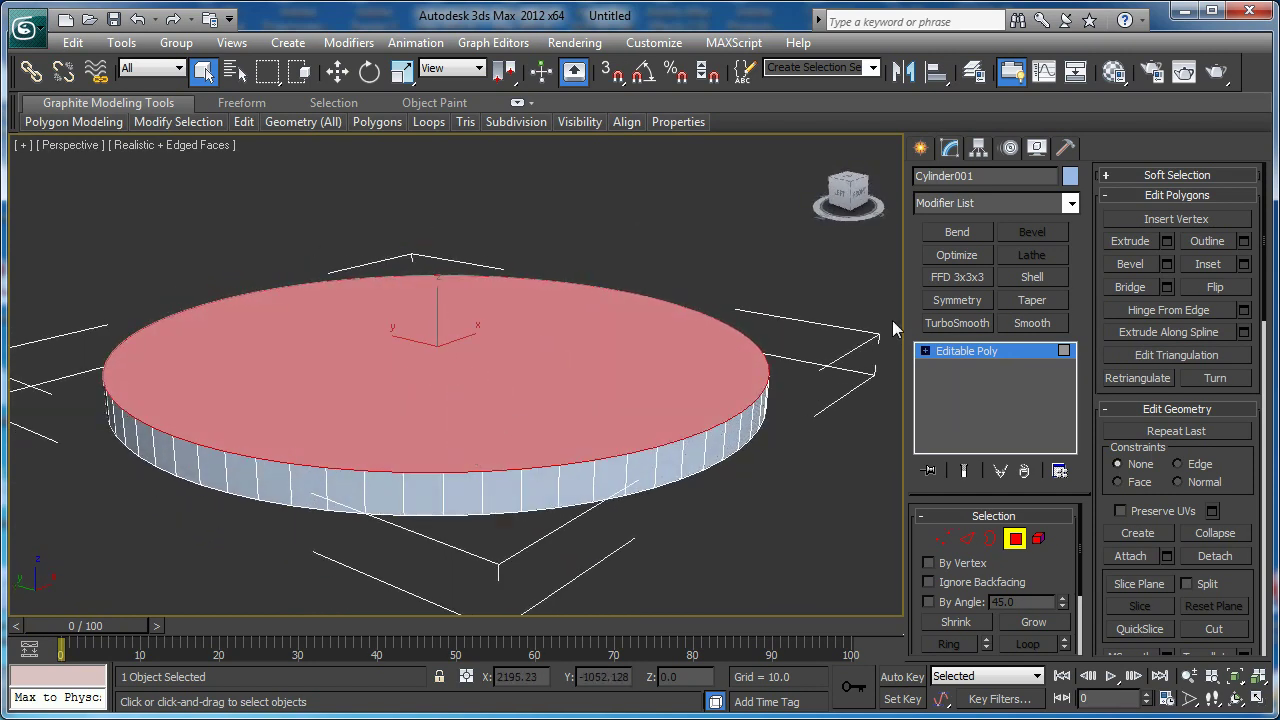
# - Bevel the top polygon inward with a height of about 62.6 and an outline of about -248.3
pyautogui.click(1166, 264)
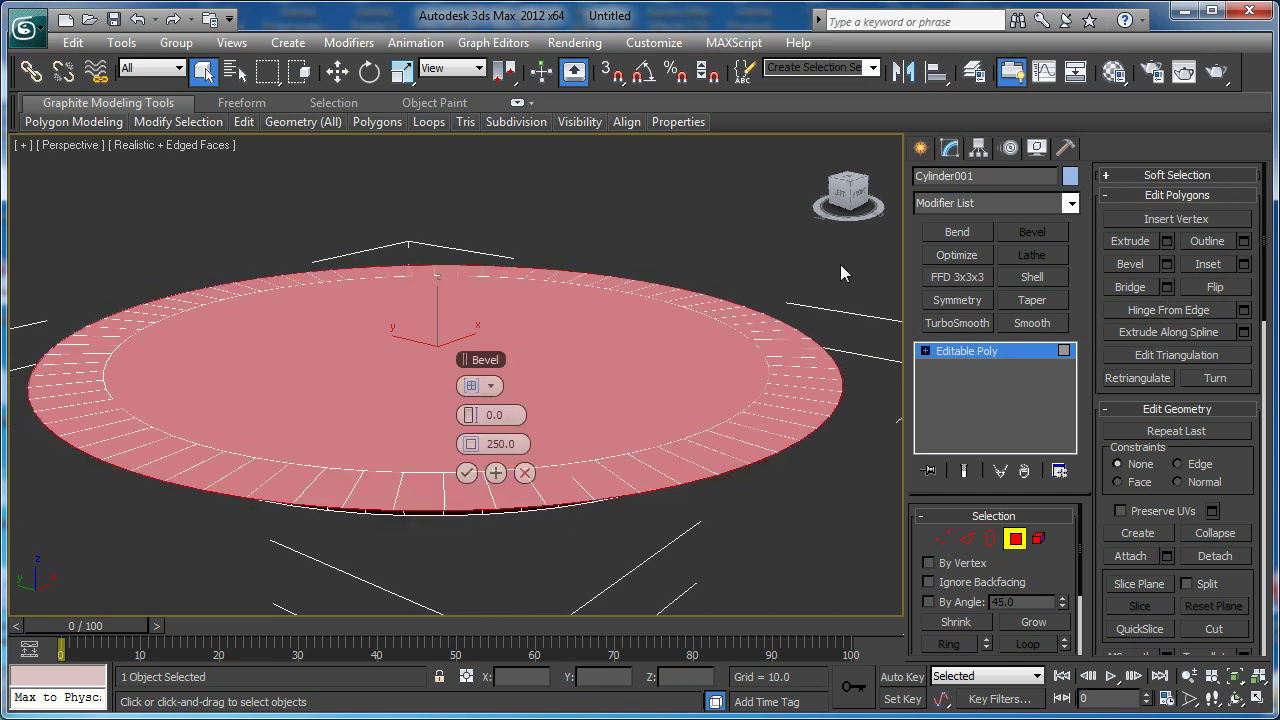
pyautogui.keyDown('alt'); pyautogui.moveTo(366, 309); pyautogui.dragTo(390, 348, button='middle'); pyautogui.keyUp('alt')
pyautogui.moveTo(466, 415); pyautogui.dragTo(611, 350)
pyautogui.rightClick(475, 444)
pyautogui.keyDown('alt'); pyautogui.moveTo(402, 418); pyautogui.dragTo(420, 454, button='middle'); pyautogui.keyUp('alt')
pyautogui.moveTo(472, 446); pyautogui.dragTo(0, 428)
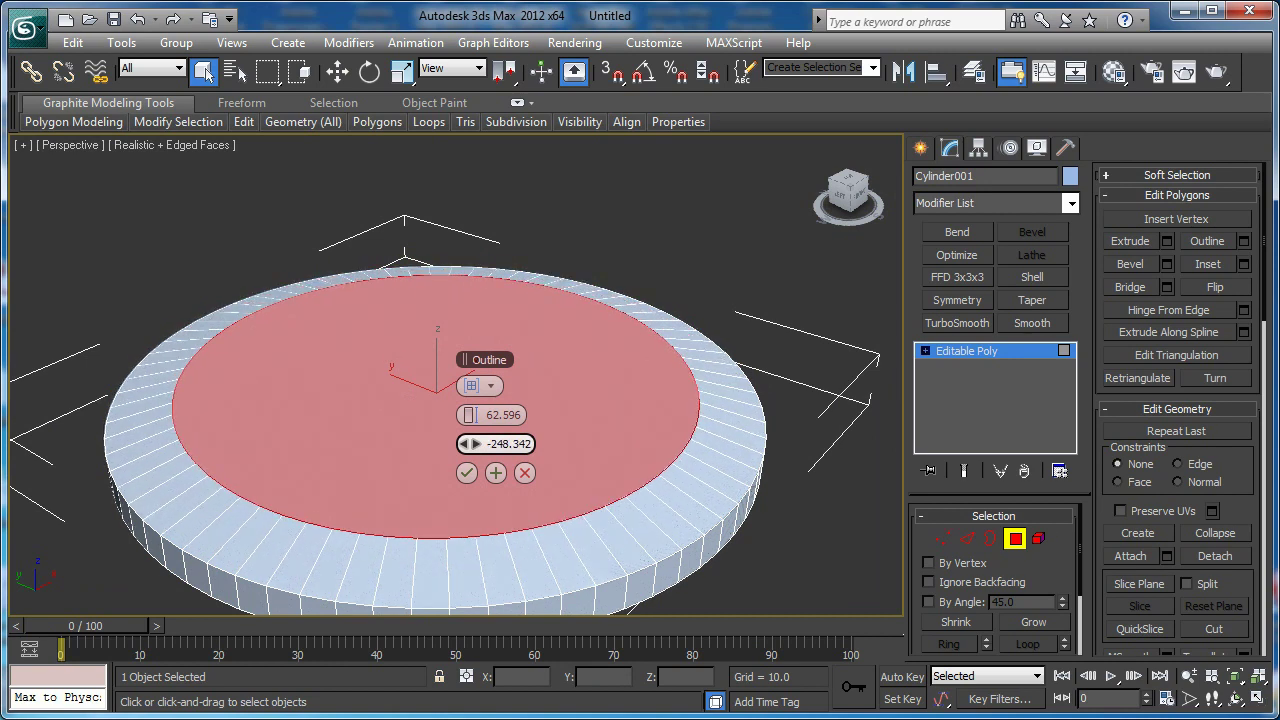
pyautogui.keyDown('alt'); pyautogui.moveTo(684, 336); pyautogui.dragTo(646, 430, button='middle'); pyautogui.keyUp('alt')
pyautogui.click(467, 474)
# - Extrude the inset top polygon upward by about 70 units
pyautogui.moveTo(578, 323); pyautogui.dragTo(602, 343, button='middle')
pyautogui.scroll(3, 602, 343)
pyautogui.click(1167, 241)
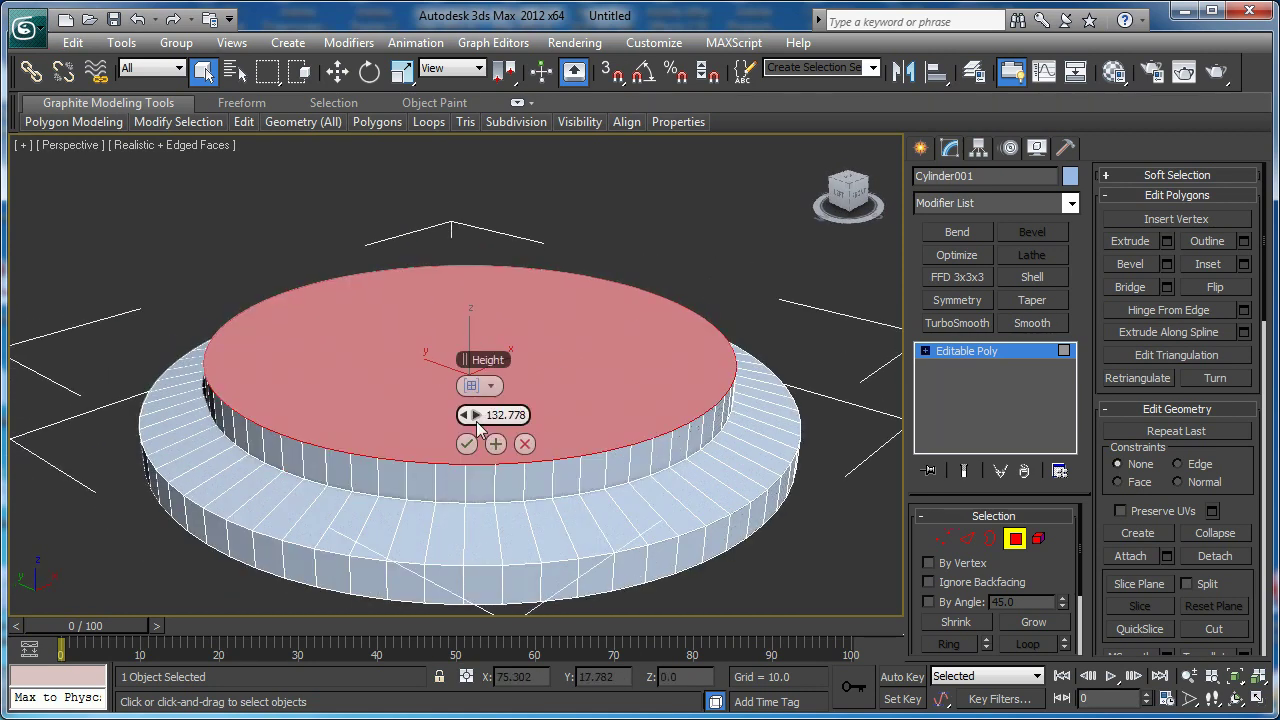
pyautogui.moveTo(473, 415); pyautogui.dragTo(137, 382)
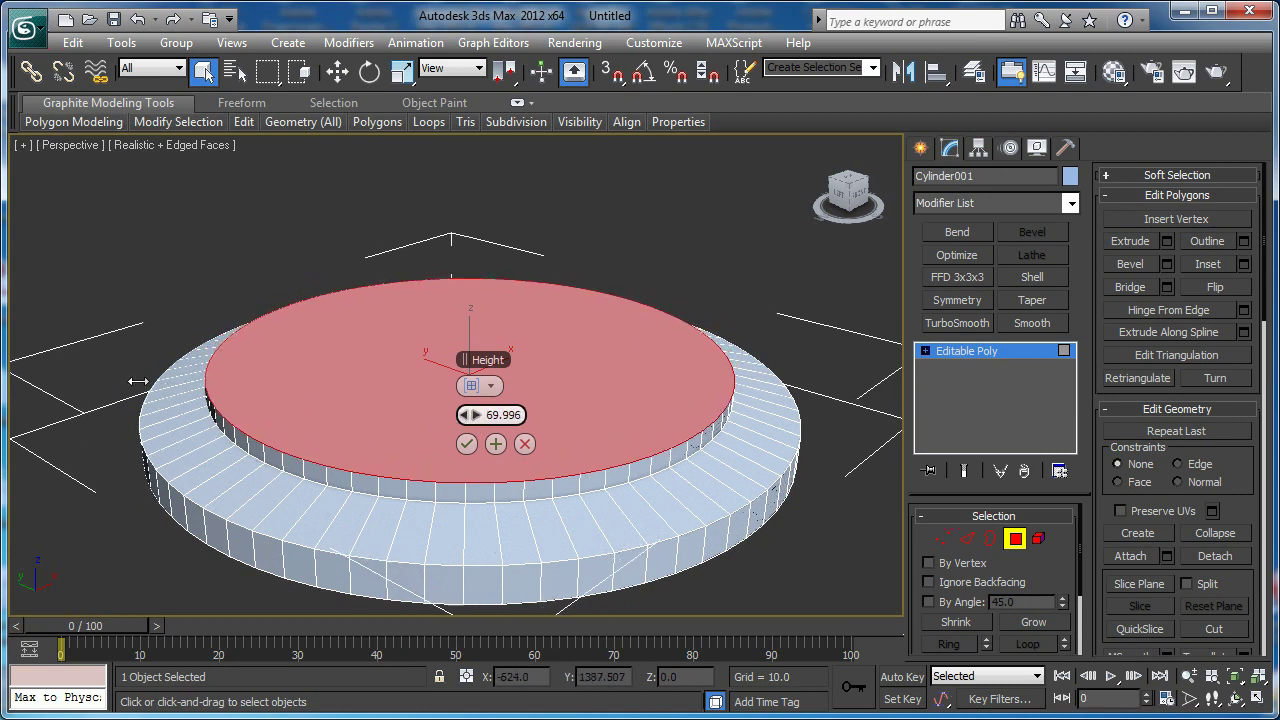
pyautogui.keyDown('alt'); pyautogui.moveTo(273, 410); pyautogui.dragTo(300, 350, button='middle'); pyautogui.keyUp('alt')
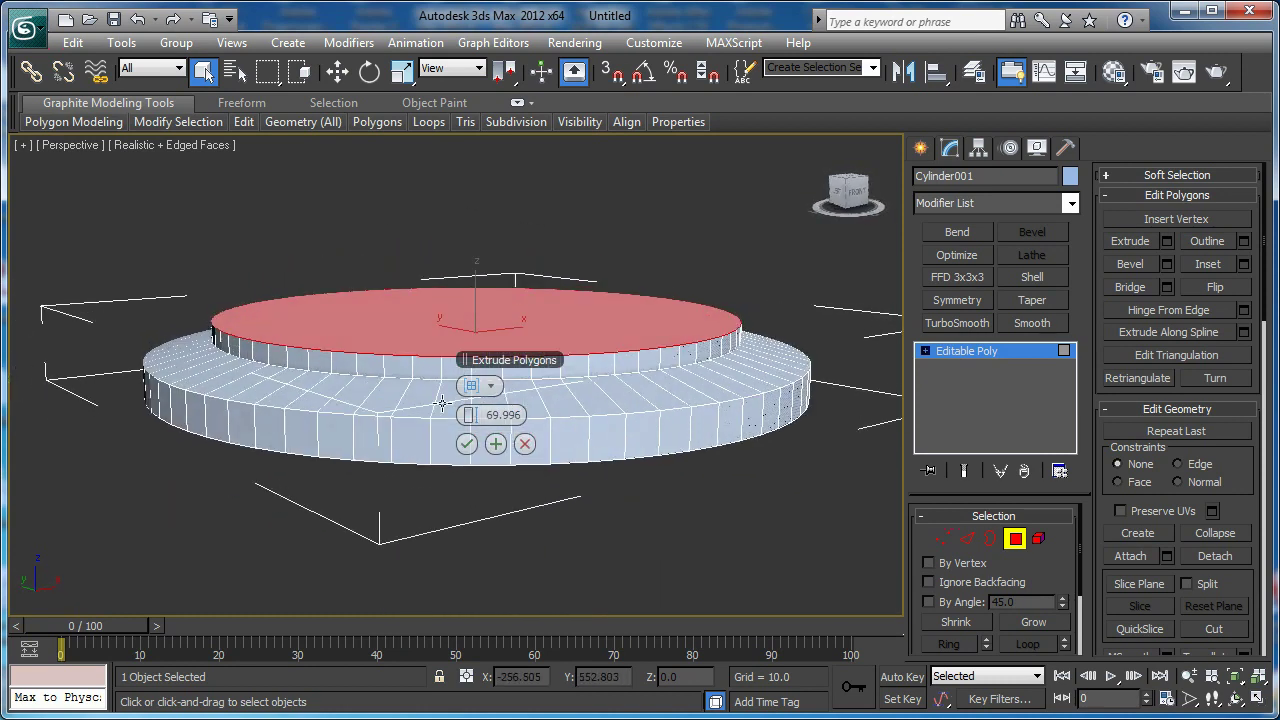
pyautogui.moveTo(474, 415); pyautogui.dragTo(497, 415)
pyautogui.click(464, 450)
# - Bevel the top polygon outward with a height of about 120.5 and an outline of about 167.2
pyautogui.keyDown('alt'); pyautogui.moveTo(523, 338); pyautogui.dragTo(551, 376, button='middle'); pyautogui.keyUp('alt')
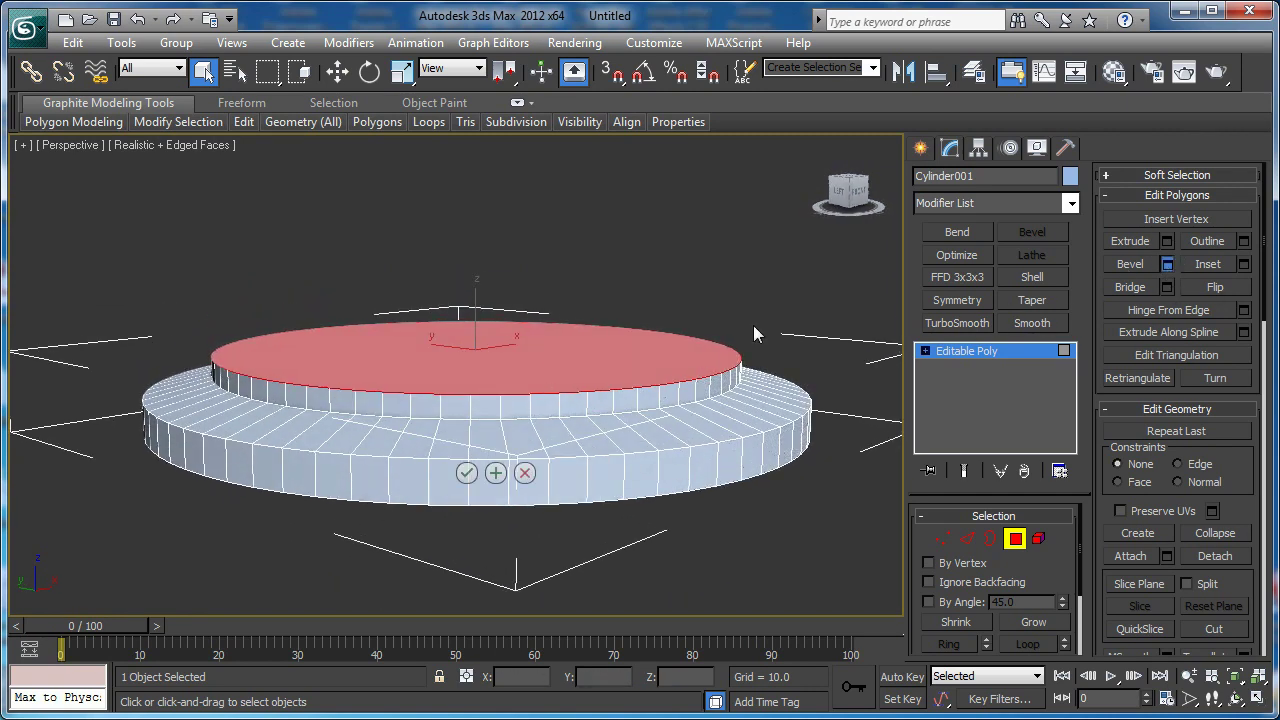
pyautogui.click(1167, 264)
pyautogui.keyDown('alt'); pyautogui.moveTo(291, 371); pyautogui.dragTo(450, 410, button='middle'); pyautogui.keyUp('alt')
pyautogui.rightClick(476, 455)
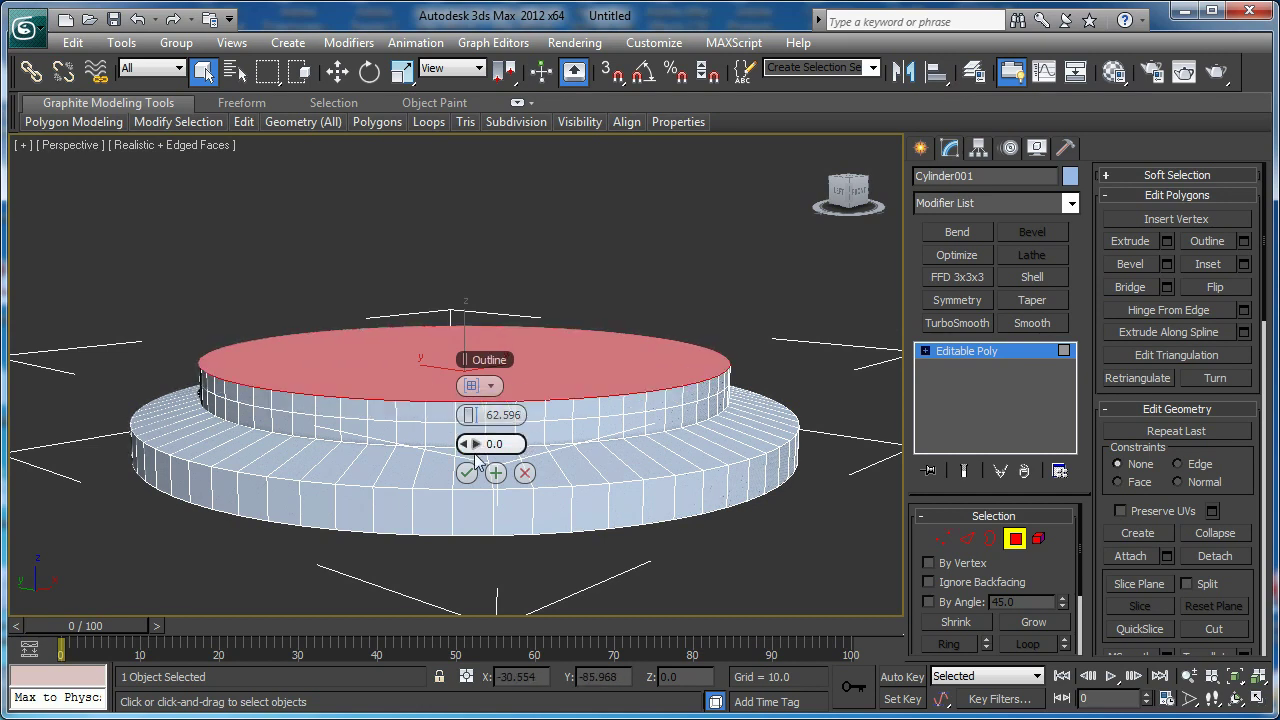
pyautogui.moveTo(474, 420); pyautogui.dragTo(784, 416)
pyautogui.moveTo(474, 443); pyautogui.dragTo(1279, 446)
pyautogui.keyDown('alt'); pyautogui.moveTo(655, 319); pyautogui.dragTo(660, 344, button='middle'); pyautogui.keyUp('alt')
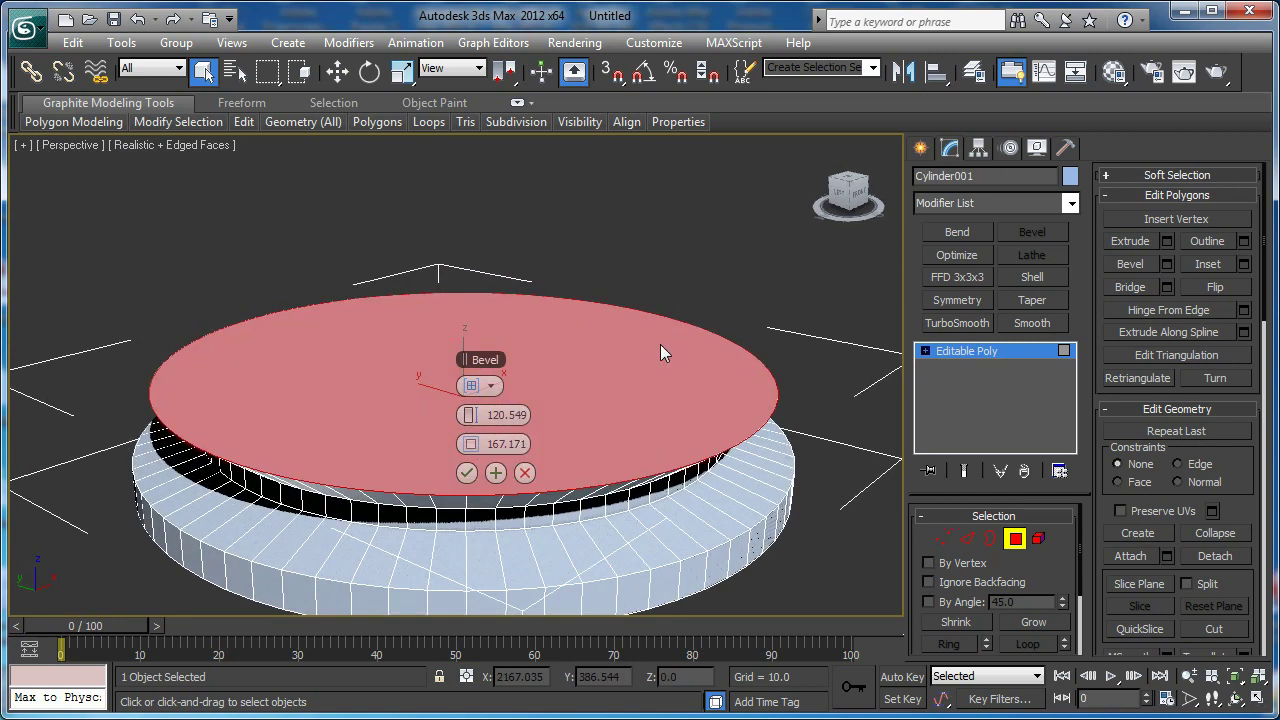
pyautogui.click(467, 474)
# - Extrude the widened top polygon upward by about 165.8 units
pyautogui.keyDown('alt'); pyautogui.moveTo(566, 403); pyautogui.dragTo(537, 409, button='middle'); pyautogui.keyUp('alt')
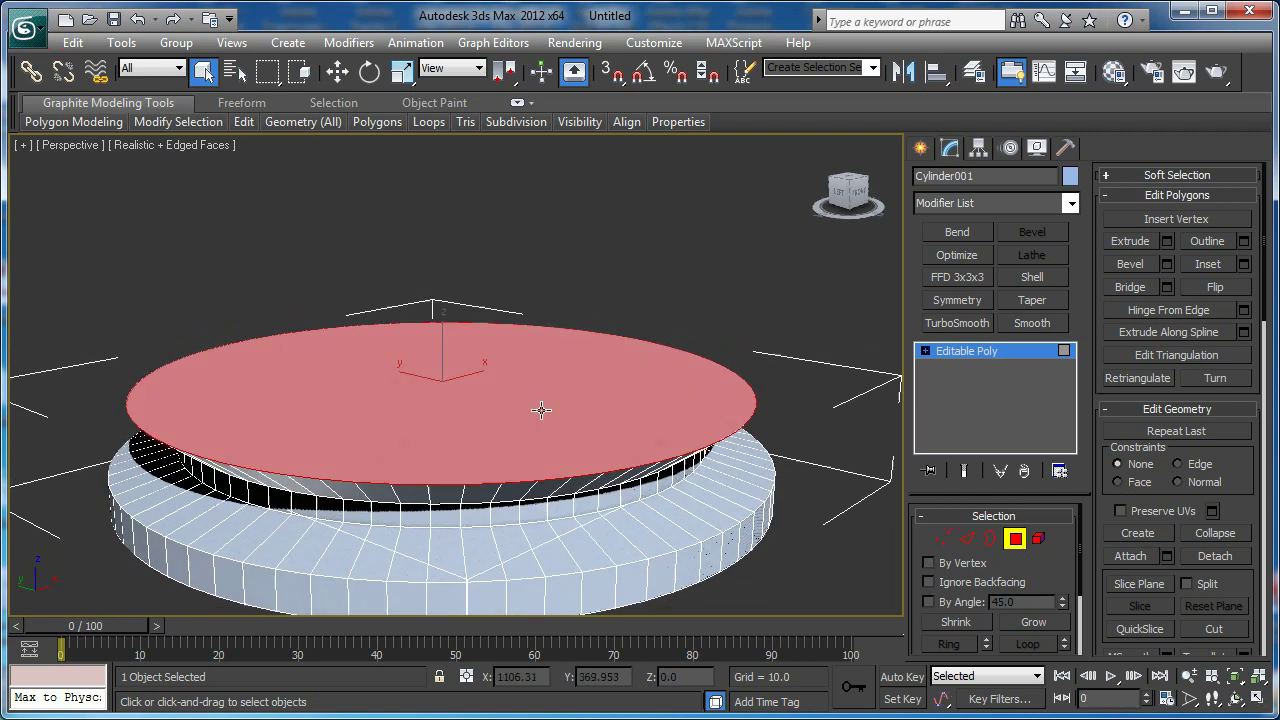
pyautogui.click(1166, 241)
pyautogui.moveTo(468, 414); pyautogui.dragTo(961, 404)
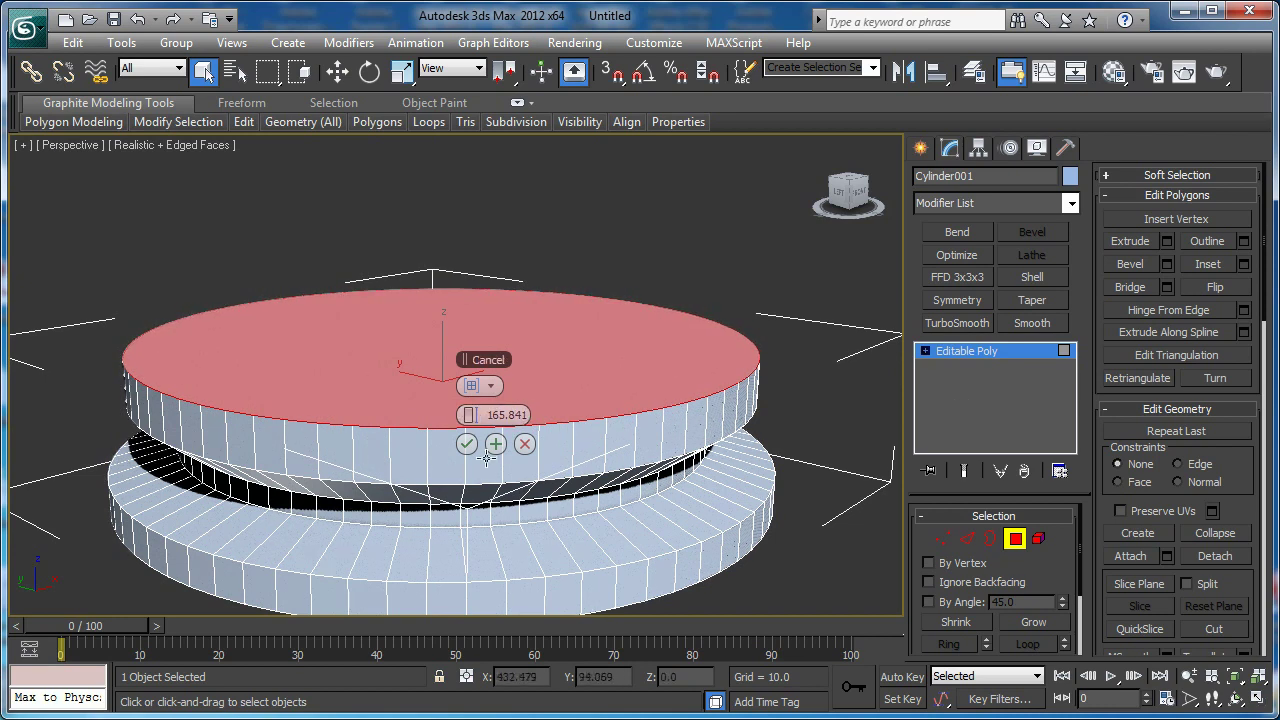
pyautogui.click(467, 445)
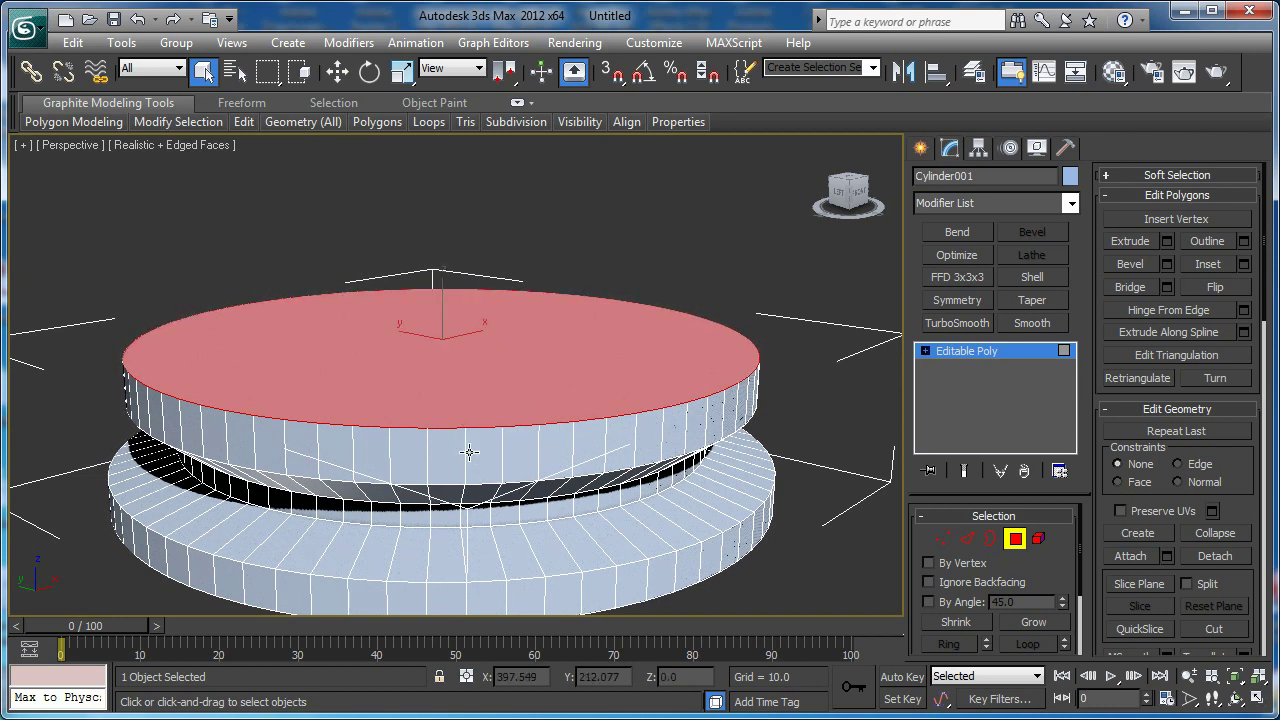
# - Bevel the top polygon inward with a height of about 66.5 and an outline of about -89.9
pyautogui.click(1166, 264)
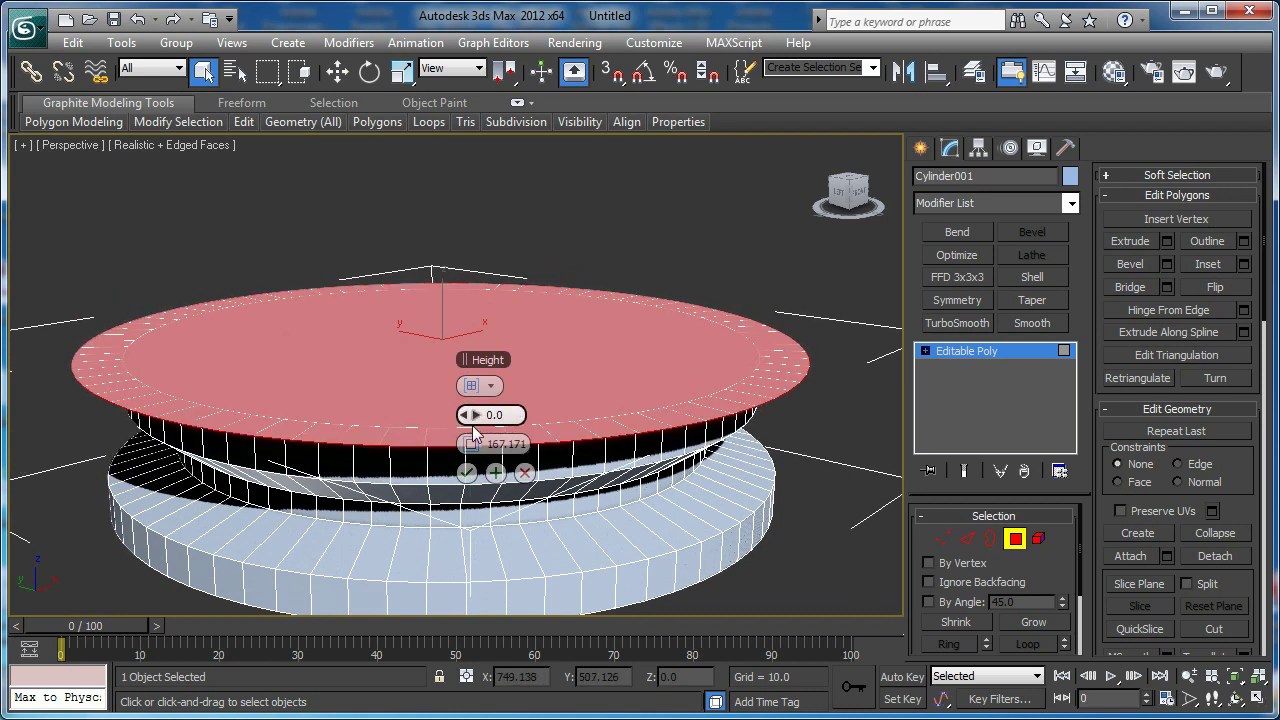
pyautogui.moveTo(474, 421); pyautogui.dragTo(2, 461)
pyautogui.rightClick(474, 450)
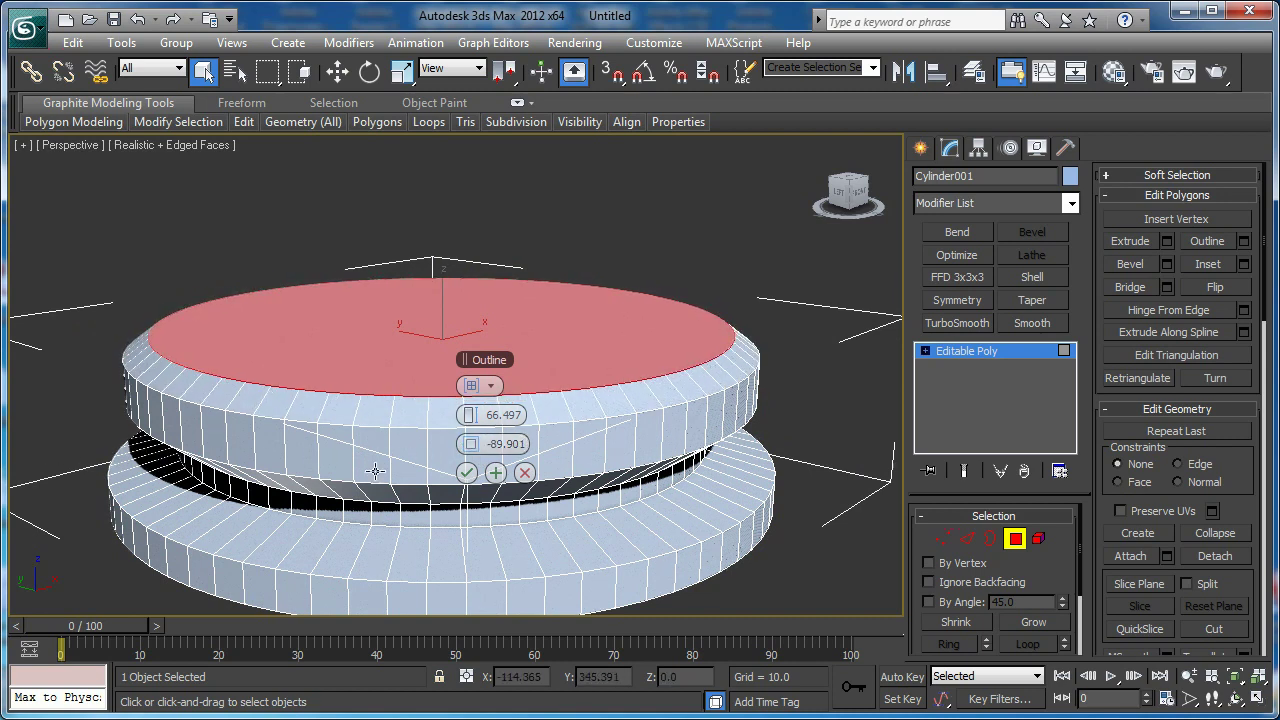
pyautogui.click(467, 473)
# - Select the bottom polygon of the base and bevel it outward with zero height to form a wide flat rim
pyautogui.keyDown('alt'); pyautogui.moveTo(467, 473); pyautogui.dragTo(520, 482, button='middle'); pyautogui.keyUp('alt')
pyautogui.click(527, 407)
pyautogui.scroll(-3, 525, 410)
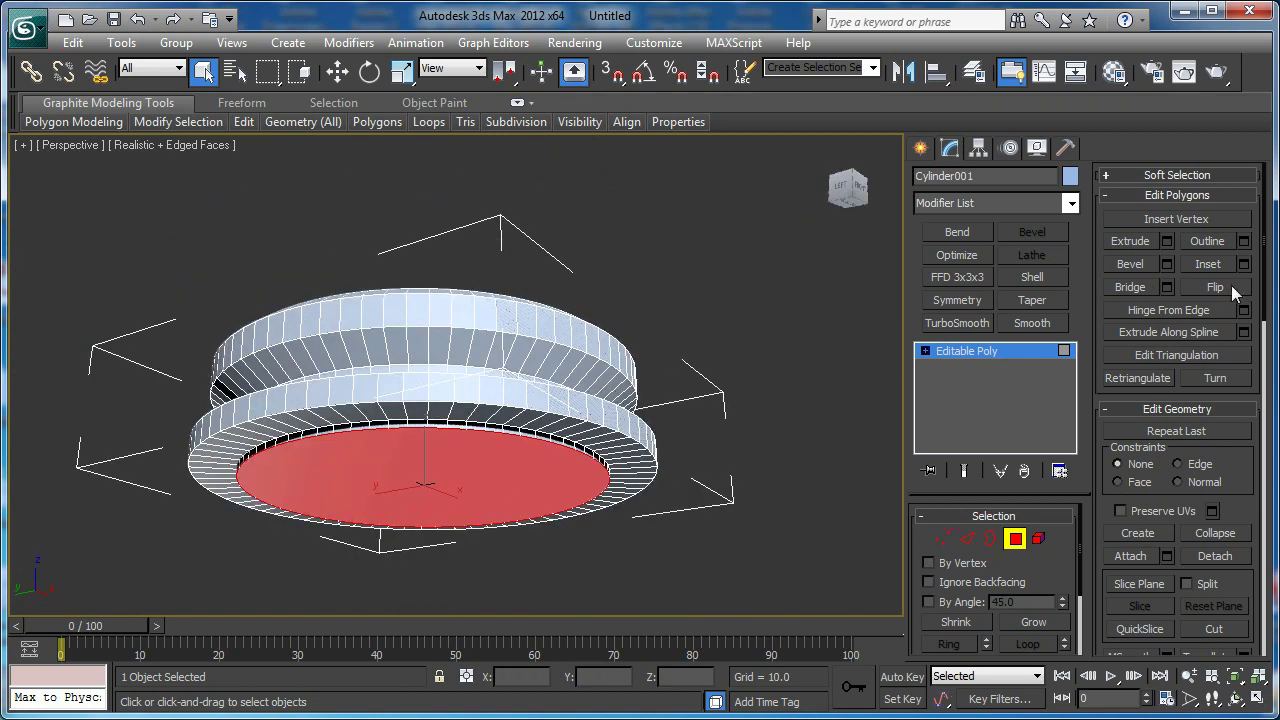
pyautogui.click(1166, 264)
pyautogui.scroll(5, 507, 430)
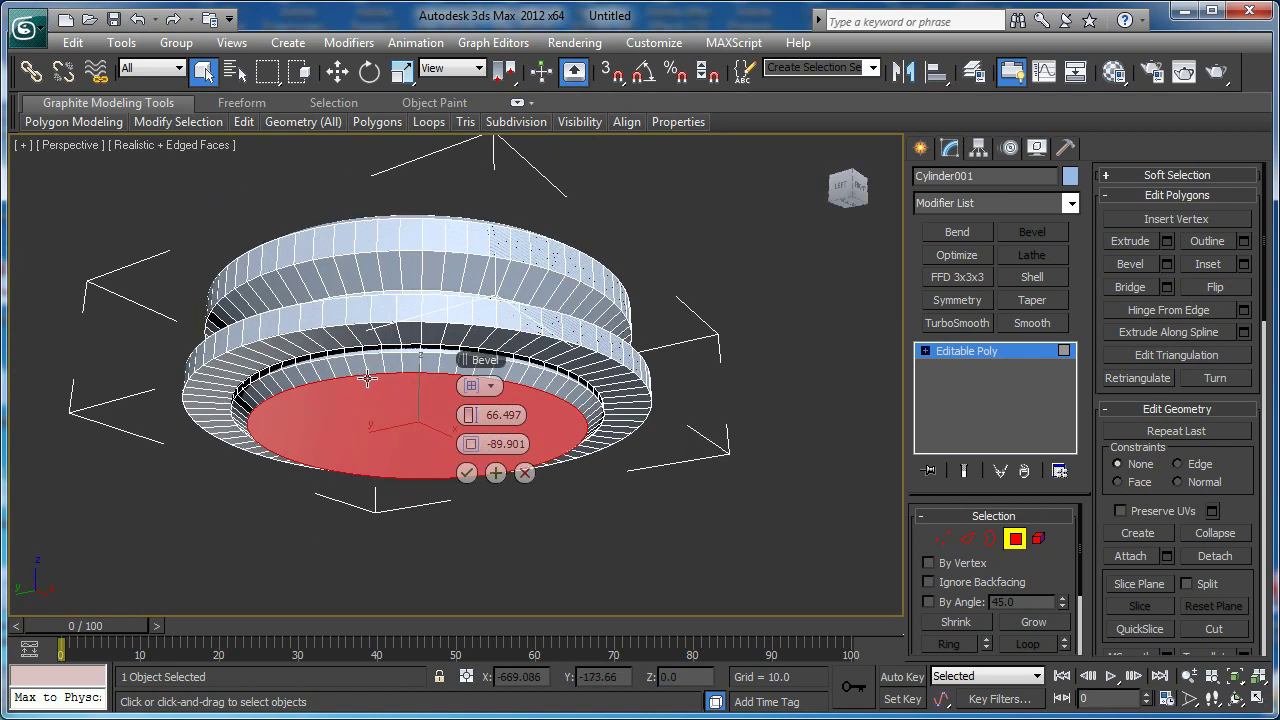
pyautogui.rightClick(476, 416)
pyautogui.rightClick(476, 445)
pyautogui.moveTo(476, 445); pyautogui.dragTo(476, 358)
pyautogui.scroll(-4, 428, 458)
pyautogui.keyDown('alt'); pyautogui.moveTo(426, 460); pyautogui.dragTo(467, 470, button='middle'); pyautogui.keyUp('alt')
pyautogui.moveTo(490, 444); pyautogui.dragTo(496, 443)
pyautogui.keyDown('alt'); pyautogui.moveTo(457, 505); pyautogui.dragTo(488, 398, button='middle'); pyautogui.keyUp('alt')
pyautogui.scroll(3, 494, 417)
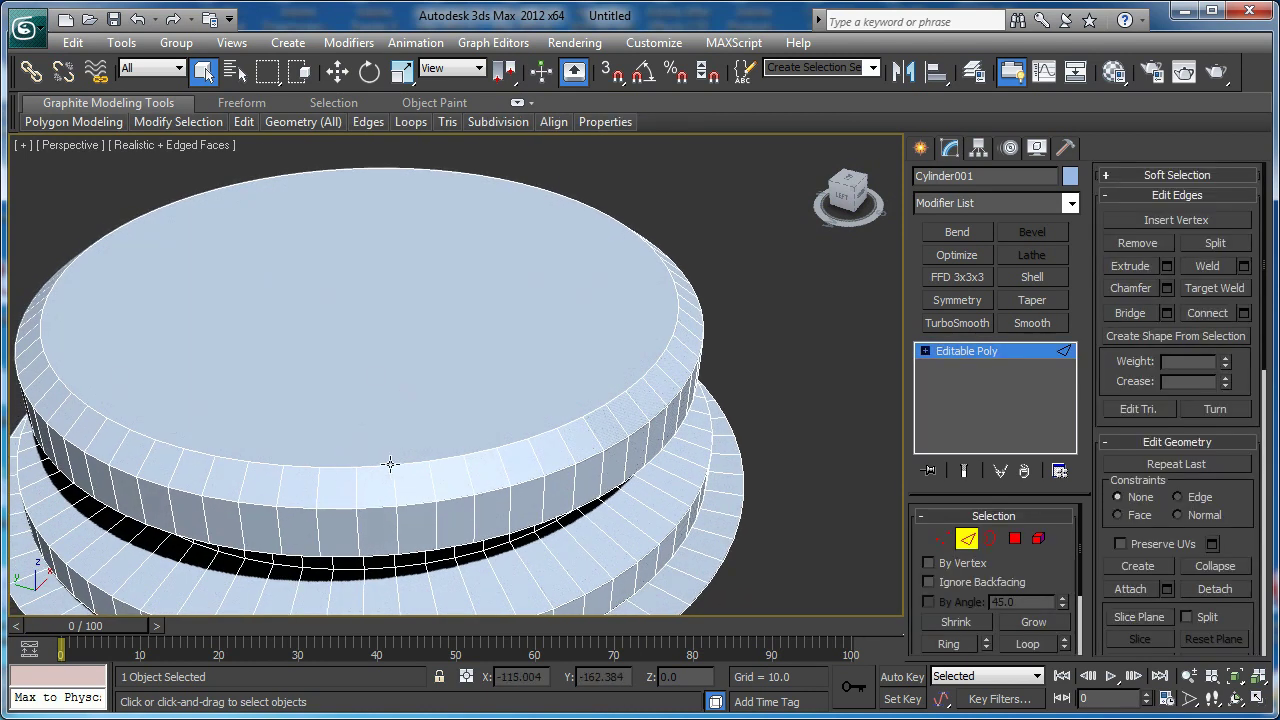
# - Select the top polygon of the stage and convert the selection to its border edges
pyautogui.moveTo(393, 464); pyautogui.dragTo(364, 469, button='middle')
pyautogui.press('4')
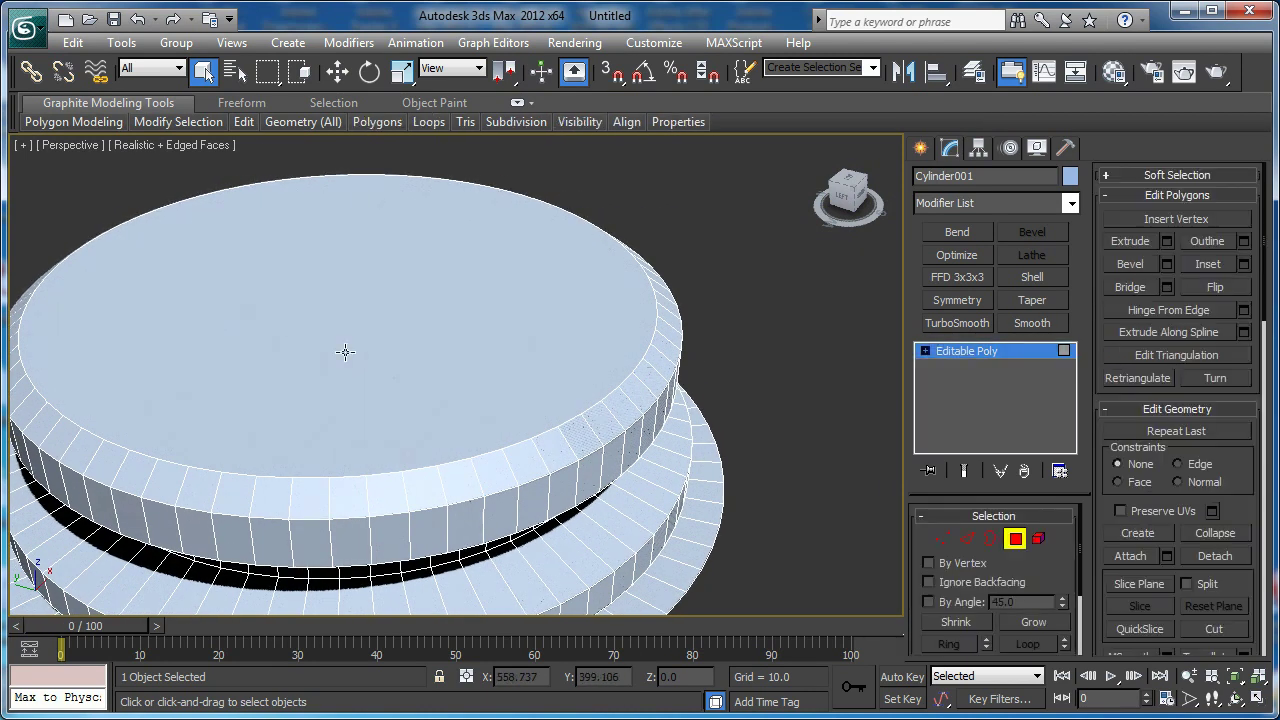
pyautogui.click(345, 351)
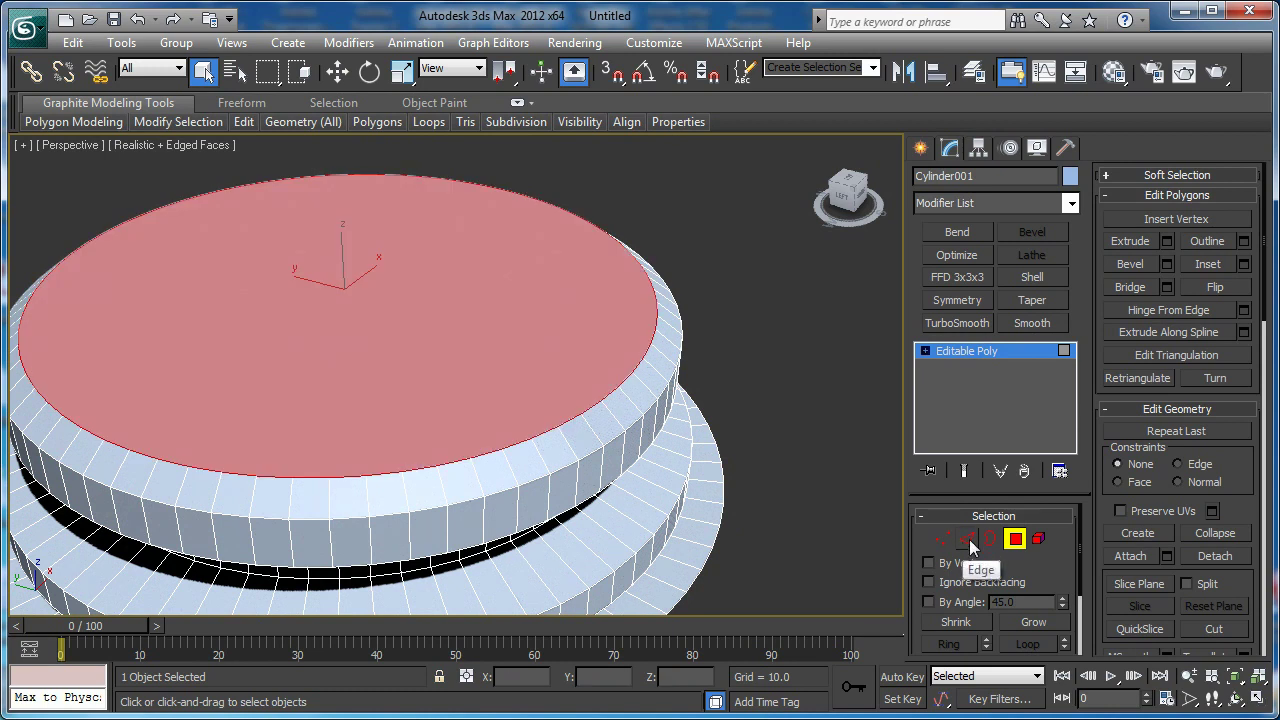
pyautogui.click(967, 539)
# - Chamfer the top border edges by about 36 units with several segments, working in the Front view
pyautogui.moveTo(520, 394)
pyautogui.keyDown('alt'); pyautogui.mouseDown(button='middle')
pyautogui.moveTo(567, 402)
pyautogui.moveTo(543, 398)
pyautogui.mouseUp(button='middle'); pyautogui.keyUp('alt')
pyautogui.moveTo(578, 329); pyautogui.dragTo(414, 371, button='middle')
pyautogui.press('f')
pyautogui.press('z')
pyautogui.scroll(2, 690, 418)
pyautogui.moveTo(694, 420); pyautogui.dragTo(454, 367, button='middle')
pyautogui.scroll(4, 634, 391)
pyautogui.moveTo(469, 387); pyautogui.dragTo(525, 377)
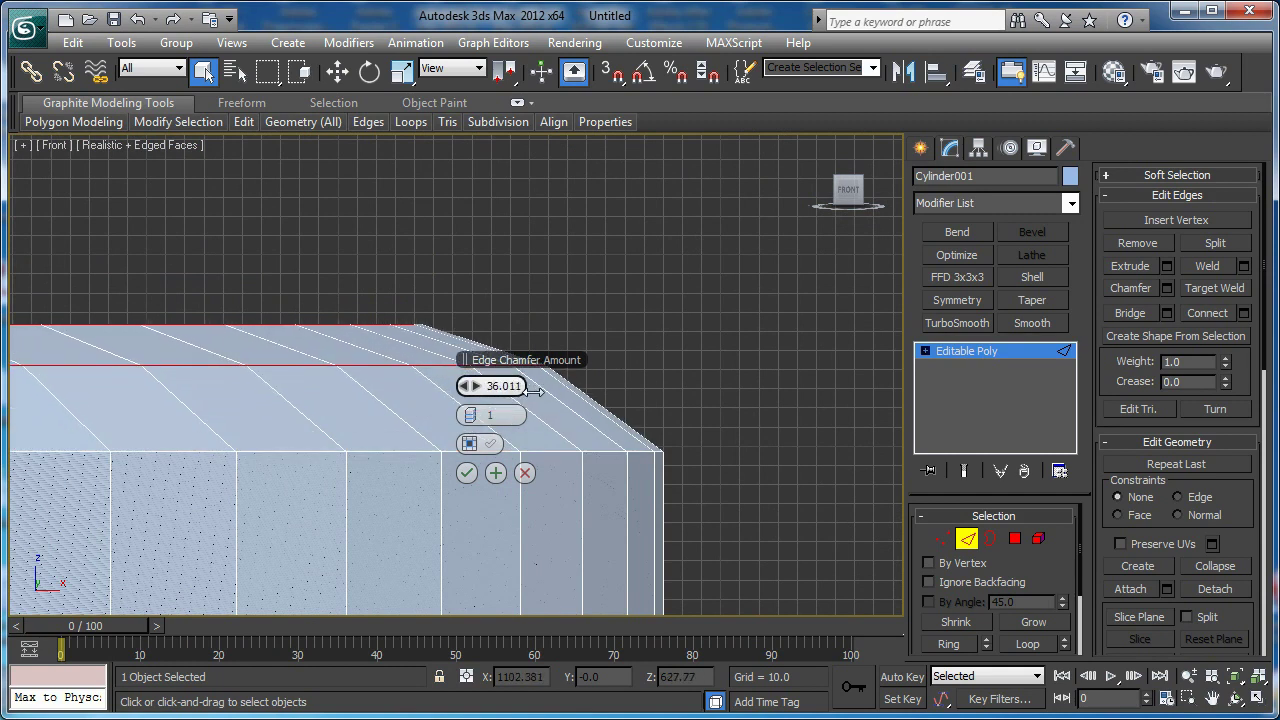
pyautogui.click(479, 417)
pyautogui.click(479, 417)
pyautogui.click(479, 417)
pyautogui.moveTo(374, 388); pyautogui.dragTo(431, 355, button='middle')
pyautogui.click(466, 478)
# - Select both edge loops bounding the upper disc's vertical side wall and chamfer them with 5 segments
pyautogui.scroll(-3, 412, 422)
pyautogui.scroll(3, 425, 360)
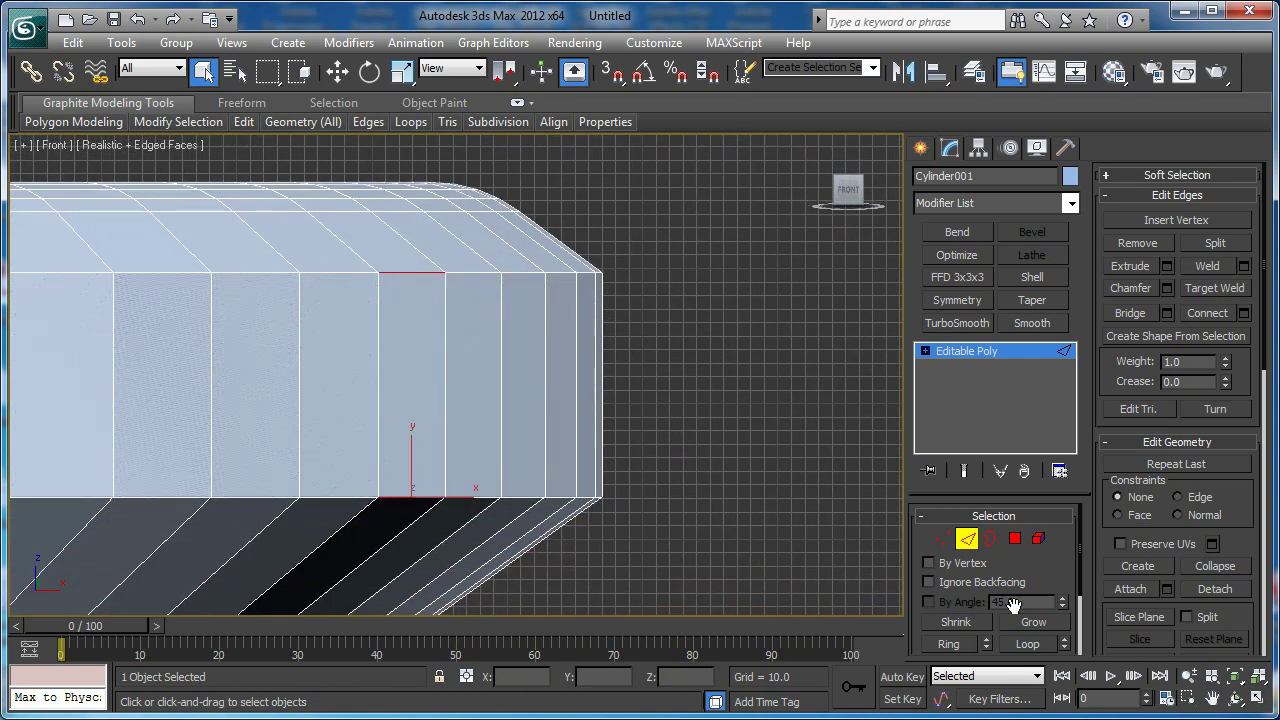
pyautogui.click(1030, 644)
pyautogui.moveTo(563, 437); pyautogui.dragTo(534, 450, button='middle')
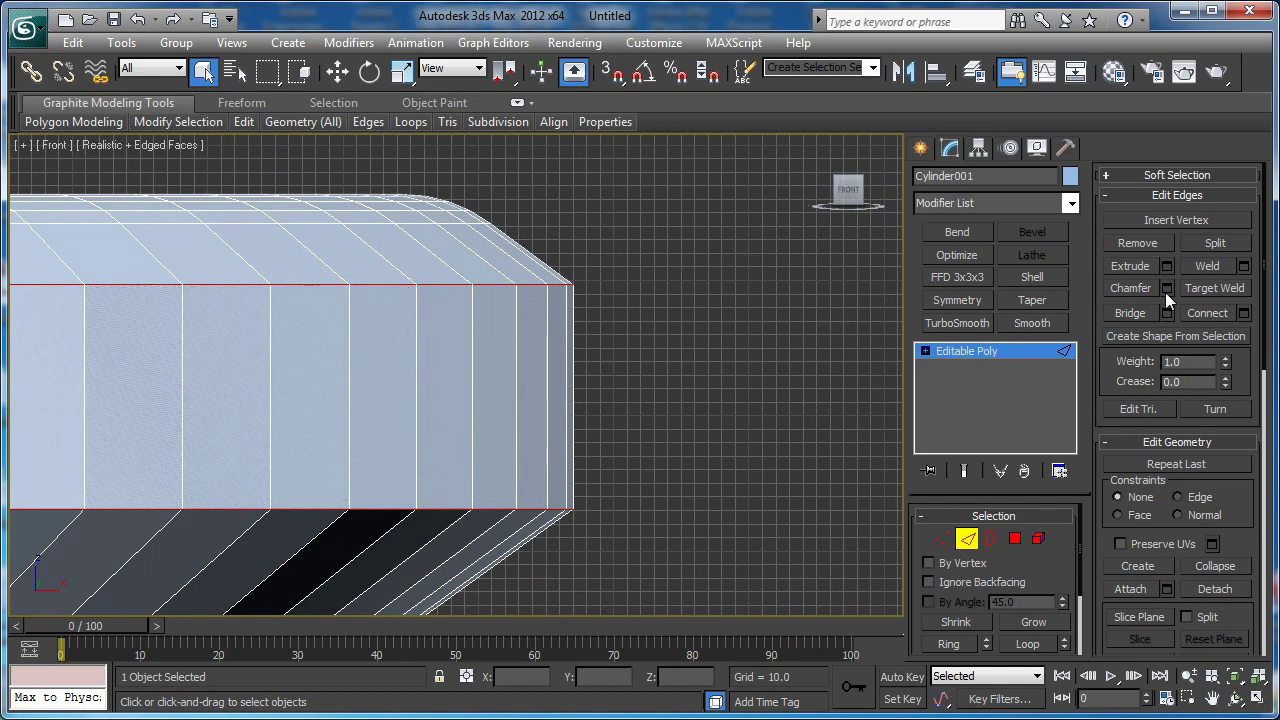
pyautogui.click(1167, 290)
pyautogui.moveTo(326, 325); pyautogui.dragTo(280, 336, button='middle')
pyautogui.scroll(2, 280, 336)
pyautogui.moveTo(473, 386); pyautogui.dragTo(497, 368)
pyautogui.click(475, 415)
pyautogui.scroll(-4, 294, 404)
pyautogui.moveTo(351, 429); pyautogui.dragTo(367, 335, button='middle')
pyautogui.click(466, 472)
# - Select both edge loops of the narrow neck between the discs and chamfer them by about 33.9 with 5 segments
pyautogui.scroll(2, 312, 366)
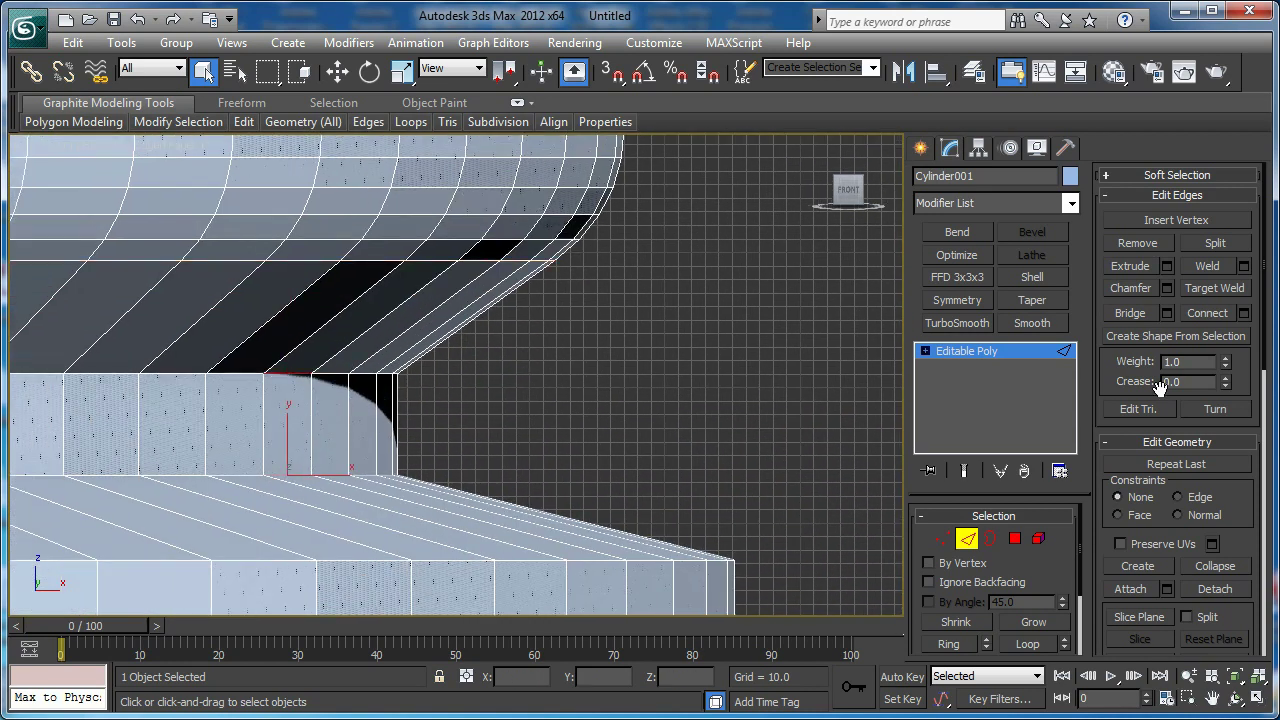
pyautogui.click(1028, 644)
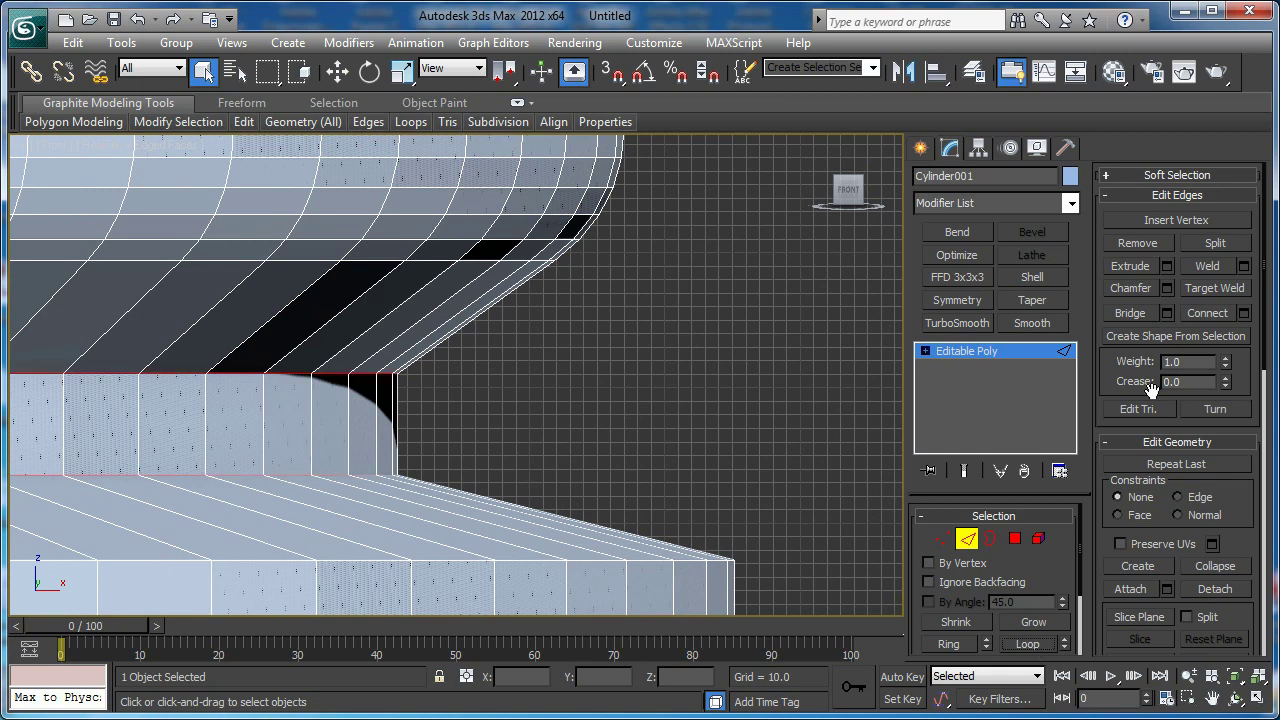
pyautogui.click(1166, 288)
pyautogui.scroll(2, 480, 410)
pyautogui.moveTo(476, 386); pyautogui.dragTo(412, 391)
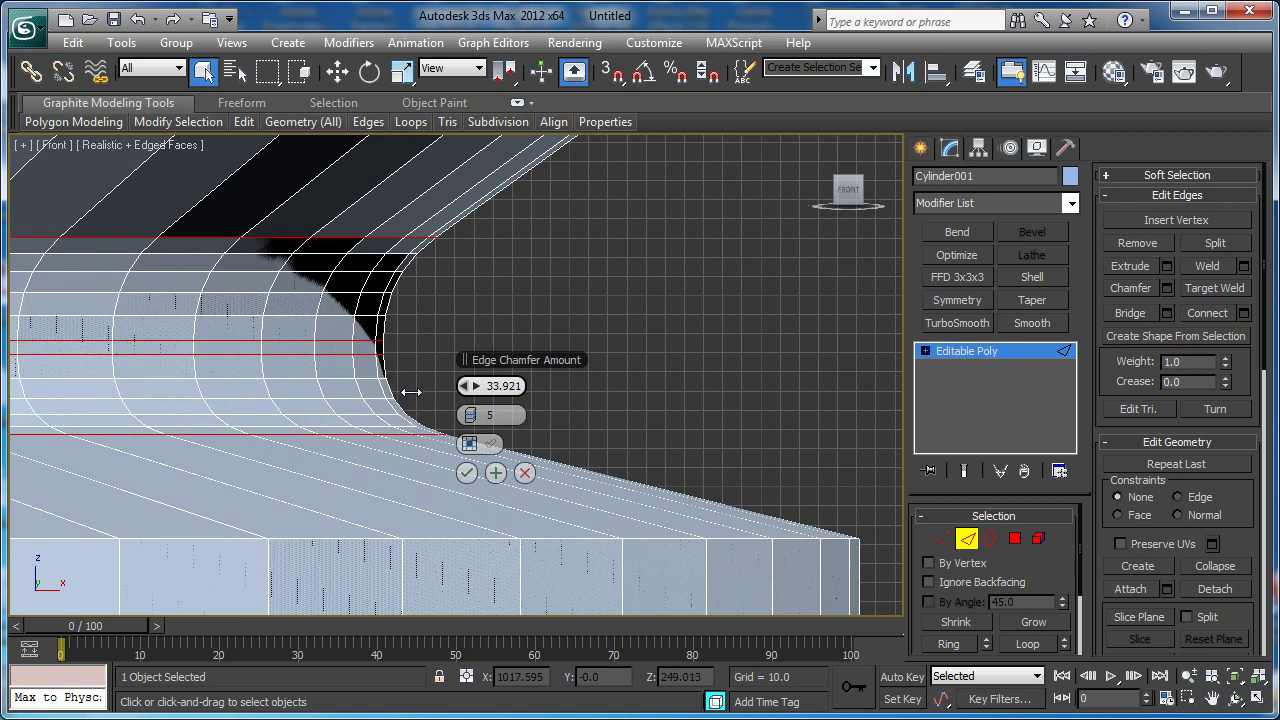
pyautogui.click(467, 474)
# - Select both edge loops of the lower disc's side wall and chamfer them by about 64.2 with 6 segments
pyautogui.moveTo(473, 478); pyautogui.dragTo(507, 261, button='middle')
pyautogui.scroll(-4, 507, 261)
pyautogui.moveTo(505, 326); pyautogui.dragTo(517, 366, button='middle')
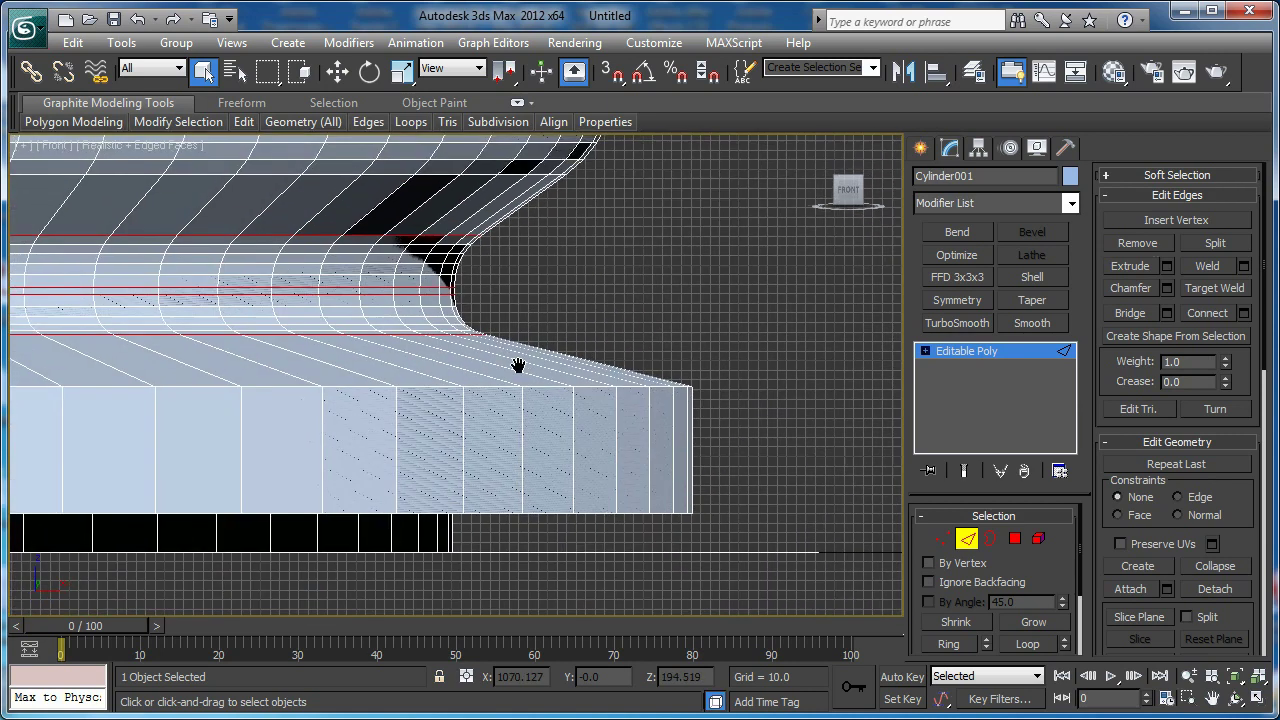
pyautogui.scroll(2, 499, 385)
pyautogui.click(499, 389)
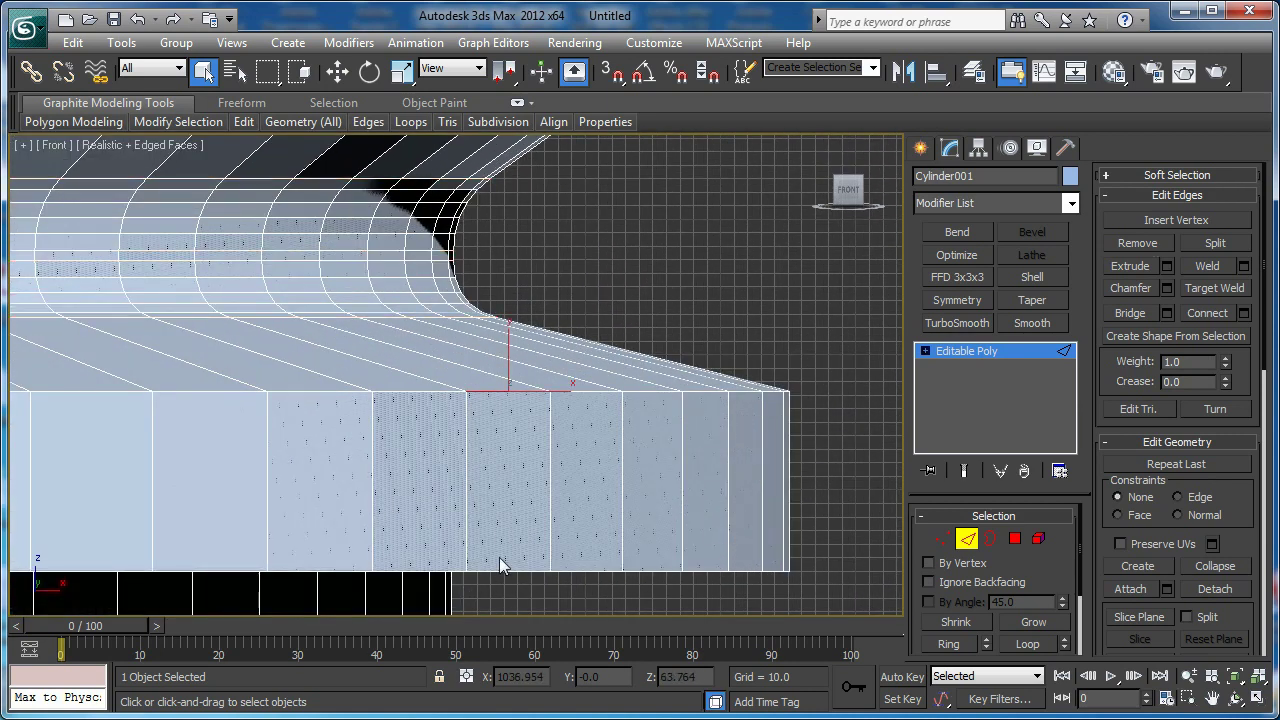
pyautogui.click(1022, 646)
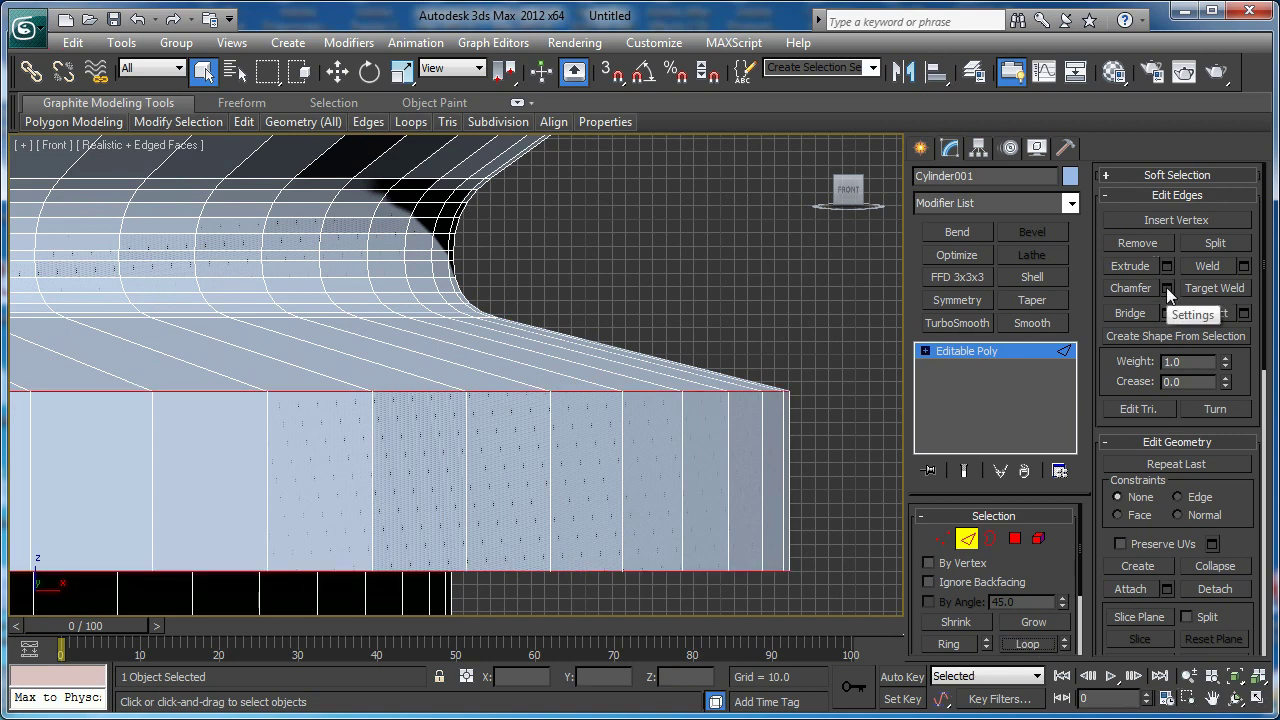
pyautogui.click(1166, 287)
pyautogui.moveTo(505, 385)
pyautogui.mouseDown()
pyautogui.moveTo(533, 383)
pyautogui.moveTo(512, 385)
pyautogui.mouseUp()
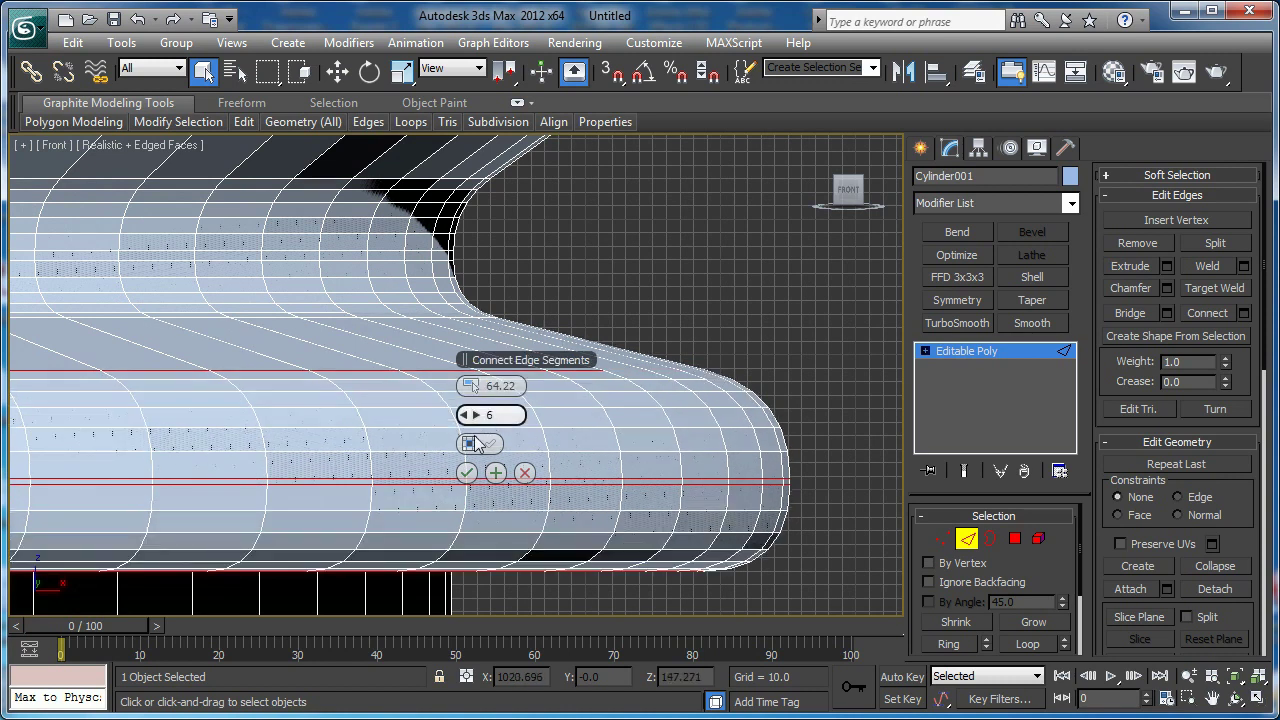
pyautogui.click(466, 472)
# - Leave edge editing and apply a Smooth modifier with Auto Smooth enabled to the whole stage base
pyautogui.moveTo(468, 468); pyautogui.dragTo(471, 474, button='middle')
pyautogui.scroll(-3, 471, 474)
pyautogui.press('p')
pyautogui.press('z')
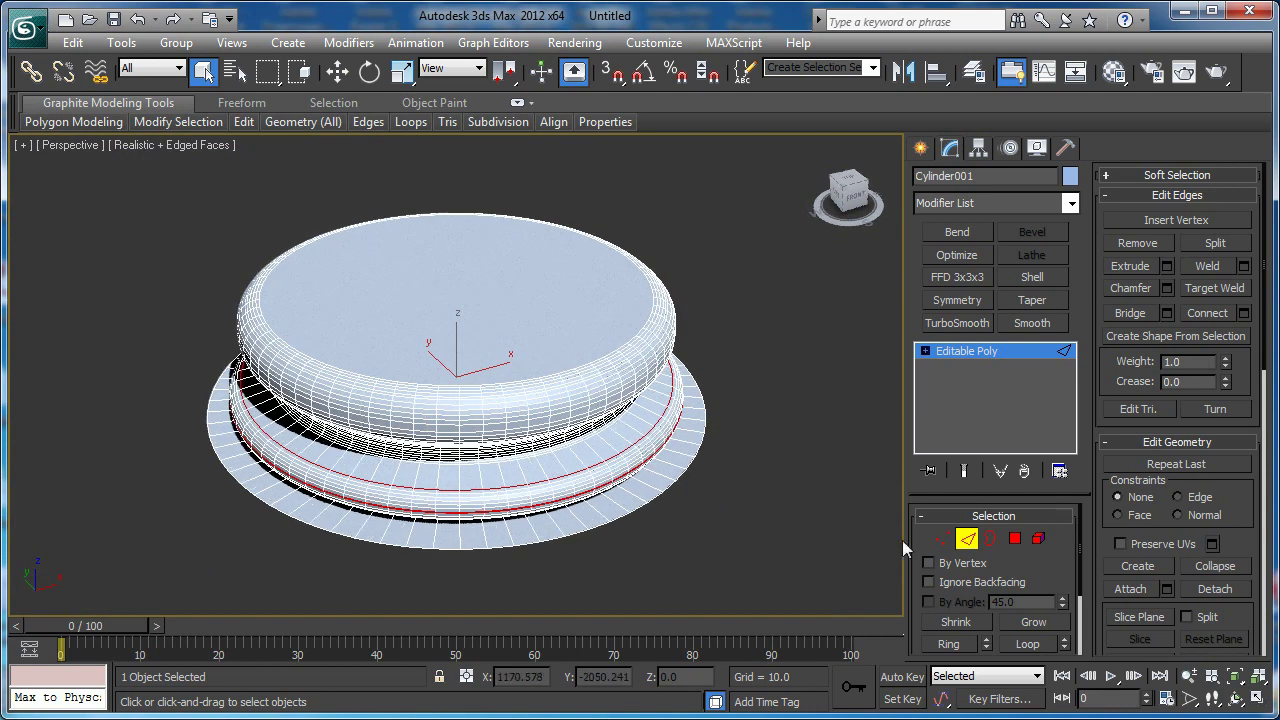
pyautogui.click(967, 538)
pyautogui.click(1030, 323)
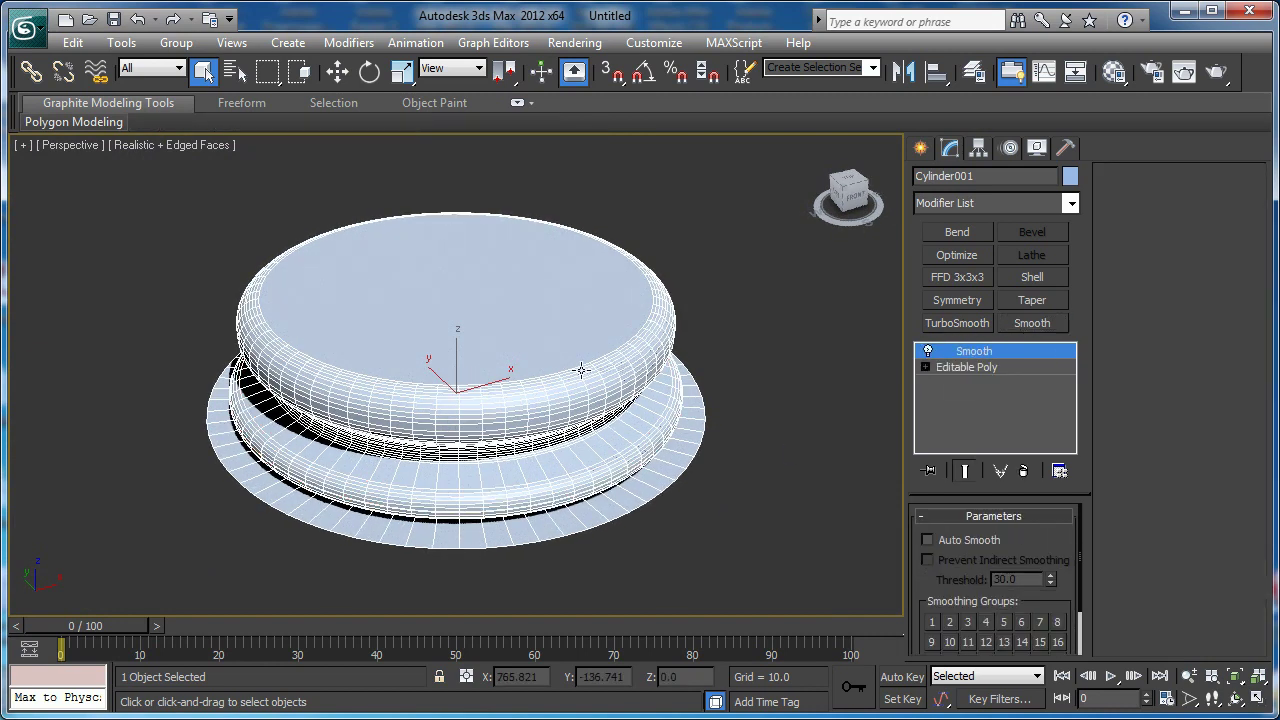
pyautogui.scroll(3, 583, 366)
pyautogui.click(927, 540)
# - Hide the edged faces and set the Perspective viewport to Shaded display
pyautogui.moveTo(601, 405); pyautogui.dragTo(549, 386, button='middle')
pyautogui.press('F4')
pyautogui.scroll(3, 549, 386)
pyautogui.moveTo(713, 397)
pyautogui.mouseDown(button='middle')
pyautogui.moveTo(657, 394)
pyautogui.moveTo(712, 379)
pyautogui.mouseUp(button='middle')
pyautogui.scroll(-3, 655, 394)
pyautogui.click(138, 145)
pyautogui.click(185, 190)
pyautogui.scroll(-3, 361, 344)
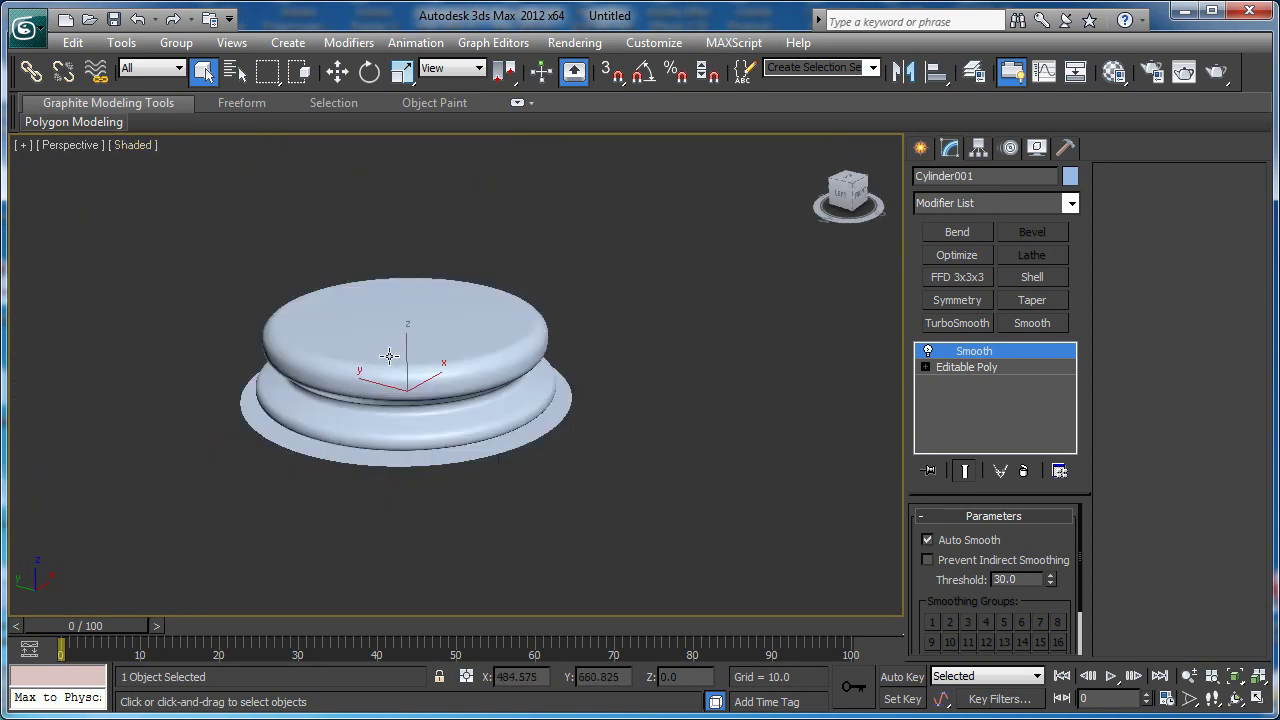
# - In the Top view, move the stage base to the origin by setting its X and Y positions to 0
pyautogui.press('t')
pyautogui.press('w')
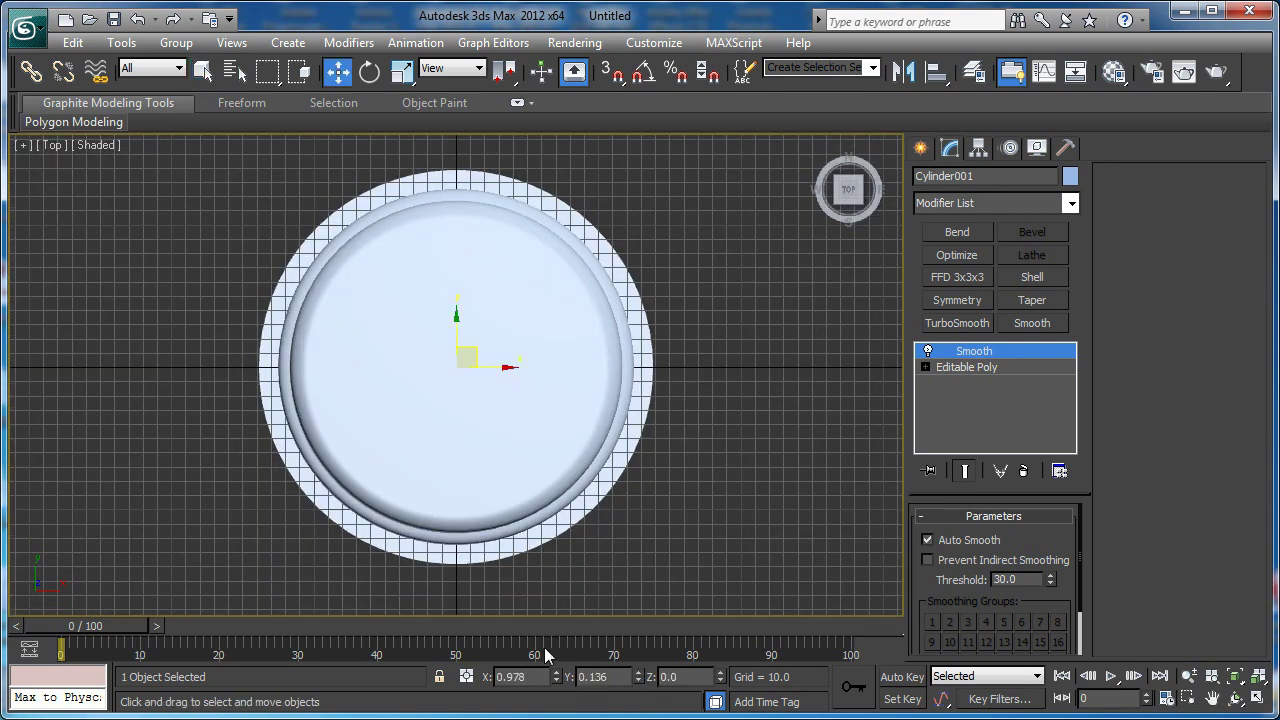
pyautogui.rightClick(557, 680)
pyautogui.moveTo(456, 324)
pyautogui.mouseDown(button='middle')
pyautogui.moveTo(554, 377)
pyautogui.moveTo(460, 343)
pyautogui.moveTo(434, 315)
pyautogui.mouseUp(button='middle')
pyautogui.scroll(3, 587, 332)
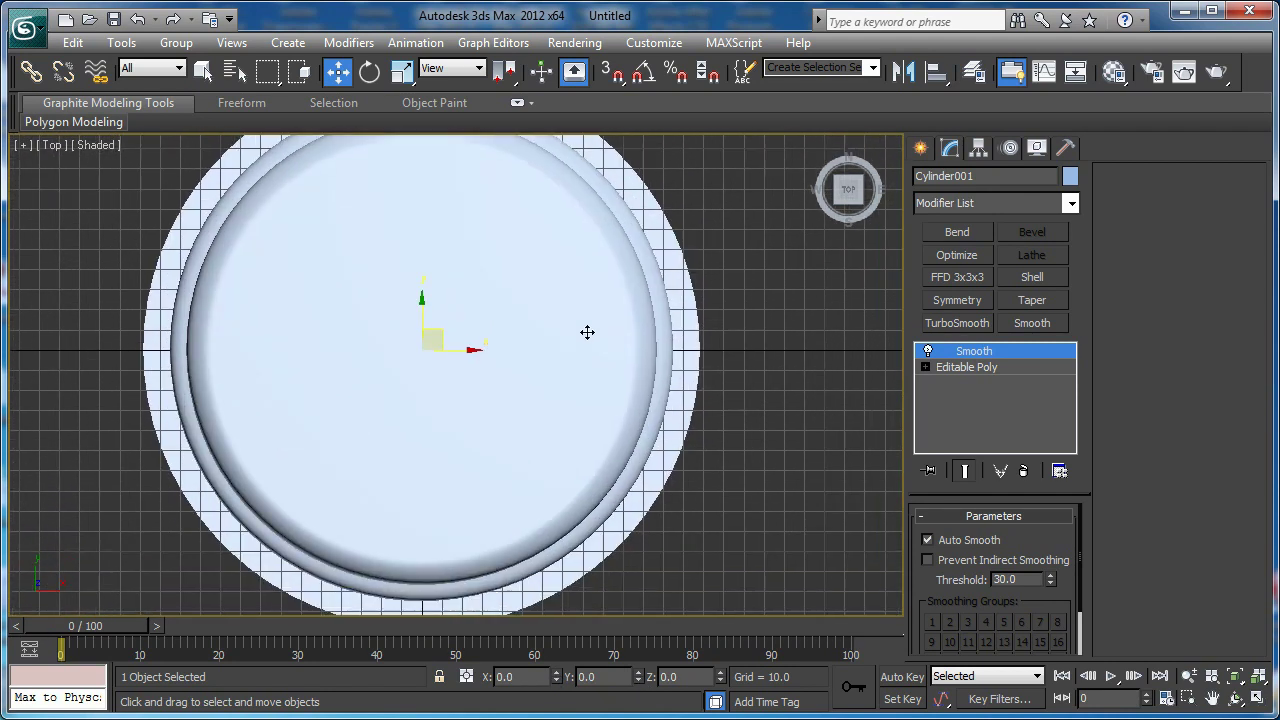
# - Create a tube around the base with radii of about 1365 and 1631 and a height of about 210.8
pyautogui.click(920, 148)
pyautogui.click(1035, 318)
pyautogui.scroll(-3, 460, 360)
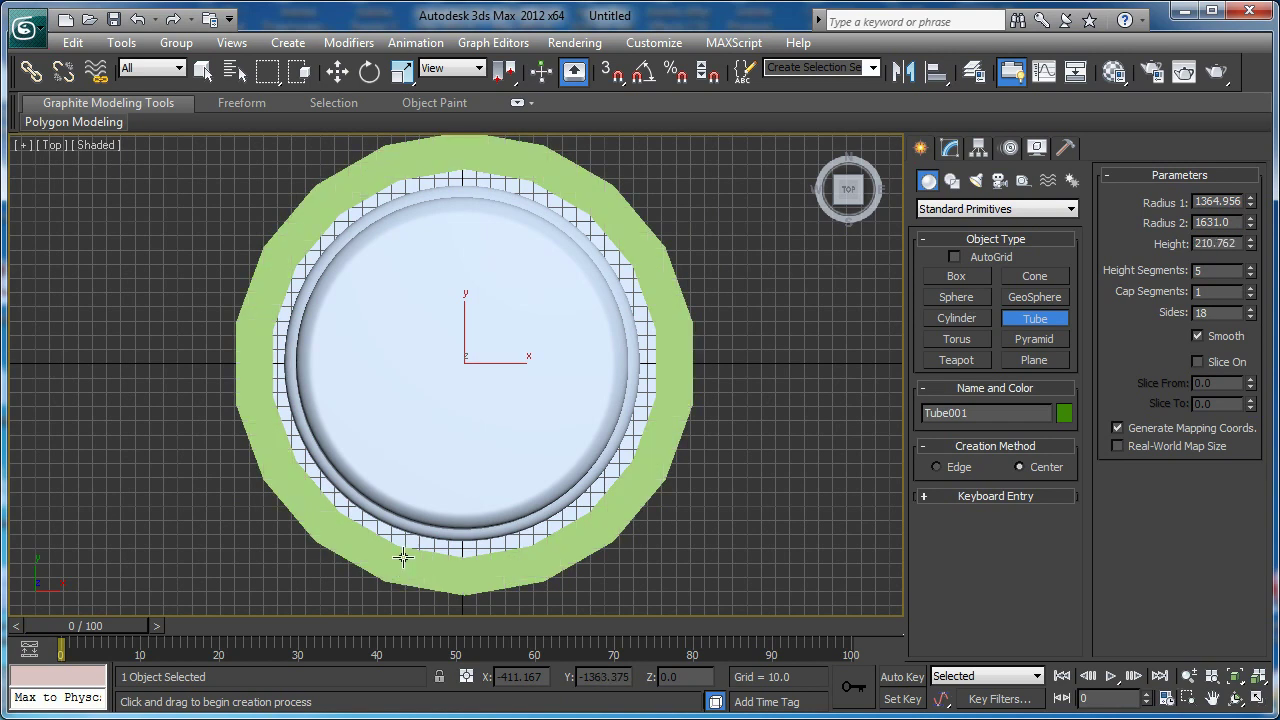
pyautogui.press('w')
pyautogui.moveTo(533, 501); pyautogui.dragTo(741, 318, button='middle')
pyautogui.press('p')
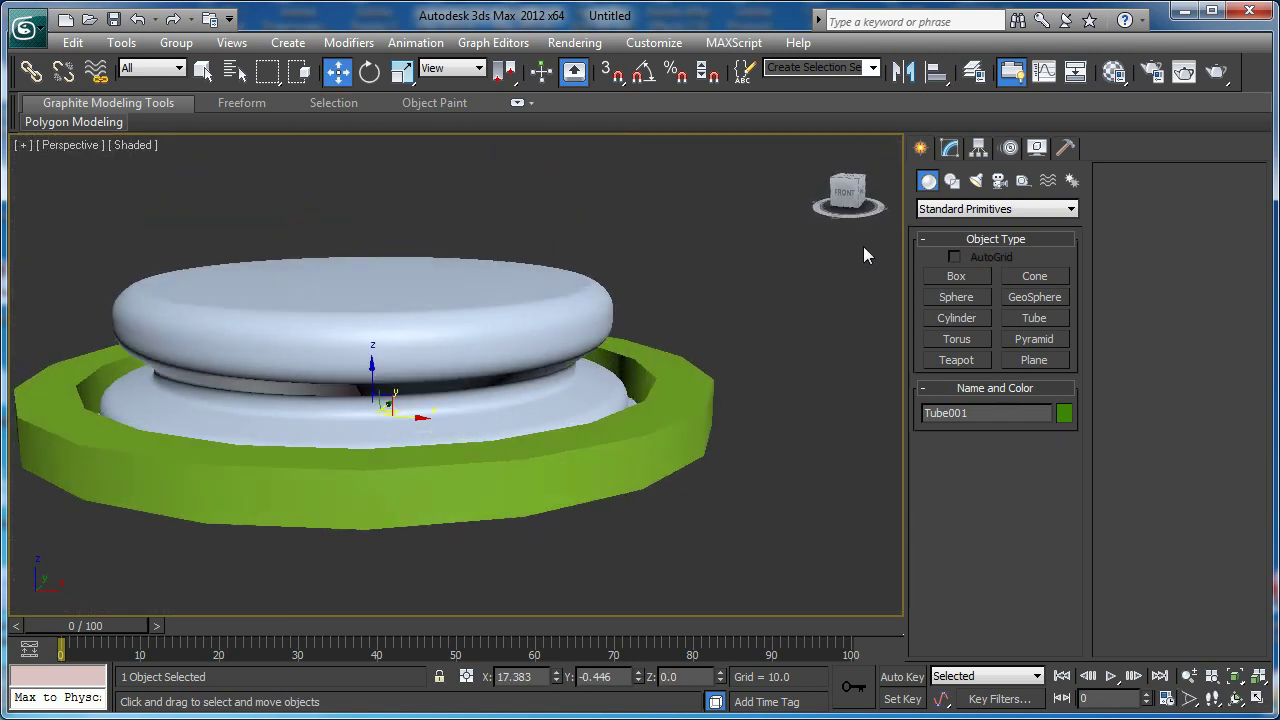
# - Set the tube's Radius 2 to about 1549.5 and its height to 300
pyautogui.click(950, 148)
pyautogui.keyDown('alt'); pyautogui.moveTo(760, 250); pyautogui.dragTo(733, 351, button='middle'); pyautogui.keyUp('alt')
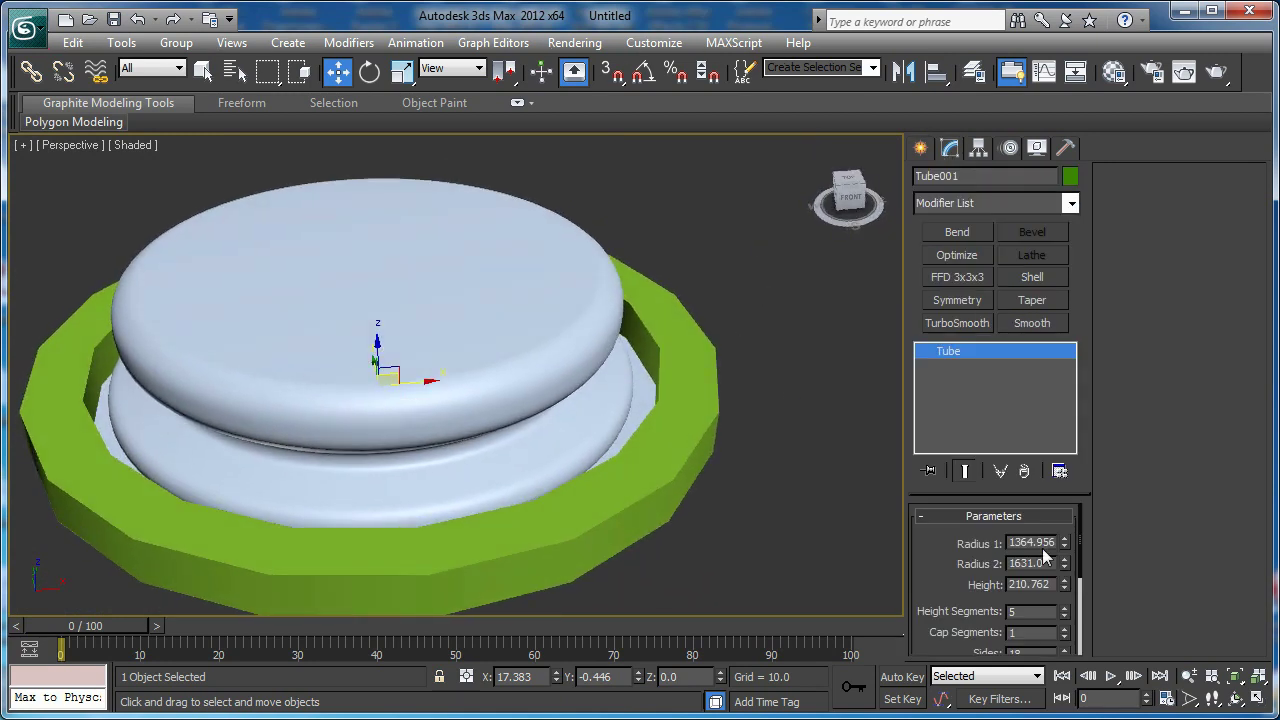
pyautogui.moveTo(1064, 568); pyautogui.dragTo(1067, 566)
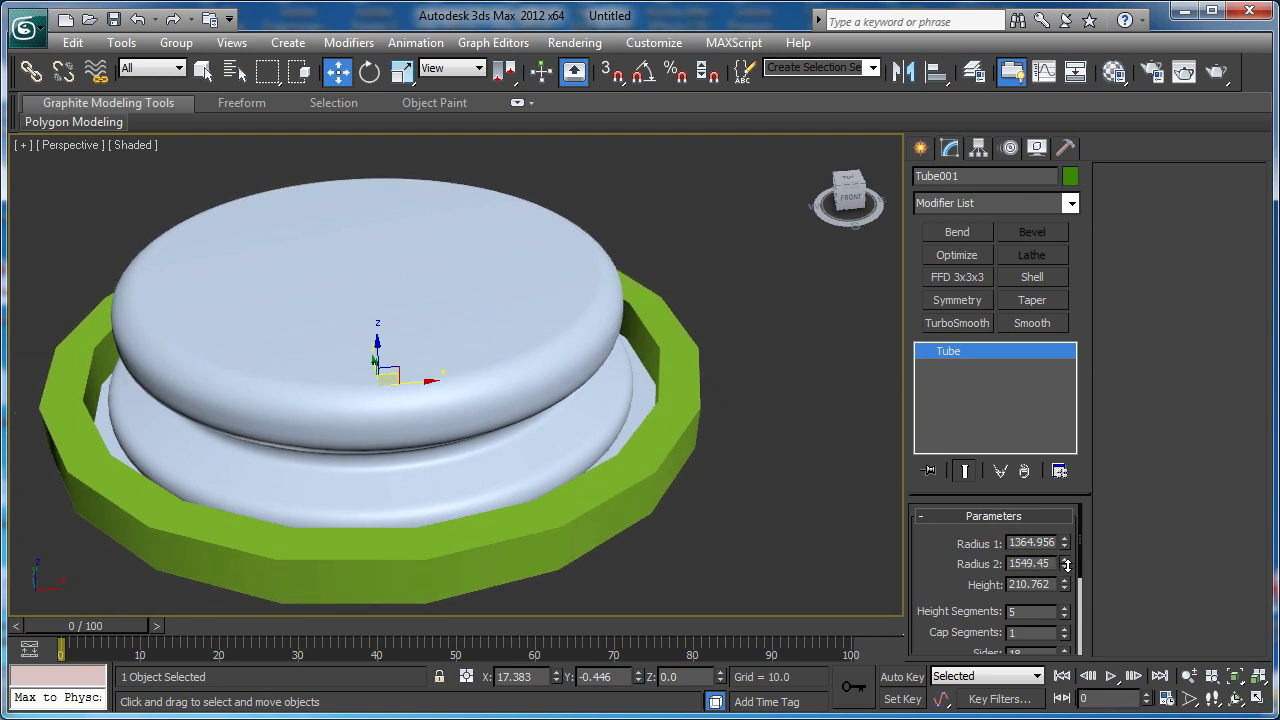
pyautogui.keyDown('alt'); pyautogui.moveTo(678, 456); pyautogui.dragTo(632, 407, button='middle'); pyautogui.keyUp('alt')
pyautogui.scroll(3, 632, 407)
pyautogui.scroll(-2, 632, 416)
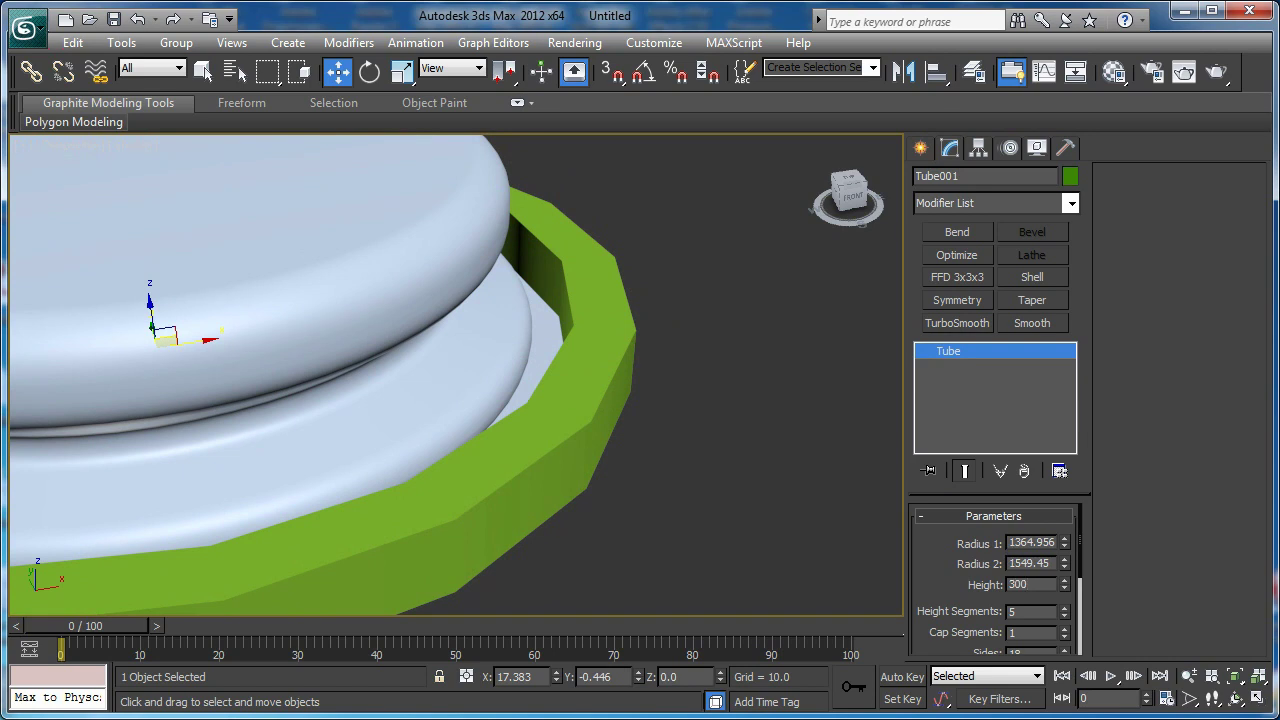
pyautogui.press('Return')
# - Set the tube's height segments to 1 and its sides to 100
pyautogui.scroll(-3, 446, 523)
pyautogui.keyDown('alt'); pyautogui.moveTo(513, 489); pyautogui.dragTo(603, 467, button='middle'); pyautogui.keyUp('alt')
pyautogui.keyDown('alt'); pyautogui.moveTo(603, 467); pyautogui.dragTo(604, 488, button='middle'); pyautogui.keyUp('alt')
pyautogui.scroll(2, 605, 490)
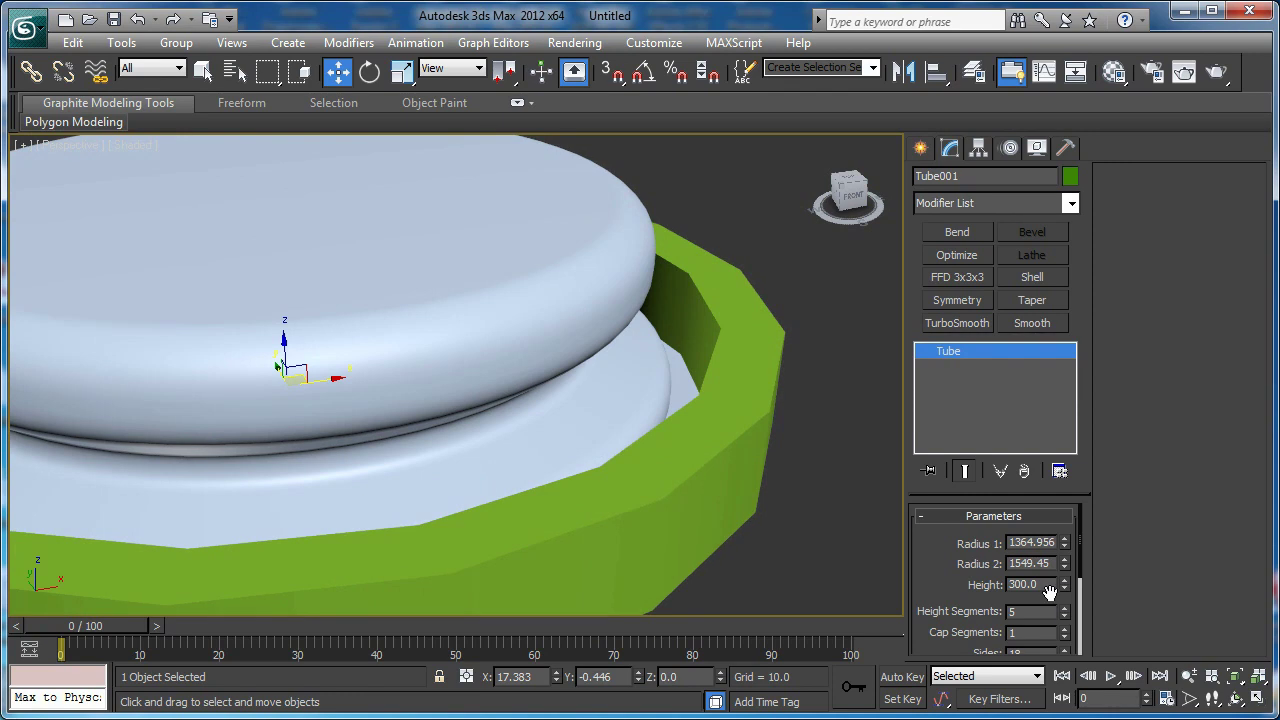
pyautogui.moveTo(965, 590); pyautogui.dragTo(958, 540)
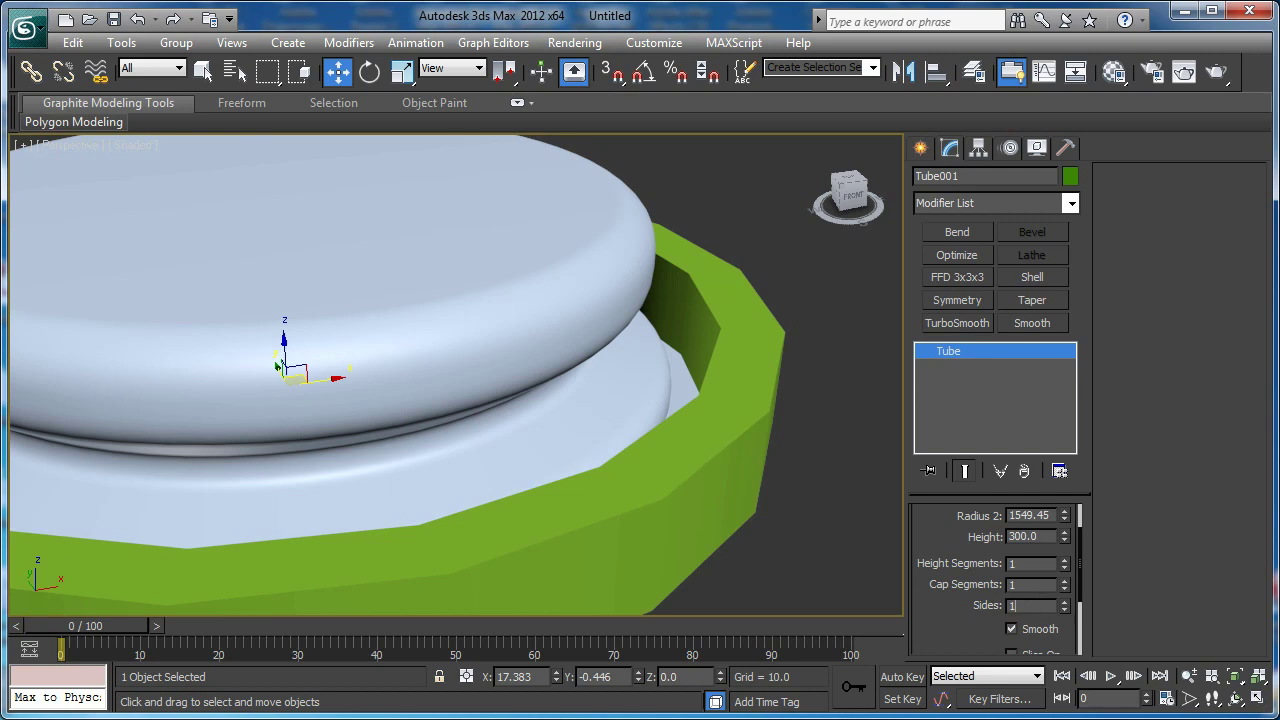
pyautogui.write('0')
pyautogui.press('Return')
pyautogui.scroll(-5, 666, 434)
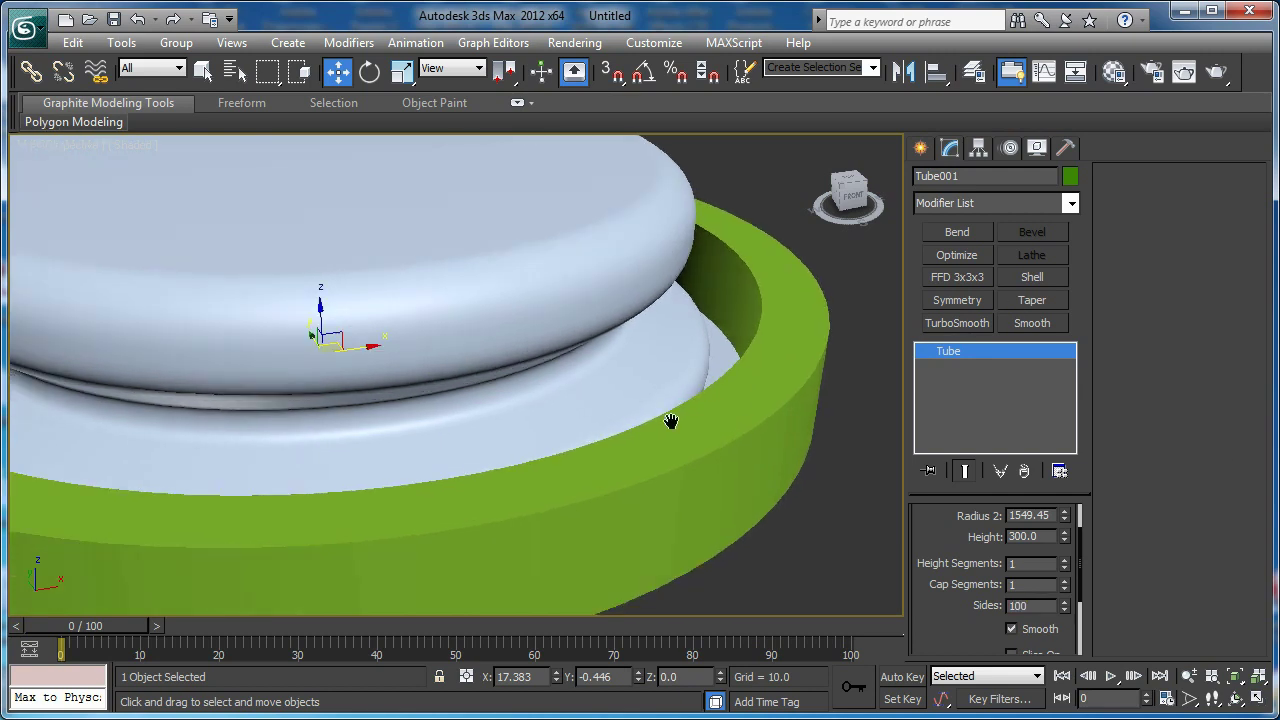
# - Turn on edged faces and lower the tube around the base to a Z position of about -147.7
pyautogui.press('F4')
pyautogui.click(362, 324)
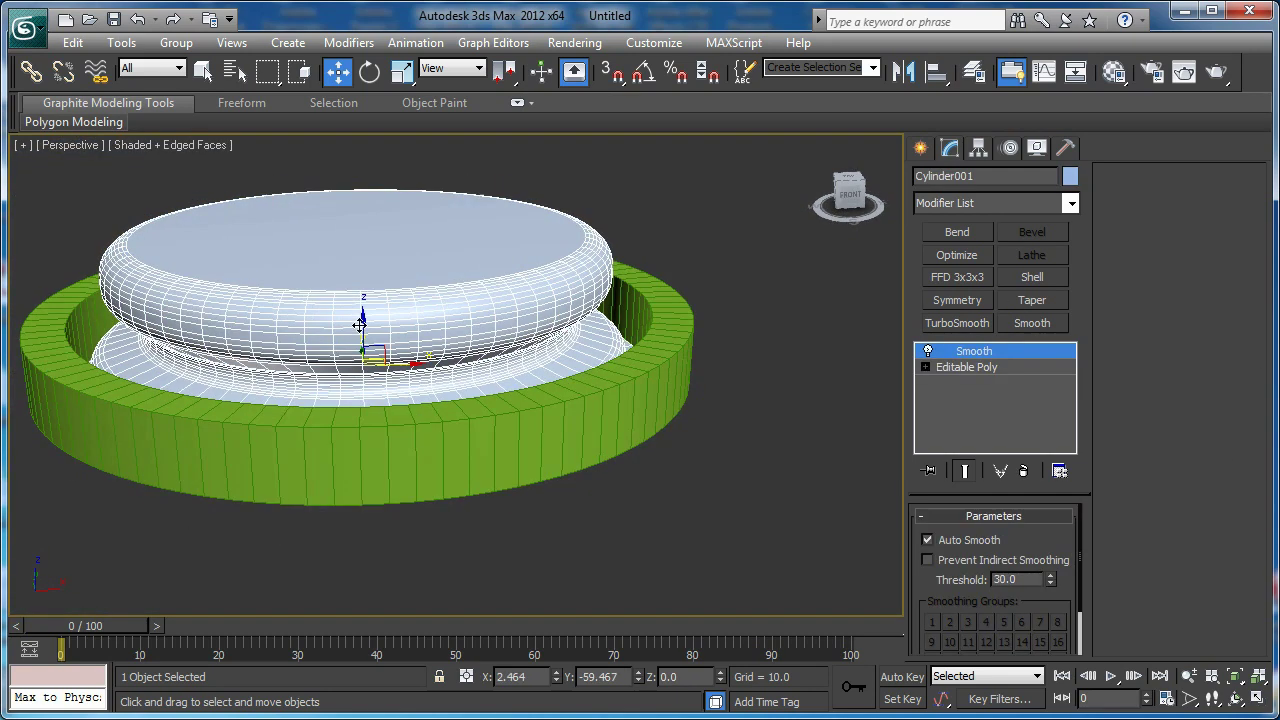
pyautogui.click(362, 324)
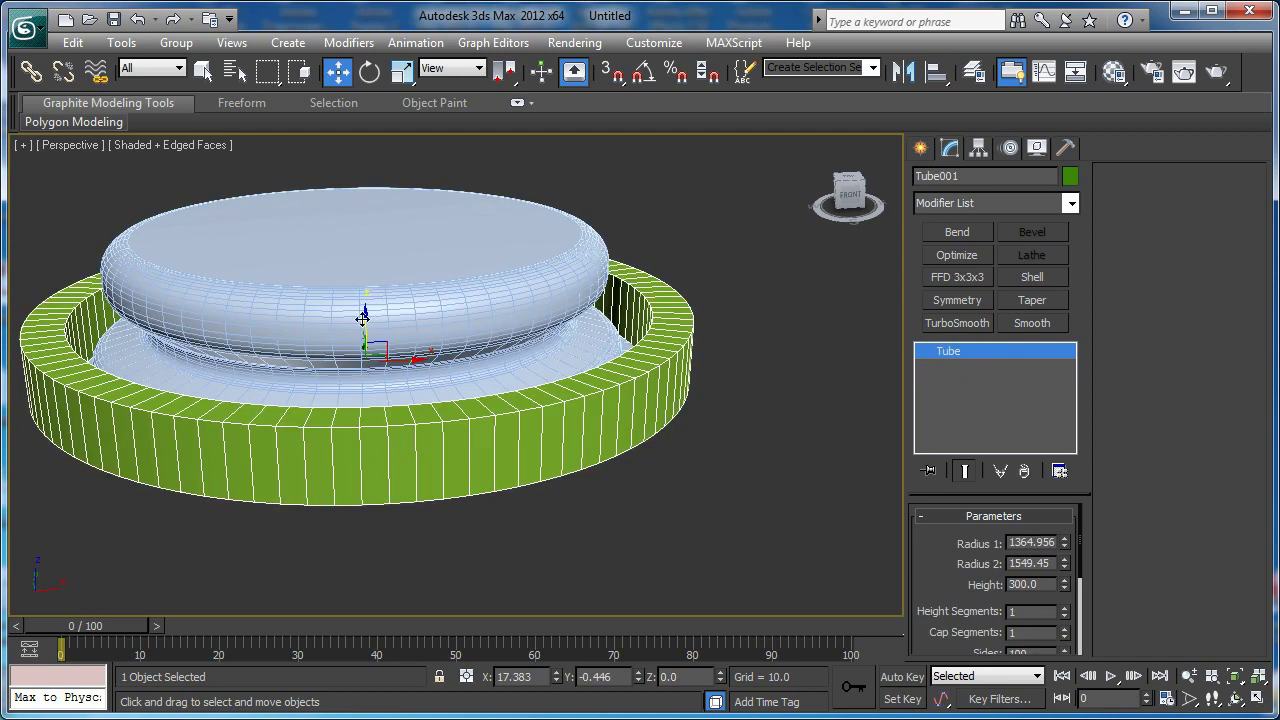
pyautogui.moveTo(364, 318); pyautogui.dragTo(366, 350)
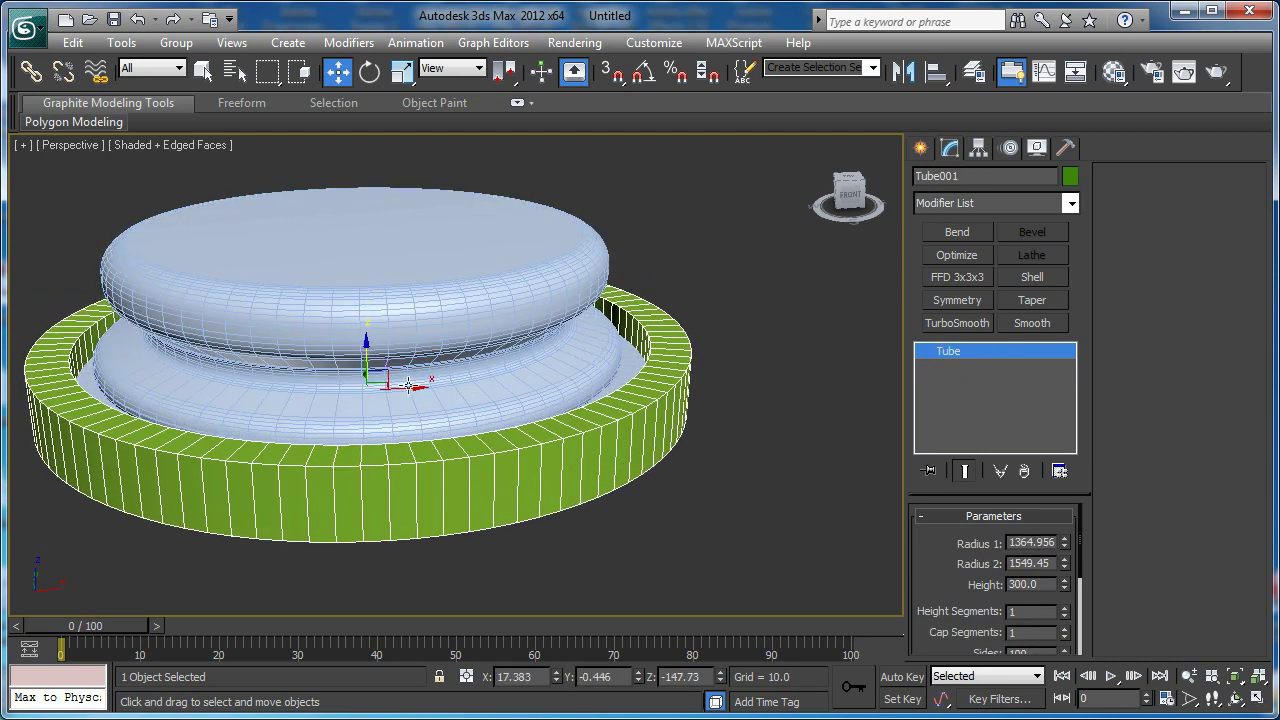
# - Convert the tube to Editable Poly and select the full loop of polygons on its underside
pyautogui.rightClick(511, 482)
pyautogui.moveTo(587, 662)
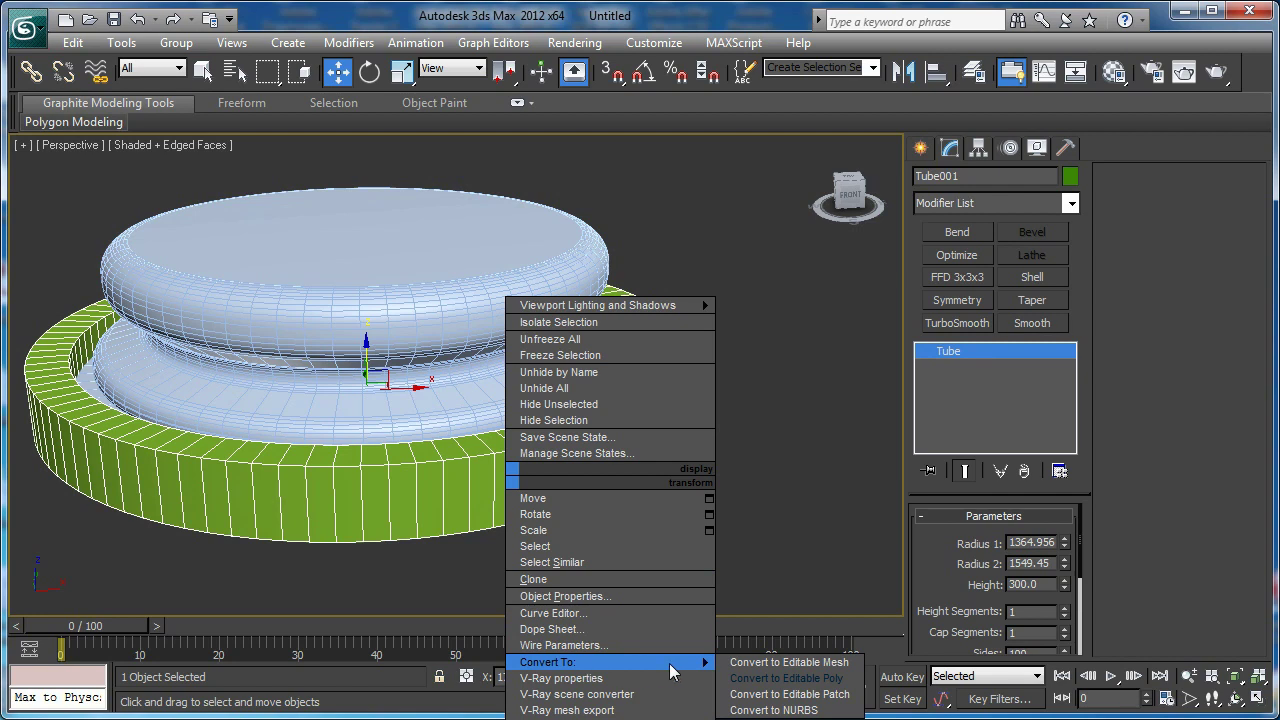
pyautogui.click(786, 678)
pyautogui.scroll(8, 640, 480)
pyautogui.scroll(-3, 696, 360)
pyautogui.keyDown('alt'); pyautogui.moveTo(697, 412); pyautogui.dragTo(692, 515, button='middle'); pyautogui.keyUp('alt')
pyautogui.scroll(3, 700, 376)
pyautogui.press('4')
pyautogui.click(627, 211)
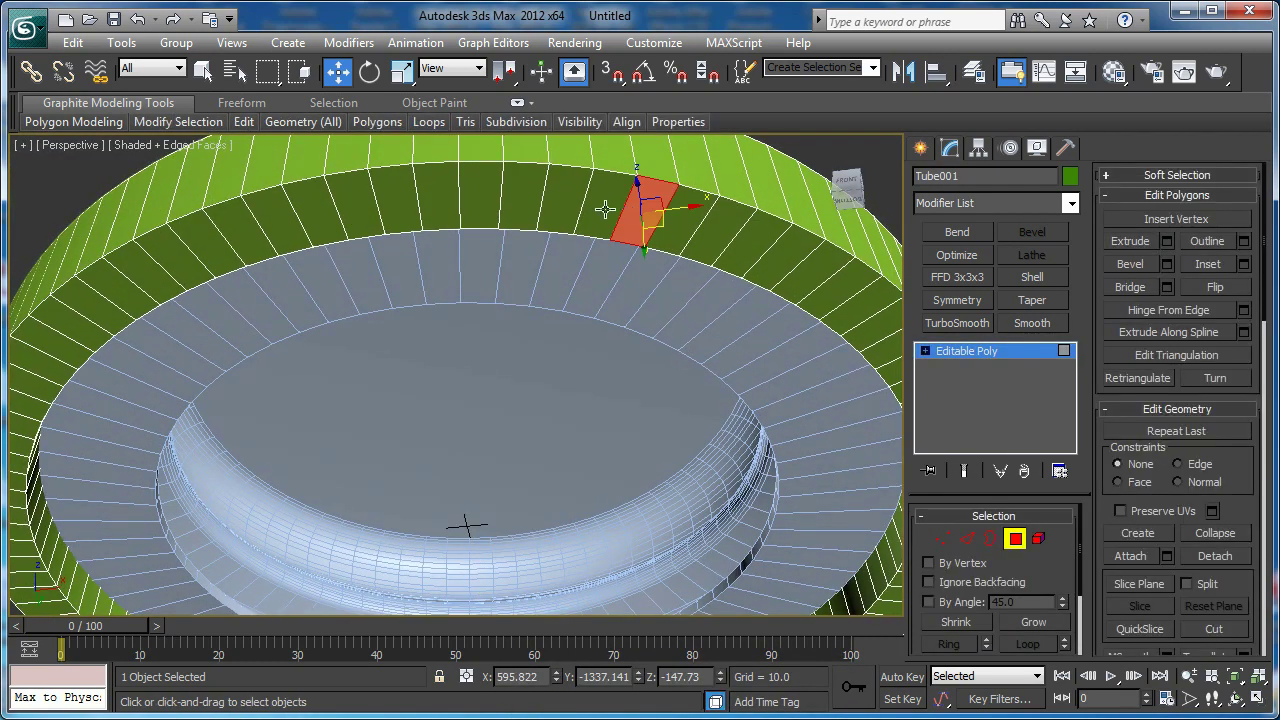
pyautogui.keyDown('ctrl'); pyautogui.click(601, 205); pyautogui.keyUp('ctrl')
pyautogui.hotkey('alt', 'l')
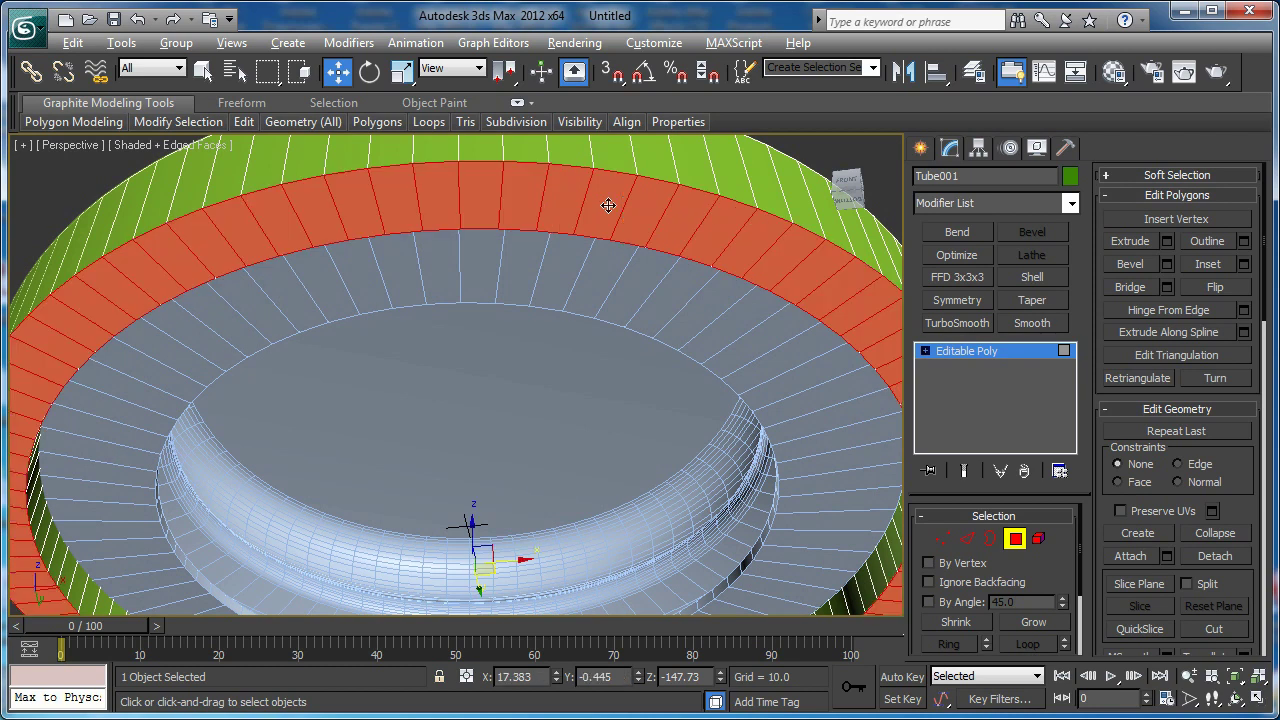
# - Select the inner and outer edge loops around the top face of the tube
pyautogui.keyDown('alt'); pyautogui.moveTo(608, 205); pyautogui.dragTo(552, 470, button='middle'); pyautogui.keyUp('alt')
pyautogui.scroll(-3, 533, 290)
pyautogui.moveTo(552, 470); pyautogui.dragTo(537, 298, button='middle')
pyautogui.scroll(3, 537, 298)
pyautogui.moveTo(690, 470); pyautogui.dragTo(541, 344, button='middle')
pyautogui.press('2')
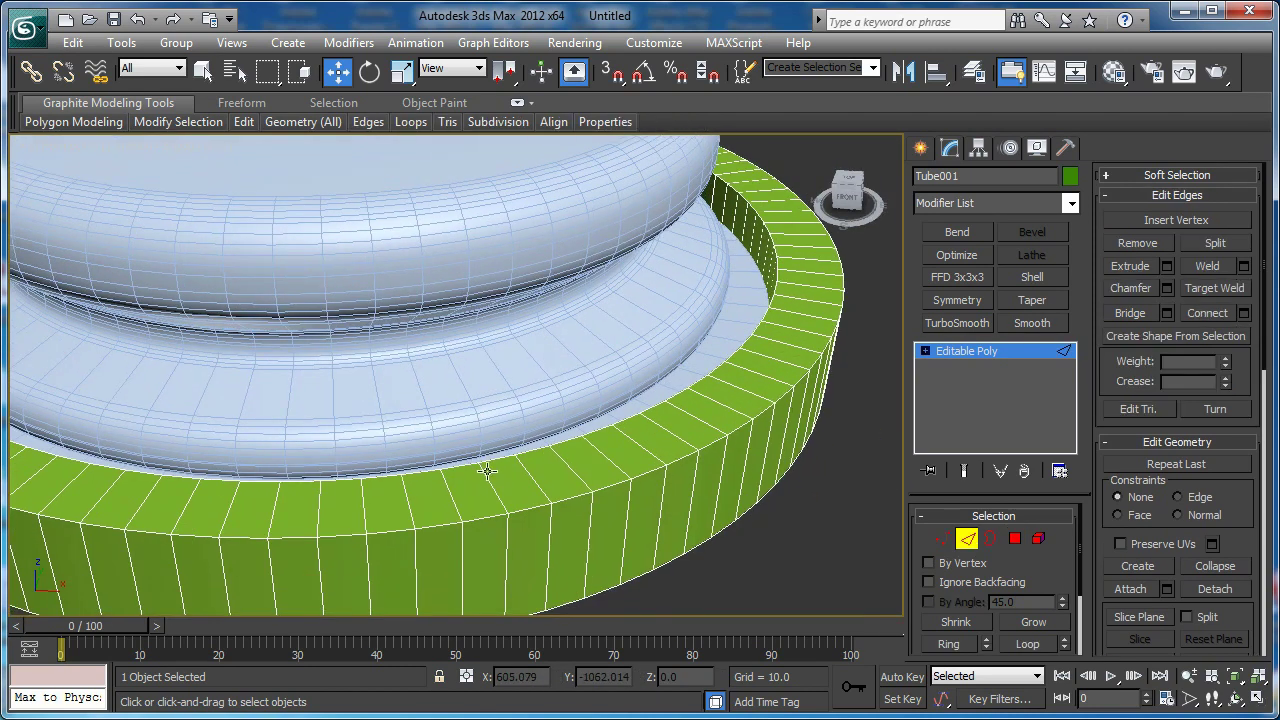
pyautogui.click(479, 520)
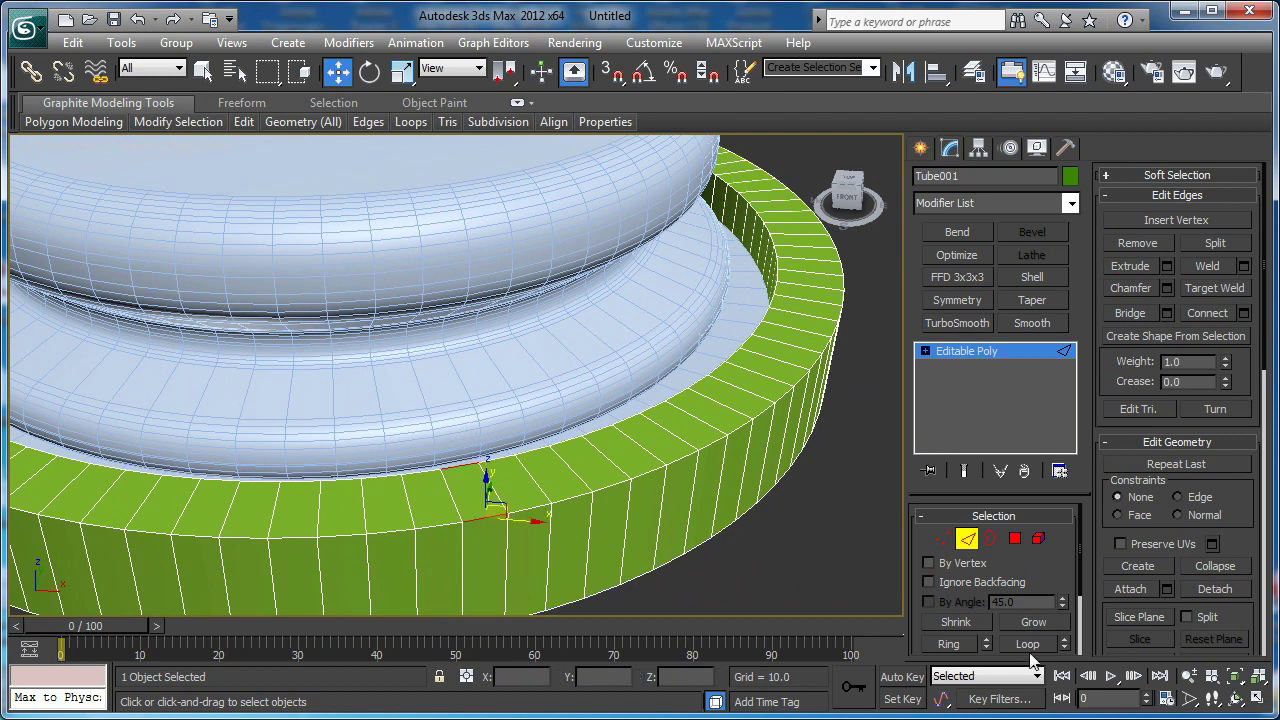
pyautogui.click(1032, 643)
# - Chamfer the selected edge loops by about 61.37 with 4 segments to round the top of the tube
pyautogui.click(1166, 288)
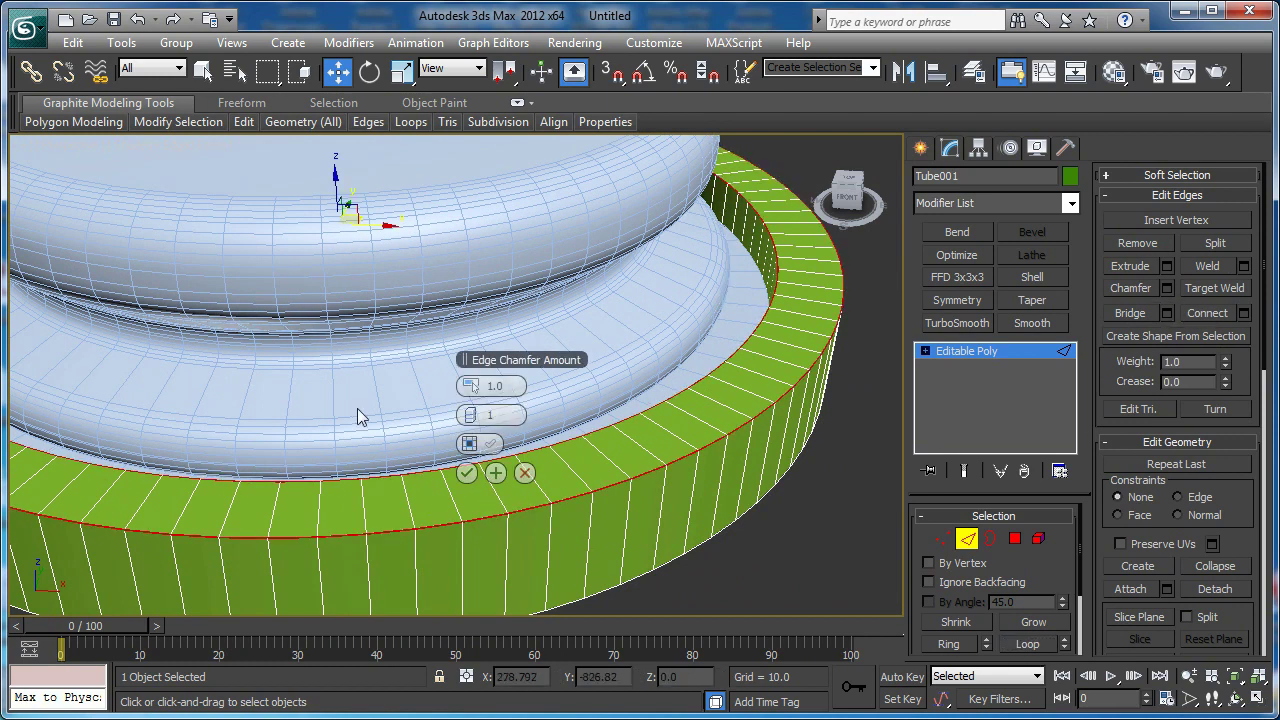
pyautogui.scroll(4, 375, 400)
pyautogui.moveTo(490, 386); pyautogui.dragTo(490, 306)
pyautogui.click(477, 416)
pyautogui.moveTo(384, 402); pyautogui.dragTo(309, 400, button='middle')
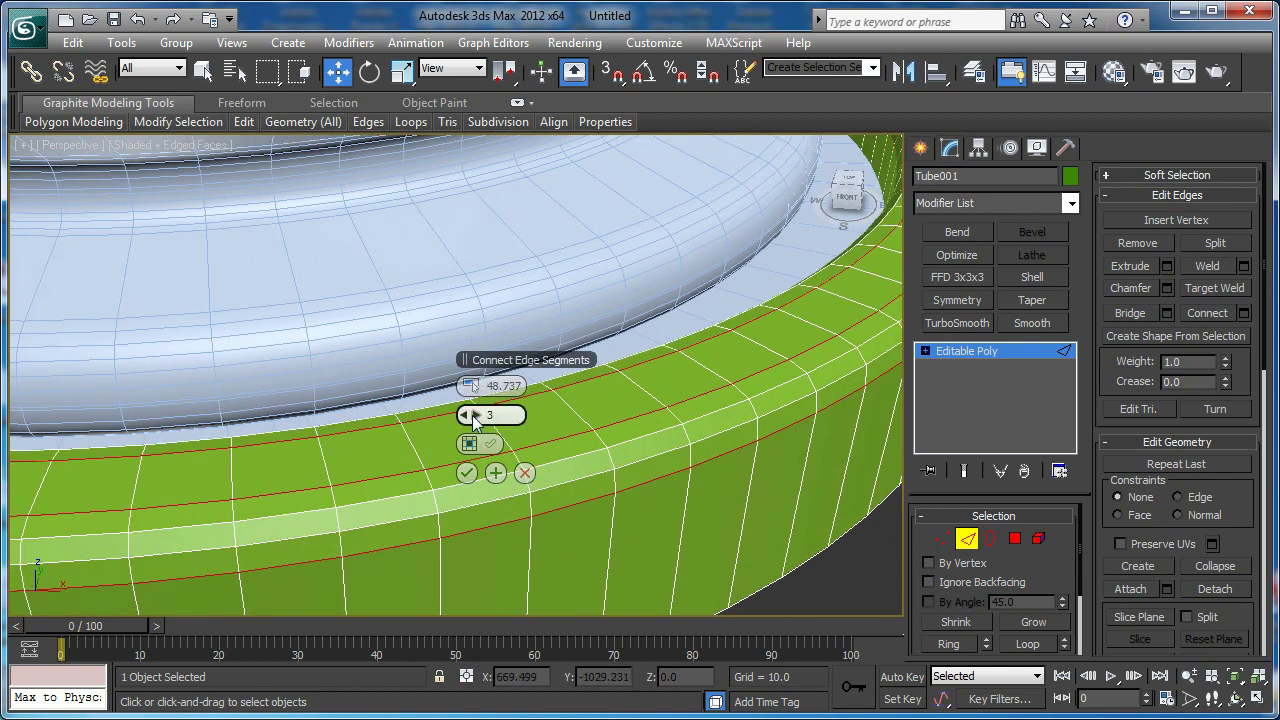
pyautogui.click(475, 415)
pyautogui.click(473, 415)
pyautogui.scroll(-2, 388, 397)
pyautogui.moveTo(653, 247); pyautogui.dragTo(630, 302, button='middle')
pyautogui.press('F4')
pyautogui.moveTo(697, 335); pyautogui.dragTo(641, 358, button='middle')
pyautogui.moveTo(496, 386); pyautogui.dragTo(496, 368)
pyautogui.press('F4')
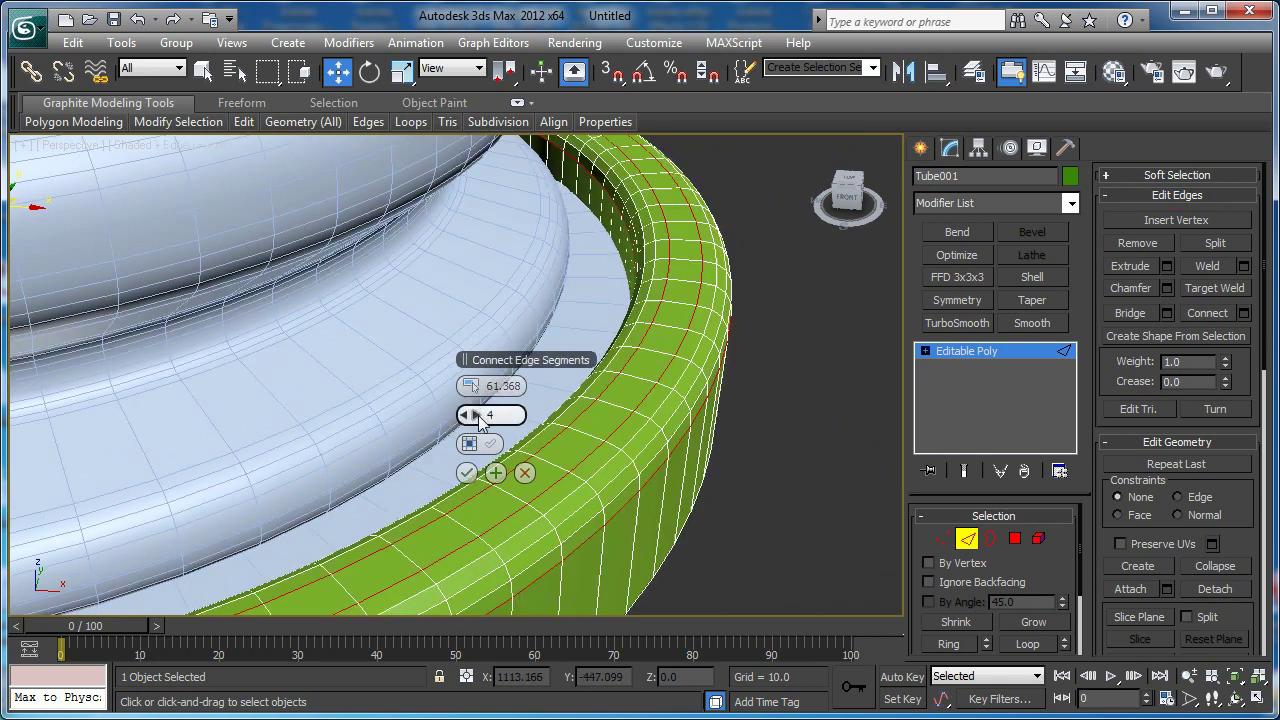
pyautogui.click(466, 472)
pyautogui.moveTo(470, 475); pyautogui.dragTo(525, 505, button='middle')
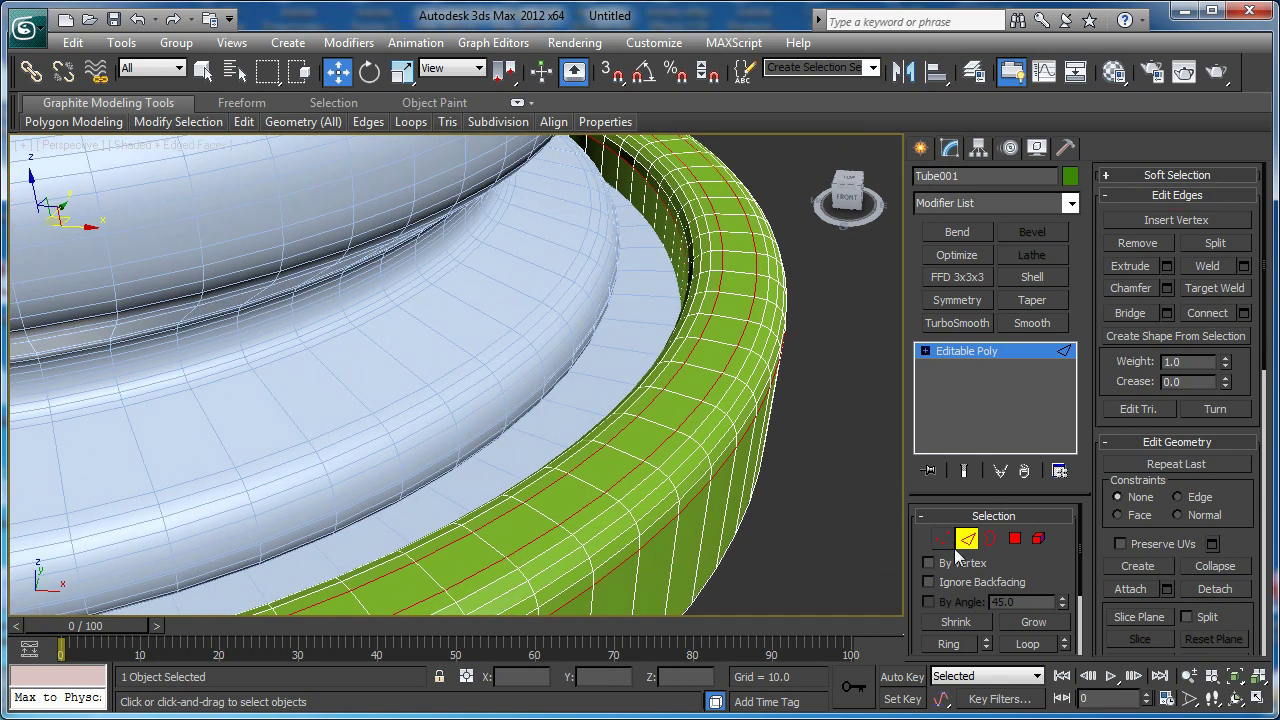
# - Add a Smooth modifier to the tube and enable Auto Smooth
pyautogui.click(1015, 350)
pyautogui.click(1030, 322)
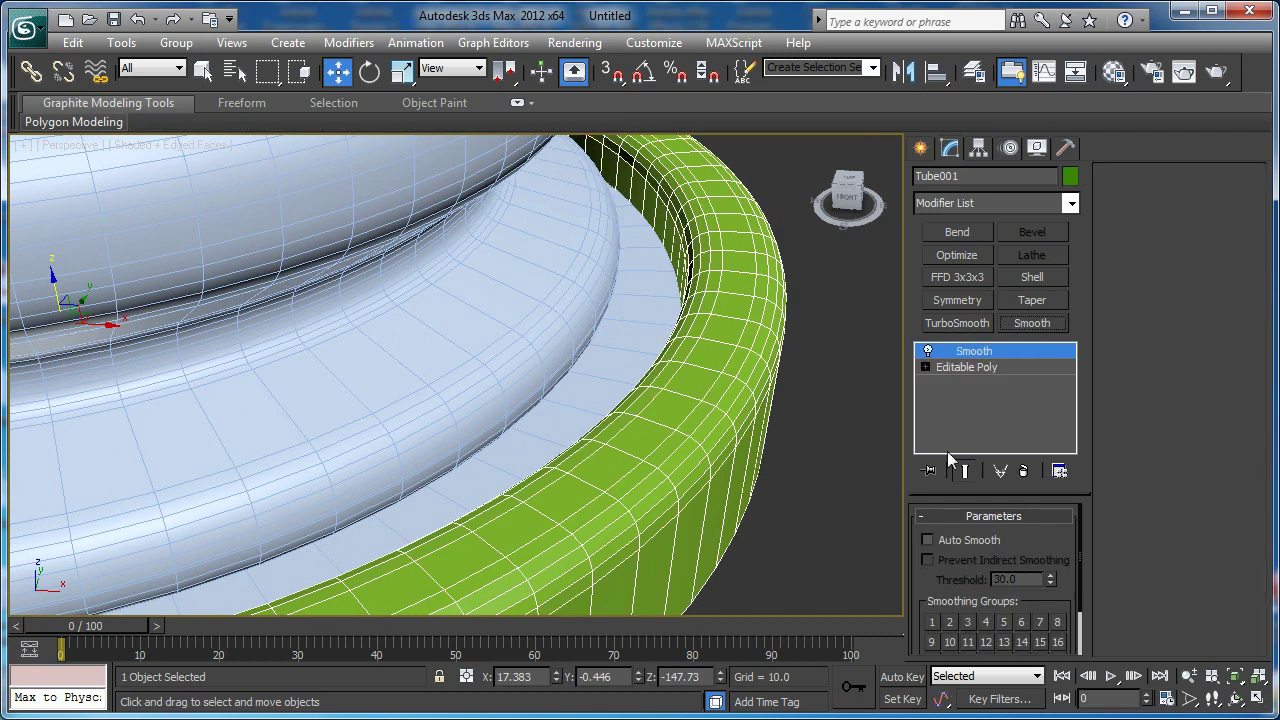
pyautogui.click(927, 539)
# - In the Top view, center the tube on the origin by setting its X and Y positions to 0
pyautogui.press('t')
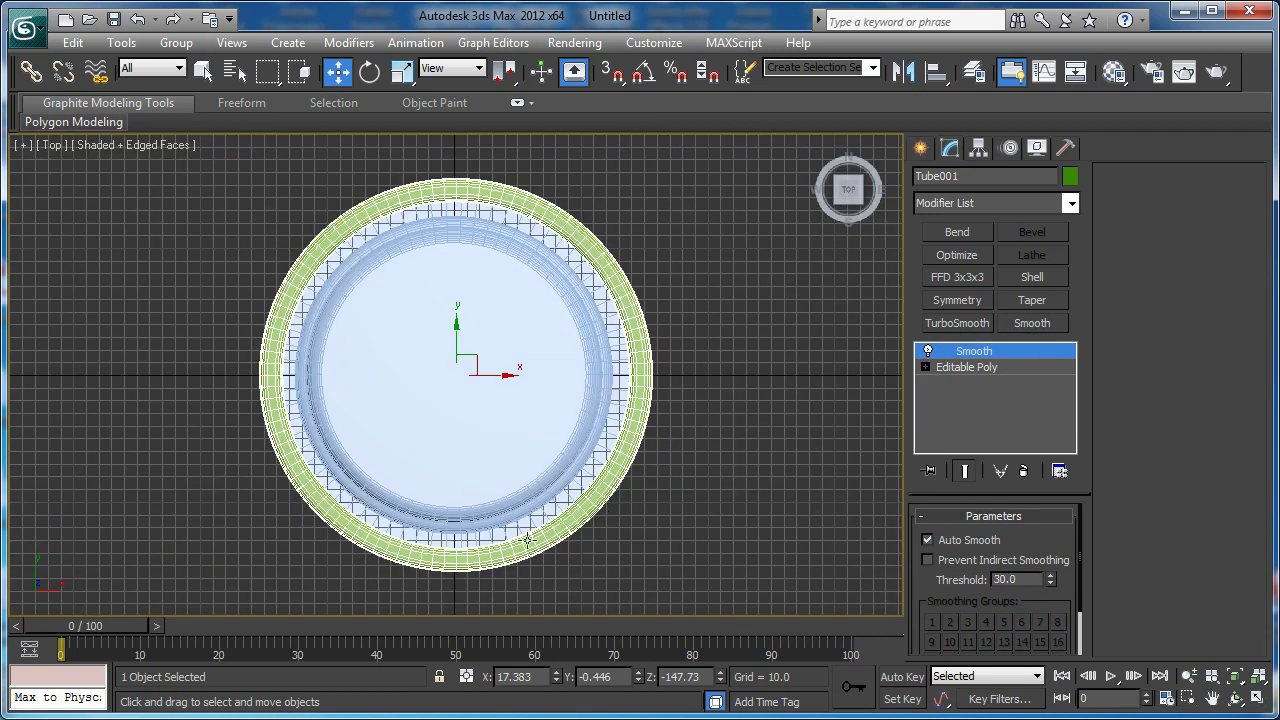
pyautogui.rightClick(557, 677)
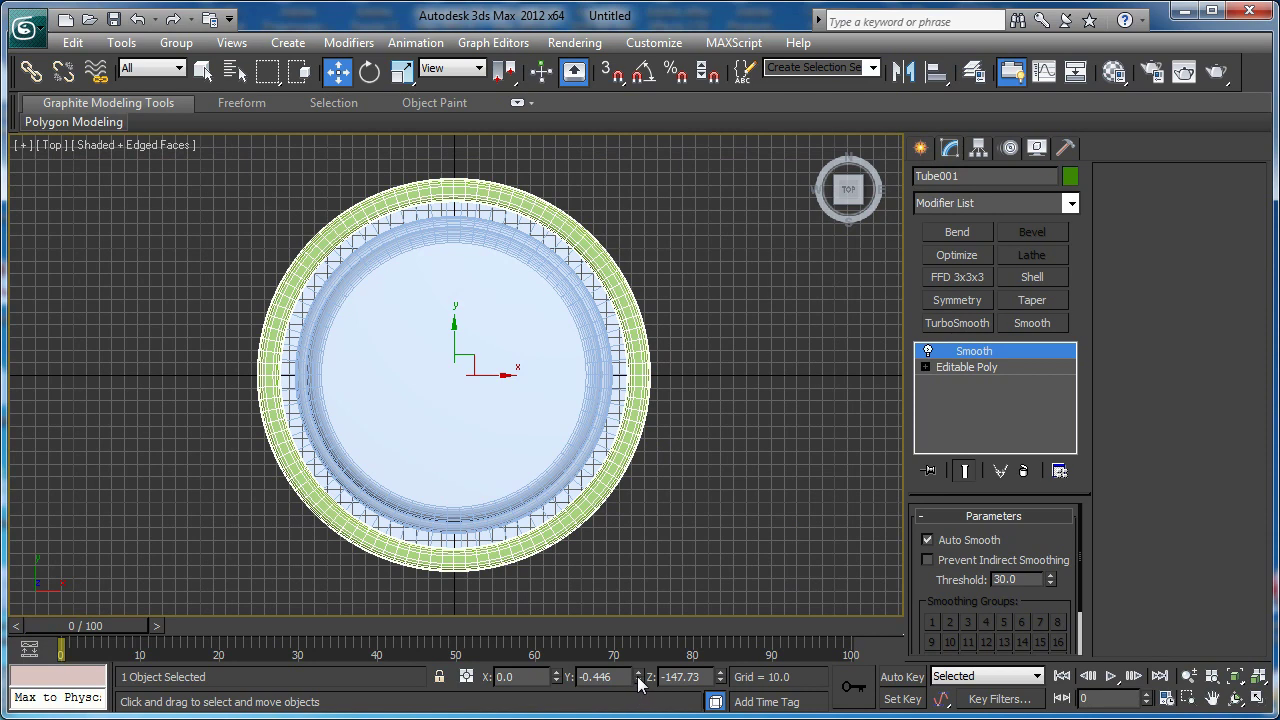
pyautogui.scroll(4, 617, 413)
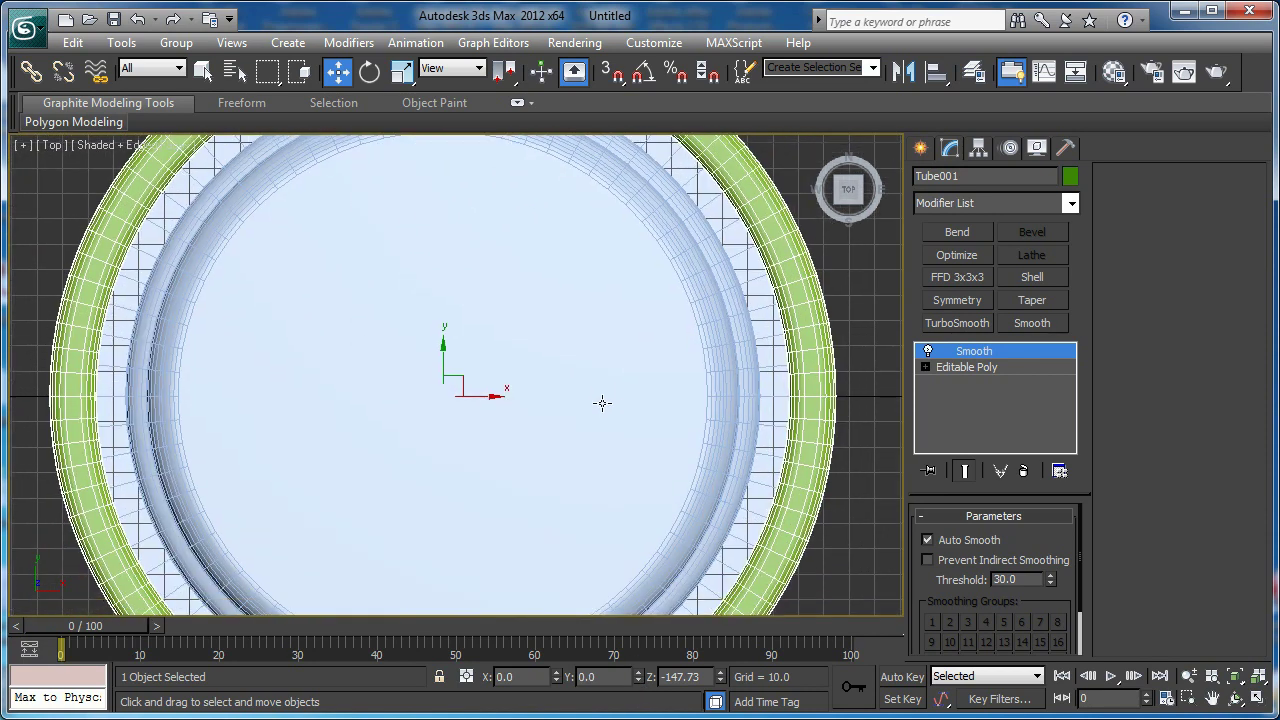
# - Clone the tube outward by scaling it to about 114.25% in X and Y, making 8 copies as concentric rings
pyautogui.press('r')
pyautogui.scroll(-2, 549, 390)
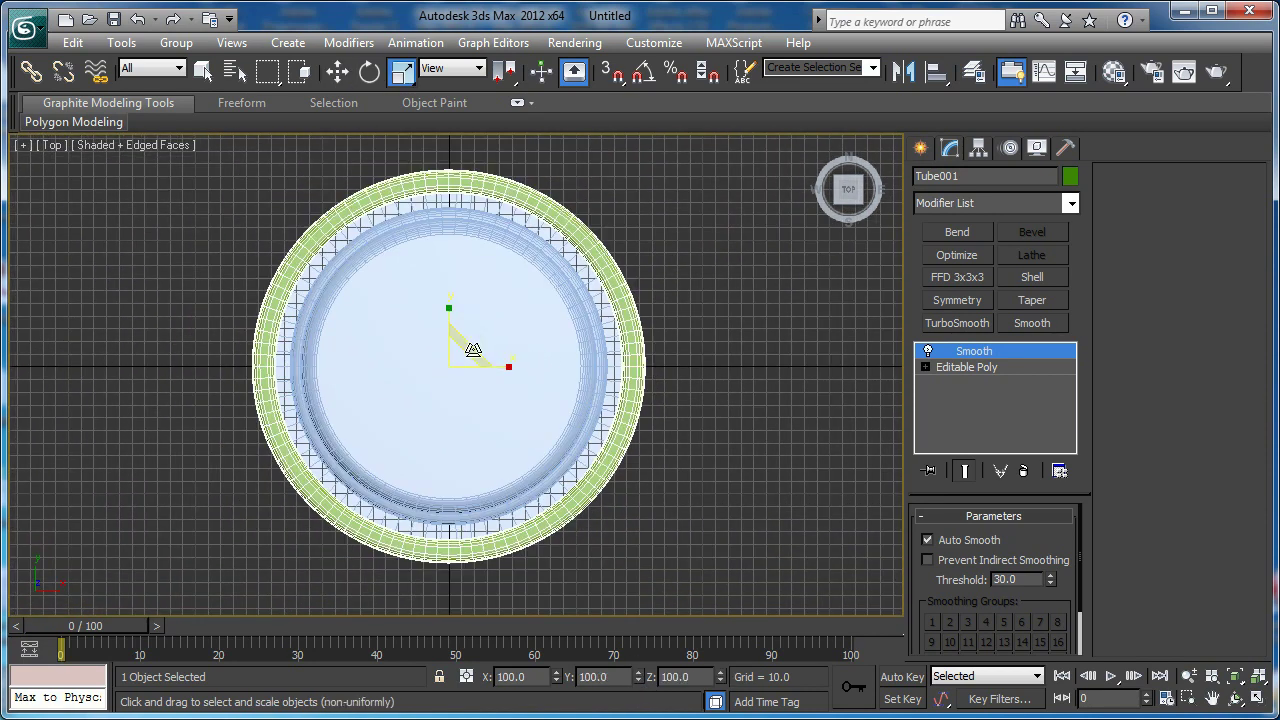
pyautogui.keyDown('shift'); pyautogui.moveTo(473, 349); pyautogui.dragTo(481, 333); pyautogui.keyUp('shift')
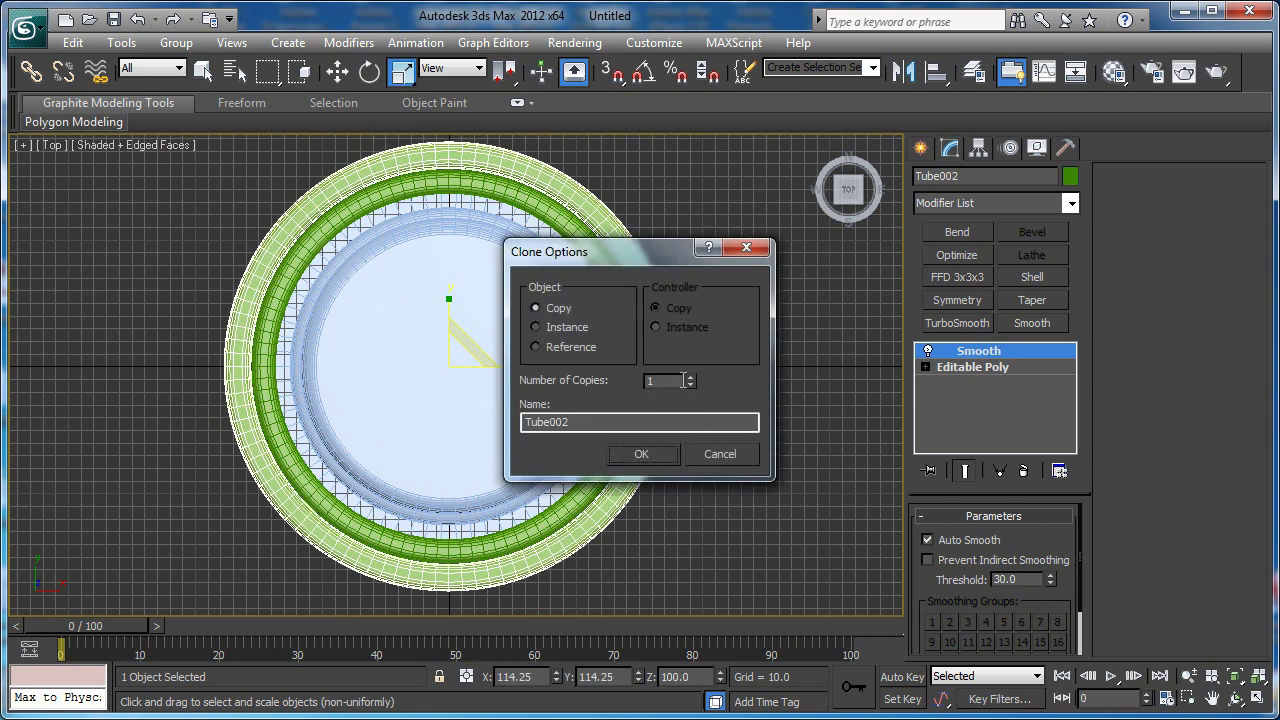
pyautogui.click(694, 375)
pyautogui.click(694, 375)
pyautogui.click(694, 375)
pyautogui.click(692, 377)
pyautogui.click(694, 375)
pyautogui.click(664, 449)
pyautogui.moveTo(660, 373); pyautogui.dragTo(557, 372, button='middle')
pyautogui.scroll(-10, 600, 373)
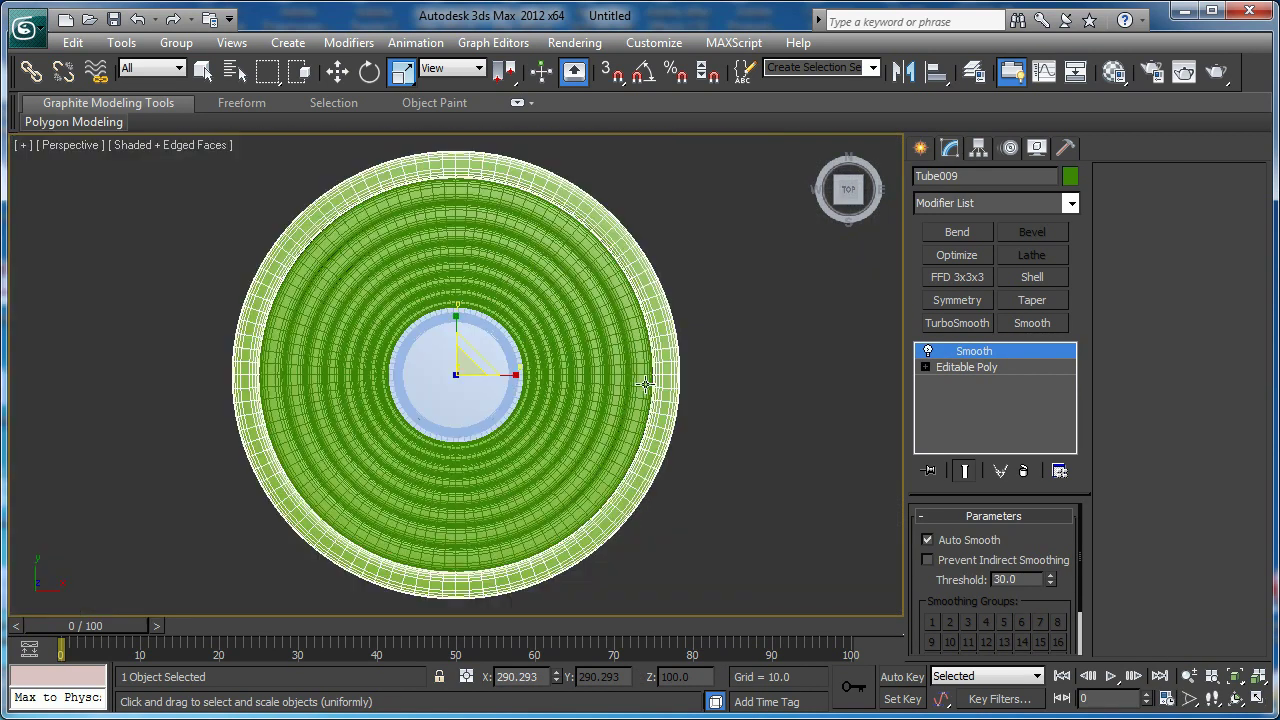
# - In the Perspective view, raise the second ring from the base slightly and lower the fifth ring to a Z position of about -204
pyautogui.keyDown('alt'); pyautogui.moveTo(645, 384); pyautogui.dragTo(614, 243, button='middle'); pyautogui.keyUp('alt')
pyautogui.scroll(5, 649, 403)
pyautogui.moveTo(649, 403)
pyautogui.keyDown('alt'); pyautogui.mouseDown(button='middle')
pyautogui.moveTo(643, 386)
pyautogui.moveTo(674, 404)
pyautogui.mouseUp(button='middle'); pyautogui.keyUp('alt')
pyautogui.scroll(6, 590, 393)
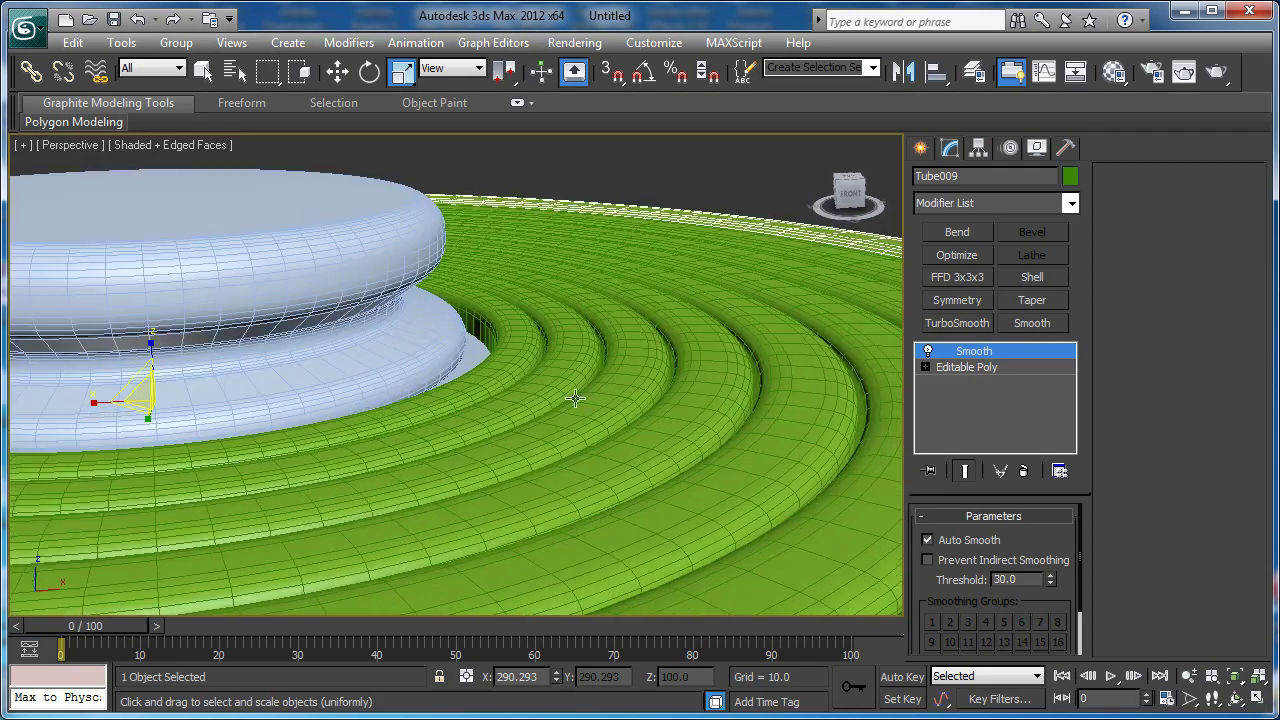
pyautogui.click(570, 390)
pyautogui.press('w')
pyautogui.scroll(-4, 275, 350)
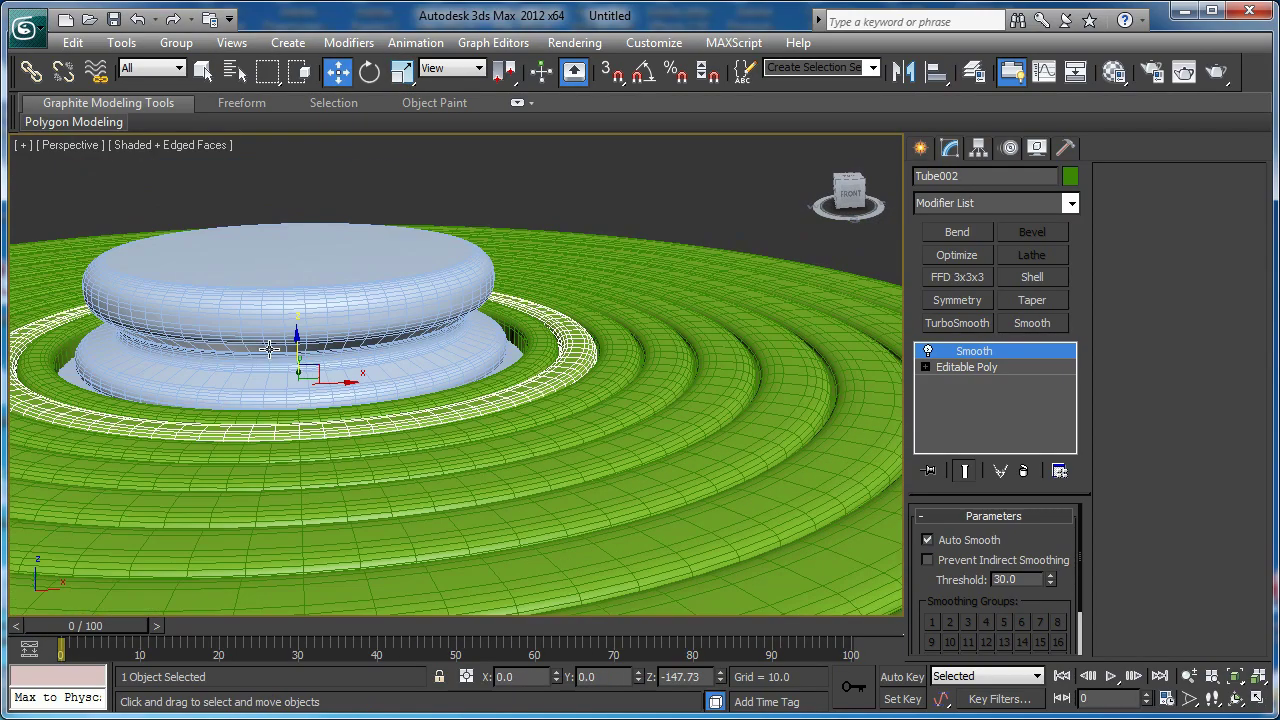
pyautogui.moveTo(298, 344); pyautogui.dragTo(298, 336)
pyautogui.click(514, 417)
pyautogui.click(406, 385)
pyautogui.moveTo(595, 417); pyautogui.dragTo(564, 426, button='middle')
pyautogui.scroll(-3, 564, 426)
pyautogui.click(564, 421)
pyautogui.moveTo(337, 342); pyautogui.dragTo(337, 351)
pyautogui.keyDown('alt'); pyautogui.moveTo(340, 350); pyautogui.dragTo(502, 407, button='middle'); pyautogui.keyUp('alt')
# - In the Top view, create a large tube around all the rings with radii of about 5453.6 and 6447.7 and a height of about 993.8
pyautogui.press('t')
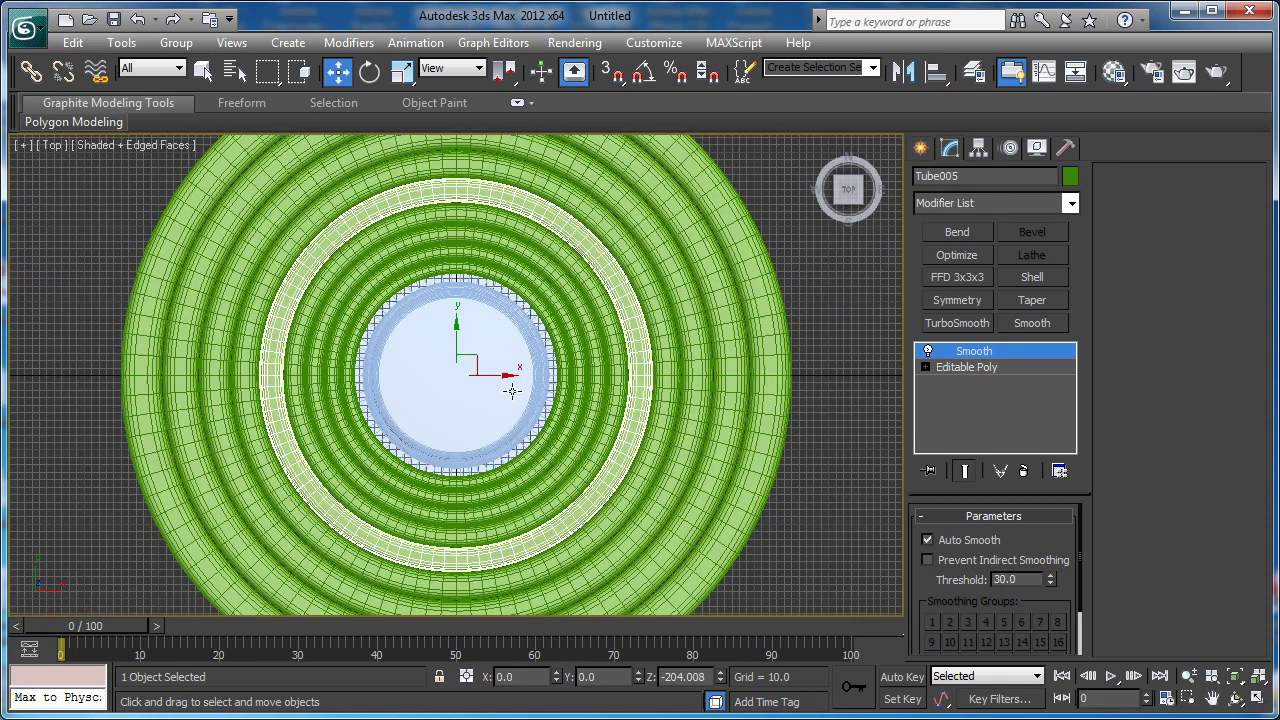
pyautogui.scroll(2, 580, 385)
pyautogui.moveTo(597, 368); pyautogui.dragTo(615, 422, button='middle')
pyautogui.scroll(-2, 608, 405)
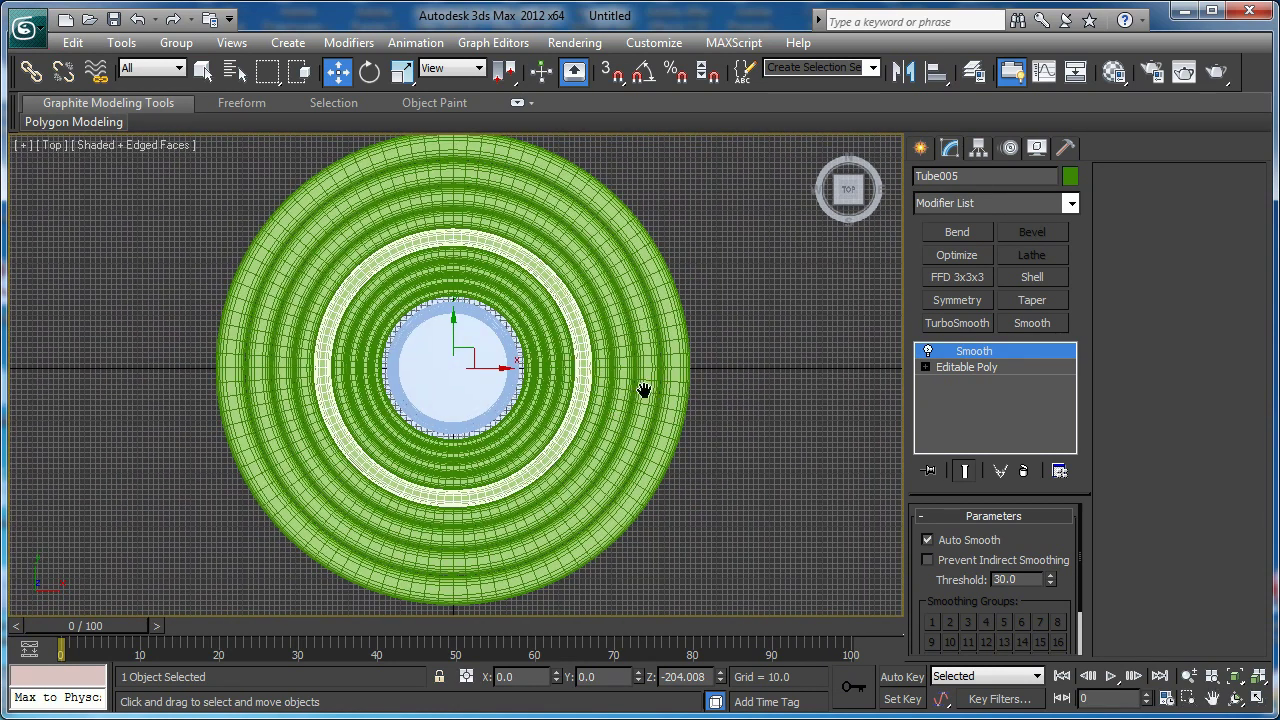
pyautogui.scroll(-2, 641, 390)
pyautogui.click(920, 148)
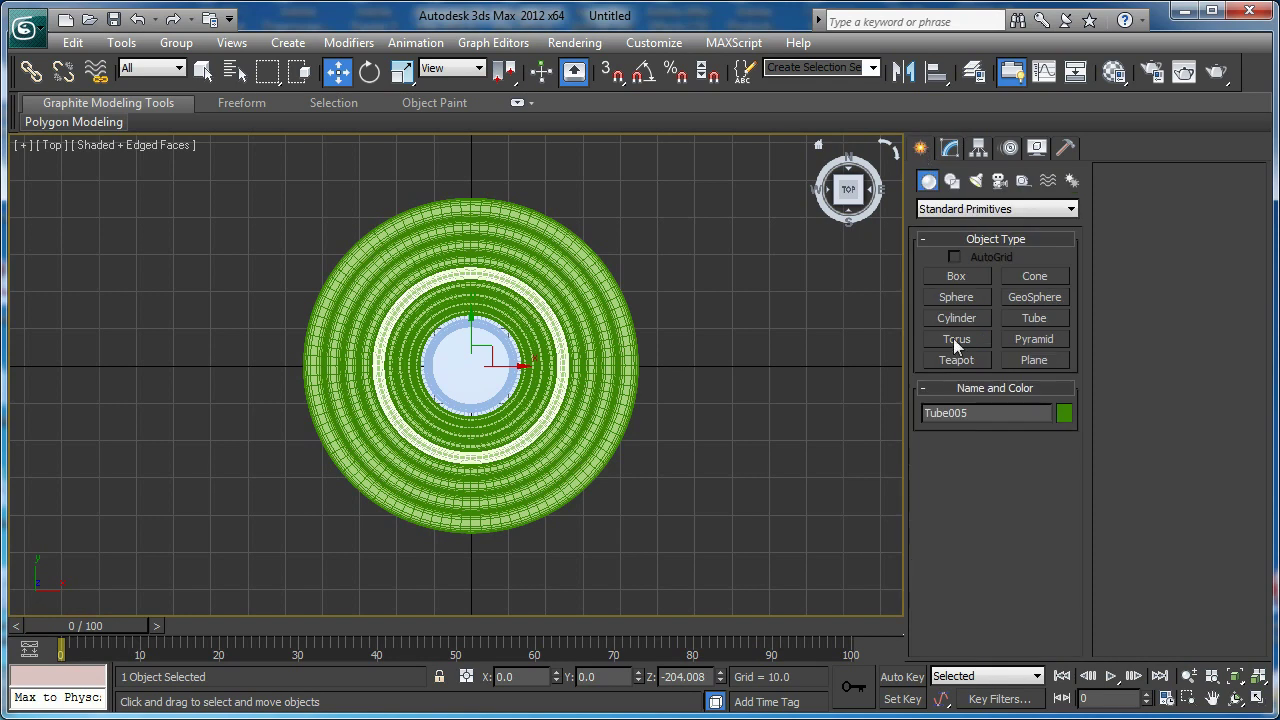
pyautogui.click(1014, 318)
pyautogui.moveTo(464, 365); pyautogui.dragTo(436, 372, button='middle')
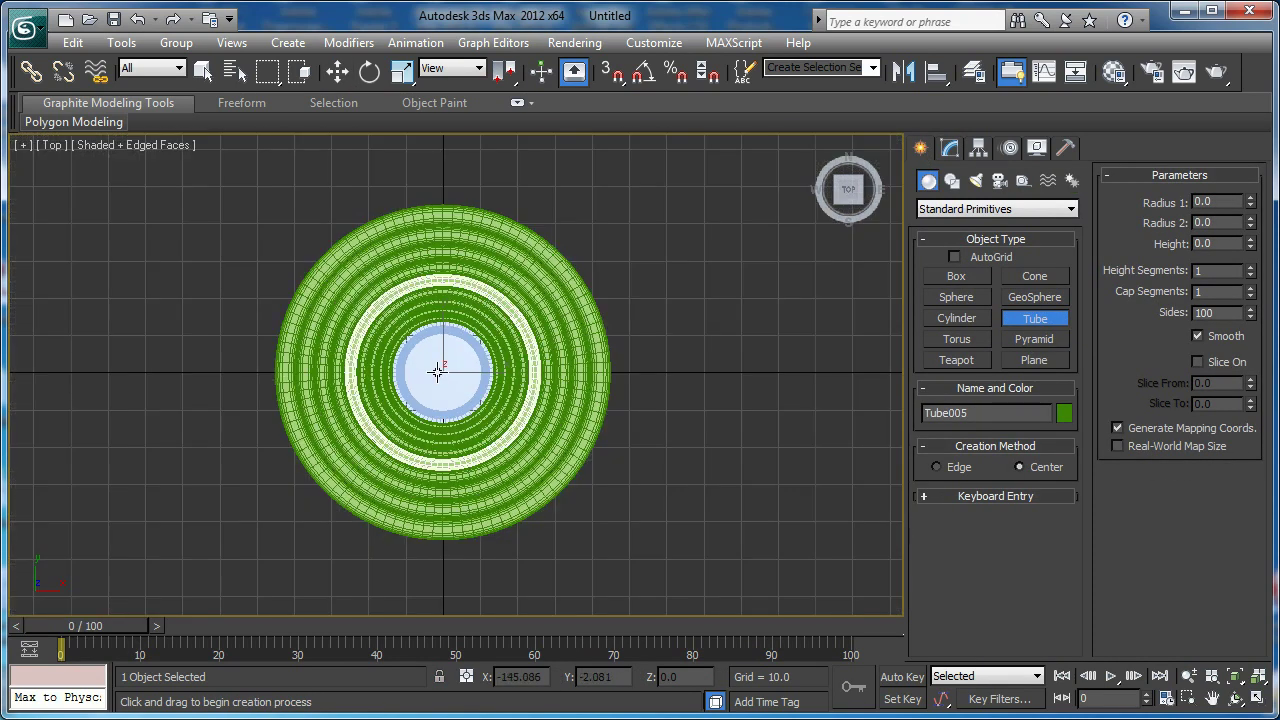
pyautogui.moveTo(444, 371); pyautogui.dragTo(444, 576)
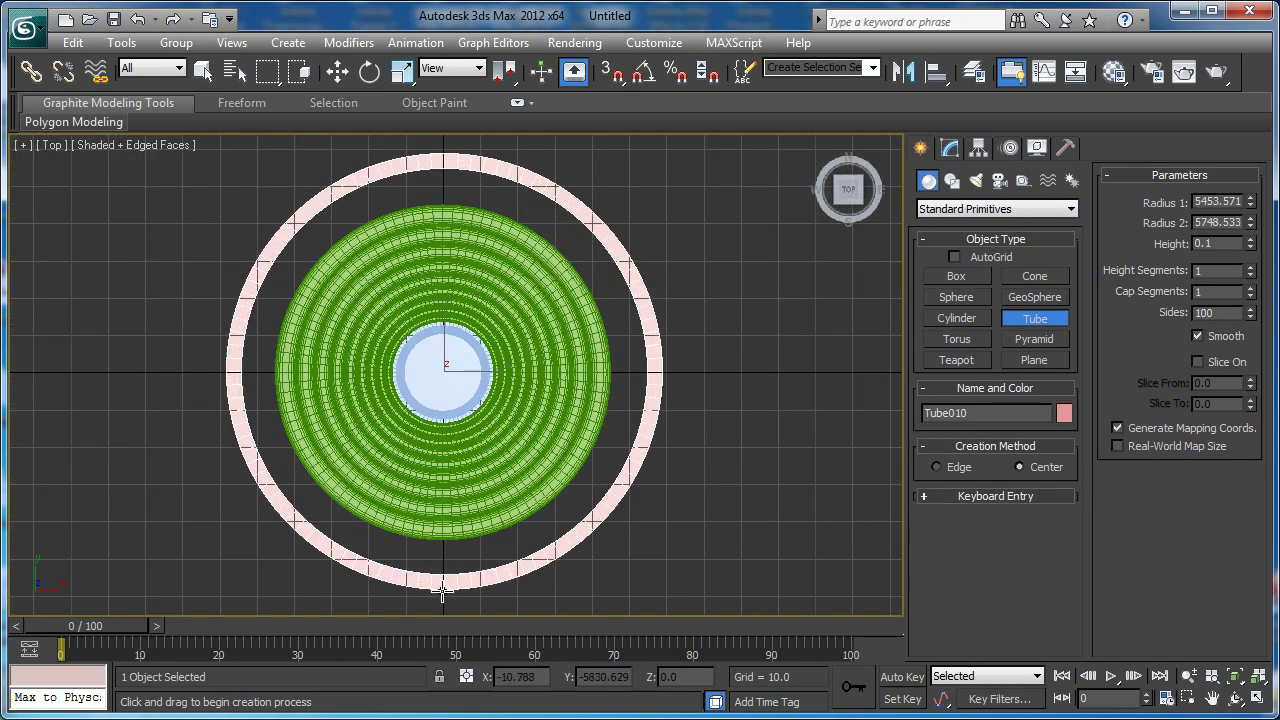
pyautogui.click(450, 614)
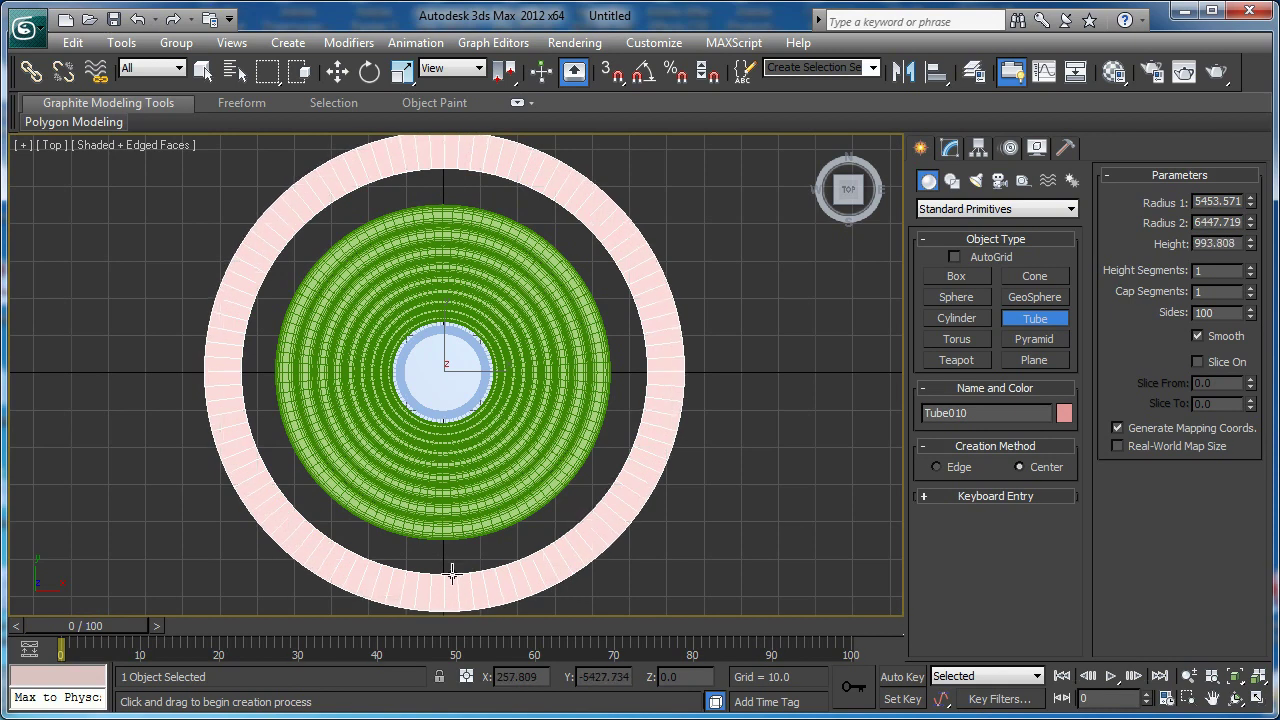
pyautogui.press('w')
# - Set the large outer tube's Radius 2 to about 6254.3 in the Perspective view
pyautogui.moveTo(438, 529); pyautogui.dragTo(501, 326, button='middle')
pyautogui.press('p')
pyautogui.moveTo(634, 445); pyautogui.dragTo(579, 476, button='middle')
pyautogui.scroll(3, 554, 466)
pyautogui.moveTo(767, 405); pyautogui.dragTo(740, 408, button='middle')
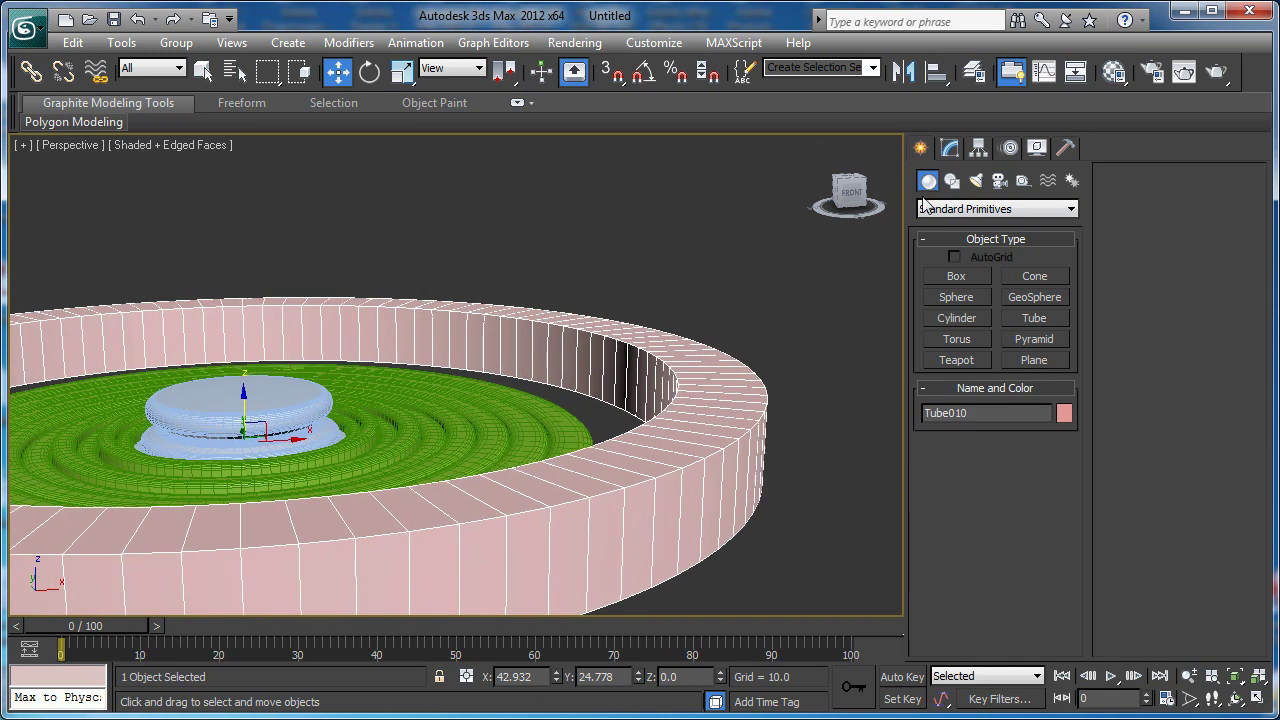
pyautogui.click(953, 152)
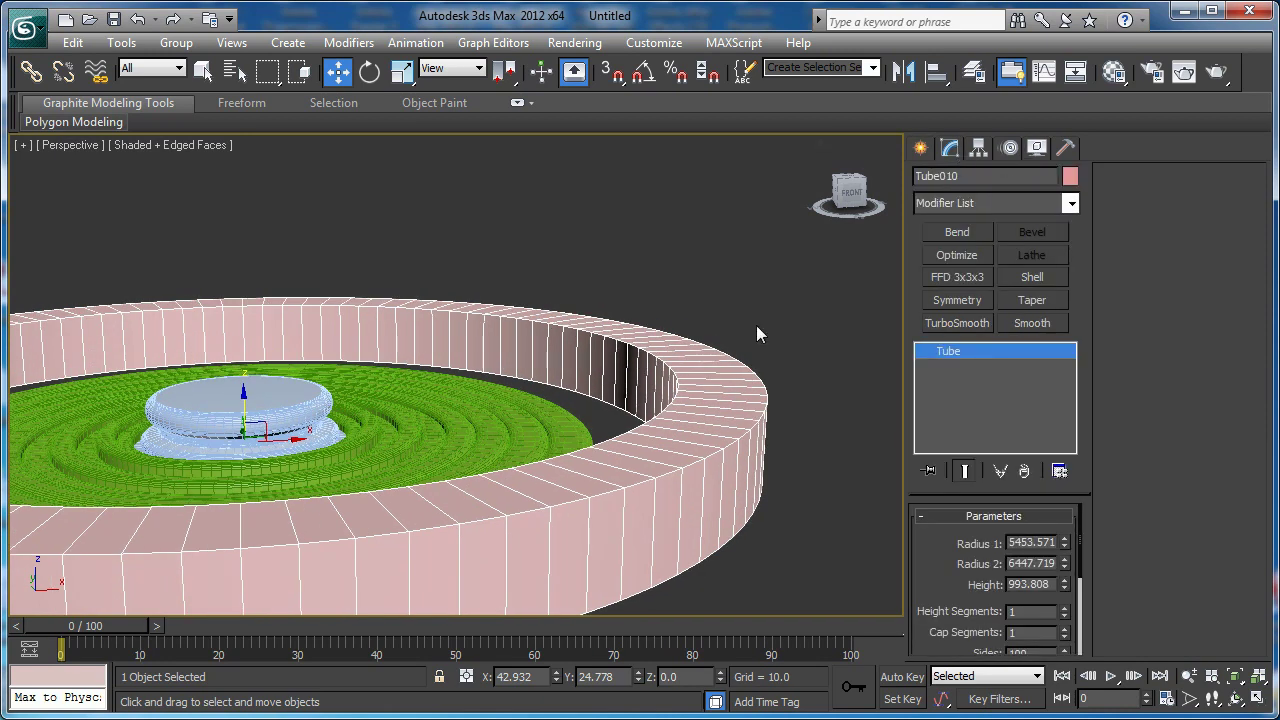
pyautogui.scroll(-3, 734, 292)
pyautogui.scroll(3, 751, 349)
pyautogui.keyDown('alt'); pyautogui.moveTo(734, 292); pyautogui.dragTo(717, 349, button='middle'); pyautogui.keyUp('alt')
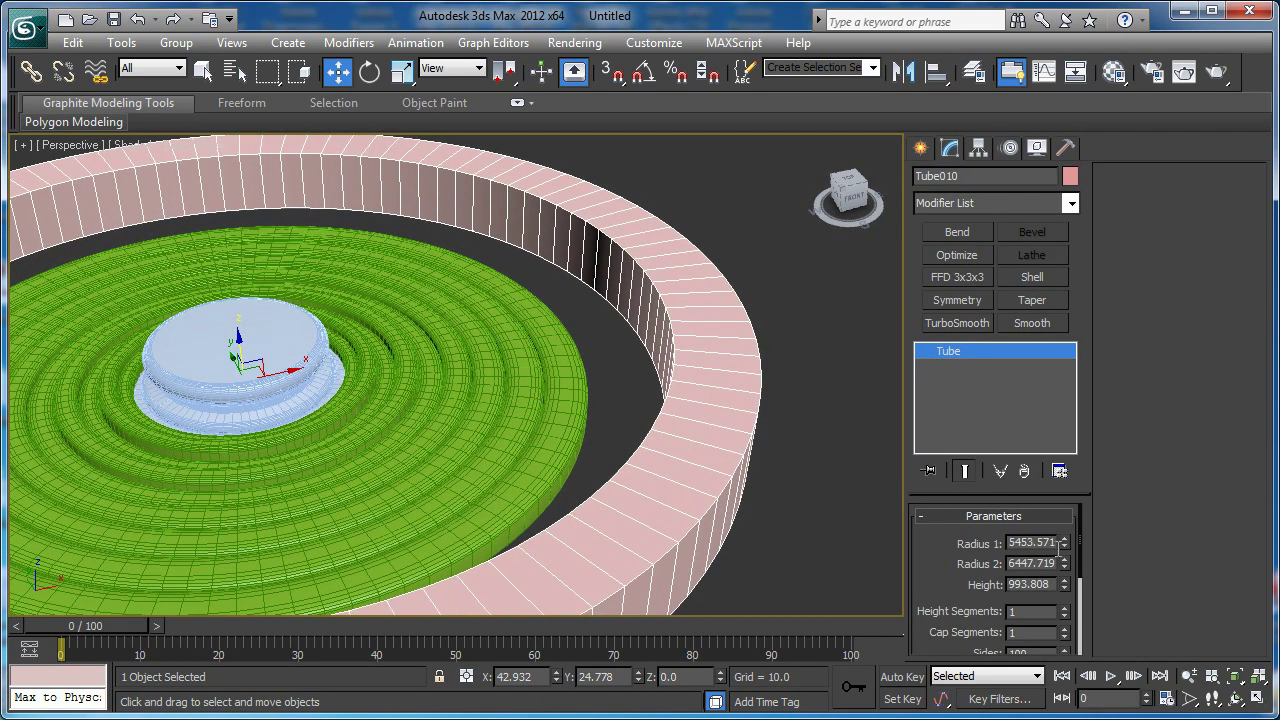
pyautogui.moveTo(1067, 562); pyautogui.dragTo(1067, 563)
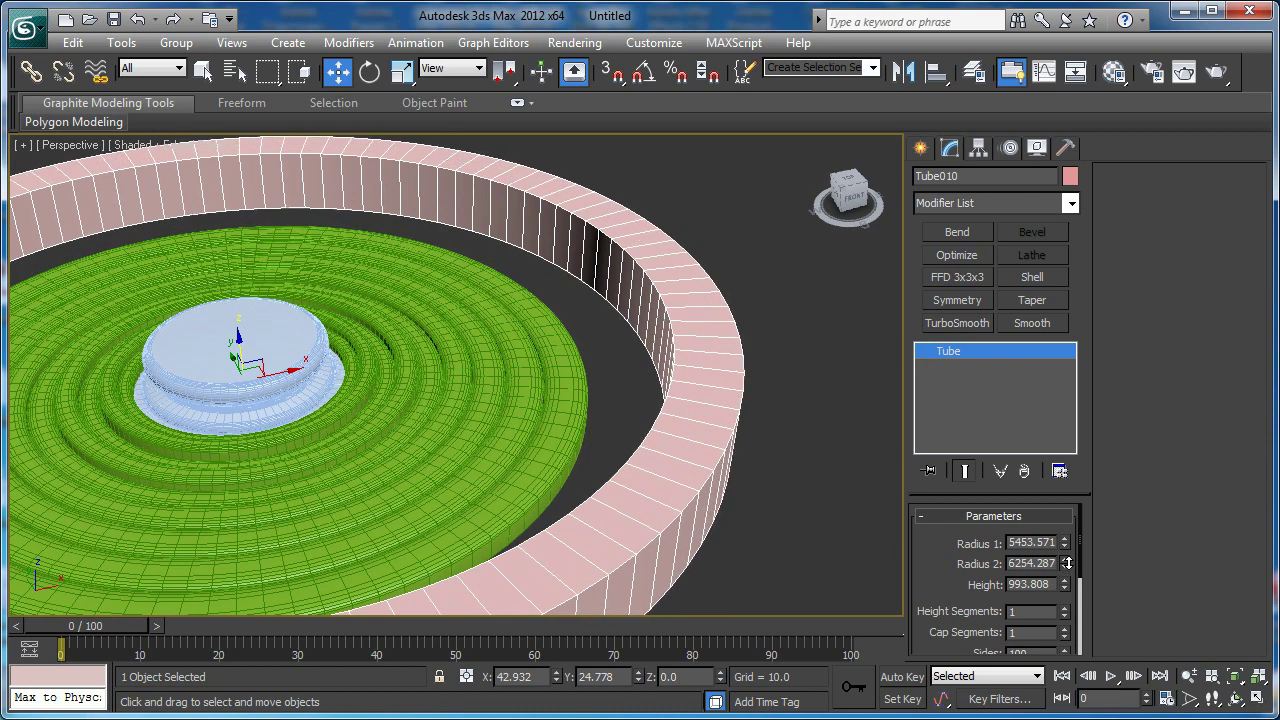
pyautogui.keyDown('alt'); pyautogui.moveTo(674, 475); pyautogui.dragTo(649, 420, button='middle'); pyautogui.keyUp('alt')
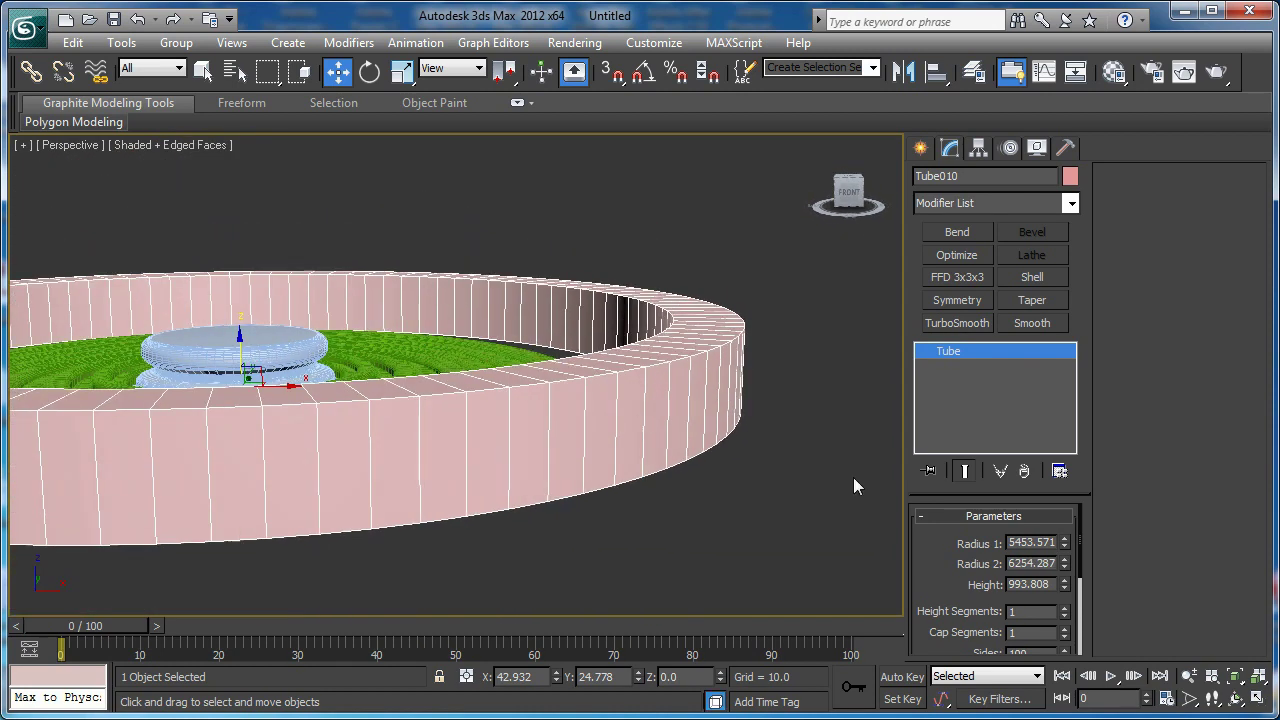
# - Reduce the large outer tube's height to about 685.7 and set its number of sides to 60
pyautogui.moveTo(1068, 587); pyautogui.dragTo(1068, 609)
pyautogui.keyDown('alt'); pyautogui.moveTo(640, 445); pyautogui.dragTo(663, 461, button='middle'); pyautogui.keyUp('alt')
pyautogui.scroll(-3, 950, 572)
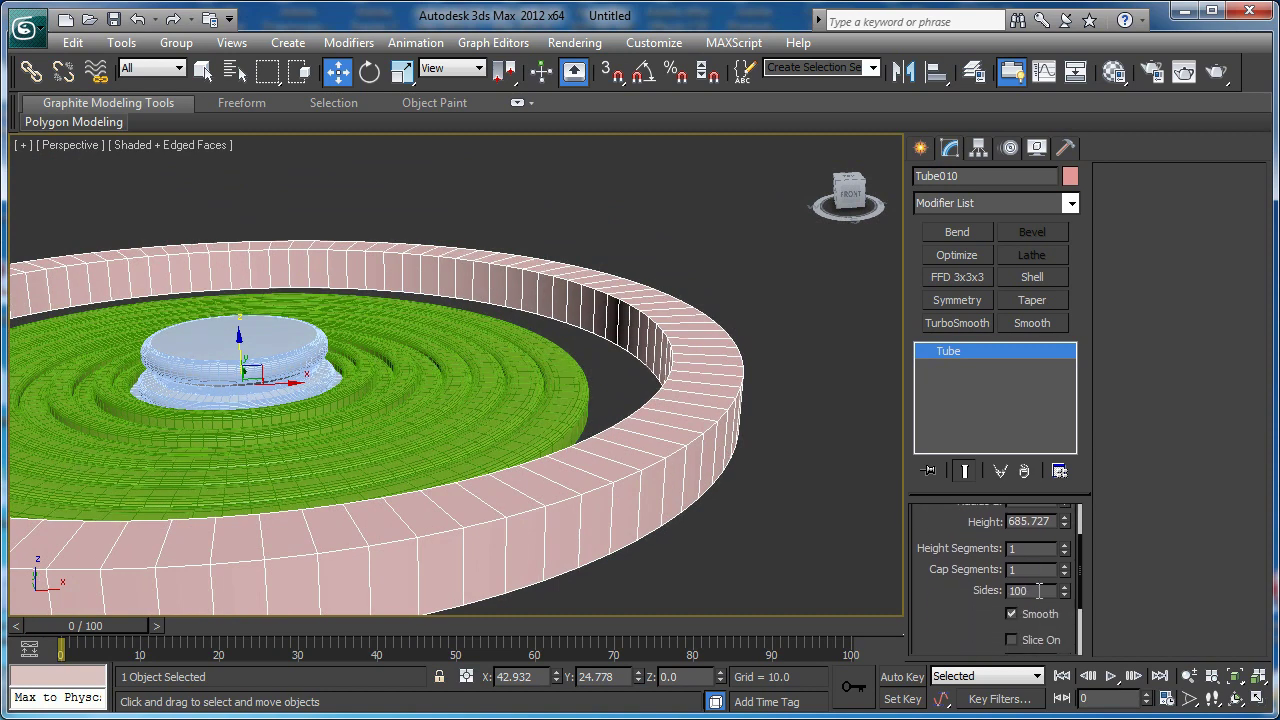
pyautogui.write('60')
pyautogui.press('Return')
# - Apply a Lattice modifier to the large outer tube
pyautogui.moveTo(495, 448); pyautogui.dragTo(515, 453, button='middle')
pyautogui.scroll(-3, 515, 453)
pyautogui.keyDown('alt'); pyautogui.moveTo(648, 324); pyautogui.dragTo(653, 342, button='middle'); pyautogui.keyUp('alt')
pyautogui.scroll(1, 653, 342)
pyautogui.click(952, 205)
pyautogui.press('l')
pyautogui.press('Return')
# - Set the outer ring's lattice struts to a radius of 50 with 20 sides
pyautogui.scroll(3, 671, 337)
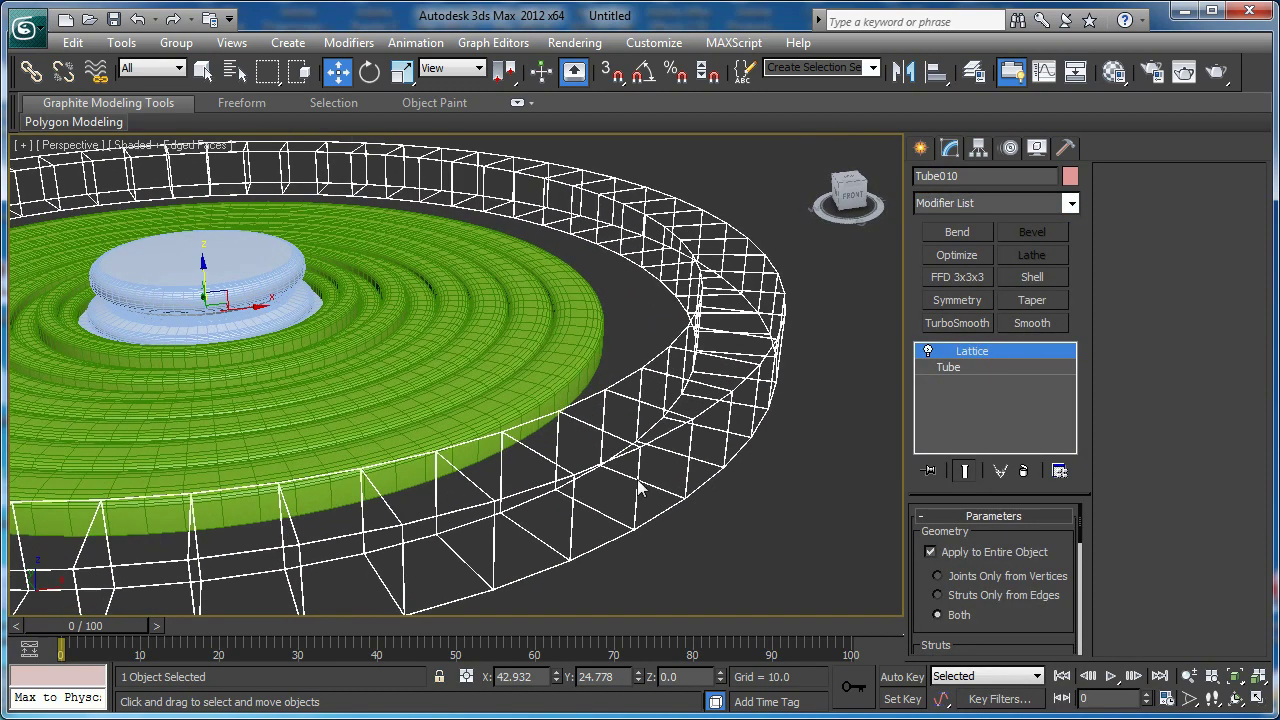
pyautogui.scroll(4, 813, 564)
pyautogui.moveTo(1043, 628); pyautogui.dragTo(1032, 557)
pyautogui.moveTo(722, 477)
pyautogui.mouseDown(button='middle')
pyautogui.moveTo(584, 471)
pyautogui.moveTo(708, 463)
pyautogui.moveTo(664, 466)
pyautogui.mouseUp(button='middle')
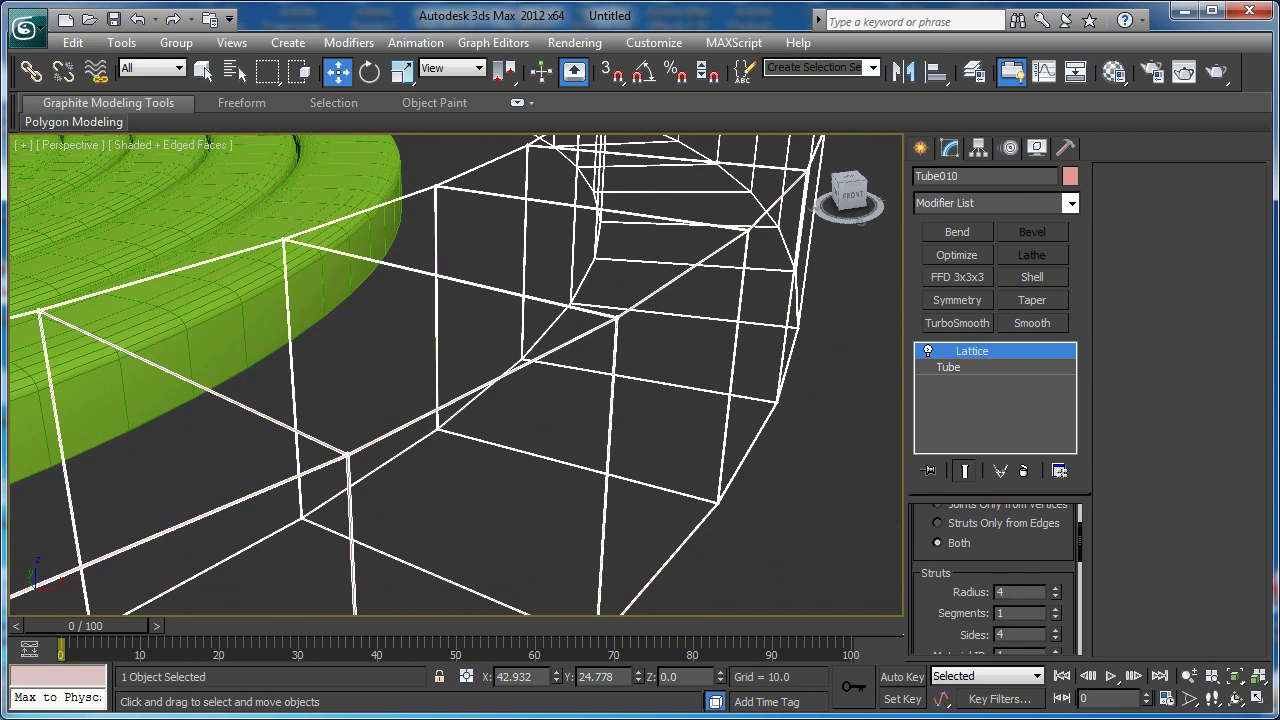
pyautogui.press('Return')
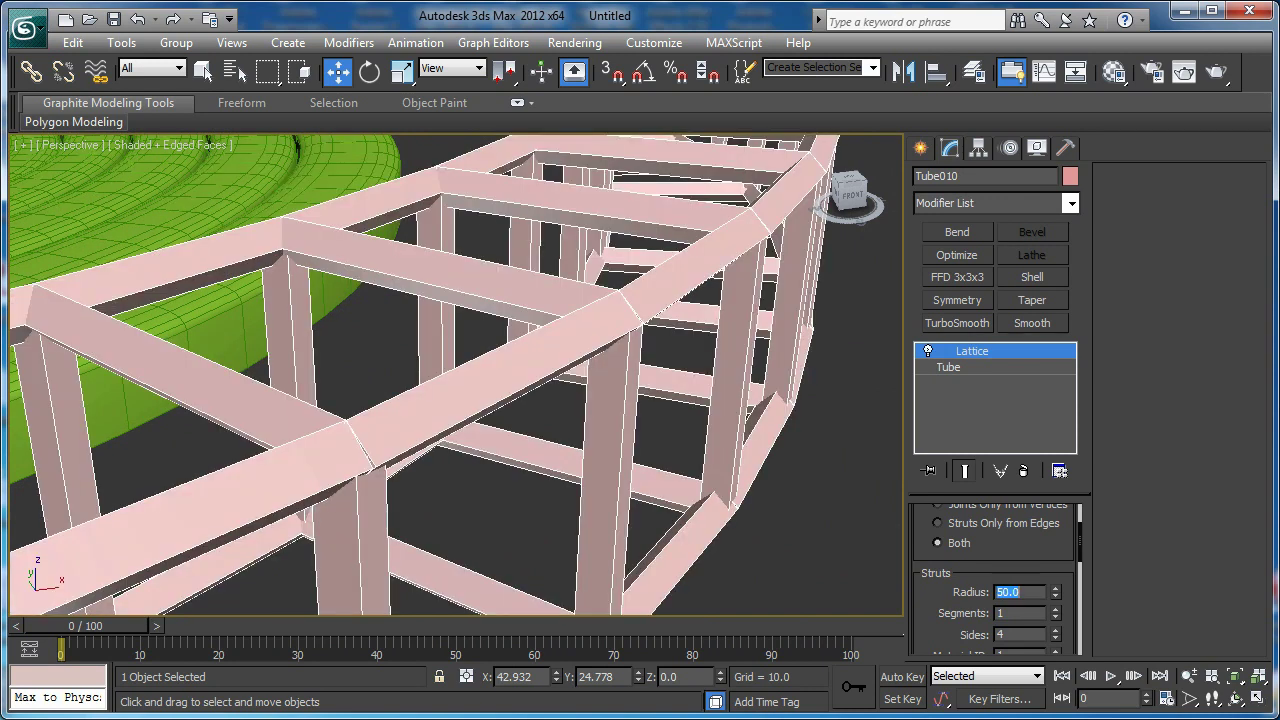
pyautogui.scroll(4, 540, 335)
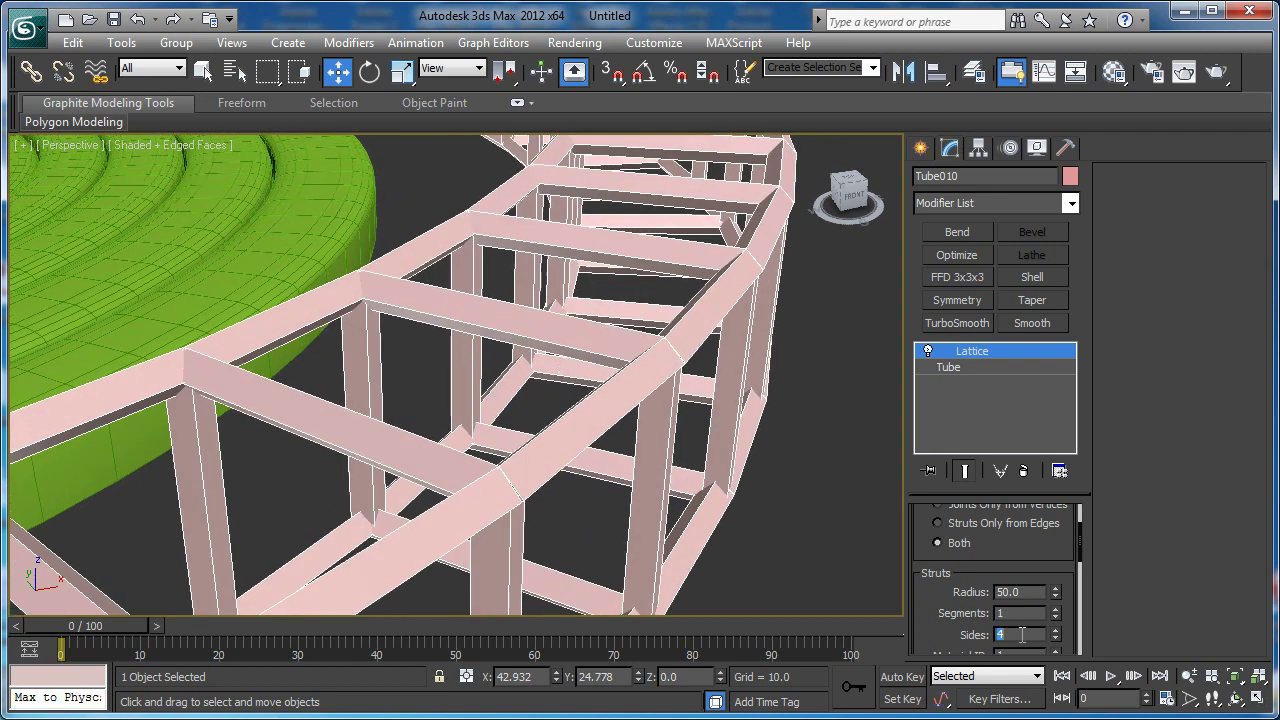
pyautogui.write('20')
pyautogui.press('Return')
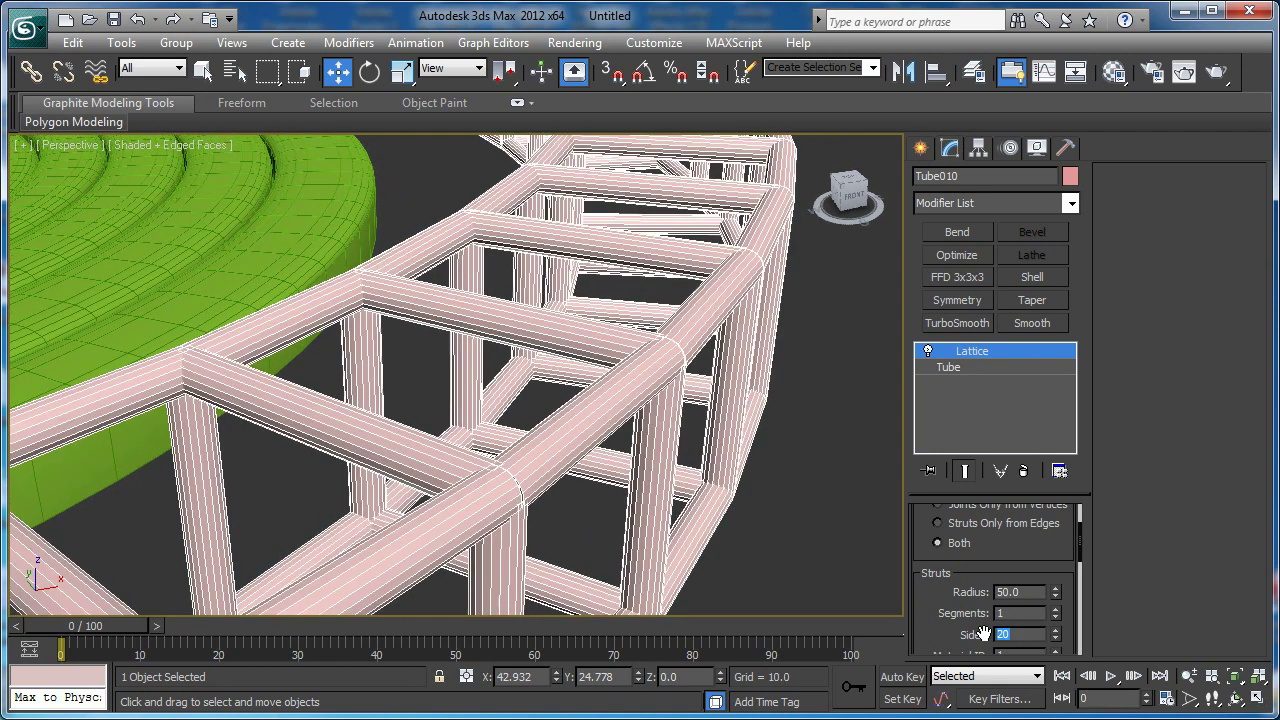
# - Set the outer ring's lattice joints to the Icosa base type with a radius of 50
pyautogui.moveTo(932, 634); pyautogui.dragTo(932, 467)
pyautogui.click(935, 553)
pyautogui.moveTo(1018, 546); pyautogui.dragTo(1030, 486)
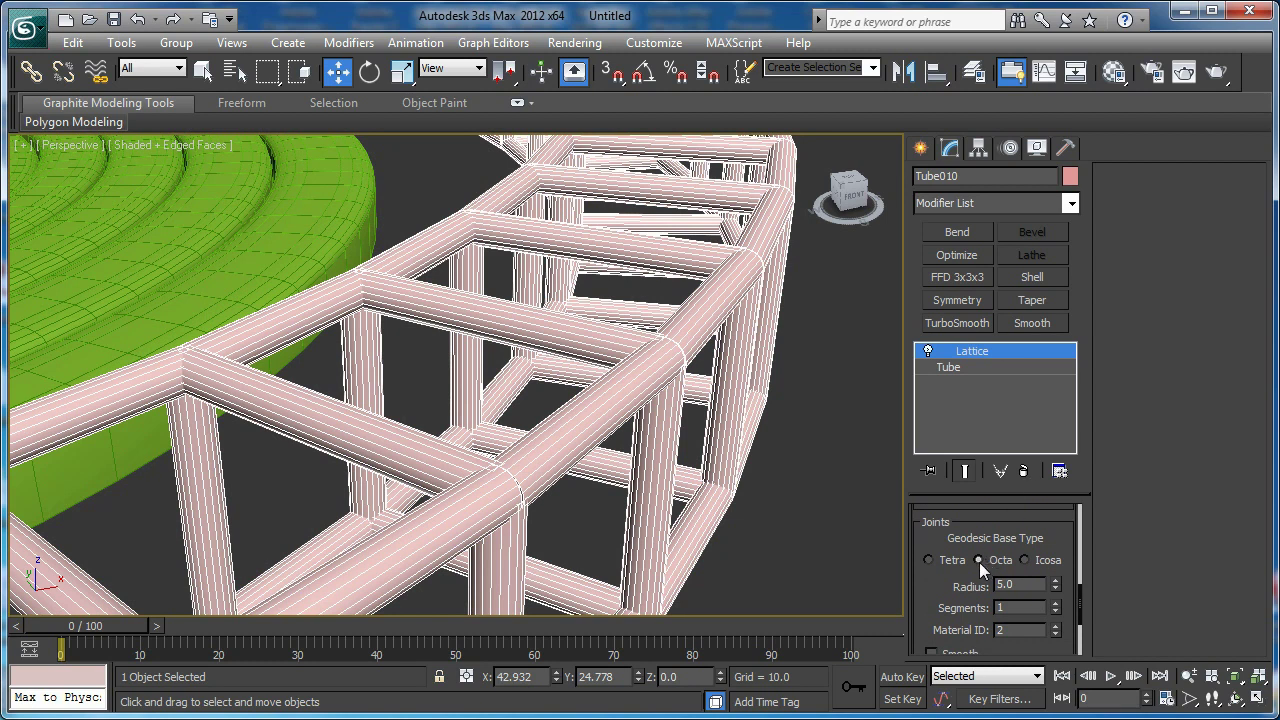
pyautogui.click(1025, 560)
pyautogui.moveTo(1052, 529)
pyautogui.mouseDown()
pyautogui.moveTo(1059, 686)
pyautogui.moveTo(1066, 547)
pyautogui.mouseUp()
pyautogui.scroll(-3, 1060, 548)
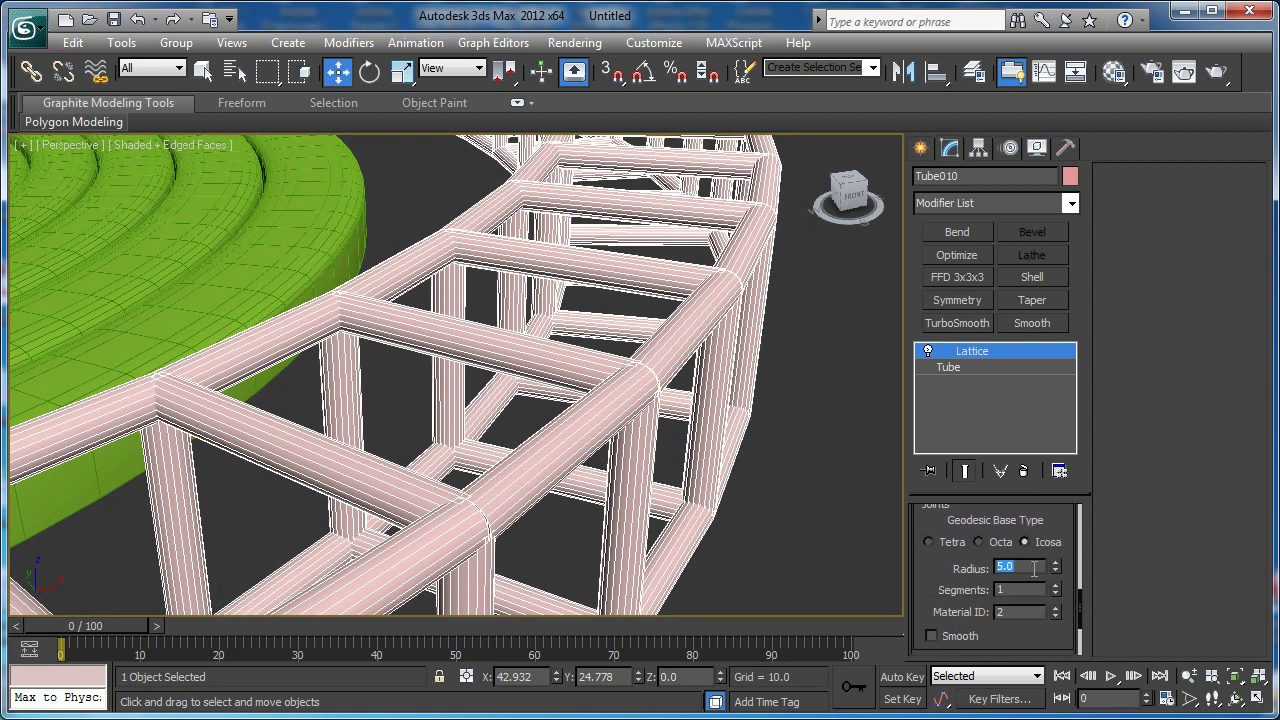
pyautogui.write('50')
pyautogui.press('Return')
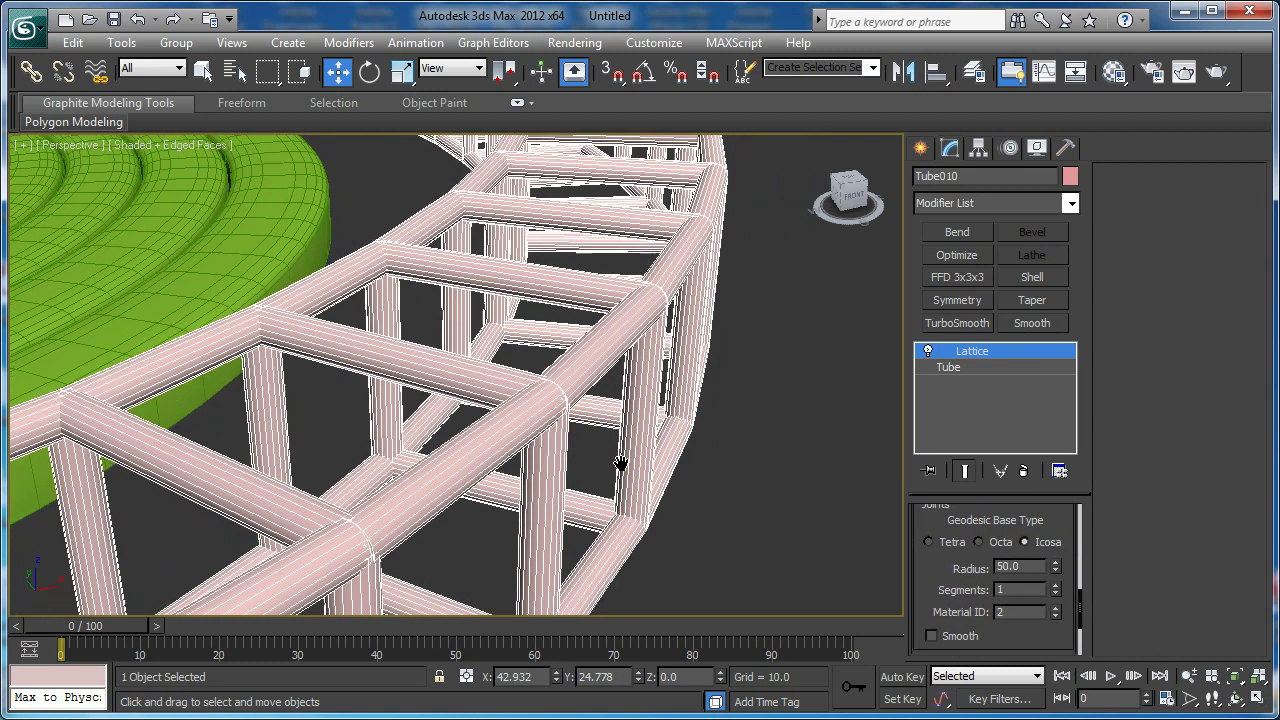
# - Set the lattice joints to 4 segments with smoothing enabled, and turn off the edged faces display
pyautogui.keyDown('alt'); pyautogui.moveTo(674, 465); pyautogui.dragTo(706, 497, button='middle'); pyautogui.keyUp('alt')
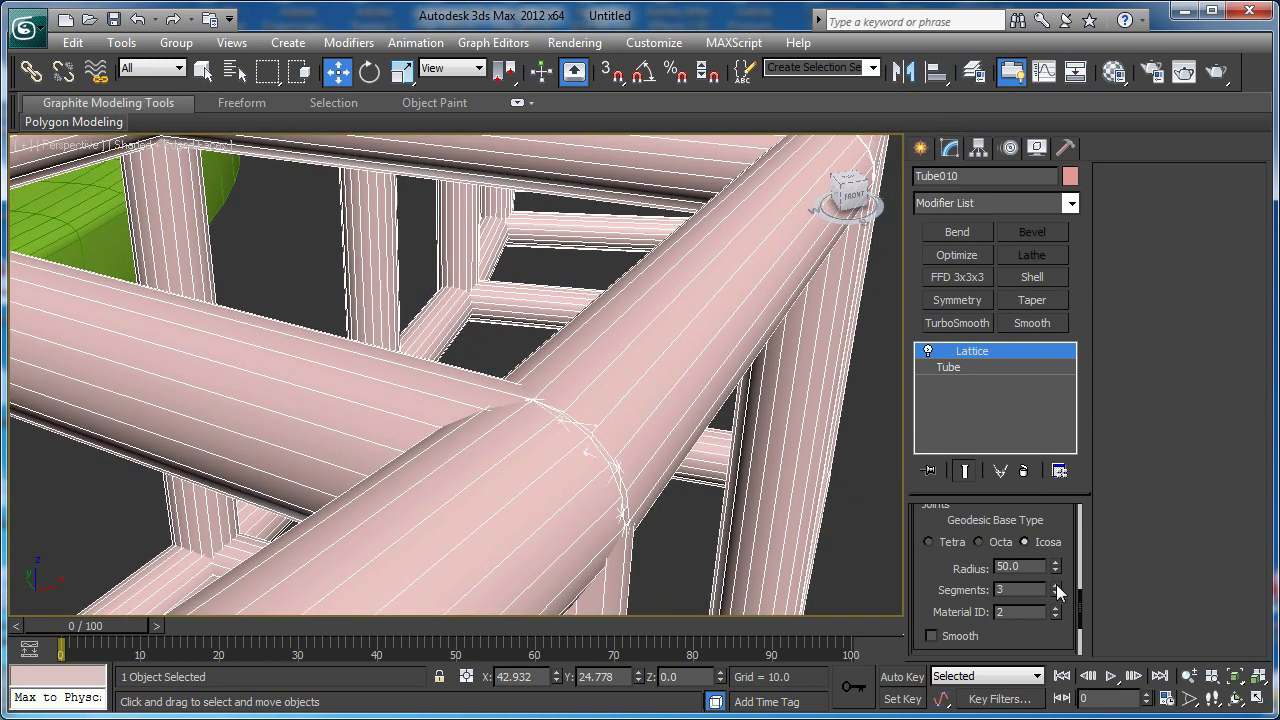
pyautogui.moveTo(722, 492); pyautogui.dragTo(677, 495, button='middle')
pyautogui.press('F4')
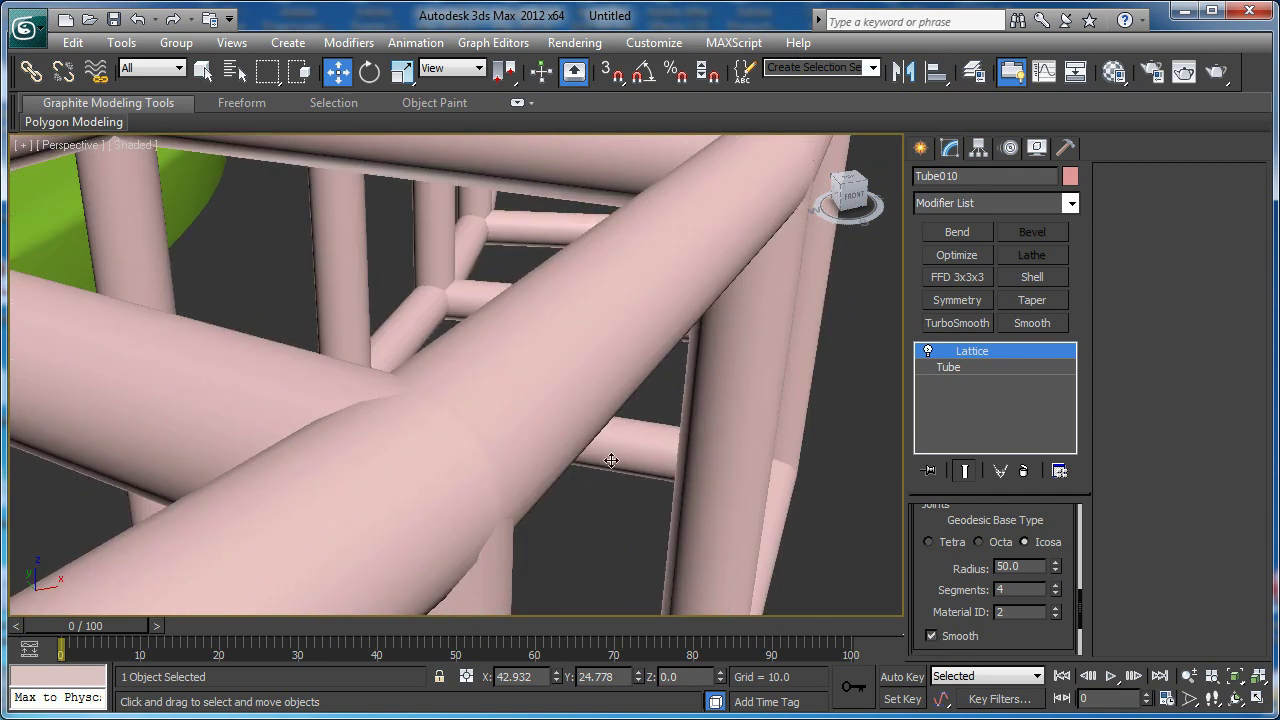
# - In the Front view, raise the lattice ring to a Z position of about 832.8, then return to Perspective
pyautogui.scroll(-10, 510, 415)
pyautogui.scroll(-3, 525, 380)
pyautogui.press('f')
pyautogui.scroll(3, 523, 386)
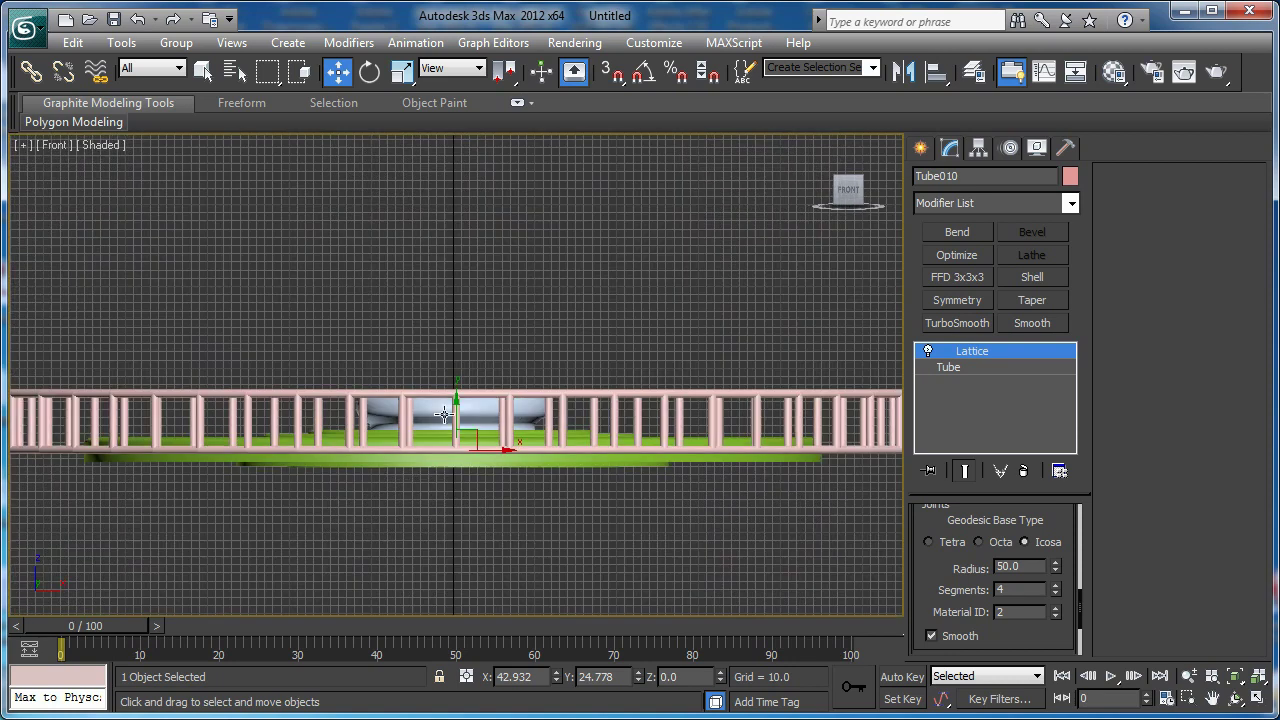
pyautogui.moveTo(454, 418); pyautogui.dragTo(454, 350)
pyautogui.press('p')
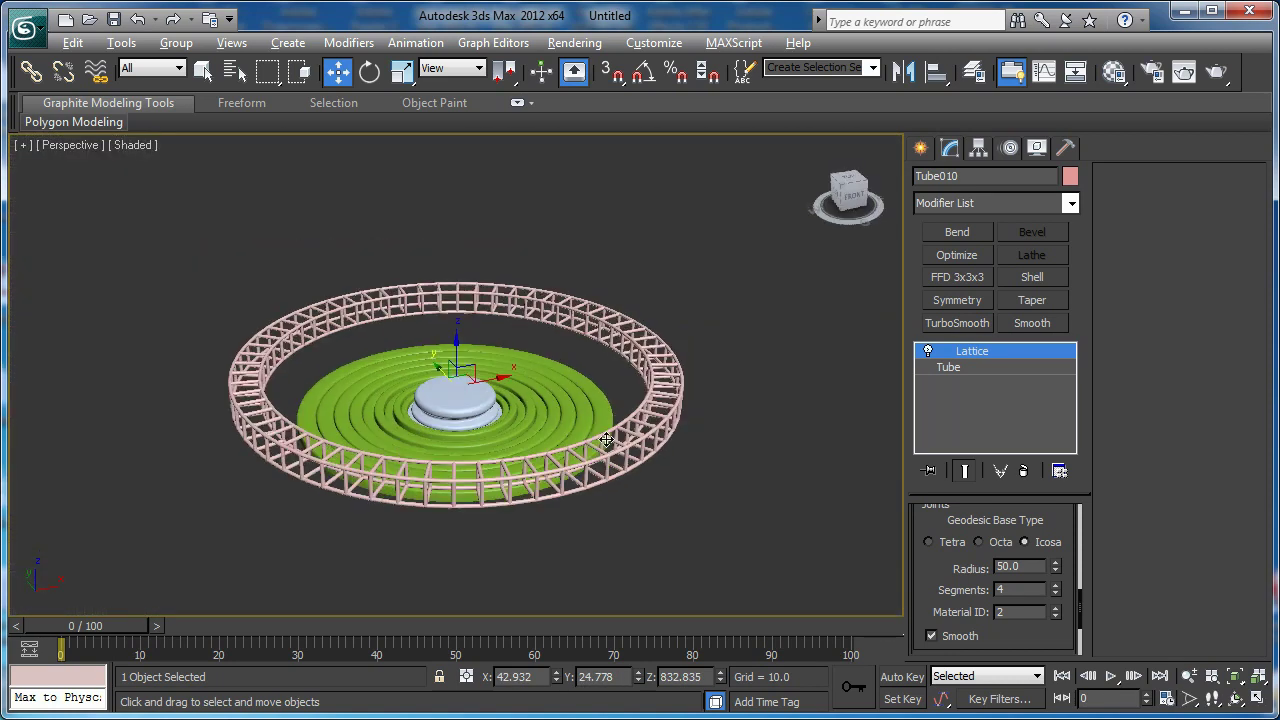
# - Reduce the lattice ring's joint radius and strut radius to 40 each
pyautogui.scroll(8, 712, 430)
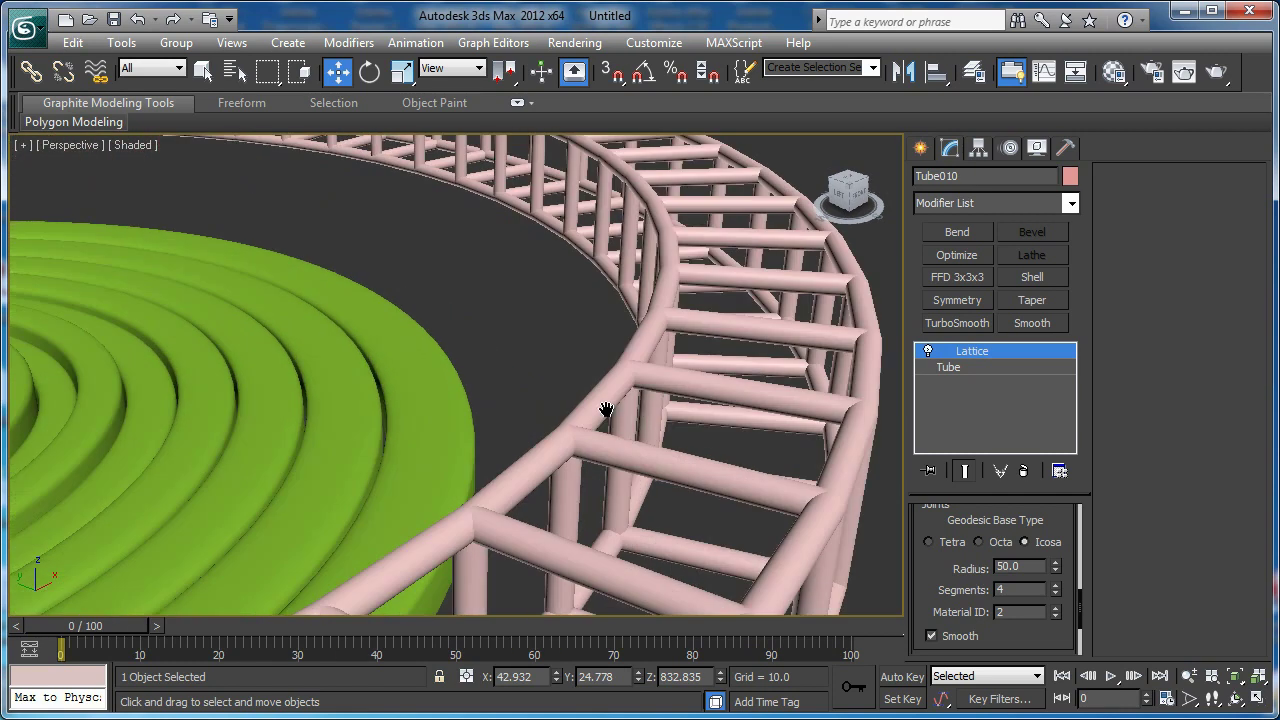
pyautogui.scroll(-3, 729, 404)
pyautogui.moveTo(731, 391)
pyautogui.keyDown('alt'); pyautogui.mouseDown(button='middle')
pyautogui.moveTo(791, 456)
pyautogui.moveTo(744, 386)
pyautogui.mouseUp(button='middle'); pyautogui.keyUp('alt')
pyautogui.moveTo(699, 430); pyautogui.dragTo(666, 436, button='middle')
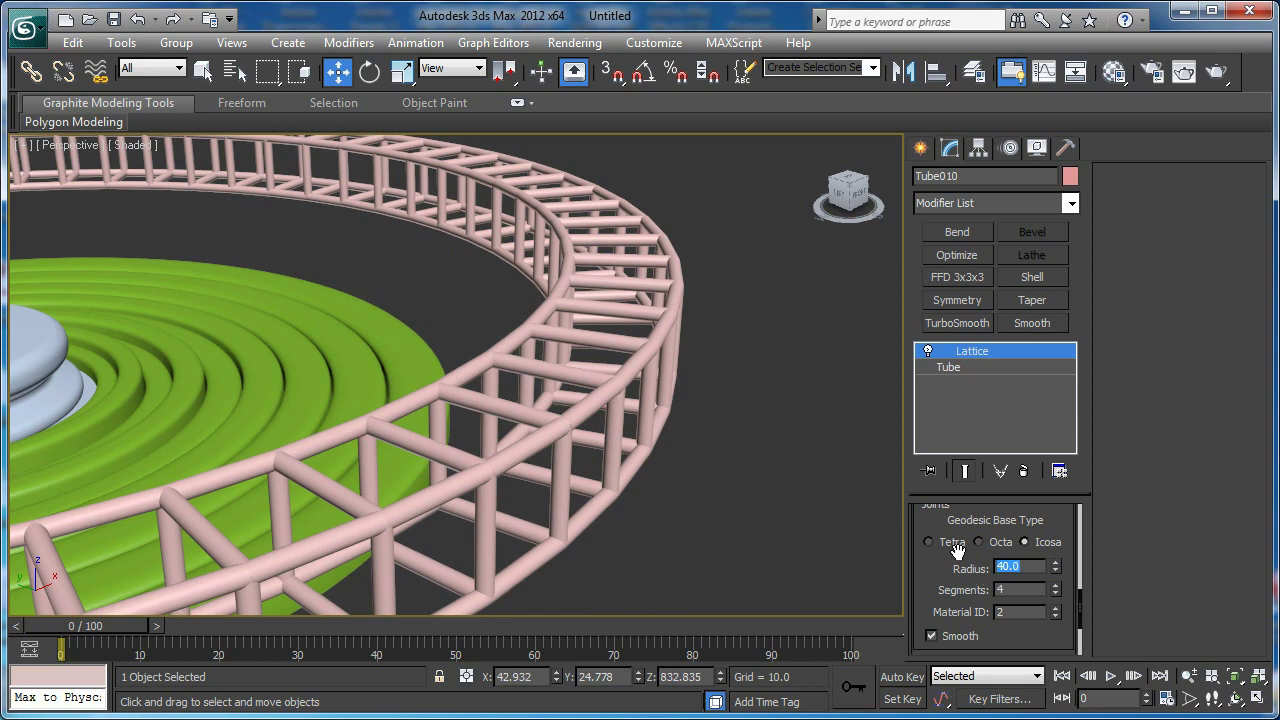
pyautogui.scroll(3, 979, 641)
pyautogui.scroll(3, 965, 556)
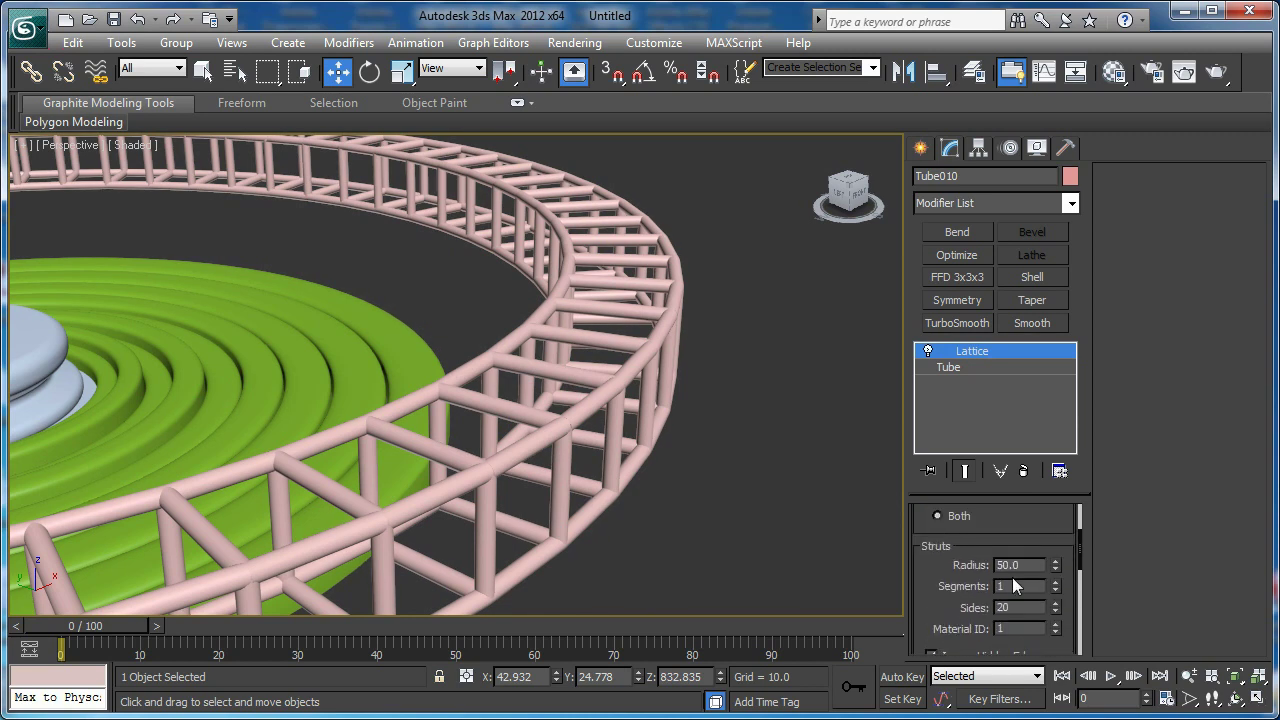
pyautogui.write('0')
pyautogui.press('Return')
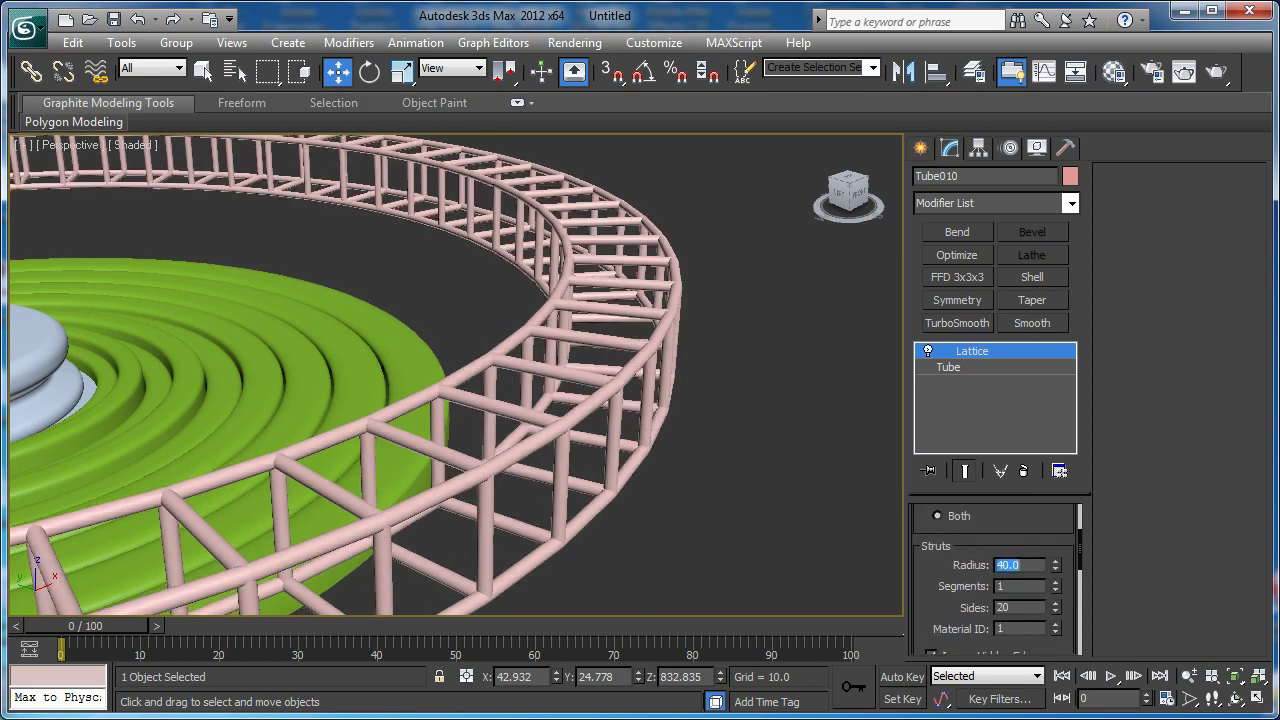
# - Center the lattice ring on the stage by resetting its X and Y positions to 0
pyautogui.scroll(4, 500, 443)
pyautogui.moveTo(500, 443); pyautogui.dragTo(538, 445, button='middle')
pyautogui.keyDown('alt'); pyautogui.moveTo(748, 468); pyautogui.dragTo(780, 410, button='middle'); pyautogui.keyUp('alt')
pyautogui.scroll(-3, 745, 472)
pyautogui.scroll(-5, 780, 410)
pyautogui.keyDown('alt'); pyautogui.moveTo(397, 474); pyautogui.dragTo(429, 459, button='middle'); pyautogui.keyUp('alt')
pyautogui.moveTo(429, 459); pyautogui.dragTo(699, 519, button='middle')
pyautogui.scroll(5, 443, 429)
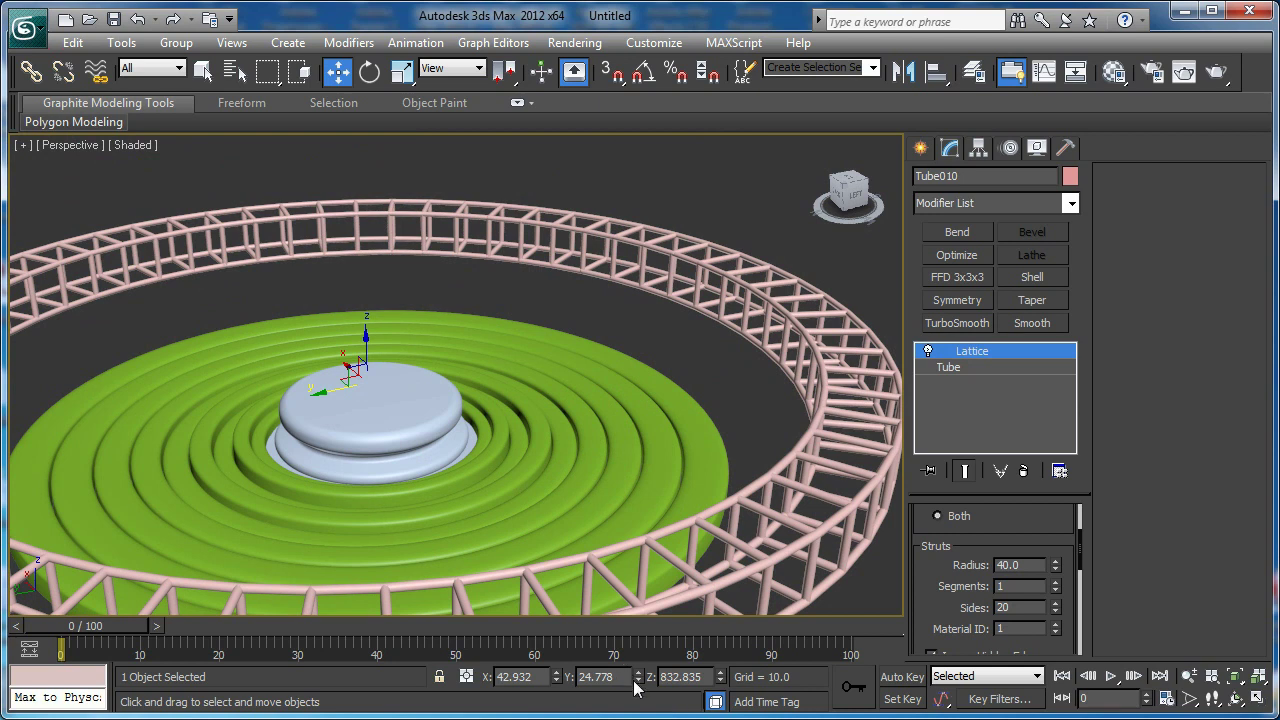
pyautogui.rightClick(639, 680)
pyautogui.rightClick(557, 678)
pyautogui.scroll(-4, 492, 458)
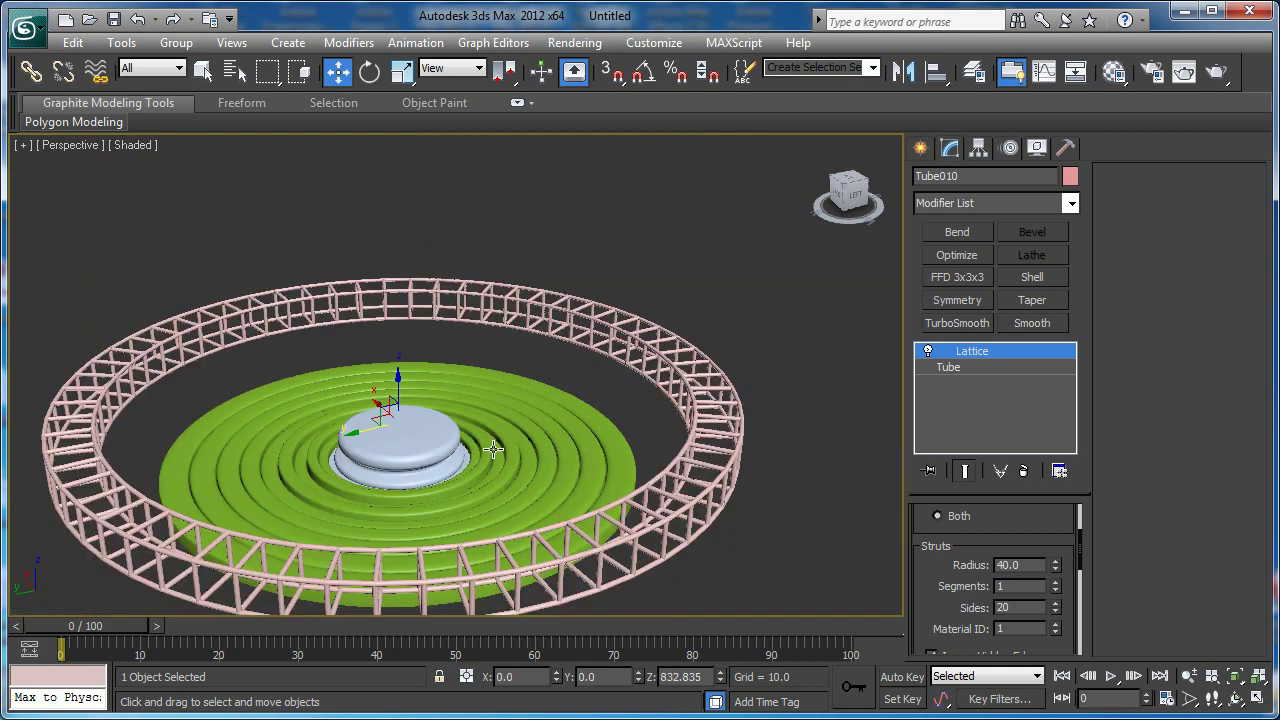
# - In the Top view, create a smaller tube centered on the stage with radii of about 1728 and 2089 and a height of about 294.3
pyautogui.keyDown('alt'); pyautogui.moveTo(492, 458); pyautogui.dragTo(503, 538, button='middle'); pyautogui.keyUp('alt')
pyautogui.press('t')
pyautogui.press('z')
pyautogui.scroll(2, 489, 457)
pyautogui.scroll(-3, 530, 432)
pyautogui.click(920, 148)
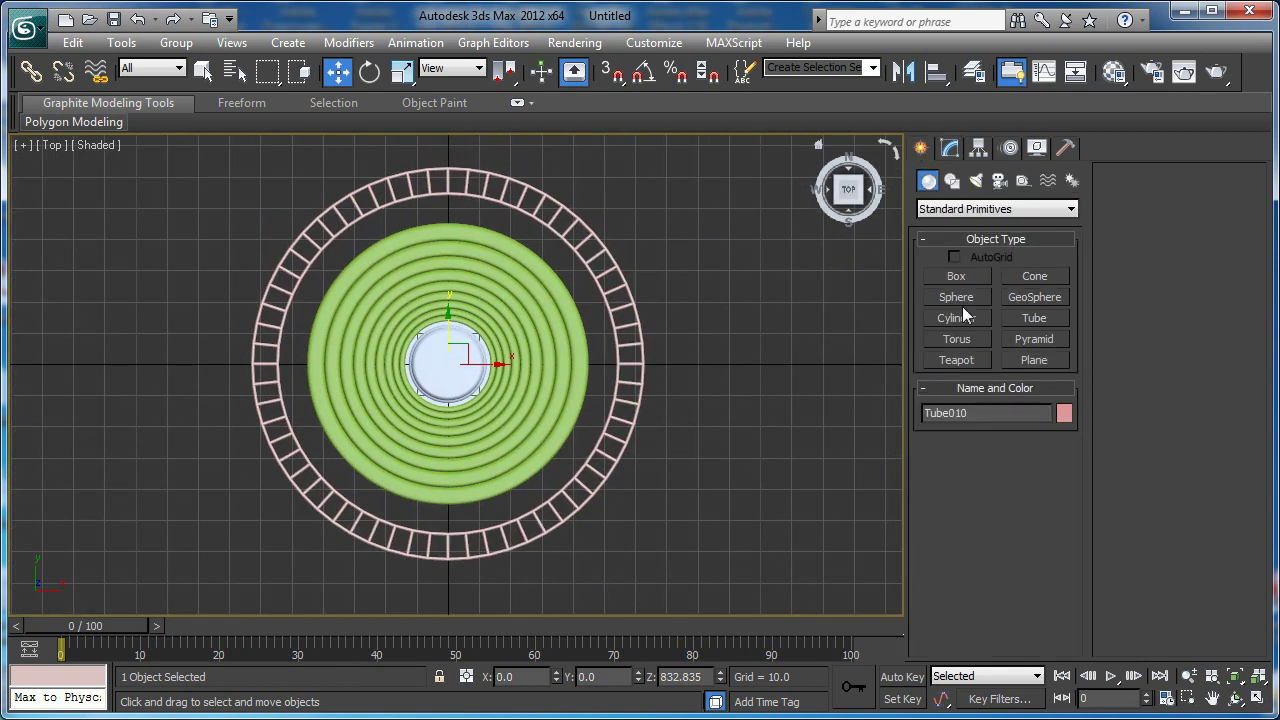
pyautogui.click(1022, 318)
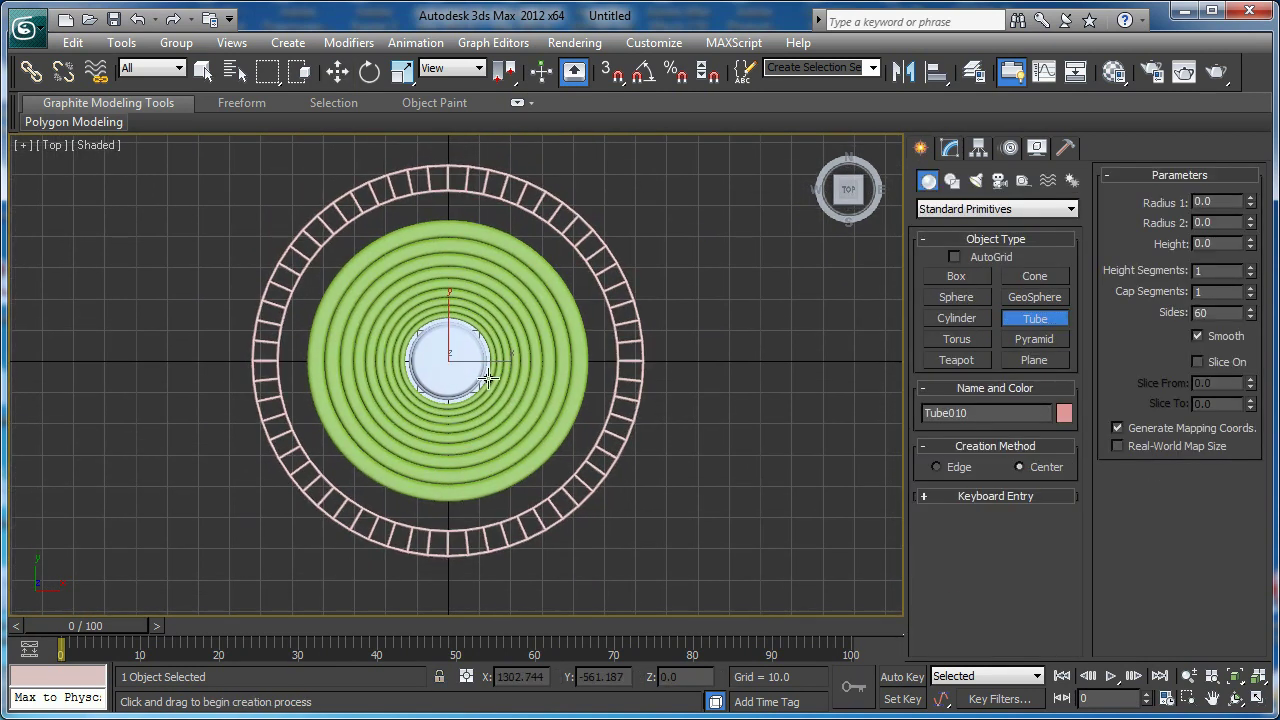
pyautogui.scroll(2, 489, 383)
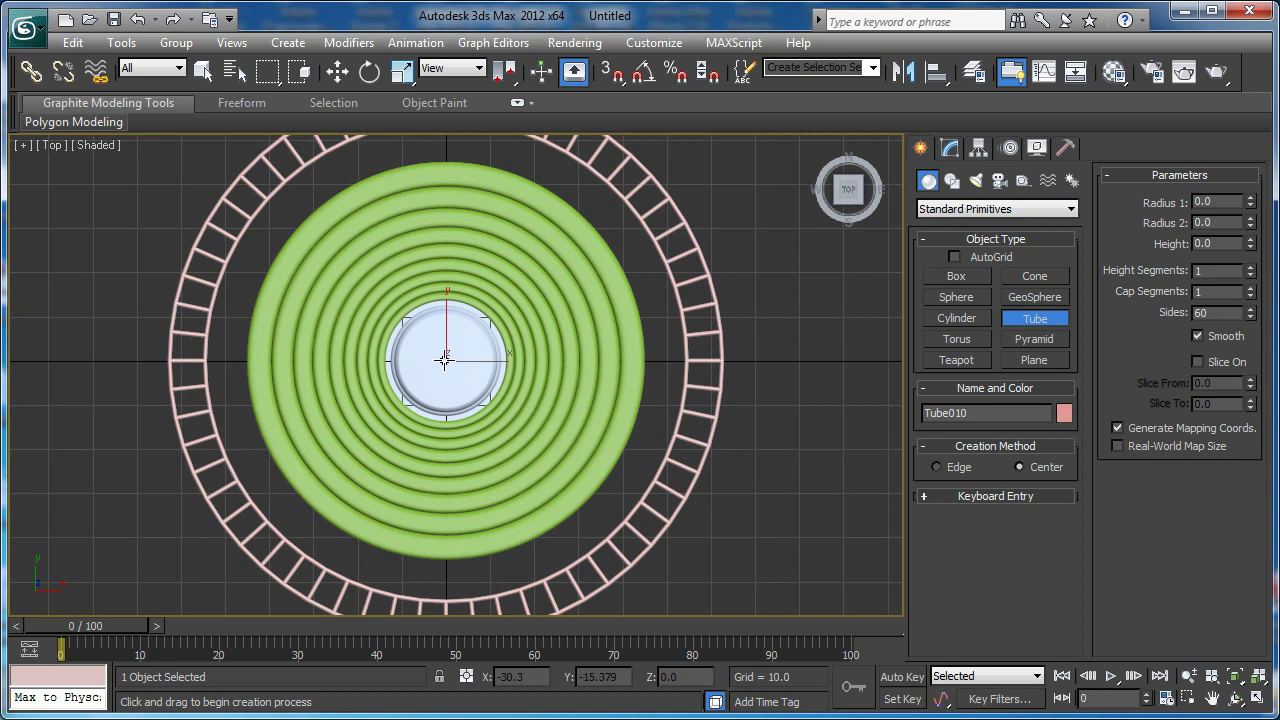
pyautogui.moveTo(445, 360); pyautogui.dragTo(438, 440)
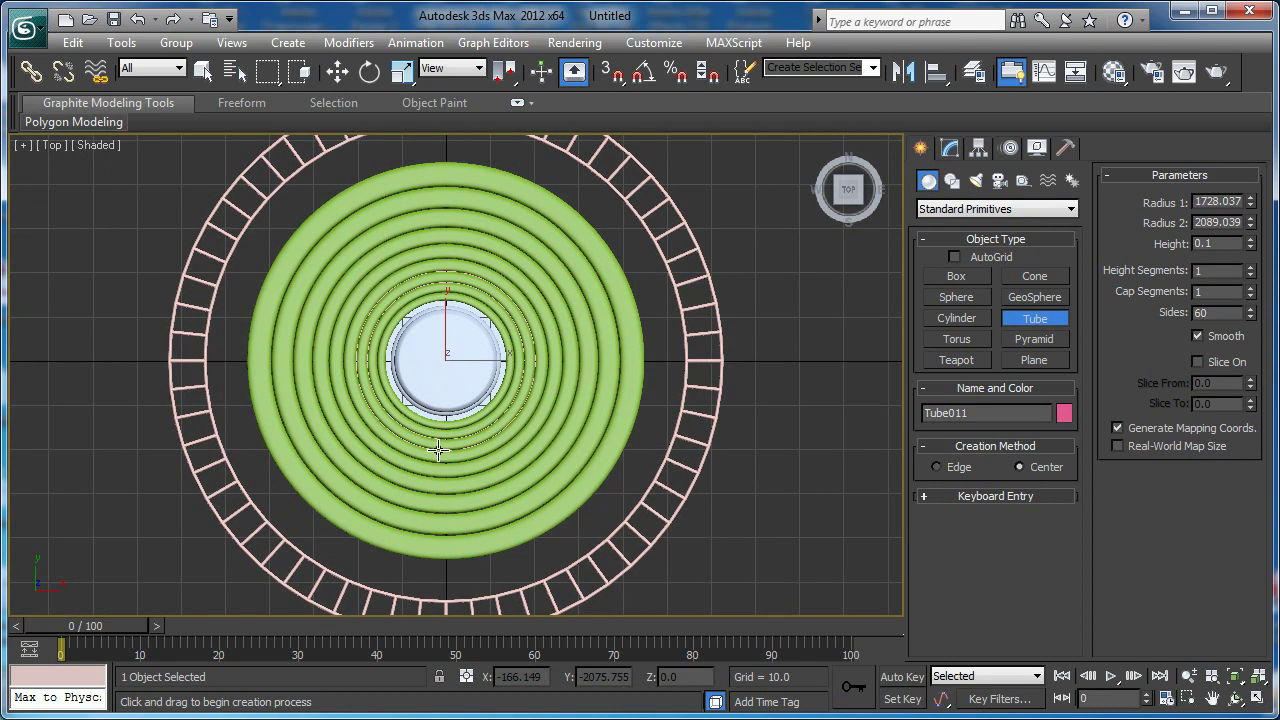
pyautogui.click(438, 449)
pyautogui.click(438, 439)
# - In the Front view, raise the new tube high above the stage to a Z position of about 5840
pyautogui.press('w')
pyautogui.press('f')
pyautogui.scroll(-3, 474, 400)
pyautogui.moveTo(474, 400); pyautogui.dragTo(444, 513, button='middle')
pyautogui.scroll(2, 470, 470)
pyautogui.scroll(-1, 443, 457)
pyautogui.moveTo(444, 512); pyautogui.dragTo(450, 360)
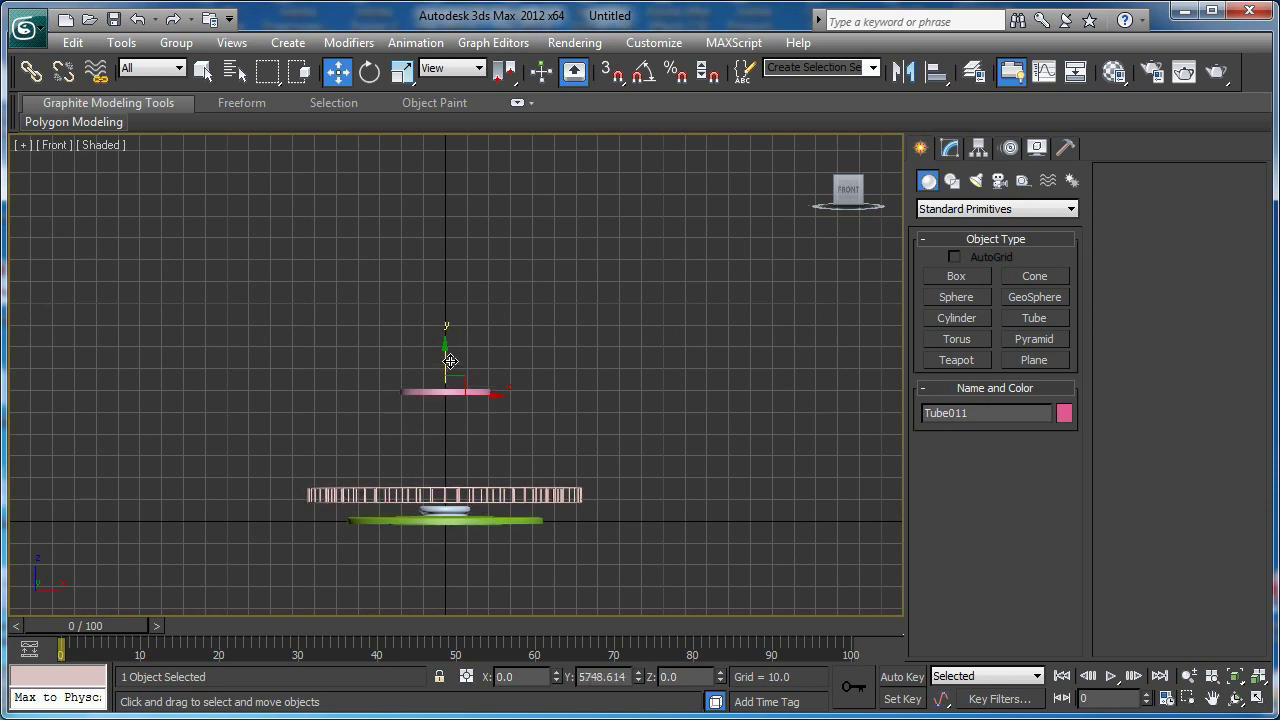
# - In the Perspective view, set the raised tube's number of sides to 40
pyautogui.press('p')
pyautogui.press('z')
pyautogui.keyDown('alt'); pyautogui.moveTo(491, 432); pyautogui.dragTo(690, 425, button='middle'); pyautogui.keyUp('alt')
pyautogui.scroll(3, 690, 425)
pyautogui.scroll(-5, 690, 432)
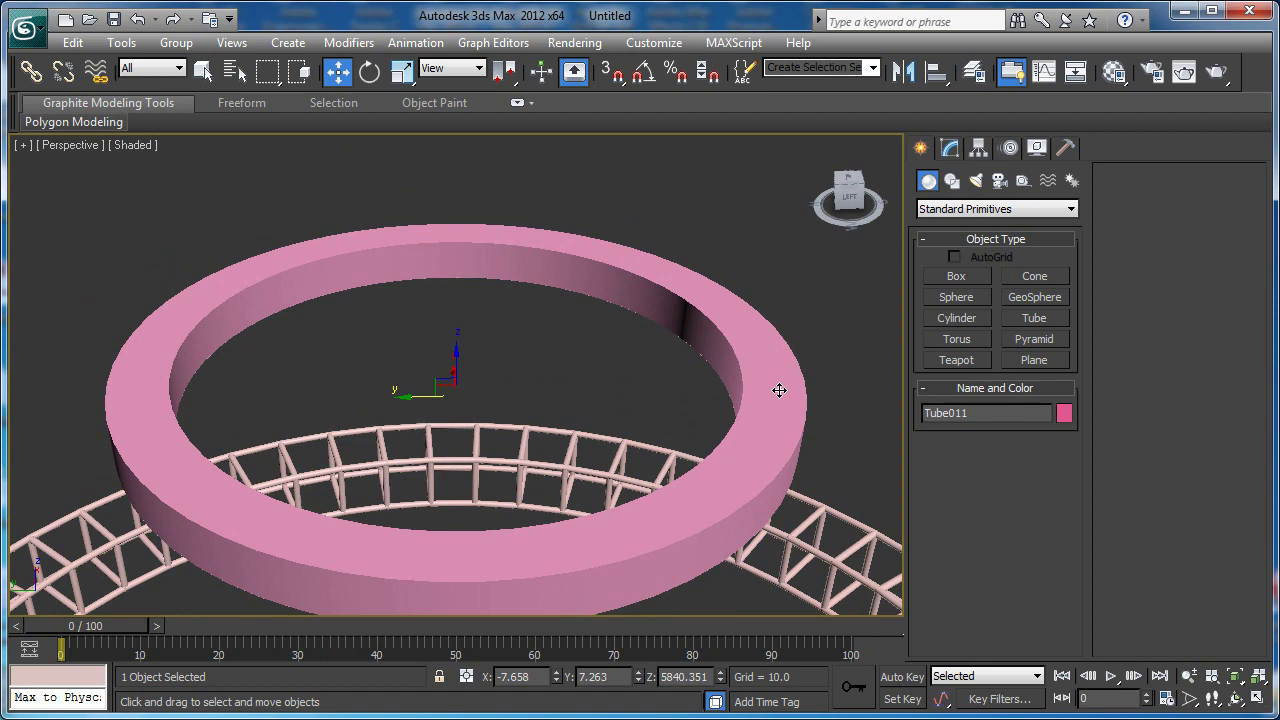
pyautogui.click(950, 147)
pyautogui.moveTo(844, 449); pyautogui.dragTo(678, 447, button='middle')
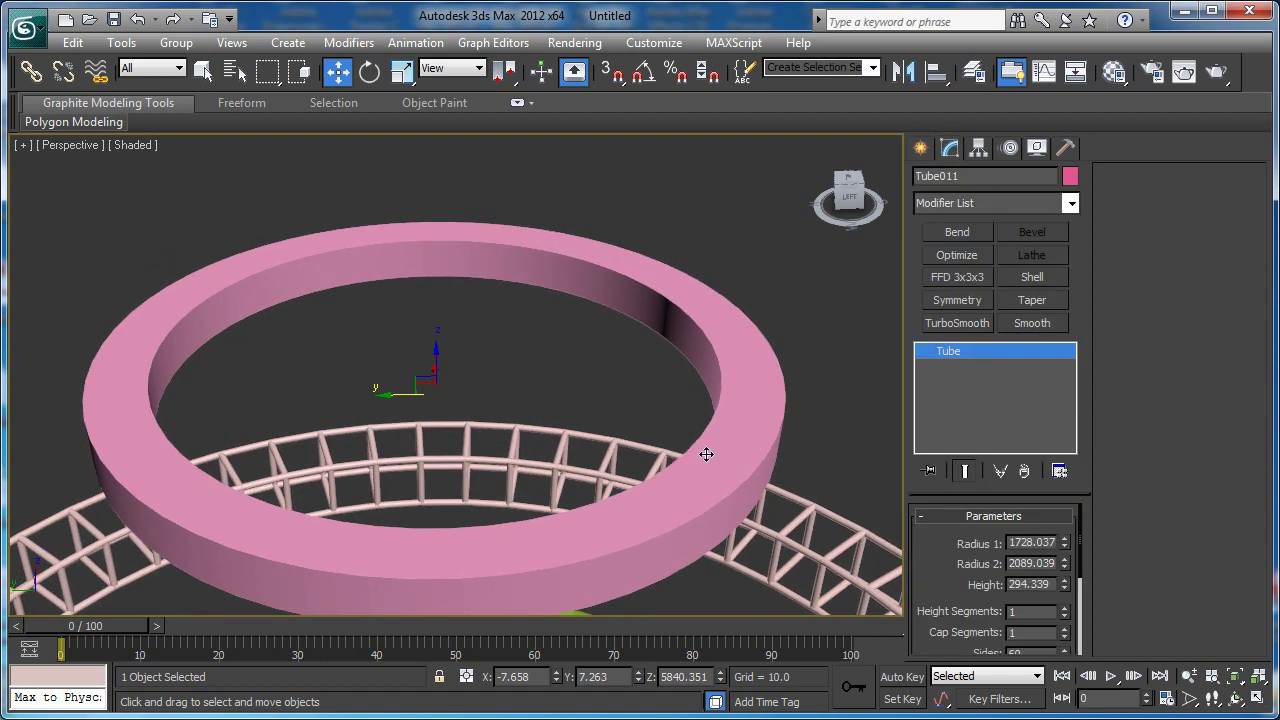
pyautogui.scroll(-2, 1054, 620)
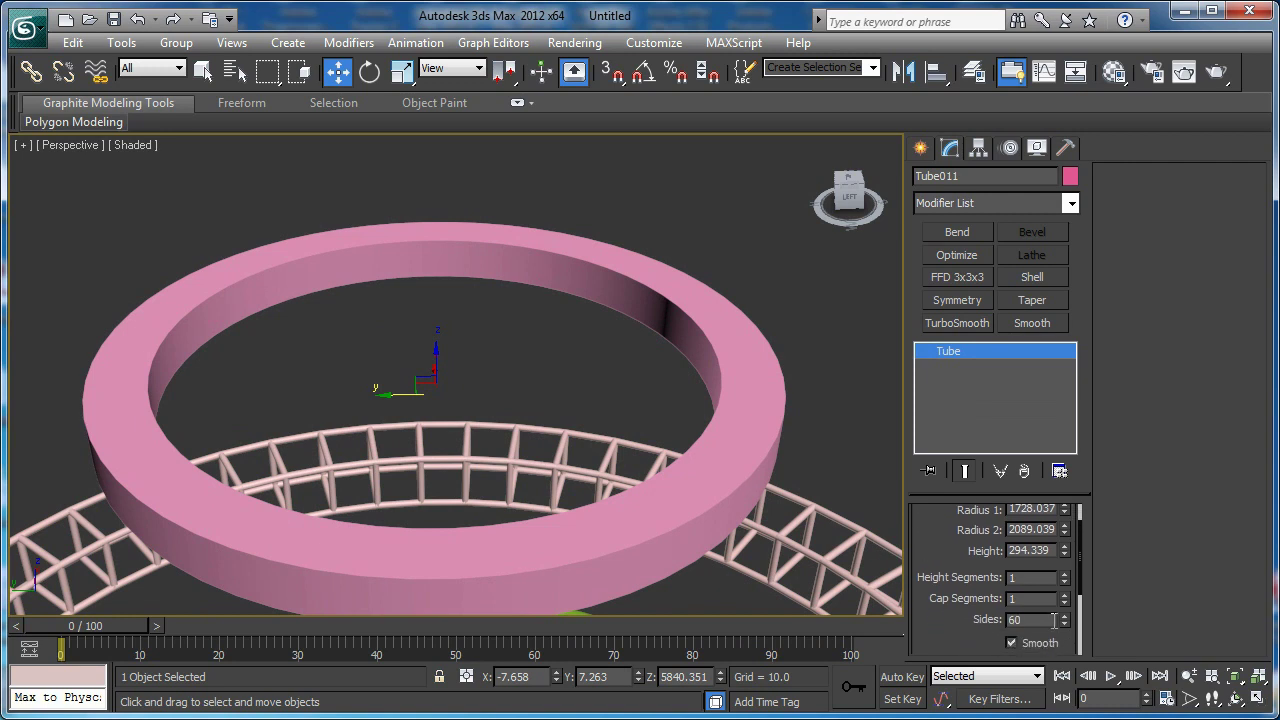
pyautogui.write('40')
pyautogui.press('Return')
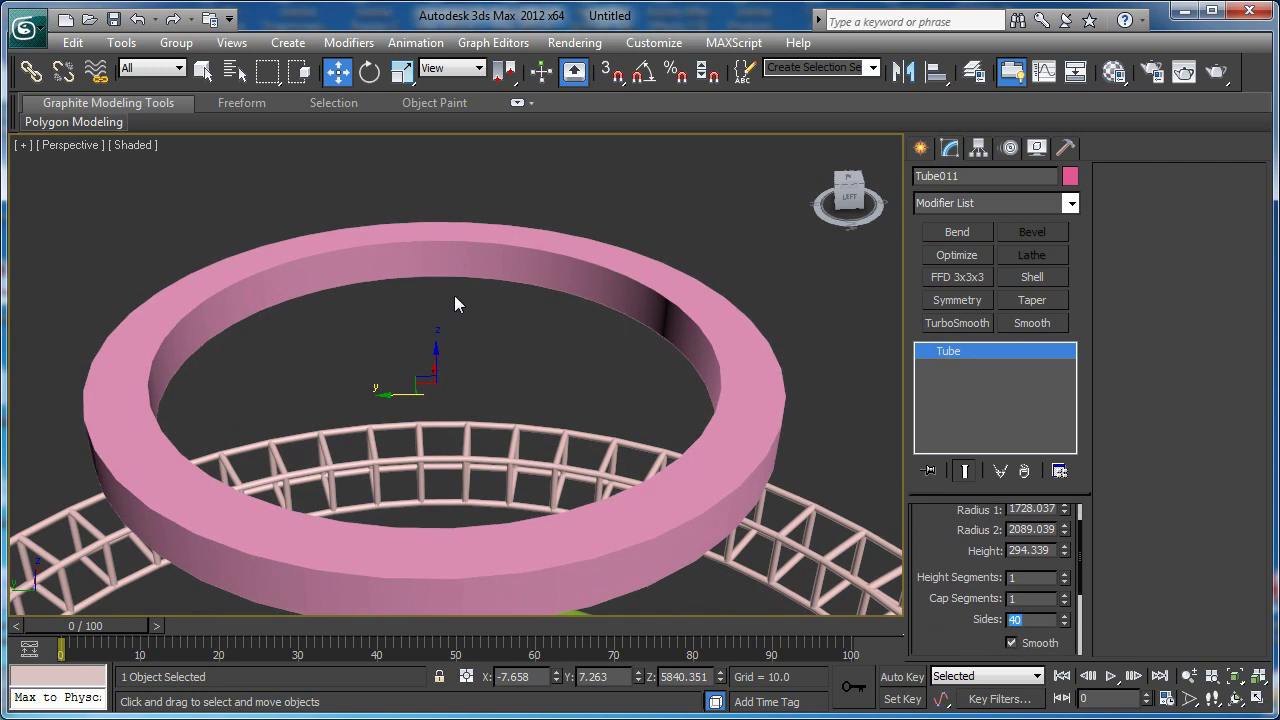
# - Turn on the edged faces display and increase the raised tube's height to about 362
pyautogui.scroll(3, 449, 354)
pyautogui.press('F4')
pyautogui.moveTo(449, 354); pyautogui.dragTo(568, 317, button='middle')
pyautogui.scroll(-3, 498, 333)
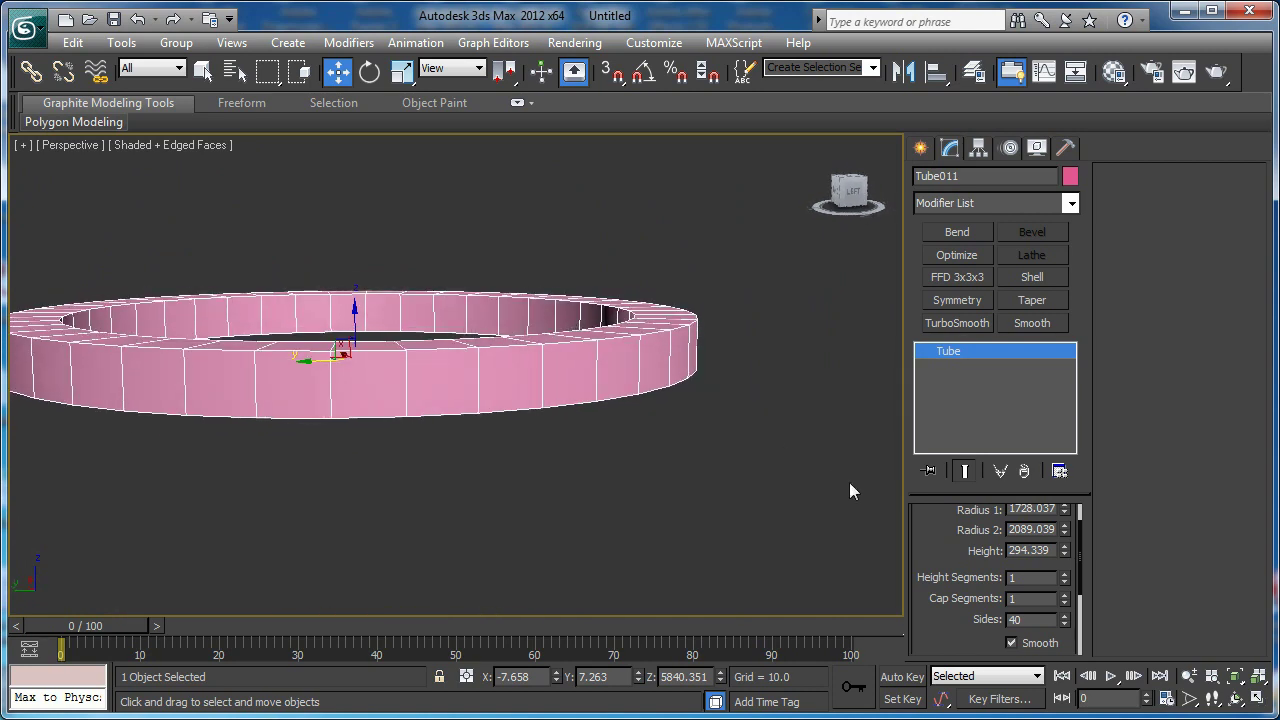
pyautogui.moveTo(923, 529); pyautogui.dragTo(928, 572)
pyautogui.keyDown('alt'); pyautogui.moveTo(540, 309); pyautogui.dragTo(570, 345, button='middle'); pyautogui.keyUp('alt')
pyautogui.scroll(3, 548, 326)
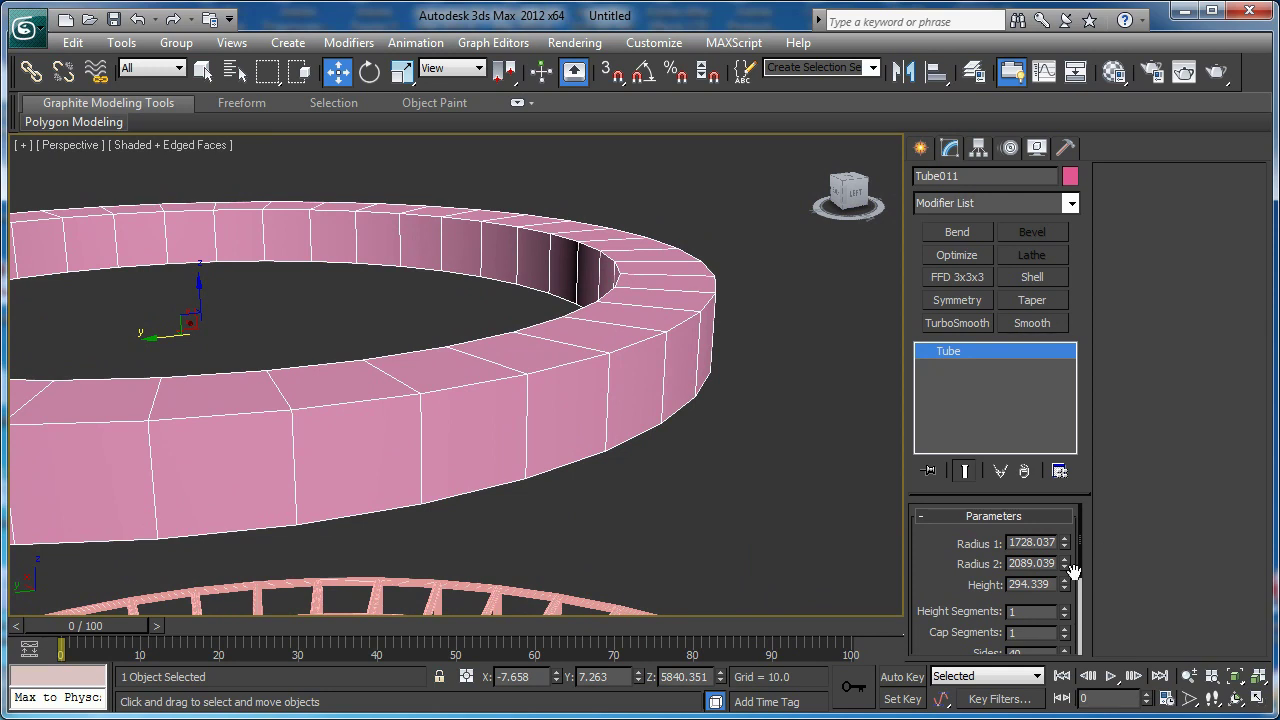
pyautogui.moveTo(1066, 585); pyautogui.dragTo(1065, 563)
pyautogui.keyDown('alt'); pyautogui.moveTo(499, 244); pyautogui.dragTo(521, 274, button='middle'); pyautogui.keyUp('alt')
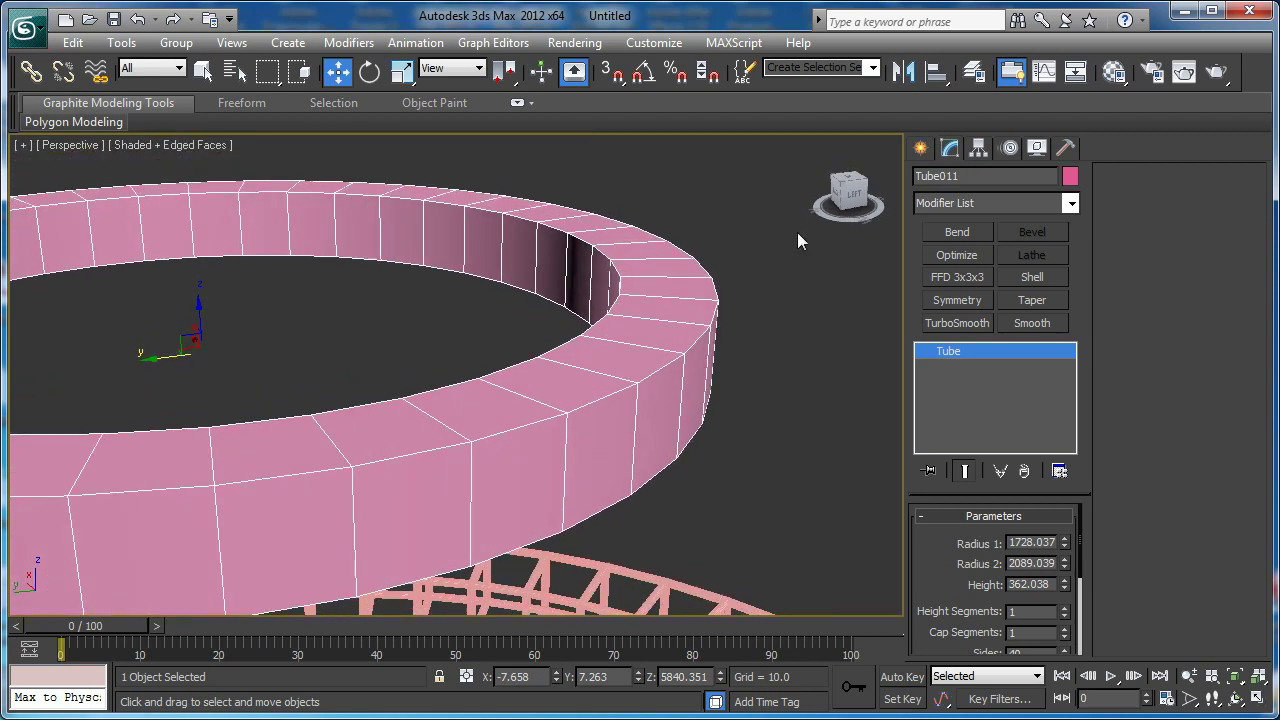
# - Apply a Lattice modifier to the raised tube
pyautogui.click(952, 203)
pyautogui.press('l')
pyautogui.press('Return')
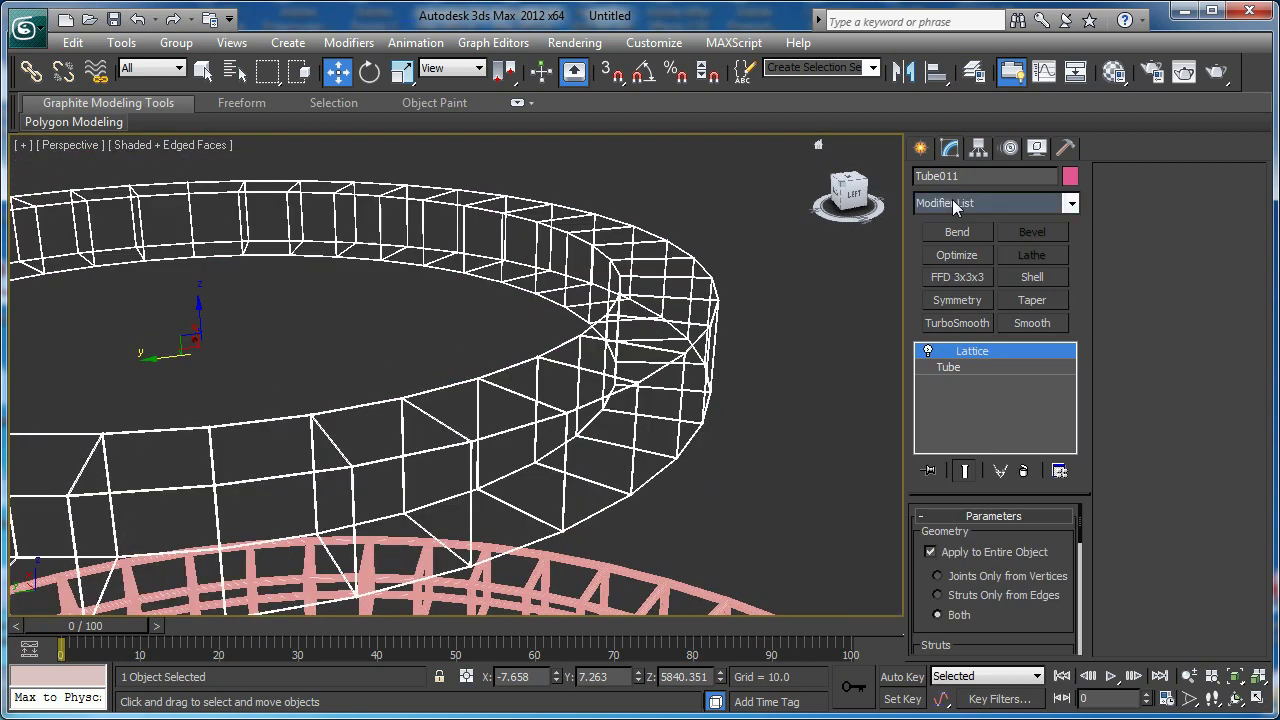
# - Set the raised ring's lattice struts to a radius of 19 with 20 sides
pyautogui.scroll(3, 745, 348)
pyautogui.moveTo(760, 347); pyautogui.dragTo(706, 367, button='middle')
pyautogui.moveTo(995, 690); pyautogui.dragTo(999, 537)
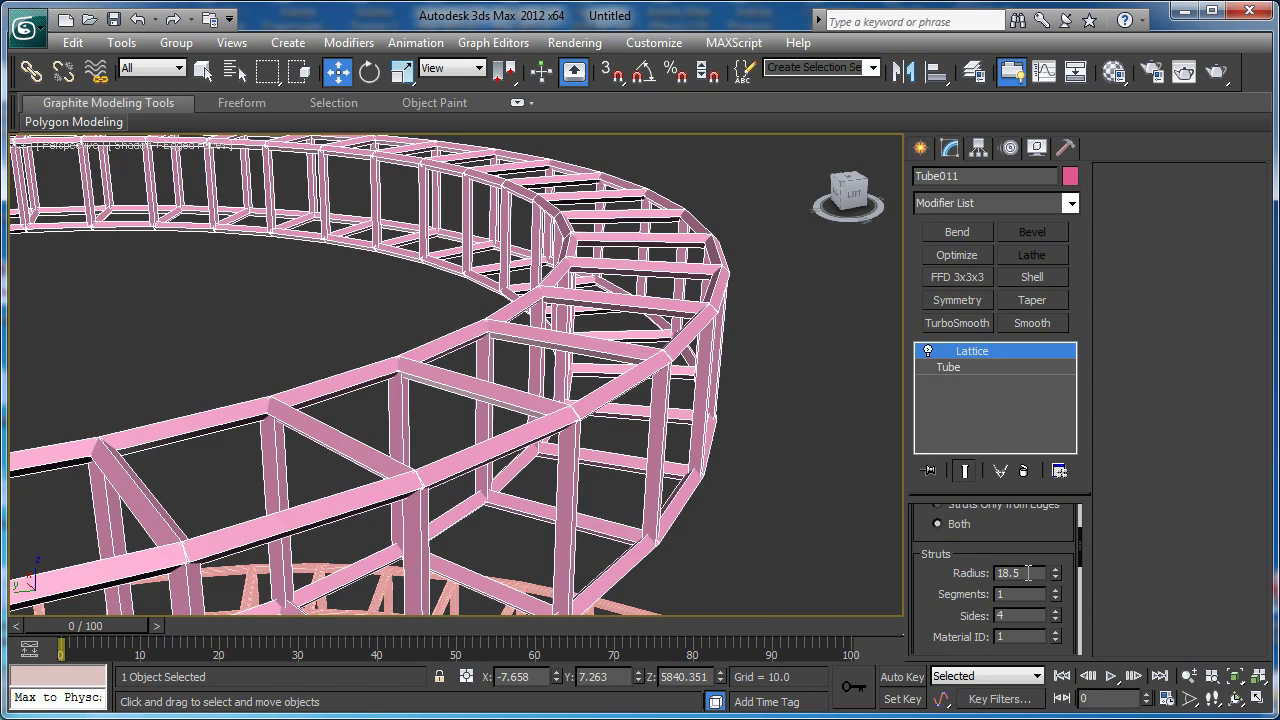
pyautogui.press('Return')
pyautogui.scroll(5, 663, 471)
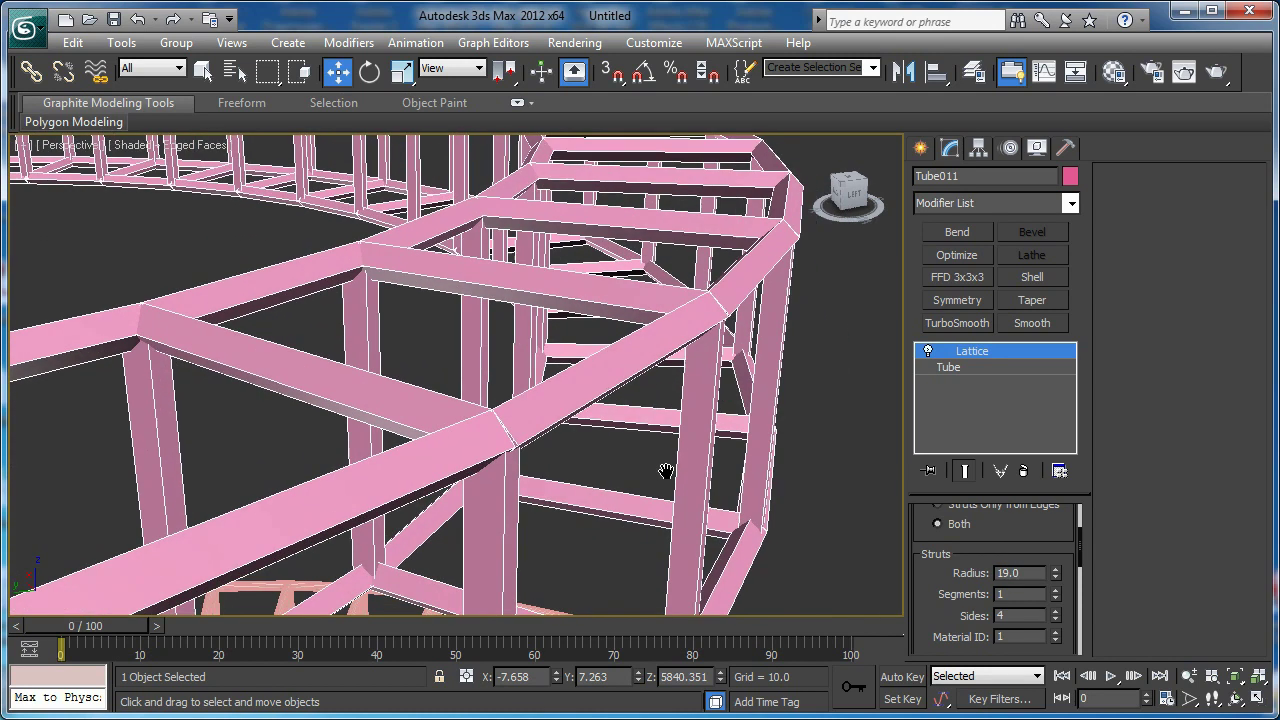
pyautogui.write('20')
pyautogui.press('Return')
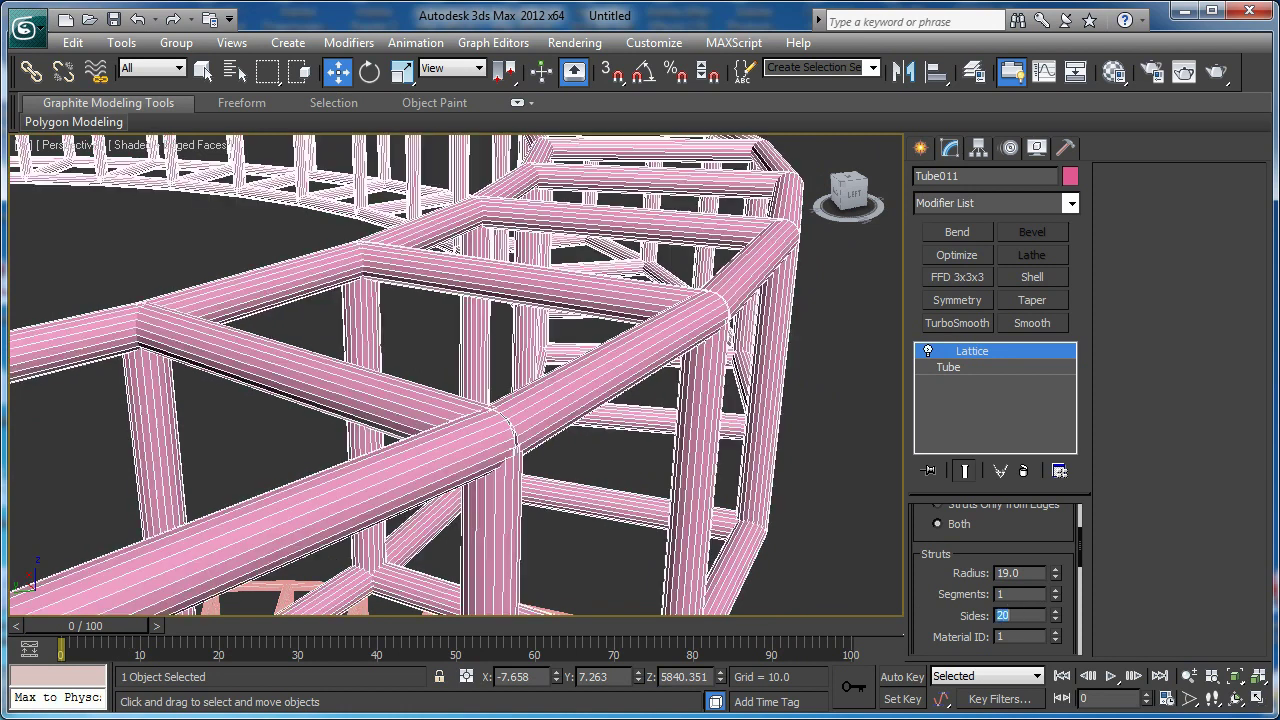
# - Smooth the lattice struts, set the joints to smoothed Icosa with a radius of 19, and turn off the edged faces display
pyautogui.moveTo(931, 592); pyautogui.dragTo(965, 492)
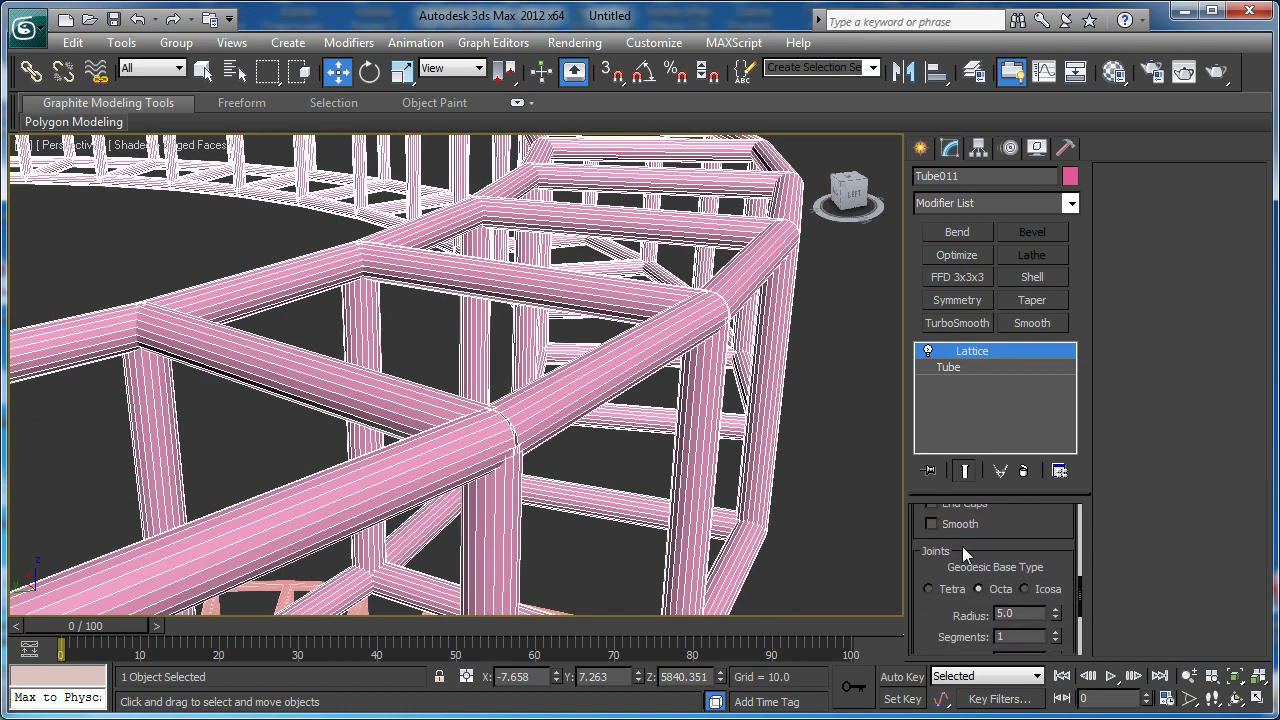
pyautogui.click(931, 524)
pyautogui.click(1025, 589)
pyautogui.doubleClick(1030, 614)
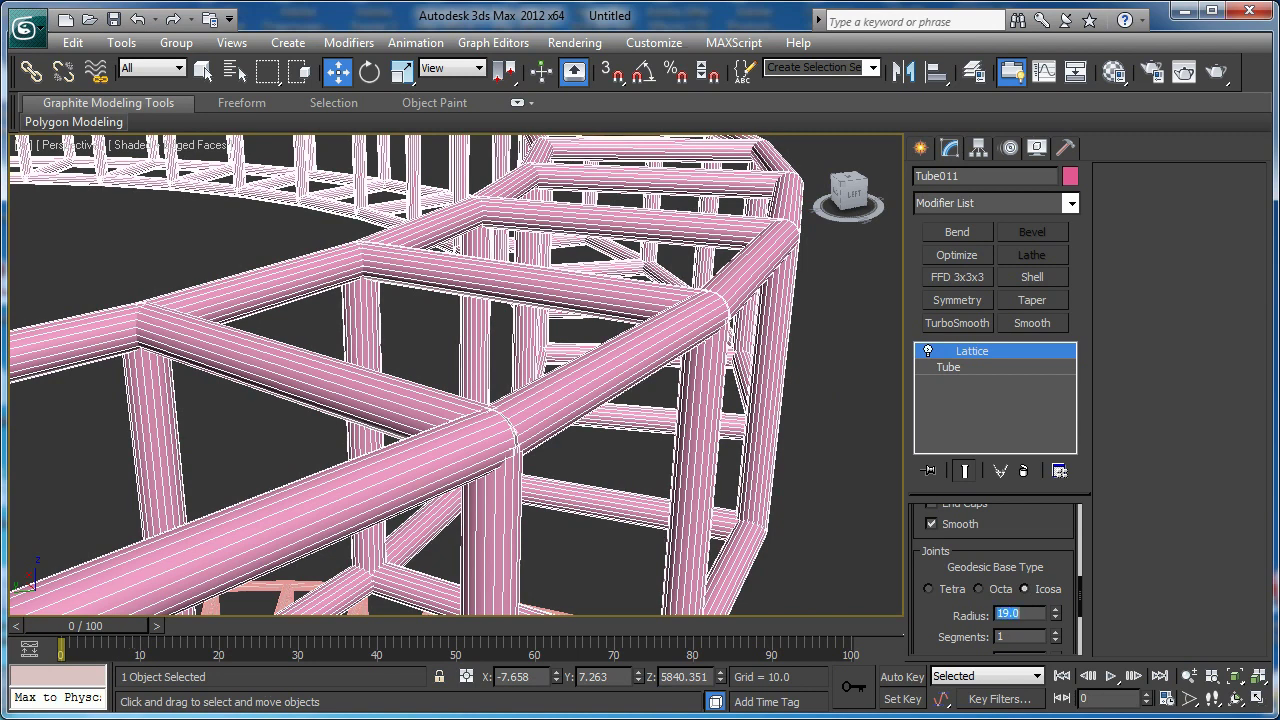
pyautogui.moveTo(947, 617); pyautogui.dragTo(950, 574)
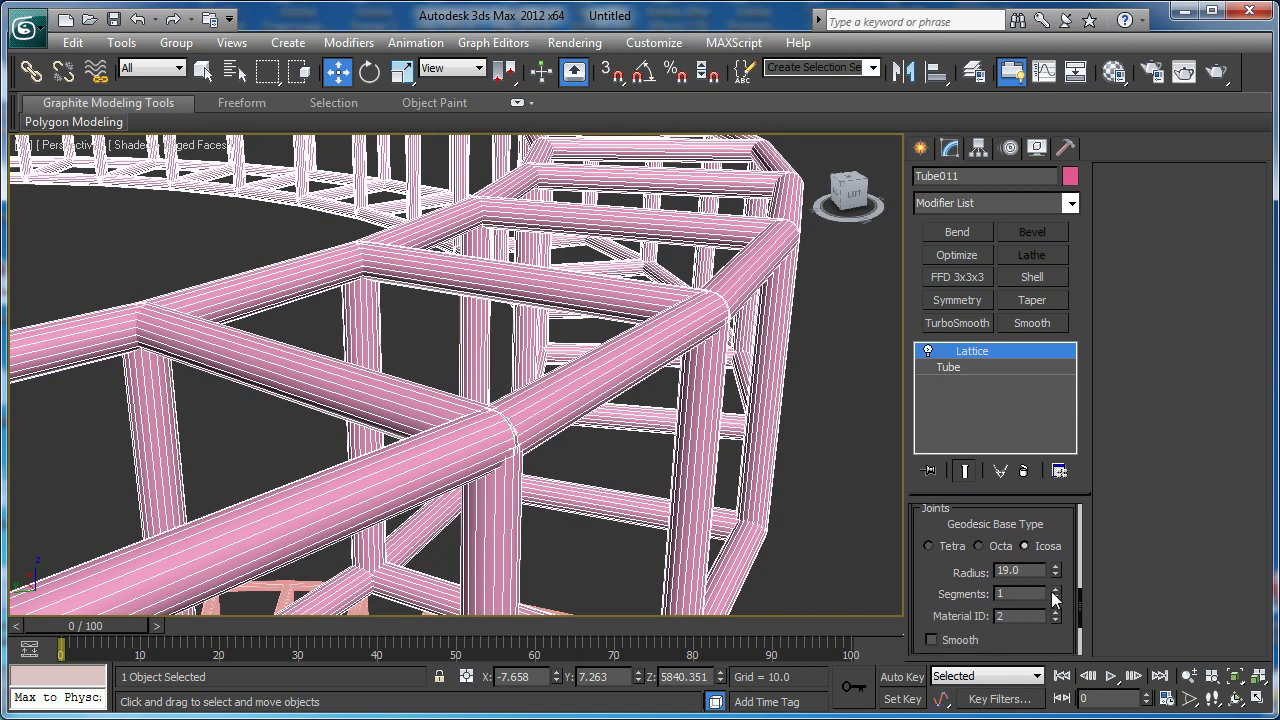
pyautogui.click(931, 640)
pyautogui.press('F4')
pyautogui.scroll(-5, 580, 491)
pyautogui.scroll(-5, 511, 488)
pyautogui.keyDown('alt'); pyautogui.moveTo(531, 406); pyautogui.dragTo(394, 400, button='middle'); pyautogui.keyUp('alt')
# - In the Front view, draw a cylinder beside the overhead truss ring with a radius of about 173 and a height of about 237
pyautogui.press('f')
pyautogui.press('z')
pyautogui.scroll(-5, 520, 377)
pyautogui.scroll(-2, 394, 400)
pyautogui.moveTo(550, 530); pyautogui.dragTo(440, 400, button='middle')
pyautogui.scroll(4, 440, 400)
pyautogui.moveTo(560, 383); pyautogui.dragTo(453, 348, button='middle')
pyautogui.scroll(5, 465, 320)
pyautogui.click(921, 148)
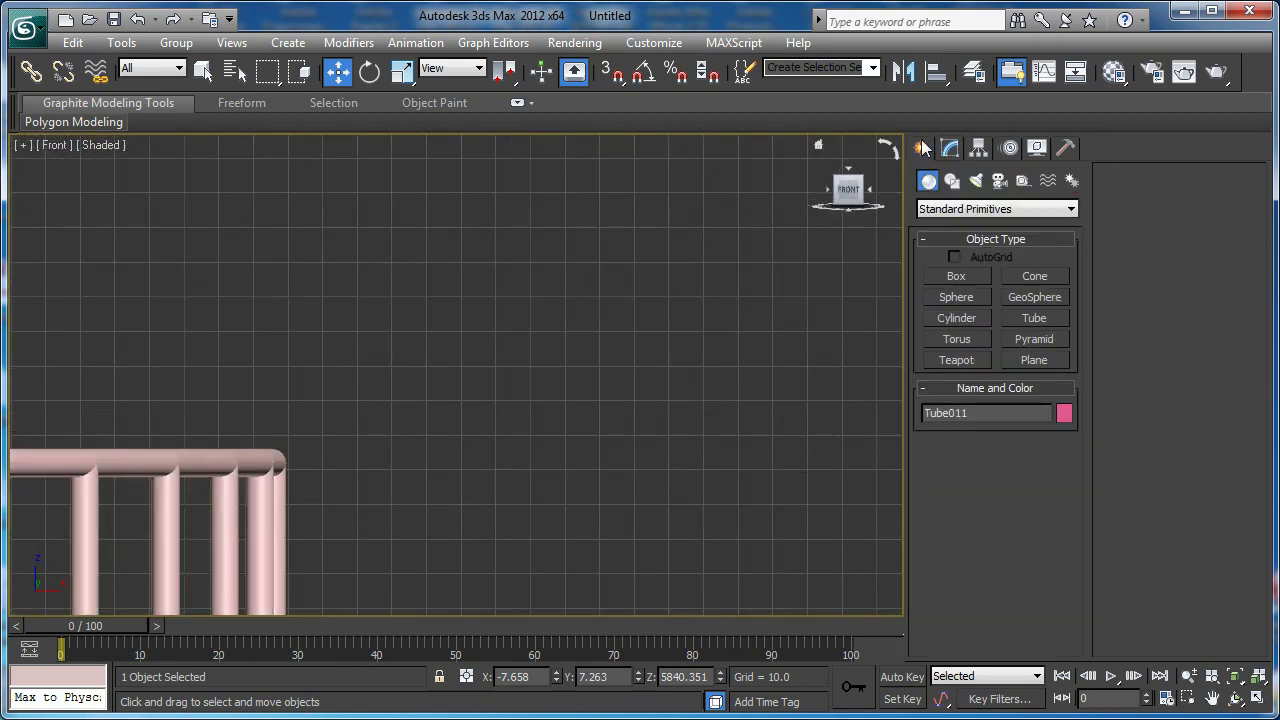
pyautogui.click(956, 318)
pyautogui.moveTo(426, 365); pyautogui.dragTo(399, 376)
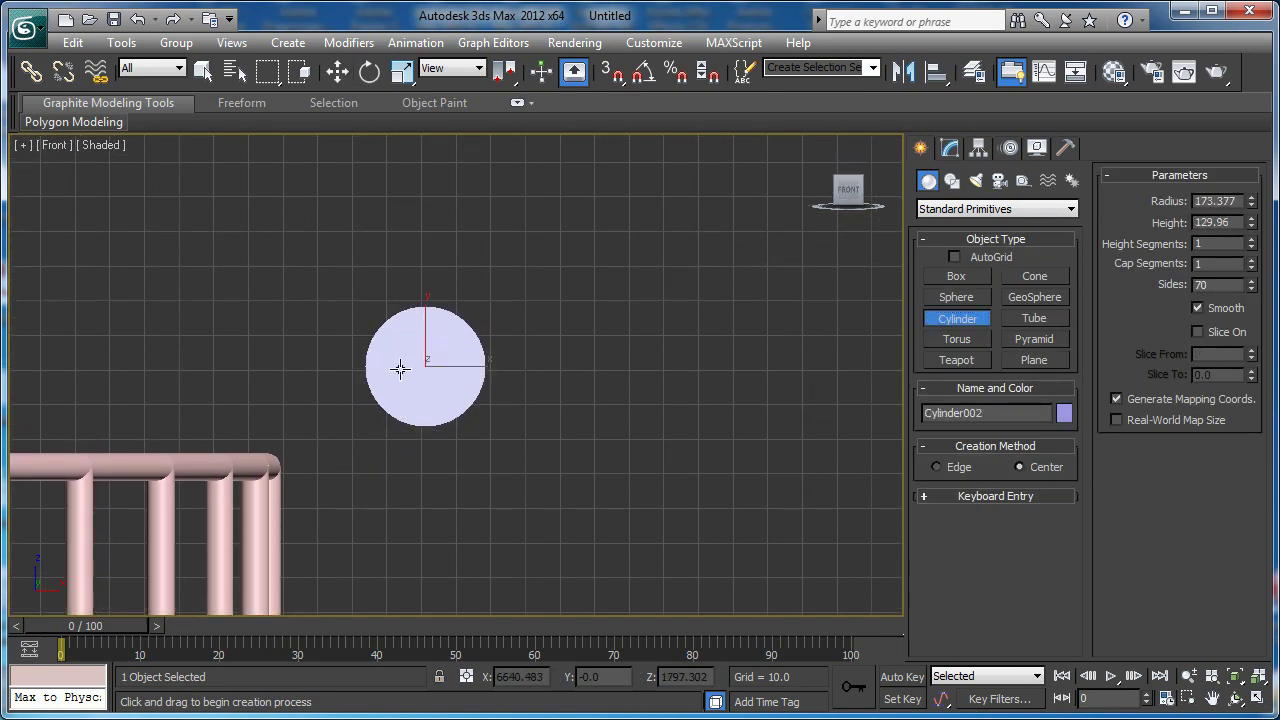
pyautogui.press('w')
# - Show the new cylinder with edged faces in the Perspective view and set its number of sides to 18
pyautogui.press('p')
pyautogui.press('z')
pyautogui.moveTo(423, 346)
pyautogui.keyDown('alt'); pyautogui.mouseDown(button='middle')
pyautogui.moveTo(586, 385)
pyautogui.moveTo(397, 449)
pyautogui.mouseUp(button='middle'); pyautogui.keyUp('alt')
pyautogui.press('F4')
pyautogui.scroll(-5, 586, 385)
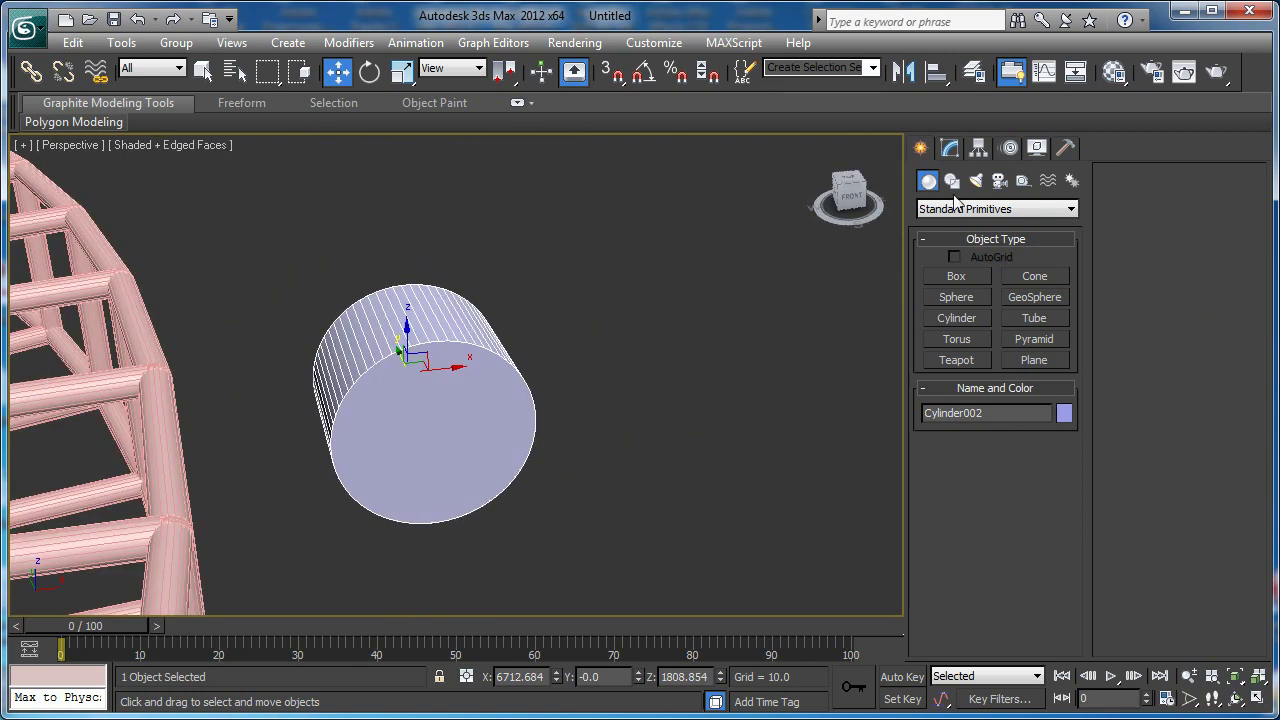
pyautogui.click(950, 148)
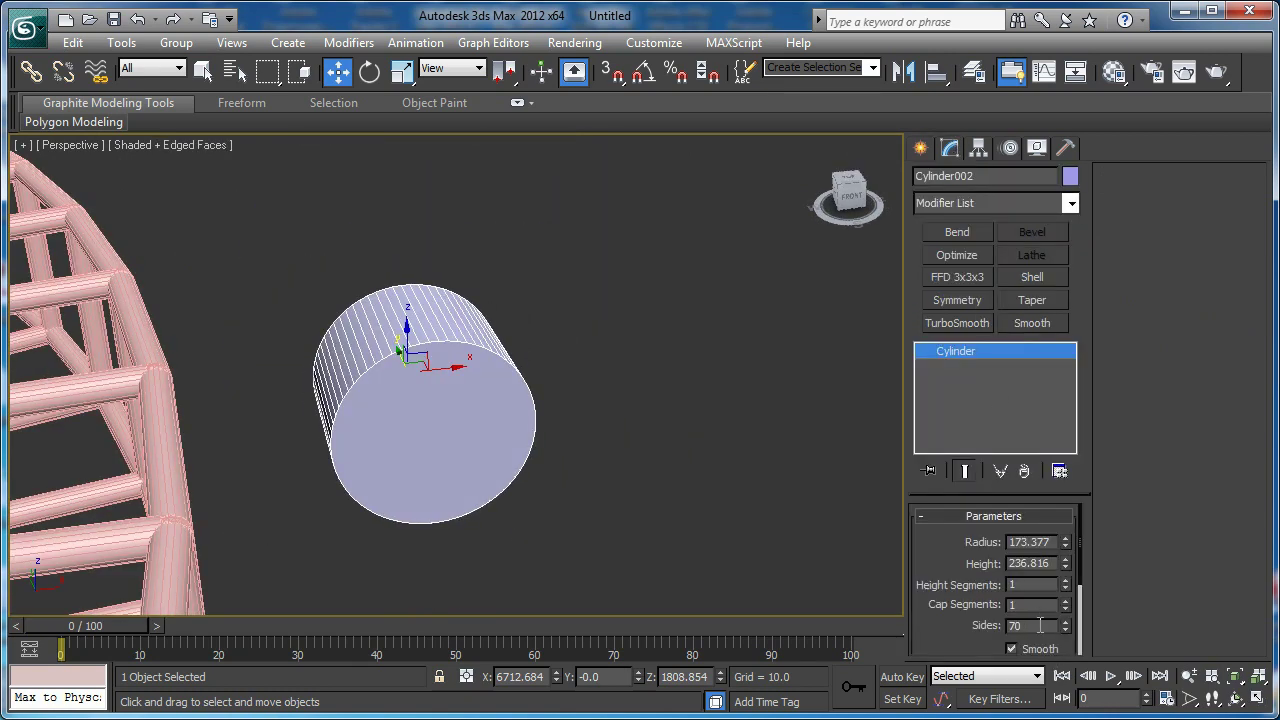
pyautogui.write('18')
pyautogui.press('Return')
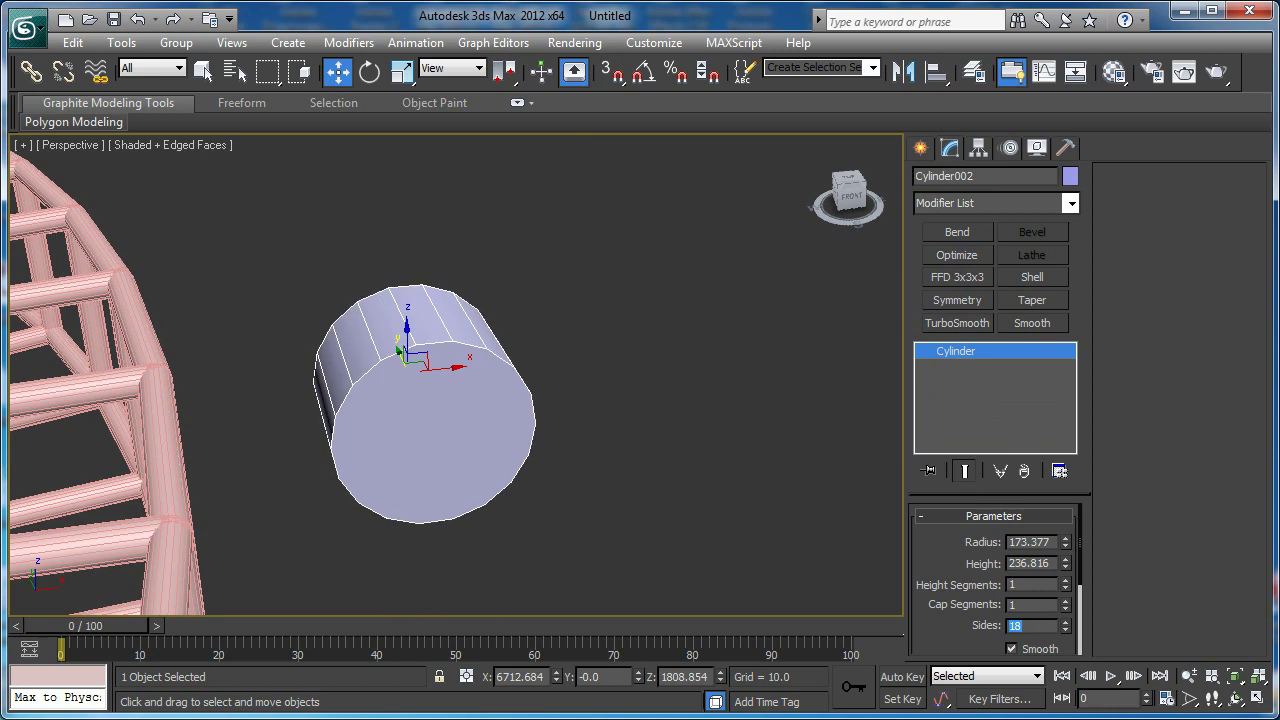
# - Convert the 18-sided cylinder to an editable poly
pyautogui.keyDown('alt'); pyautogui.moveTo(548, 462); pyautogui.dragTo(543, 429, button='middle'); pyautogui.keyUp('alt')
pyautogui.rightClick(544, 421)
pyautogui.moveTo(634, 605)
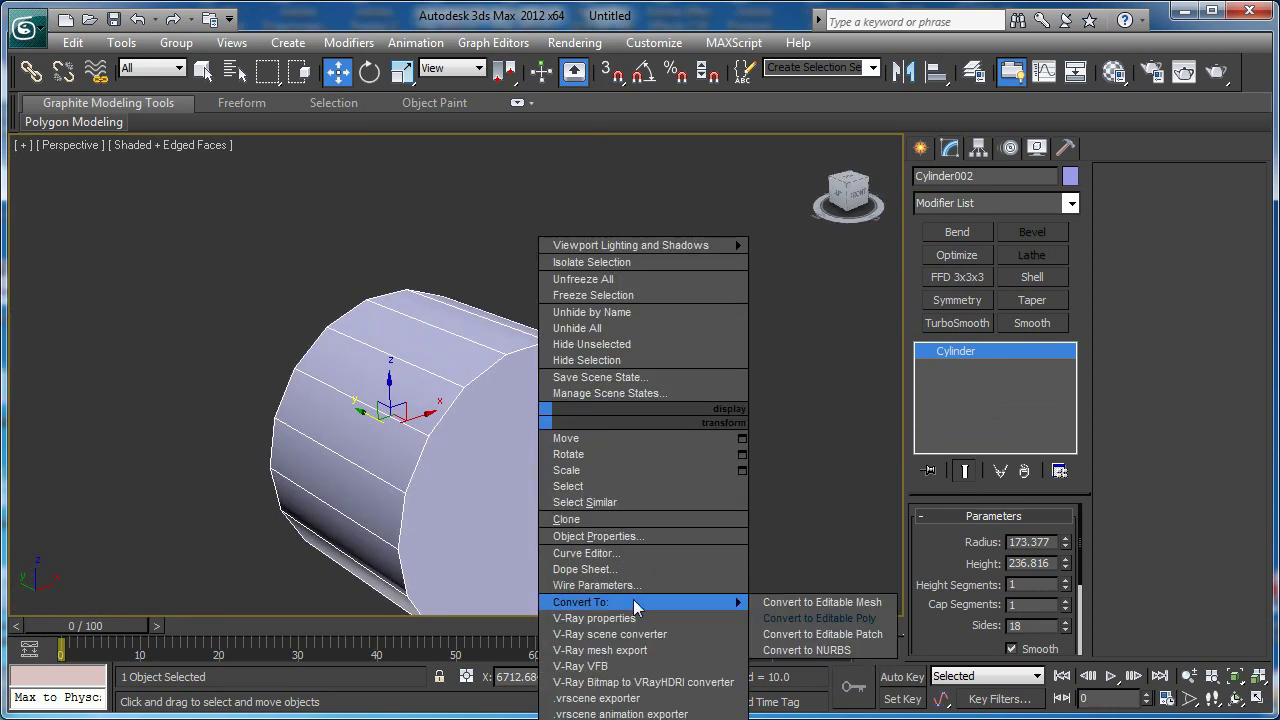
pyautogui.click(819, 618)
# - Select the cylinder's end cap polygon and move it outward along its axis to lengthen the body
pyautogui.scroll(-3, 686, 431)
pyautogui.keyDown('alt'); pyautogui.moveTo(686, 431); pyautogui.dragTo(613, 452, button='middle'); pyautogui.keyUp('alt')
pyautogui.press('4')
pyautogui.click(443, 443)
pyautogui.keyDown('alt'); pyautogui.moveTo(443, 443); pyautogui.dragTo(526, 462, button='middle'); pyautogui.keyUp('alt')
pyautogui.moveTo(458, 447); pyautogui.dragTo(537, 446)
pyautogui.keyDown('alt'); pyautogui.moveTo(537, 446); pyautogui.dragTo(681, 367, button='middle'); pyautogui.keyUp('alt')
# - Extrude the three uppermost side polygons of the body as a group by about 73
pyautogui.click(589, 340)
pyautogui.click(1166, 241)
pyautogui.keyDown('alt'); pyautogui.moveTo(340, 290); pyautogui.dragTo(415, 355, button='middle'); pyautogui.keyUp('alt')
pyautogui.moveTo(472, 414); pyautogui.dragTo(810, 388)
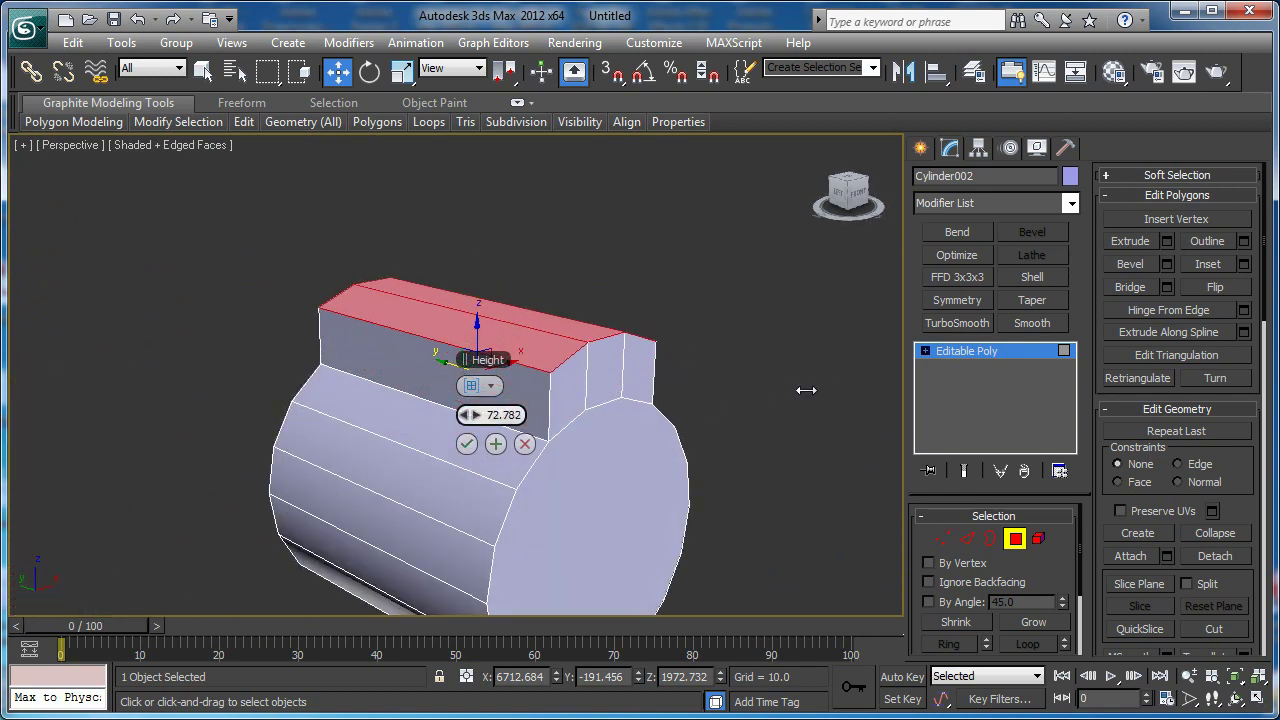
# - Connect the ring of lengthwise edges around the body and raised block with 3 segments and a pinch of 95
pyautogui.press('2')
pyautogui.click(489, 423)
pyautogui.hotkey('alt', 'r')
pyautogui.keyDown('alt'); pyautogui.moveTo(489, 423); pyautogui.dragTo(530, 426, button='middle'); pyautogui.keyUp('alt')
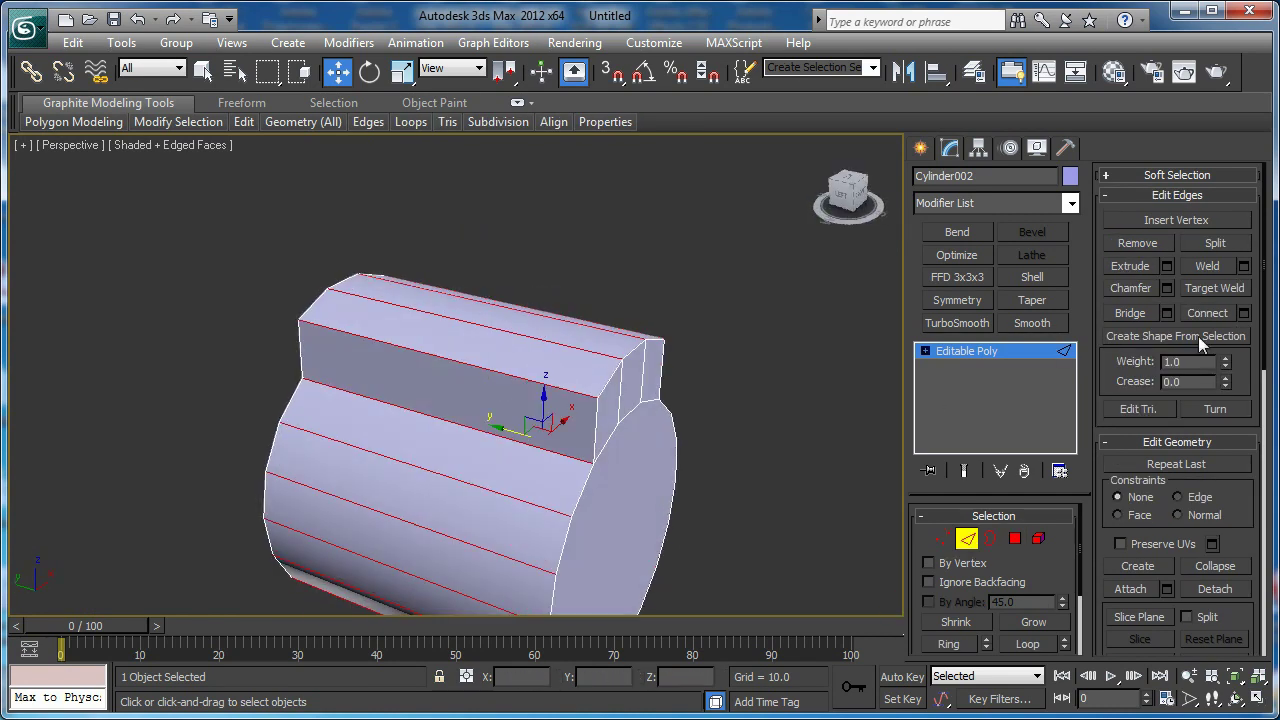
pyautogui.click(1244, 313)
pyautogui.scroll(2, 318, 318)
pyautogui.click(475, 386)
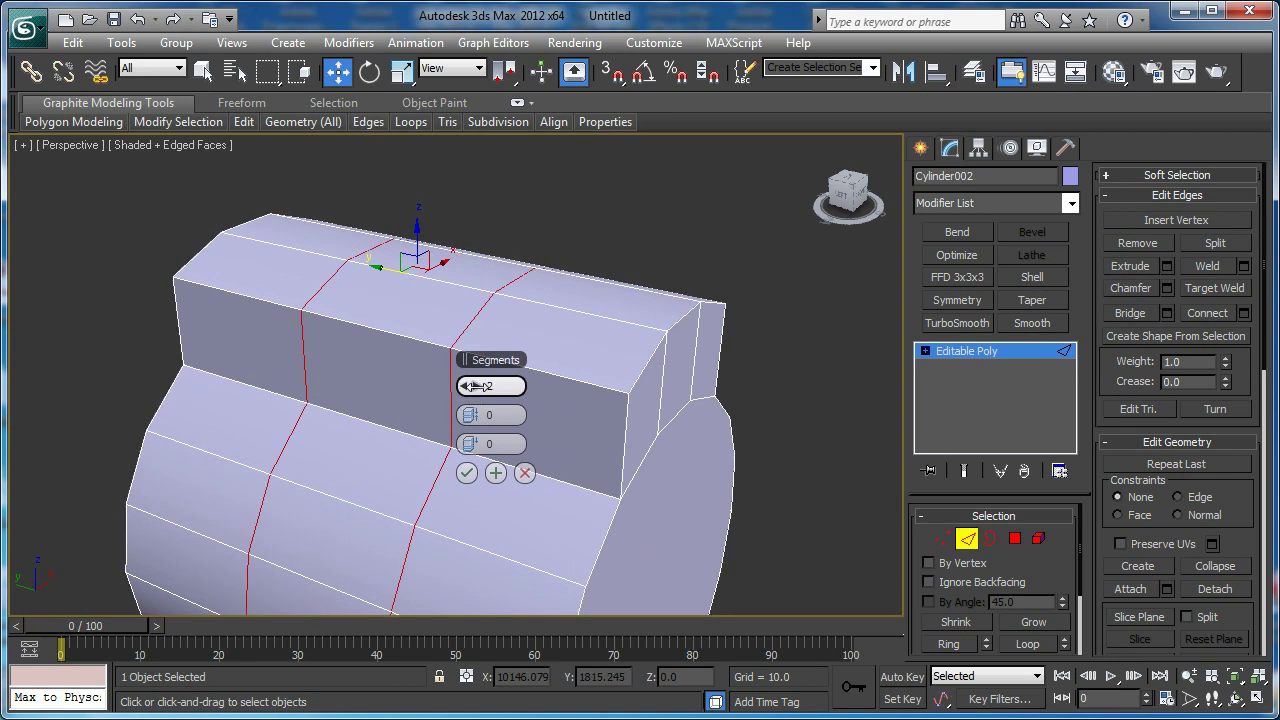
pyautogui.click(475, 386)
pyautogui.moveTo(492, 418); pyautogui.dragTo(848, 444)
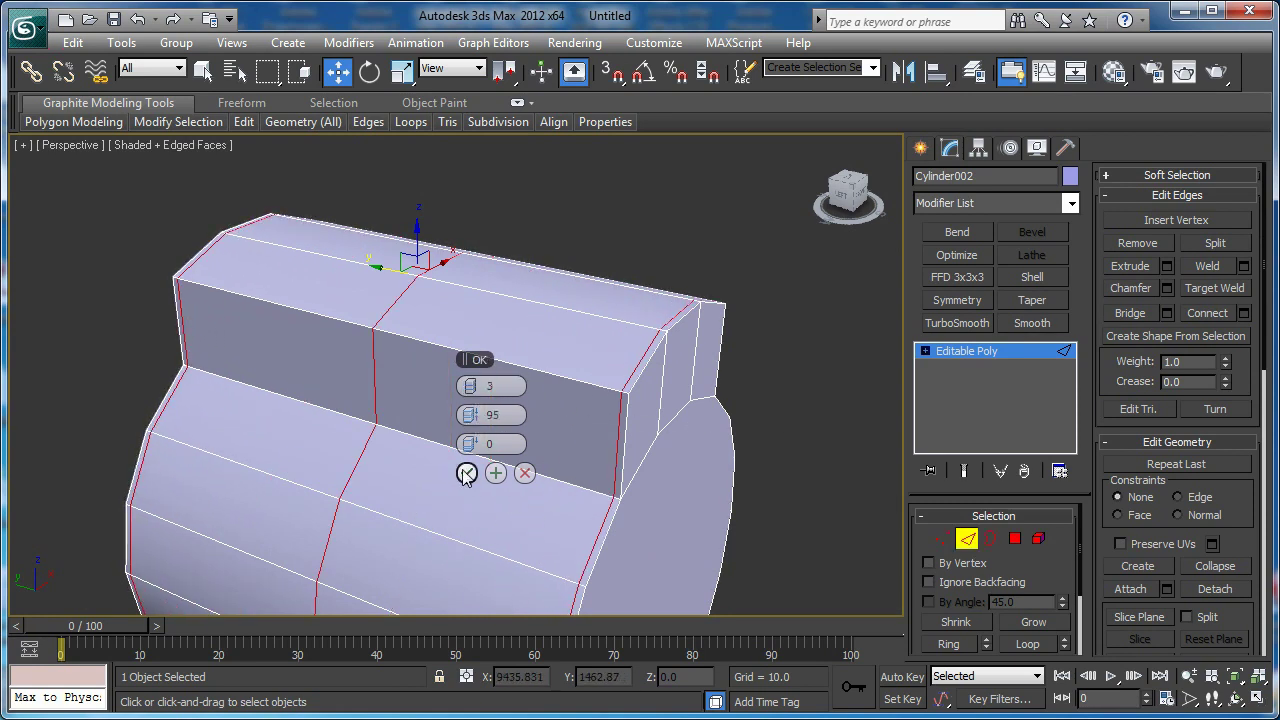
# - Bevel the large side polygons of the raised block By Polygon into separate recessed panels, and leave polygon editing
pyautogui.press('4')
pyautogui.click(470, 390)
pyautogui.keyDown('alt'); pyautogui.moveTo(579, 393); pyautogui.dragTo(361, 370, button='middle'); pyautogui.keyUp('alt')
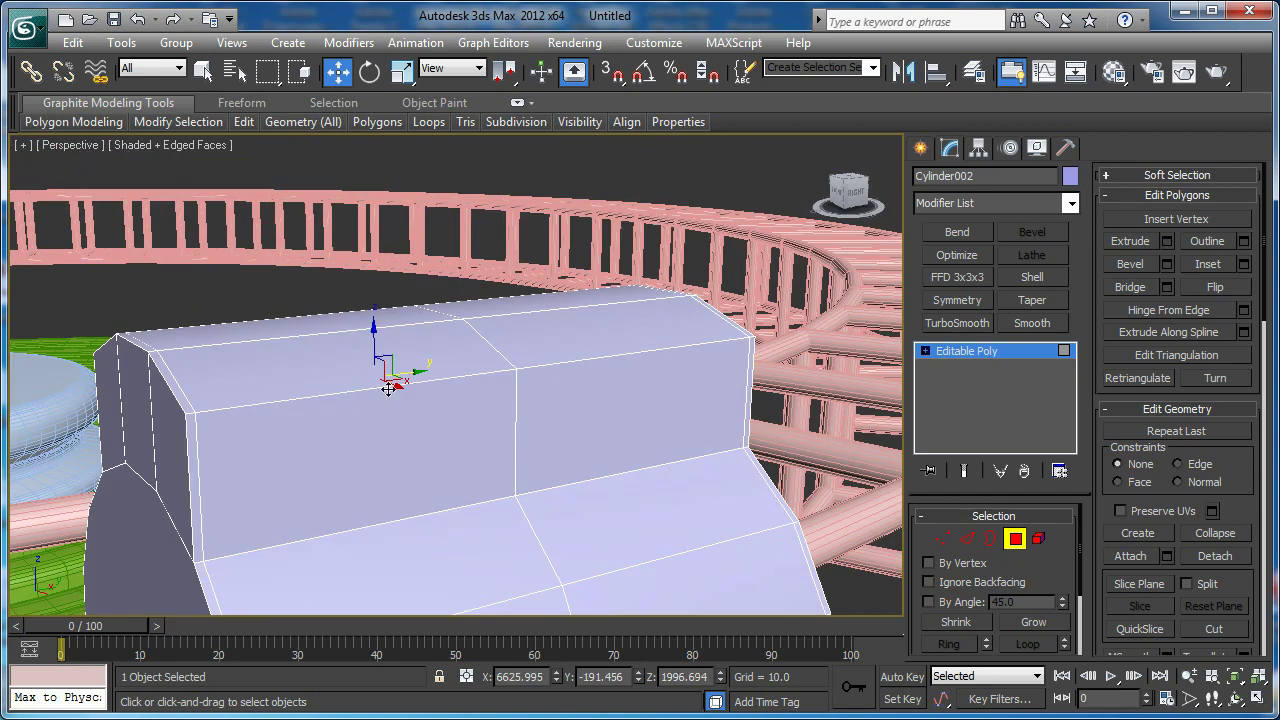
pyautogui.keyDown('ctrl'); pyautogui.click(435, 420); pyautogui.keyUp('ctrl')
pyautogui.keyDown('ctrl'); pyautogui.click(654, 417); pyautogui.keyUp('ctrl')
pyautogui.keyDown('alt'); pyautogui.moveTo(654, 417); pyautogui.dragTo(895, 410, button='middle'); pyautogui.keyUp('alt')
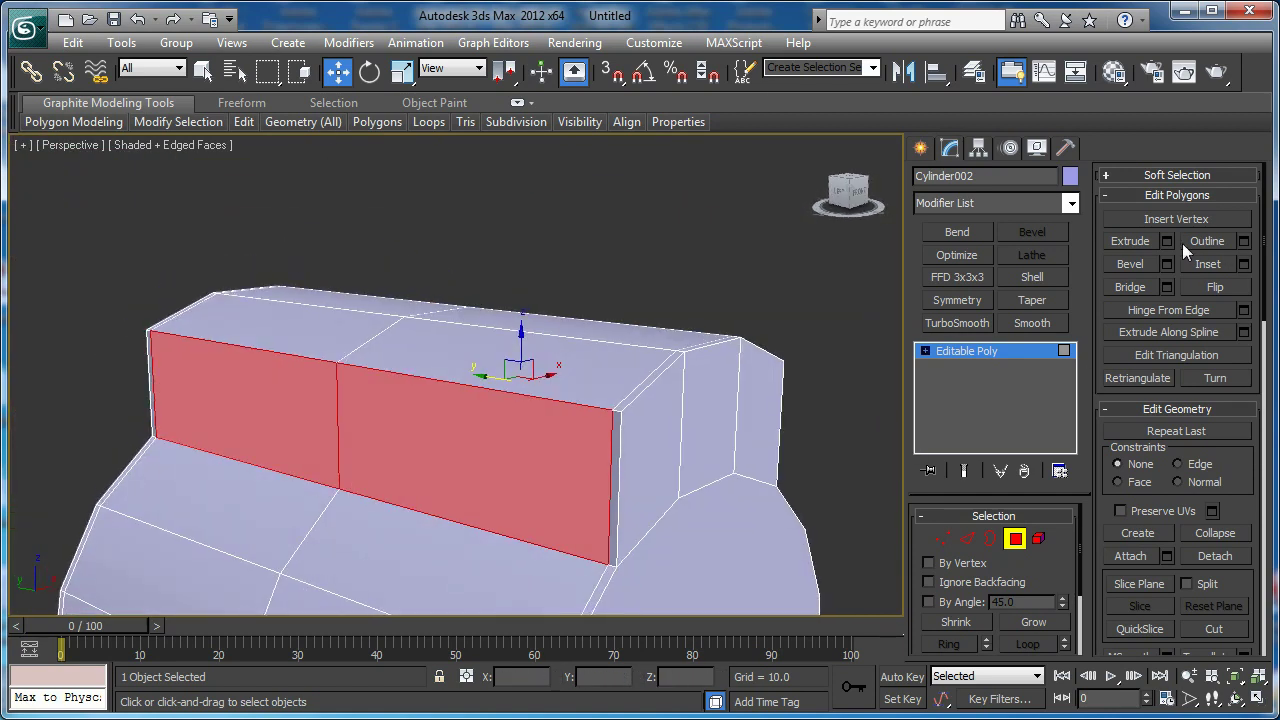
pyautogui.click(1166, 265)
pyautogui.keyDown('alt'); pyautogui.moveTo(326, 386); pyautogui.dragTo(284, 386, button='middle'); pyautogui.keyUp('alt')
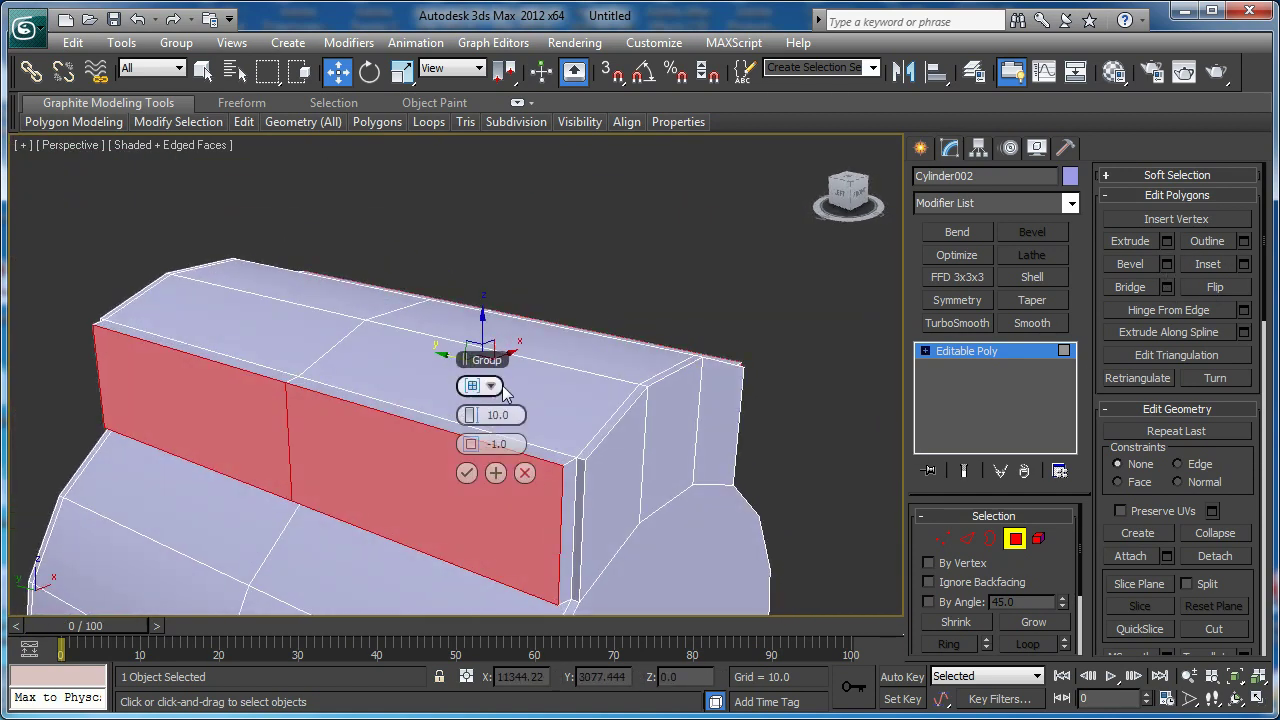
pyautogui.click(486, 390)
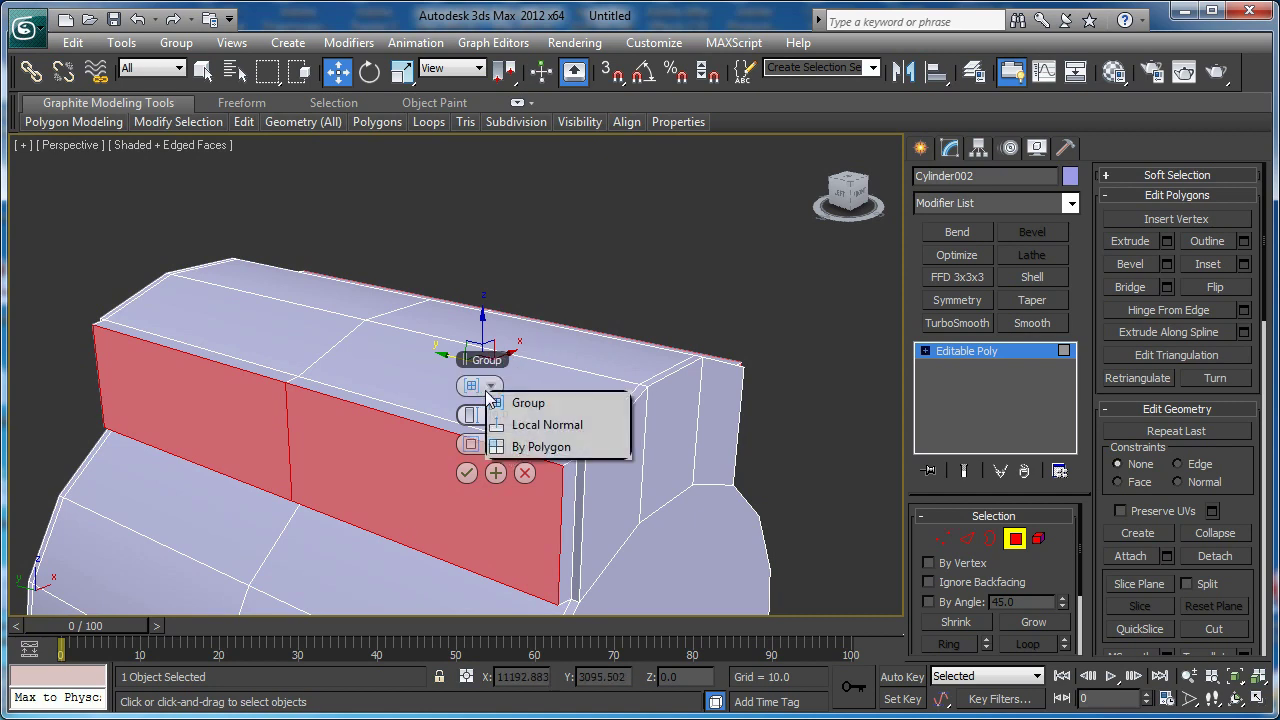
pyautogui.click(555, 447)
pyautogui.keyDown('alt'); pyautogui.moveTo(289, 400); pyautogui.dragTo(262, 381, button='middle'); pyautogui.keyUp('alt')
pyautogui.moveTo(467, 430)
pyautogui.mouseDown()
pyautogui.moveTo(455, 425)
pyautogui.moveTo(443, 444)
pyautogui.moveTo(467, 446)
pyautogui.mouseUp()
pyautogui.moveTo(343, 417)
pyautogui.keyDown('alt'); pyautogui.mouseDown(button='middle')
pyautogui.moveTo(357, 415)
pyautogui.moveTo(386, 352)
pyautogui.moveTo(625, 393)
pyautogui.moveTo(330, 400)
pyautogui.moveTo(363, 409)
pyautogui.moveTo(341, 403)
pyautogui.mouseUp(button='middle'); pyautogui.keyUp('alt')
pyautogui.click(495, 473)
pyautogui.scroll(-3, 440, 480)
pyautogui.keyDown('alt'); pyautogui.moveTo(434, 480); pyautogui.dragTo(341, 465, button='middle'); pyautogui.keyUp('alt')
pyautogui.click(1013, 540)
# - In the Front view, draw a cylinder centred on the round body with a radius of about 167 and a height of about 54
pyautogui.press('f')
pyautogui.scroll(2, 551, 354)
pyautogui.moveTo(506, 371); pyautogui.dragTo(557, 392, button='middle')
pyautogui.scroll(-2, 557, 392)
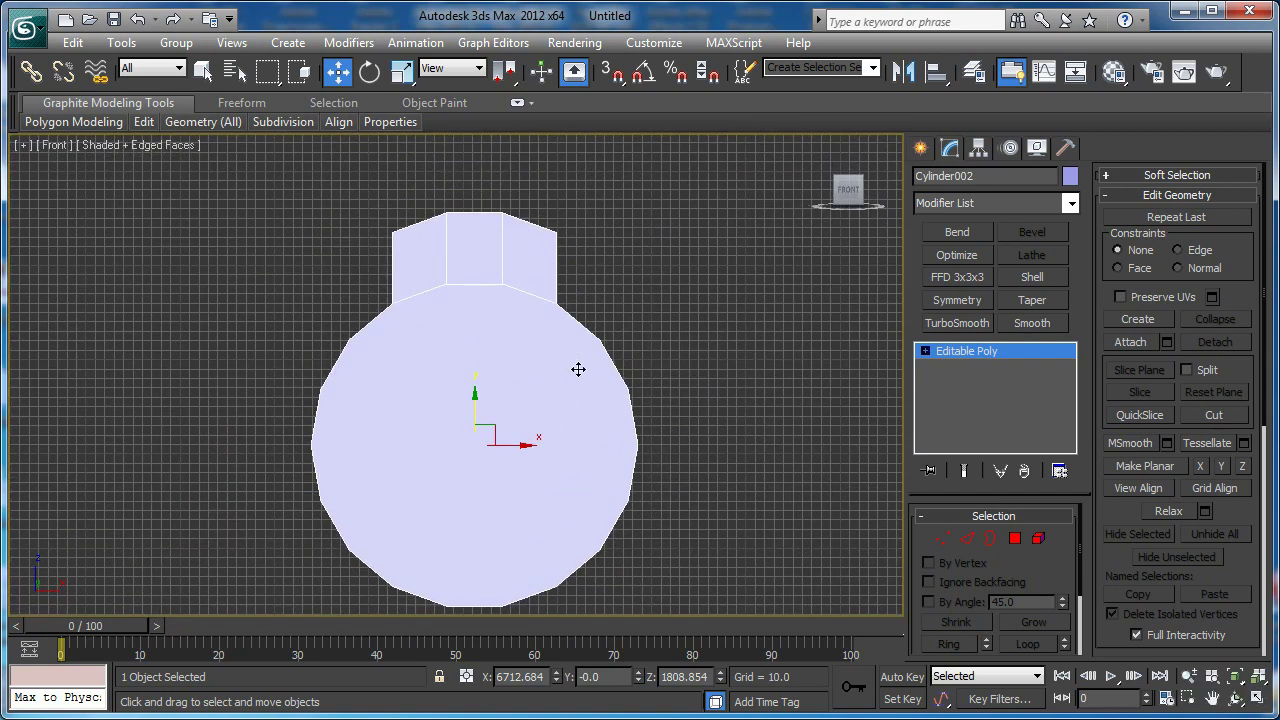
pyautogui.click(920, 148)
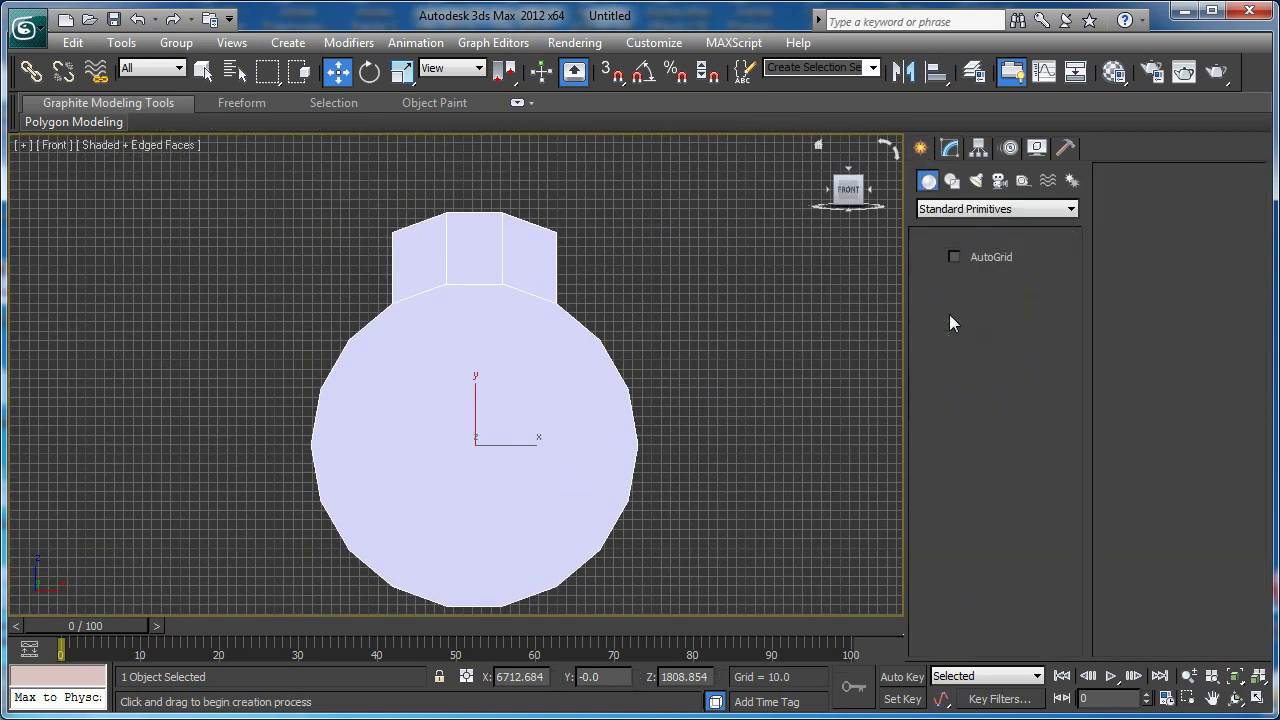
pyautogui.click(953, 318)
pyautogui.moveTo(608, 449); pyautogui.dragTo(611, 427, button='middle')
pyautogui.moveTo(477, 425); pyautogui.dragTo(462, 578)
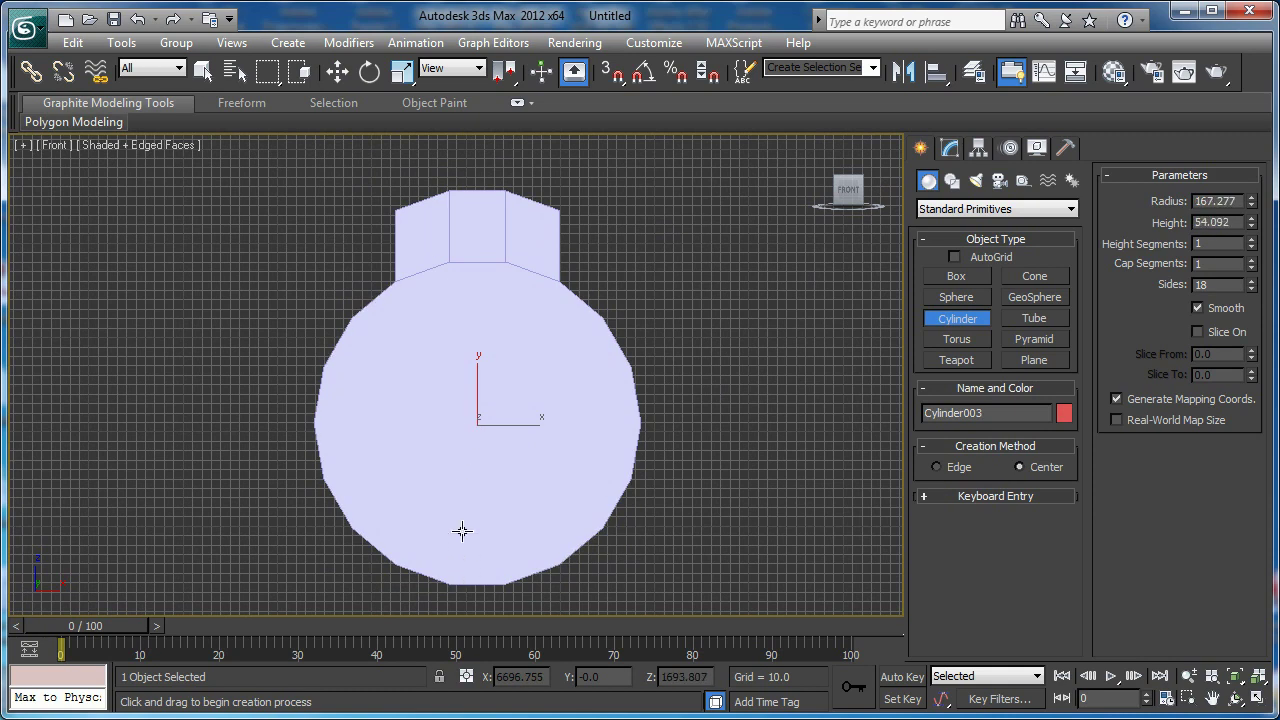
# - Align the new cylinder to the round body by pivot points and move it along Y to the body's front end
pyautogui.press('w')
pyautogui.press('p')
pyautogui.keyDown('alt'); pyautogui.moveTo(497, 462); pyautogui.dragTo(369, 335, button='middle'); pyautogui.keyUp('alt')
pyautogui.scroll(-5, 645, 432)
pyautogui.click(935, 71)
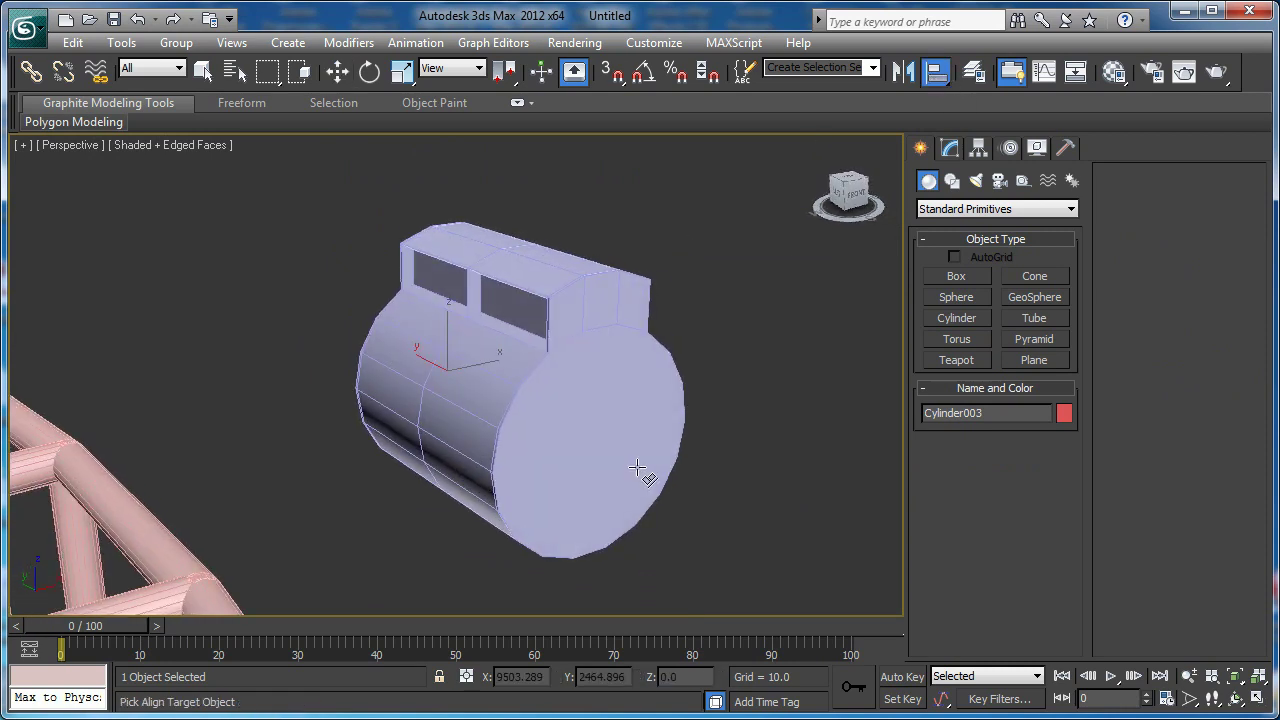
pyautogui.click(633, 437)
pyautogui.click(672, 329)
pyautogui.click(566, 331)
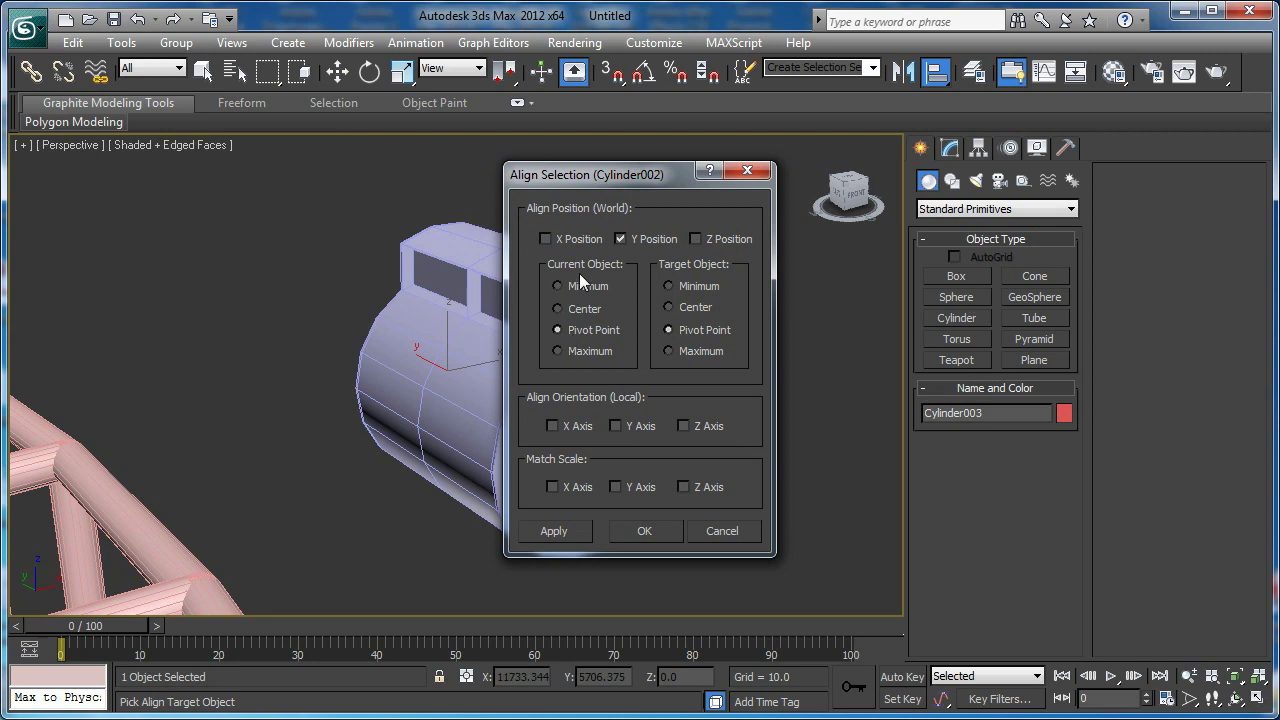
pyautogui.click(636, 531)
pyautogui.moveTo(515, 394); pyautogui.dragTo(580, 390)
pyautogui.scroll(5, 586, 400)
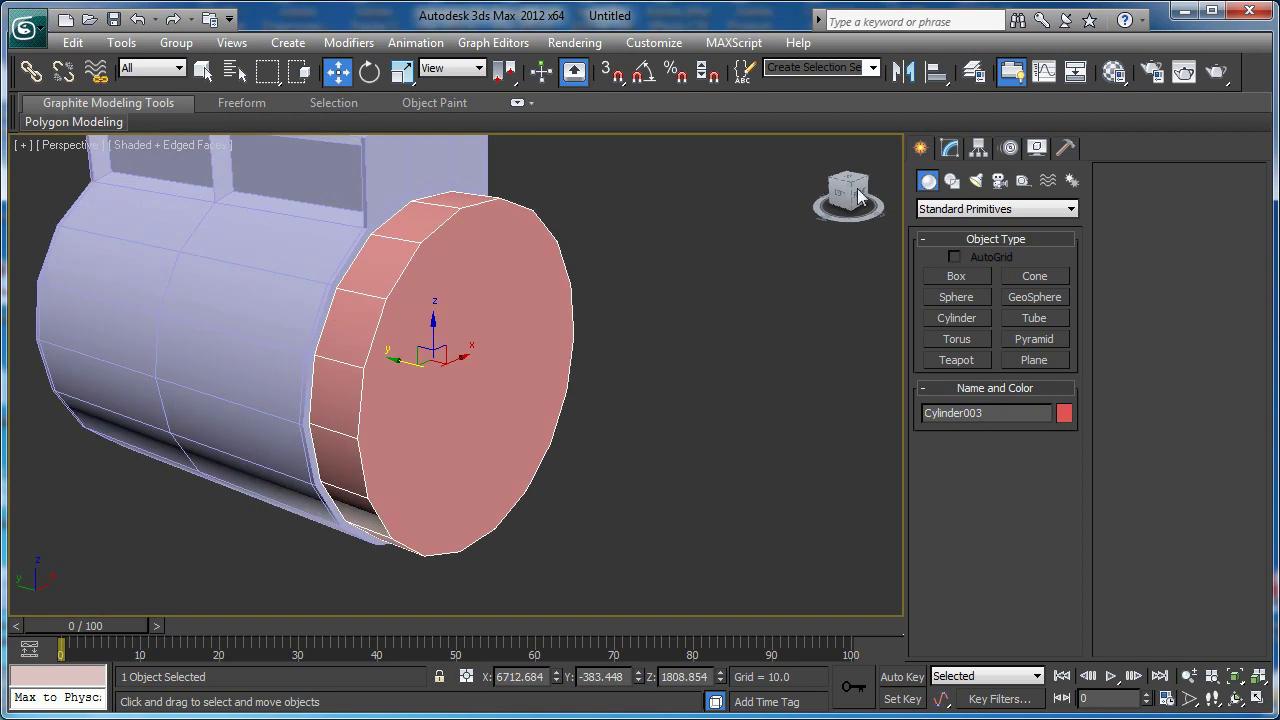
# - Set the front cylinder's number of sides to 8 and turn off the edged faces display
pyautogui.click(953, 148)
pyautogui.moveTo(540, 381); pyautogui.dragTo(535, 420, button='middle')
pyautogui.keyDown('alt'); pyautogui.moveTo(535, 420); pyautogui.dragTo(498, 429, button='middle'); pyautogui.keyUp('alt')
pyautogui.doubleClick(1037, 626)
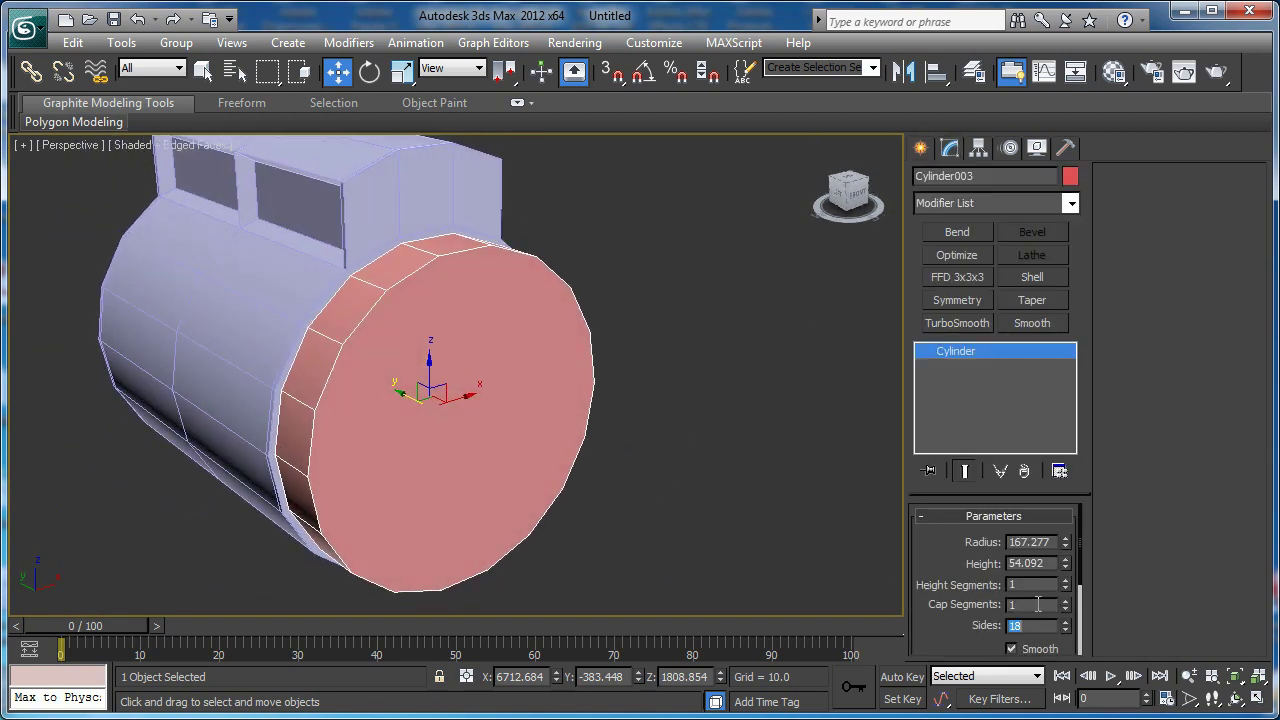
pyautogui.write('8')
pyautogui.press('Return')
pyautogui.moveTo(592, 432); pyautogui.dragTo(549, 410, button='middle')
pyautogui.press('F4')
pyautogui.keyDown('alt'); pyautogui.moveTo(549, 410); pyautogui.dragTo(599, 398, button='middle'); pyautogui.keyUp('alt')
pyautogui.scroll(5, 522, 396)
pyautogui.scroll(-5, 605, 400)
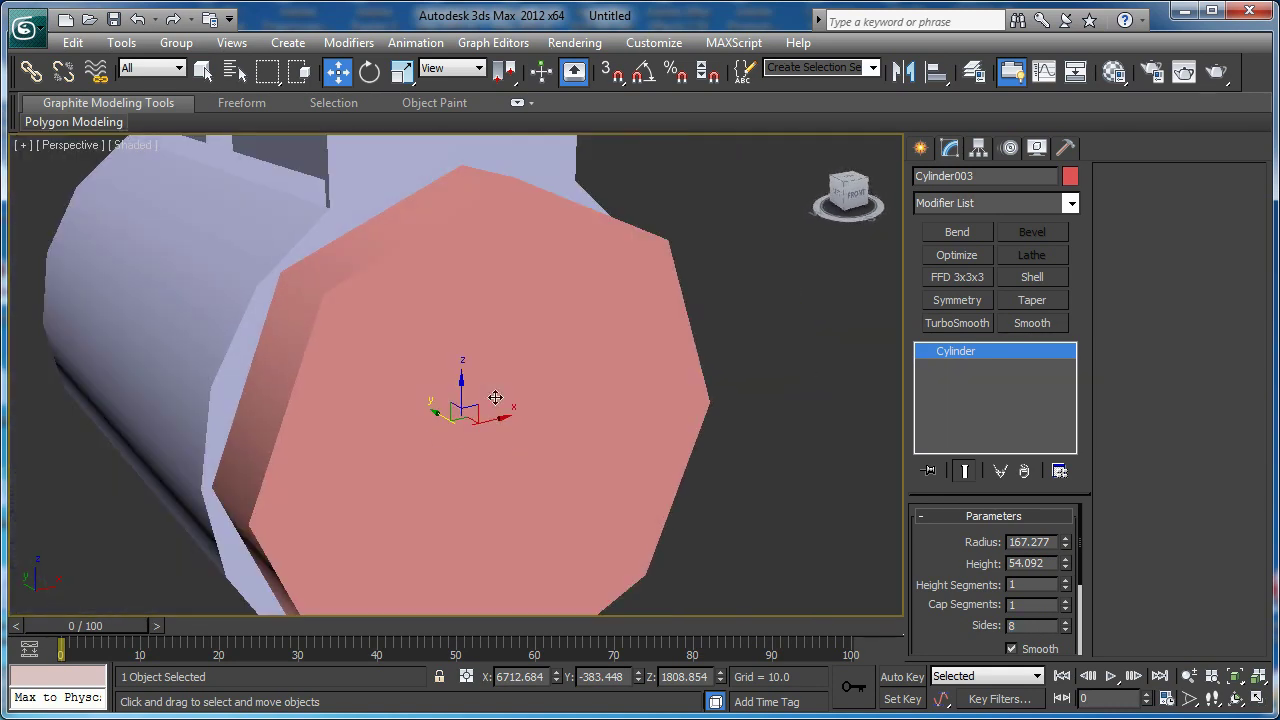
# - Try converting the eight-sided front cylinder to an editable poly, and undo the conversion
pyautogui.rightClick(475, 393)
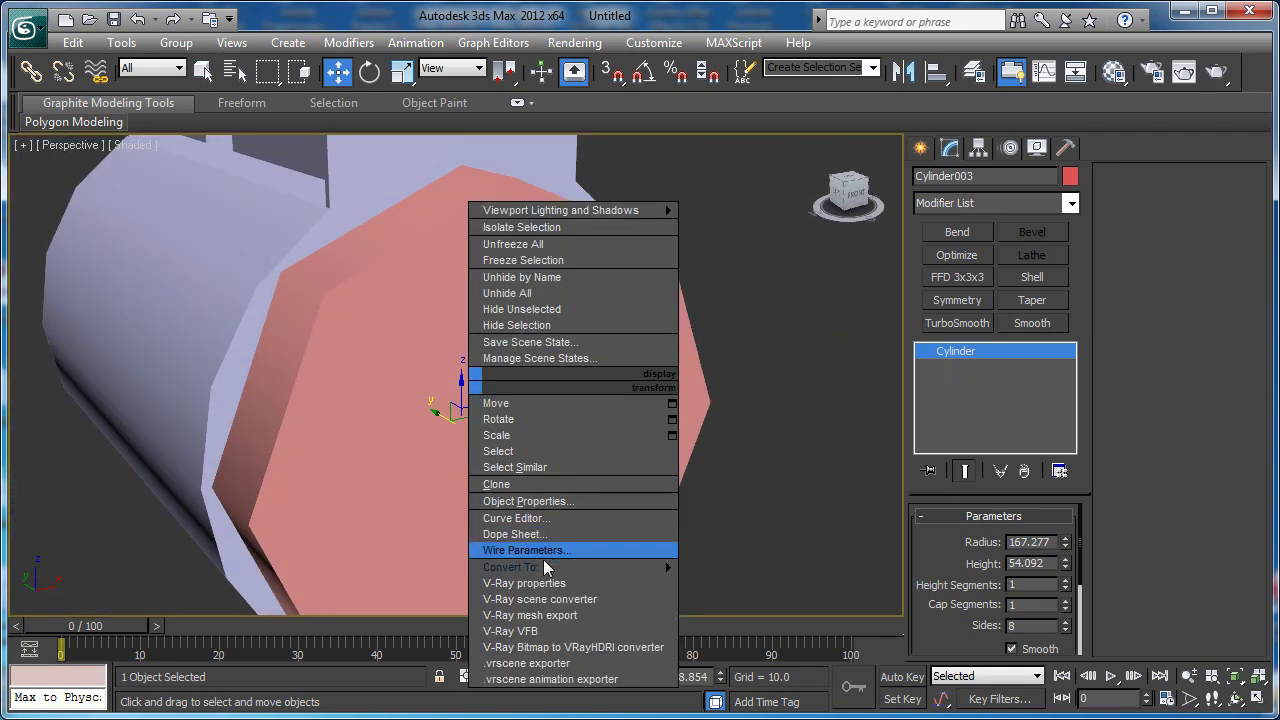
pyautogui.moveTo(615, 568)
pyautogui.click(709, 583)
pyautogui.moveTo(655, 512)
pyautogui.mouseDown(button='middle')
pyautogui.moveTo(651, 526)
pyautogui.moveTo(741, 489)
pyautogui.moveTo(734, 405)
pyautogui.moveTo(651, 472)
pyautogui.moveTo(643, 515)
pyautogui.moveTo(650, 465)
pyautogui.moveTo(689, 457)
pyautogui.moveTo(671, 480)
pyautogui.moveTo(627, 478)
pyautogui.mouseUp(button='middle')
pyautogui.scroll(-3, 652, 524)
pyautogui.press('F4')
pyautogui.hotkey('ctrl', 'z')
# - In the Front view, draw a 32-sided cylinder at the octagon's centre with a radius of about 89 and height of about 54
pyautogui.press('f')
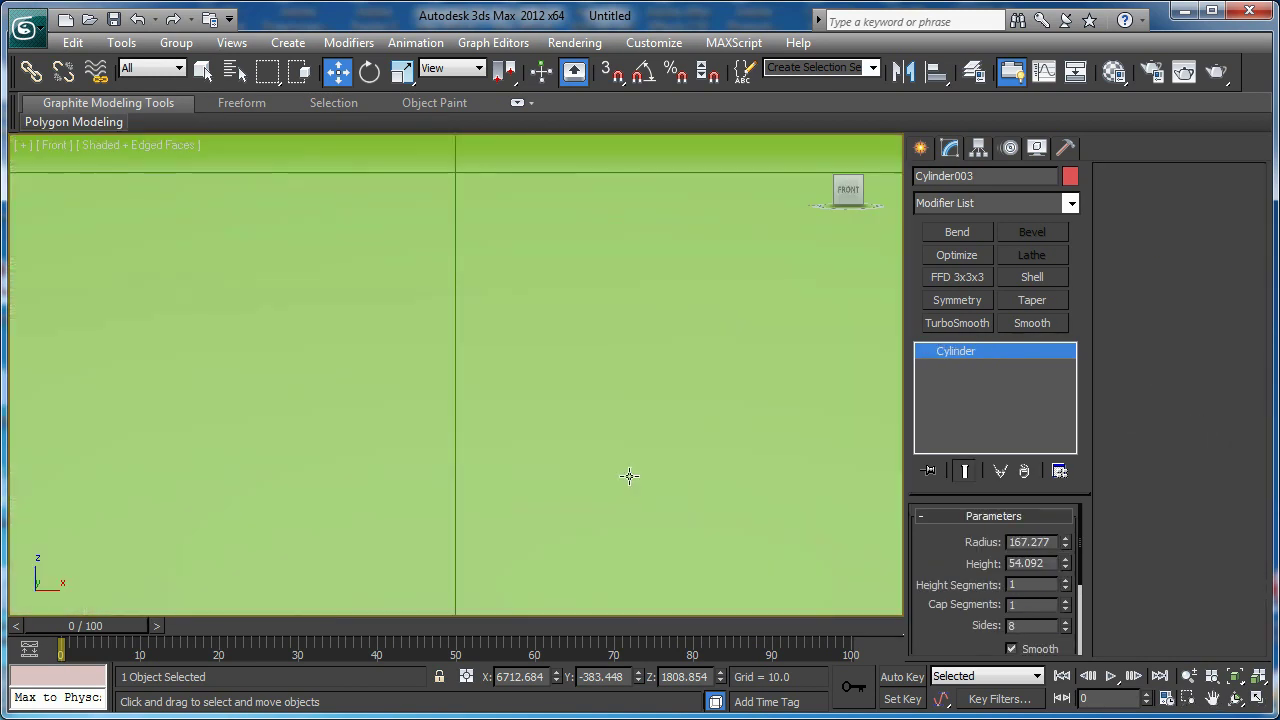
pyautogui.press('z')
pyautogui.scroll(2, 634, 471)
pyautogui.click(922, 150)
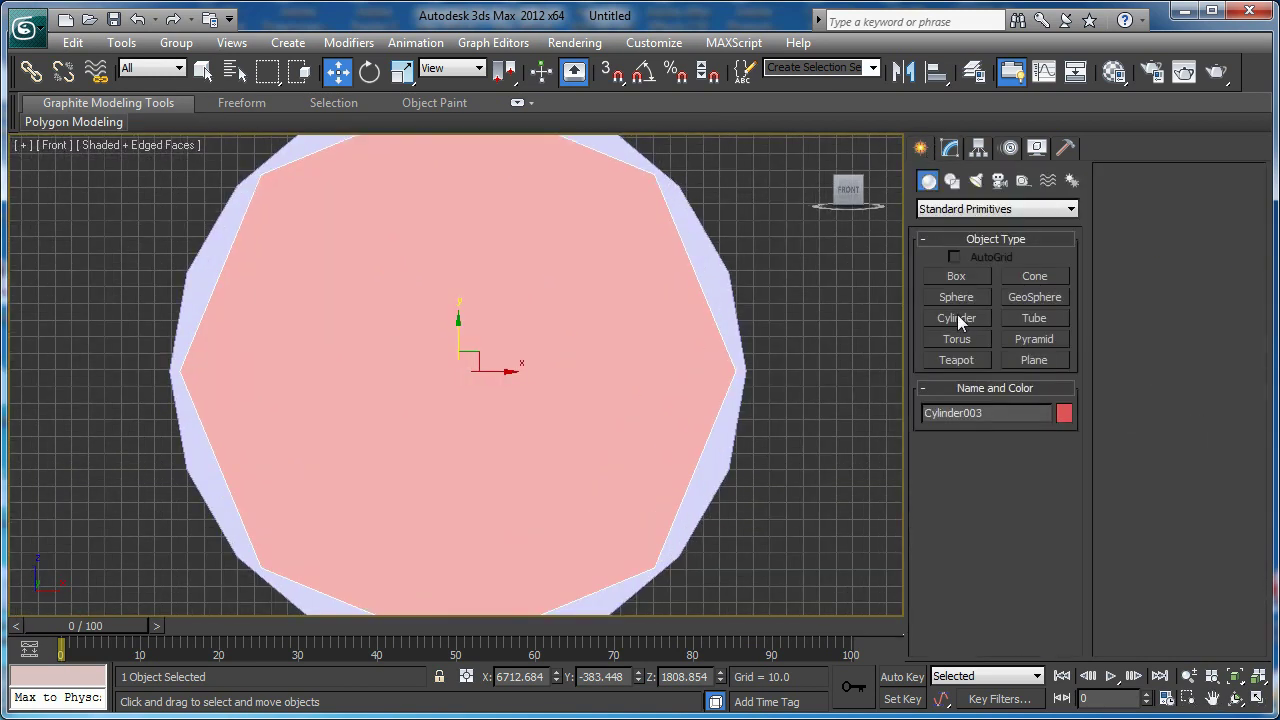
pyautogui.click(957, 317)
pyautogui.scroll(-2, 541, 383)
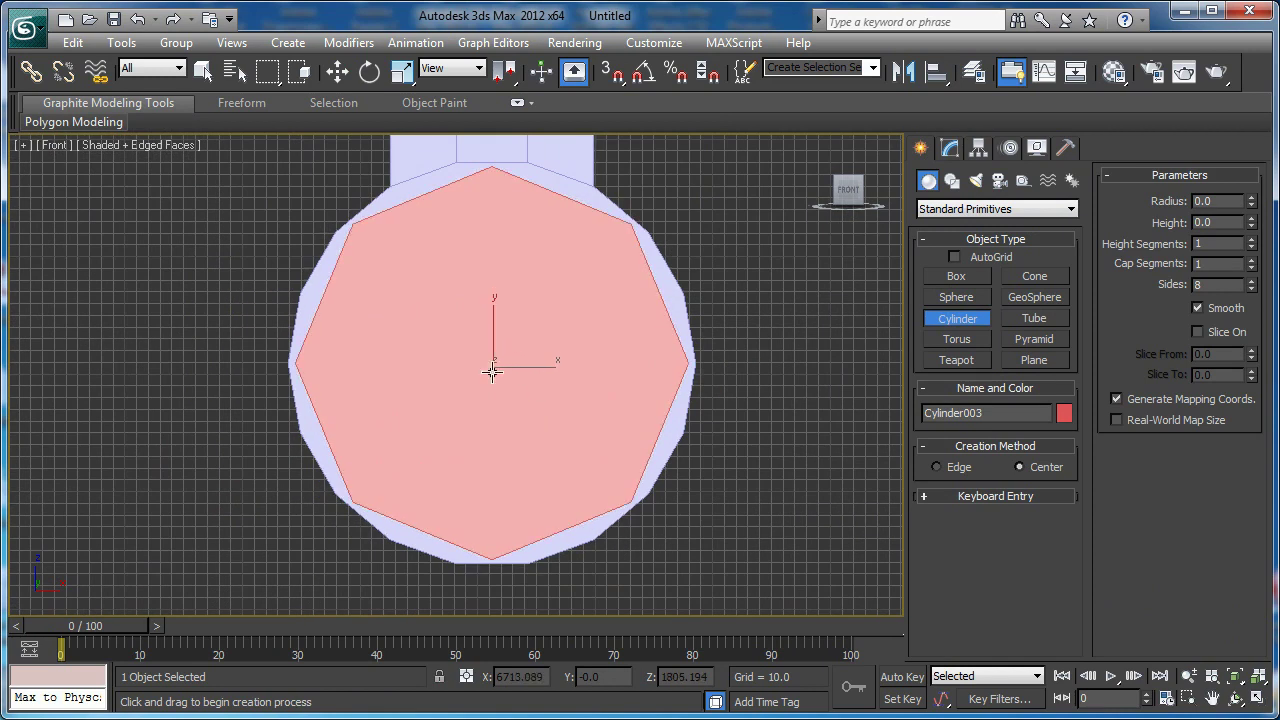
pyautogui.moveTo(492, 367); pyautogui.dragTo(496, 467)
pyautogui.press('F3')
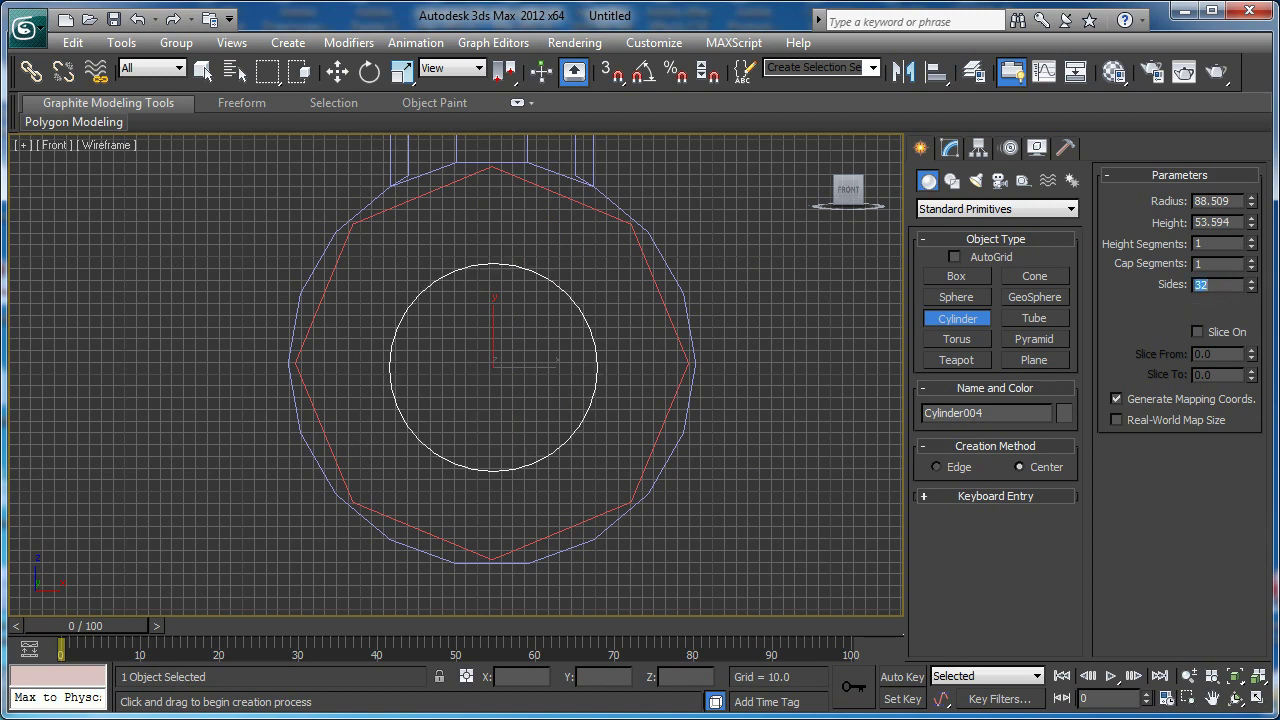
pyautogui.rightClick(672, 298)
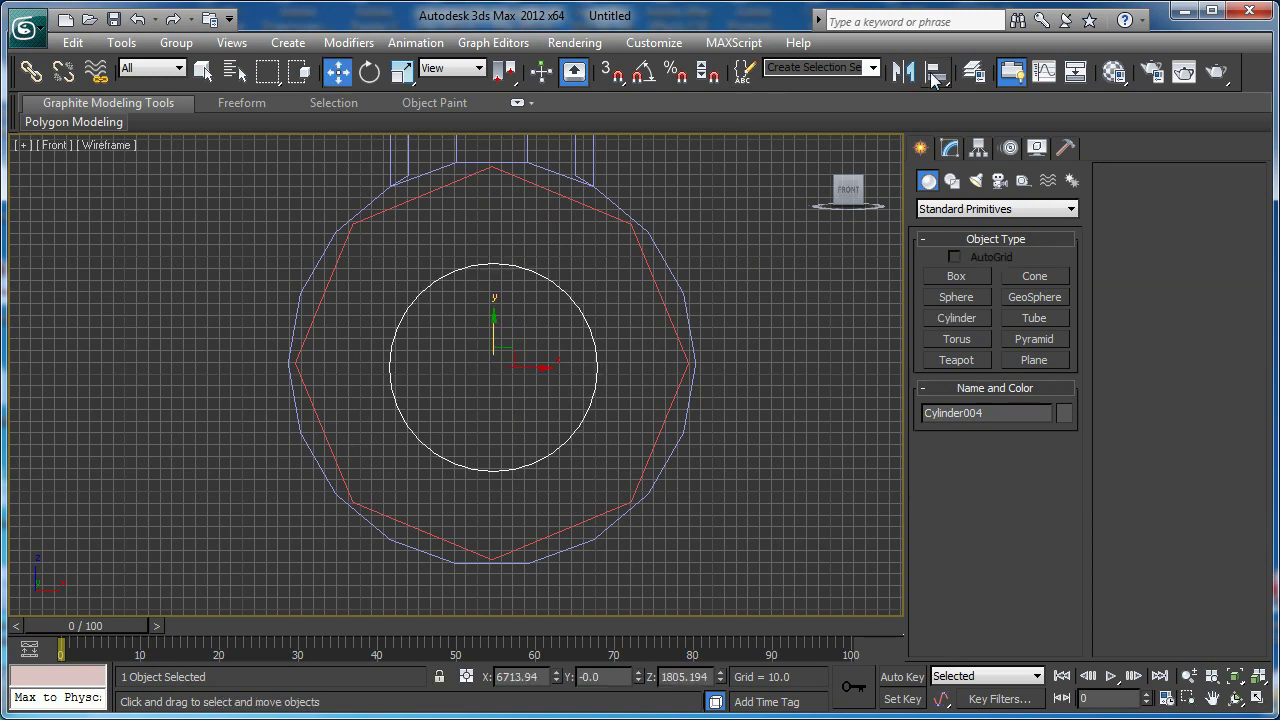
# - Align the small cylinder's pivot point to the eight-sided cylinder's pivot point in X, Y and Z position
pyautogui.click(933, 72)
pyautogui.click(648, 263)
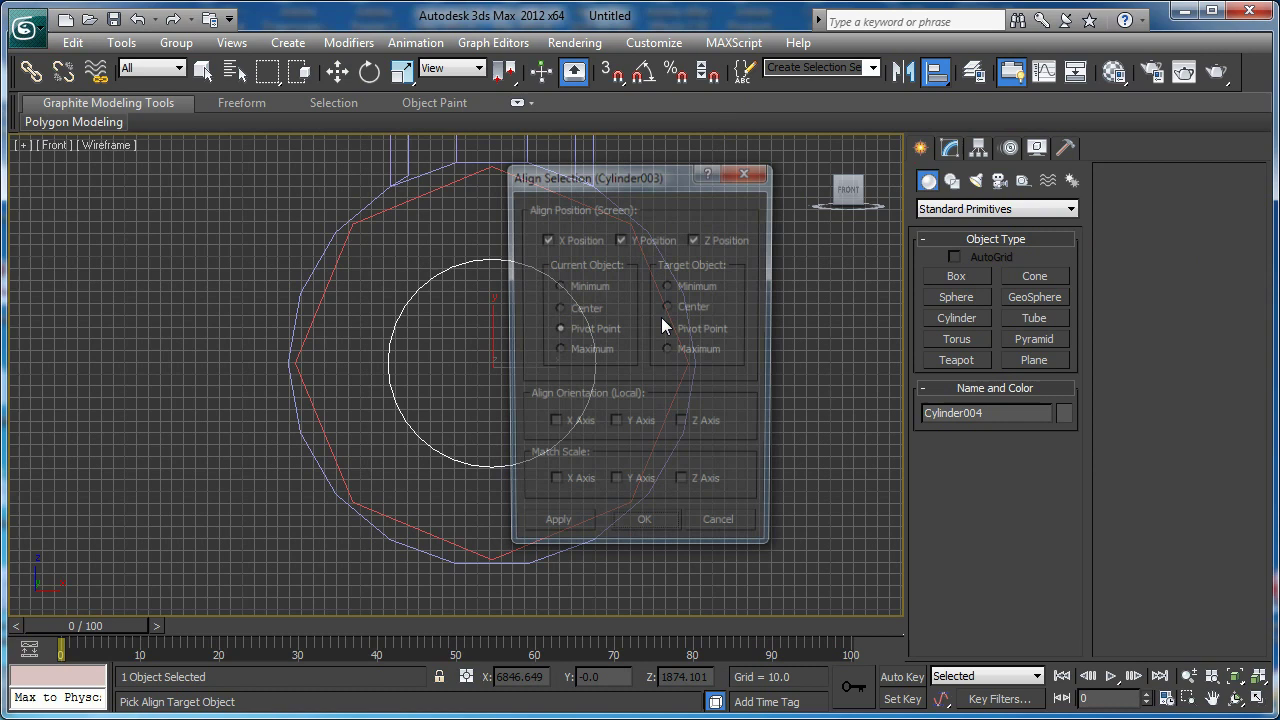
pyautogui.click(654, 530)
pyautogui.press('p')
pyautogui.keyDown('alt'); pyautogui.moveTo(645, 476); pyautogui.dragTo(779, 537, button='middle'); pyautogui.keyUp('alt')
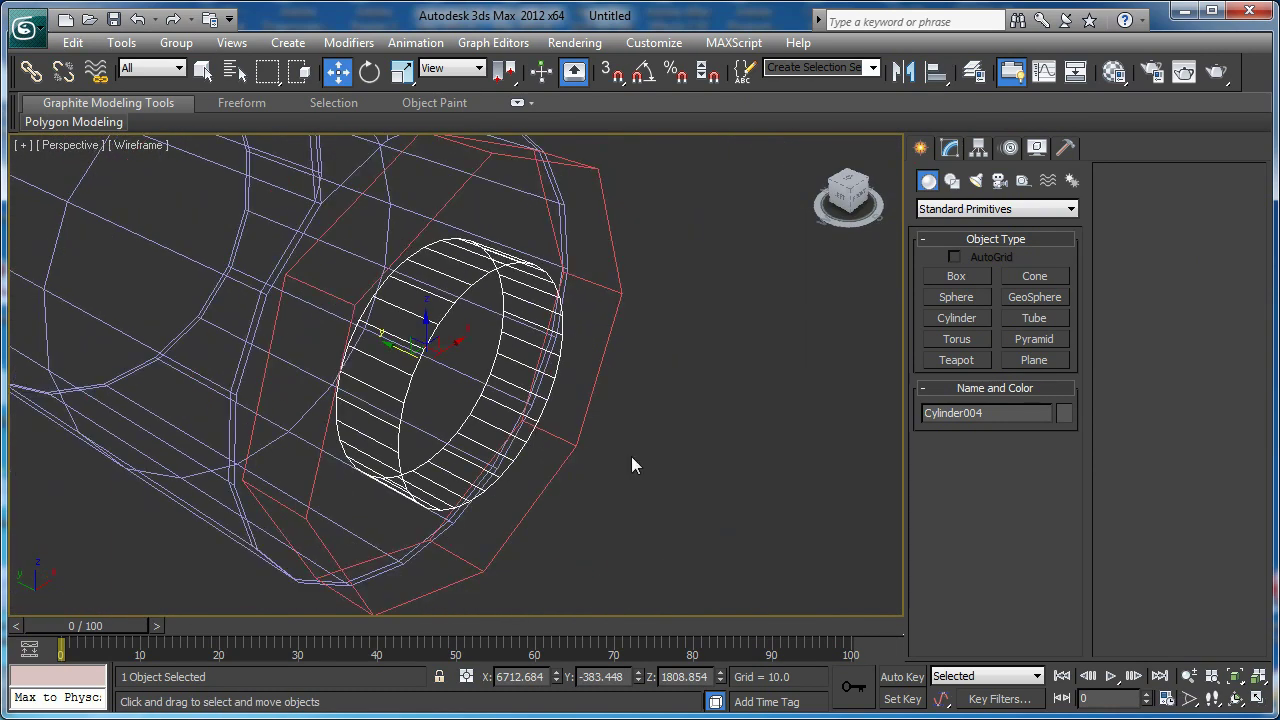
pyautogui.press('F3')
pyautogui.moveTo(457, 355)
pyautogui.keyDown('alt'); pyautogui.mouseDown(button='middle')
pyautogui.moveTo(543, 345)
pyautogui.moveTo(492, 397)
pyautogui.mouseUp(button='middle'); pyautogui.keyUp('alt')
# - In the wireframe Top view, increase the small cylinder's height to about 101 so it extends past the eight-sided cylinder
pyautogui.press('t')
pyautogui.press('z')
pyautogui.press('F3')
pyautogui.scroll(-2, 492, 397)
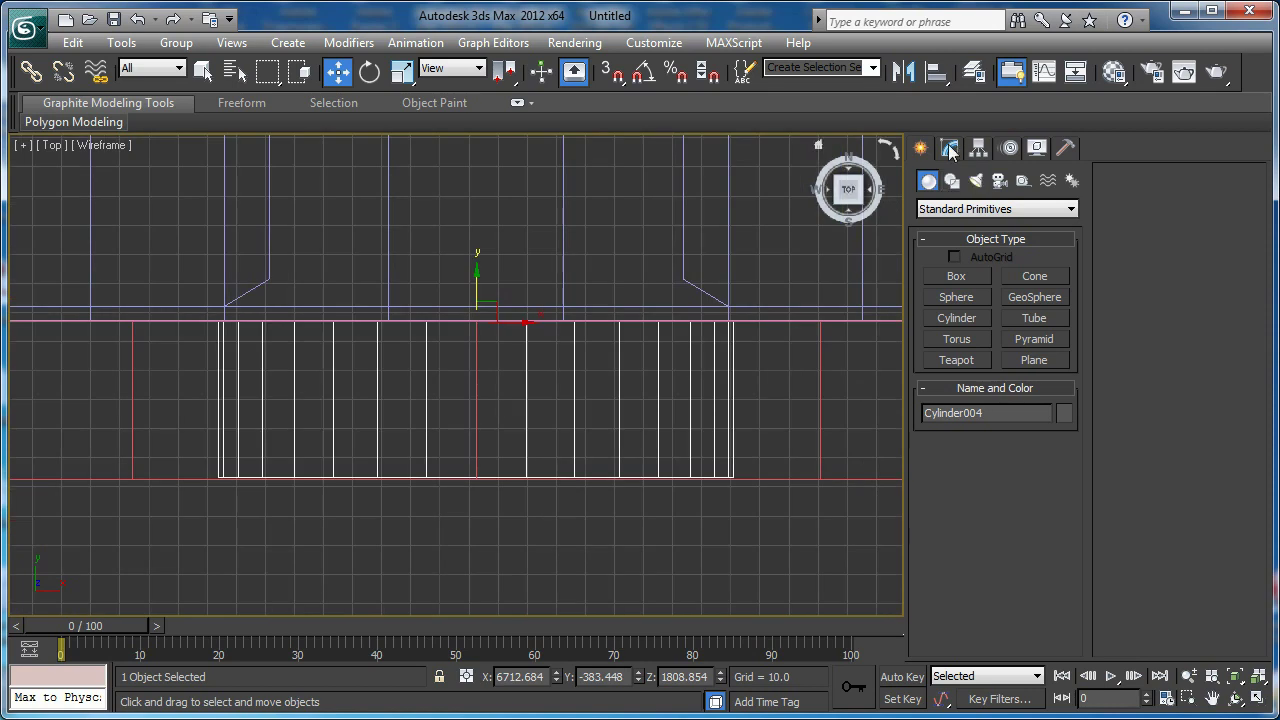
pyautogui.click(950, 148)
pyautogui.moveTo(757, 406); pyautogui.dragTo(740, 370, button='middle')
pyautogui.moveTo(1066, 564); pyautogui.dragTo(1071, 493)
pyautogui.scroll(-2, 584, 404)
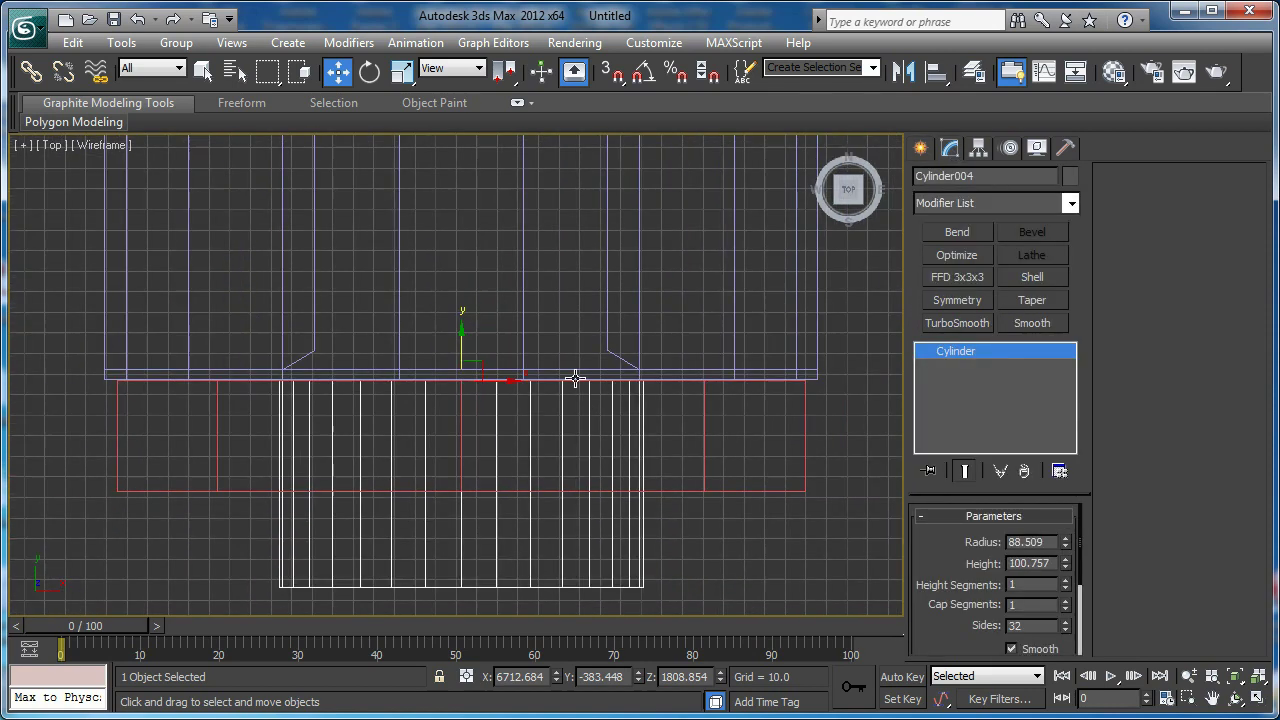
# - Move the small cylinder along Y in the Top view so it passes through the eight-sided cylinder
pyautogui.moveTo(460, 351); pyautogui.dragTo(458, 311)
pyautogui.moveTo(718, 446)
pyautogui.mouseDown(button='middle')
pyautogui.moveTo(670, 438)
pyautogui.moveTo(730, 322)
pyautogui.moveTo(692, 412)
pyautogui.mouseUp(button='middle')
pyautogui.press('p')
pyautogui.scroll(-3, 697, 349)
pyautogui.press('F3')
pyautogui.scroll(-2, 549, 289)
pyautogui.press('F4')
# - Subtract the small cylinder from the eight-sided cylinder with a ProBoolean to cut a round bore through its centre
pyautogui.click(534, 266)
pyautogui.press('F4')
pyautogui.scroll(2, 534, 266)
pyautogui.moveTo(535, 263); pyautogui.dragTo(538, 268, button='middle')
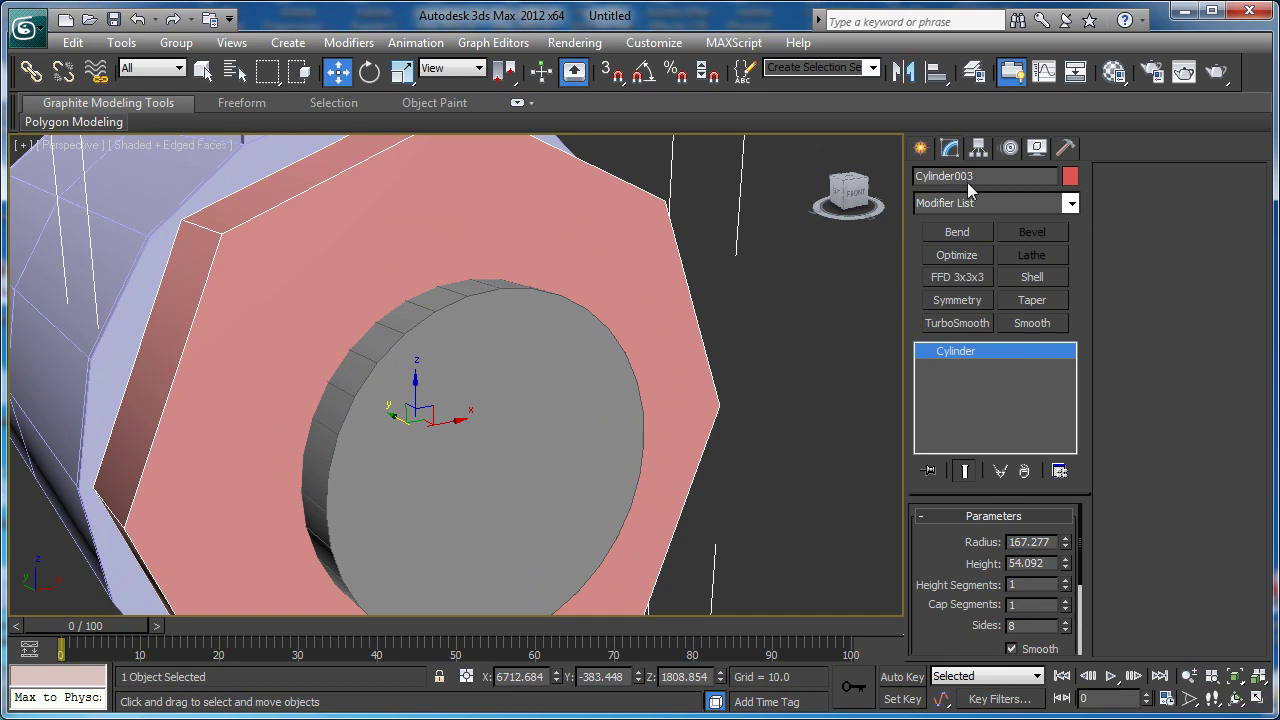
pyautogui.click(922, 150)
pyautogui.click(957, 210)
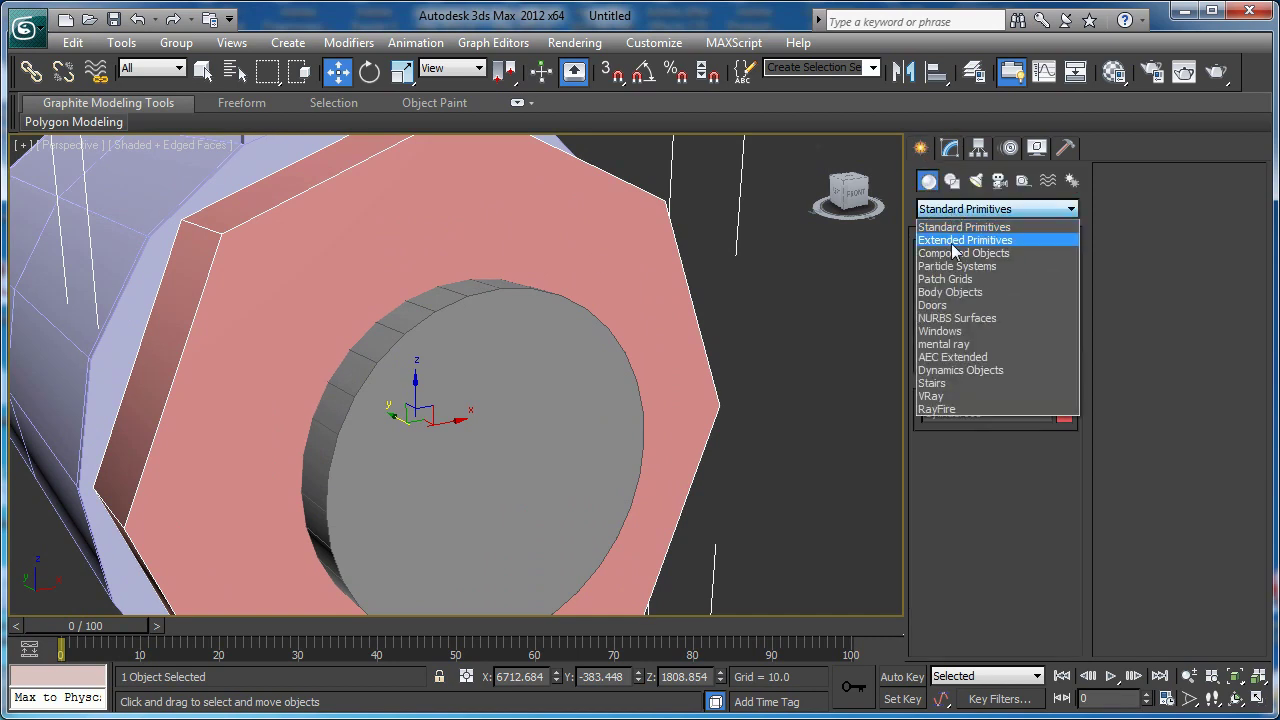
pyautogui.click(955, 254)
pyautogui.scroll(-3, 688, 292)
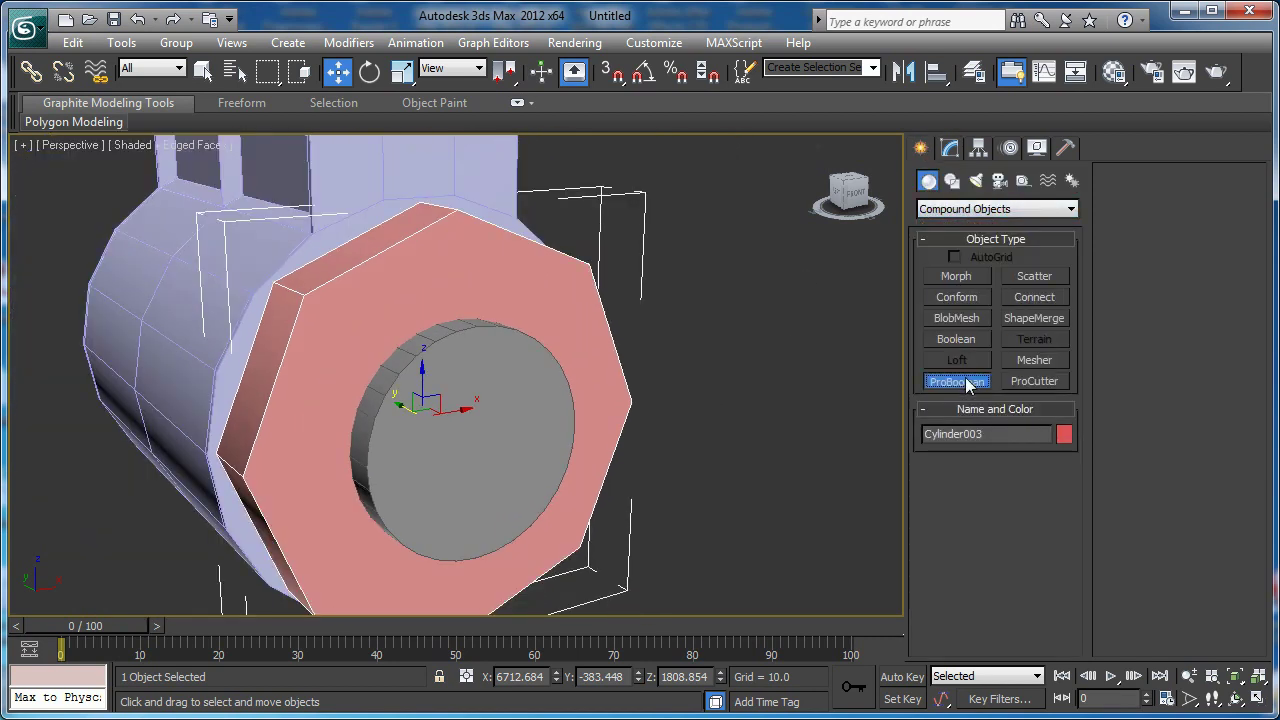
pyautogui.click(960, 380)
pyautogui.keyDown('alt'); pyautogui.moveTo(615, 377); pyautogui.dragTo(584, 405, button='middle'); pyautogui.keyUp('alt')
pyautogui.scroll(2, 660, 422)
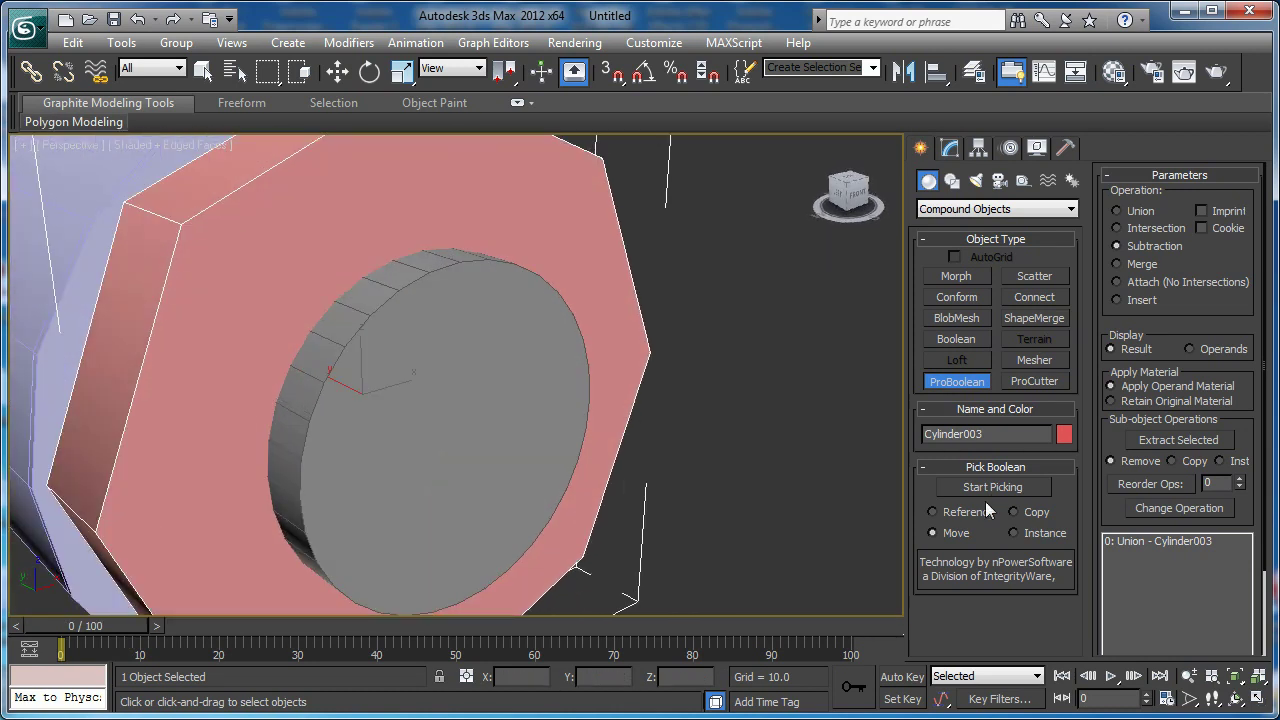
pyautogui.click(580, 363)
pyautogui.keyDown('alt'); pyautogui.moveTo(580, 357); pyautogui.dragTo(501, 382, button='middle'); pyautogui.keyUp('alt')
pyautogui.press('w')
pyautogui.moveTo(561, 318); pyautogui.dragTo(594, 420, button='middle')
pyautogui.scroll(-2, 569, 432)
# - Convert the bored eight-sided cylinder to an editable poly
pyautogui.rightClick(594, 420)
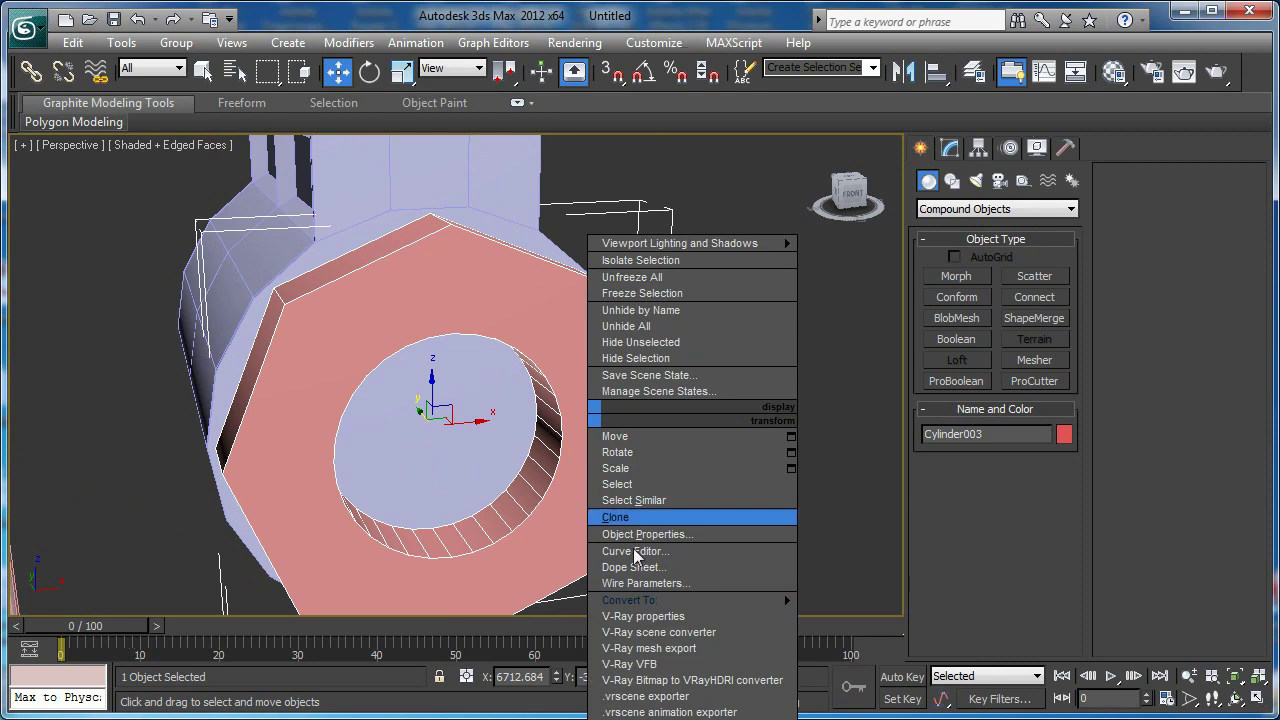
pyautogui.moveTo(646, 608)
pyautogui.click(855, 616)
pyautogui.press('F4')
pyautogui.keyDown('alt'); pyautogui.moveTo(606, 508); pyautogui.dragTo(675, 482, button='middle'); pyautogui.keyUp('alt')
pyautogui.press('F4')
# - Connect the ring of edges on the octagon's outer sides with 1 segment, pinch 0 and slide 88, near the front rim
pyautogui.press('2')
pyautogui.click(348, 318)
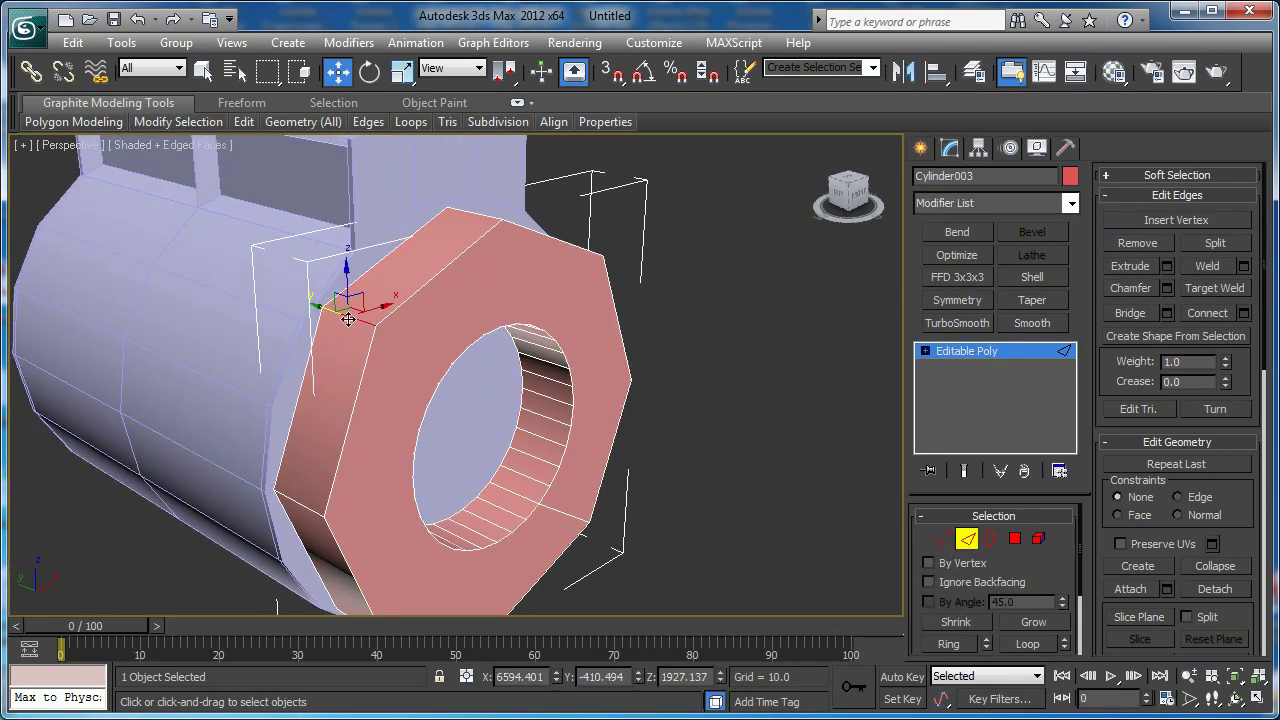
pyautogui.moveTo(399, 362); pyautogui.dragTo(475, 385, button='middle')
pyautogui.scroll(2, 475, 385)
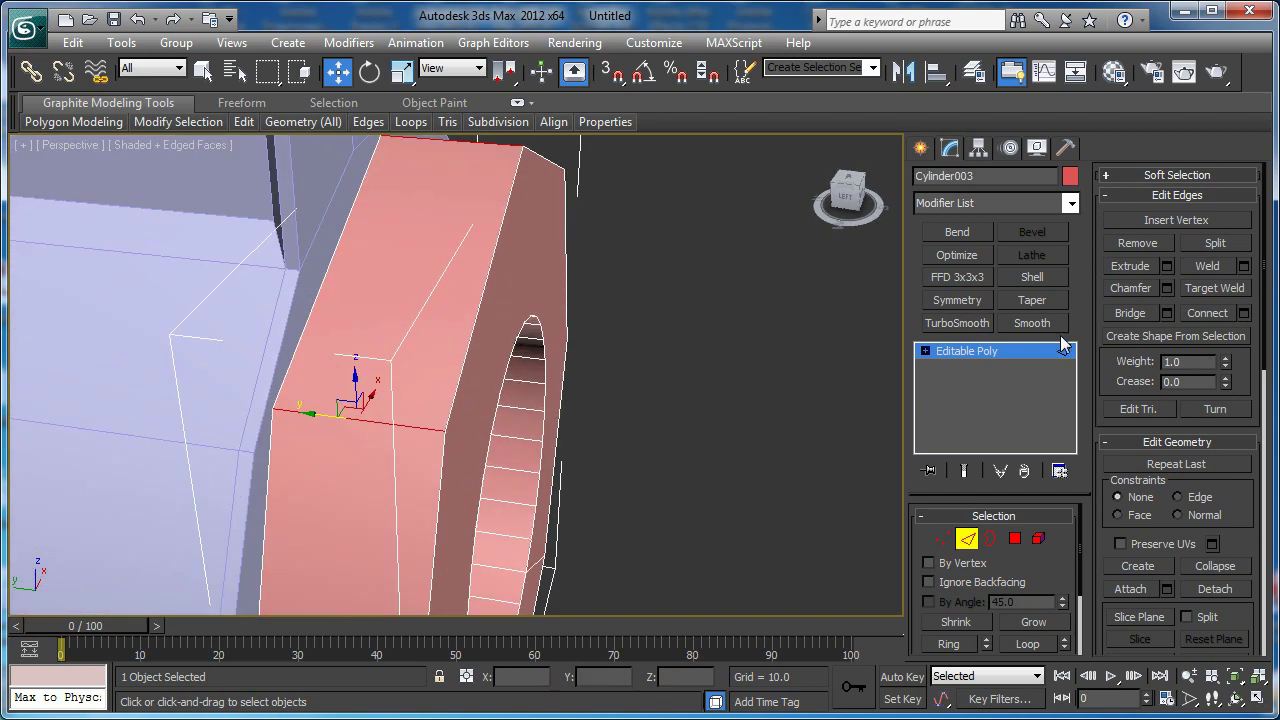
pyautogui.click(1244, 314)
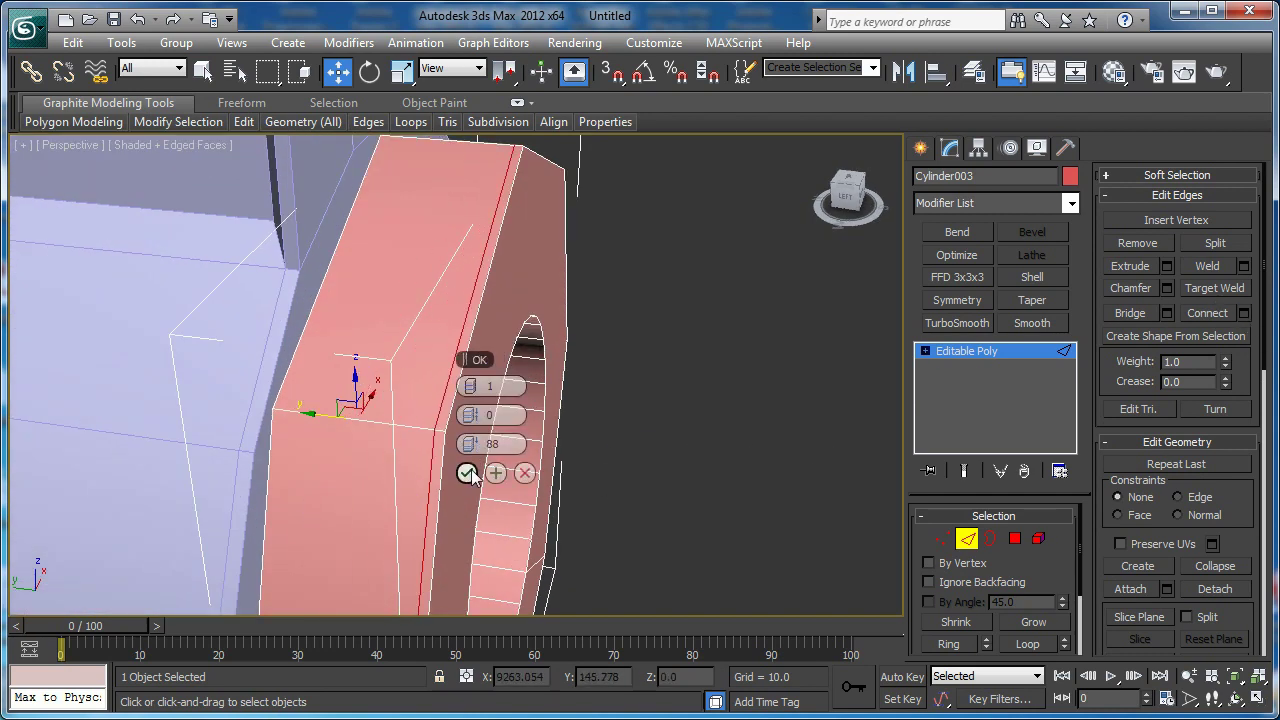
pyautogui.click(468, 473)
pyautogui.scroll(-3, 429, 483)
pyautogui.keyDown('alt'); pyautogui.moveTo(429, 483); pyautogui.dragTo(399, 485, button='middle'); pyautogui.keyUp('alt')
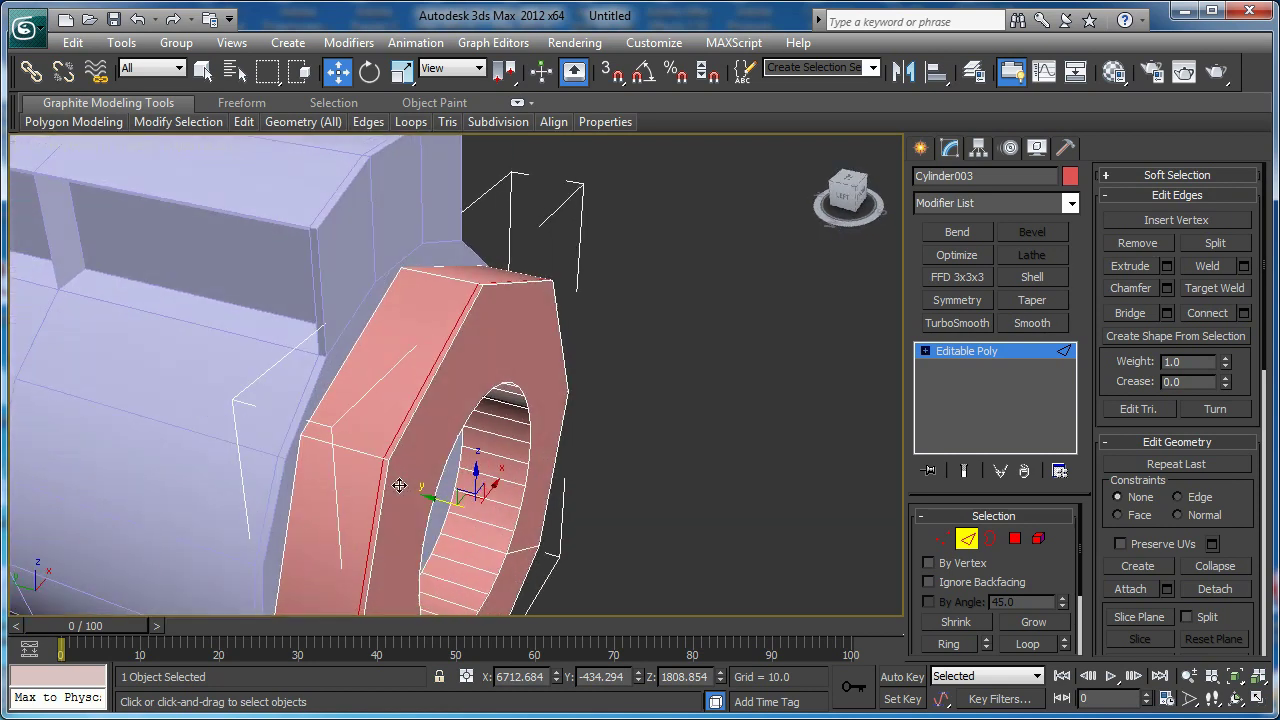
# - Select four alternate narrow polygons along the octagon's front rim
pyautogui.scroll(3, 399, 485)
pyautogui.press('4')
pyautogui.click(428, 394)
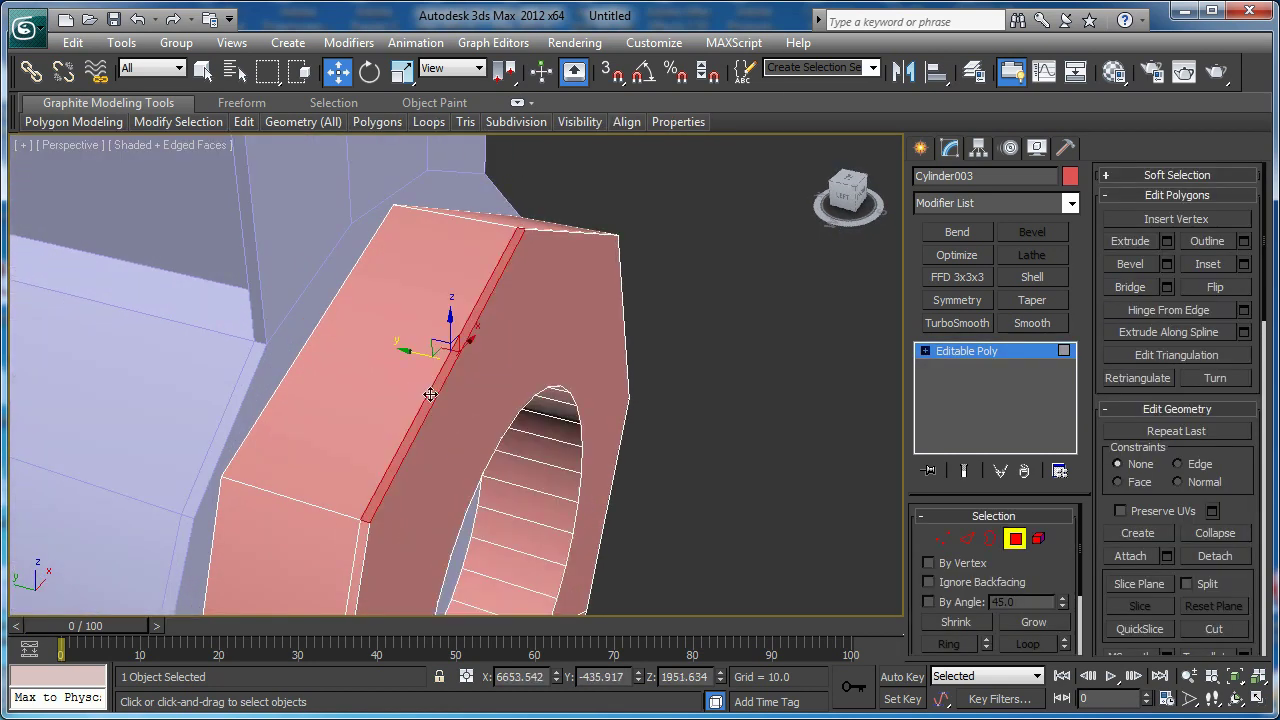
pyautogui.keyDown('alt'); pyautogui.moveTo(431, 394); pyautogui.dragTo(538, 310, button='middle'); pyautogui.keyUp('alt')
pyautogui.scroll(-3, 538, 310)
pyautogui.keyDown('alt'); pyautogui.moveTo(690, 430); pyautogui.dragTo(560, 323, button='middle'); pyautogui.keyUp('alt')
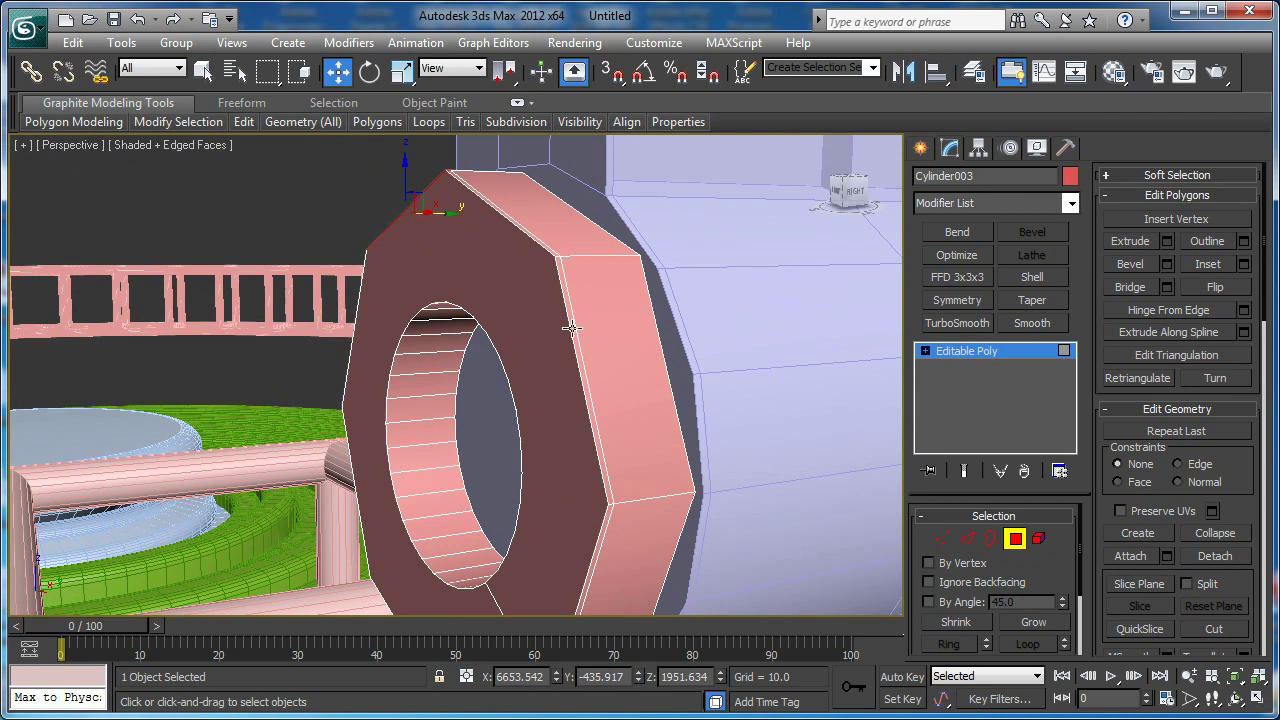
pyautogui.keyDown('alt'); pyautogui.moveTo(573, 460); pyautogui.dragTo(558, 336, button='middle'); pyautogui.keyUp('alt')
pyautogui.click(540, 348)
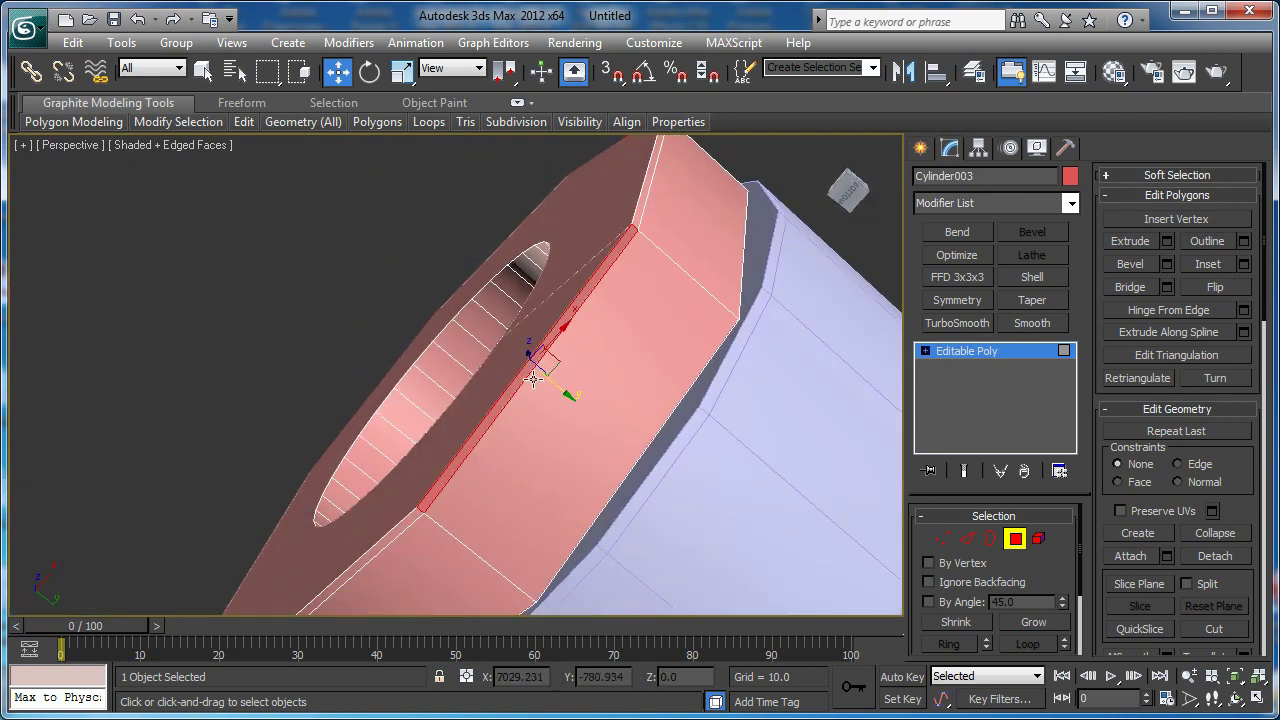
pyautogui.press('z')
pyautogui.keyDown('ctrl'); pyautogui.click(150, 248); pyautogui.keyUp('ctrl')
pyautogui.keyDown('alt'); pyautogui.moveTo(150, 248); pyautogui.dragTo(420, 322, button='middle'); pyautogui.keyUp('alt')
pyautogui.scroll(-5, 331, 325)
pyautogui.scroll(3, 417, 294)
# - Extrude the four selected rim polygons outward to form long flat flaps around the octagon
pyautogui.click(1167, 241)
pyautogui.scroll(-4, 345, 299)
pyautogui.moveTo(466, 416); pyautogui.dragTo(1177, 395)
pyautogui.keyDown('alt'); pyautogui.moveTo(830, 392); pyautogui.dragTo(560, 359, button='middle'); pyautogui.keyUp('alt')
pyautogui.click(468, 445)
pyautogui.keyDown('alt'); pyautogui.moveTo(470, 448); pyautogui.dragTo(310, 566, button='middle'); pyautogui.keyUp('alt')
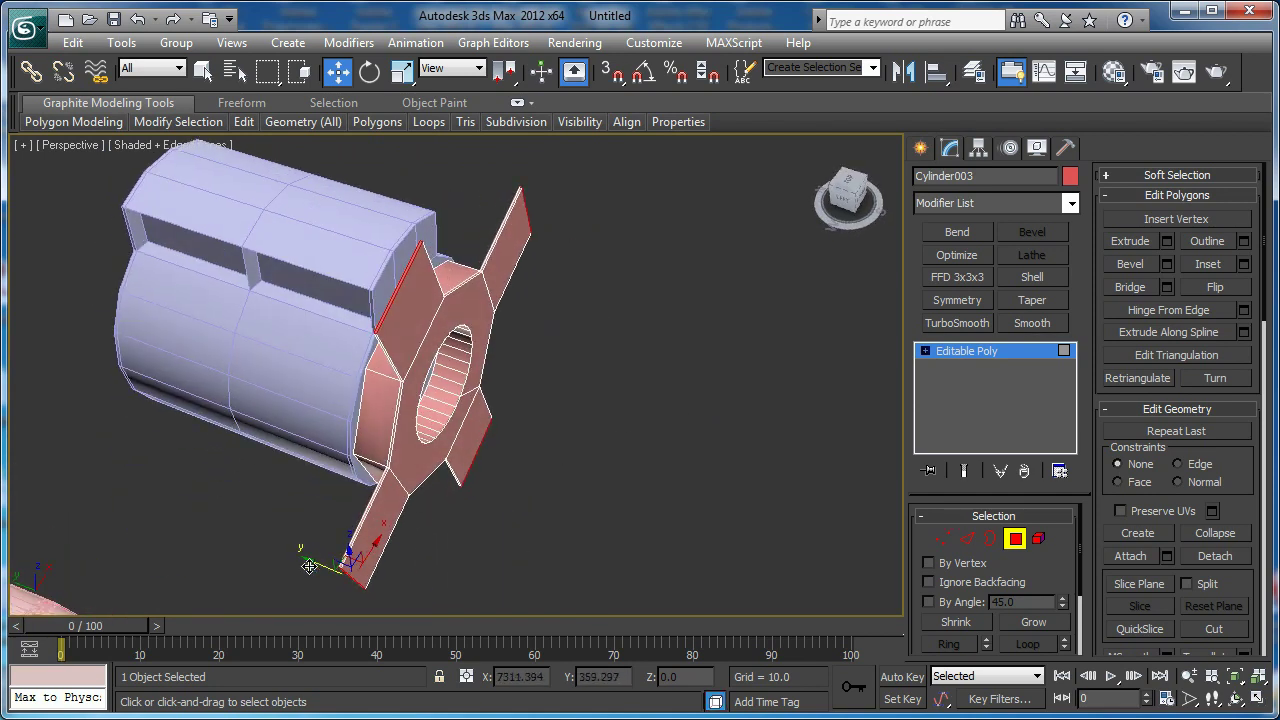
# - Move the four flap end faces forward along Y and scale them up so the flaps flare out
pyautogui.moveTo(317, 566); pyautogui.dragTo(412, 562)
pyautogui.keyDown('alt'); pyautogui.moveTo(424, 550); pyautogui.dragTo(428, 495, button='middle'); pyautogui.keyUp('alt')
pyautogui.press('r')
pyautogui.moveTo(396, 543); pyautogui.dragTo(415, 481)
pyautogui.moveTo(428, 473)
pyautogui.keyDown('alt'); pyautogui.mouseDown(button='middle')
pyautogui.moveTo(474, 440)
pyautogui.moveTo(466, 403)
pyautogui.moveTo(404, 463)
pyautogui.moveTo(423, 469)
pyautogui.mouseUp(button='middle'); pyautogui.keyUp('alt')
pyautogui.keyDown('alt'); pyautogui.moveTo(387, 514); pyautogui.dragTo(309, 572, button='middle'); pyautogui.keyUp('alt')
pyautogui.press('t')
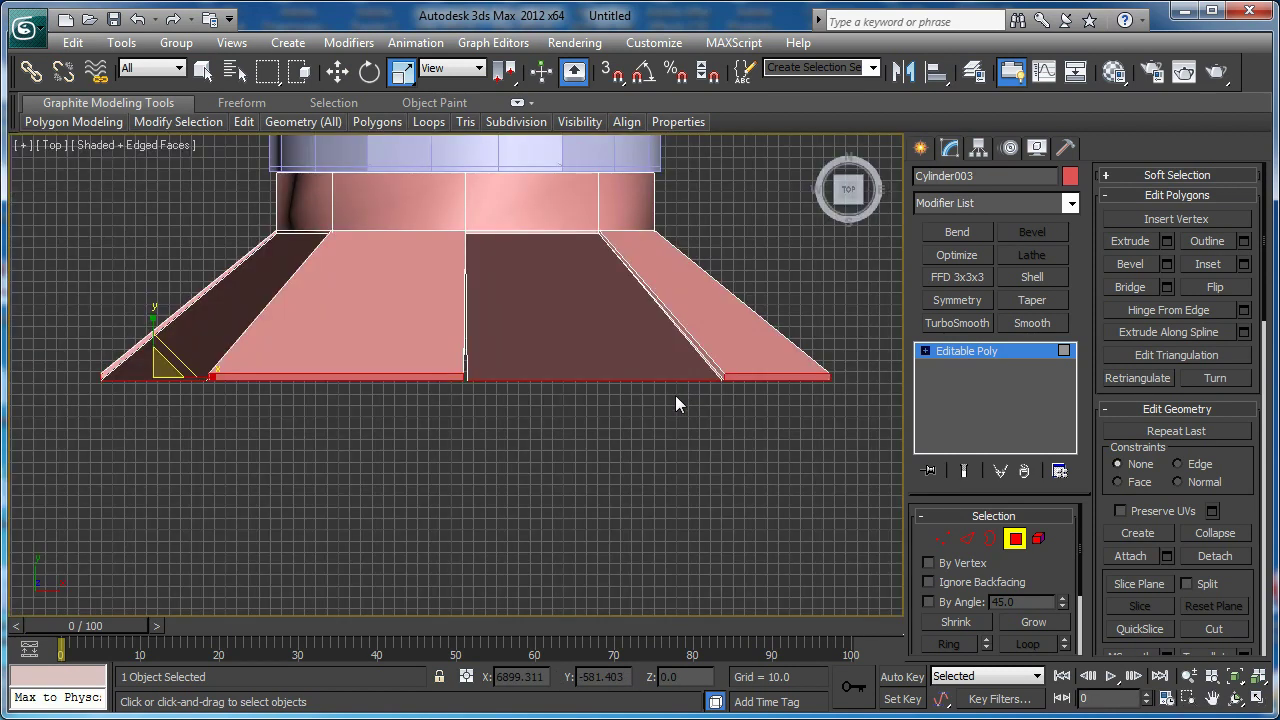
pyautogui.moveTo(236, 346); pyautogui.dragTo(238, 368)
pyautogui.scroll(-2, 724, 534)
# - Select the flaps' outer end vertices, scale them down uniformly toward the centre and leave vertex editing
pyautogui.press('1')
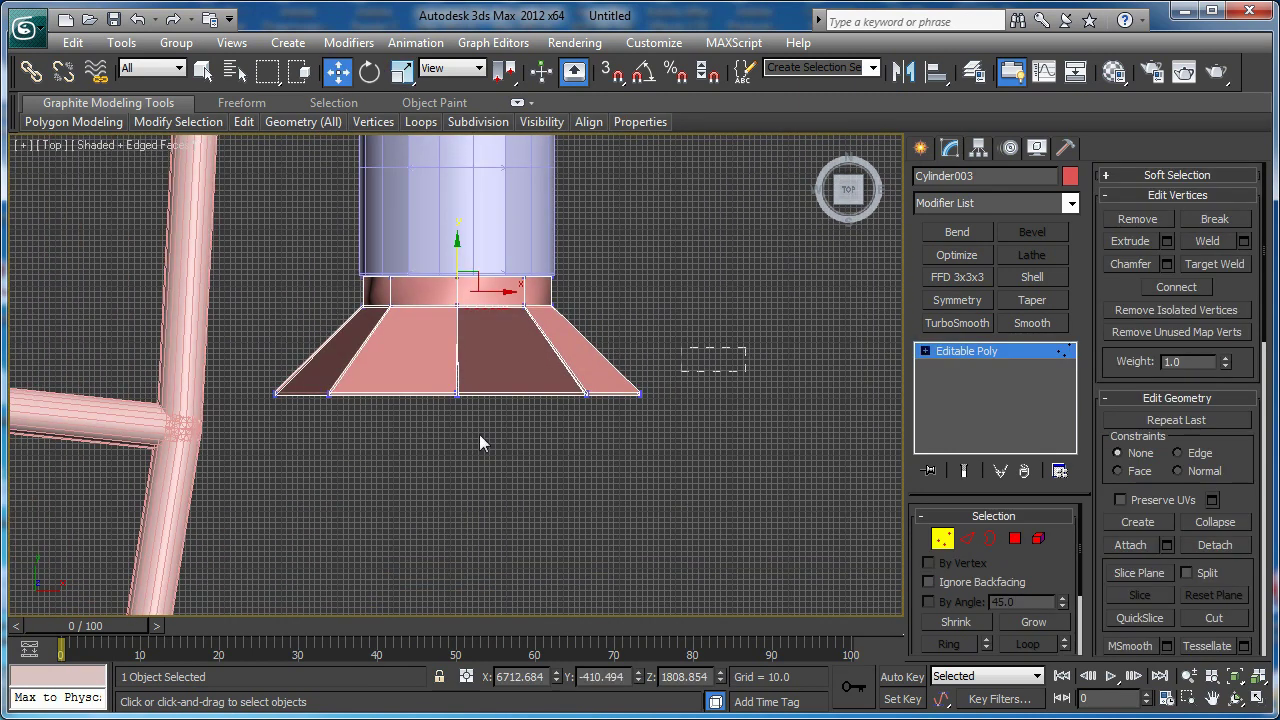
pyautogui.moveTo(525, 487); pyautogui.dragTo(463, 391, button='middle')
pyautogui.press('p')
pyautogui.press('z')
pyautogui.press('r')
pyautogui.press('r')
pyautogui.scroll(2, 463, 390)
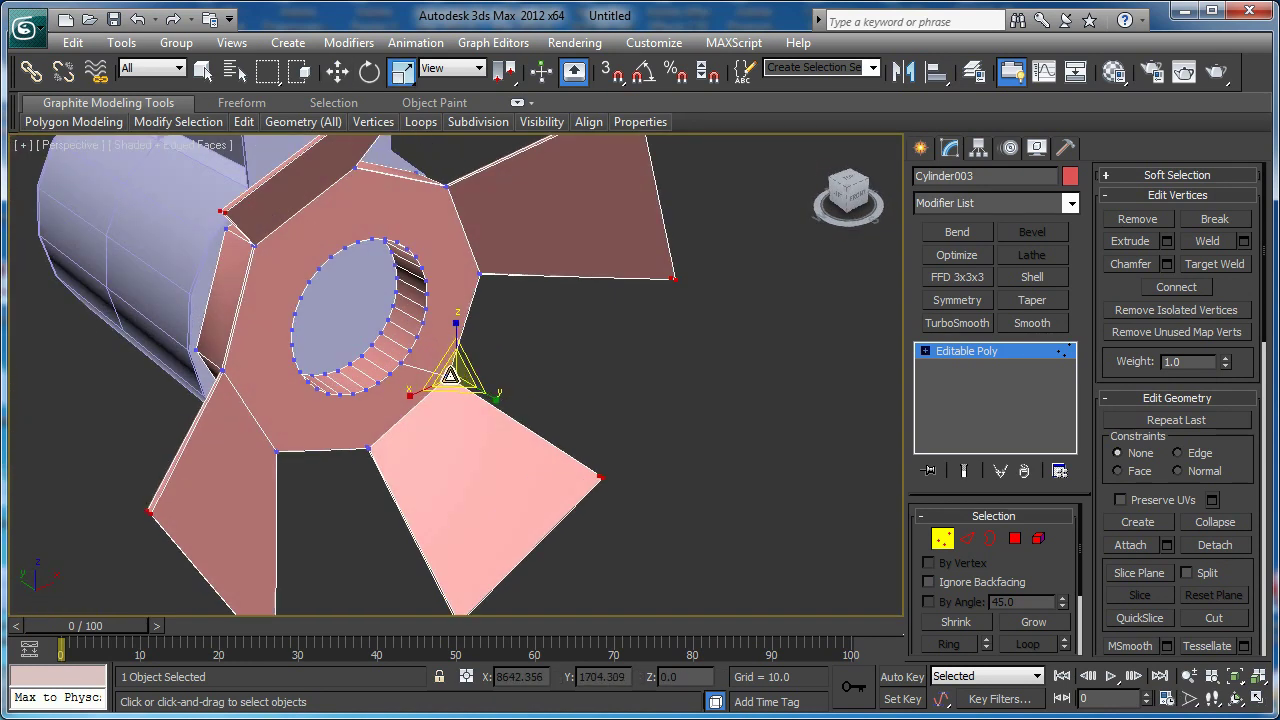
pyautogui.moveTo(453, 373); pyautogui.dragTo(453, 392)
pyautogui.keyDown('alt'); pyautogui.moveTo(453, 392); pyautogui.dragTo(860, 430, button='middle'); pyautogui.keyUp('alt')
pyautogui.click(946, 541)
# - In the Front view, draw a standard sphere at the centre of the octagon's bore, slightly smaller than the hole
pyautogui.press('f')
pyautogui.scroll(3, 523, 405)
pyautogui.moveTo(525, 405)
pyautogui.mouseDown(button='middle')
pyautogui.moveTo(551, 404)
pyautogui.moveTo(537, 387)
pyautogui.mouseUp(button='middle')
pyautogui.scroll(2, 537, 387)
pyautogui.click(920, 147)
pyautogui.moveTo(703, 342); pyautogui.dragTo(662, 337, button='middle')
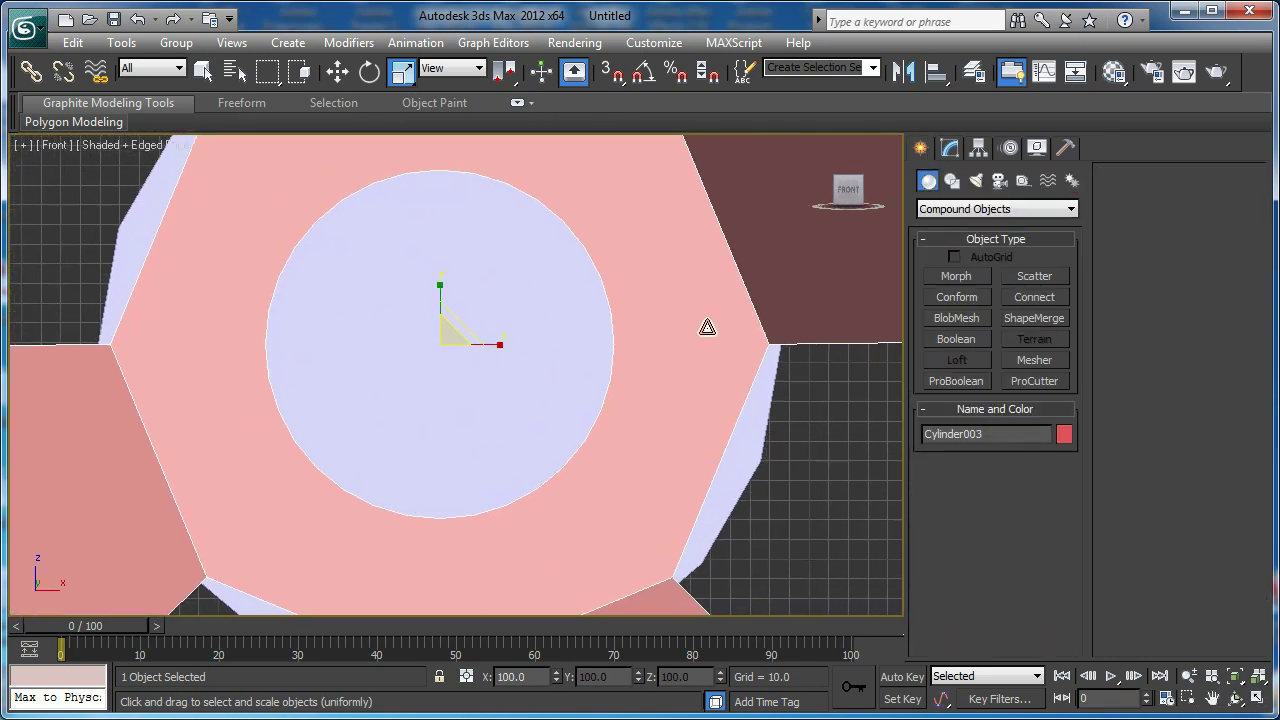
pyautogui.click(940, 210)
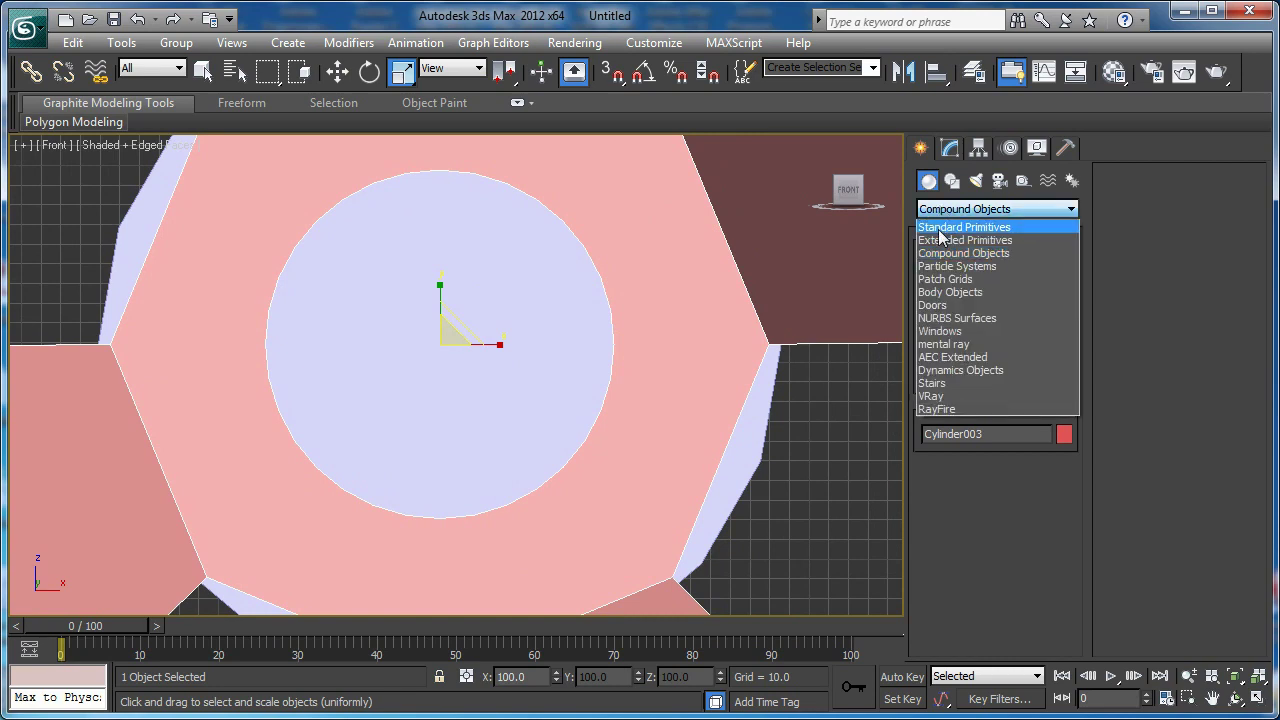
pyautogui.click(940, 227)
pyautogui.moveTo(520, 362); pyautogui.dragTo(552, 392, button='middle')
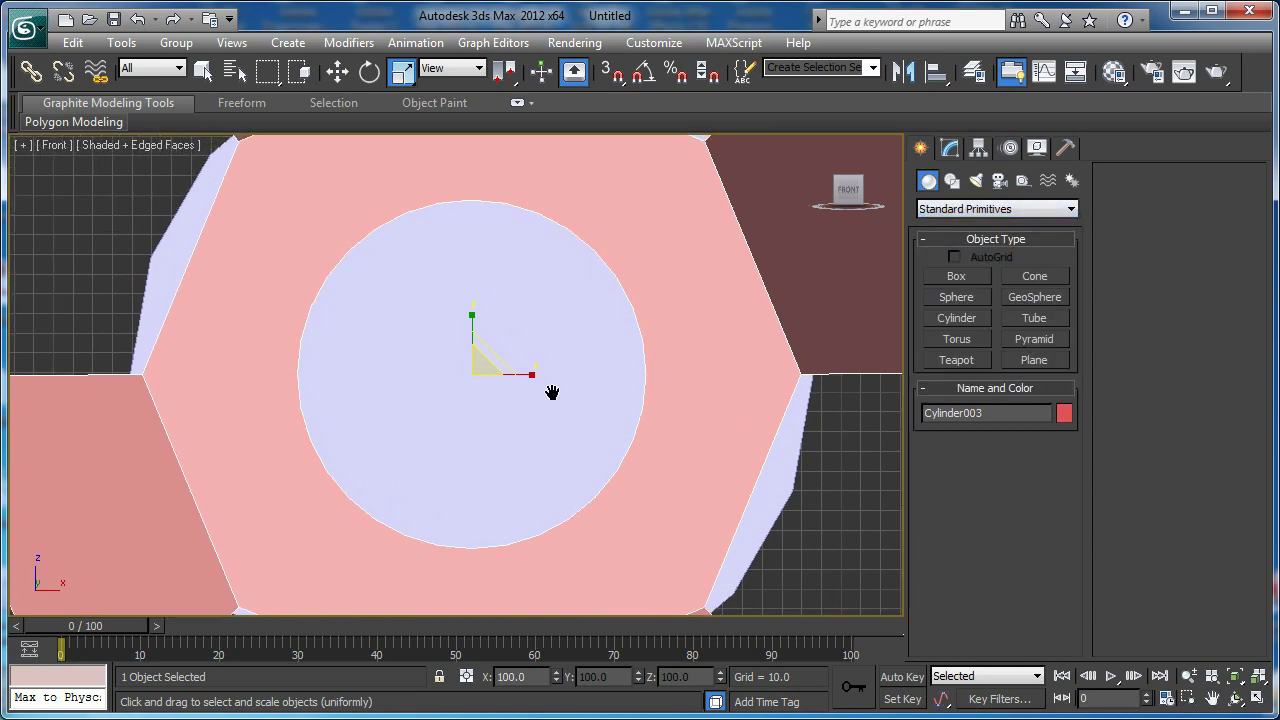
pyautogui.click(963, 300)
pyautogui.scroll(-4, 442, 409)
pyautogui.moveTo(464, 391); pyautogui.dragTo(463, 464)
pyautogui.press('F3')
pyautogui.rightClick(462, 467)
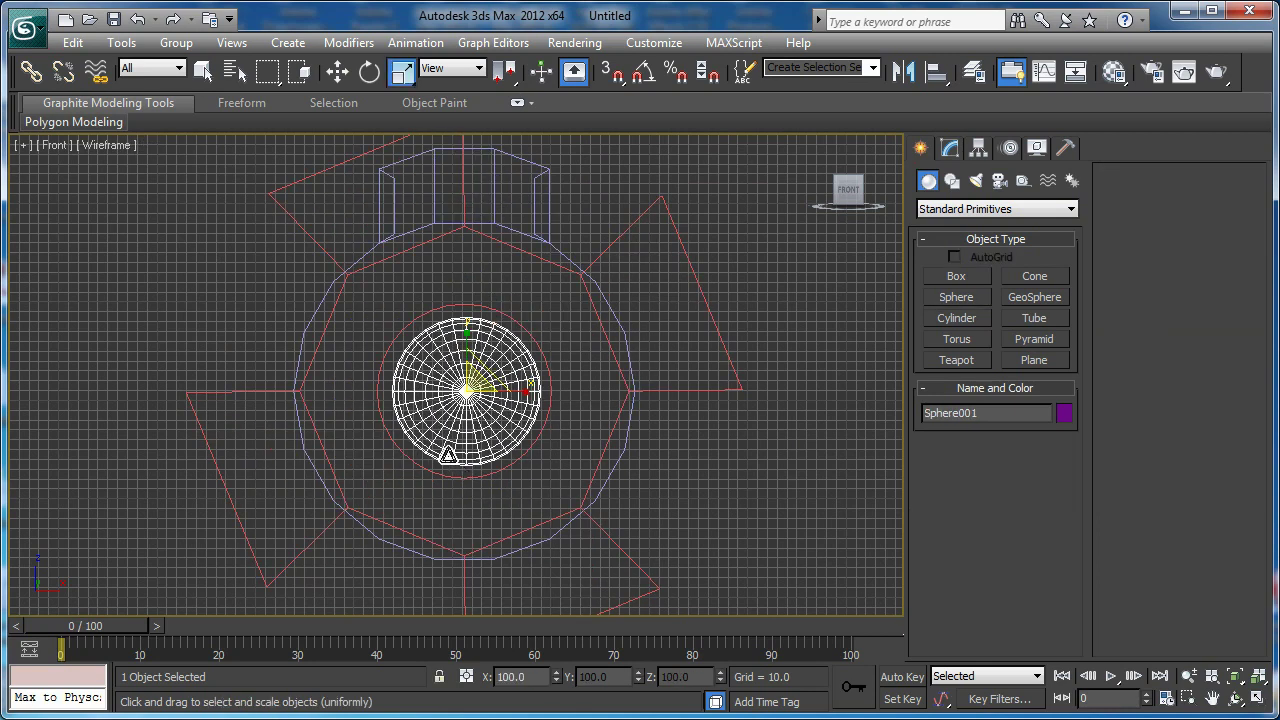
# - Align the sphere to the flapped octagon and move it into place inside the bore
pyautogui.moveTo(453, 445); pyautogui.dragTo(525, 457, button='middle')
pyautogui.click(936, 72)
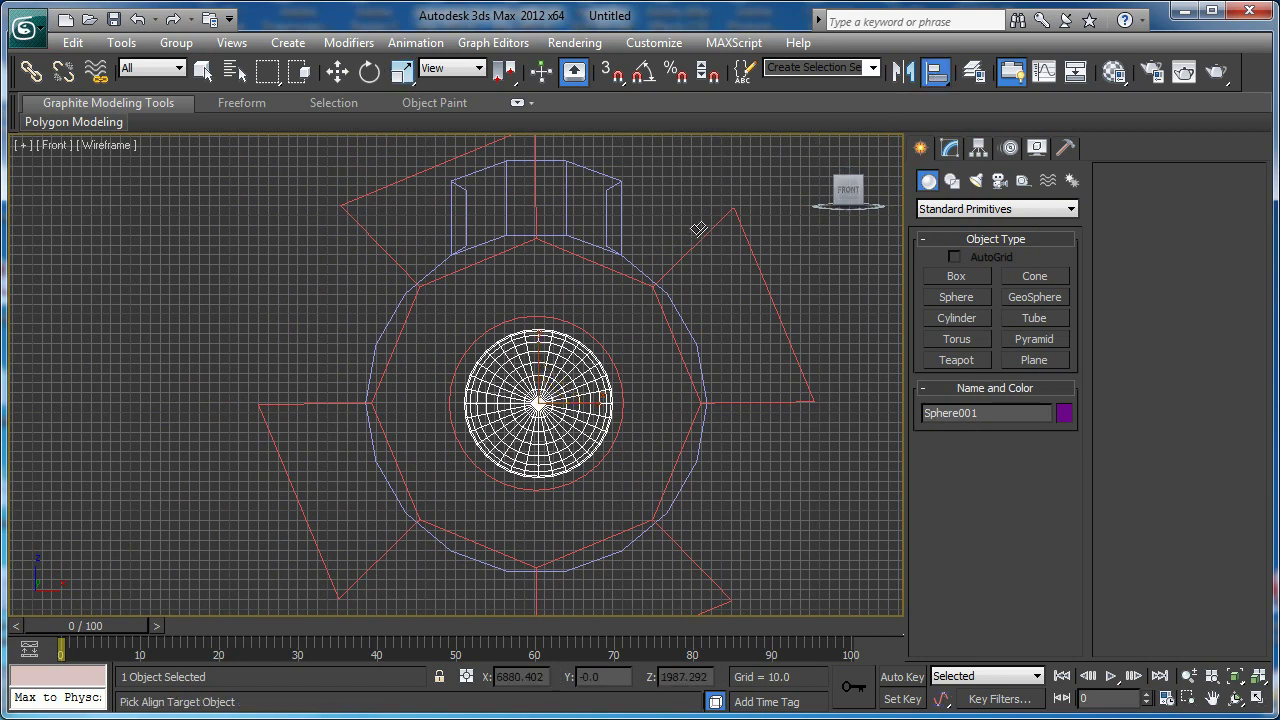
pyautogui.click(703, 245)
pyautogui.click(649, 533)
pyautogui.press('w')
pyautogui.moveTo(634, 454)
pyautogui.mouseDown(button='middle')
pyautogui.moveTo(568, 473)
pyautogui.moveTo(694, 496)
pyautogui.moveTo(606, 449)
pyautogui.moveTo(523, 432)
pyautogui.moveTo(535, 447)
pyautogui.mouseUp(button='middle')
pyautogui.press('p')
pyautogui.press('F3')
pyautogui.keyDown('alt'); pyautogui.moveTo(418, 357); pyautogui.dragTo(389, 391, button='middle'); pyautogui.keyUp('alt')
pyautogui.keyDown('ctrl'); pyautogui.click(366, 337); pyautogui.keyUp('ctrl')
pyautogui.scroll(3, 520, 456)
pyautogui.moveTo(510, 432); pyautogui.dragTo(377, 385)
pyautogui.keyDown('alt'); pyautogui.moveTo(377, 385); pyautogui.dragTo(314, 343, button='middle'); pyautogui.keyUp('alt')
# - Examine the fixture with its flaps and sphere in the Perspective and Front views
pyautogui.scroll(-3, 362, 372)
pyautogui.scroll(-4, 372, 373)
pyautogui.press('f')
pyautogui.scroll(-5, 538, 351)
pyautogui.scroll(4, 563, 394)
pyautogui.moveTo(690, 298); pyautogui.dragTo(686, 428, button='middle')
pyautogui.scroll(-2, 707, 413)
pyautogui.press('p')
pyautogui.scroll(3, 689, 420)
pyautogui.press('f')
pyautogui.scroll(-5, 677, 425)
pyautogui.scroll(2, 700, 410)
# - In the Front view, draw a tube centred on the sphere with radii of about 244 and 216 and a height of about 25
pyautogui.click(1030, 318)
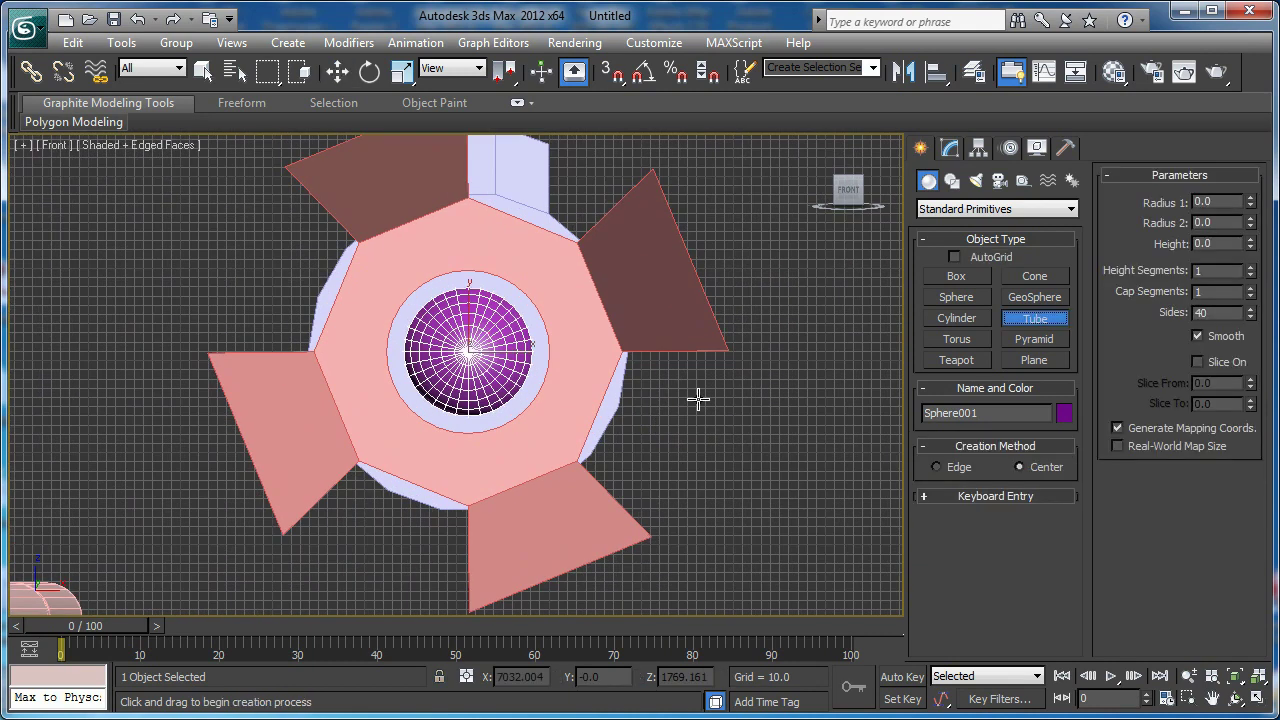
pyautogui.moveTo(567, 406); pyautogui.dragTo(596, 401, button='middle')
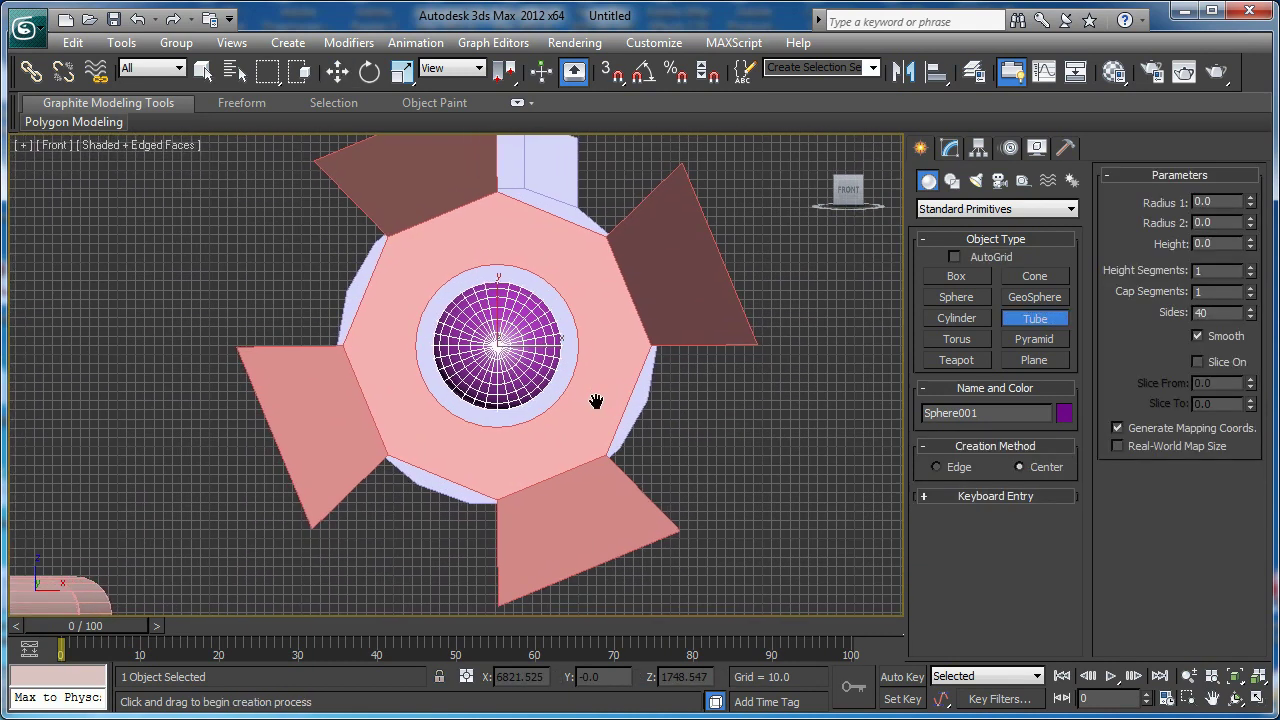
pyautogui.scroll(-2, 480, 420)
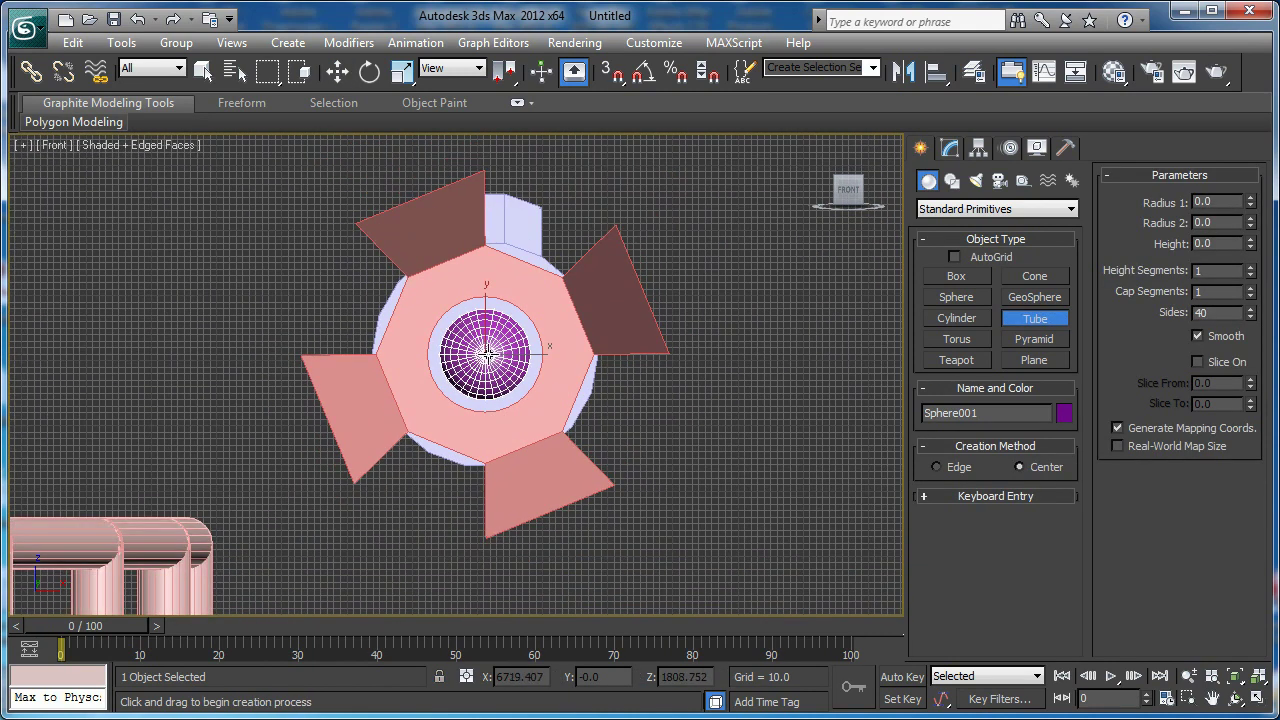
pyautogui.moveTo(487, 352); pyautogui.dragTo(490, 414)
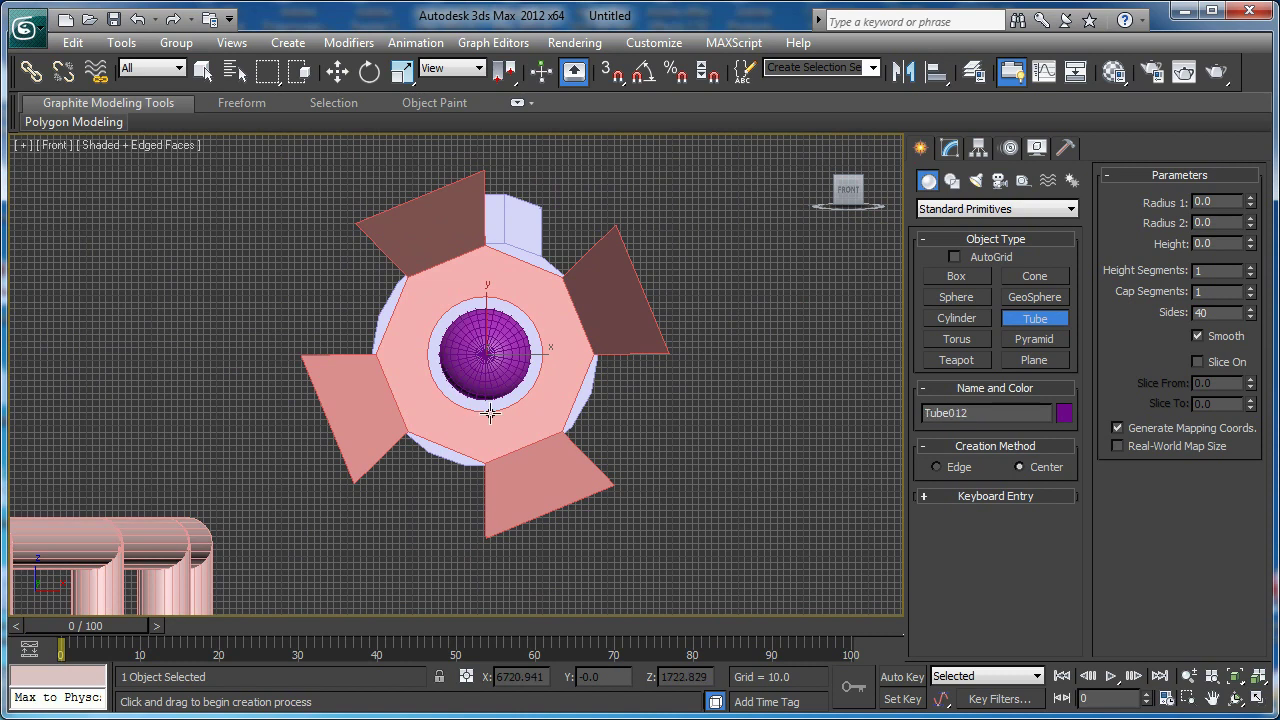
pyautogui.click(490, 496)
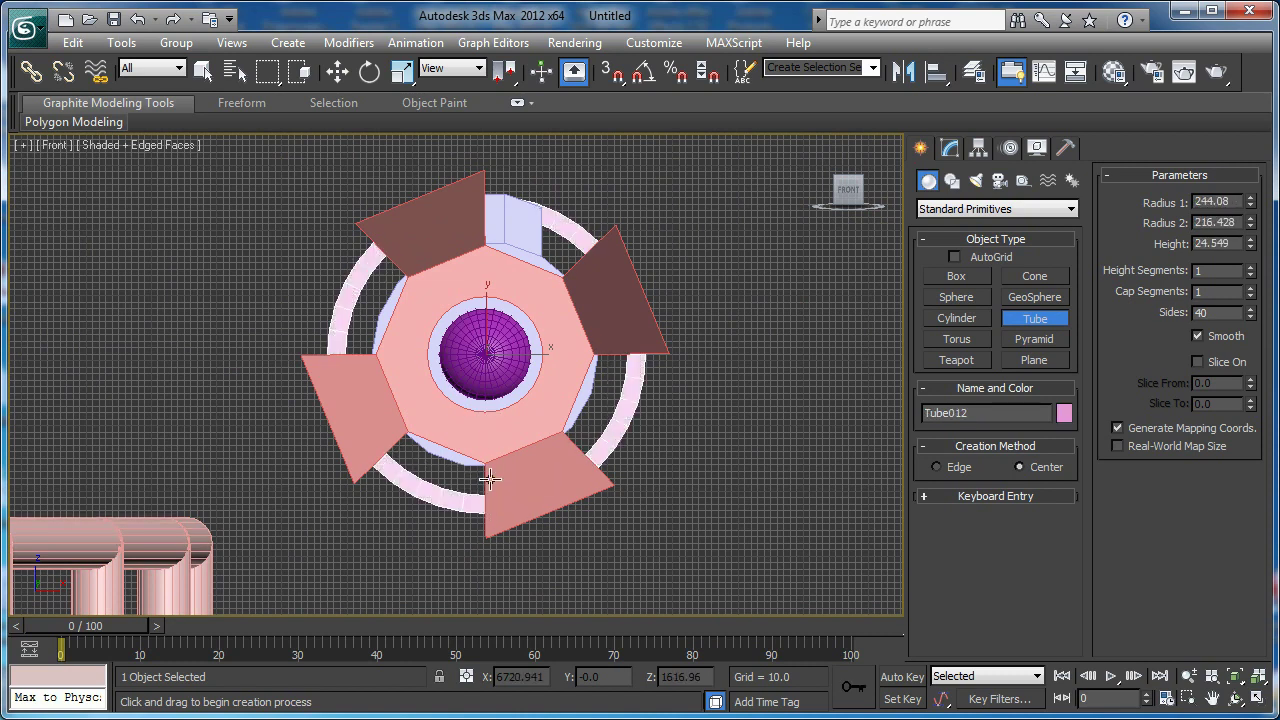
pyautogui.click(489, 480)
pyautogui.press('w')
pyautogui.scroll(4, 502, 447)
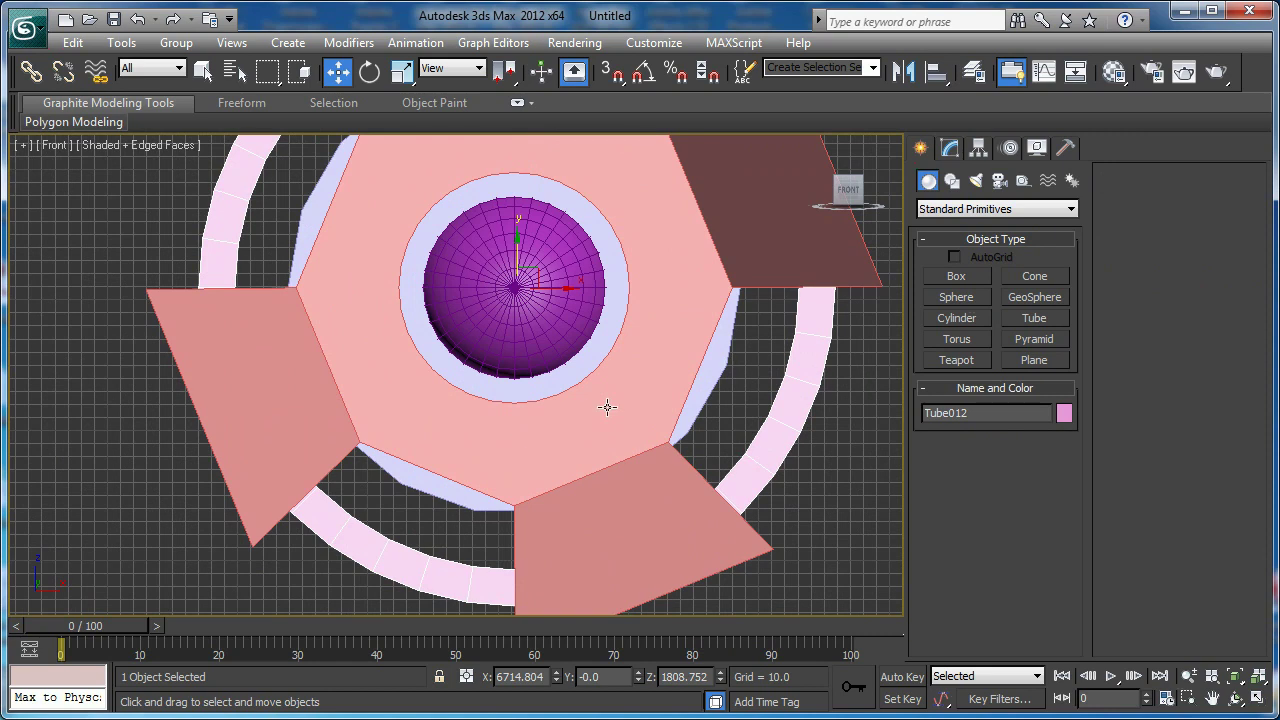
# - Set the tube's number of sides to 17
pyautogui.click(952, 148)
pyautogui.moveTo(938, 583); pyautogui.dragTo(930, 548)
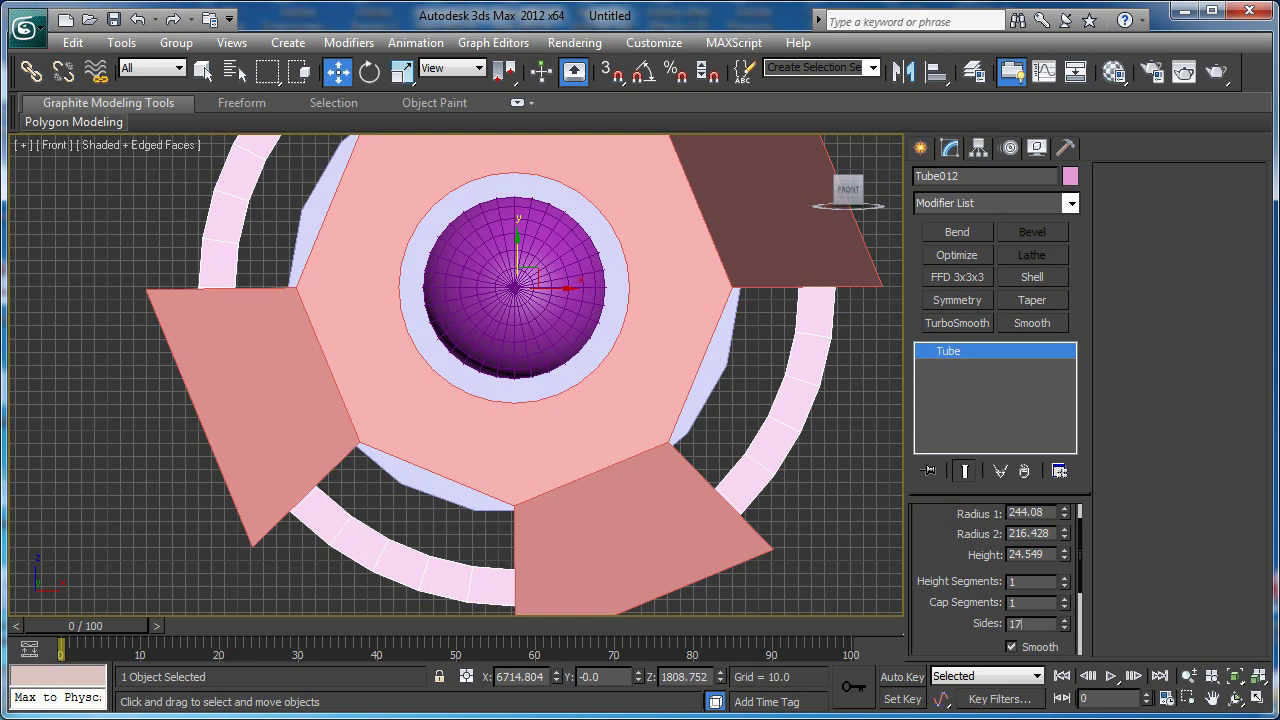
pyautogui.press('Return')
pyautogui.moveTo(625, 519); pyautogui.dragTo(561, 518, button='middle')
pyautogui.scroll(-1, 561, 518)
pyautogui.moveTo(551, 408); pyautogui.dragTo(553, 454, button='middle')
pyautogui.scroll(1, 530, 400)
pyautogui.press('r')
pyautogui.moveTo(508, 312); pyautogui.dragTo(545, 409, button='middle')
pyautogui.press('p')
pyautogui.press('z')
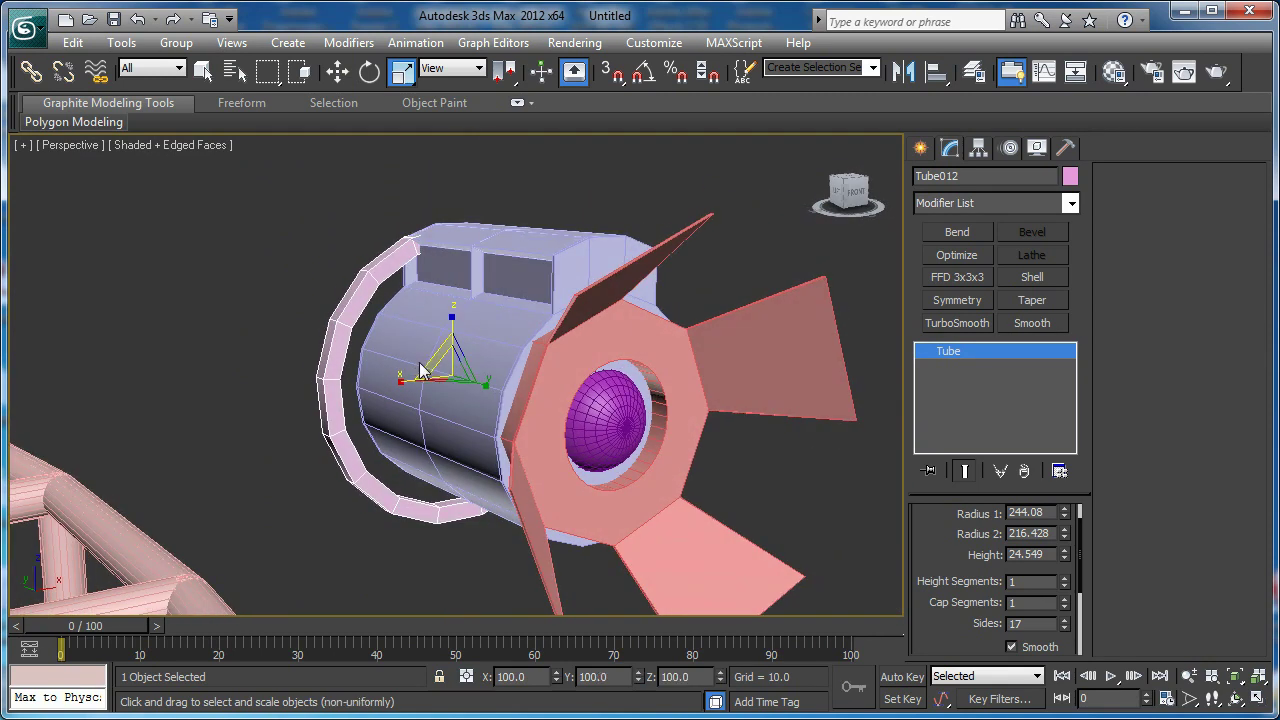
# - Convert the 17-sided tube to an editable poly
pyautogui.rightClick(420, 369)
pyautogui.moveTo(497, 545)
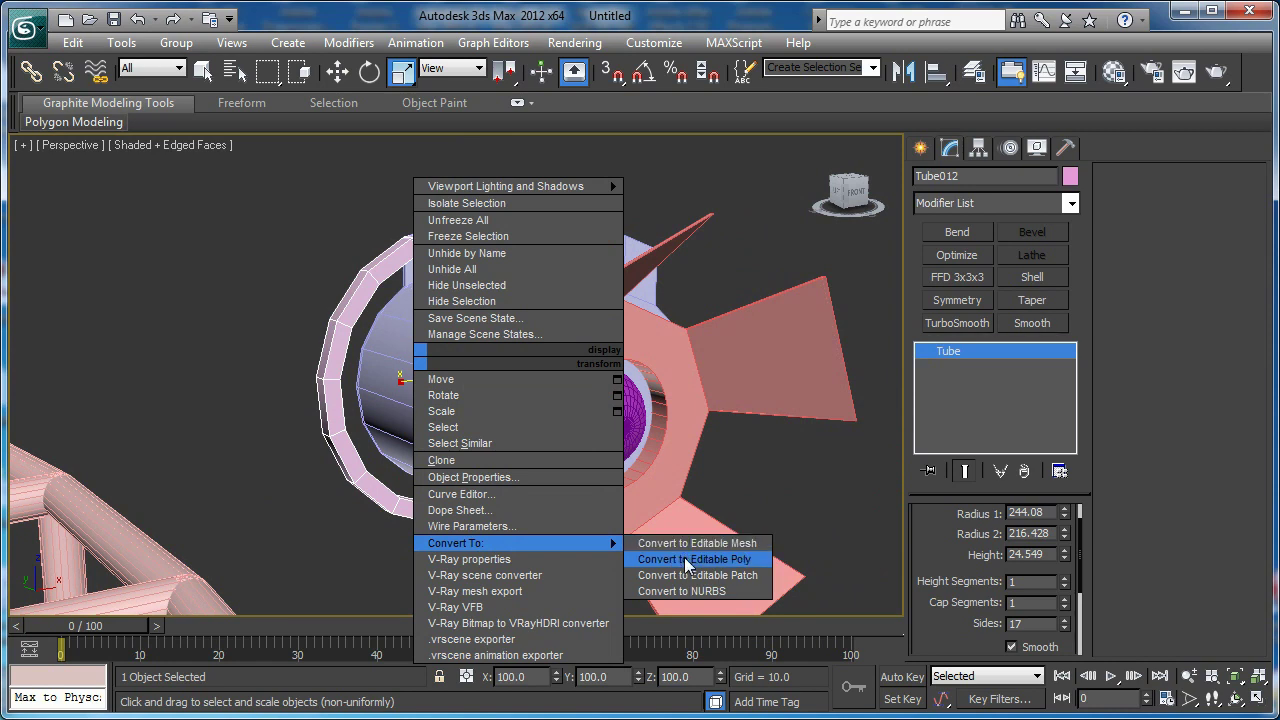
pyautogui.click(687, 561)
pyautogui.keyDown('alt'); pyautogui.moveTo(687, 561); pyautogui.dragTo(610, 480, button='middle'); pyautogui.keyUp('alt')
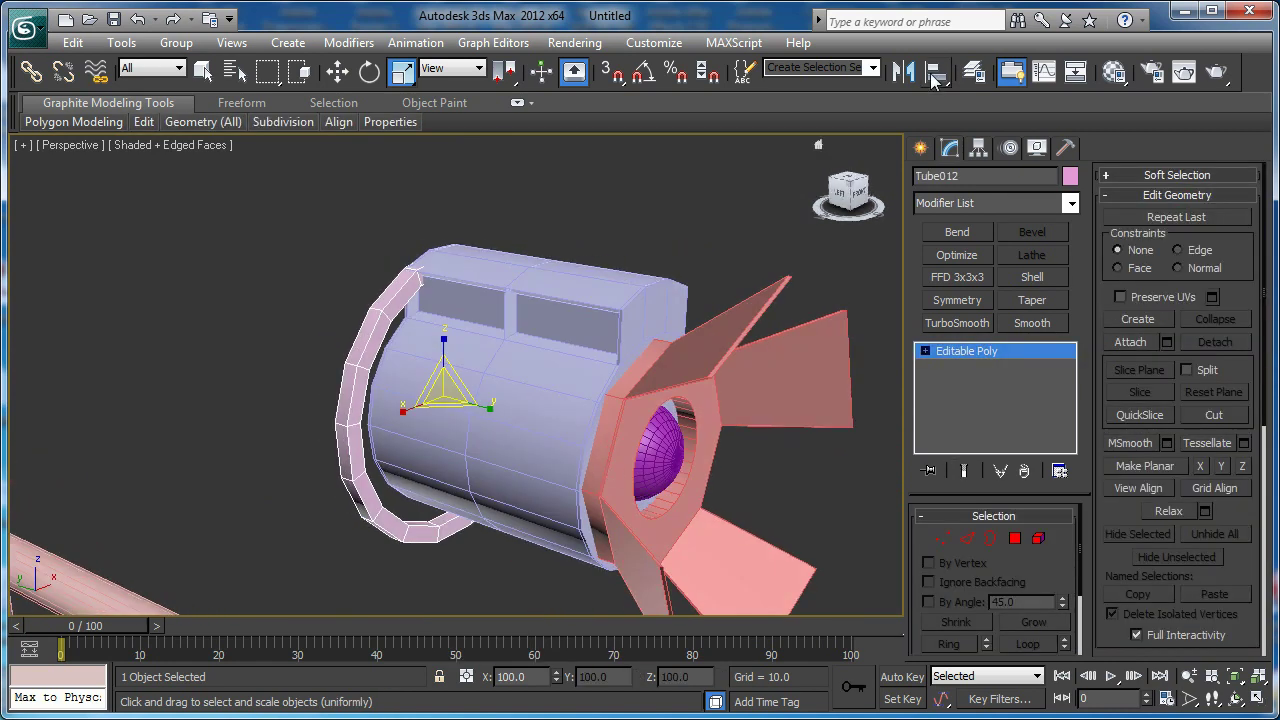
# - Align the tube's pivot point to the fixture body's pivot point in X, Y and Z position
pyautogui.click(934, 72)
pyautogui.click(537, 492)
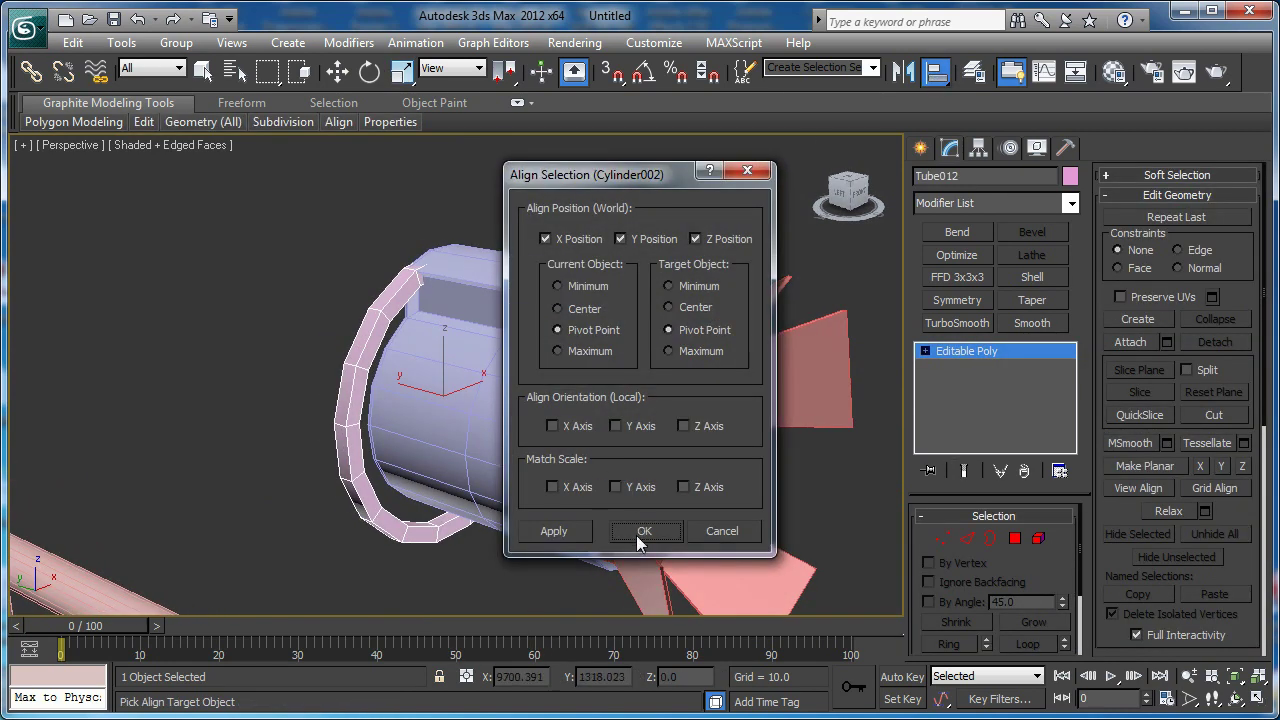
pyautogui.click(643, 531)
pyautogui.keyDown('alt'); pyautogui.moveTo(643, 531); pyautogui.dragTo(425, 420, button='middle'); pyautogui.keyUp('alt')
# - In the Front view, scale the tube down to about 79% in X and Y so it fits around the fixture body
pyautogui.press('f')
pyautogui.scroll(3, 465, 395)
pyautogui.press('r')
pyautogui.moveTo(475, 352); pyautogui.dragTo(463, 378)
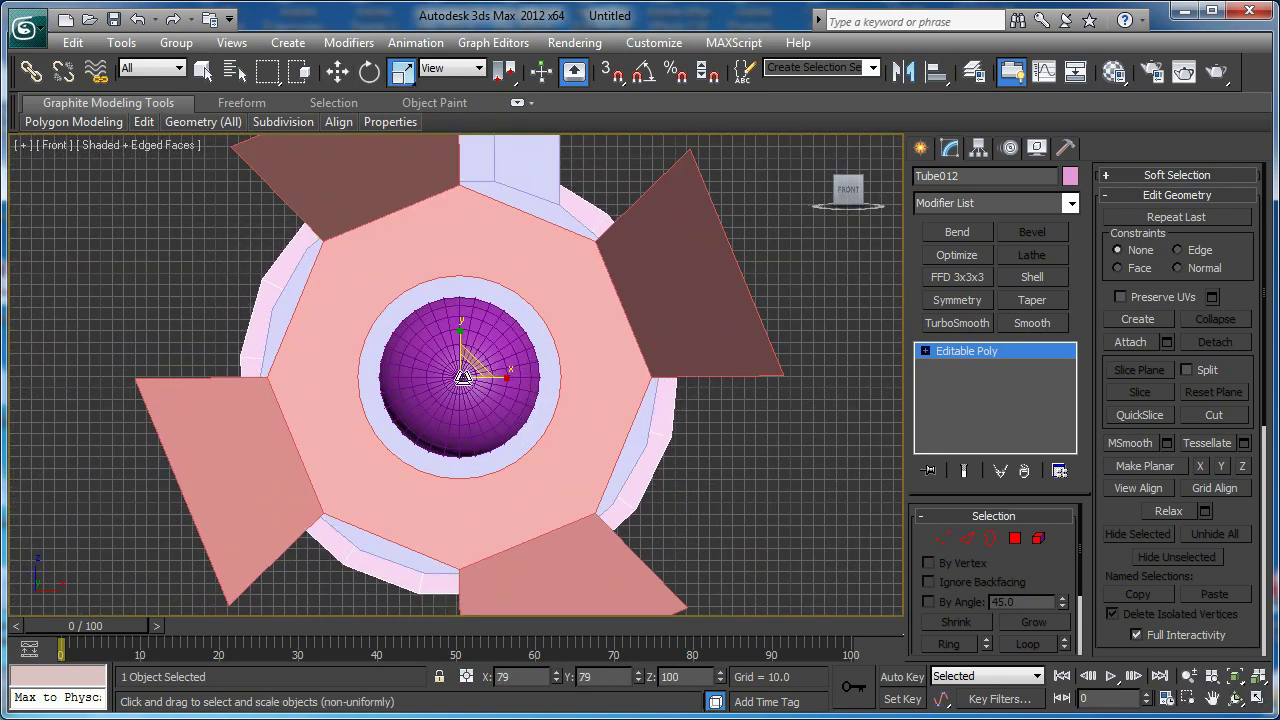
pyautogui.press('p')
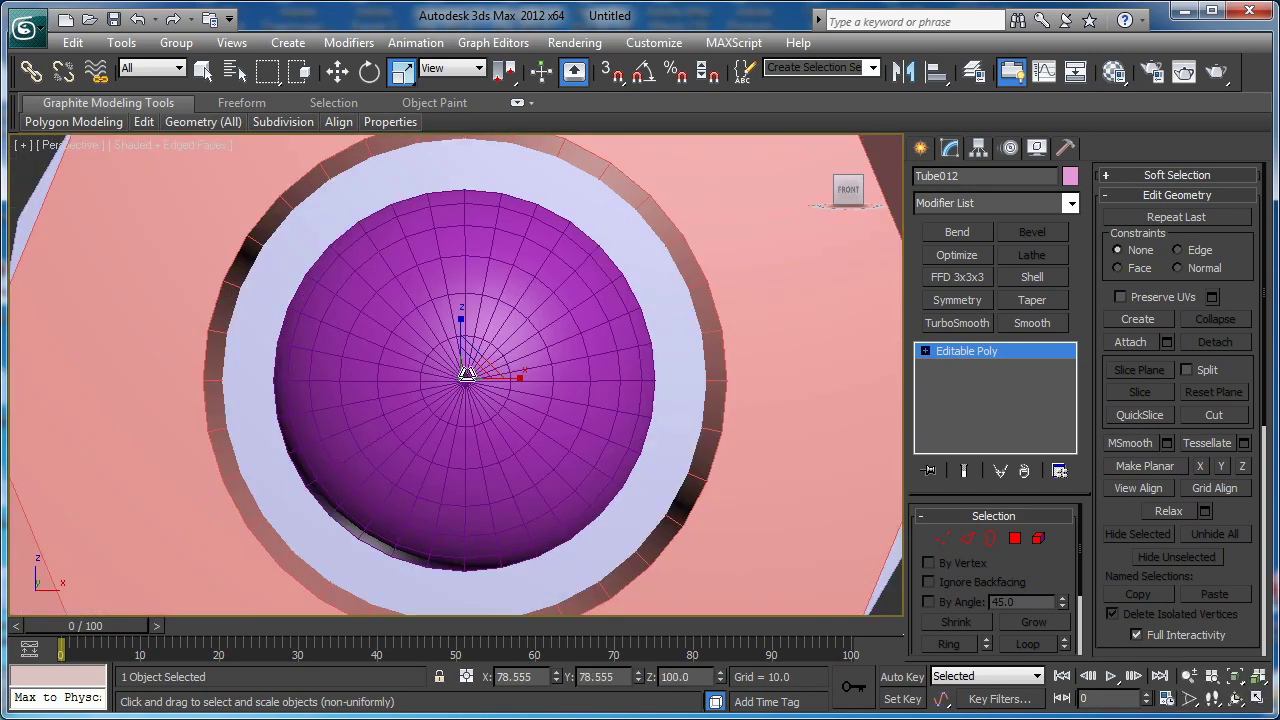
pyautogui.keyDown('alt'); pyautogui.moveTo(463, 374); pyautogui.dragTo(631, 426, button='middle'); pyautogui.keyUp('alt')
pyautogui.scroll(-3, 640, 428)
pyautogui.press('w')
pyautogui.keyDown('alt'); pyautogui.moveTo(660, 380); pyautogui.dragTo(596, 384, button='middle'); pyautogui.keyUp('alt')
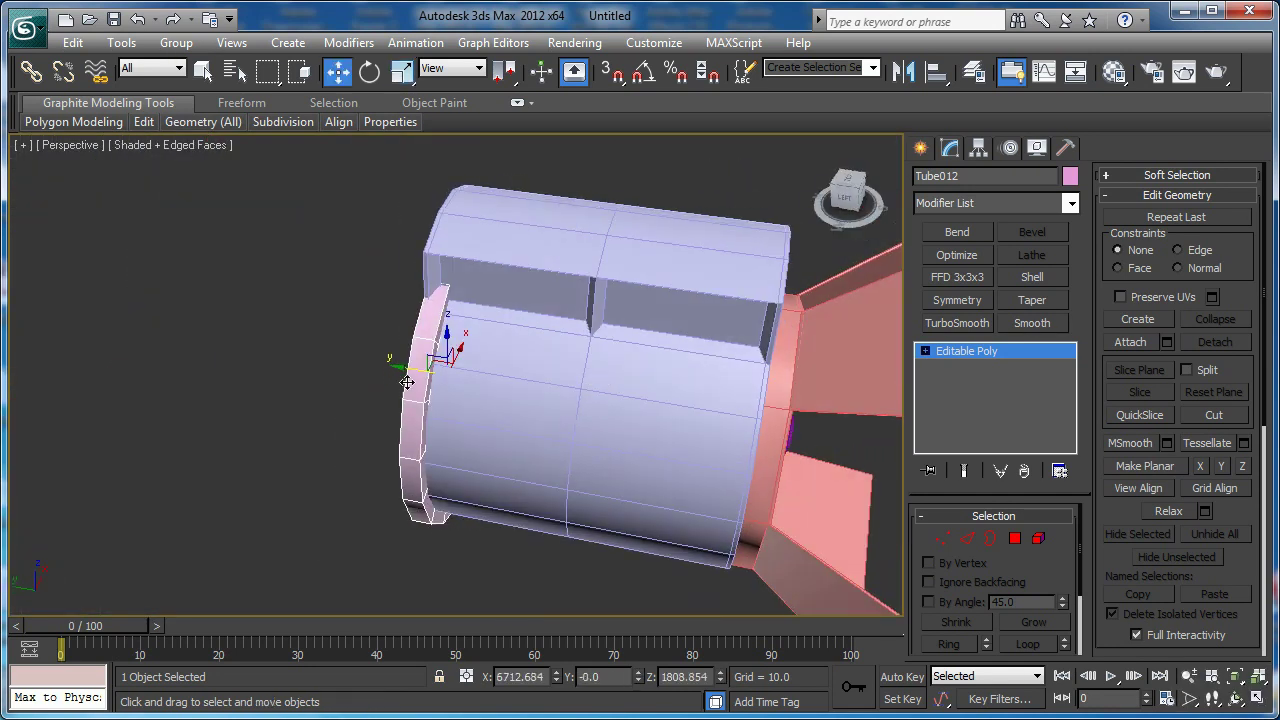
# - Move the pink ring about -177 units along Y to mid-housing and show it in front wireframe view for polygon editing
pyautogui.moveTo(403, 367); pyautogui.dragTo(540, 395)
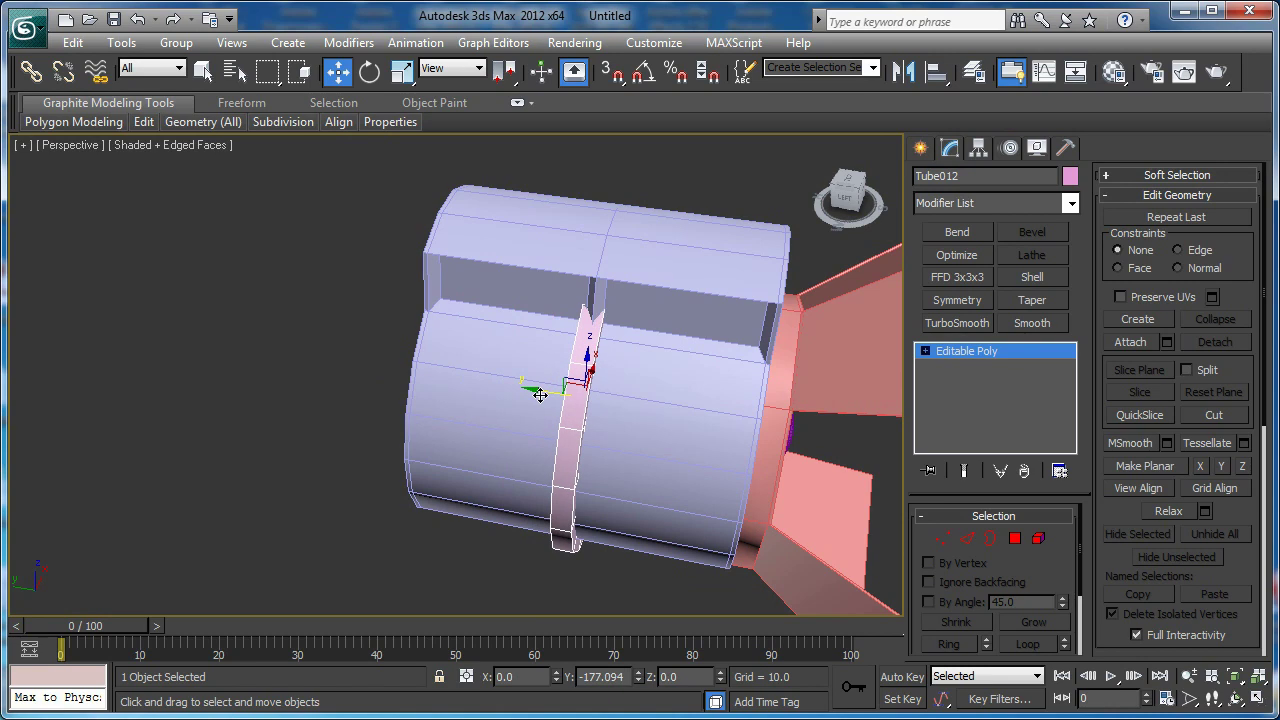
pyautogui.keyDown('alt'); pyautogui.moveTo(541, 396); pyautogui.dragTo(441, 331, button='middle'); pyautogui.keyUp('alt')
pyautogui.press('f')
pyautogui.press('F3')
pyautogui.scroll(-2, 535, 409)
pyautogui.moveTo(535, 409); pyautogui.dragTo(535, 376, button='middle')
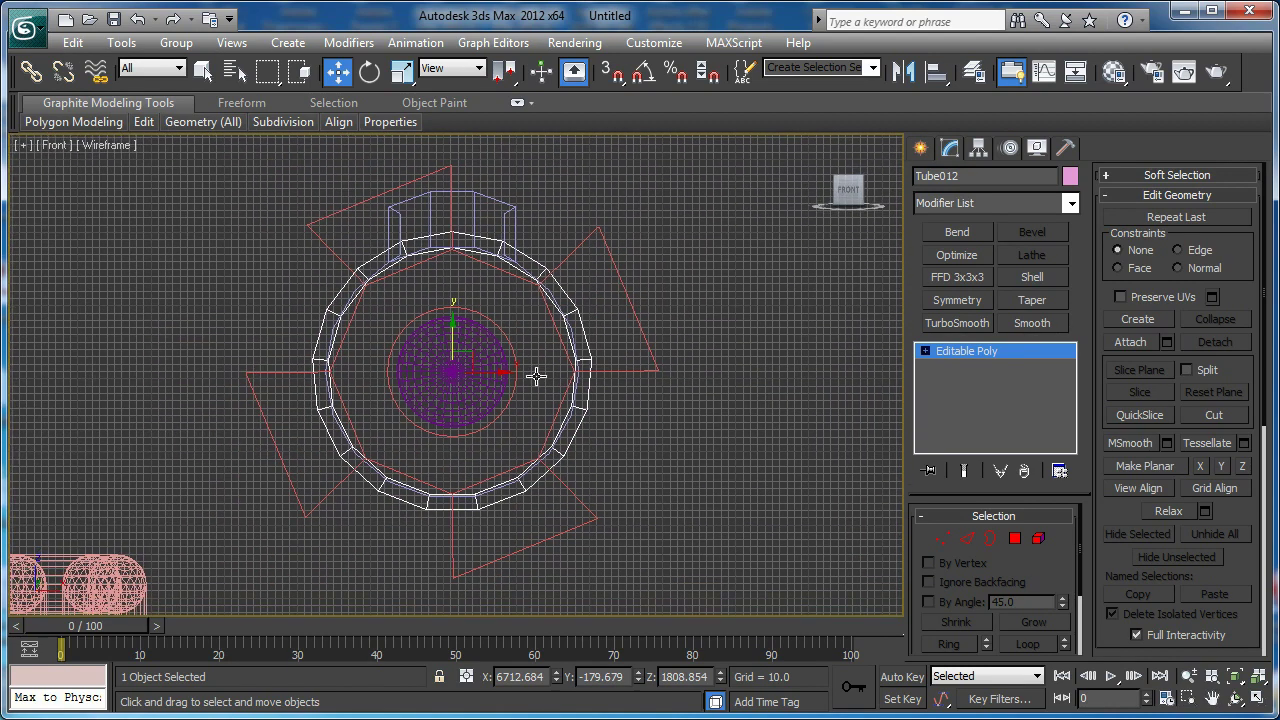
pyautogui.press('4')
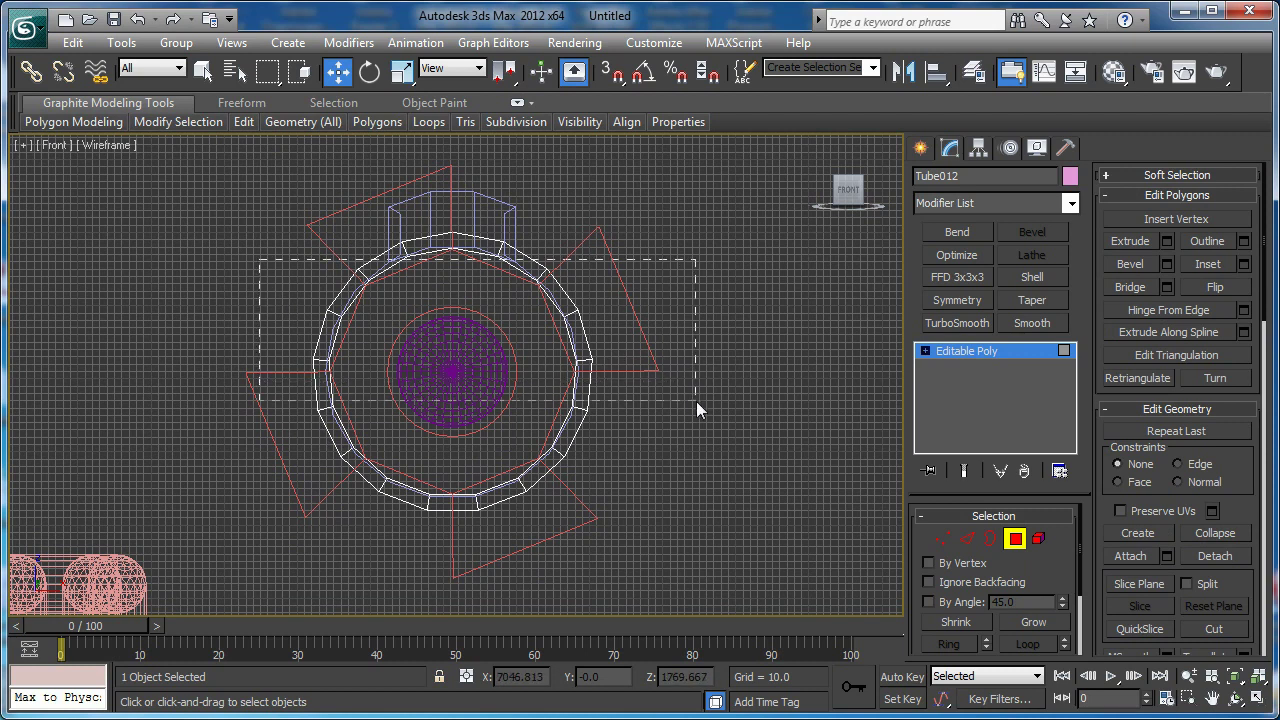
# - Try to delete the ring's upper polygons down to a five-segment lower arc, and undo the deletion
pyautogui.moveTo(692, 427); pyautogui.dragTo(691, 428)
pyautogui.press('Delete')
pyautogui.moveTo(557, 503); pyautogui.dragTo(603, 440, button='middle')
pyautogui.scroll(4, 600, 437)
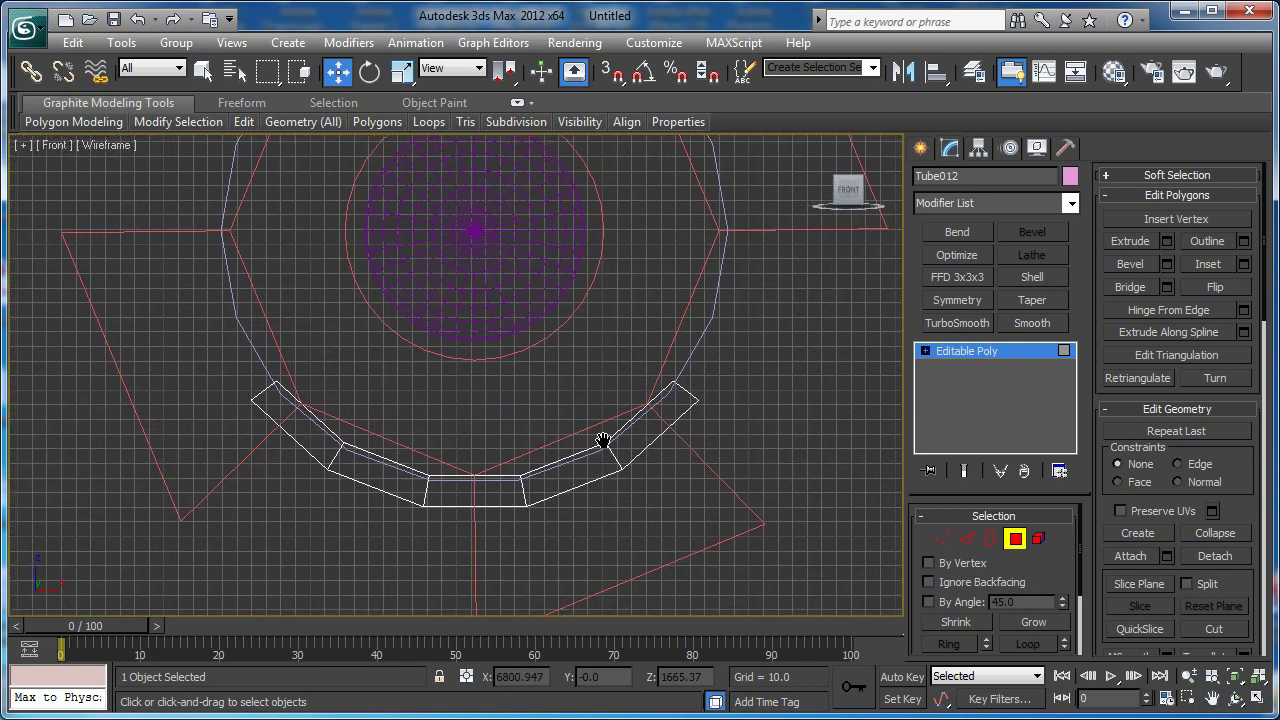
pyautogui.hotkey('ctrl', 'z')
# - Delete the ring's upper polygons so that a seven-segment lower arc is kept
pyautogui.scroll(-3, 666, 434)
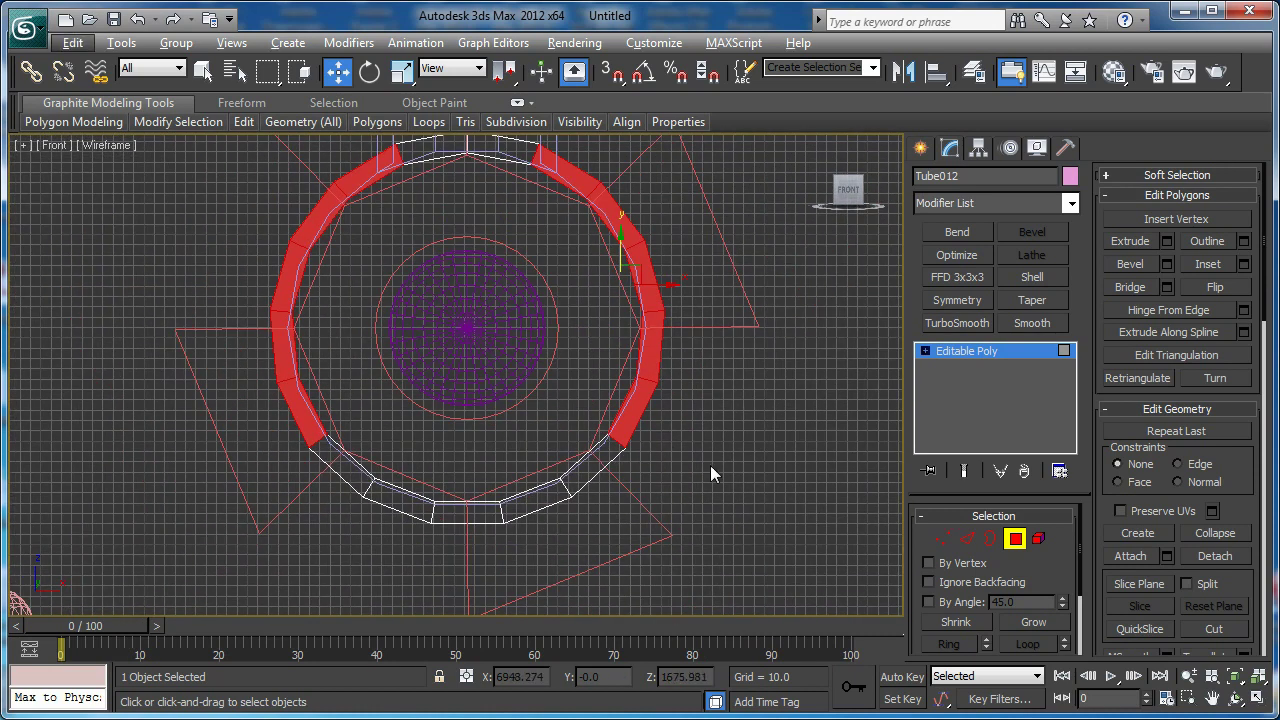
pyautogui.moveTo(710, 474); pyautogui.dragTo(700, 529, button='middle')
pyautogui.click(735, 182)
pyautogui.moveTo(746, 239); pyautogui.dragTo(746, 258, button='middle')
pyautogui.moveTo(743, 191); pyautogui.dragTo(292, 343)
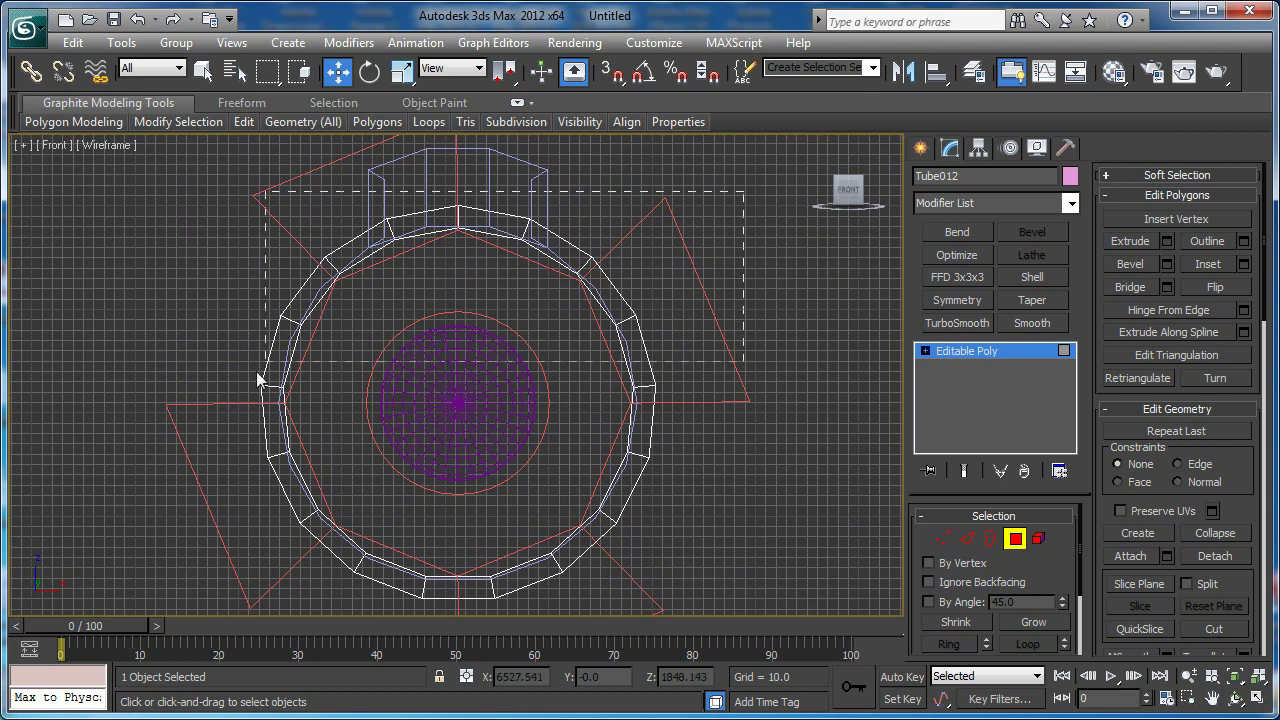
pyautogui.moveTo(171, 451); pyautogui.dragTo(172, 446)
pyautogui.moveTo(682, 351); pyautogui.dragTo(645, 363, button='middle')
# - Select the open borders at both ends of the arc and extend them straight upward about 73 units
pyautogui.click(619, 374)
pyautogui.press('3')
pyautogui.moveTo(693, 357); pyautogui.dragTo(74, 497)
pyautogui.moveTo(576, 393); pyautogui.dragTo(576, 425, button='middle')
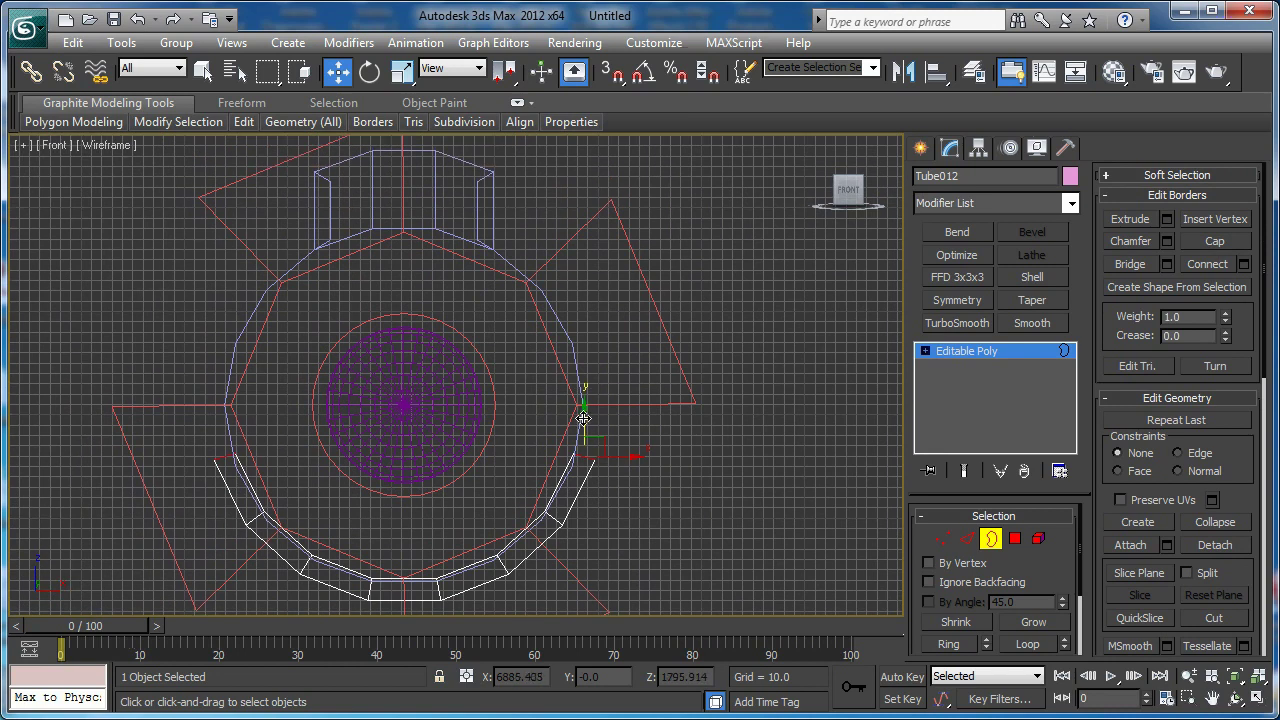
pyautogui.scroll(2, 584, 418)
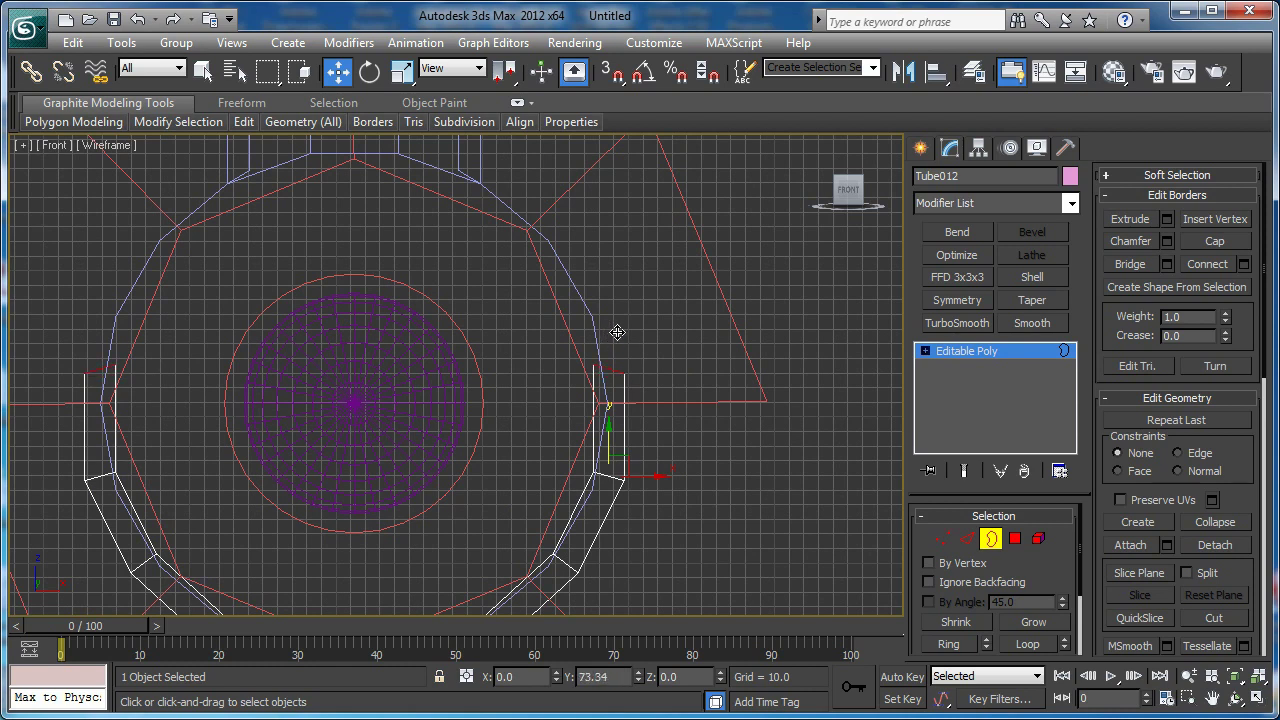
pyautogui.moveTo(630, 349); pyautogui.dragTo(540, 333, button='middle')
pyautogui.scroll(2, 541, 335)
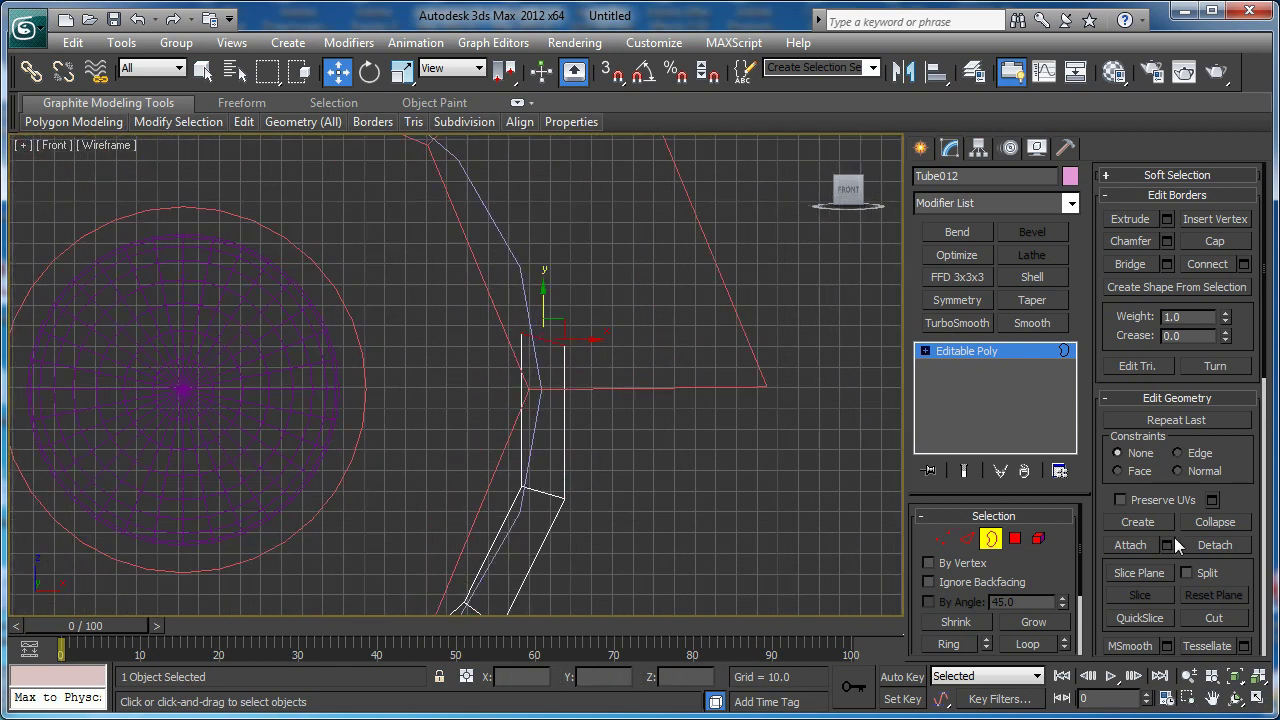
# - Cap the open borders at both ends of the arc-shaped bracket
pyautogui.moveTo(1236, 490); pyautogui.dragTo(1239, 400)
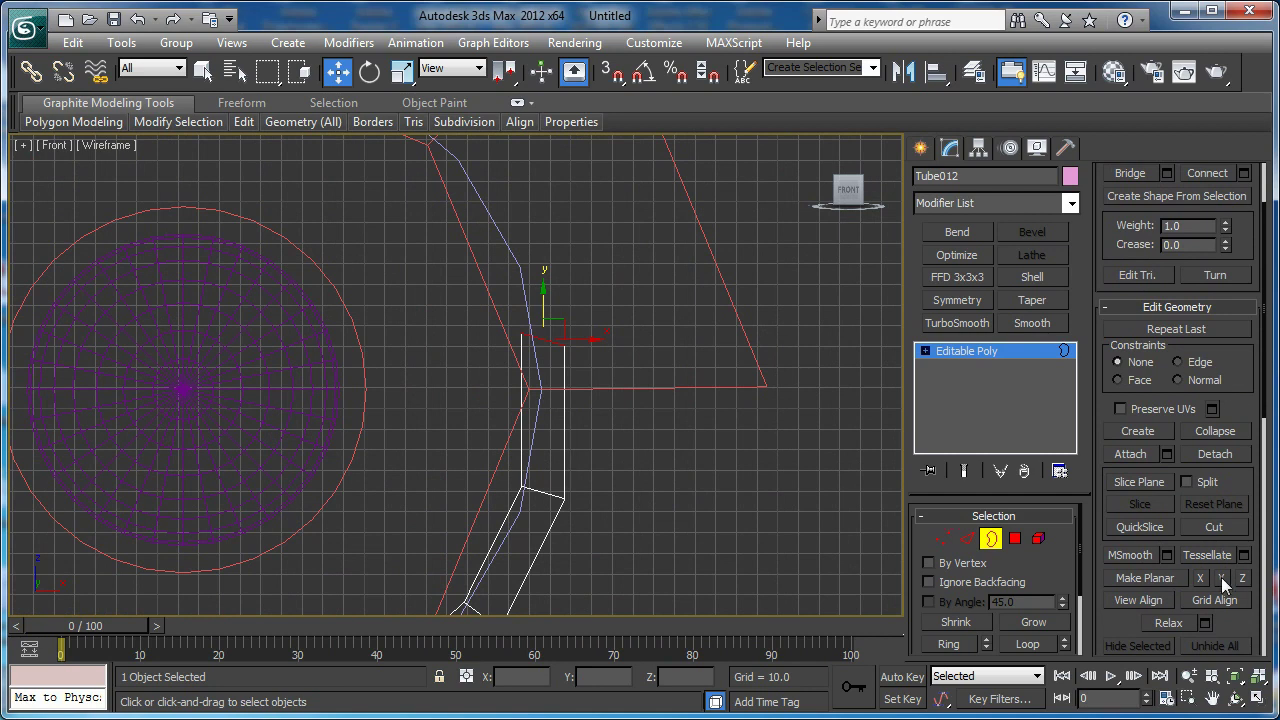
pyautogui.moveTo(580, 480); pyautogui.dragTo(785, 494, button='middle')
pyautogui.scroll(-2, 648, 449)
pyautogui.press('p')
pyautogui.moveTo(696, 408)
pyautogui.keyDown('alt'); pyautogui.mouseDown(button='middle')
pyautogui.moveTo(593, 424)
pyautogui.moveTo(691, 457)
pyautogui.moveTo(640, 427)
pyautogui.mouseUp(button='middle'); pyautogui.keyUp('alt')
pyautogui.press('F3')
pyautogui.scroll(3, 632, 440)
pyautogui.scroll(3, 1238, 368)
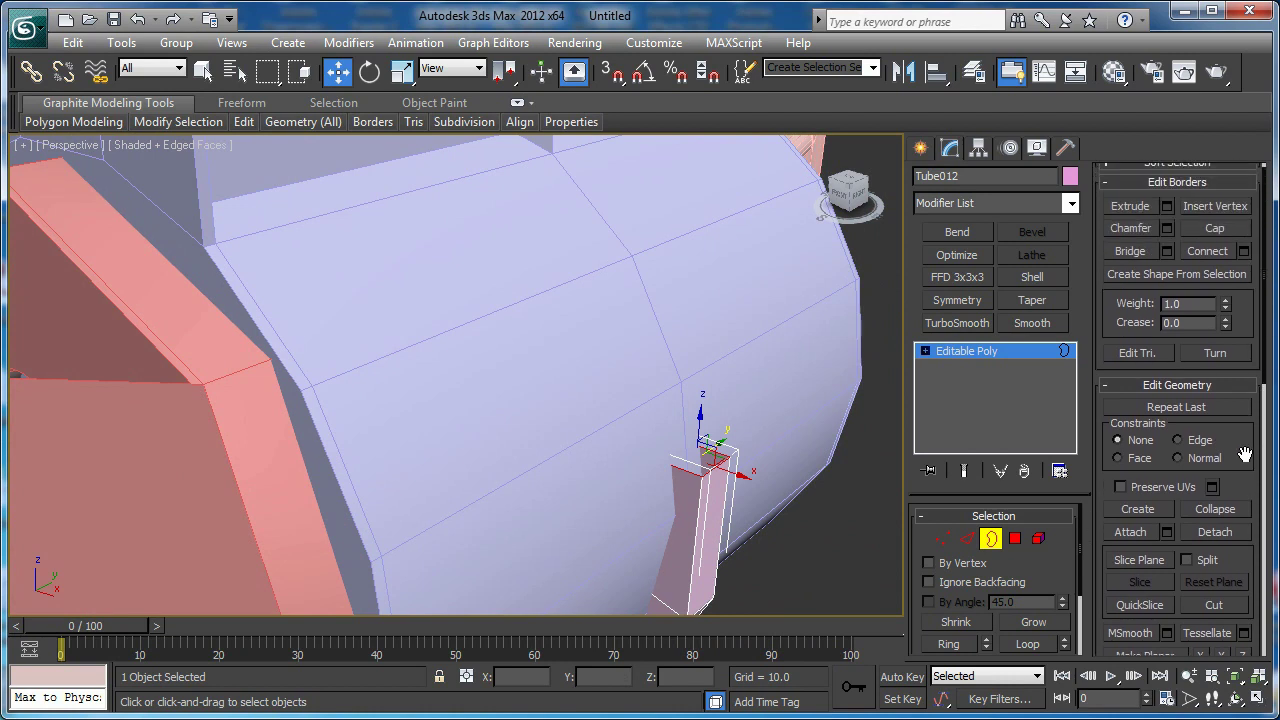
pyautogui.click(1212, 239)
# - Select the polygons on the underside of the bracket and extrude them by 372.948 to form a support leg
pyautogui.keyDown('alt'); pyautogui.moveTo(470, 522); pyautogui.dragTo(374, 543, button='middle'); pyautogui.keyUp('alt')
pyautogui.press('4')
pyautogui.click(390, 548)
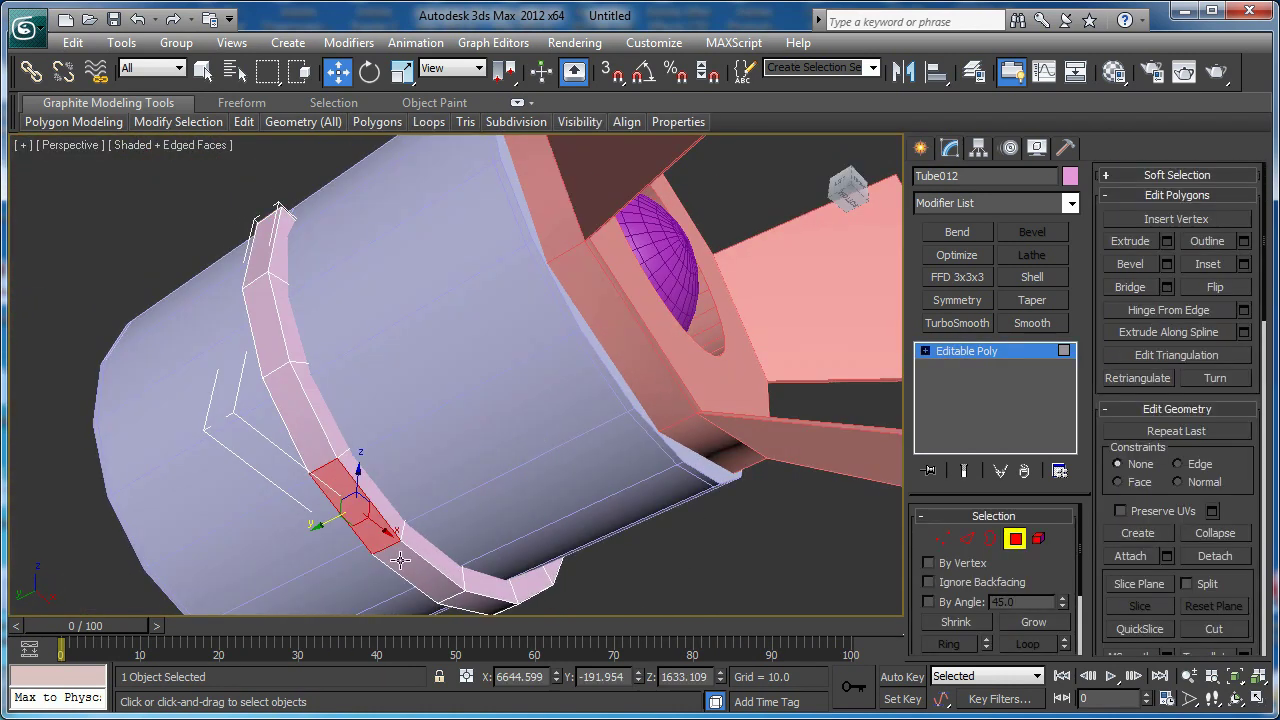
pyautogui.keyDown('alt'); pyautogui.moveTo(470, 598); pyautogui.dragTo(428, 462, button='middle'); pyautogui.keyUp('alt')
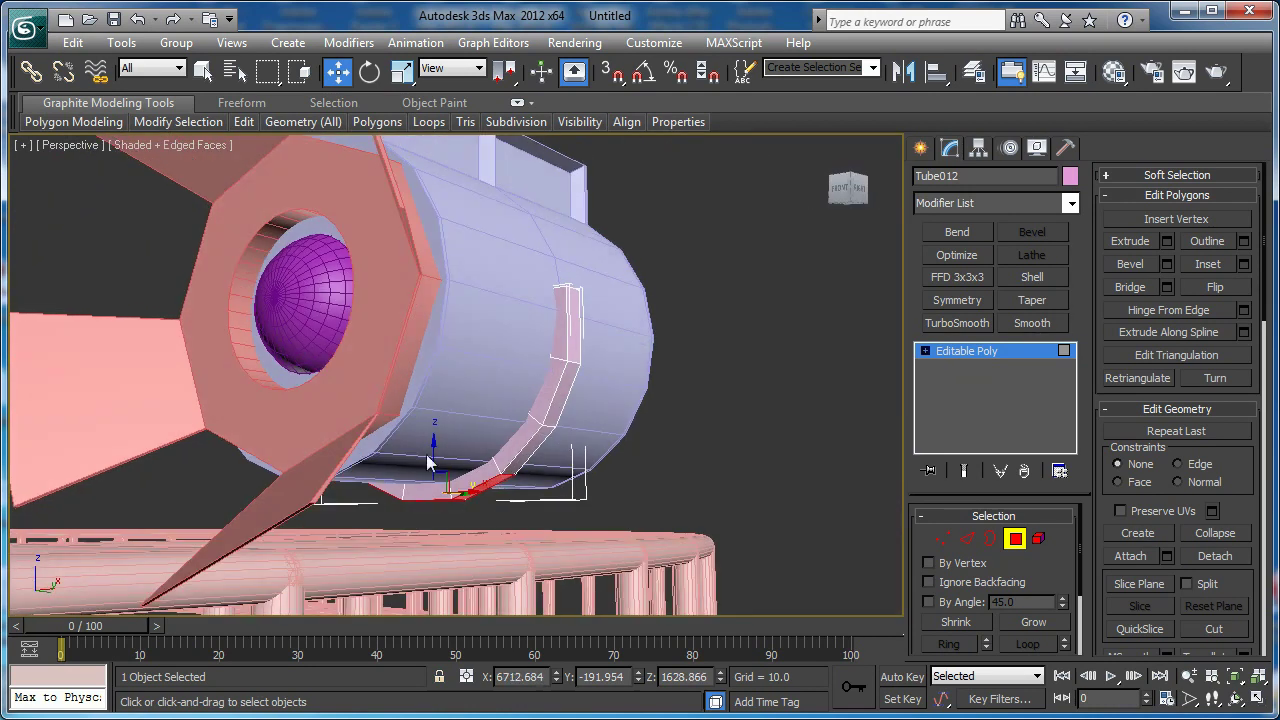
pyautogui.click(1166, 243)
pyautogui.keyDown('alt'); pyautogui.moveTo(438, 400); pyautogui.dragTo(426, 391, button='middle'); pyautogui.keyUp('alt')
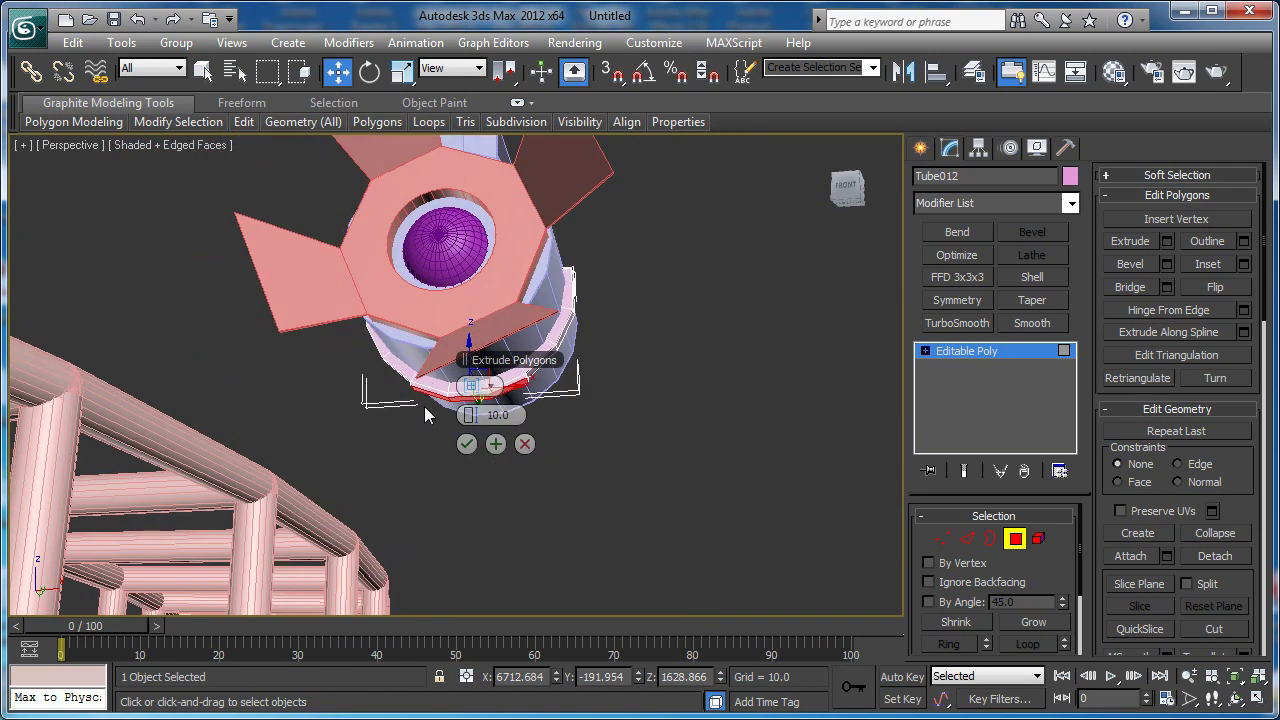
pyautogui.moveTo(461, 415); pyautogui.dragTo(461, 348)
pyautogui.moveTo(461, 415)
pyautogui.keyDown('alt'); pyautogui.mouseDown(button='middle')
pyautogui.moveTo(759, 547)
pyautogui.moveTo(634, 561)
pyautogui.moveTo(457, 422)
pyautogui.mouseUp(button='middle'); pyautogui.keyUp('alt')
pyautogui.moveTo(457, 418); pyautogui.dragTo(457, 412)
pyautogui.keyDown('alt'); pyautogui.moveTo(820, 424); pyautogui.dragTo(659, 396, button='middle'); pyautogui.keyUp('alt')
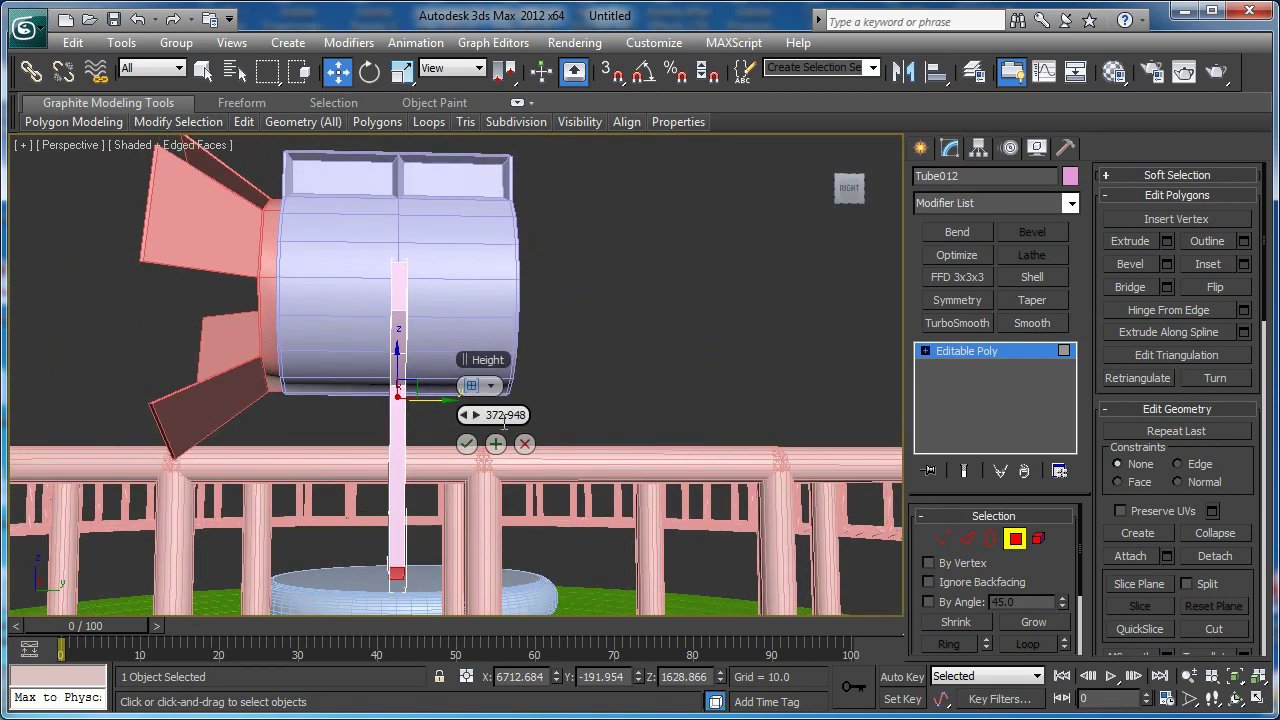
pyautogui.click(466, 443)
# - Taper the support leg by scaling down its bottom face, and leave polygon editing
pyautogui.moveTo(470, 445)
pyautogui.keyDown('alt'); pyautogui.mouseDown(button='middle')
pyautogui.moveTo(591, 473)
pyautogui.moveTo(611, 421)
pyautogui.moveTo(534, 397)
pyautogui.moveTo(551, 460)
pyautogui.moveTo(432, 475)
pyautogui.moveTo(470, 460)
pyautogui.mouseUp(button='middle'); pyautogui.keyUp('alt')
pyautogui.scroll(-1, 591, 473)
pyautogui.scroll(1, 611, 421)
pyautogui.scroll(1, 432, 475)
pyautogui.press('r')
pyautogui.moveTo(475, 453); pyautogui.dragTo(431, 514)
pyautogui.keyDown('alt'); pyautogui.moveTo(393, 478); pyautogui.dragTo(417, 514, button='middle'); pyautogui.keyUp('alt')
pyautogui.moveTo(1222, 459); pyautogui.dragTo(1218, 358)
pyautogui.keyDown('alt'); pyautogui.moveTo(516, 408); pyautogui.dragTo(531, 433, button='middle'); pyautogui.keyUp('alt')
pyautogui.click(1014, 547)
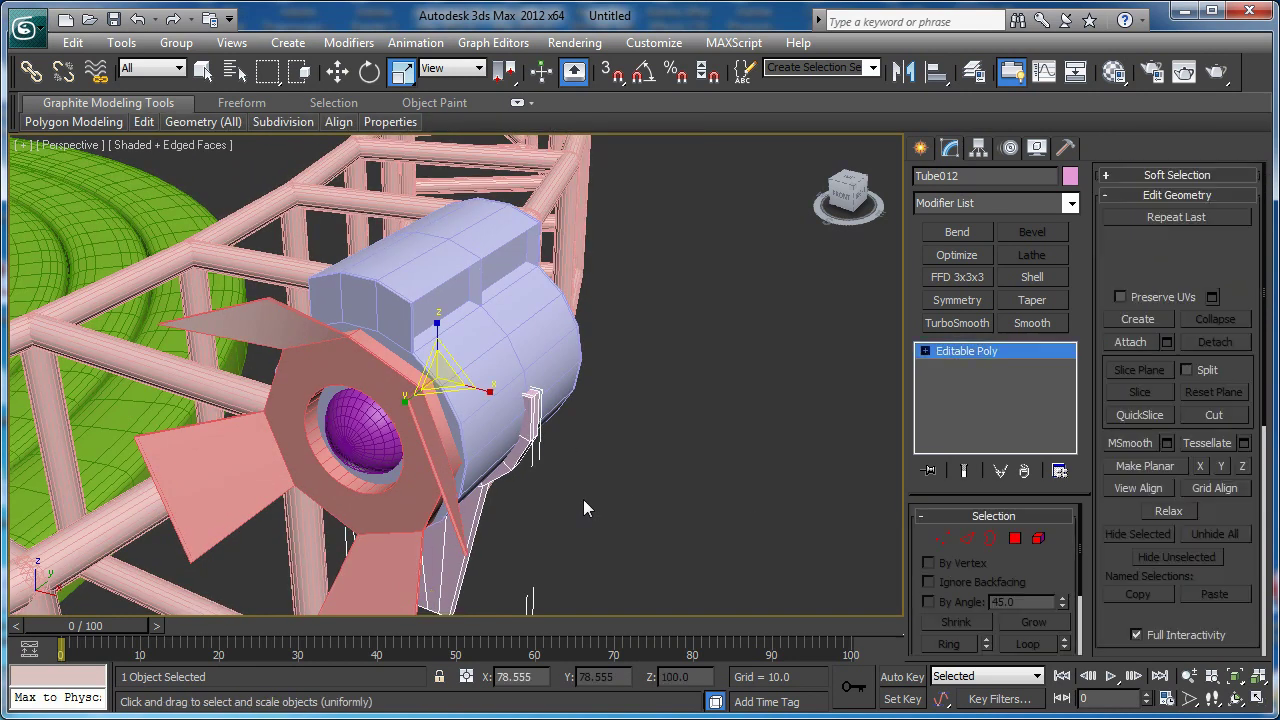
# - Group the bracket, lamp housing, flap assembly and bulb under the default group name
pyautogui.moveTo(466, 344); pyautogui.dragTo(487, 338, button='middle')
pyautogui.keyDown('ctrl'); pyautogui.click(486, 336); pyautogui.keyUp('ctrl')
pyautogui.keyDown('ctrl'); pyautogui.click(358, 356); pyautogui.keyUp('ctrl')
pyautogui.keyDown('ctrl'); pyautogui.click(376, 428); pyautogui.keyUp('ctrl')
pyautogui.keyDown('alt'); pyautogui.moveTo(376, 428); pyautogui.dragTo(506, 442, button='middle'); pyautogui.keyUp('alt')
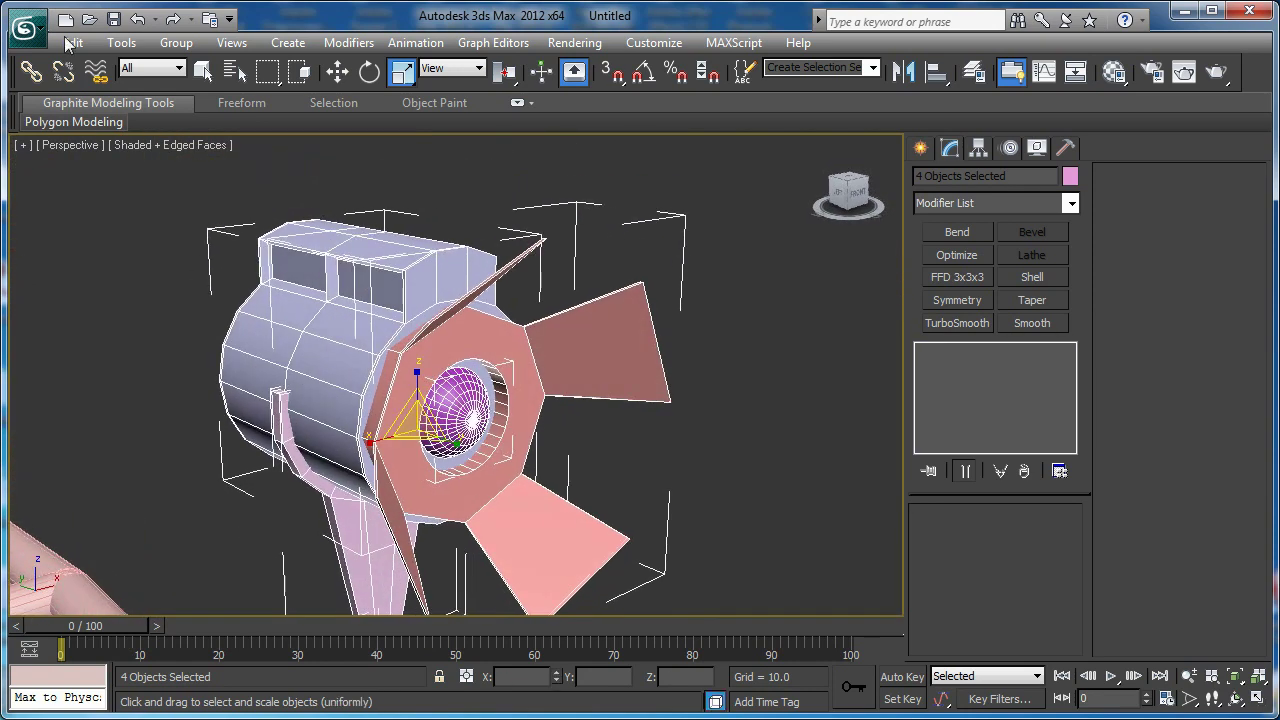
pyautogui.click(192, 44)
pyautogui.click(203, 69)
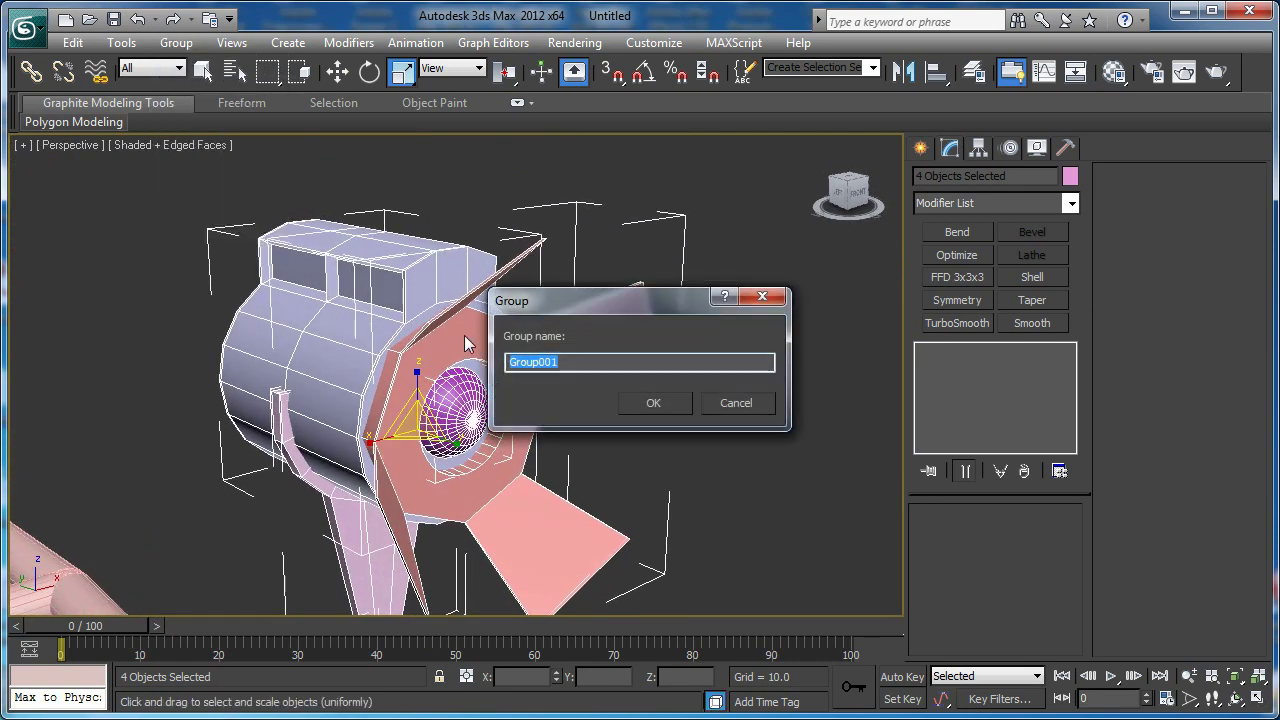
pyautogui.click(647, 399)
# - Rotate the lamp group -90 degrees about Z with angle snap so that it faces the stage centre
pyautogui.scroll(-4, 502, 391)
pyautogui.moveTo(500, 391)
pyautogui.keyDown('alt'); pyautogui.mouseDown(button='middle')
pyautogui.moveTo(417, 386)
pyautogui.moveTo(499, 403)
pyautogui.mouseUp(button='middle'); pyautogui.keyUp('alt')
pyautogui.press('t')
pyautogui.scroll(-5, 491, 371)
pyautogui.scroll(2, 501, 343)
pyautogui.press('e')
pyautogui.moveTo(501, 343); pyautogui.dragTo(502, 375, button='middle')
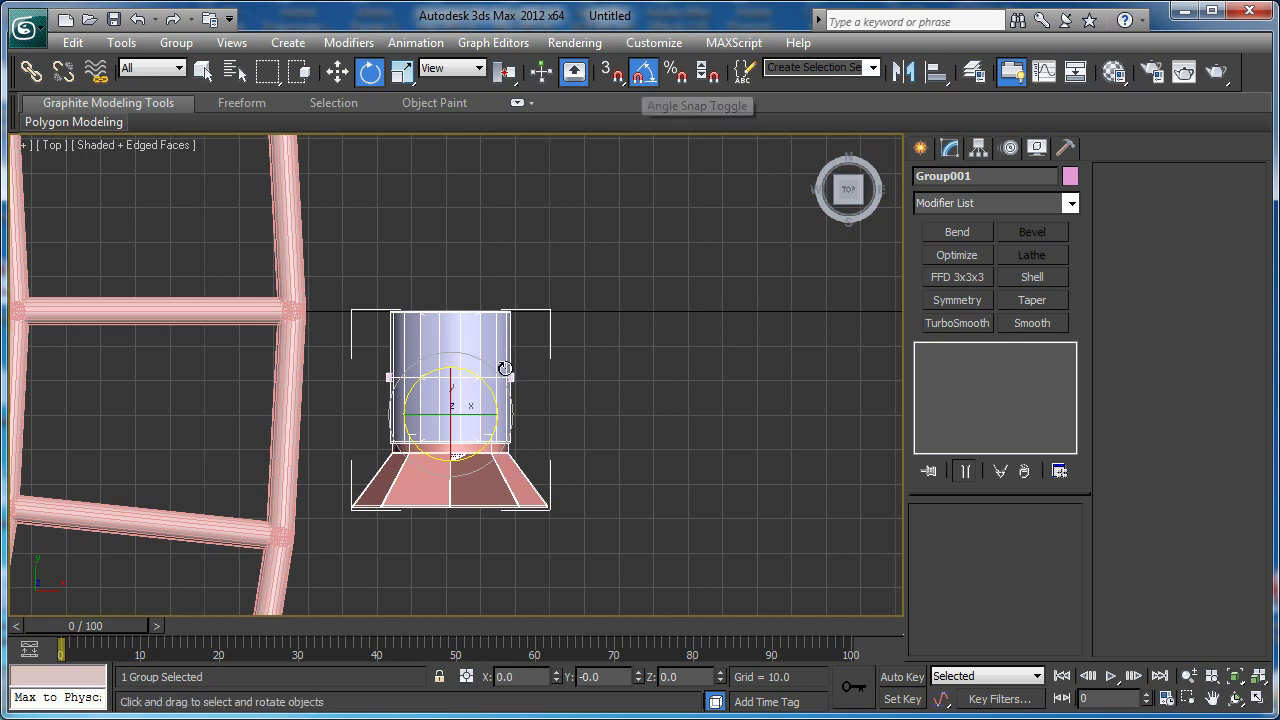
pyautogui.moveTo(475, 380); pyautogui.dragTo(518, 470)
pyautogui.moveTo(518, 470); pyautogui.dragTo(671, 491, button='middle')
pyautogui.scroll(-3, 640, 453)
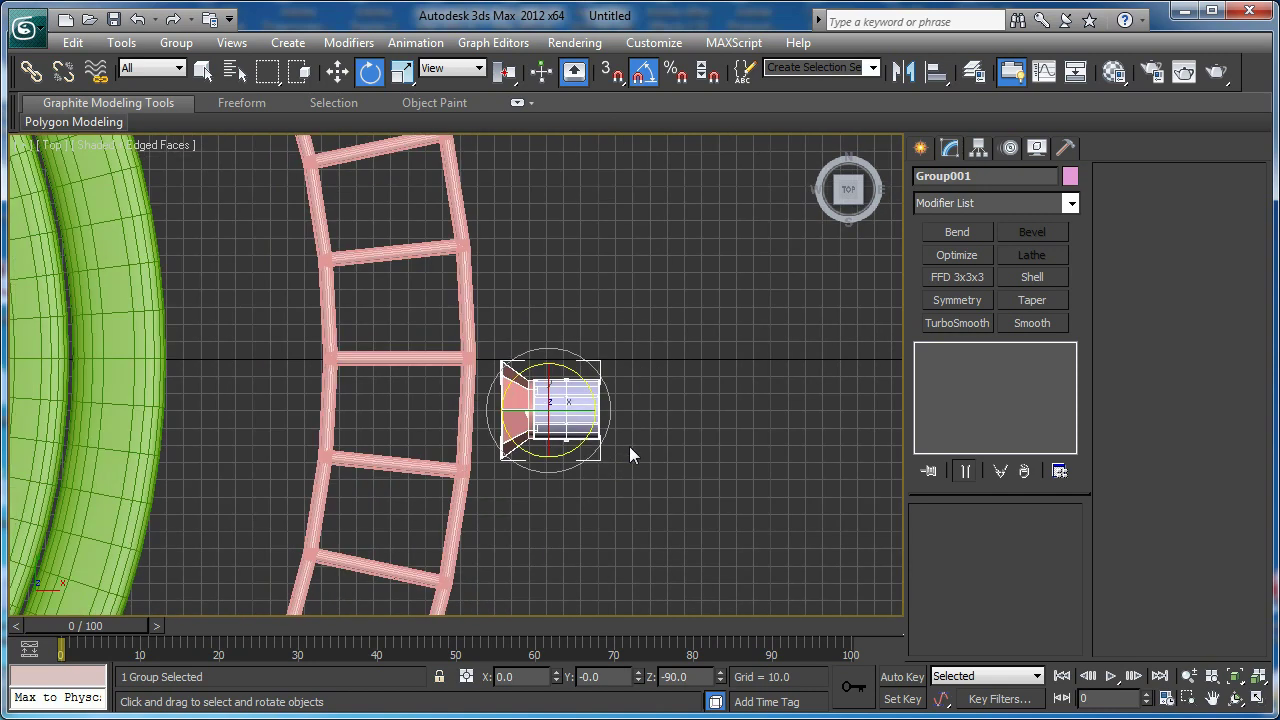
# - Move the lamp group in the top view onto the inner rail of the round truss
pyautogui.press('w')
pyautogui.scroll(3, 517, 423)
pyautogui.scroll(5, 519, 432)
pyautogui.scroll(-10, 525, 450)
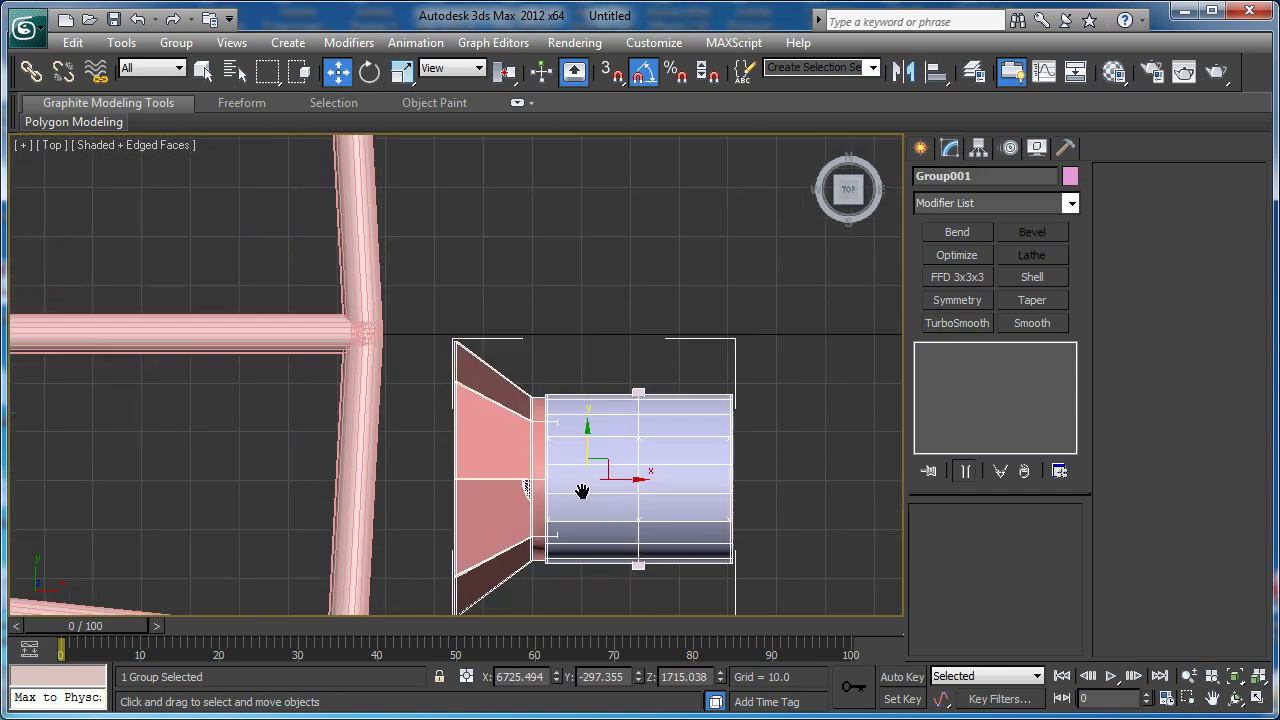
pyautogui.moveTo(598, 473); pyautogui.dragTo(367, 409)
pyautogui.moveTo(367, 409); pyautogui.dragTo(543, 296, button='middle')
# - Scale the lamp group down uniformly and raise it to a Z position of about 1805 above the truss
pyautogui.press('p')
pyautogui.press('z')
pyautogui.scroll(-3, 445, 317)
pyautogui.press('z')
pyautogui.press('r')
pyautogui.moveTo(454, 362); pyautogui.dragTo(452, 388)
pyautogui.keyDown('alt'); pyautogui.moveTo(452, 388); pyautogui.dragTo(481, 314, button='middle'); pyautogui.keyUp('alt')
pyautogui.press('w')
pyautogui.moveTo(453, 341); pyautogui.dragTo(456, 304)
# - Clone the lamp group along Y to make three evenly spaced copies
pyautogui.press('t')
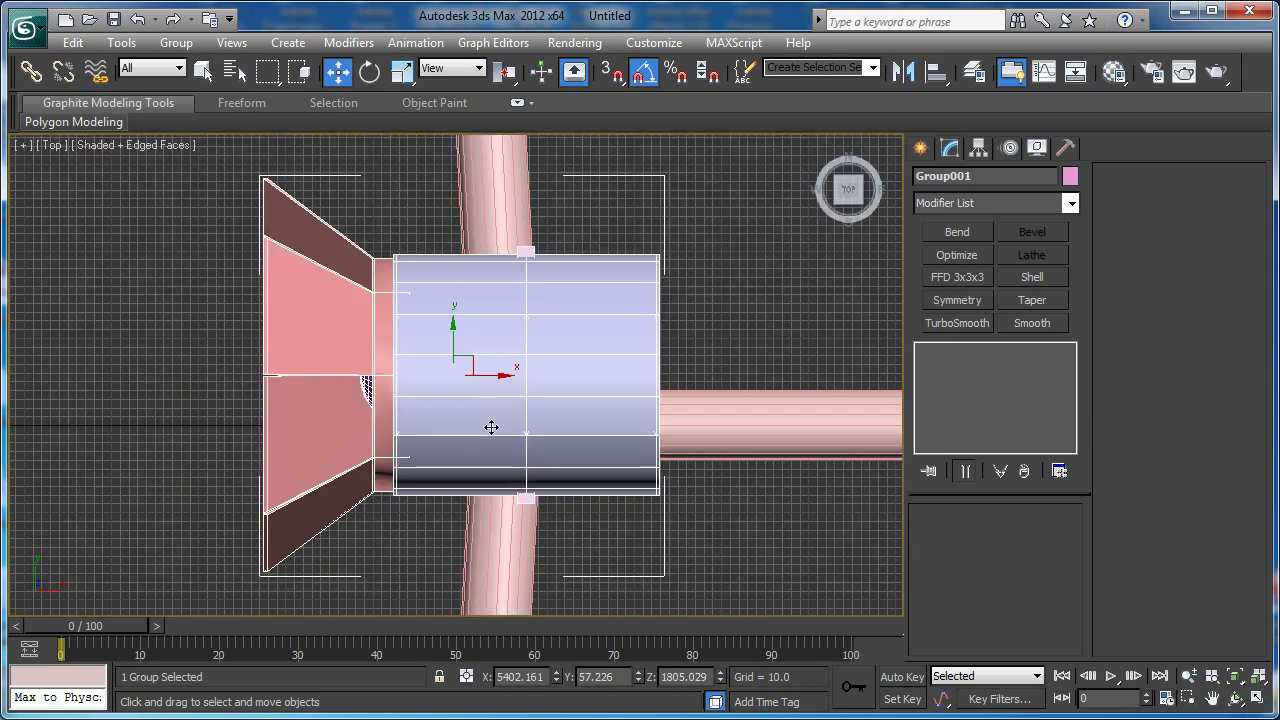
pyautogui.scroll(-8, 473, 402)
pyautogui.keyDown('shift'); pyautogui.moveTo(458, 375); pyautogui.dragTo(459, 293); pyautogui.keyUp('shift')
pyautogui.click(688, 375)
pyautogui.click(688, 375)
# - Add the original lamp to the selected copies and move all four along Y to centre them on the X axis
pyautogui.moveTo(519, 292); pyautogui.dragTo(498, 362, button='middle')
pyautogui.scroll(-1, 500, 398)
pyautogui.scroll(1, 498, 362)
pyautogui.keyDown('ctrl'); pyautogui.click(472, 307); pyautogui.keyUp('ctrl')
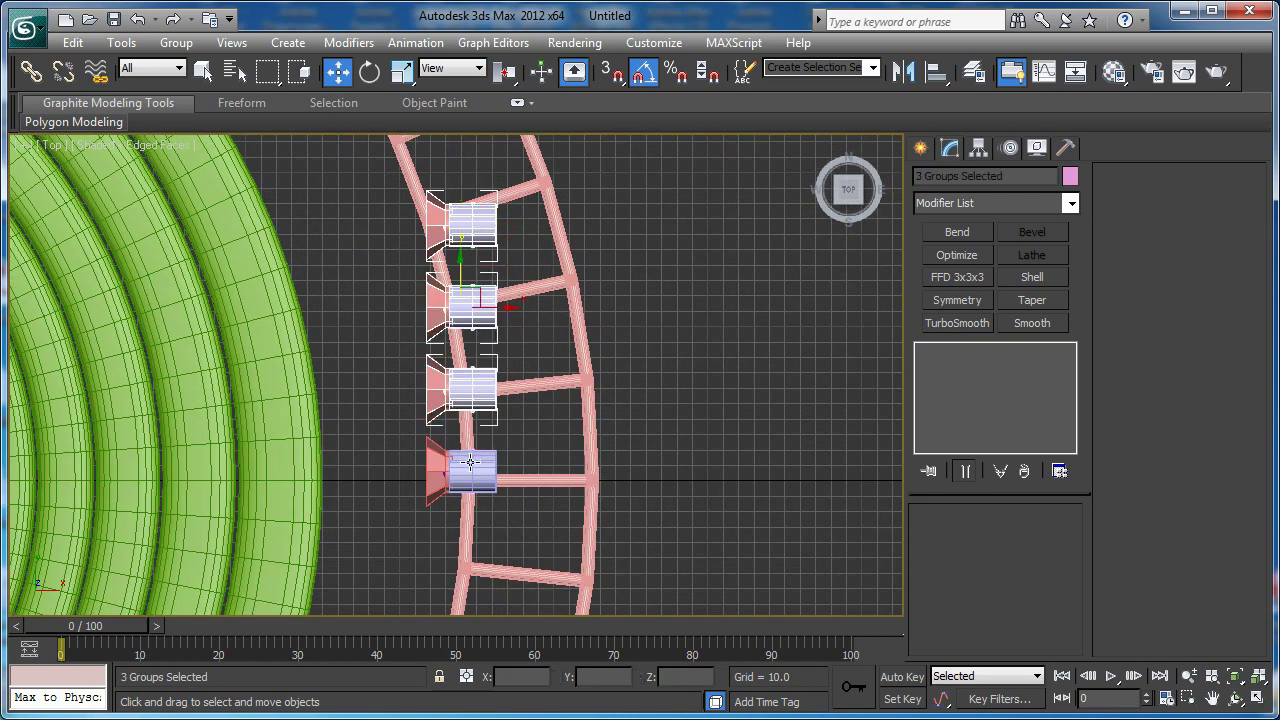
pyautogui.moveTo(458, 316); pyautogui.dragTo(464, 415)
pyautogui.scroll(6, 480, 435)
pyautogui.scroll(-5, 464, 415)
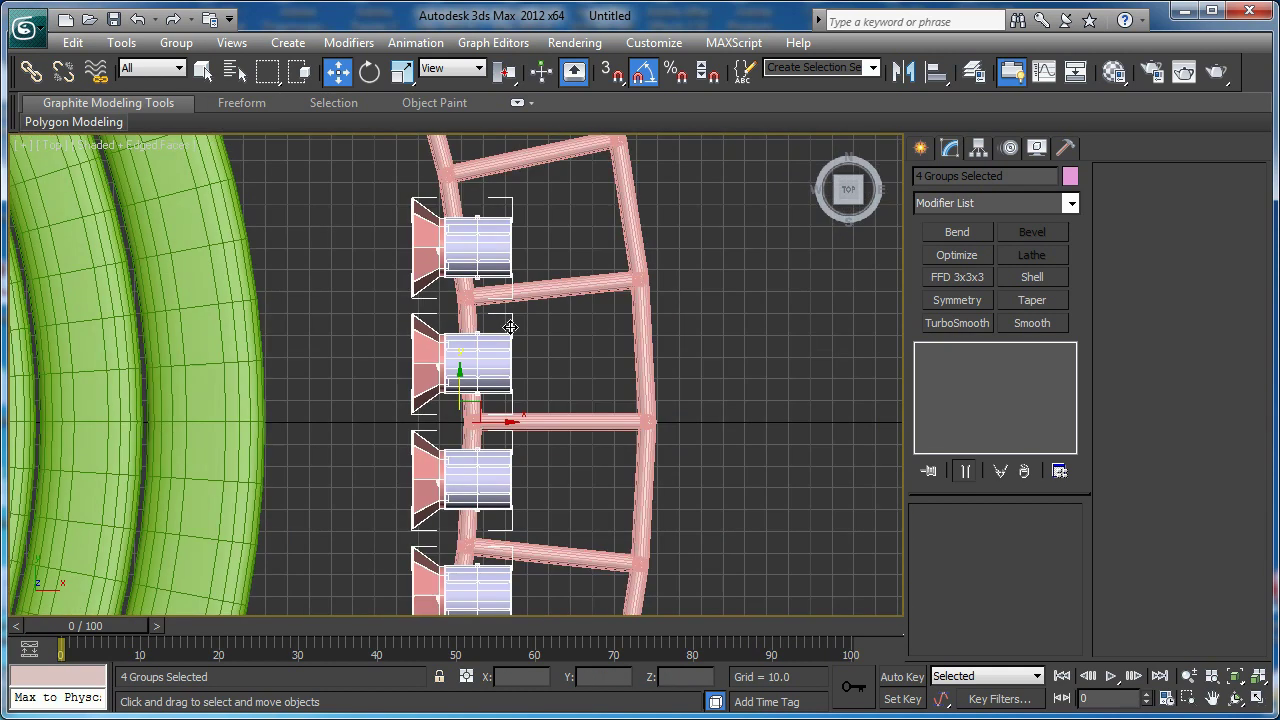
# - Select all four lamp groups and shift them slightly along X to align them with the truss's inner rail
pyautogui.click(484, 368)
pyautogui.scroll(4, 442, 358)
pyautogui.scroll(3, 442, 358)
pyautogui.press('p')
pyautogui.keyDown('alt'); pyautogui.moveTo(471, 391); pyautogui.dragTo(505, 437, button='middle'); pyautogui.keyUp('alt')
pyautogui.scroll(-3, 578, 403)
pyautogui.keyDown('ctrl'); pyautogui.click(546, 360); pyautogui.keyUp('ctrl')
pyautogui.keyDown('ctrl'); pyautogui.click(680, 180); pyautogui.keyUp('ctrl')
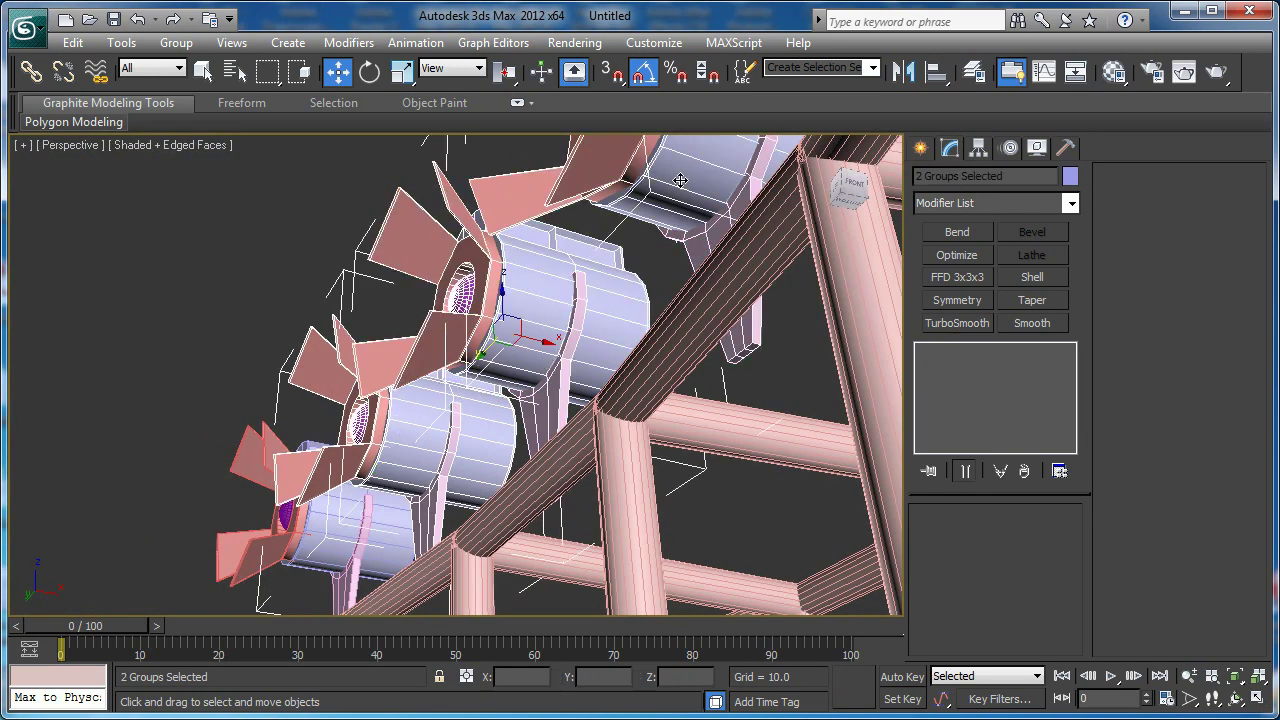
pyautogui.keyDown('alt'); pyautogui.moveTo(311, 520); pyautogui.dragTo(464, 403, button='middle'); pyautogui.keyUp('alt')
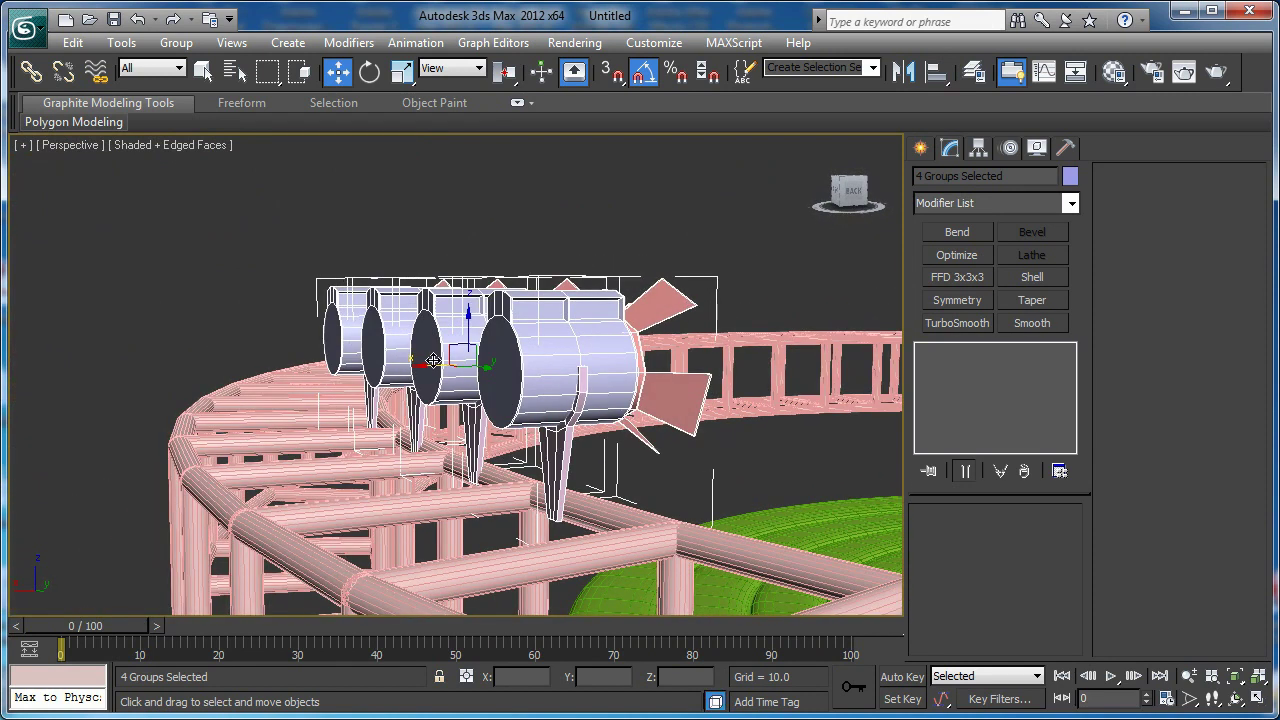
pyautogui.moveTo(440, 362); pyautogui.dragTo(445, 363)
# - Select the two outer lamps and move them along X so that their legs sit on the curved rail
pyautogui.keyDown('alt'); pyautogui.moveTo(545, 400); pyautogui.dragTo(620, 400, button='middle'); pyautogui.keyUp('alt')
pyautogui.click(486, 400)
pyautogui.keyDown('ctrl'); pyautogui.click(178, 334); pyautogui.keyUp('ctrl')
pyautogui.keyDown('alt'); pyautogui.moveTo(178, 334); pyautogui.dragTo(307, 351, button='middle'); pyautogui.keyUp('alt')
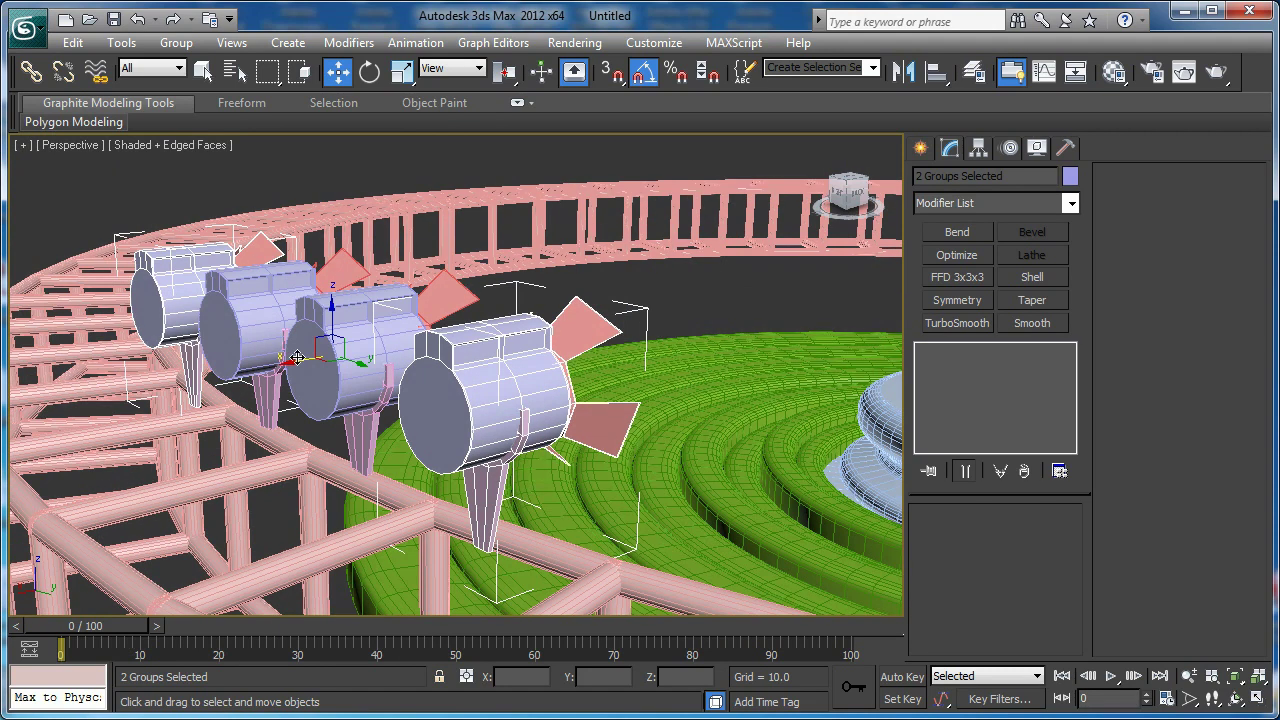
pyautogui.moveTo(307, 351); pyautogui.dragTo(313, 347)
# - Rotate the four lamps individually about Z with angle snap so that they follow the truss's curve
pyautogui.press('t')
pyautogui.scroll(5, 429, 221)
pyautogui.press('e')
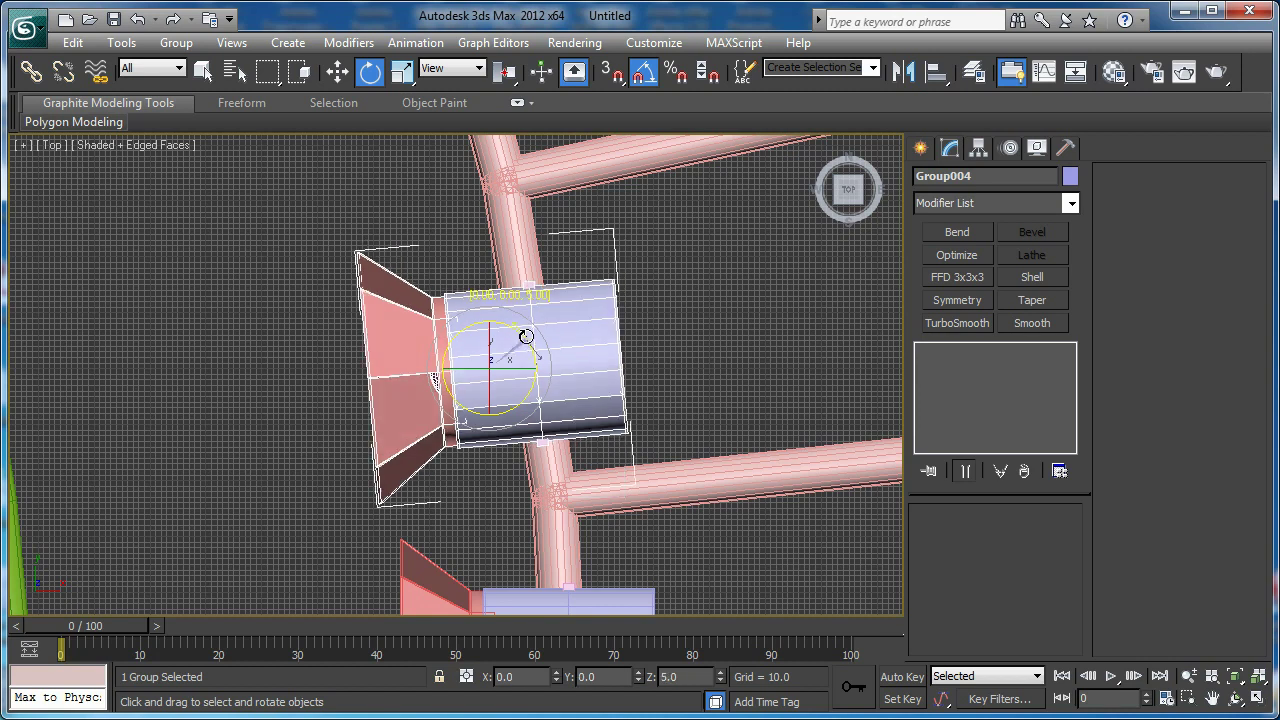
pyautogui.moveTo(535, 477); pyautogui.dragTo(528, 241, button='middle')
pyautogui.click(535, 496)
pyautogui.click(506, 510)
pyautogui.moveTo(530, 530); pyautogui.dragTo(506, 328, button='middle')
pyautogui.scroll(-2, 506, 328)
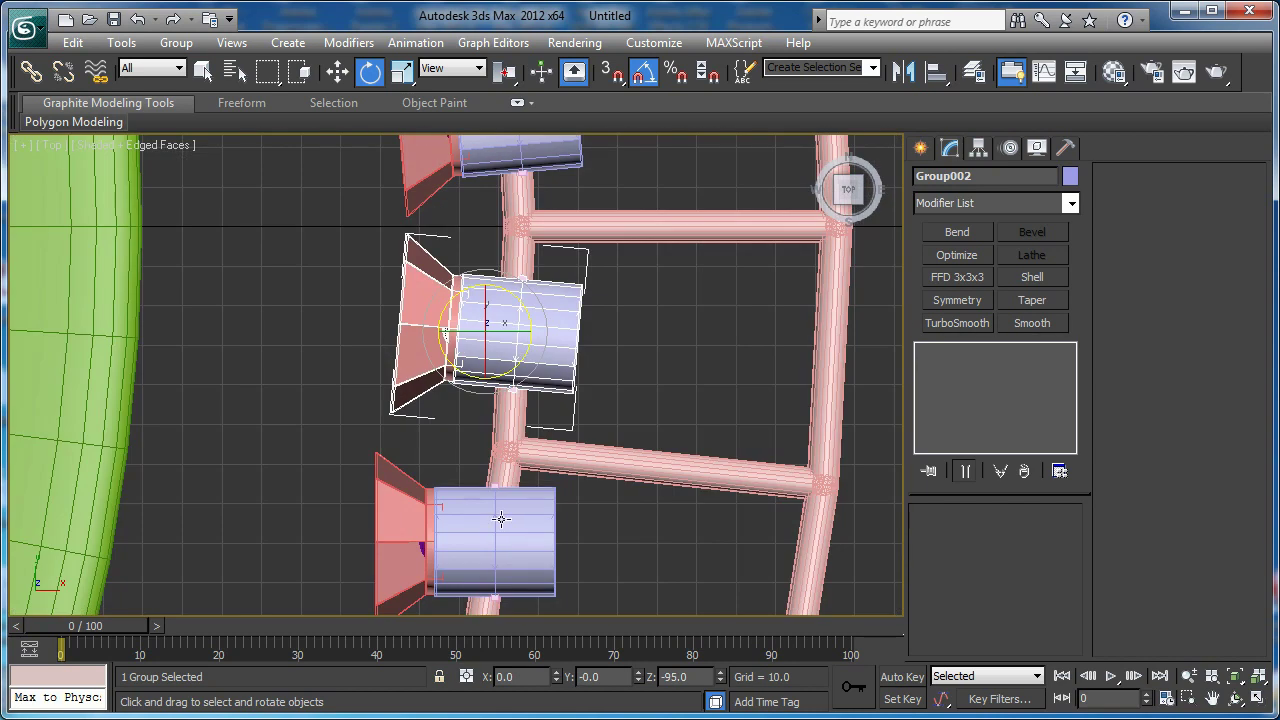
pyautogui.moveTo(500, 512); pyautogui.dragTo(503, 523)
pyautogui.moveTo(503, 523); pyautogui.dragTo(498, 405, button='middle')
# - Nudge the two outer lamps along X toward the stage centre to seat them on the rail
pyautogui.press('p')
pyautogui.press('z')
pyautogui.scroll(-3, 466, 322)
pyautogui.press('t')
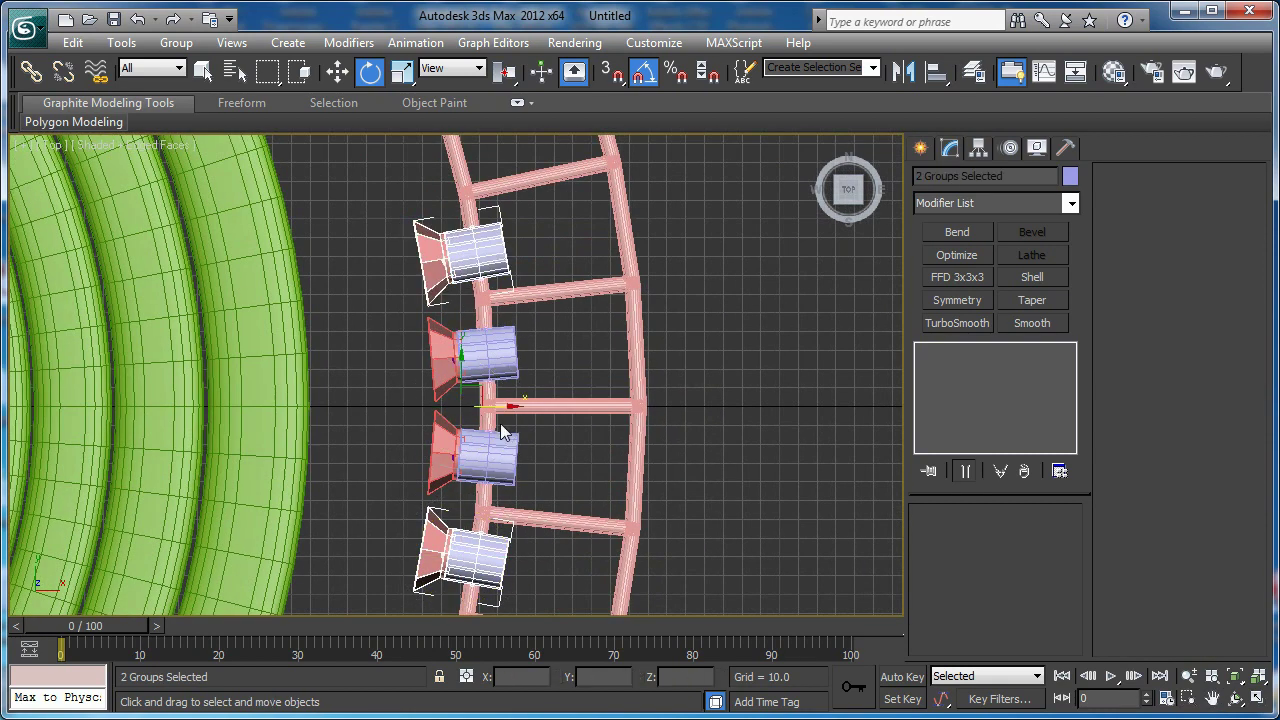
pyautogui.moveTo(497, 404); pyautogui.dragTo(496, 403)
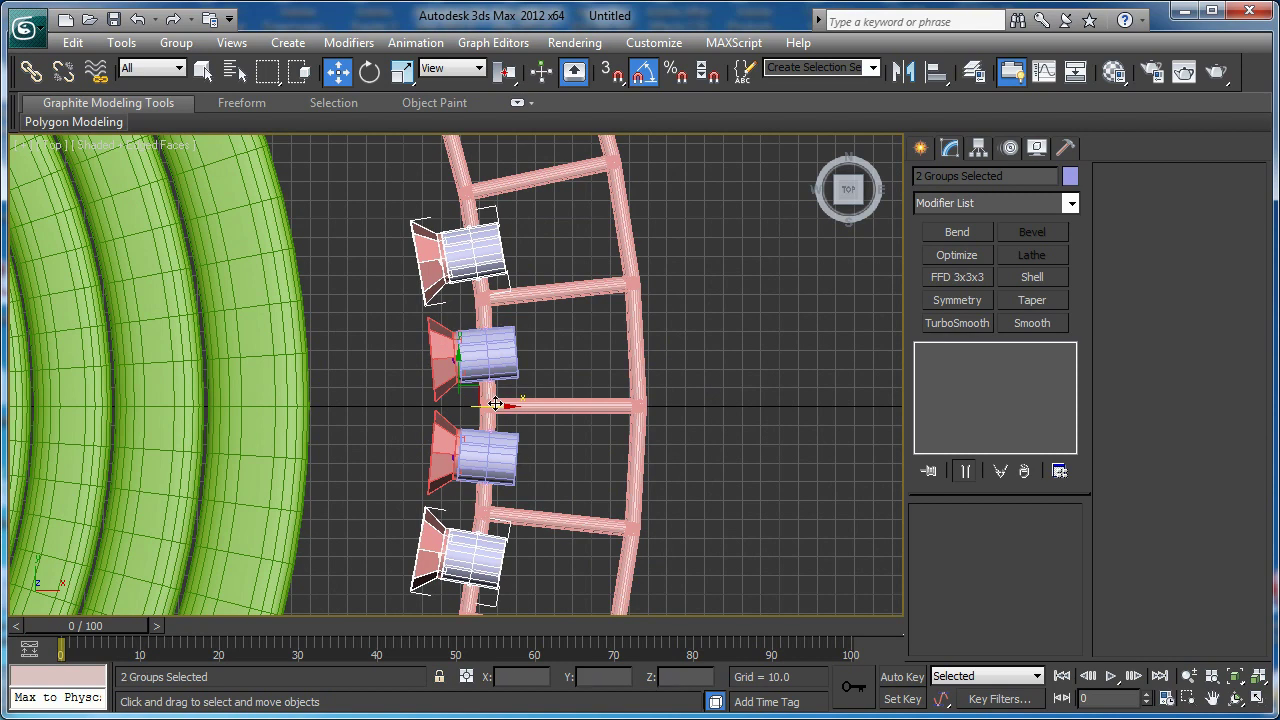
# - Select all four lamp groups and combine them into a single group under the default name
pyautogui.keyDown('ctrl'); pyautogui.click(482, 450); pyautogui.keyUp('ctrl')
pyautogui.press('p')
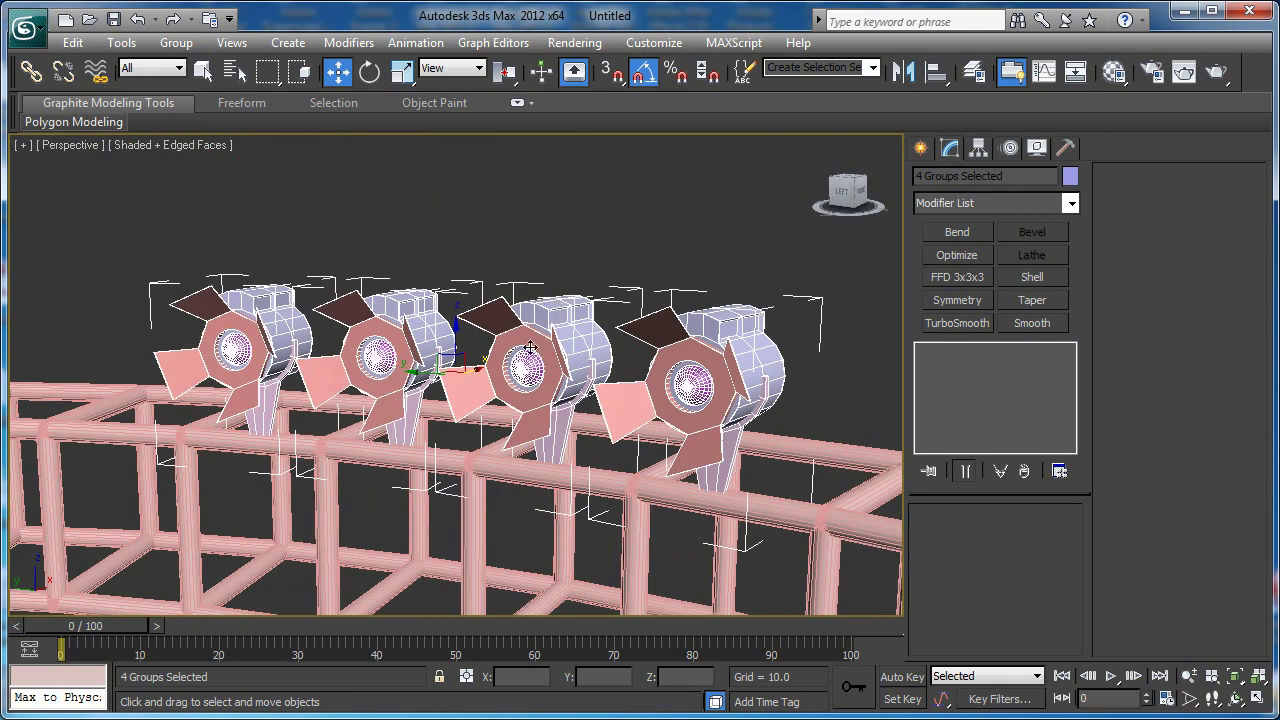
pyautogui.click(176, 42)
pyautogui.click(192, 57)
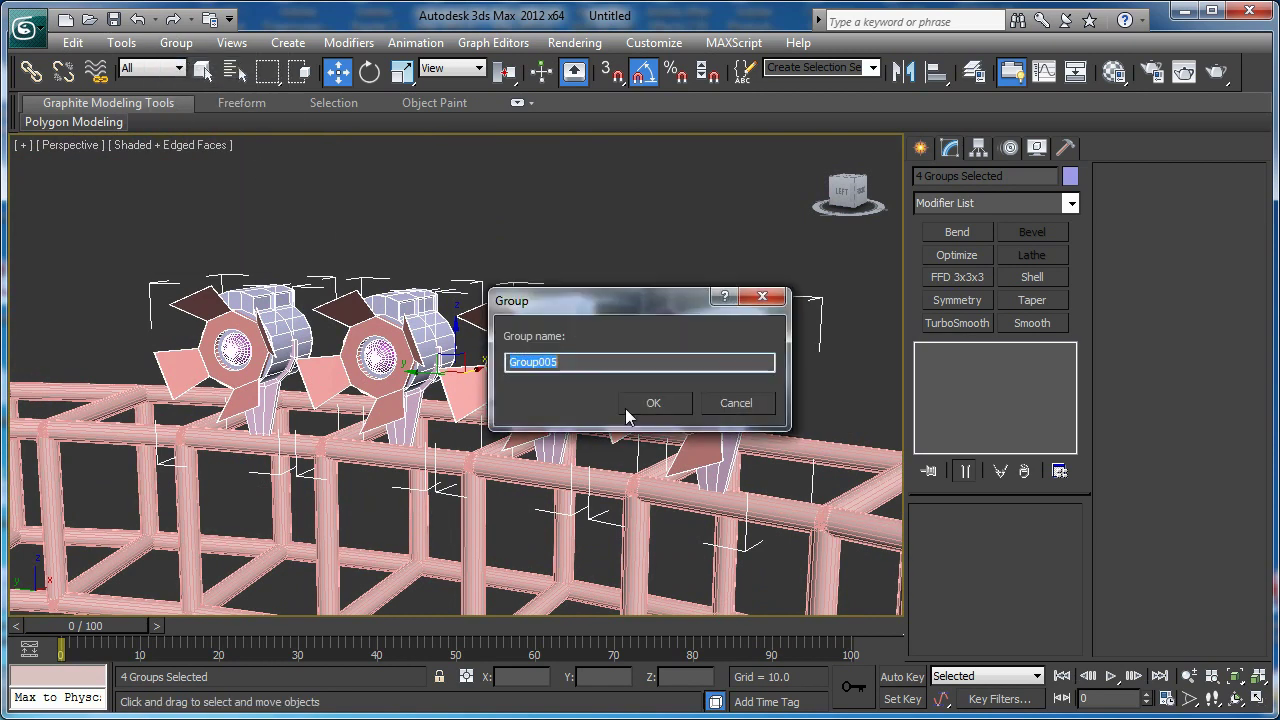
pyautogui.click(650, 403)
pyautogui.press('t')
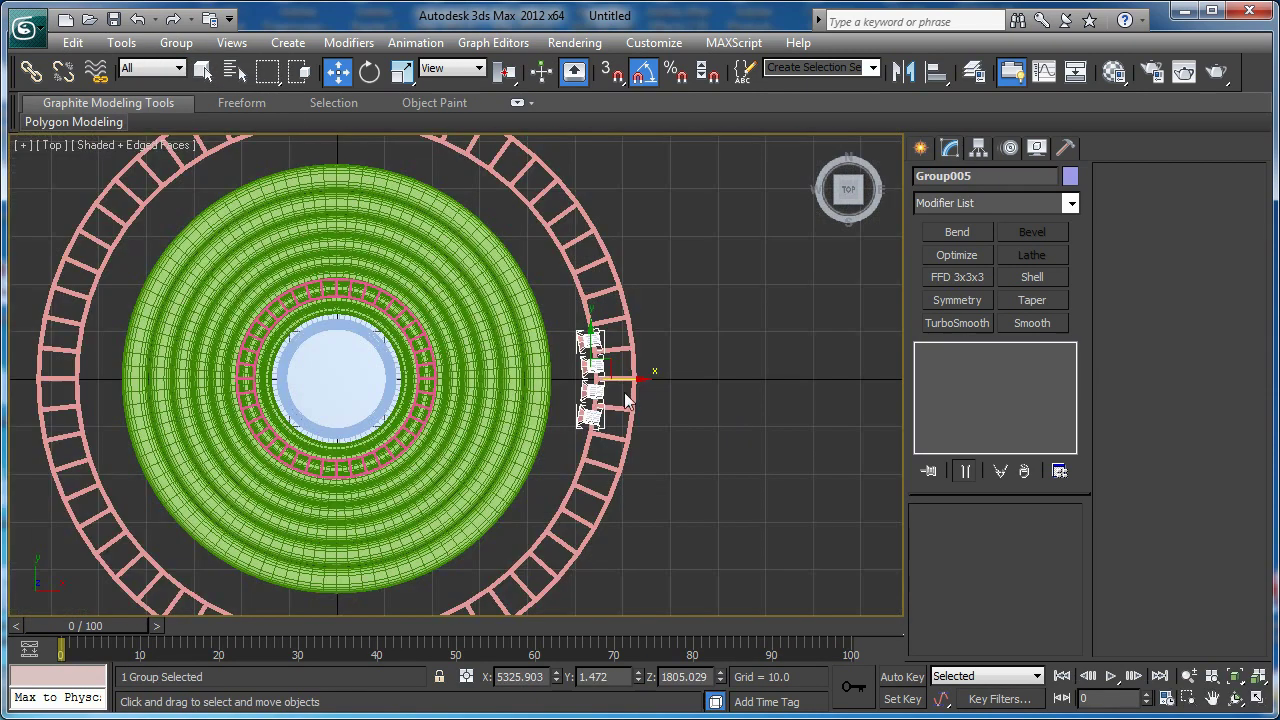
pyautogui.moveTo(523, 386); pyautogui.dragTo(476, 384, button='middle')
pyautogui.scroll(3, 475, 384)
pyautogui.scroll(3, 506, 406)
pyautogui.moveTo(695, 399); pyautogui.dragTo(507, 428, button='middle')
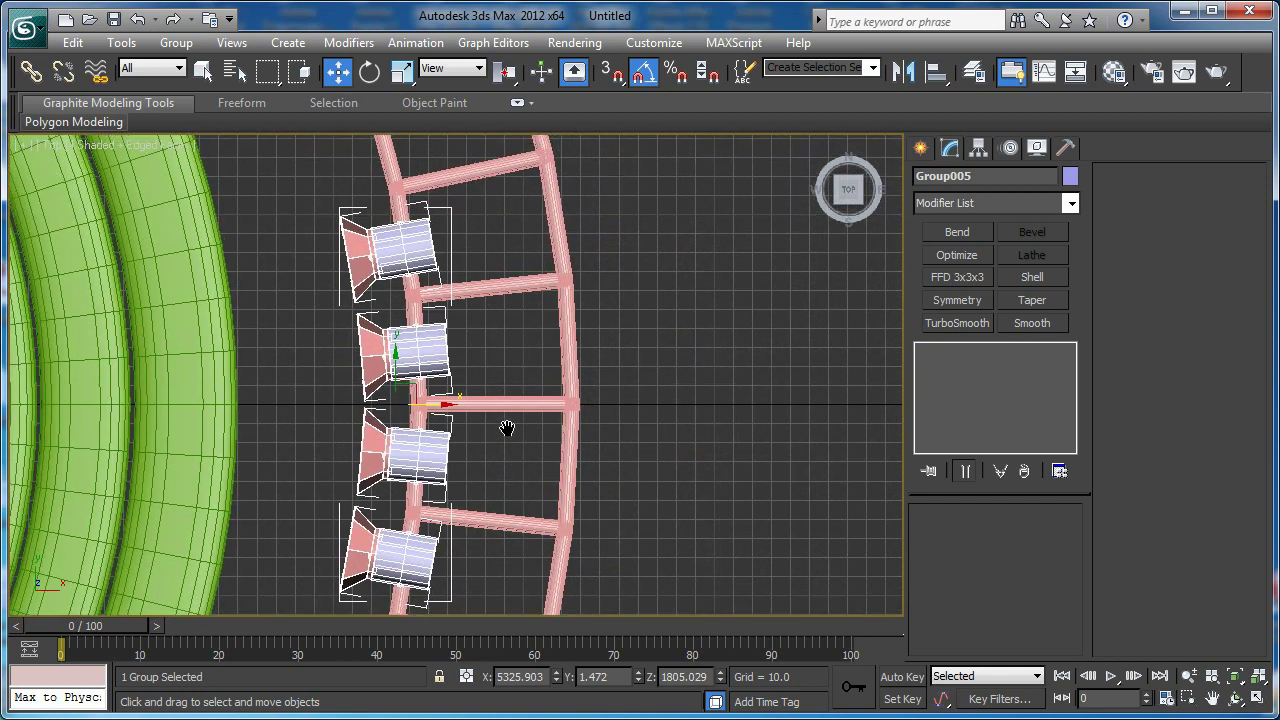
# - Move the pivot of the four-lamp group to X 0, Y 0 at the stage centre without moving the lamps
pyautogui.click(978, 149)
pyautogui.click(993, 275)
pyautogui.scroll(-6, 543, 360)
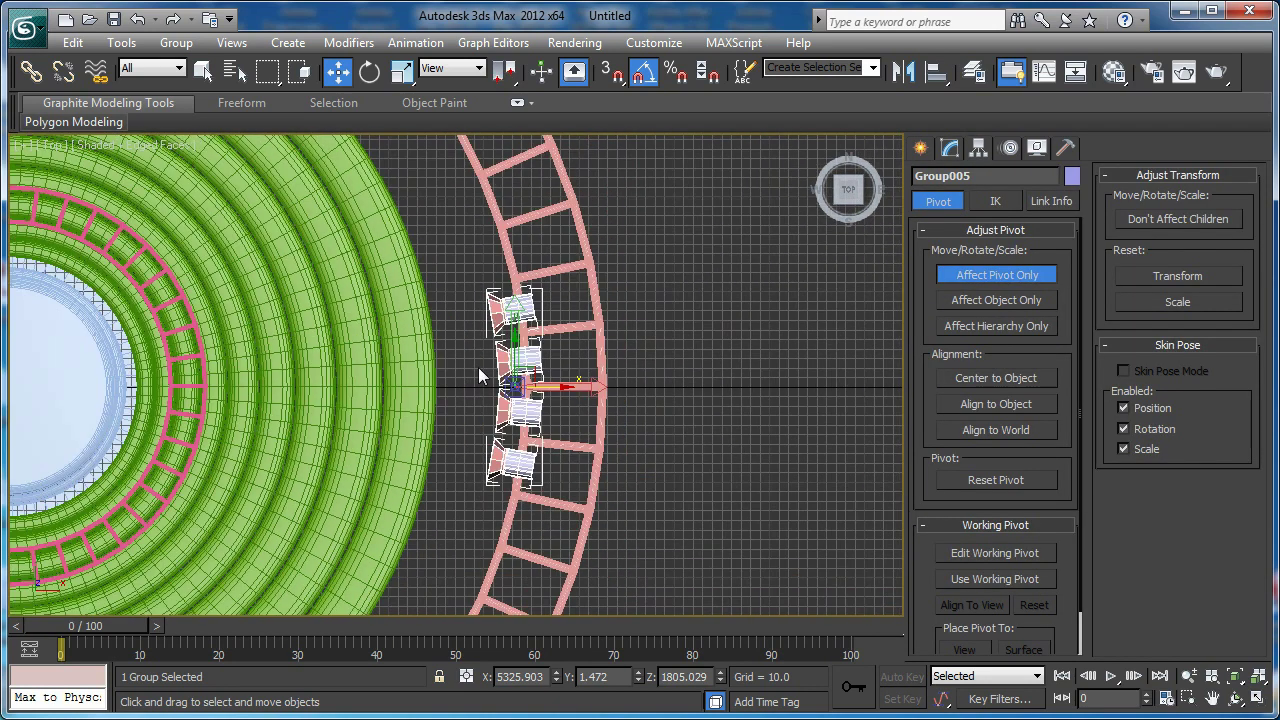
pyautogui.moveTo(543, 360); pyautogui.dragTo(636, 345, button='middle')
pyautogui.rightClick(556, 677)
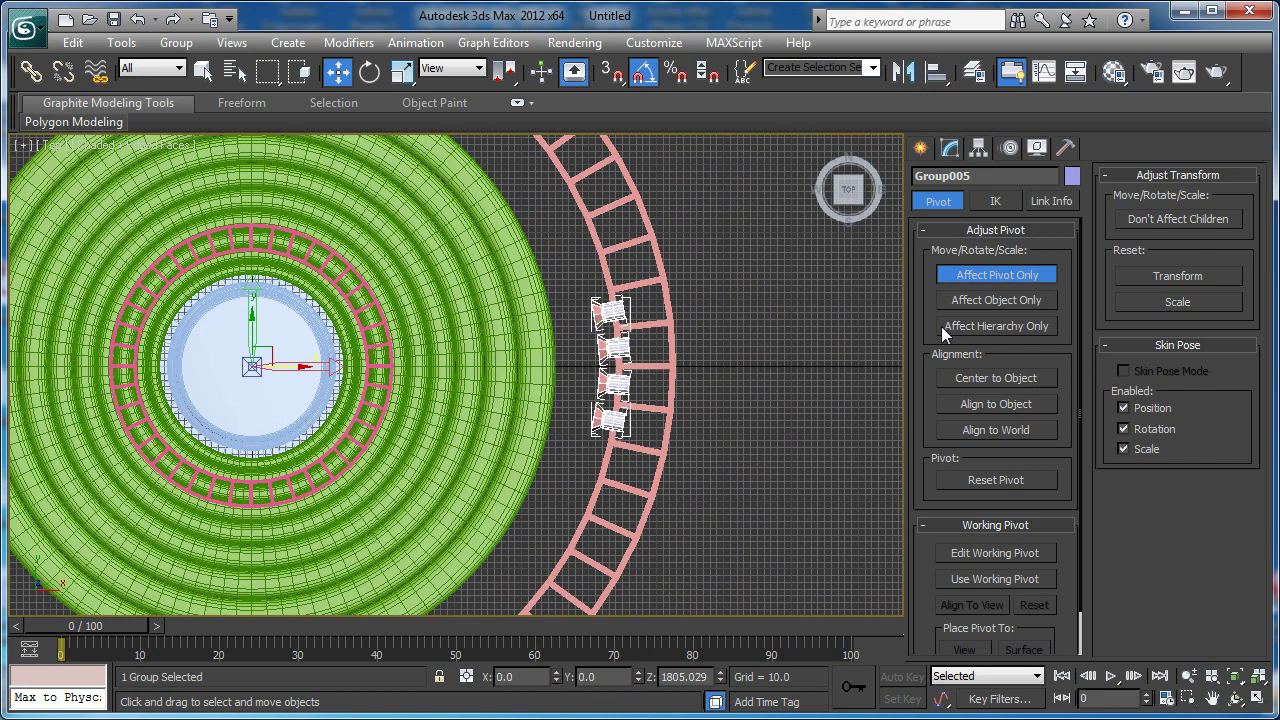
pyautogui.click(970, 279)
pyautogui.press('e')
pyautogui.moveTo(404, 305); pyautogui.dragTo(513, 340, button='middle')
pyautogui.press('w')
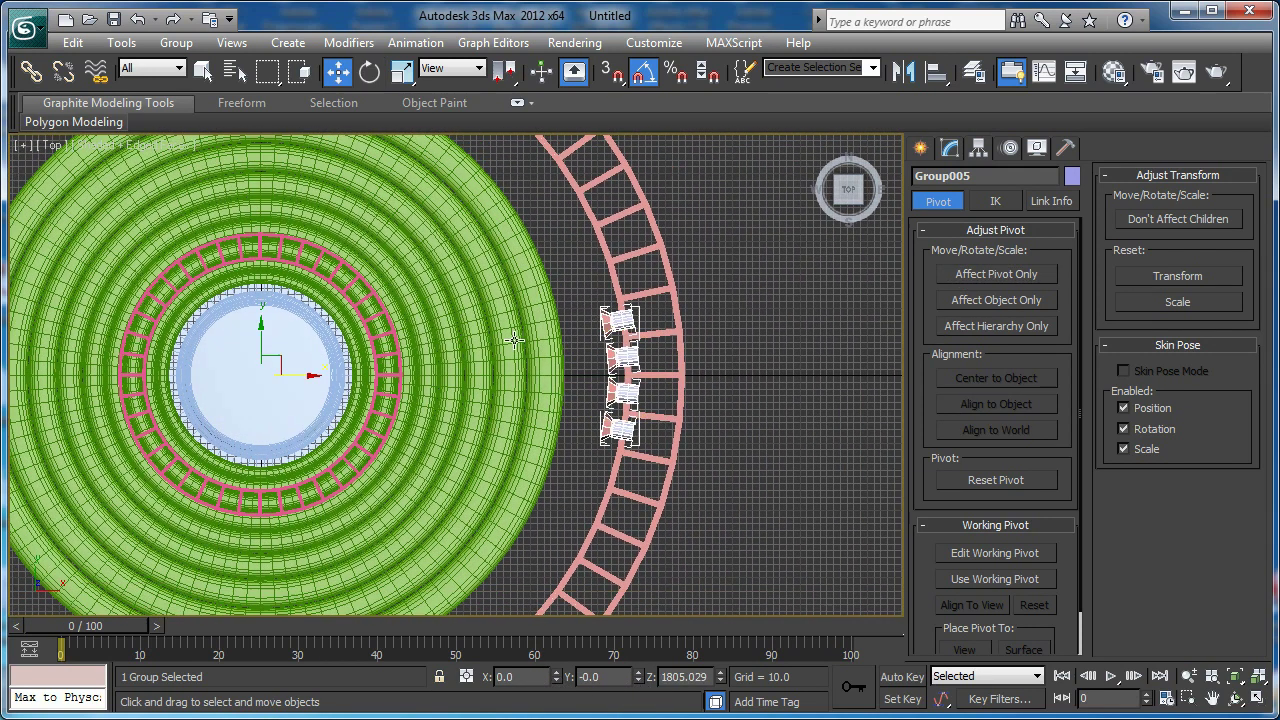
pyautogui.press('e')
pyautogui.click(957, 273)
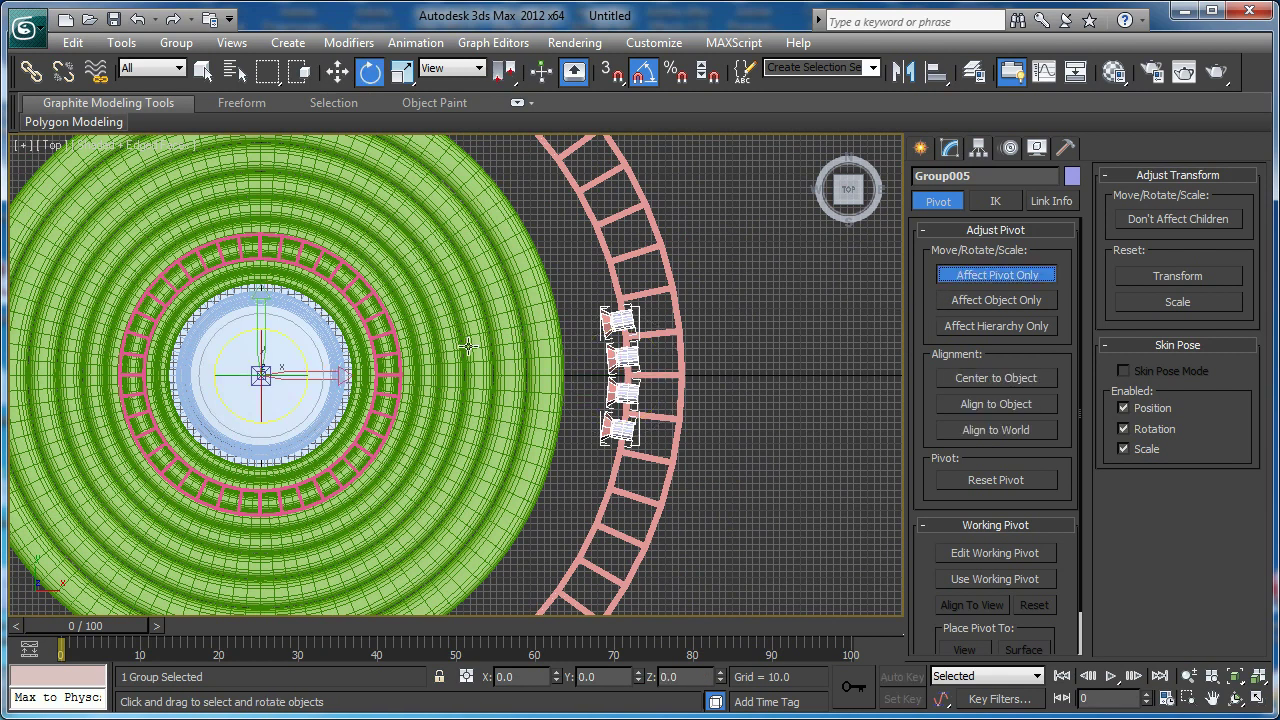
pyautogui.scroll(2, 566, 346)
pyautogui.moveTo(387, 420); pyautogui.dragTo(351, 445, button='middle')
pyautogui.scroll(-3, 351, 445)
pyautogui.moveTo(416, 416); pyautogui.dragTo(418, 363, button='middle')
pyautogui.scroll(2, 491, 460)
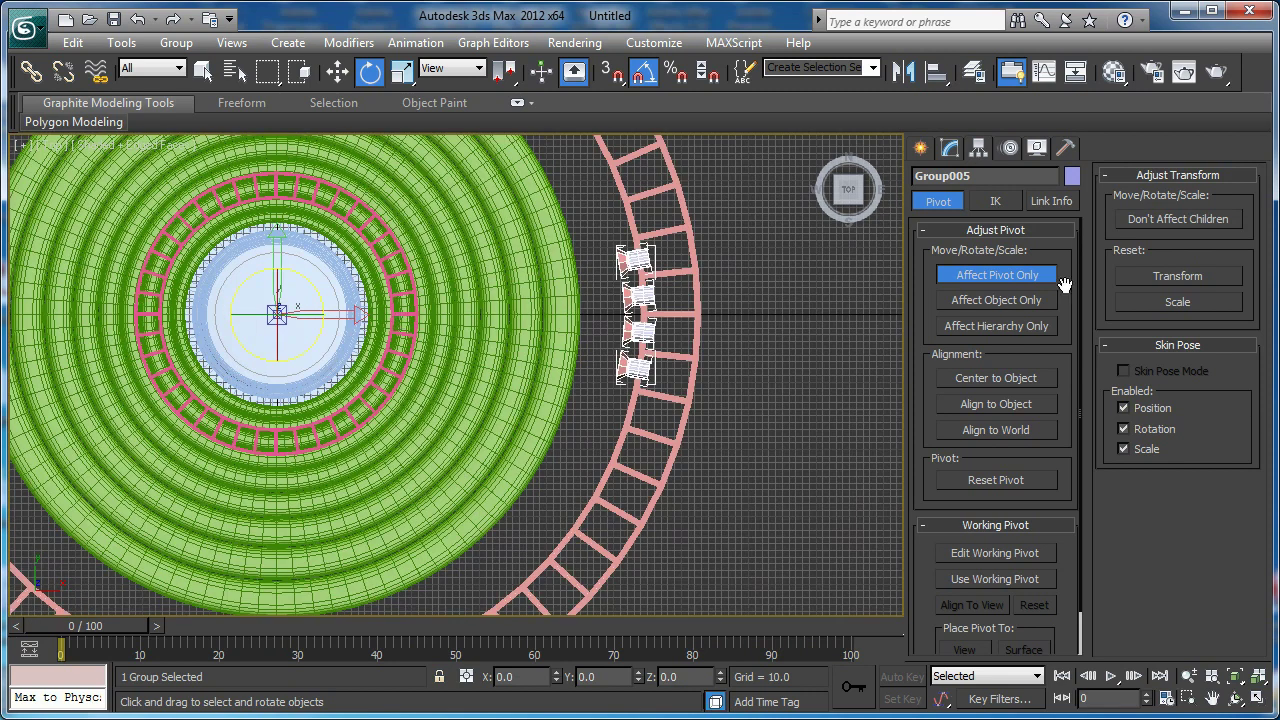
pyautogui.click(1033, 275)
# - Clone the lamp group about Z in 45° steps to make eight evenly spaced groups around the large truss
pyautogui.scroll(2, 343, 397)
pyautogui.press('w')
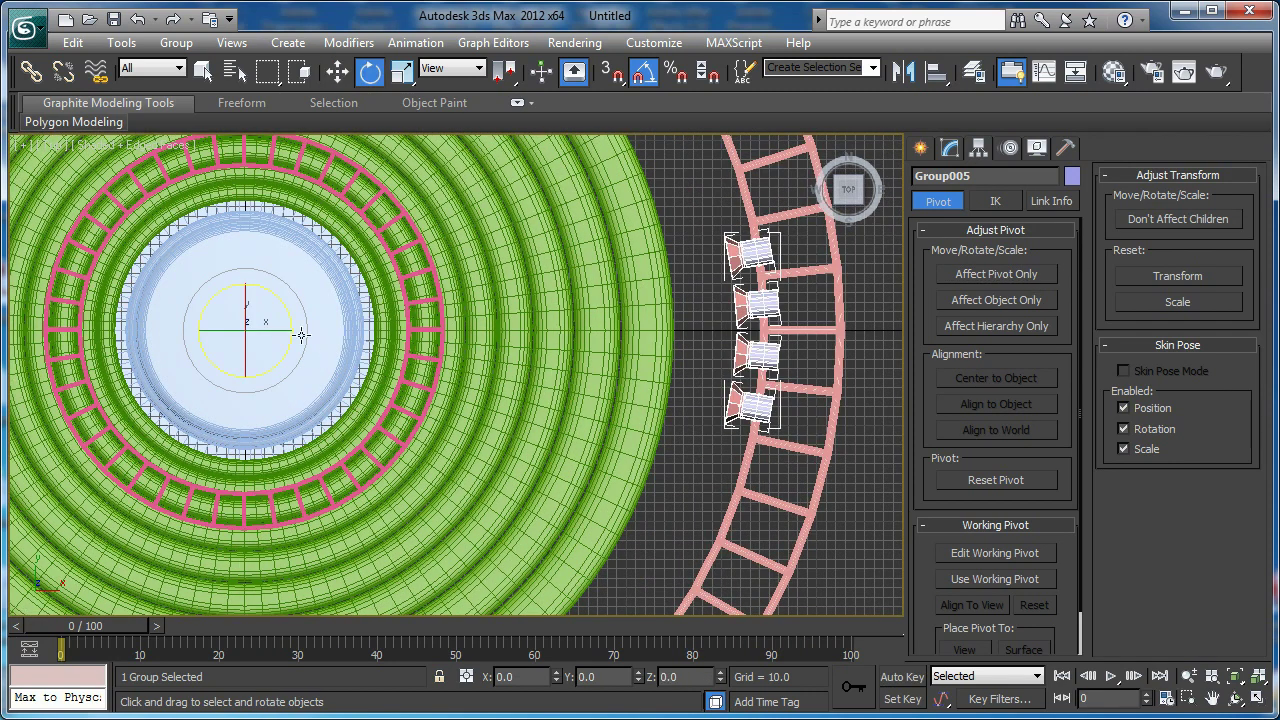
pyautogui.scroll(-2, 286, 307)
pyautogui.moveTo(356, 382)
pyautogui.keyDown('shift'); pyautogui.mouseDown()
pyautogui.moveTo(338, 375)
pyautogui.moveTo(346, 329)
pyautogui.mouseUp(); pyautogui.keyUp('shift')
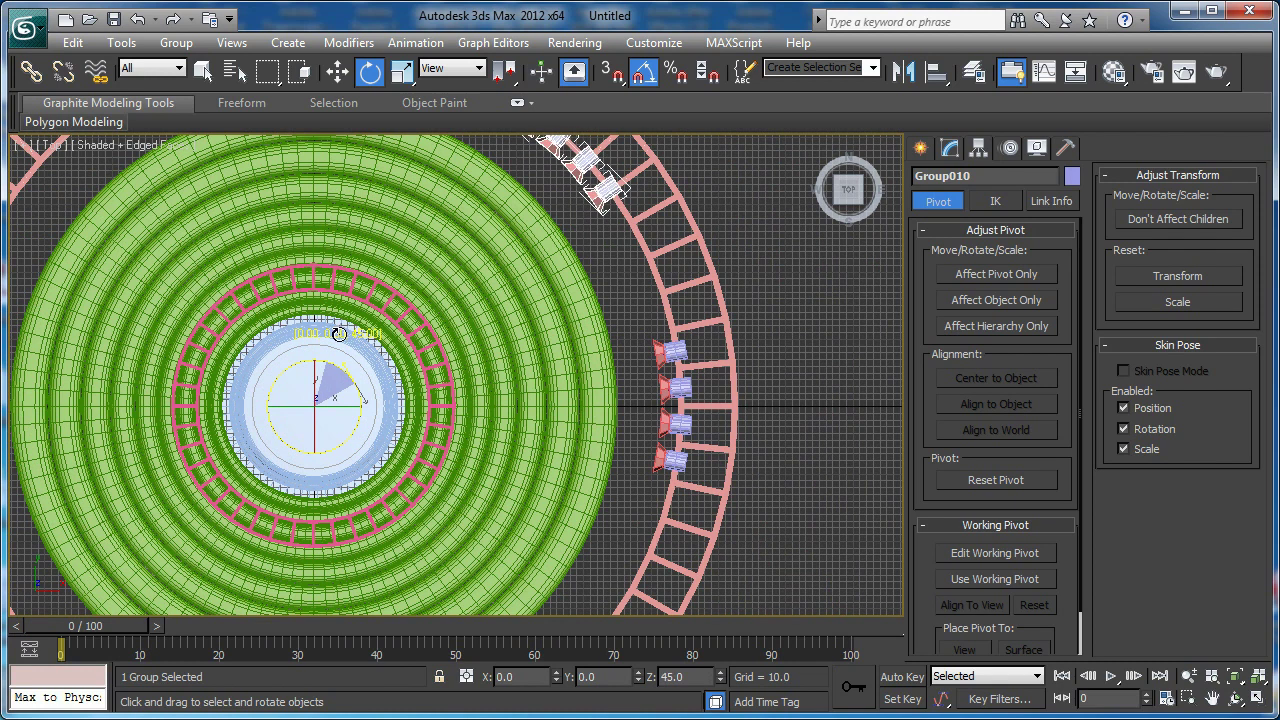
pyautogui.keyDown('shift'); pyautogui.moveTo(340, 331); pyautogui.dragTo(339, 333); pyautogui.keyUp('shift')
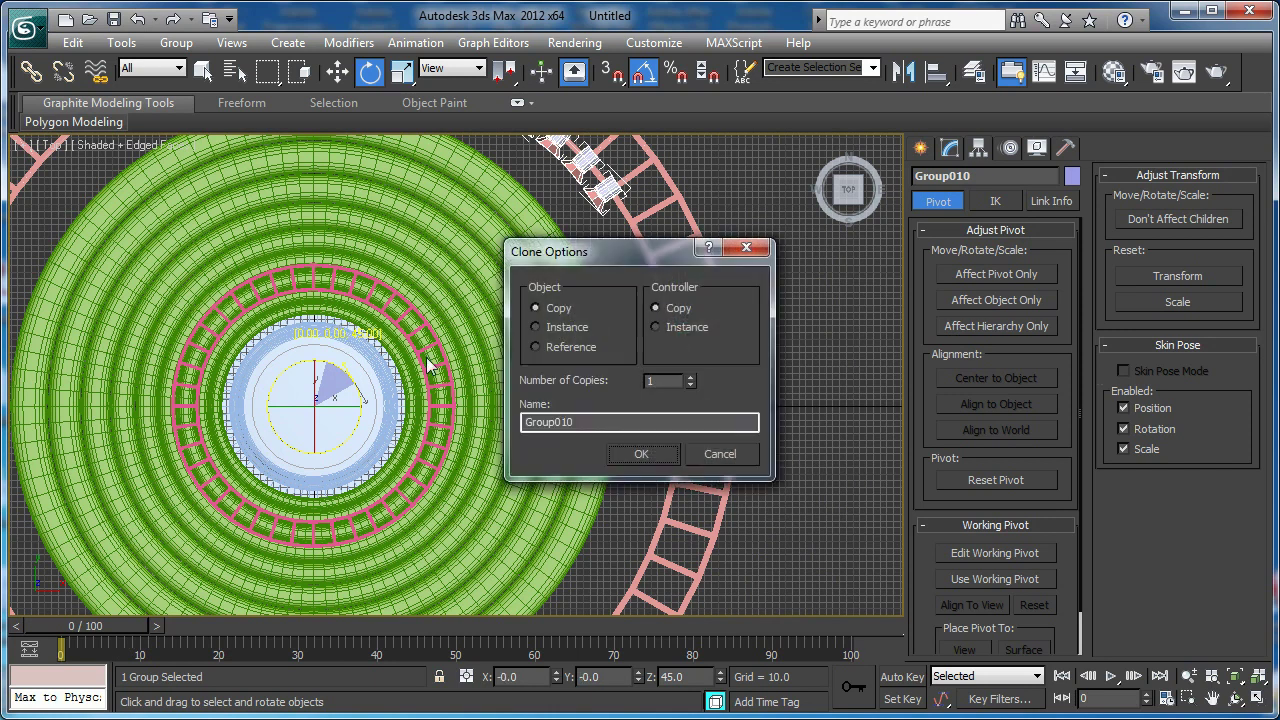
pyautogui.doubleClick(691, 379)
pyautogui.click(645, 451)
# - Select all eight lamp groups on the large truss and centre each pivot on its own object
pyautogui.moveTo(599, 483)
pyautogui.mouseDown(button='middle')
pyautogui.moveTo(597, 434)
pyautogui.moveTo(578, 447)
pyautogui.moveTo(580, 433)
pyautogui.moveTo(532, 396)
pyautogui.moveTo(717, 366)
pyautogui.moveTo(697, 349)
pyautogui.moveTo(636, 376)
pyautogui.moveTo(663, 412)
pyautogui.moveTo(531, 404)
pyautogui.moveTo(579, 424)
pyautogui.moveTo(415, 472)
pyautogui.moveTo(479, 286)
pyautogui.moveTo(590, 304)
pyautogui.mouseUp(button='middle')
pyautogui.scroll(-3, 595, 436)
pyautogui.press('p')
pyautogui.press('z')
pyautogui.scroll(-4, 532, 396)
pyautogui.keyDown('ctrl'); pyautogui.click(497, 275); pyautogui.keyUp('ctrl')
pyautogui.scroll(-3, 590, 304)
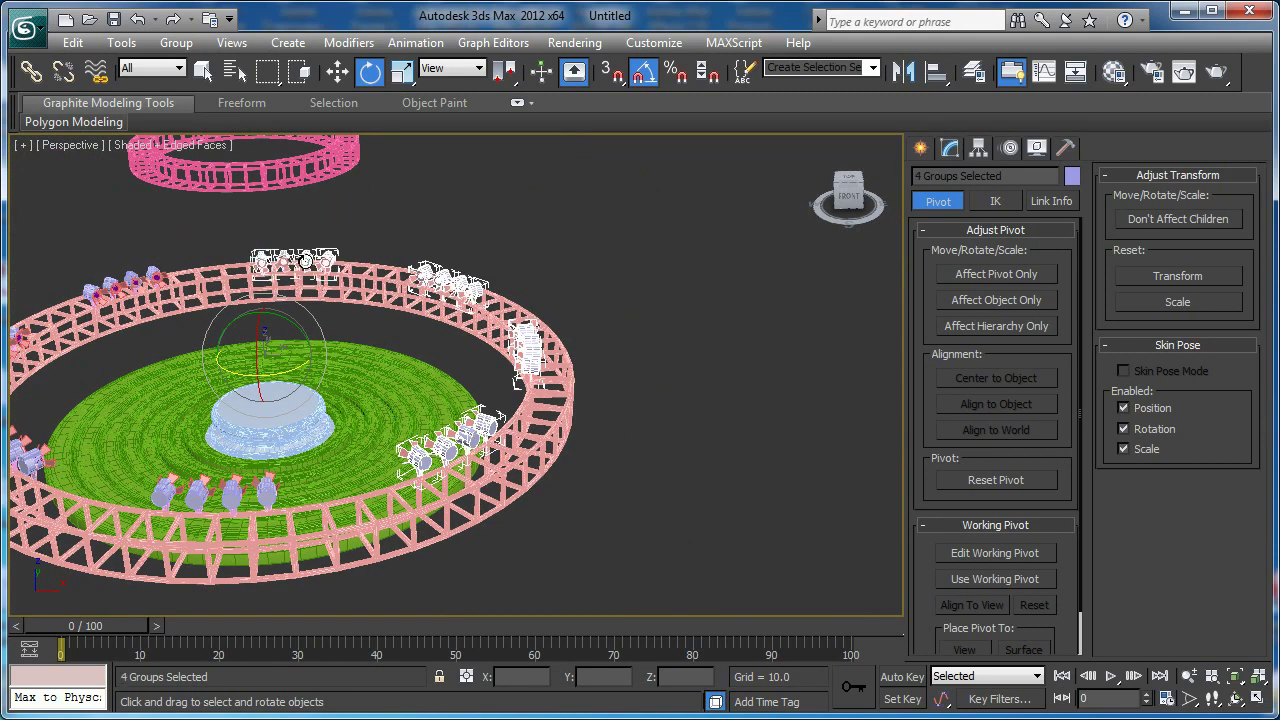
pyautogui.moveTo(142, 284); pyautogui.dragTo(297, 282, button='middle')
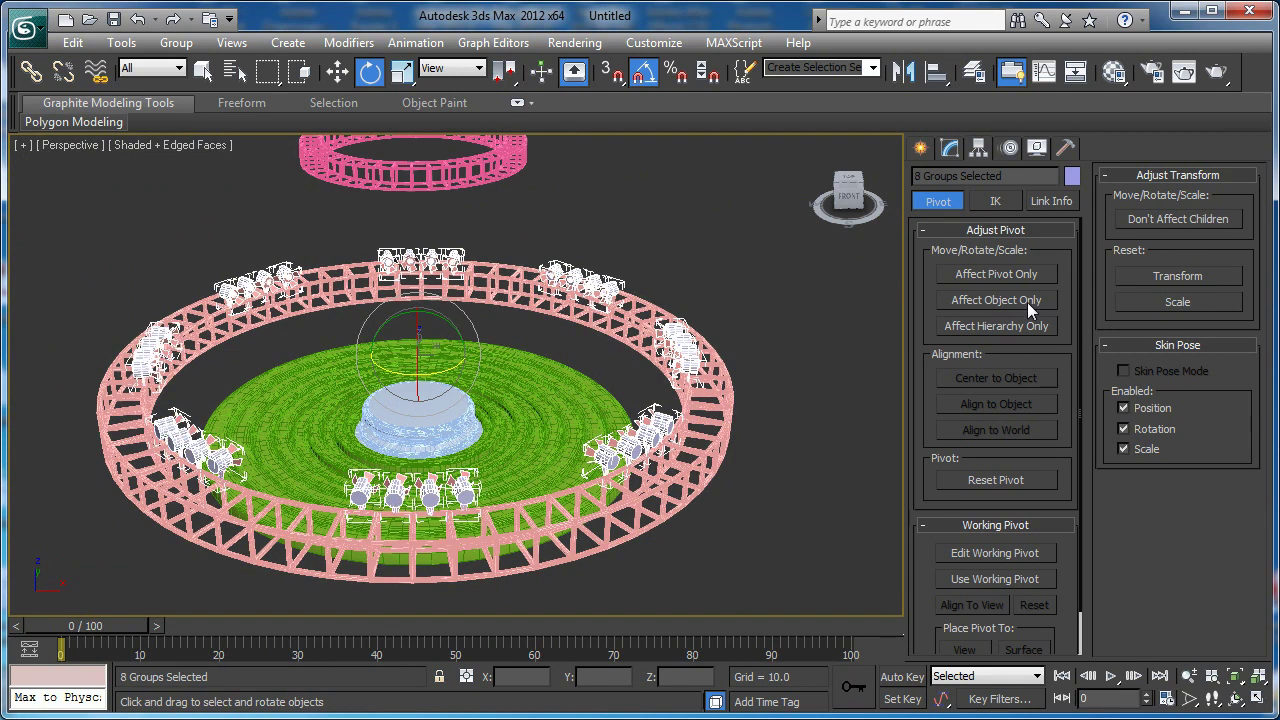
pyautogui.click(990, 276)
pyautogui.click(990, 379)
pyautogui.keyDown('alt'); pyautogui.moveTo(786, 396); pyautogui.dragTo(878, 372, button='middle'); pyautogui.keyUp('alt')
pyautogui.click(975, 285)
# - Select one lamp group on the large truss and lower it along Z so that its legs rest on the rail
pyautogui.scroll(6, 665, 285)
pyautogui.press('r')
pyautogui.click(520, 323)
pyautogui.keyDown('alt'); pyautogui.moveTo(520, 323); pyautogui.dragTo(730, 312, button='middle'); pyautogui.keyUp('alt')
pyautogui.scroll(5, 543, 343)
pyautogui.moveTo(493, 345)
pyautogui.keyDown('alt'); pyautogui.mouseDown(button='middle')
pyautogui.moveTo(503, 302)
pyautogui.moveTo(492, 343)
pyautogui.mouseUp(button='middle'); pyautogui.keyUp('alt')
pyautogui.moveTo(476, 341); pyautogui.dragTo(473, 362)
pyautogui.keyDown('alt'); pyautogui.moveTo(473, 362); pyautogui.dragTo(471, 329, button='middle'); pyautogui.keyUp('alt')
pyautogui.press('w')
pyautogui.moveTo(481, 329); pyautogui.dragTo(473, 355)
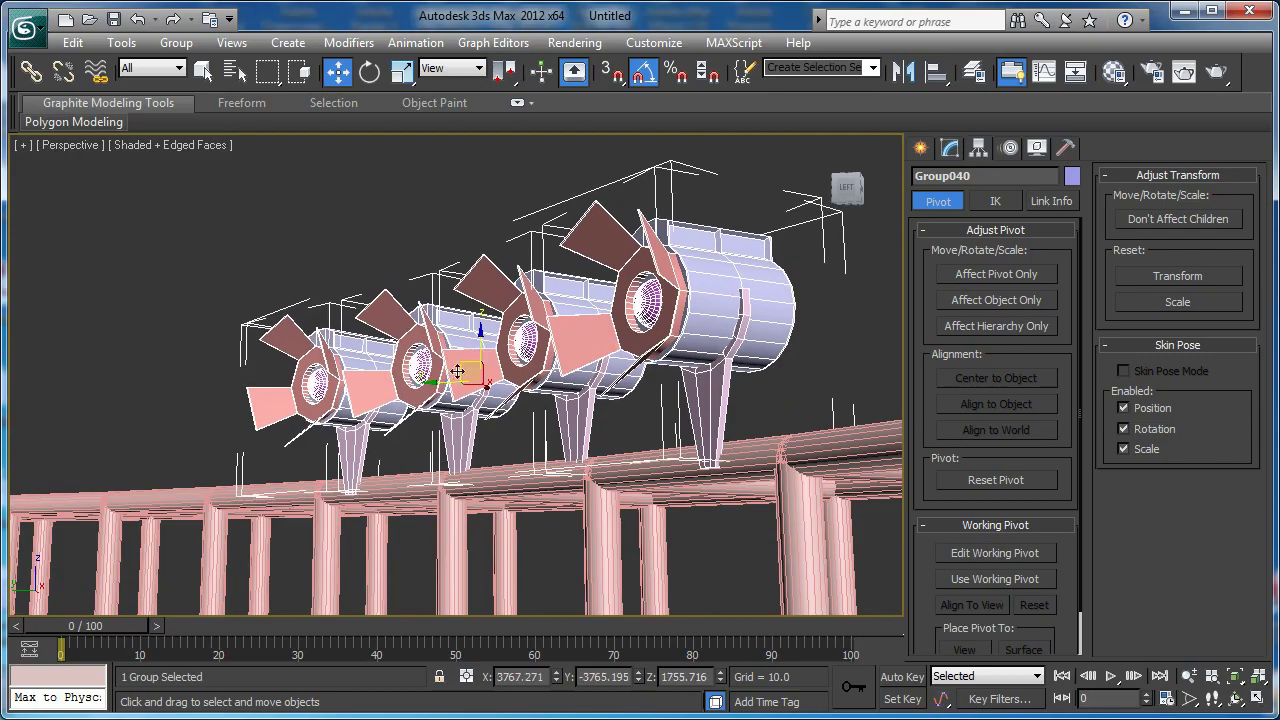
# - Set the reference coordinate system to Local and nudge the lamp group along its local X axis on the rail
pyautogui.keyDown('alt'); pyautogui.moveTo(444, 383); pyautogui.dragTo(345, 470, button='middle'); pyautogui.keyUp('alt')
pyautogui.click(460, 68)
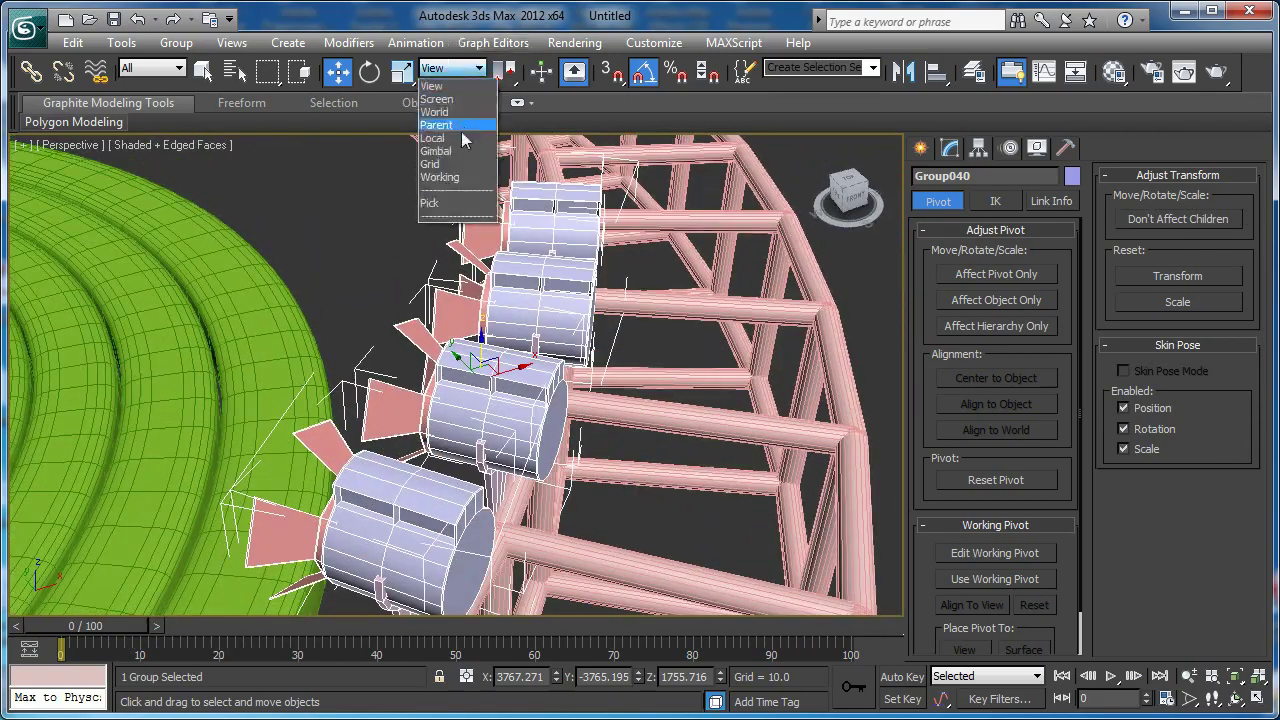
pyautogui.click(463, 138)
pyautogui.keyDown('alt'); pyautogui.moveTo(412, 424); pyautogui.dragTo(525, 364, button='middle'); pyautogui.keyUp('alt')
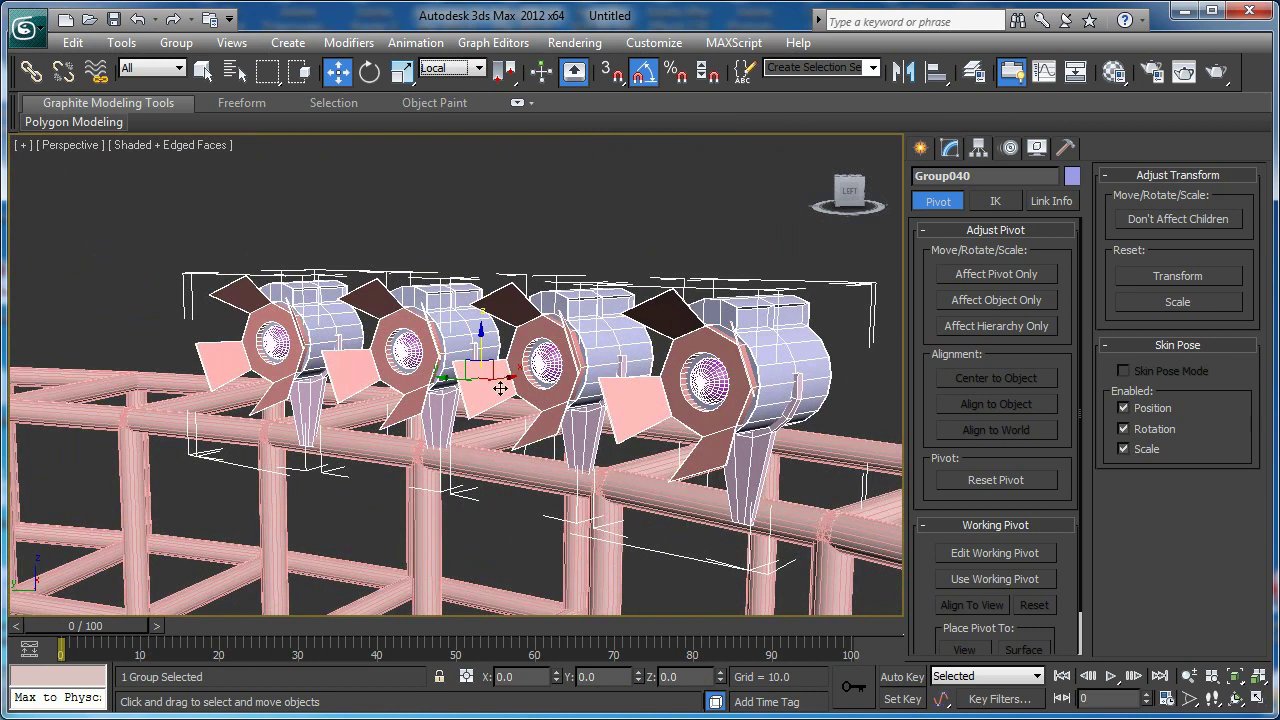
pyautogui.moveTo(503, 378); pyautogui.dragTo(510, 378)
# - Inspect how the neighbouring lamp groups sit on the large truss's rail
pyautogui.keyDown('alt'); pyautogui.moveTo(510, 378); pyautogui.dragTo(376, 361, button='middle'); pyautogui.keyUp('alt')
pyautogui.scroll(-3, 728, 387)
pyautogui.moveTo(726, 406); pyautogui.dragTo(590, 376, button='middle')
pyautogui.click(702, 332)
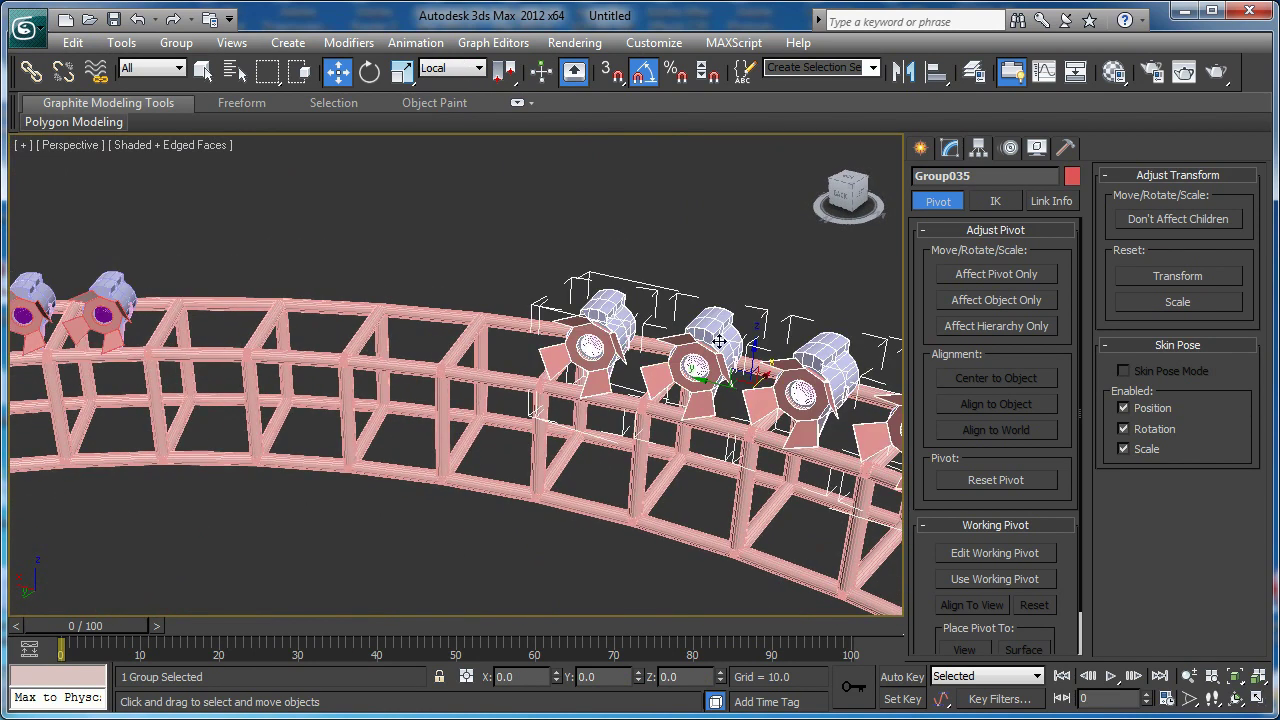
pyautogui.moveTo(768, 354); pyautogui.dragTo(555, 389, button='middle')
pyautogui.scroll(4, 556, 391)
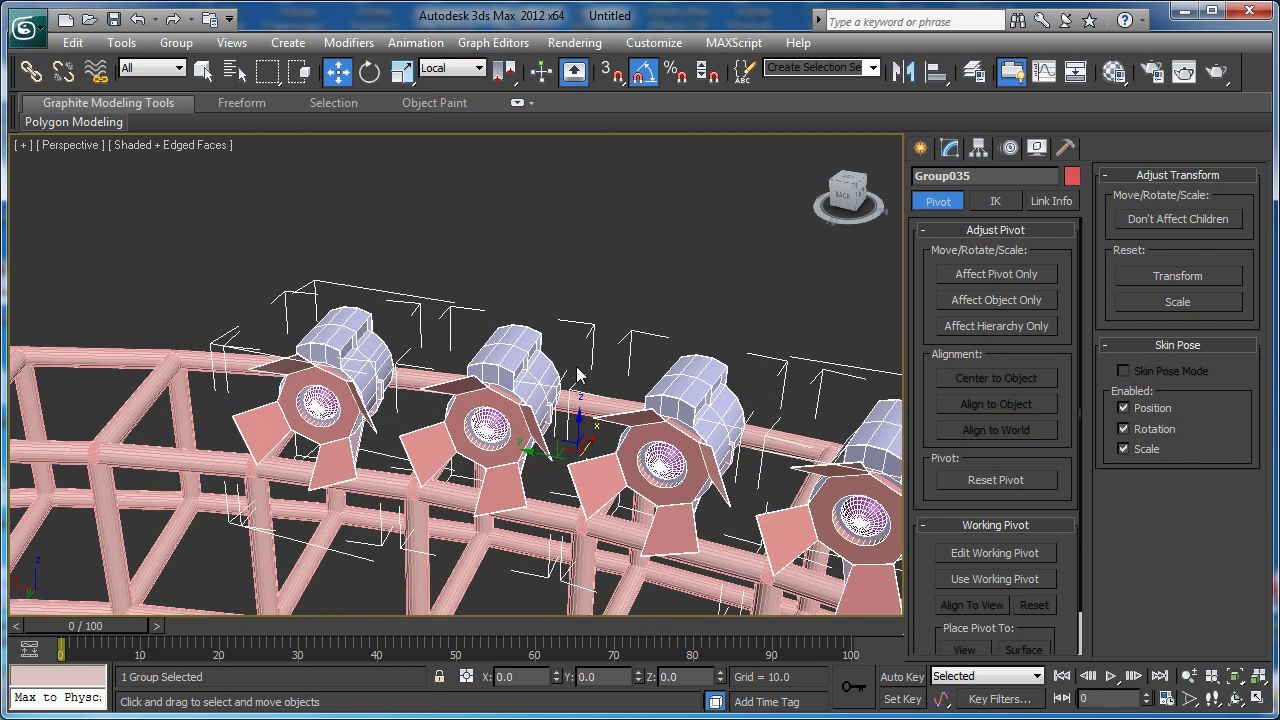
pyautogui.click(577, 374)
pyautogui.scroll(-8, 577, 374)
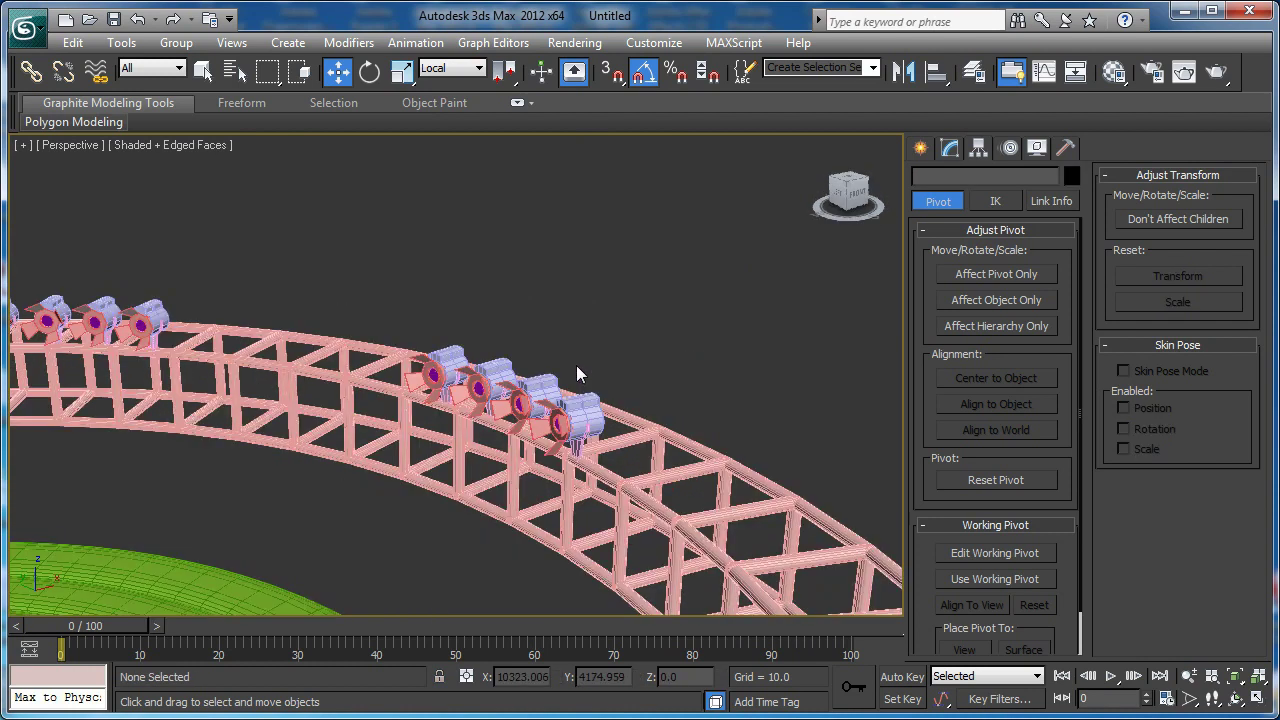
# - Clone the original lamp group in the front view as one copy rotated 180° about X, with its legs pointing up
pyautogui.keyDown('alt'); pyautogui.moveTo(545, 368); pyautogui.dragTo(391, 473, button='middle'); pyautogui.keyUp('alt')
pyautogui.click(528, 377)
pyautogui.press('t')
pyautogui.press('z')
pyautogui.moveTo(498, 375); pyautogui.dragTo(503, 418, button='middle')
pyautogui.scroll(-8, 503, 418)
pyautogui.press('f')
pyautogui.scroll(-8, 503, 413)
pyautogui.press('z')
pyautogui.scroll(-5, 527, 452)
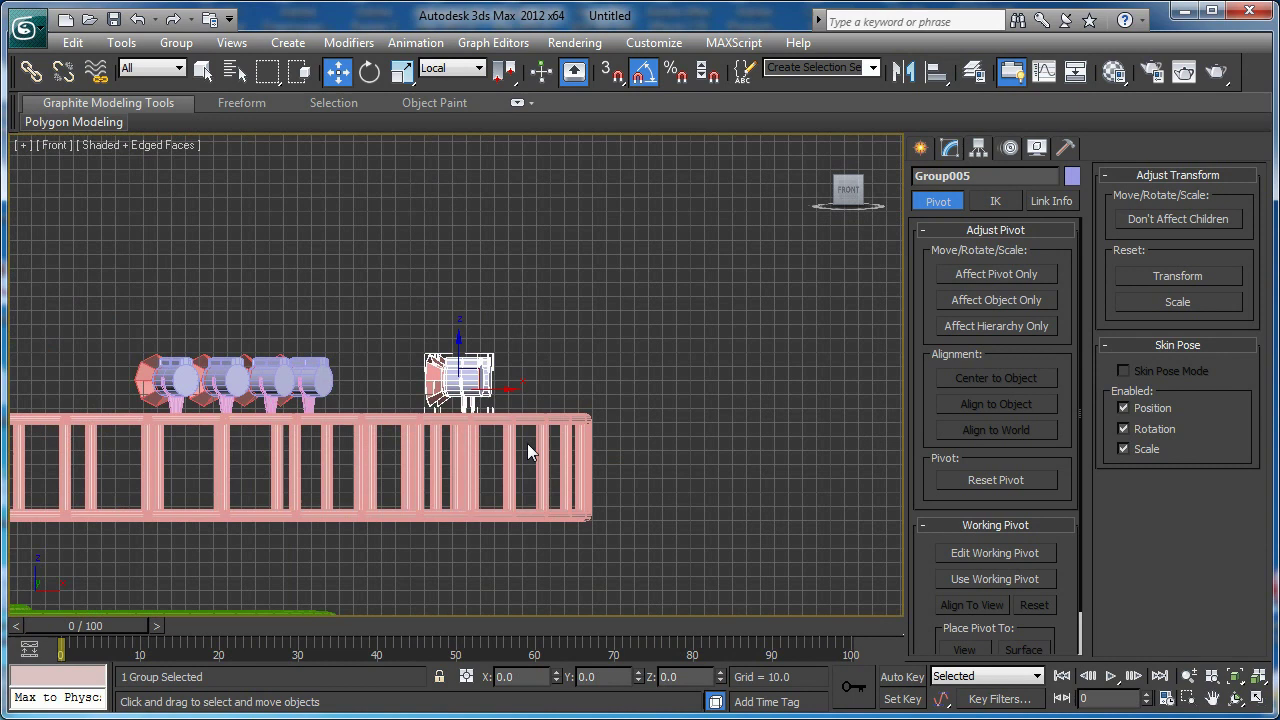
pyautogui.click(920, 148)
pyautogui.moveTo(590, 279); pyautogui.dragTo(618, 373, button='middle')
pyautogui.press('e')
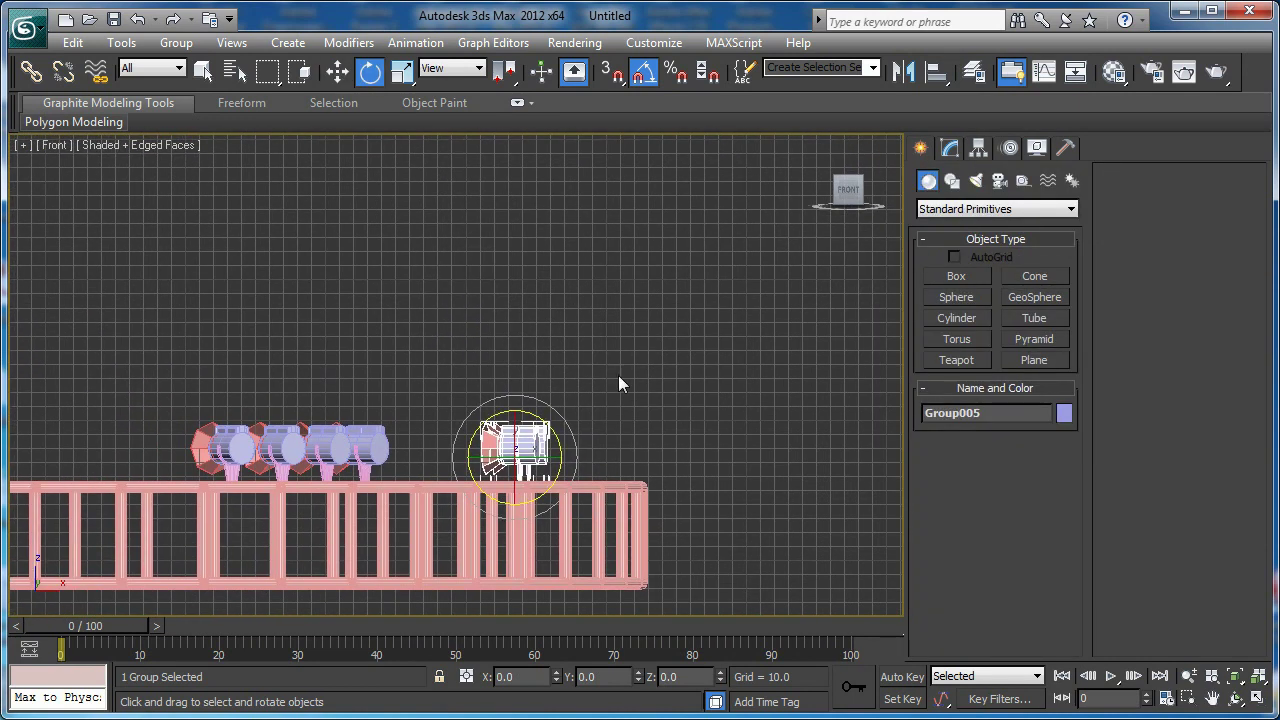
pyautogui.scroll(-3, 511, 418)
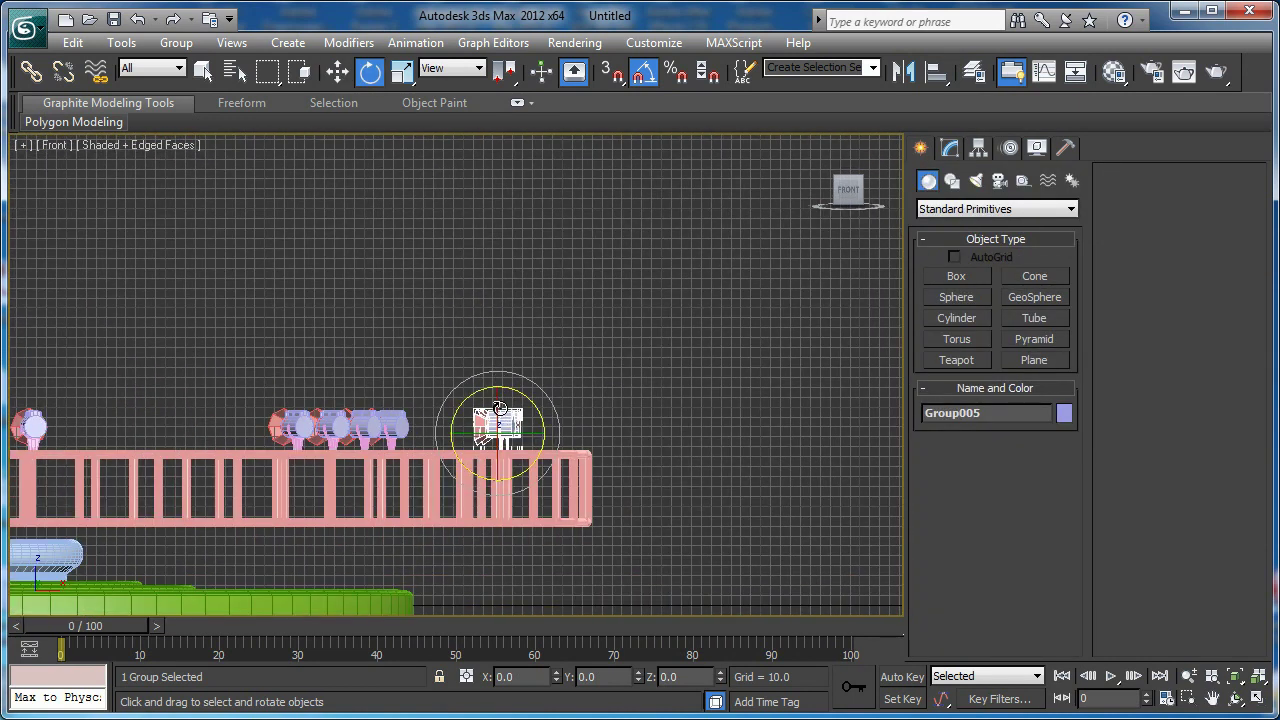
pyautogui.keyDown('shift'); pyautogui.moveTo(497, 404); pyautogui.dragTo(516, 586); pyautogui.keyUp('shift')
pyautogui.press('Return')
# - Move the flipped lamp group up beneath the outer edge of the smaller pink truss
pyautogui.scroll(-5, 500, 432)
pyautogui.press('w')
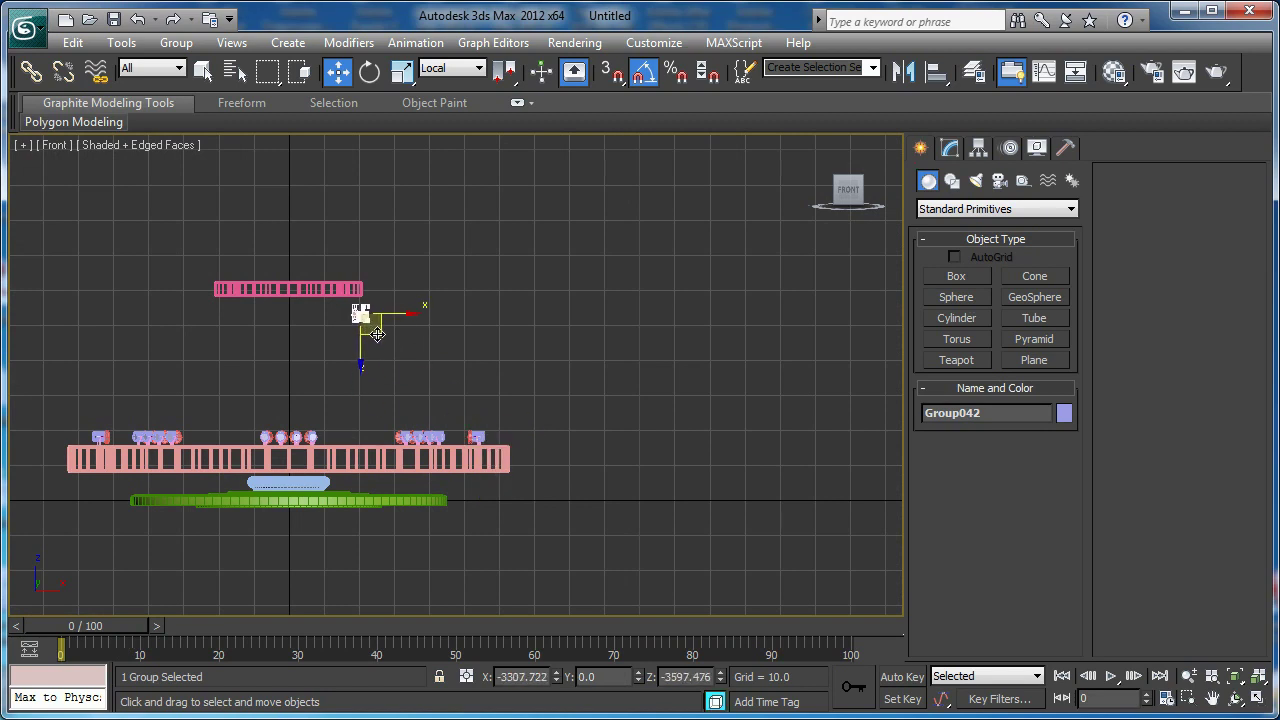
pyautogui.press('z')
pyautogui.moveTo(408, 329); pyautogui.dragTo(426, 371, button='middle')
pyautogui.scroll(-3, 455, 350)
pyautogui.moveTo(480, 327); pyautogui.dragTo(480, 378, button='middle')
pyautogui.scroll(1, 480, 378)
pyautogui.moveTo(486, 484); pyautogui.dragTo(516, 526)
pyautogui.scroll(2, 455, 385)
# - Scale the flipped lamp group down uniformly to suit the pink truss and tilt it 45° toward the stage
pyautogui.press('r')
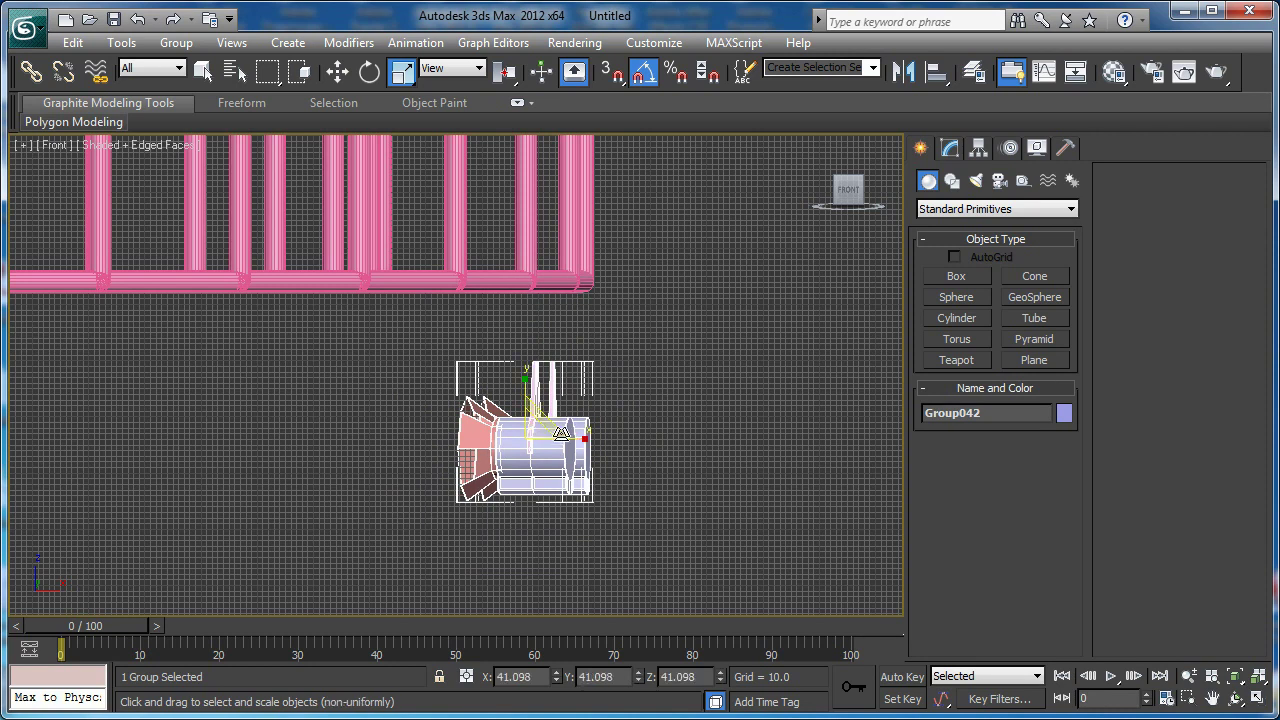
pyautogui.scroll(1, 561, 437)
pyautogui.press('e')
pyautogui.moveTo(562, 440); pyautogui.dragTo(550, 412)
pyautogui.moveTo(560, 411); pyautogui.dragTo(522, 441, button='middle')
# - Seat the tilted lamp group's legs on the pink truss's lower outer rail, using wireframe display for alignment
pyautogui.press('w')
pyautogui.moveTo(502, 500); pyautogui.dragTo(618, 381)
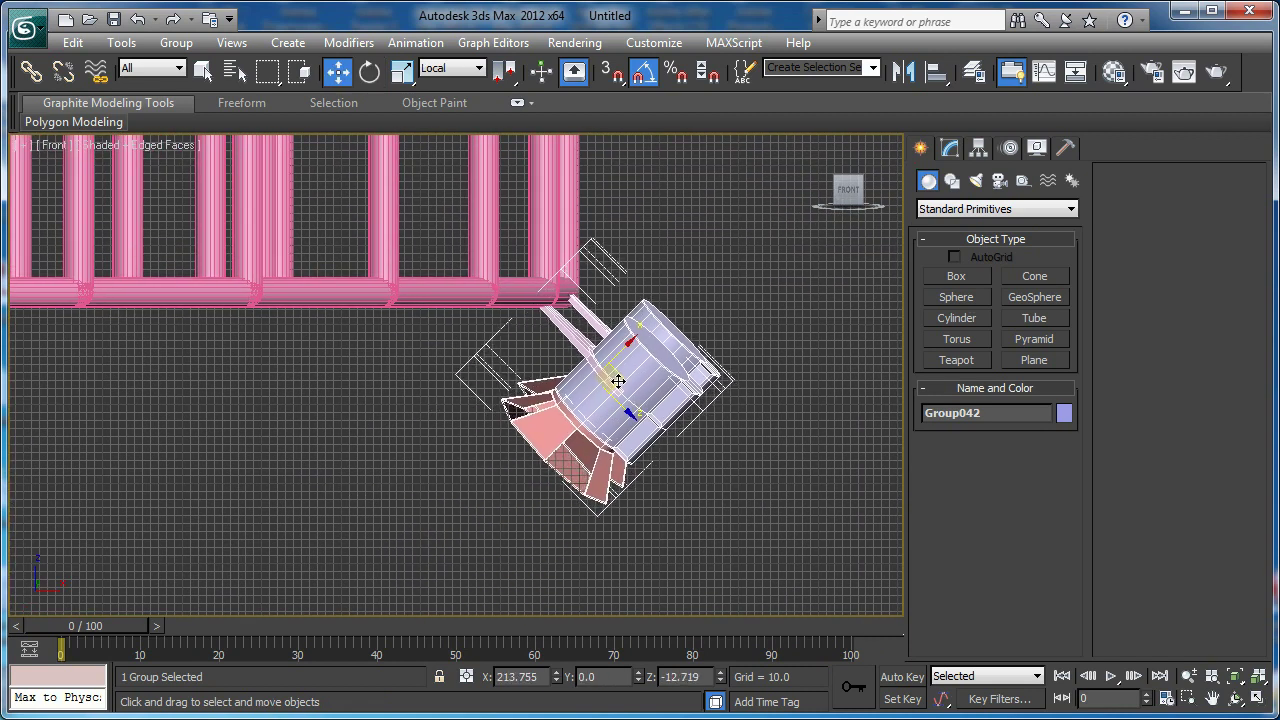
pyautogui.press('F3')
pyautogui.scroll(2, 618, 381)
pyautogui.moveTo(549, 443); pyautogui.dragTo(525, 453, button='middle')
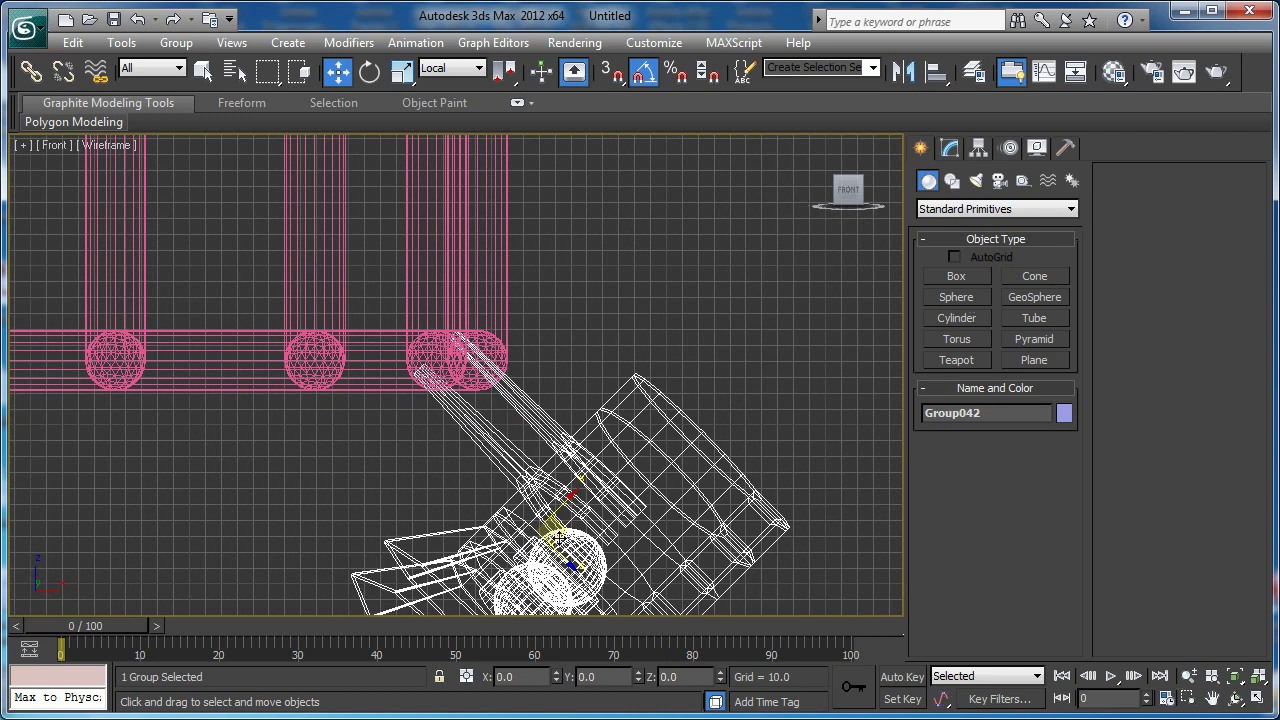
pyautogui.moveTo(568, 527); pyautogui.dragTo(575, 538)
# - Inspect the fit of the tilted lamp group on the pink truss in the shaded perspective view
pyautogui.press('p')
pyautogui.moveTo(575, 537)
pyautogui.keyDown('alt'); pyautogui.mouseDown(button='middle')
pyautogui.moveTo(579, 389)
pyautogui.moveTo(448, 351)
pyautogui.mouseUp(button='middle'); pyautogui.keyUp('alt')
pyautogui.press('F3')
pyautogui.scroll(-4, 448, 351)
pyautogui.keyDown('alt'); pyautogui.moveTo(557, 371); pyautogui.dragTo(598, 366, button='middle'); pyautogui.keyUp('alt')
pyautogui.scroll(-6, 570, 314)
pyautogui.scroll(3, 598, 366)
pyautogui.scroll(3, 600, 362)
pyautogui.scroll(-5, 644, 370)
# - Set the reference coordinate system to View and move the tilted lamp group's pivot to X 0
pyautogui.click(977, 150)
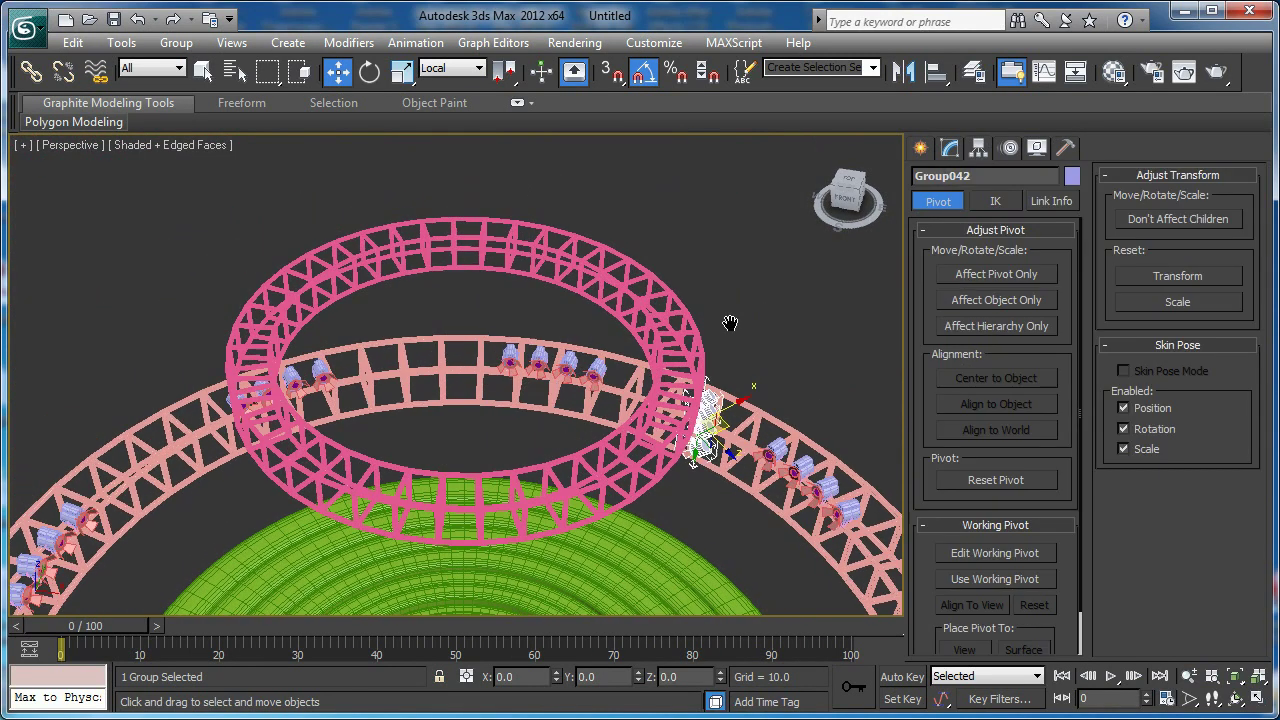
pyautogui.click(959, 275)
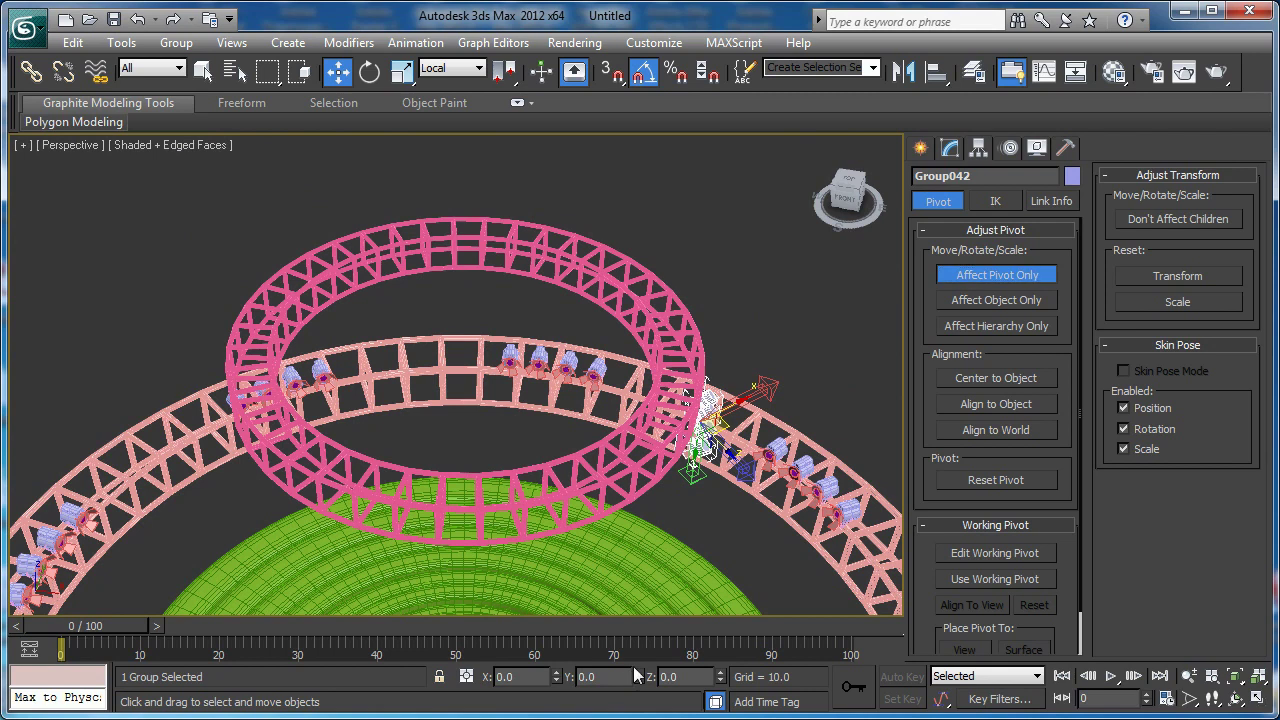
pyautogui.click(447, 70)
pyautogui.click(432, 87)
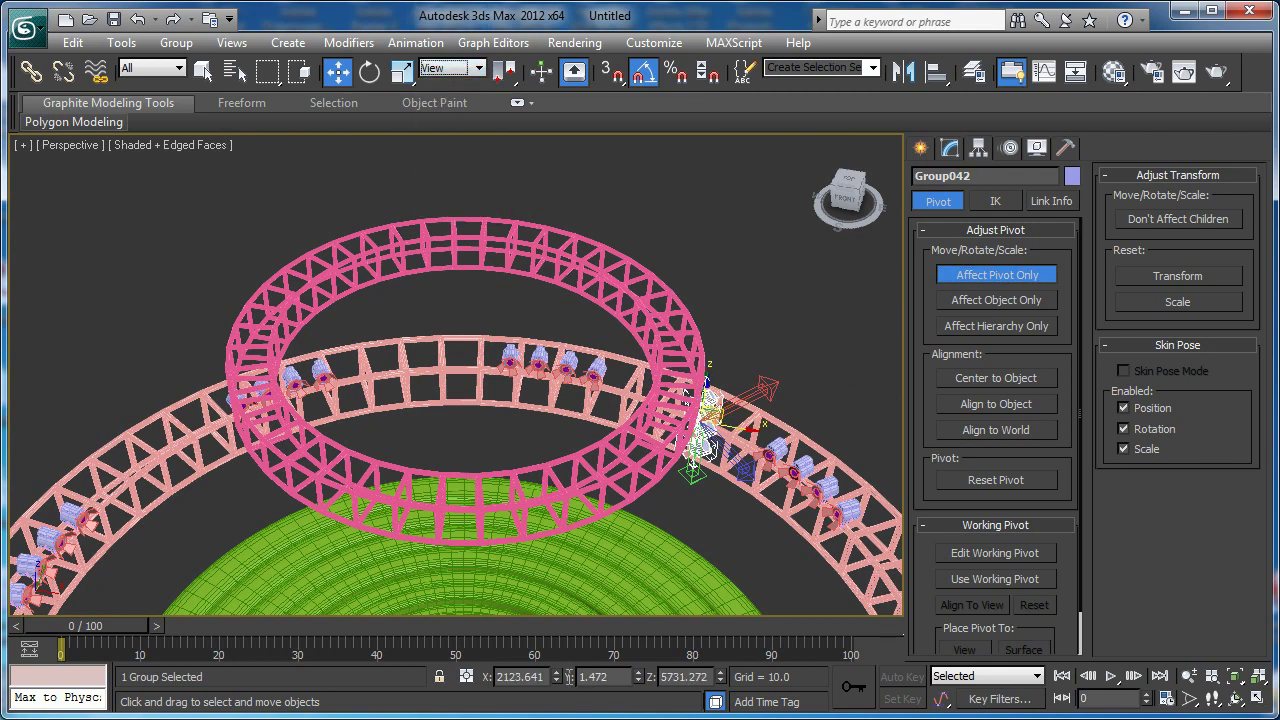
pyautogui.rightClick(557, 680)
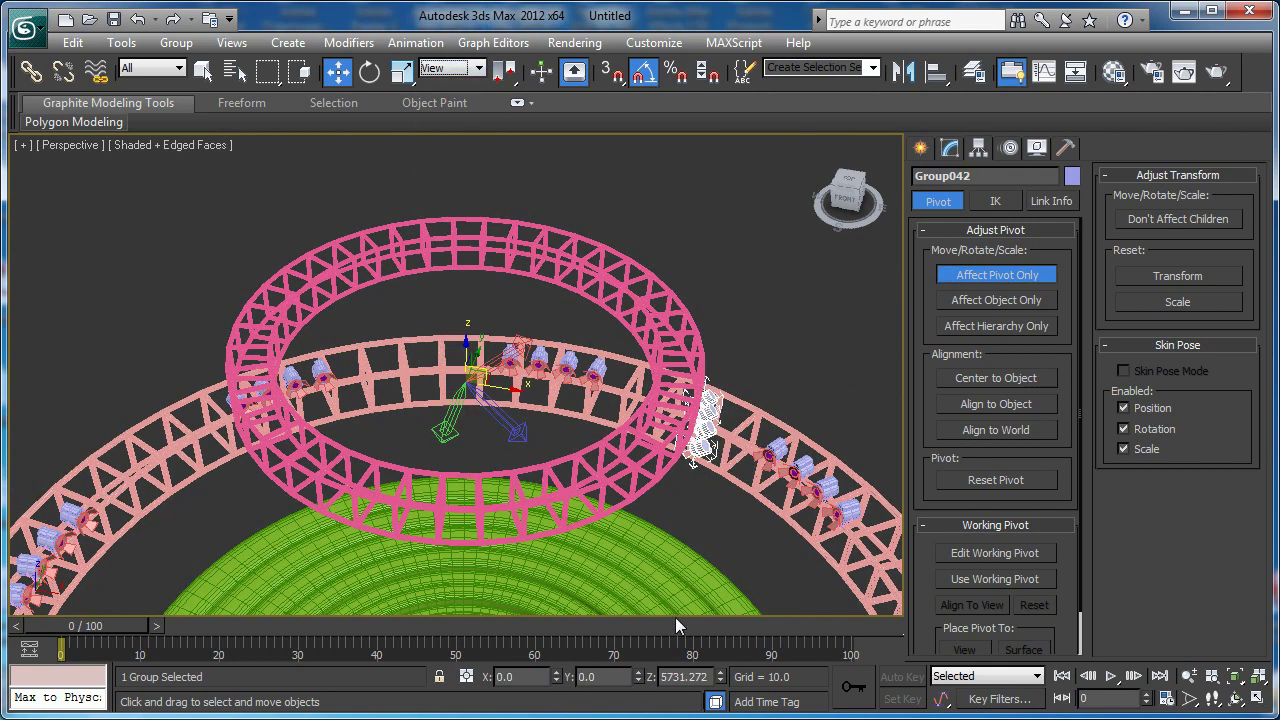
pyautogui.click(988, 280)
# - Clone the tilted lamp group about Z in 60° steps to make six evenly spaced groups around the pink truss
pyautogui.moveTo(570, 403); pyautogui.dragTo(563, 414, button='middle')
pyautogui.press('z')
pyautogui.press('t')
pyautogui.scroll(-5, 563, 437)
pyautogui.scroll(-4, 347, 364)
pyautogui.moveTo(356, 366); pyautogui.dragTo(494, 383, button='middle')
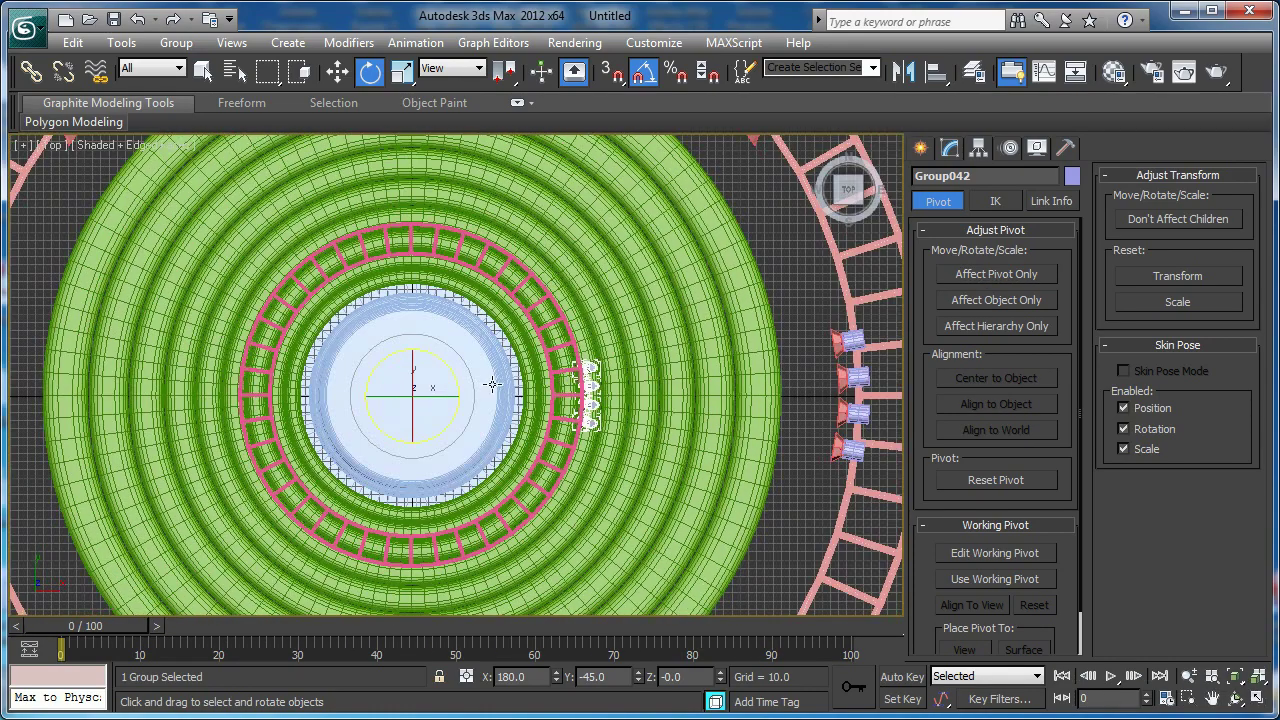
pyautogui.scroll(2, 491, 387)
pyautogui.scroll(-2, 449, 379)
pyautogui.moveTo(465, 389)
pyautogui.keyDown('shift'); pyautogui.mouseDown()
pyautogui.moveTo(456, 348)
pyautogui.moveTo(432, 341)
pyautogui.mouseUp(); pyautogui.keyUp('shift')
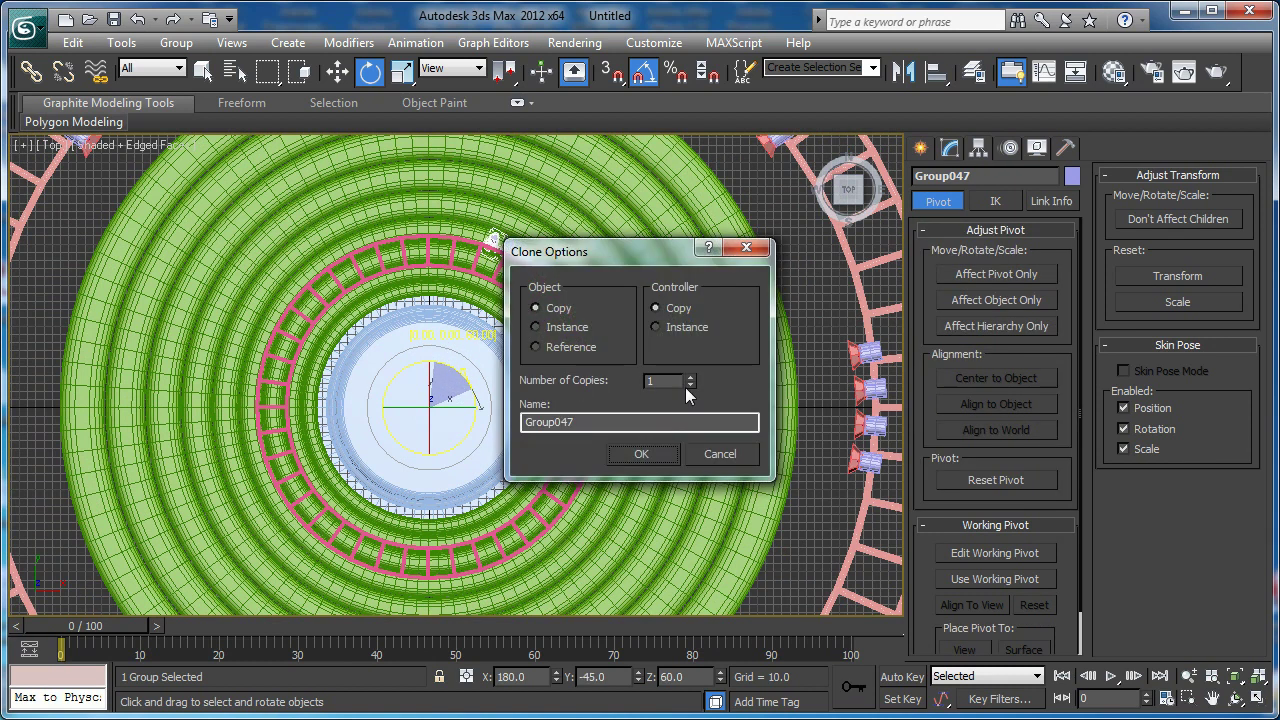
pyautogui.click(641, 453)
# - Inspect the arrangement of the cloned lamp groups around the pink truss in the perspective and top views
pyautogui.moveTo(597, 476)
pyautogui.mouseDown(button='middle')
pyautogui.moveTo(565, 460)
pyautogui.moveTo(528, 470)
pyautogui.moveTo(520, 355)
pyautogui.moveTo(620, 274)
pyautogui.moveTo(551, 409)
pyautogui.moveTo(455, 428)
pyautogui.moveTo(490, 411)
pyautogui.moveTo(480, 419)
pyautogui.mouseUp(button='middle')
pyautogui.press('p')
pyautogui.press('z')
pyautogui.scroll(-5, 520, 355)
pyautogui.scroll(-4, 551, 409)
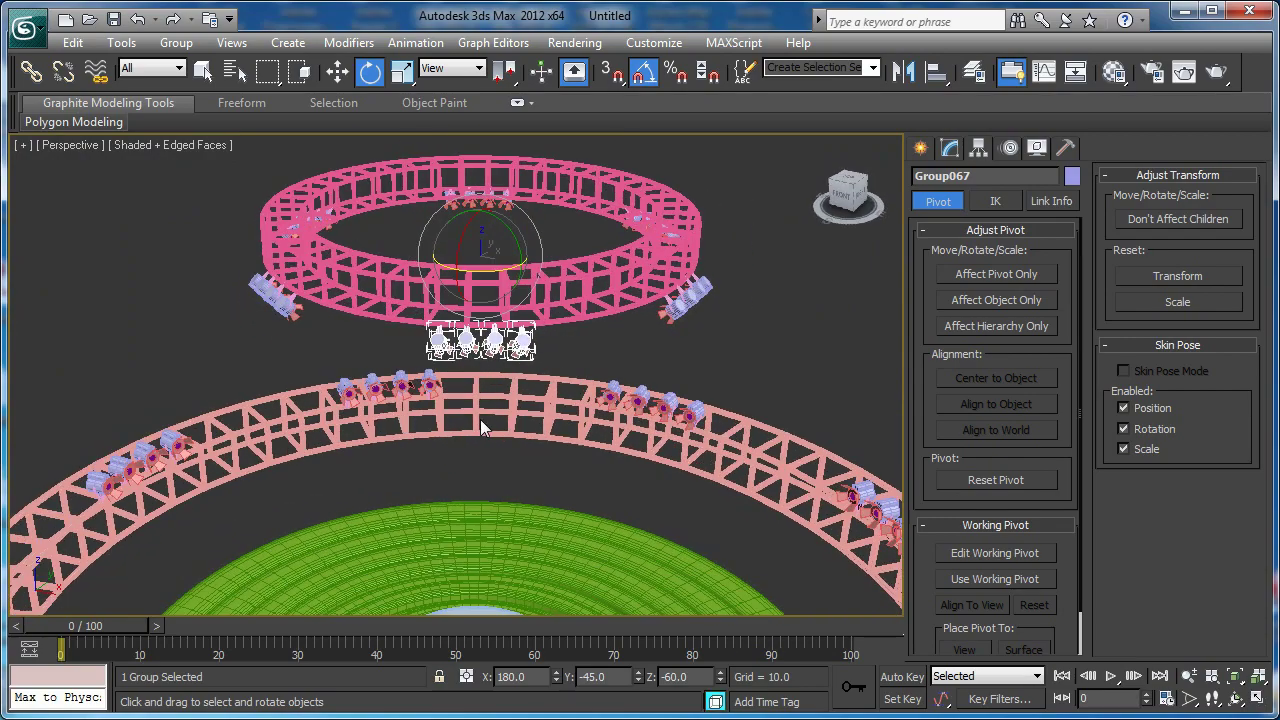
pyautogui.press('z')
pyautogui.scroll(-2, 574, 344)
pyautogui.moveTo(498, 250); pyautogui.dragTo(609, 586, button='middle')
pyautogui.scroll(-1, 490, 333)
pyautogui.scroll(-2, 563, 382)
pyautogui.moveTo(531, 289); pyautogui.dragTo(542, 297, button='middle')
pyautogui.scroll(1, 542, 297)
# - Create a flat cylinder with a radius of about 1753 at the stage centre in the top view
pyautogui.click(921, 149)
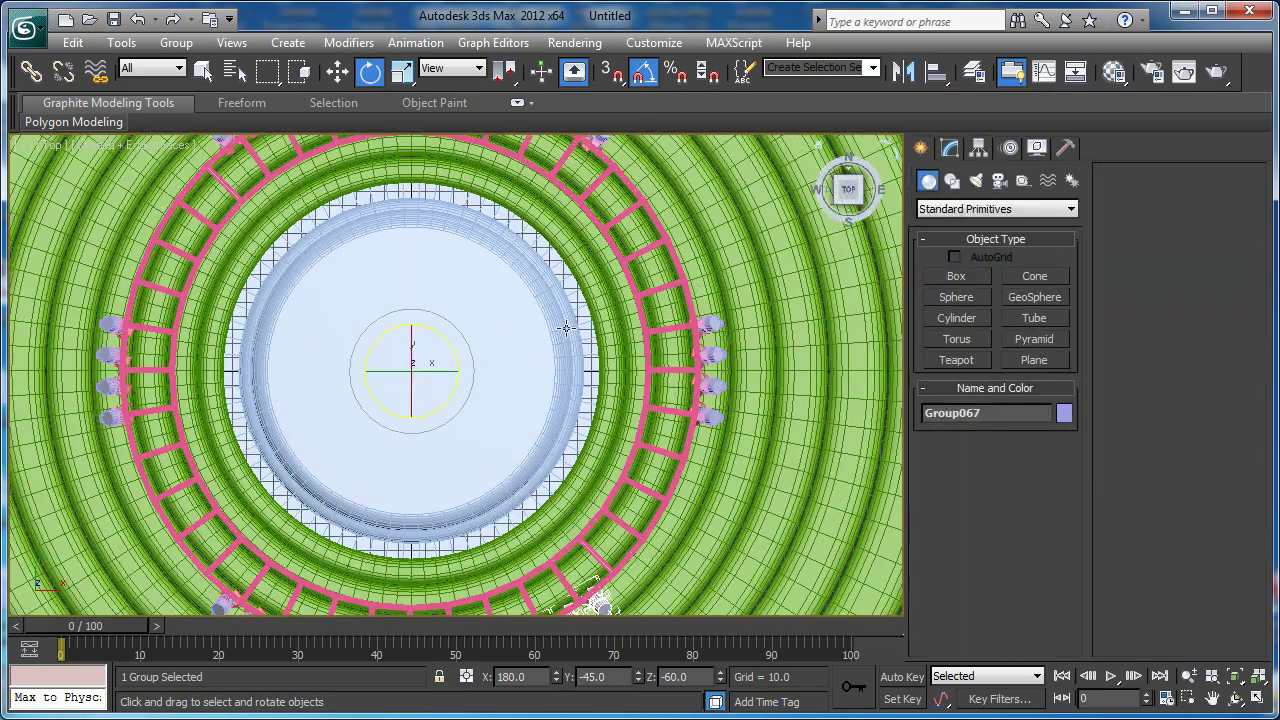
pyautogui.scroll(-3, 583, 320)
pyautogui.click(957, 318)
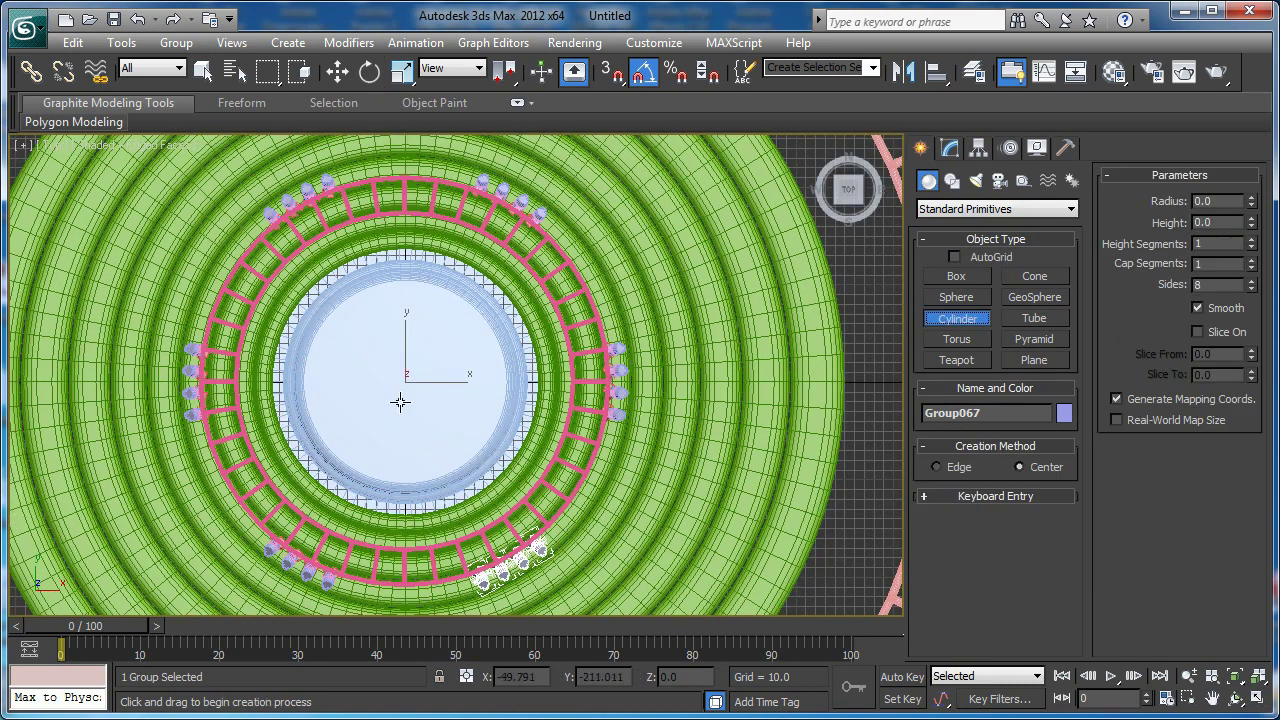
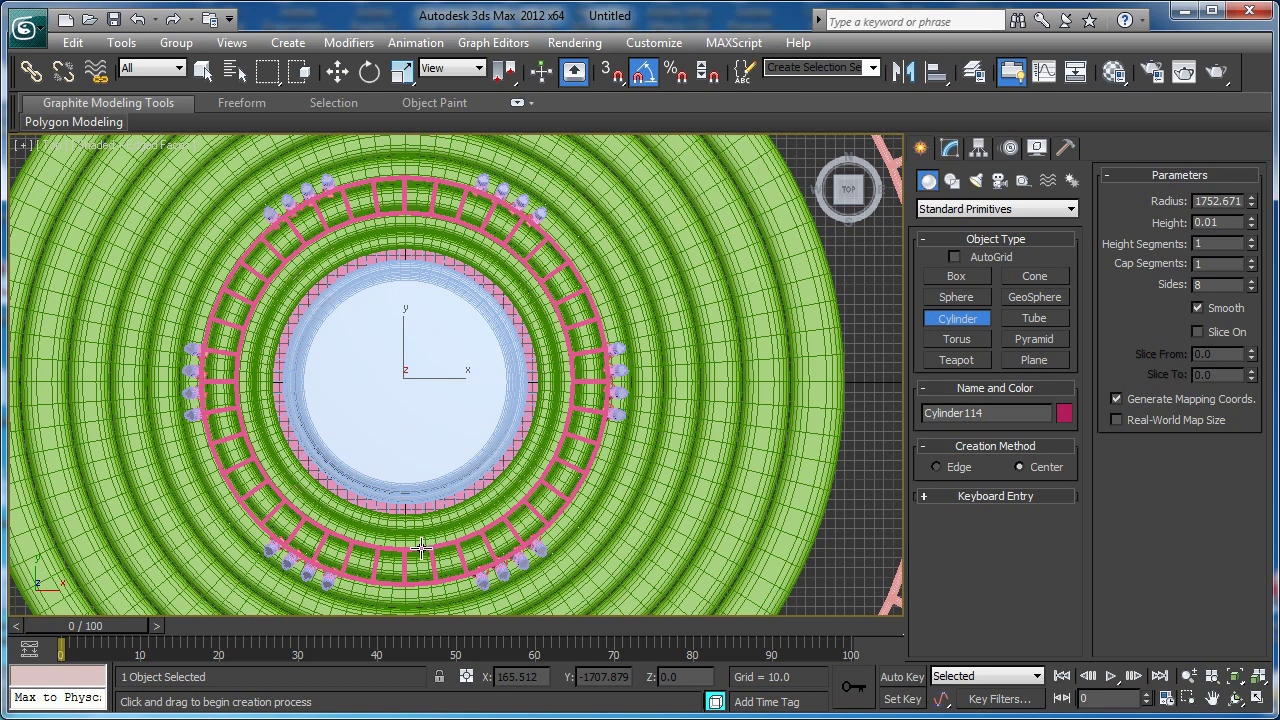
pyautogui.rightClick(421, 525)
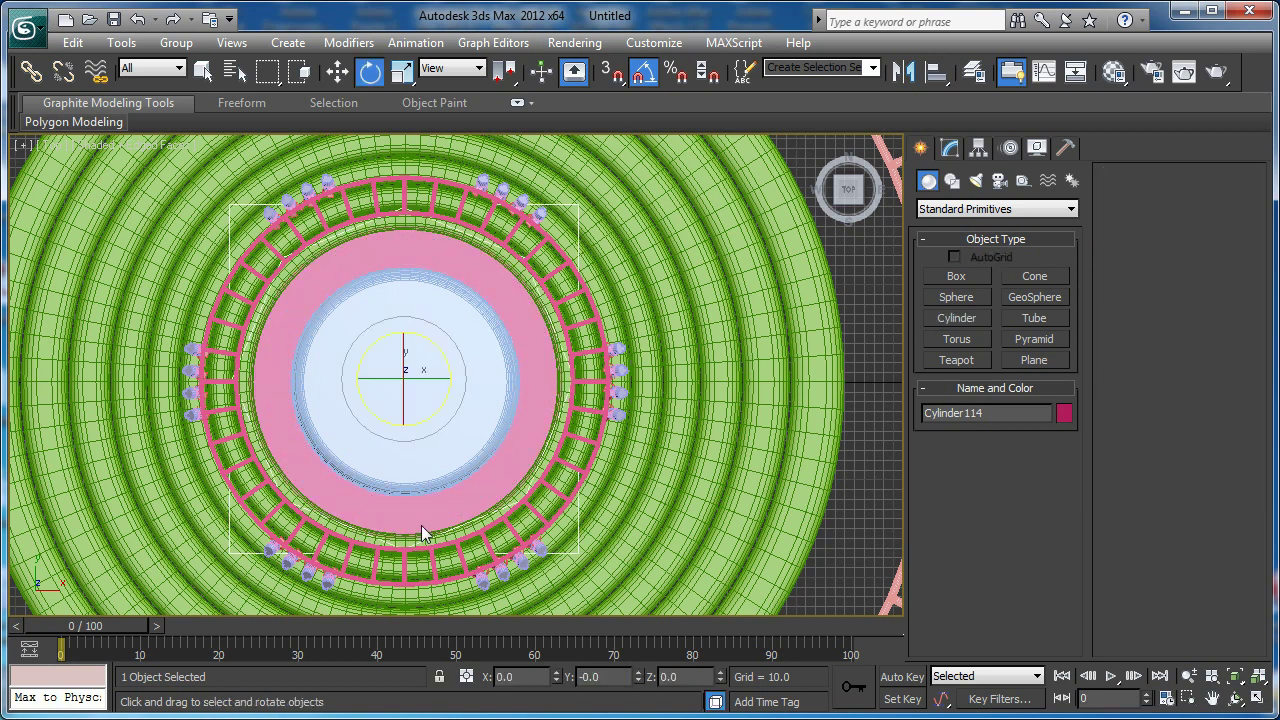
# - Raise the flat cylinder in the front view to the top of the pink truss, at about Z 6309
pyautogui.press('f')
pyautogui.scroll(-9, 457, 402)
pyautogui.press('w')
pyautogui.moveTo(455, 398); pyautogui.dragTo(455, 402, button='middle')
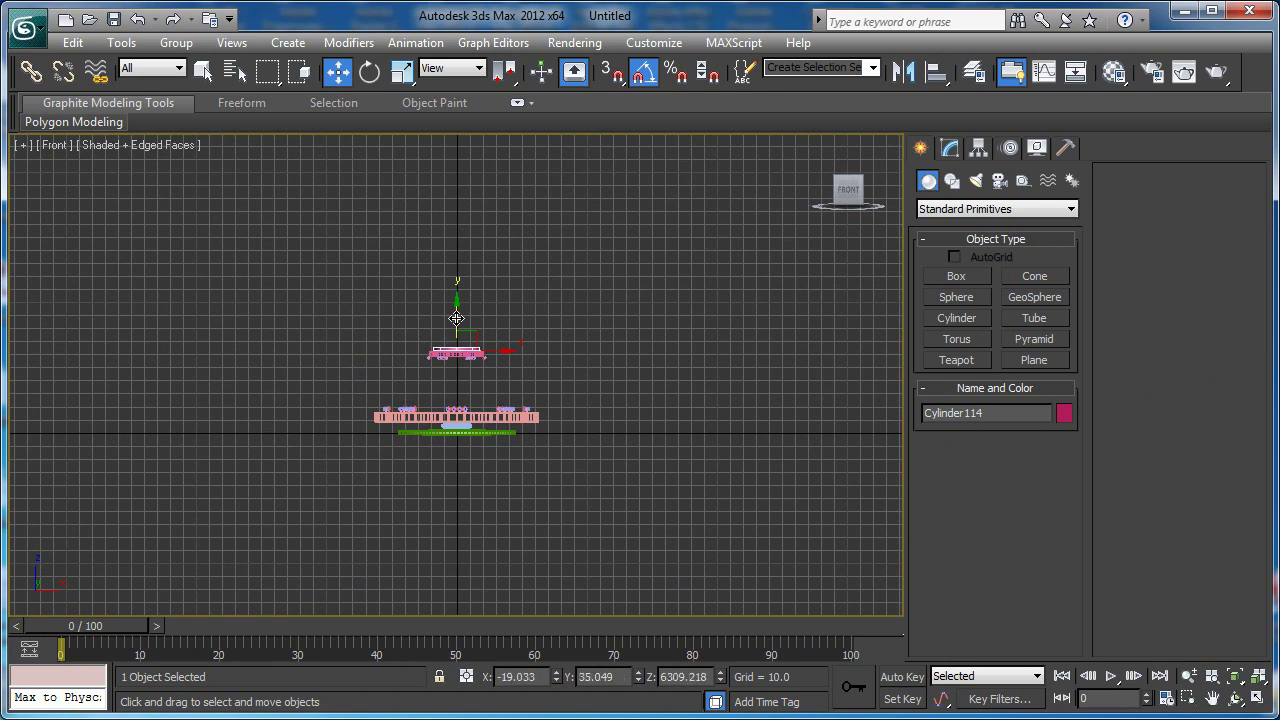
# - Lower the flat cylinder in the front view onto the upper edge of the pink truss, at about Z 6209
pyautogui.scroll(8, 456, 317)
pyautogui.moveTo(480, 397); pyautogui.dragTo(448, 330, button='middle')
pyautogui.moveTo(442, 322); pyautogui.dragTo(436, 342)
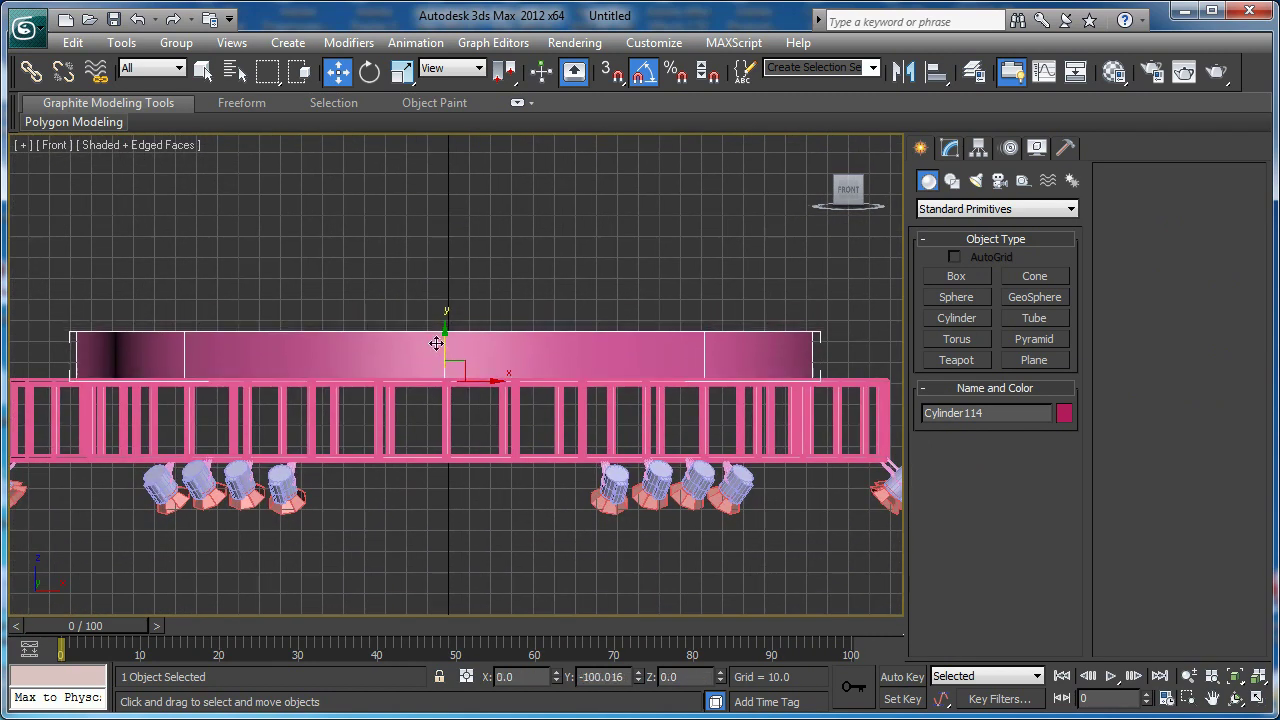
# - Set the flat cylinder's number of sides to 6
pyautogui.press('p')
pyautogui.scroll(-5, 460, 370)
pyautogui.keyDown('alt'); pyautogui.moveTo(469, 377); pyautogui.dragTo(601, 461, button='middle'); pyautogui.keyUp('alt')
pyautogui.scroll(3, 512, 411)
pyautogui.click(950, 148)
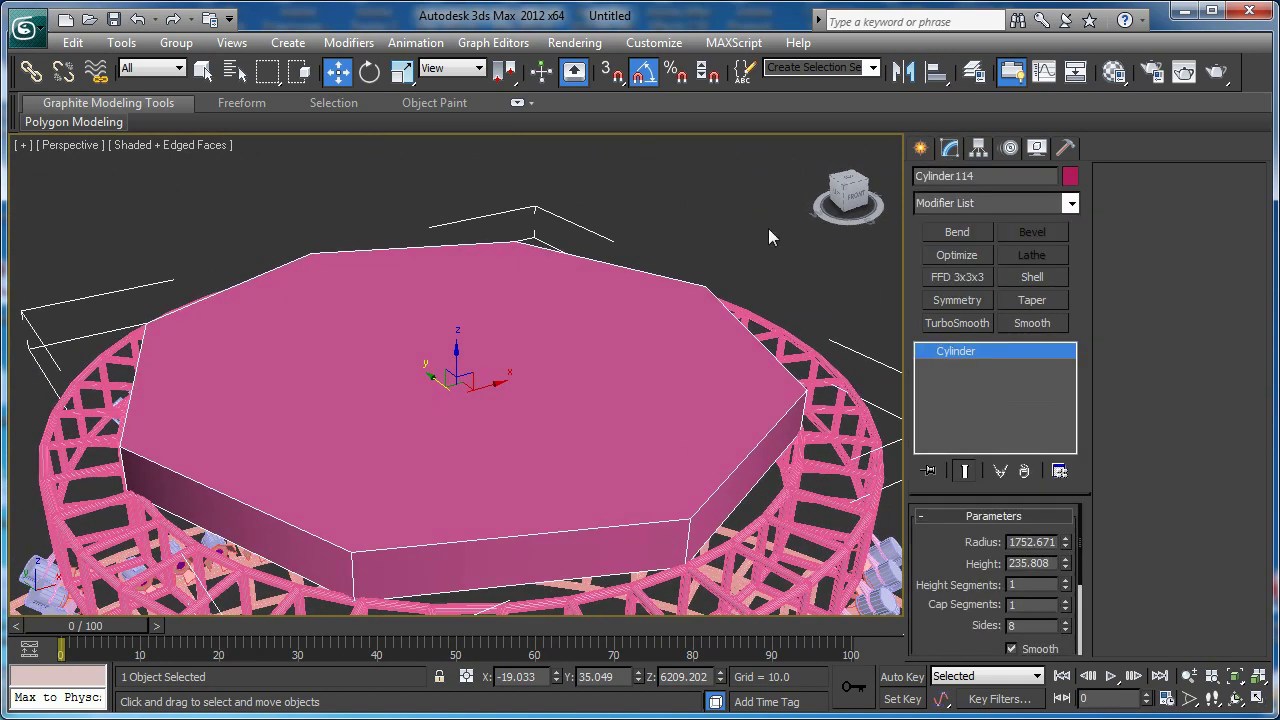
pyautogui.scroll(3, 580, 343)
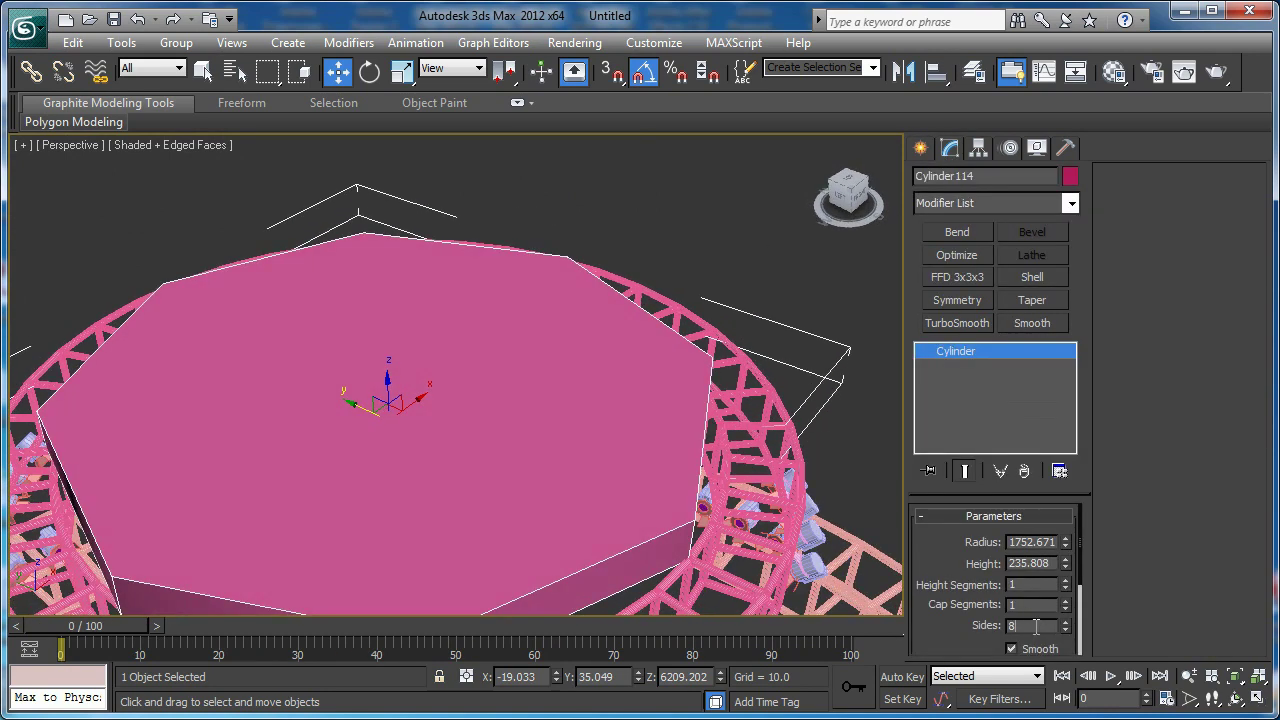
pyautogui.write('6')
pyautogui.press('Return')
# - Reduce the hexagonal cylinder's radius to about 1718 so its corners meet the truss's inner ring in the top view
pyautogui.scroll(-3, 561, 546)
pyautogui.moveTo(561, 546); pyautogui.dragTo(592, 446, button='middle')
pyautogui.press('t')
pyautogui.scroll(-4, 500, 463)
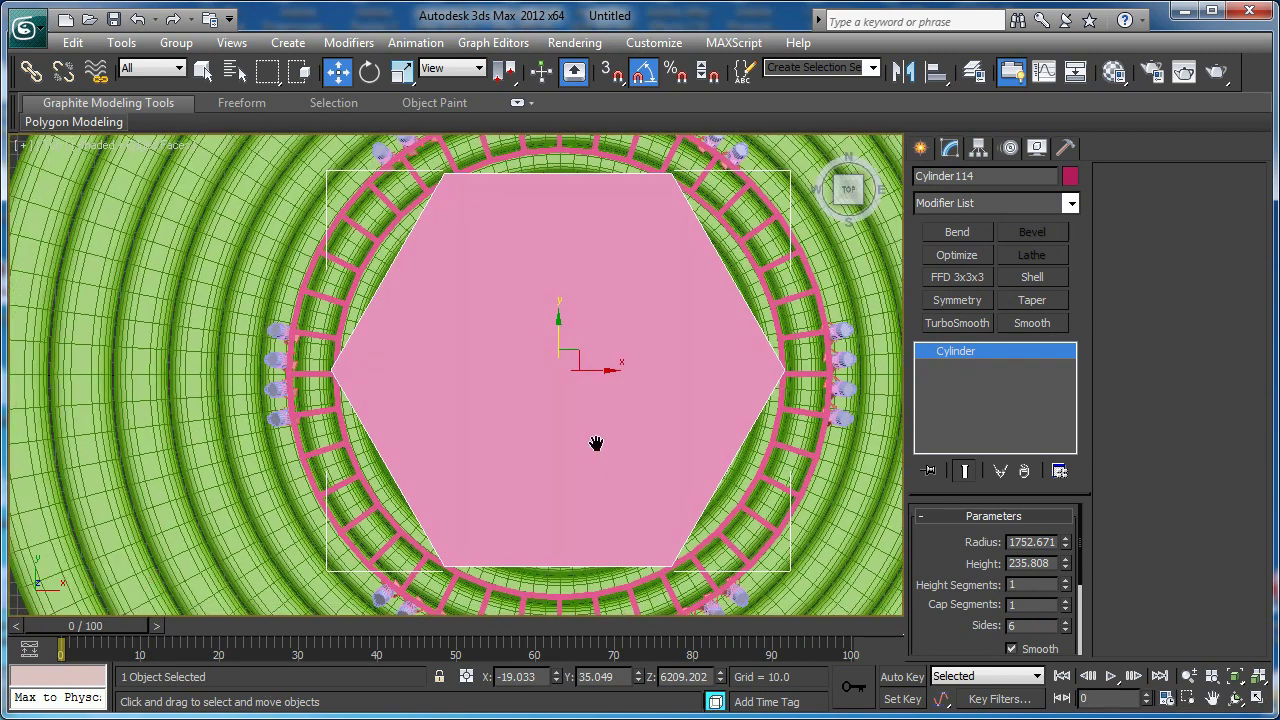
pyautogui.scroll(4, 449, 426)
pyautogui.scroll(3, 643, 443)
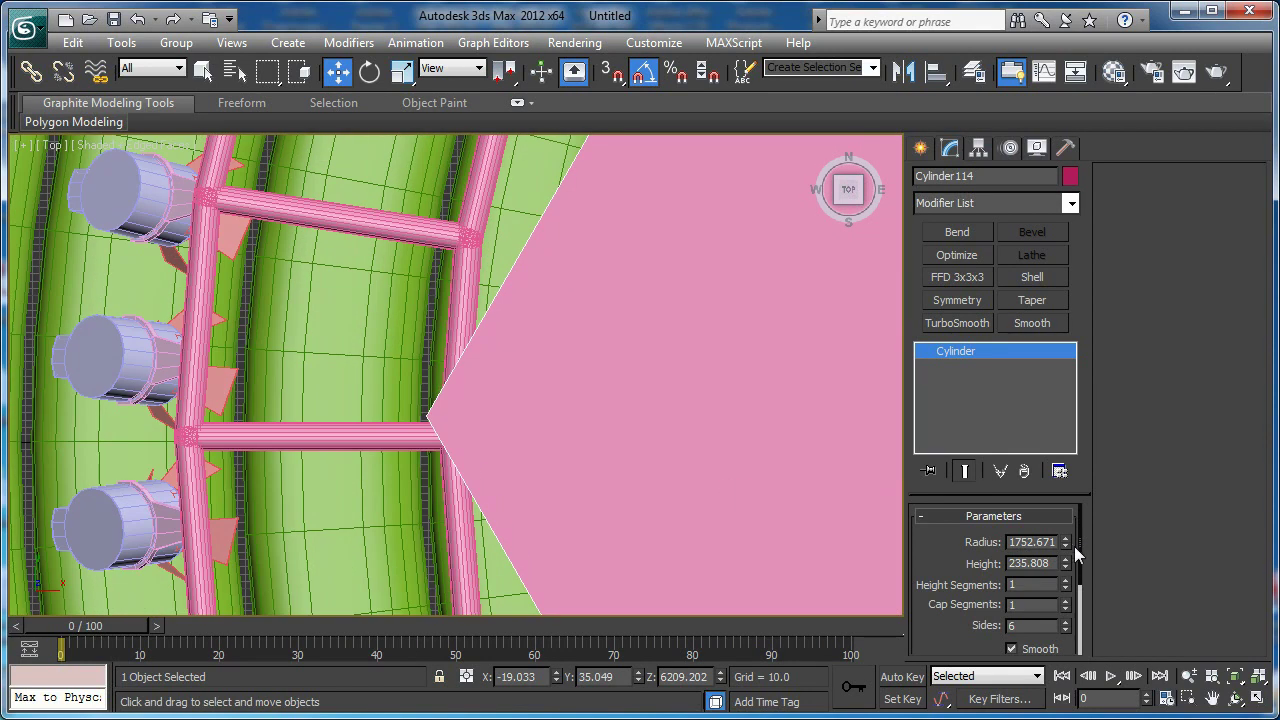
pyautogui.moveTo(1066, 546); pyautogui.dragTo(1066, 541)
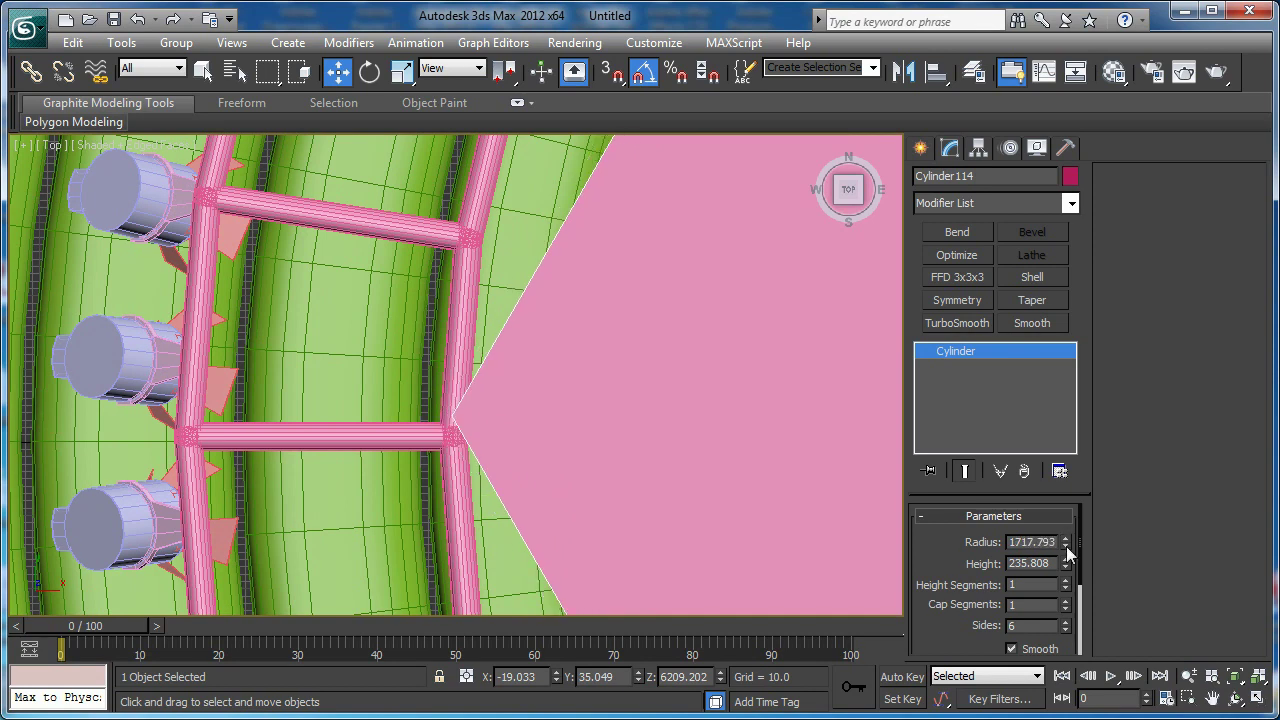
# - Convert the hexagonal cylinder to an editable poly
pyautogui.scroll(-7, 598, 407)
pyautogui.press('p')
pyautogui.keyDown('alt'); pyautogui.moveTo(571, 406); pyautogui.dragTo(543, 364, button='middle'); pyautogui.keyUp('alt')
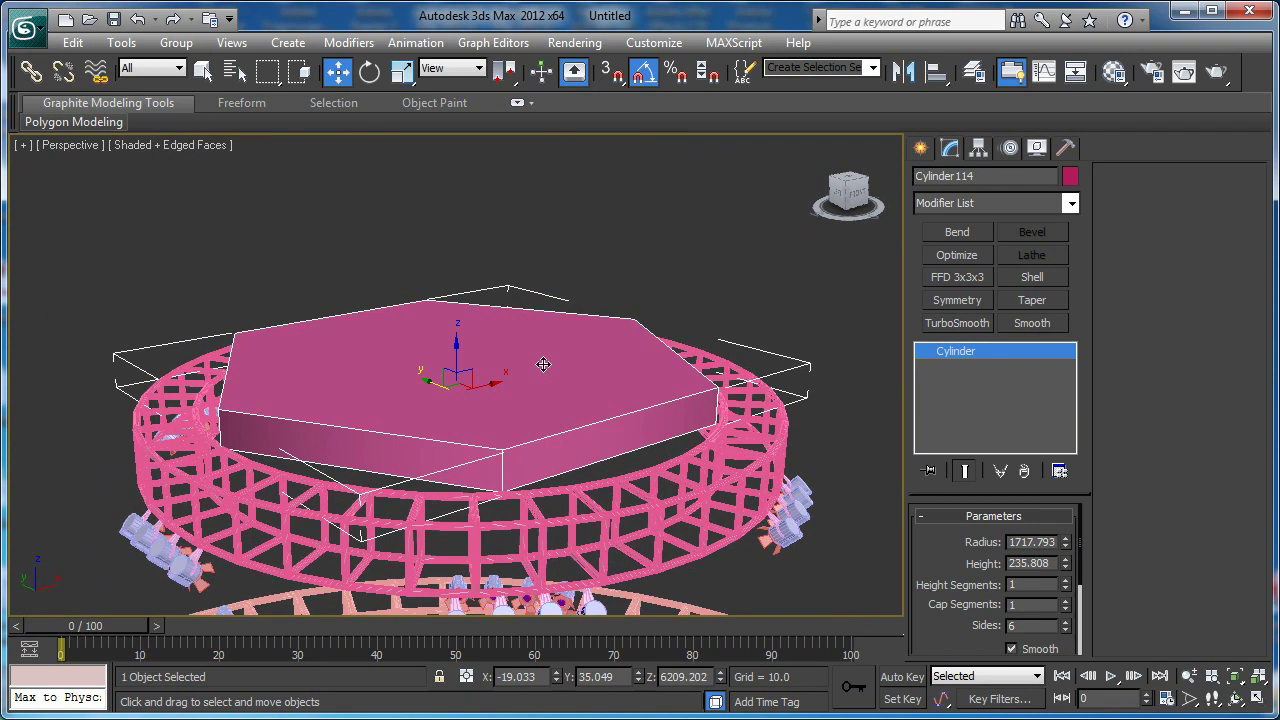
pyautogui.rightClick(543, 364)
pyautogui.moveTo(621, 552)
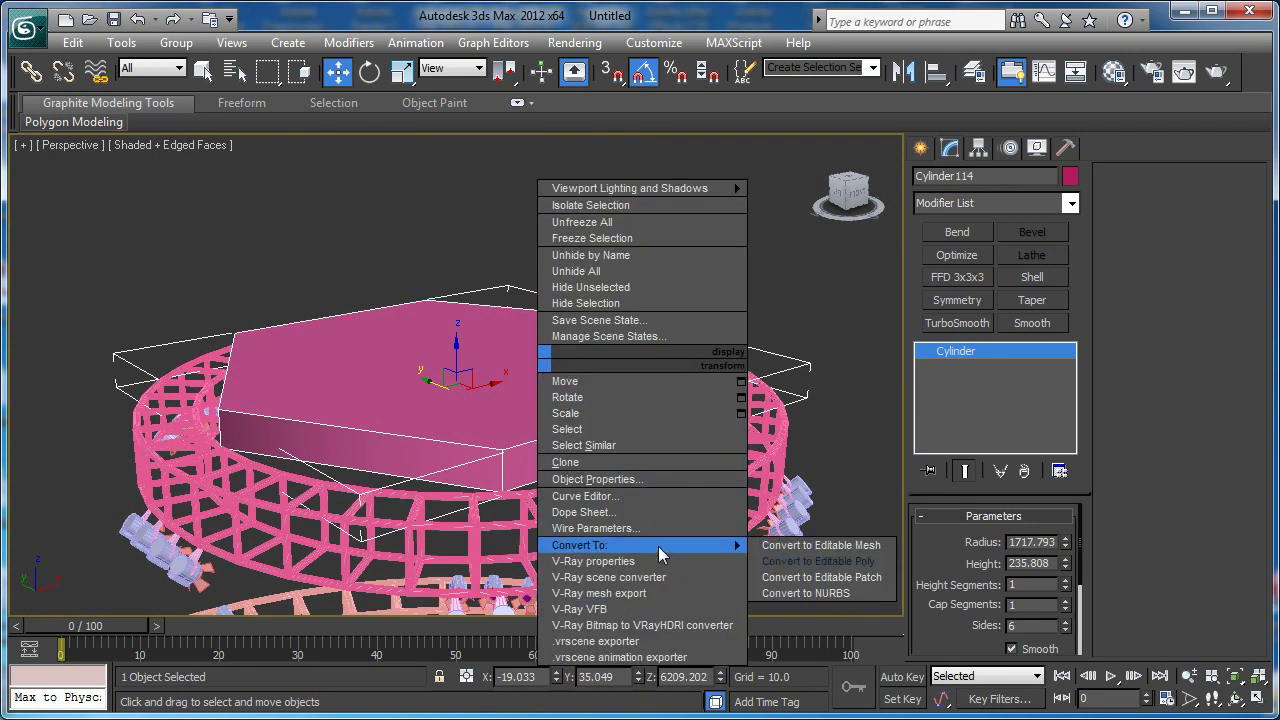
pyautogui.click(853, 563)
# - Delete the hexagonal cylinder's top face and side walls, keeping only its bottom face
pyautogui.scroll(-5, 489, 394)
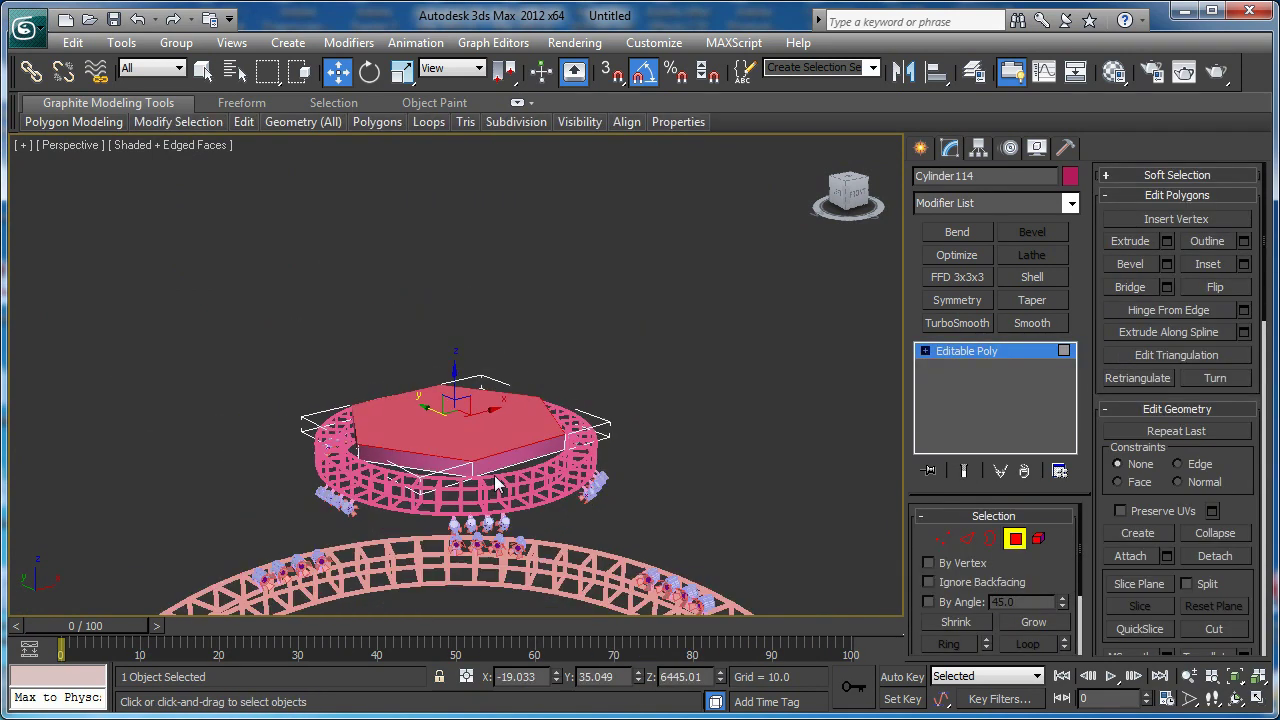
pyautogui.keyDown('alt'); pyautogui.moveTo(469, 440); pyautogui.dragTo(490, 530, button='middle'); pyautogui.keyUp('alt')
pyautogui.scroll(4, 490, 520)
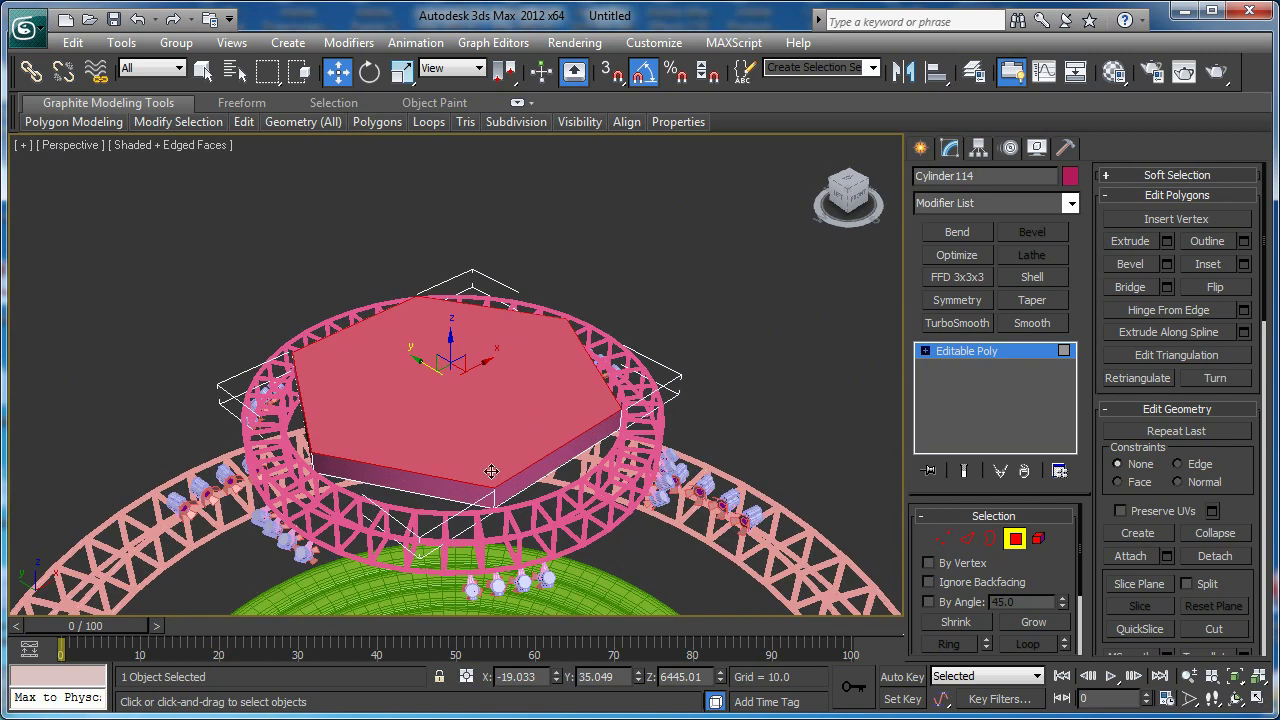
pyautogui.press('Delete')
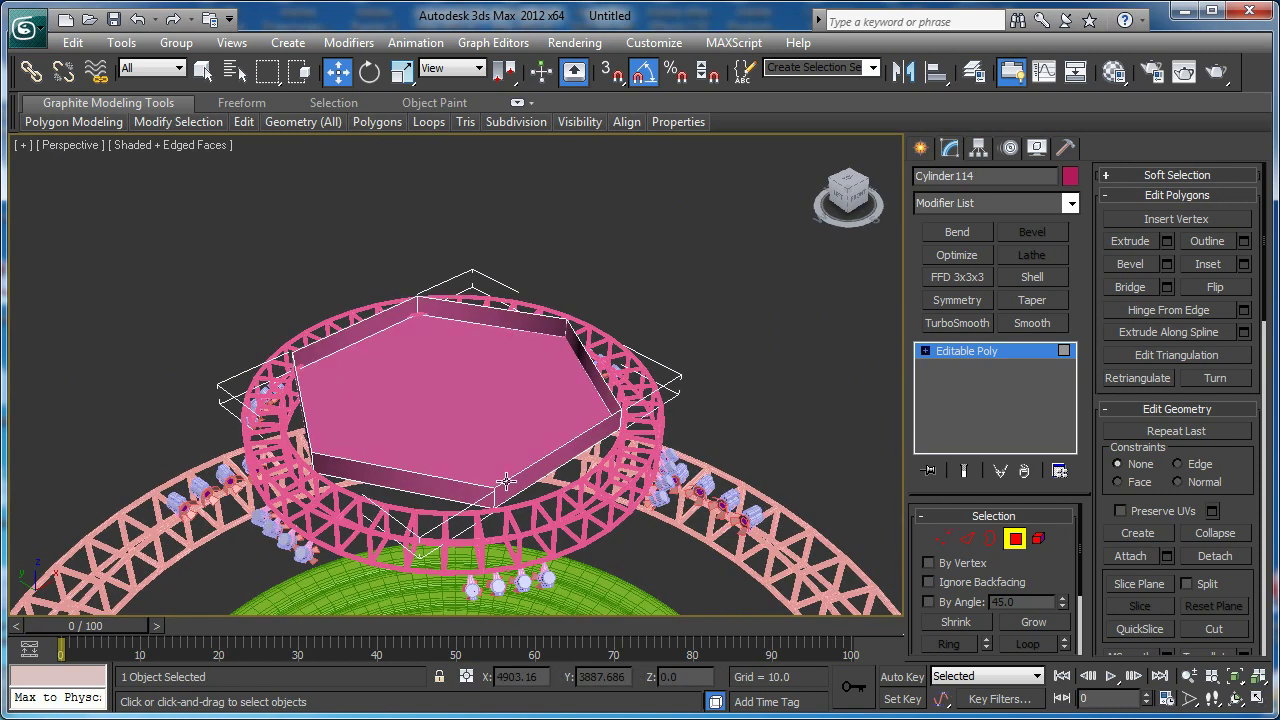
pyautogui.press('3')
pyautogui.click(507, 481)
pyautogui.hotkey('alt', 'p')
# - Inset the remaining hexagonal face by about 1075
pyautogui.keyDown('alt'); pyautogui.moveTo(508, 428); pyautogui.dragTo(527, 221, button='middle'); pyautogui.keyUp('alt')
pyautogui.press('4')
pyautogui.click(490, 385)
pyautogui.press('z')
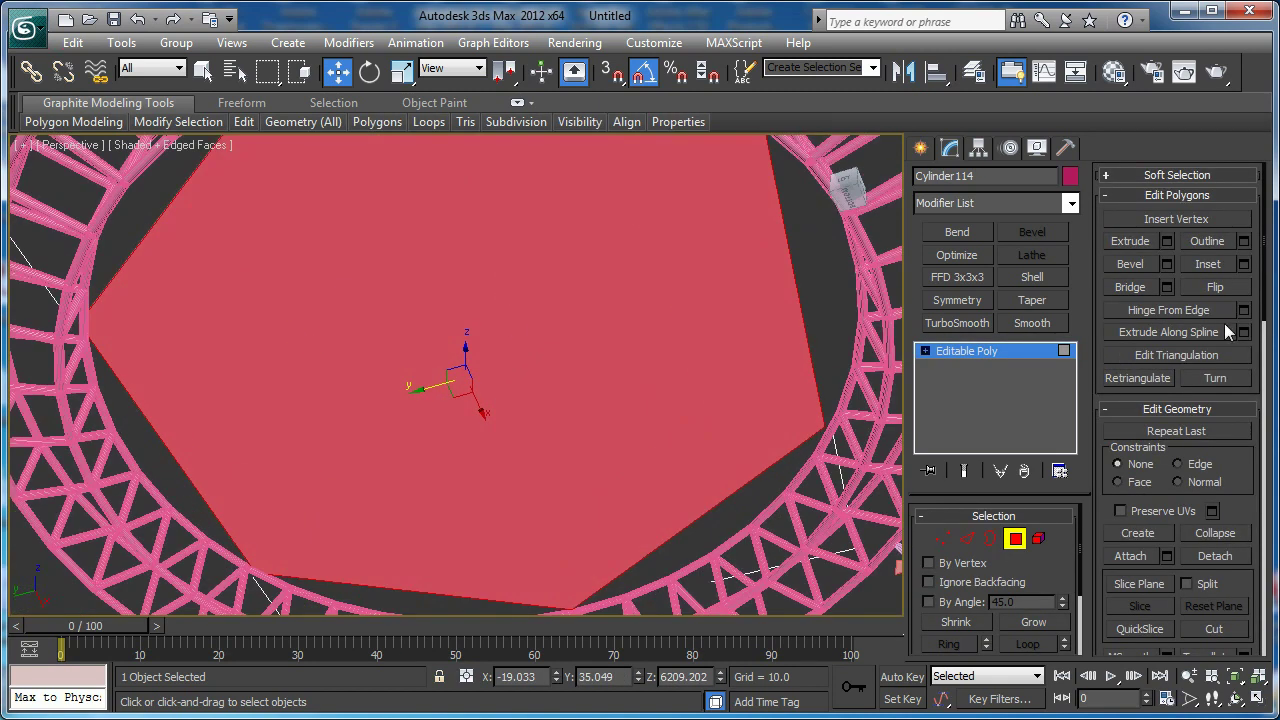
pyautogui.moveTo(462, 422); pyautogui.dragTo(1097, 495)
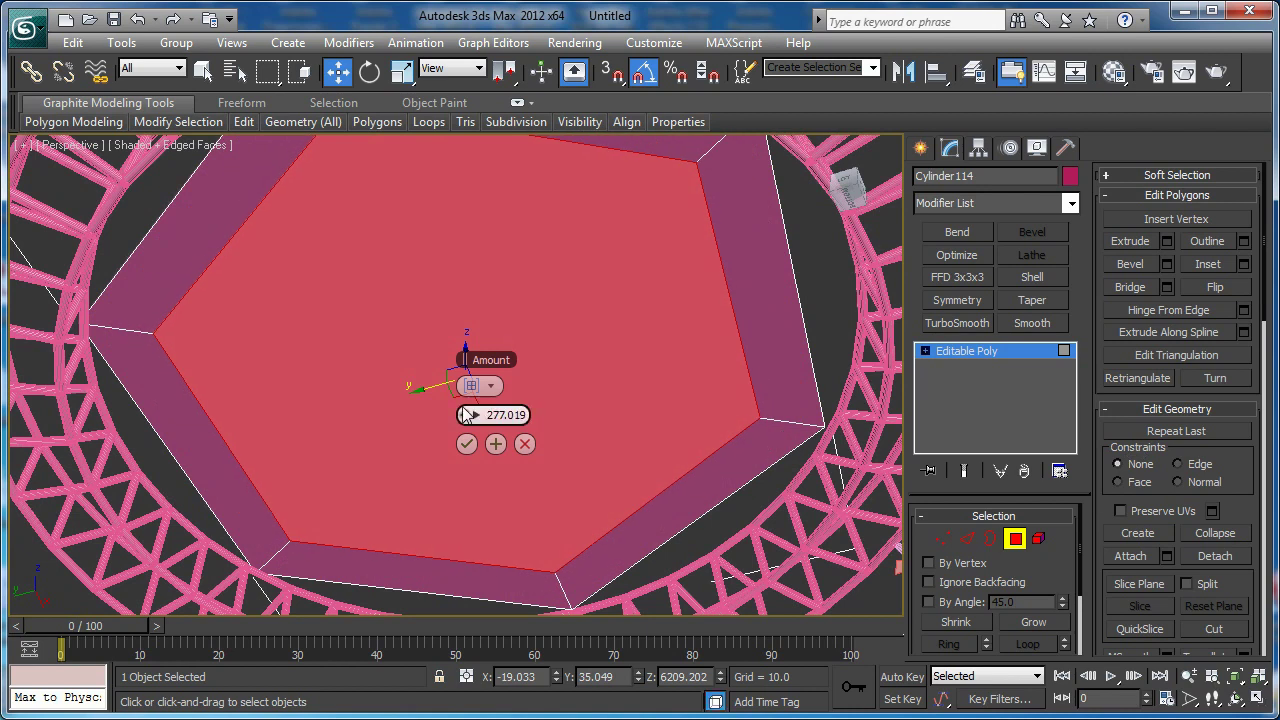
pyautogui.moveTo(581, 412); pyautogui.dragTo(843, 413)
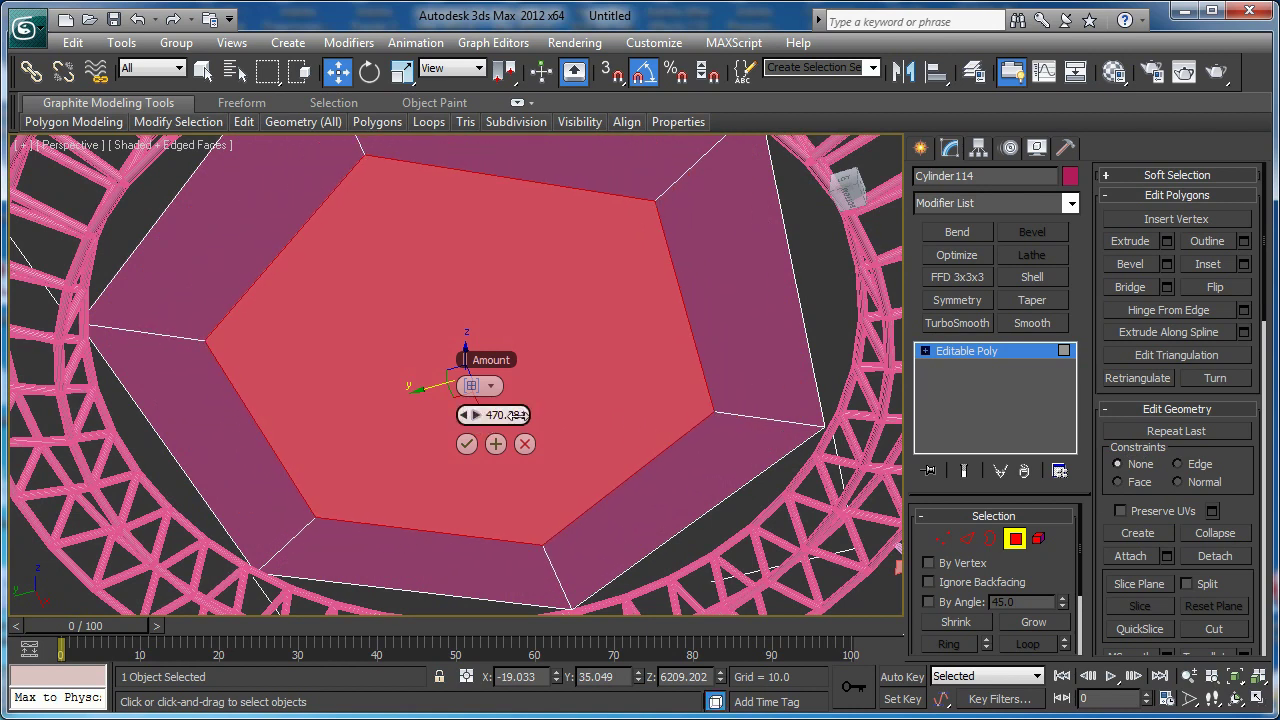
pyautogui.moveTo(470, 415); pyautogui.dragTo(1266, 449)
pyautogui.moveTo(480, 414); pyautogui.dragTo(1212, 444)
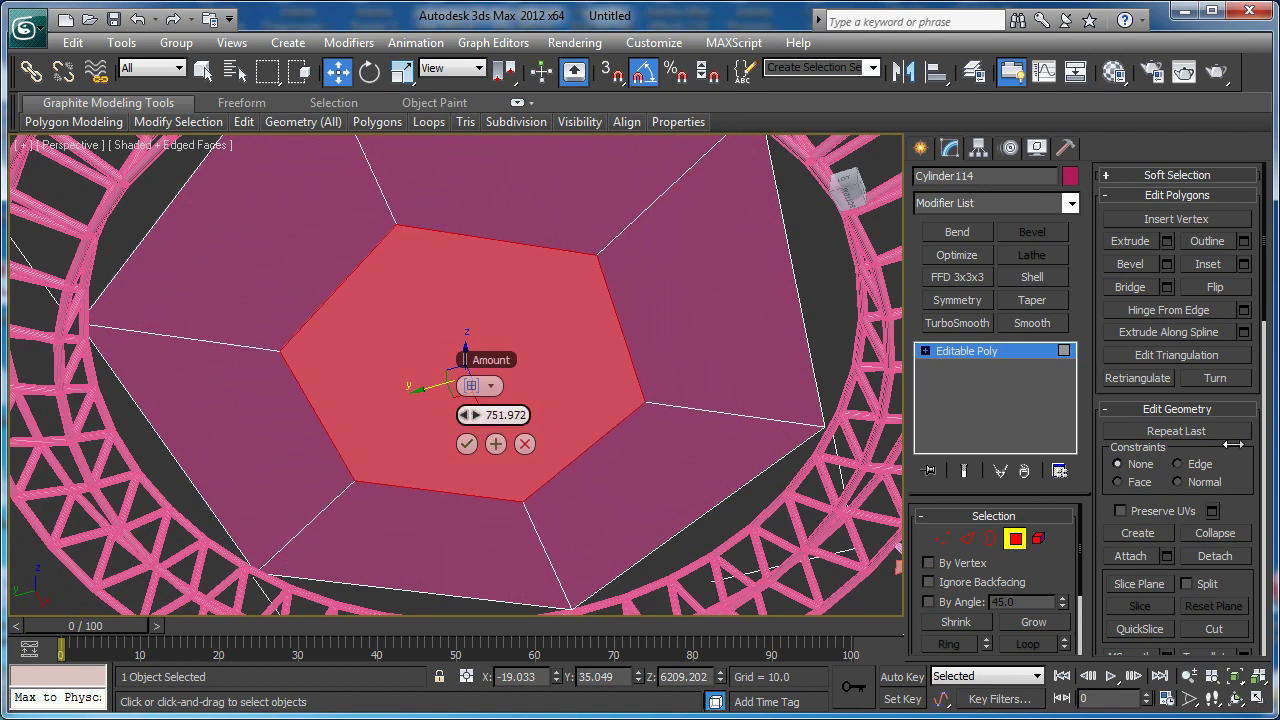
pyautogui.moveTo(467, 420); pyautogui.dragTo(1180, 430)
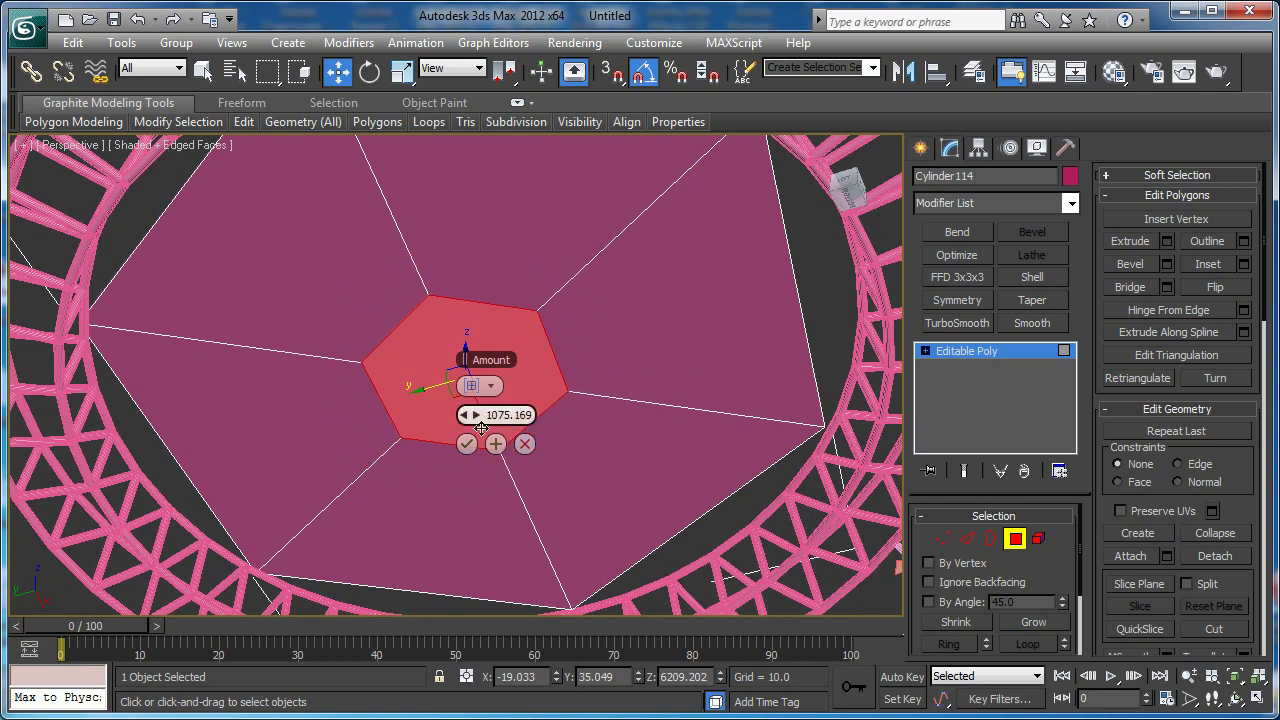
pyautogui.click(465, 449)
# - Raise the inner hexagonal face along Z to form a sloped six-sided roof, and leave polygon editing
pyautogui.moveTo(472, 434); pyautogui.dragTo(477, 449, button='middle')
pyautogui.scroll(-4, 477, 520)
pyautogui.keyDown('alt'); pyautogui.moveTo(477, 589); pyautogui.dragTo(427, 388, button='middle'); pyautogui.keyUp('alt')
pyautogui.moveTo(459, 358); pyautogui.dragTo(463, 282)
pyautogui.keyDown('alt'); pyautogui.moveTo(500, 330); pyautogui.dragTo(498, 418, button='middle'); pyautogui.keyUp('alt')
pyautogui.scroll(4, 485, 410)
pyautogui.scroll(-4, 462, 207)
pyautogui.click(1015, 539)
# - Create a sphere with a radius of about 758 at the roof centre in the top view and set its X and Y to 0
pyautogui.press('t')
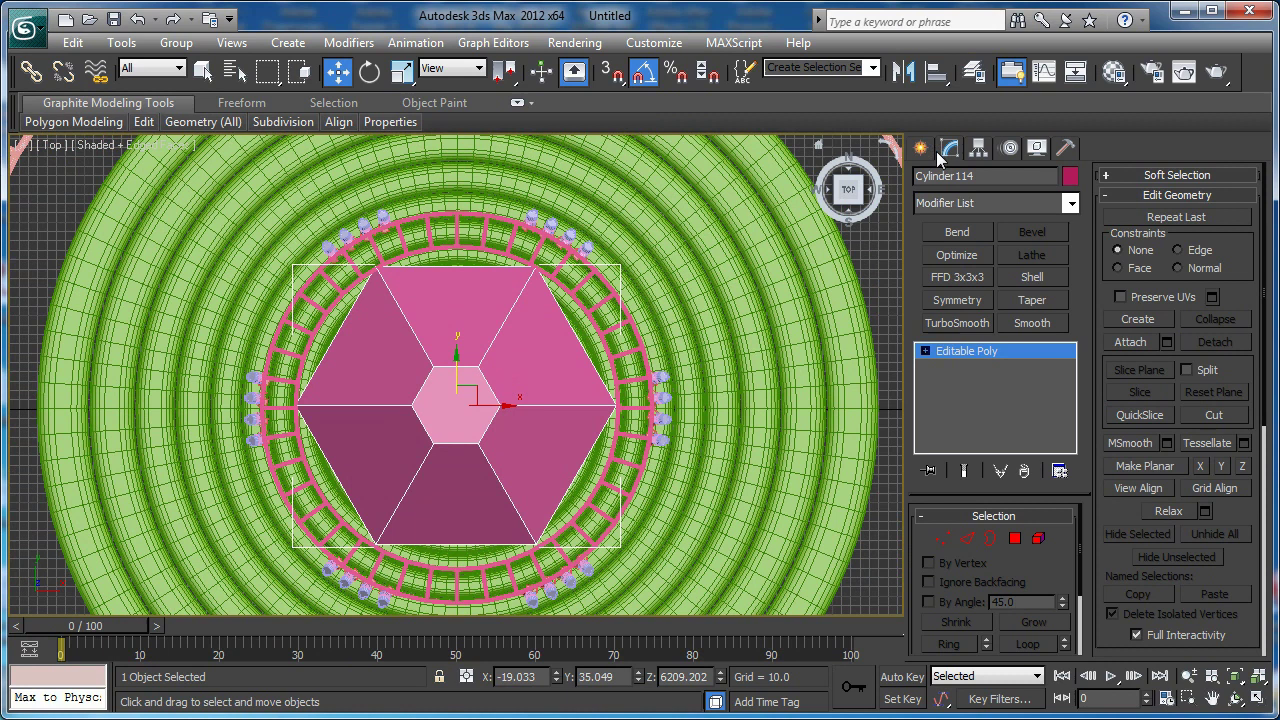
pyautogui.click(924, 149)
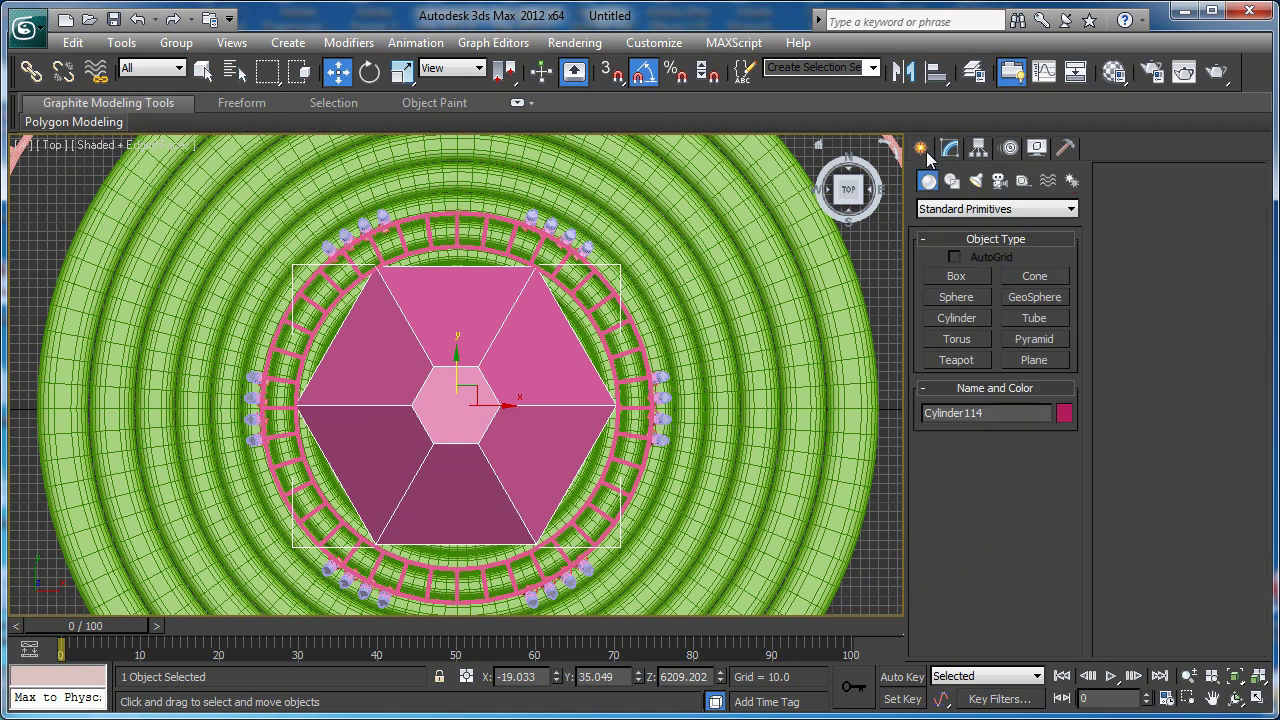
pyautogui.click(957, 297)
pyautogui.scroll(2, 470, 400)
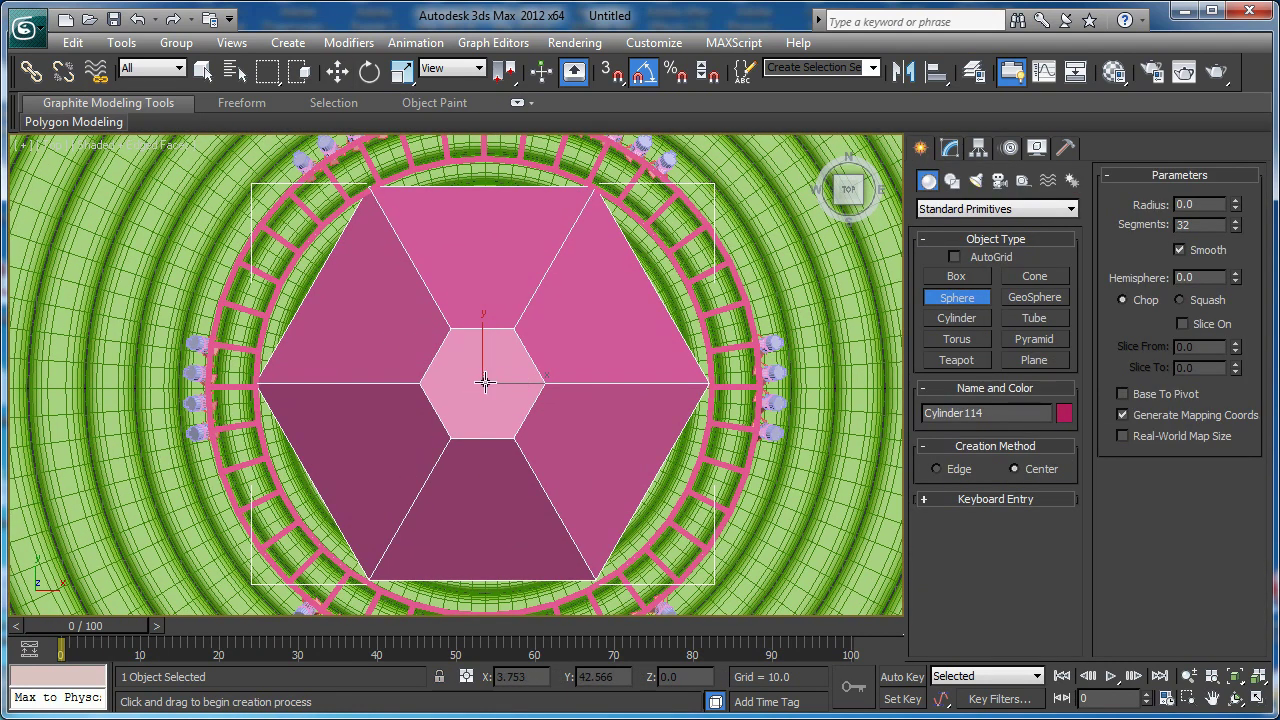
pyautogui.moveTo(482, 455); pyautogui.dragTo(482, 461)
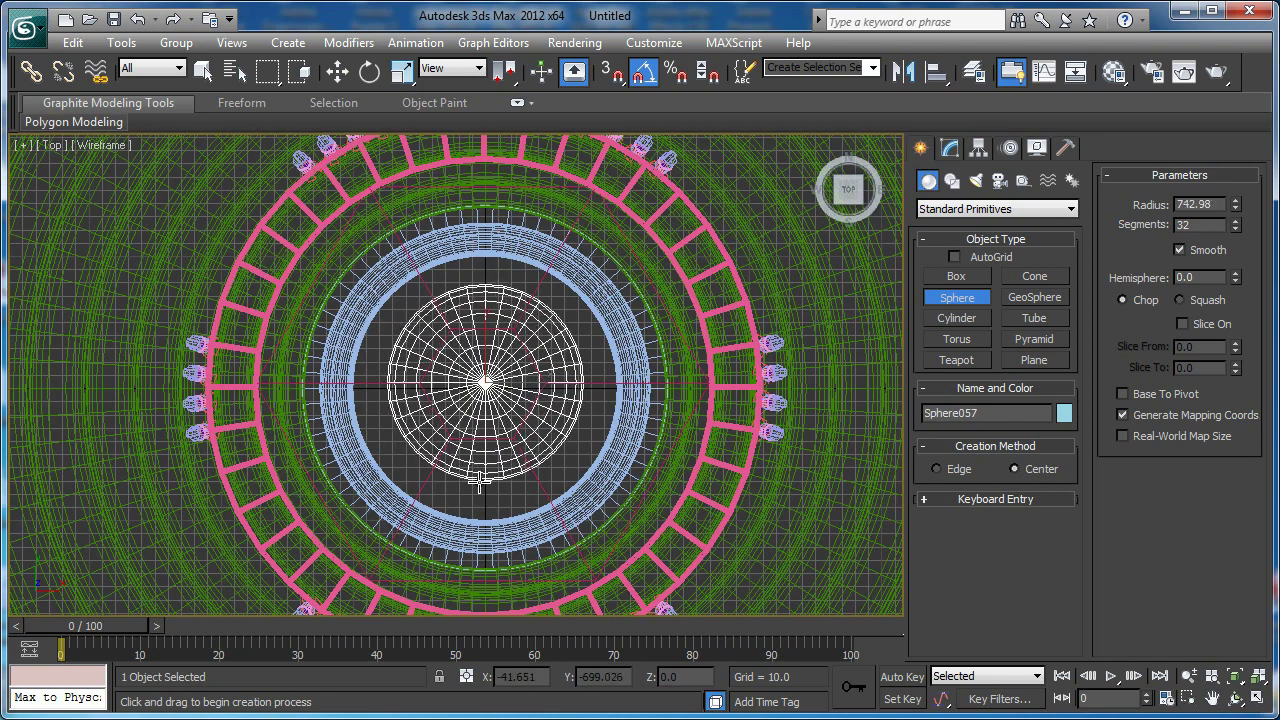
pyautogui.rightClick(479, 482)
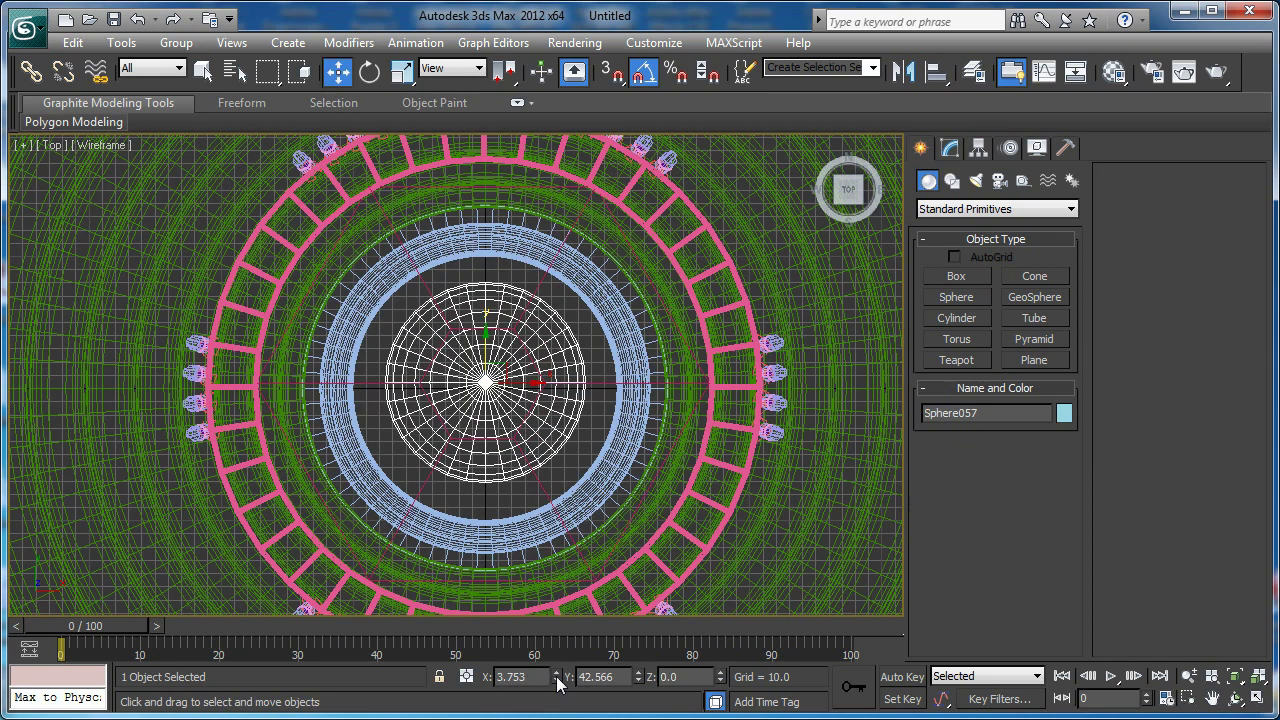
pyautogui.rightClick(640, 679)
# - Centre the hexagonal roof by setting its X and Y positions to 0
pyautogui.press('F3')
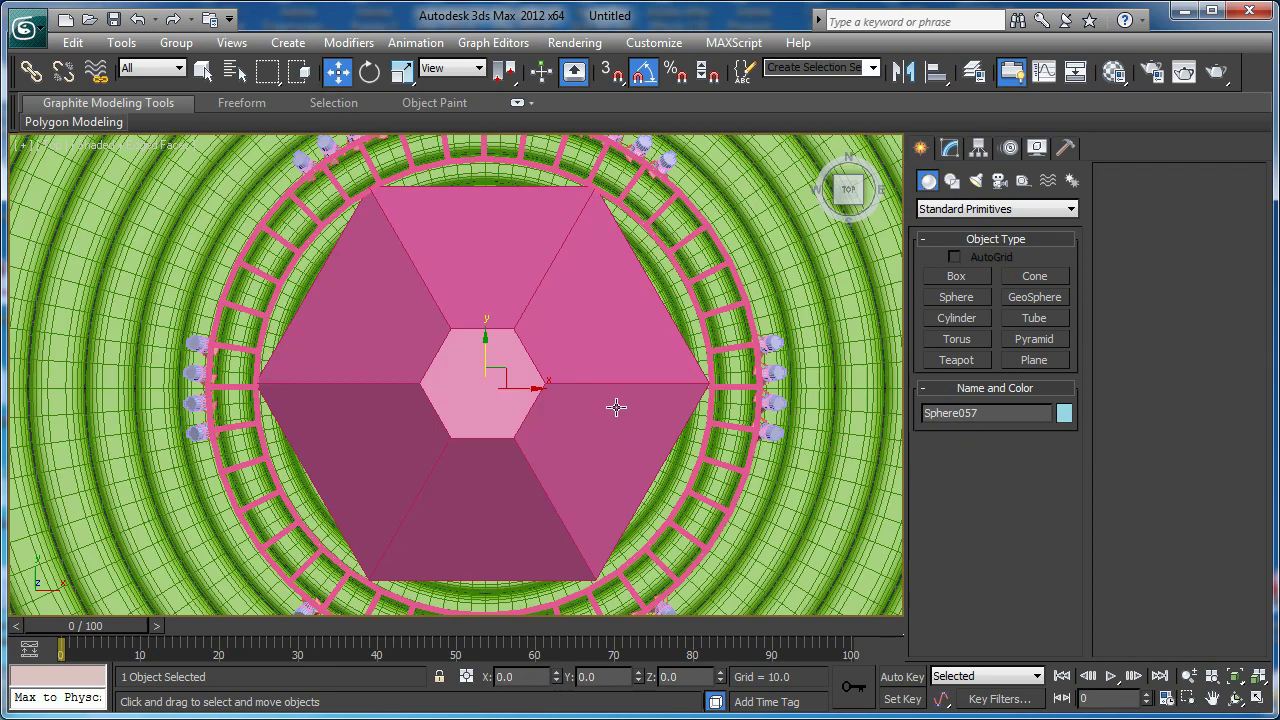
pyautogui.click(600, 421)
pyautogui.rightClick(557, 677)
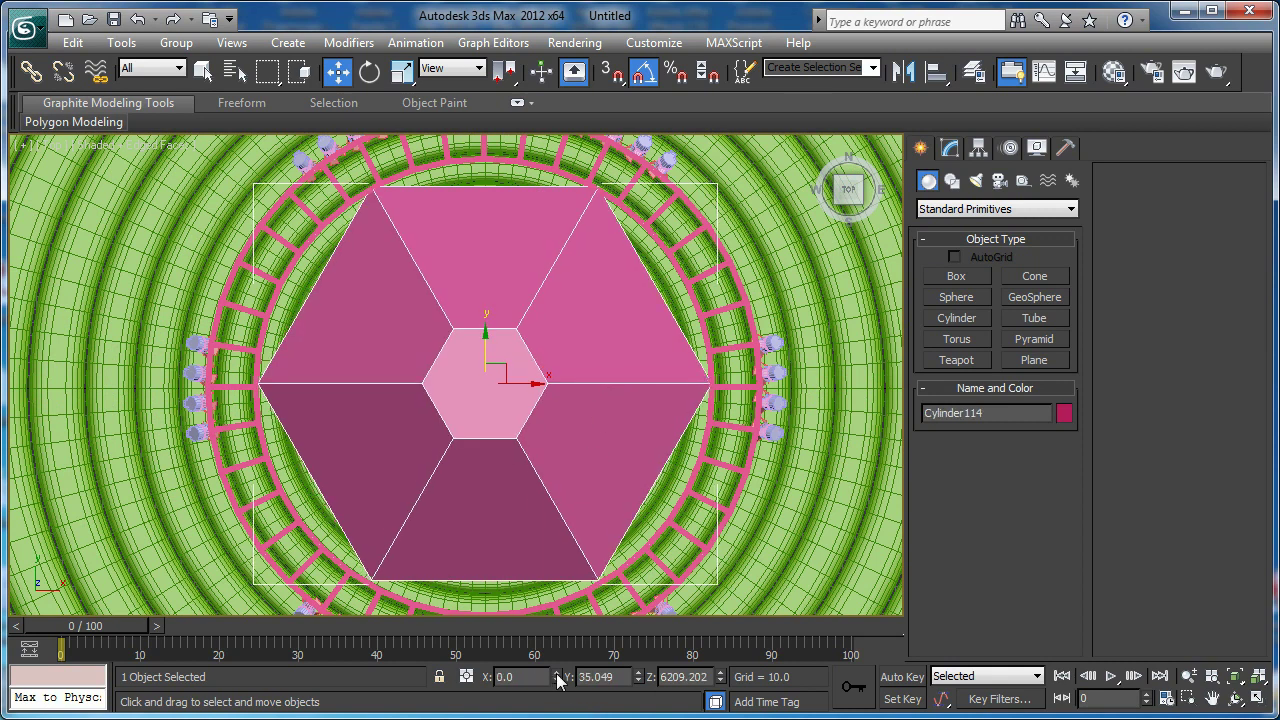
pyautogui.rightClick(640, 679)
# - Raise the sphere in the front view into the upper part of the roof, at about Z 6716
pyautogui.press('F3')
pyautogui.click(470, 390)
pyautogui.press('f')
pyautogui.scroll(-5, 489, 478)
pyautogui.moveTo(449, 356); pyautogui.dragTo(491, 534, button='middle')
pyautogui.scroll(-4, 480, 413)
pyautogui.press('F3')
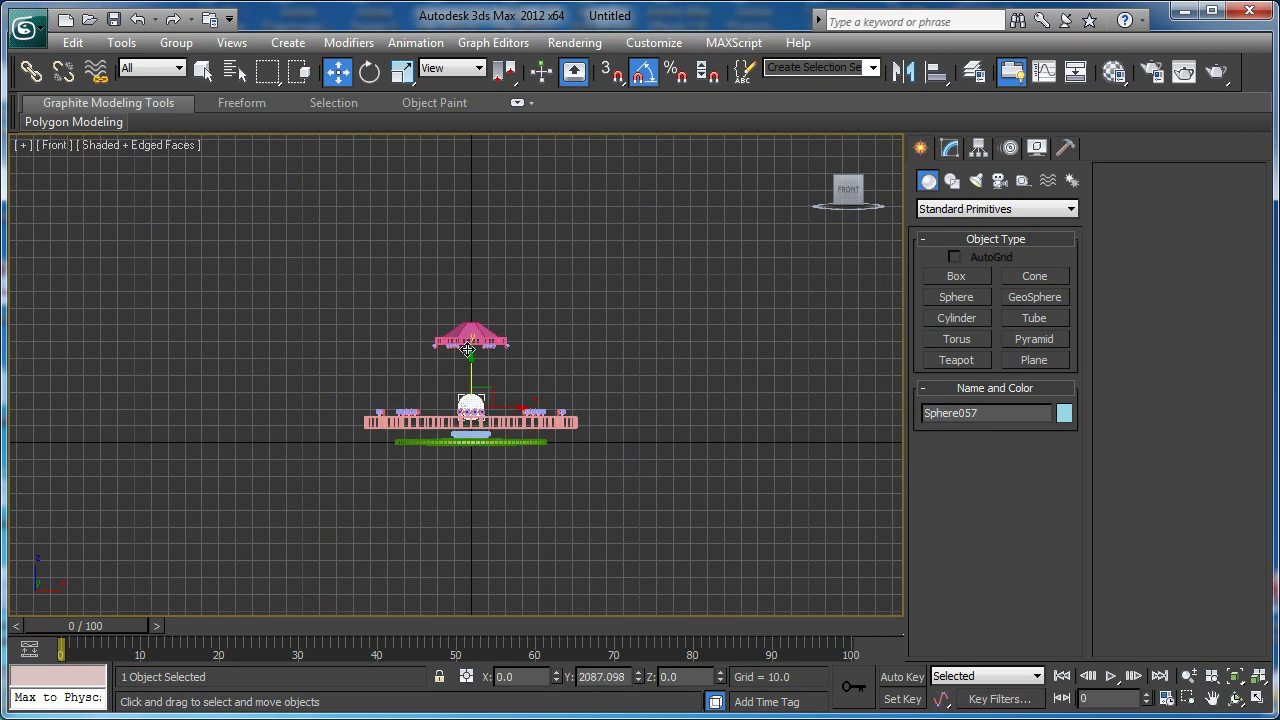
pyautogui.press('z')
pyautogui.scroll(-4, 474, 308)
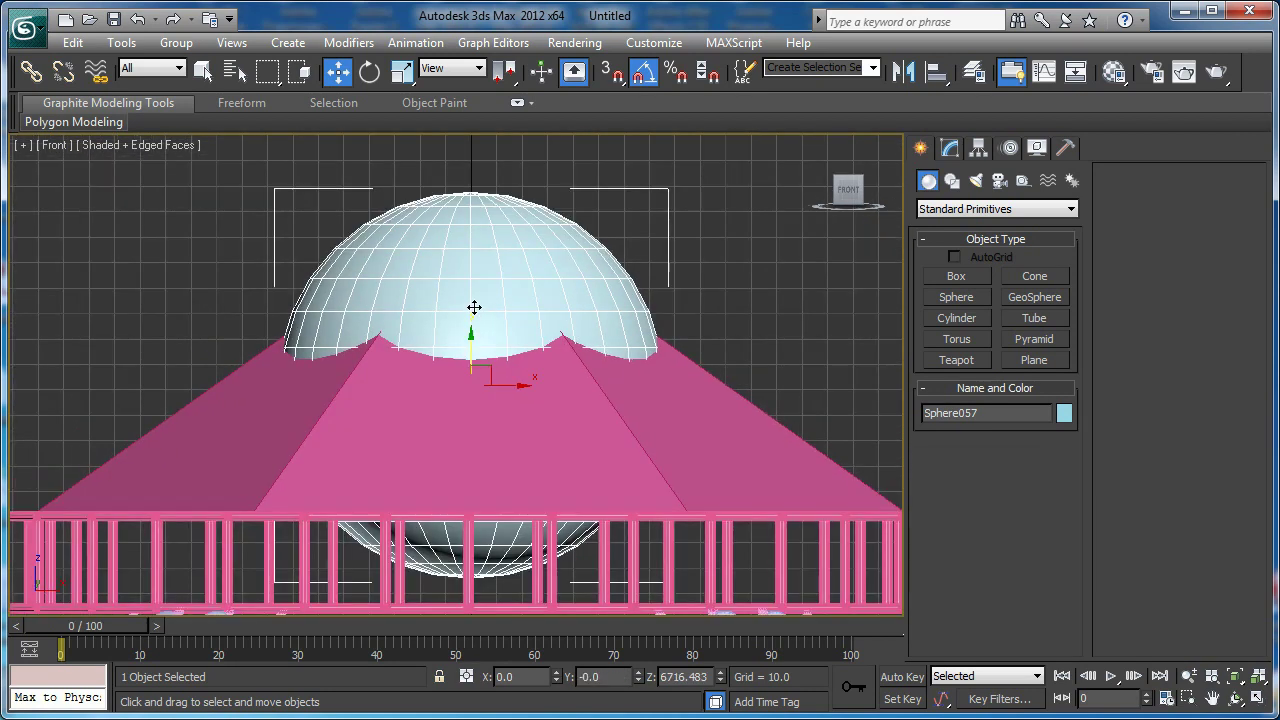
# - Move the sphere slightly higher in the roof, to about Z 6779
pyautogui.press('F3')
pyautogui.scroll(2, 467, 344)
pyautogui.moveTo(465, 334)
pyautogui.mouseDown()
pyautogui.moveTo(474, 243)
pyautogui.moveTo(474, 316)
pyautogui.mouseUp()
pyautogui.press('F3')
pyautogui.press('F3')
pyautogui.moveTo(474, 316)
pyautogui.mouseDown(button='middle')
pyautogui.moveTo(430, 338)
pyautogui.moveTo(528, 351)
pyautogui.moveTo(489, 318)
pyautogui.moveTo(437, 309)
pyautogui.moveTo(451, 303)
pyautogui.moveTo(457, 257)
pyautogui.moveTo(455, 370)
pyautogui.moveTo(441, 392)
pyautogui.moveTo(434, 323)
pyautogui.moveTo(454, 278)
pyautogui.mouseUp(button='middle')
# - Convert the sphere to an editable poly
pyautogui.press('p')
pyautogui.press('z')
pyautogui.press('F3')
pyautogui.scroll(-3, 528, 351)
pyautogui.click(950, 148)
pyautogui.press('F4')
pyautogui.press('F4')
pyautogui.rightClick(454, 278)
pyautogui.moveTo(500, 462)
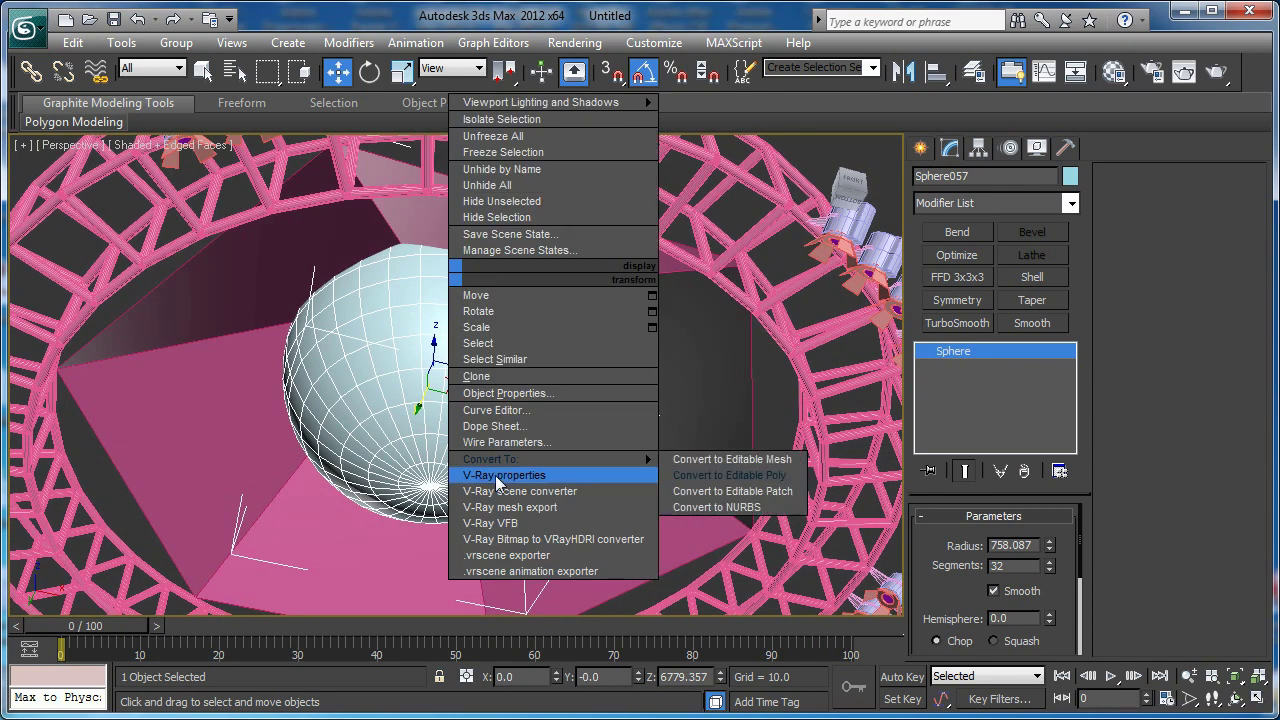
pyautogui.click(716, 476)
# - Delete the sphere's upper polygons down to about the roof's flat top in the front view
pyautogui.press('f')
pyautogui.press('z')
pyautogui.press('4')
pyautogui.press('F3')
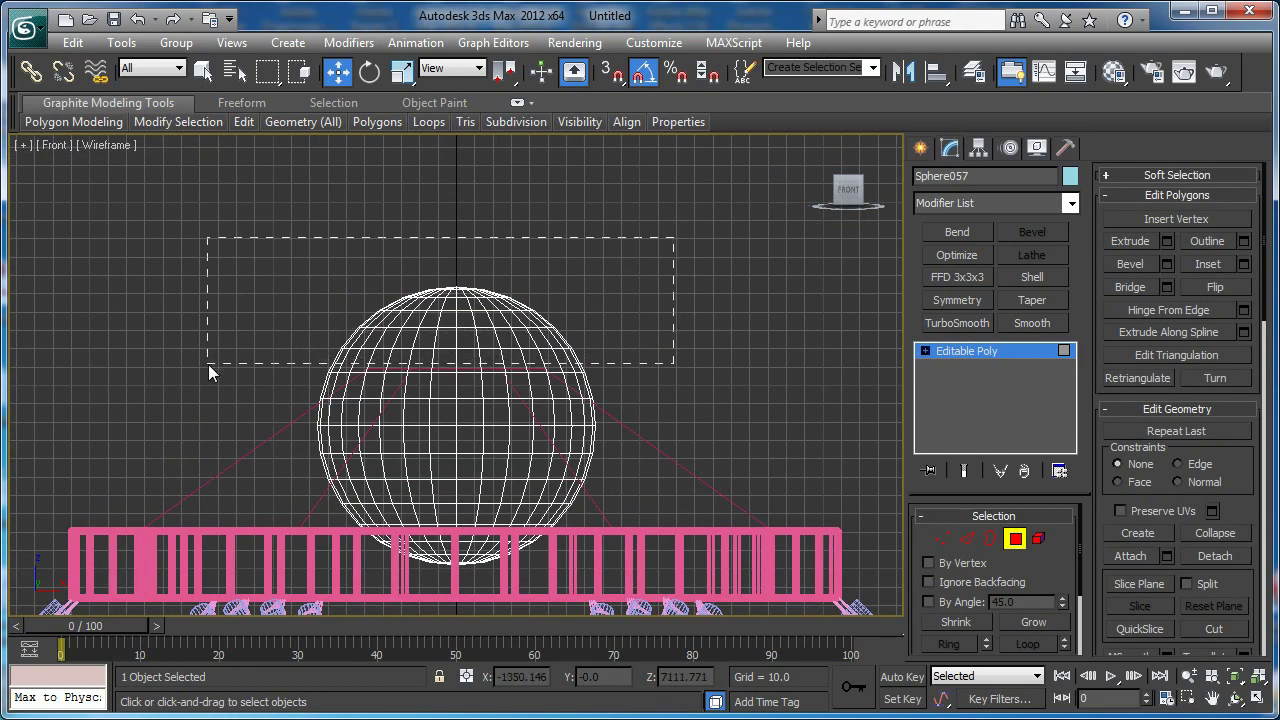
pyautogui.moveTo(208, 364); pyautogui.dragTo(208, 364)
pyautogui.moveTo(330, 367); pyautogui.dragTo(304, 376, button='middle')
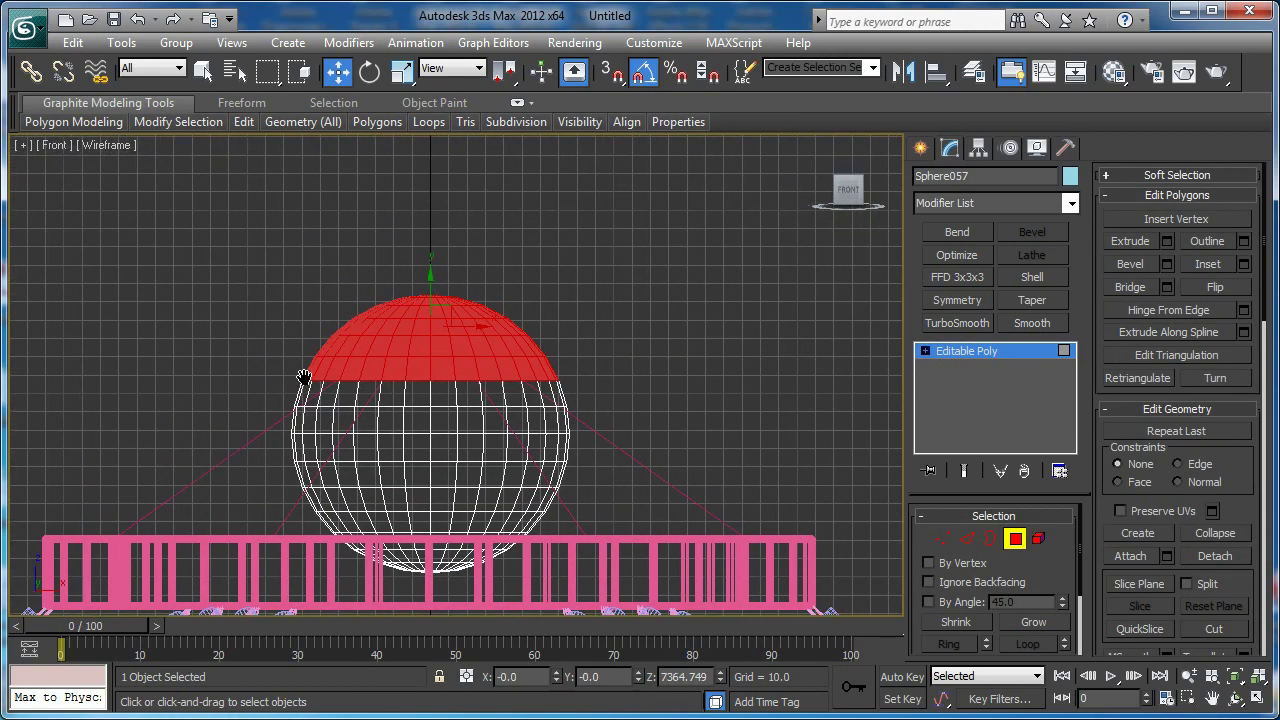
pyautogui.press('Delete')
# - Delete the next ring of polygons along the trimmed sphere's open upper edge in the front view
pyautogui.press('p')
pyautogui.scroll(5, 405, 411)
pyautogui.press('F3')
pyautogui.moveTo(405, 411)
pyautogui.keyDown('alt'); pyautogui.mouseDown(button='middle')
pyautogui.moveTo(486, 380)
pyautogui.moveTo(486, 446)
pyautogui.moveTo(491, 437)
pyautogui.moveTo(466, 447)
pyautogui.moveTo(594, 437)
pyautogui.moveTo(558, 510)
pyautogui.mouseUp(button='middle'); pyautogui.keyUp('alt')
pyautogui.press('f')
pyautogui.scroll(-5, 565, 420)
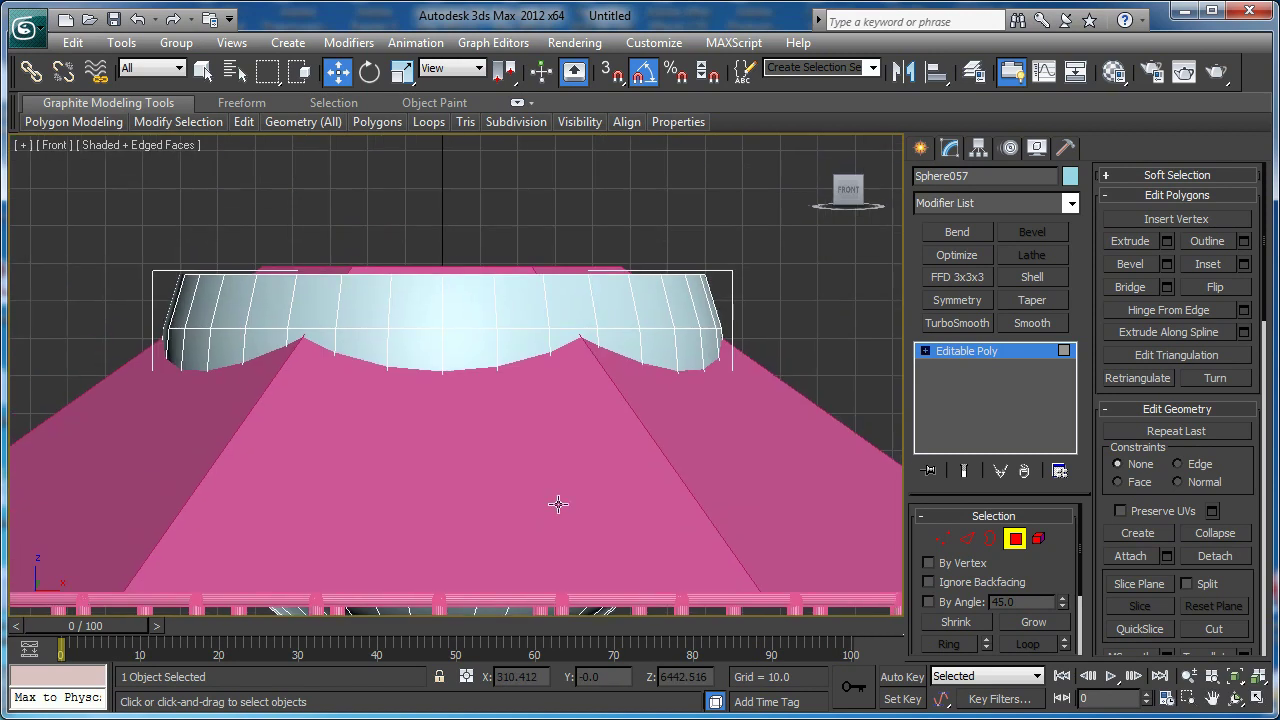
pyautogui.press('F3')
pyautogui.moveTo(201, 294); pyautogui.dragTo(157, 294)
pyautogui.press('Delete')
# - Leave polygon editing and scale the trimmed sphere down slightly so less of it sticks out through the roof
pyautogui.moveTo(566, 338)
pyautogui.mouseDown(button='middle')
pyautogui.moveTo(446, 359)
pyautogui.moveTo(574, 378)
pyautogui.moveTo(570, 491)
pyautogui.moveTo(599, 457)
pyautogui.moveTo(783, 460)
pyautogui.moveTo(734, 346)
pyautogui.moveTo(645, 331)
pyautogui.moveTo(632, 306)
pyautogui.moveTo(601, 439)
pyautogui.mouseUp(button='middle')
pyautogui.press('z')
pyautogui.press('p')
pyautogui.press('F3')
pyautogui.scroll(-5, 568, 498)
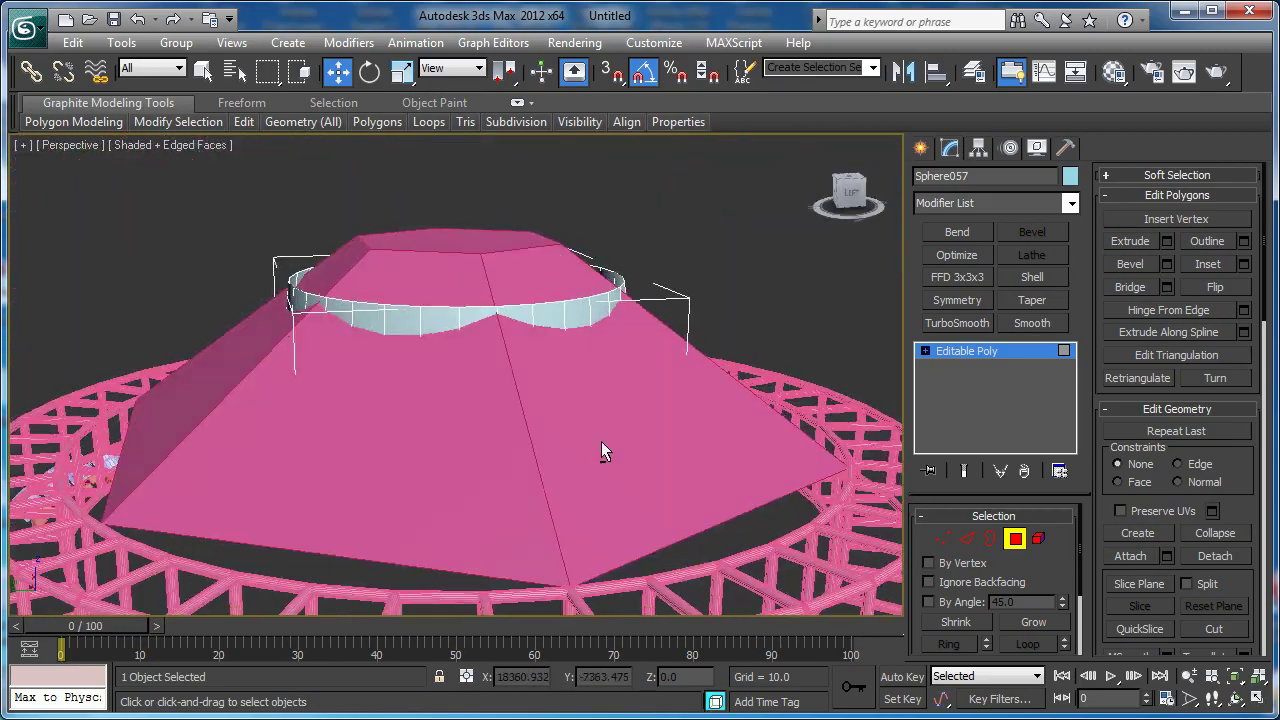
pyautogui.click(1015, 539)
pyautogui.keyDown('alt'); pyautogui.moveTo(750, 470); pyautogui.dragTo(514, 333, button='middle'); pyautogui.keyUp('alt')
pyautogui.press('r')
pyautogui.moveTo(460, 318); pyautogui.dragTo(449, 331)
pyautogui.keyDown('alt'); pyautogui.moveTo(449, 331); pyautogui.dragTo(388, 377, button='middle'); pyautogui.keyUp('alt')
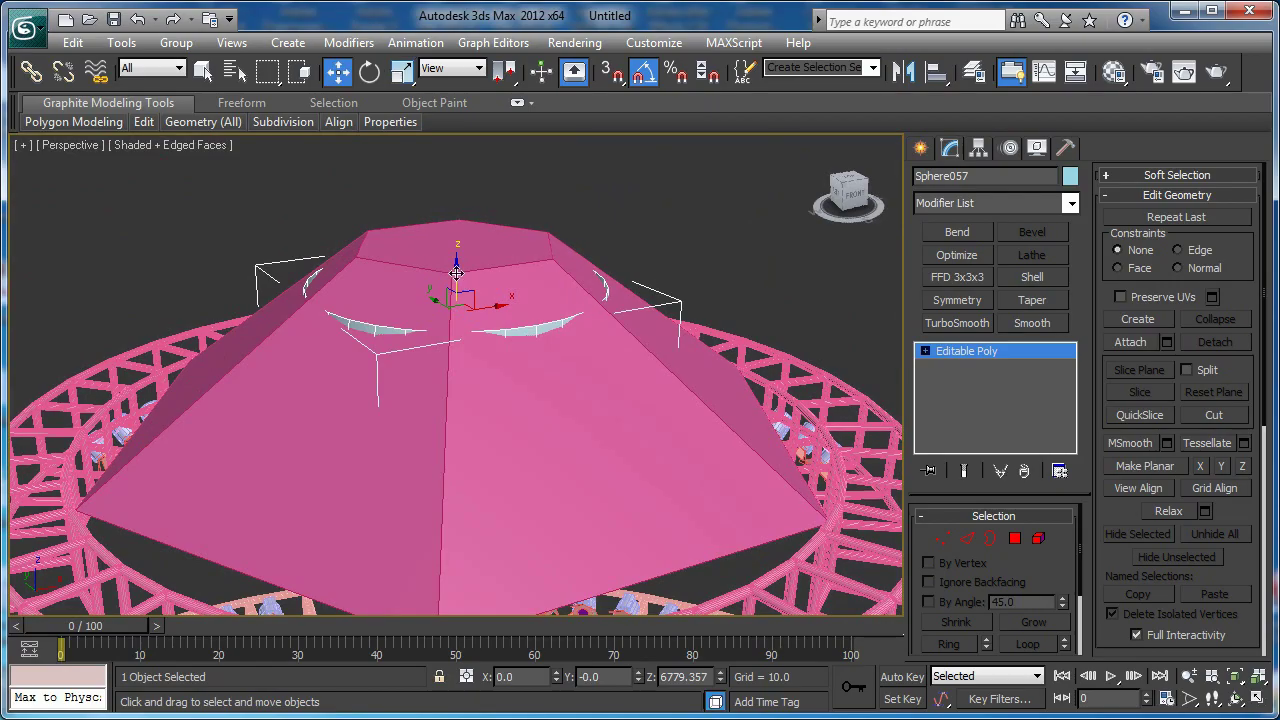
# - Select the hexagonal roof and the trimmed sphere together and isolate them
pyautogui.keyDown('alt'); pyautogui.moveTo(457, 263); pyautogui.dragTo(665, 265, button='middle'); pyautogui.keyUp('alt')
pyautogui.click(673, 261)
pyautogui.scroll(-4, 620, 380)
pyautogui.keyDown('alt'); pyautogui.moveTo(620, 380); pyautogui.dragTo(524, 439, button='middle'); pyautogui.keyUp('alt')
pyautogui.scroll(-3, 643, 329)
pyautogui.keyDown('ctrl'); pyautogui.click(467, 421); pyautogui.keyUp('ctrl')
pyautogui.hotkey('alt', 'q')
# - Rotate the hexagonal roof by -30° about Z in the bottom view
pyautogui.keyDown('alt'); pyautogui.moveTo(569, 489); pyautogui.dragTo(551, 363, button='middle'); pyautogui.keyUp('alt')
pyautogui.press('b')
pyautogui.scroll(2, 552, 390)
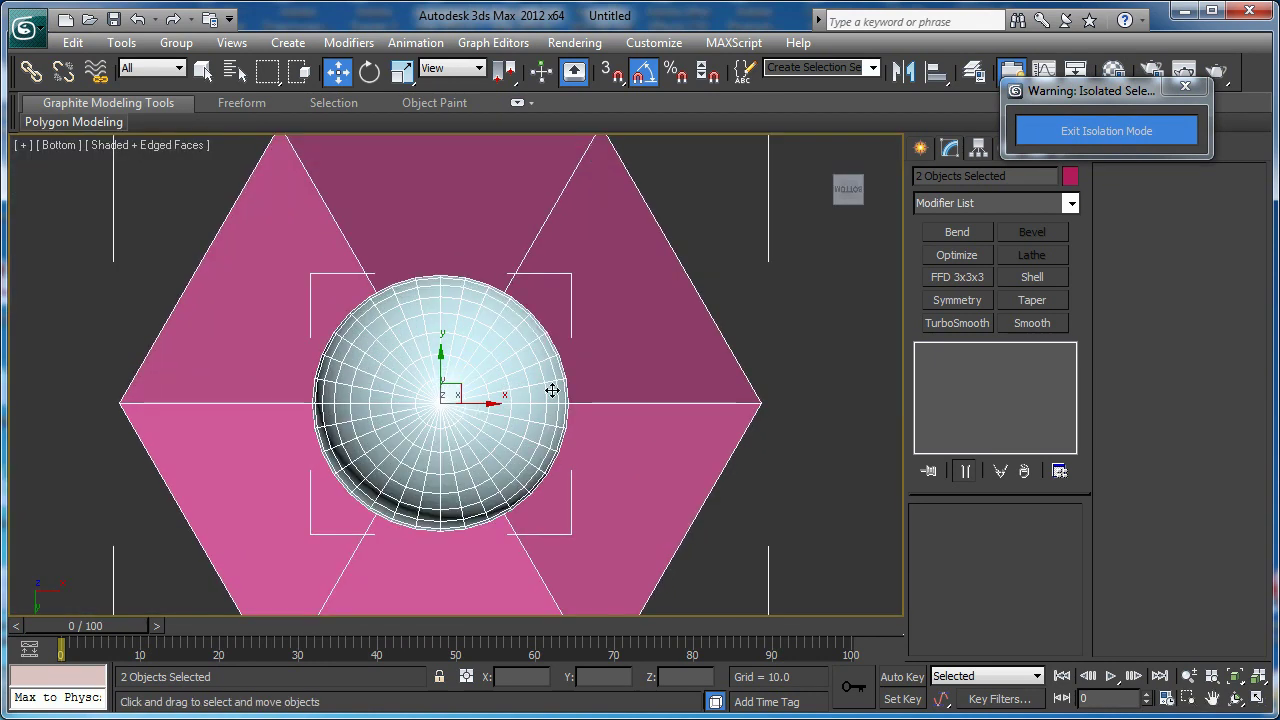
pyautogui.click(637, 366)
pyautogui.scroll(-2, 494, 393)
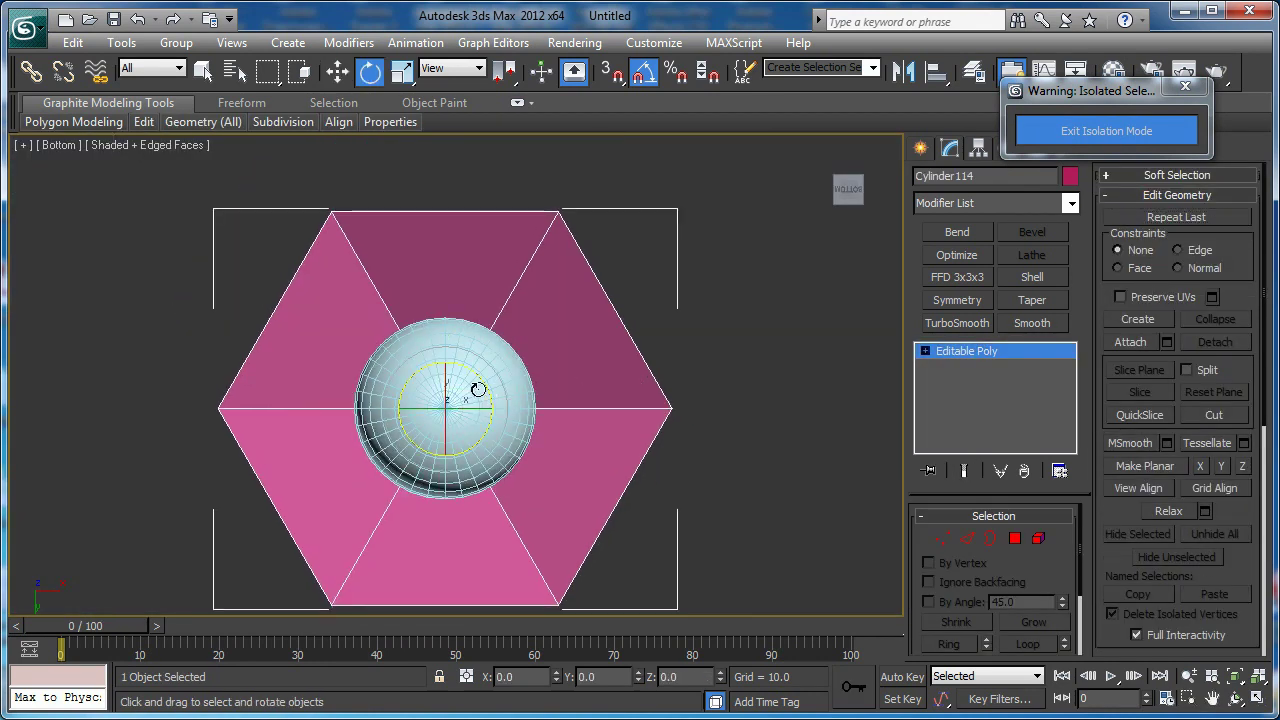
pyautogui.moveTo(483, 381); pyautogui.dragTo(487, 343)
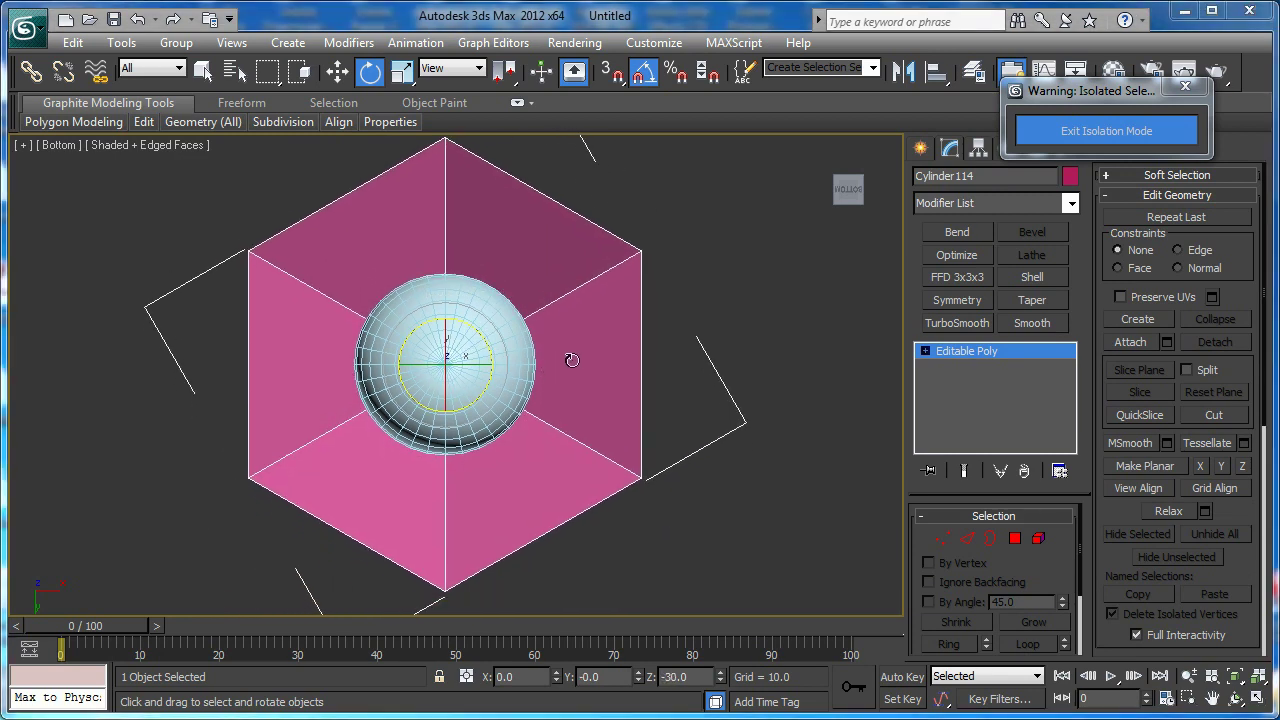
# - Draw a flat plane about 626 by 765 units between the sphere and the hexagonal roof's edge in the bottom view
pyautogui.scroll(3, 563, 360)
pyautogui.click(921, 149)
pyautogui.moveTo(758, 301); pyautogui.dragTo(631, 306, button='middle')
pyautogui.scroll(3, 631, 307)
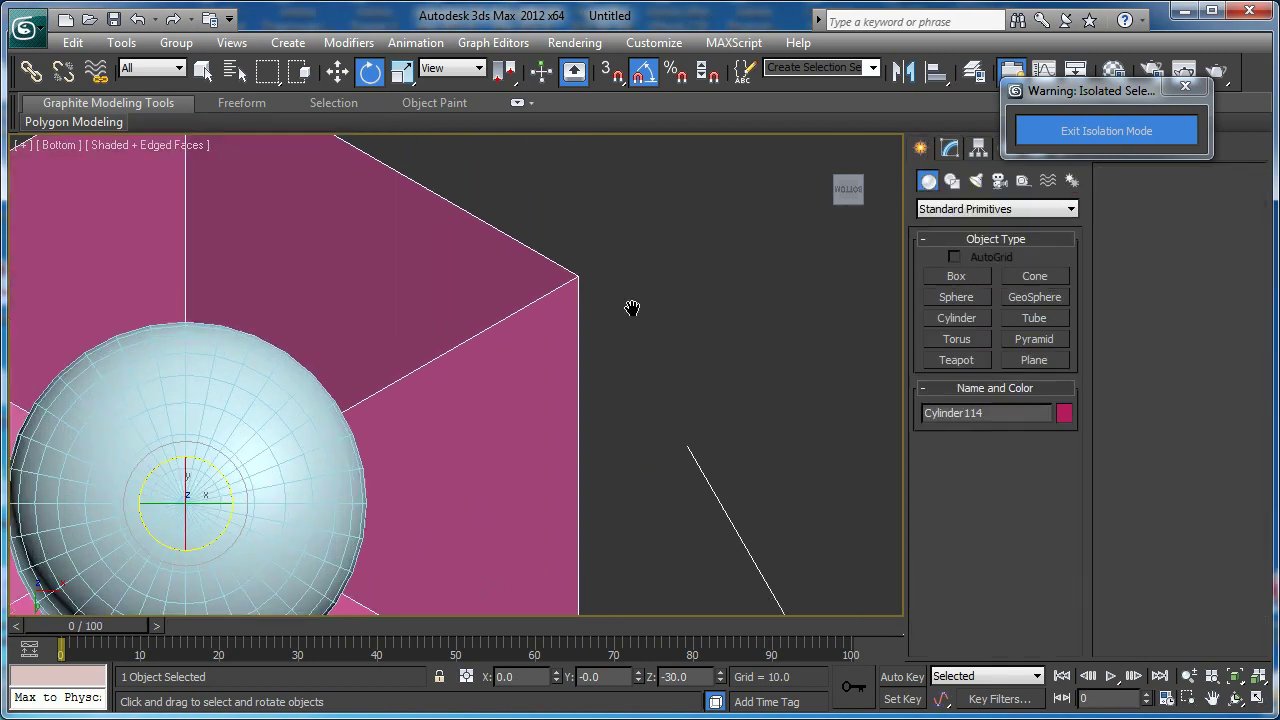
pyautogui.click(1039, 360)
pyautogui.scroll(-2, 614, 363)
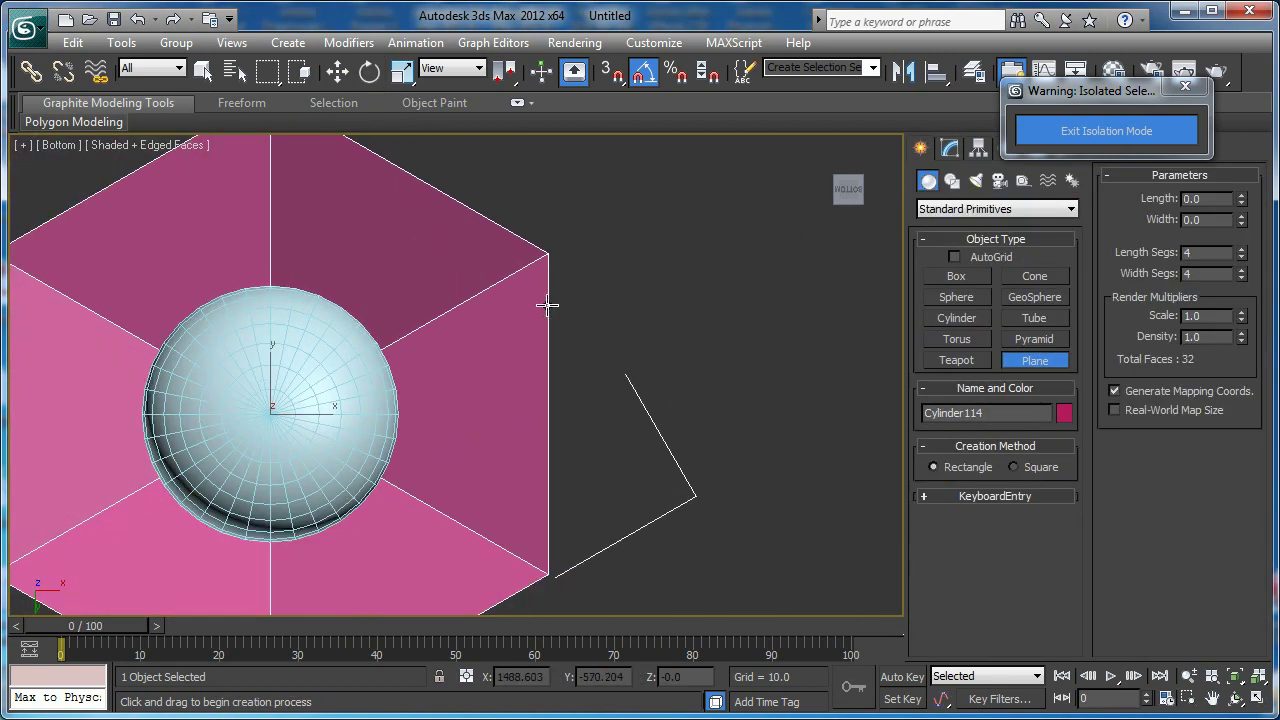
pyautogui.moveTo(547, 289); pyautogui.dragTo(402, 406)
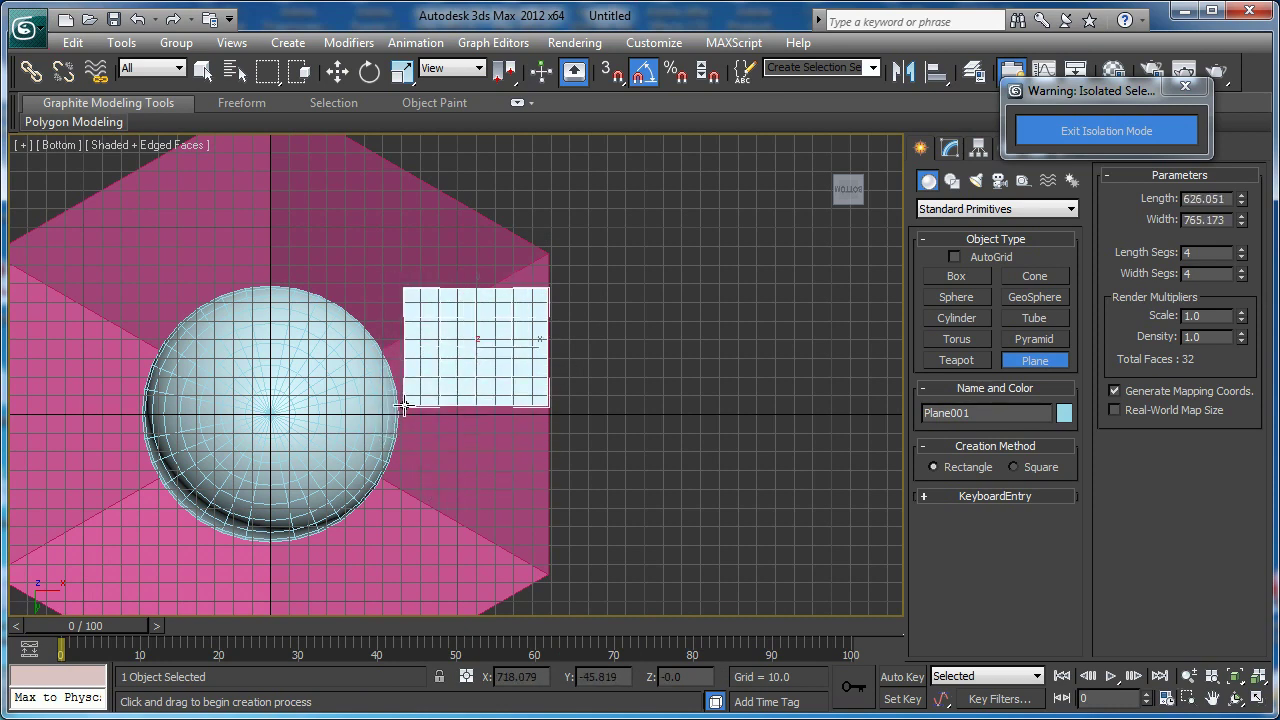
pyautogui.rightClick(404, 406)
pyautogui.scroll(2, 456, 403)
pyautogui.press('w')
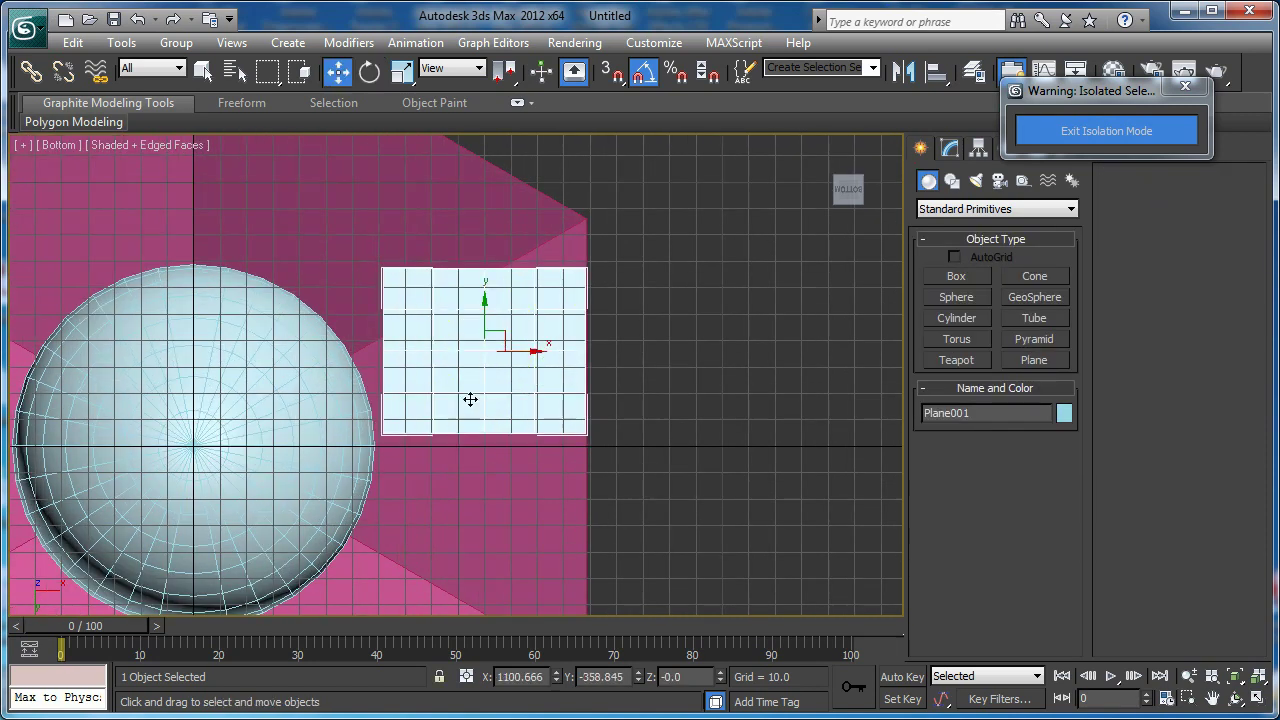
# - Hide the viewport grid and reduce the plane's length and width segments to 1 each
pyautogui.scroll(-3, 476, 400)
pyautogui.press('g')
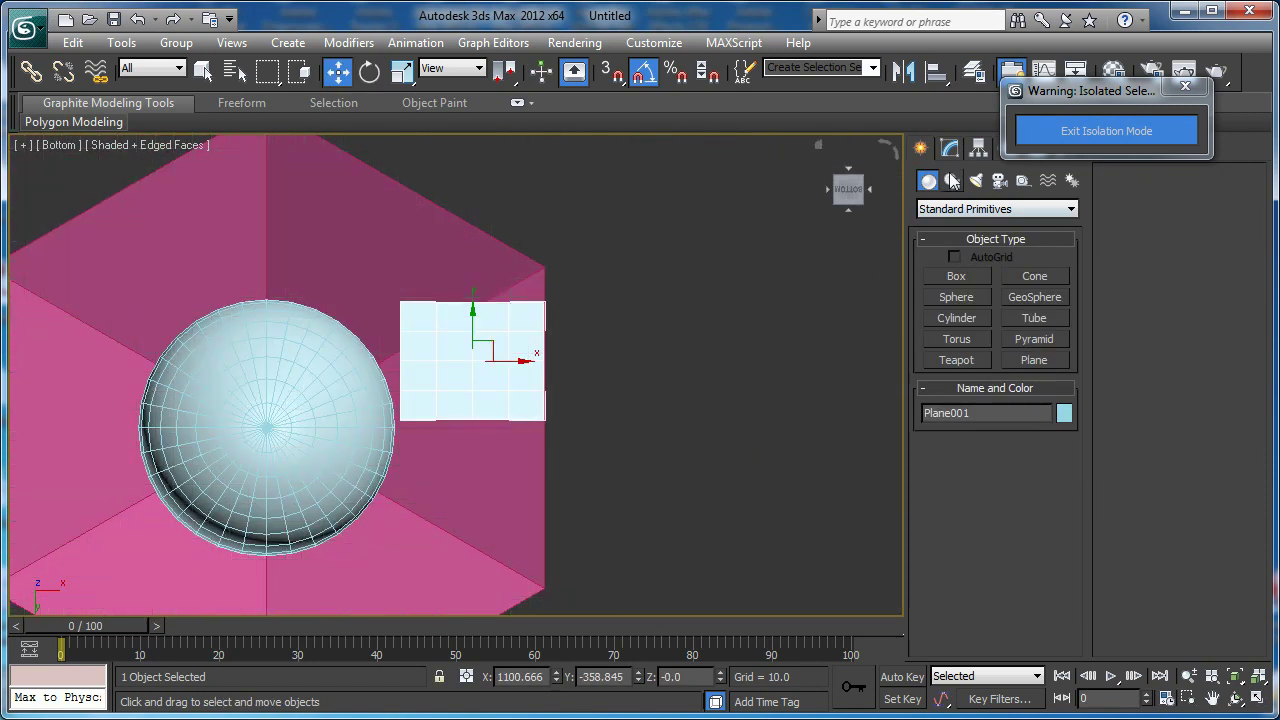
pyautogui.click(951, 148)
pyautogui.moveTo(941, 572); pyautogui.dragTo(941, 545)
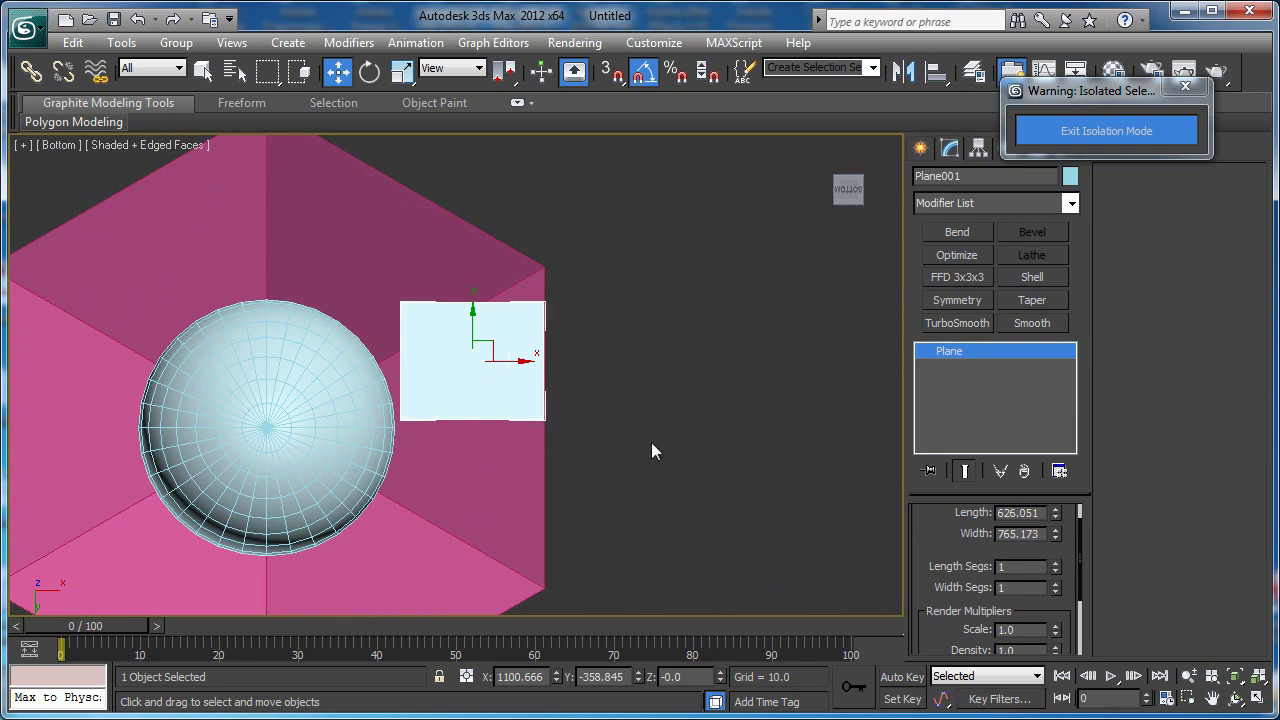
# - Move the plane along Y in the bottom view to centre it on the sphere, at about Y -19
pyautogui.scroll(3, 480, 394)
pyautogui.moveTo(480, 394); pyautogui.dragTo(483, 516)
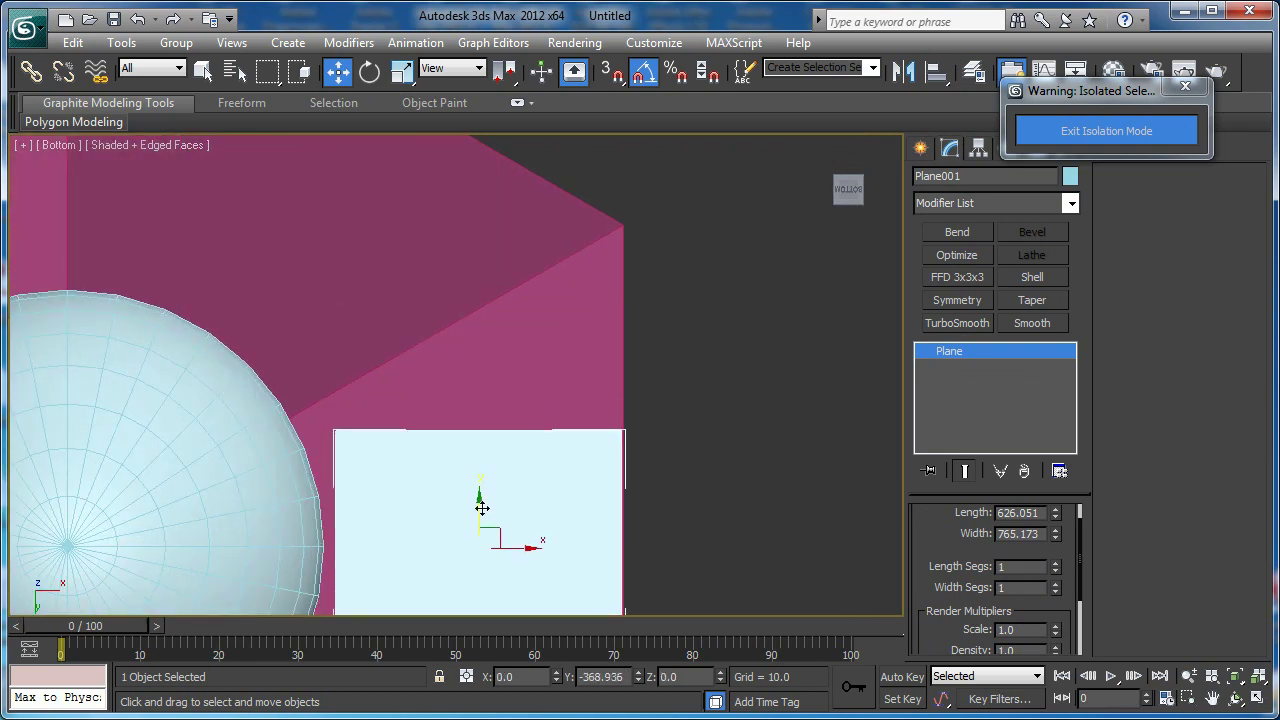
pyautogui.scroll(-3, 488, 421)
# - Raise the plane along Z in perspective to about 6169, just beneath the hexagonal roof
pyautogui.press('p')
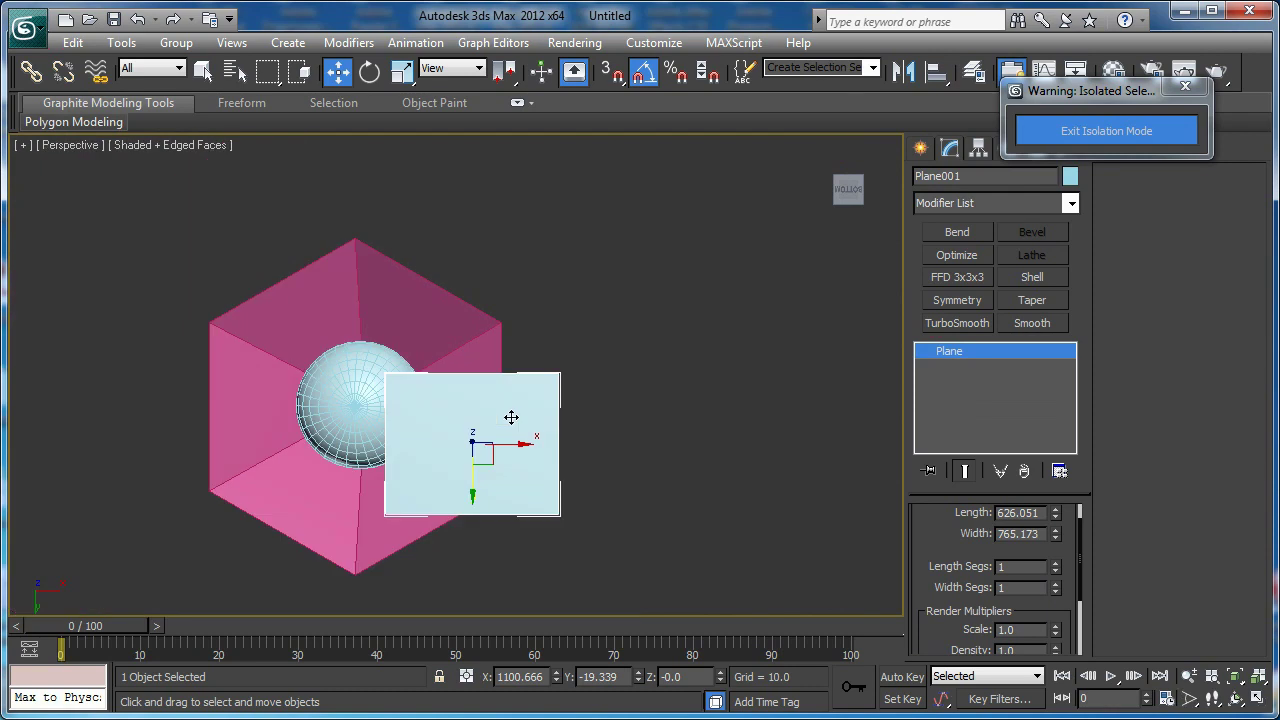
pyautogui.press('z')
pyautogui.scroll(-6, 514, 318)
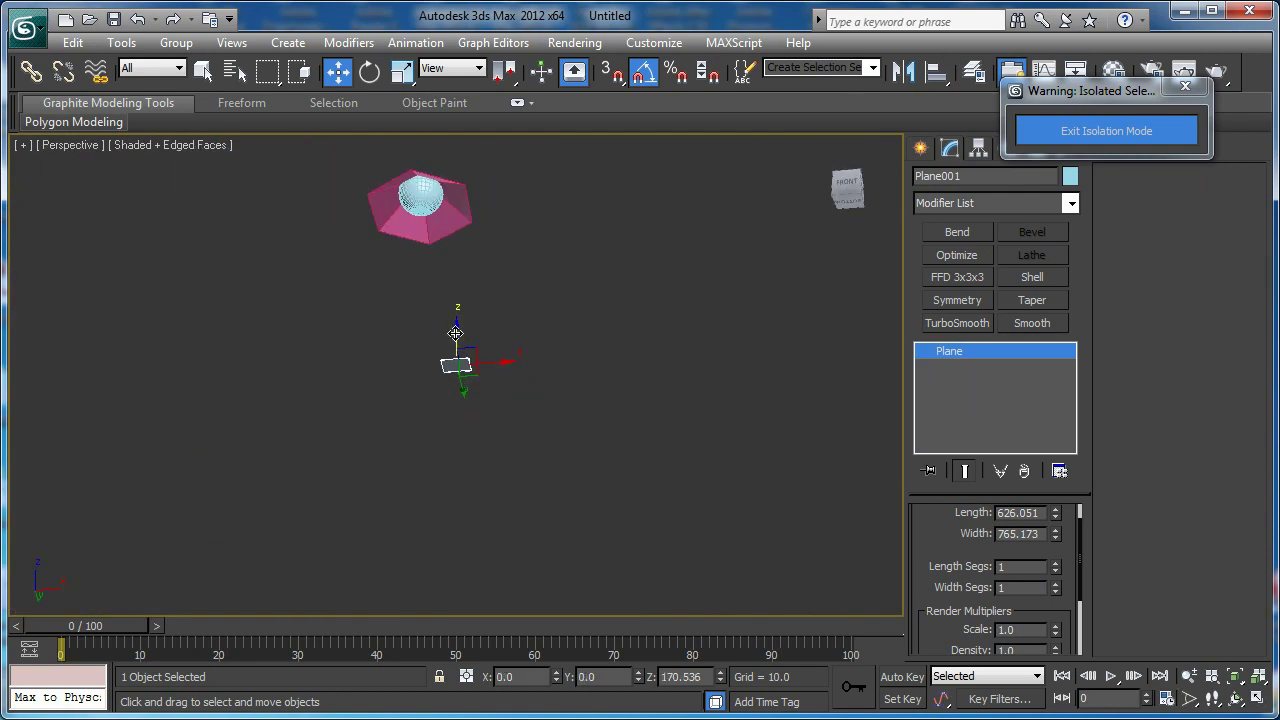
pyautogui.press('z')
pyautogui.scroll(-3, 492, 244)
pyautogui.keyDown('alt'); pyautogui.moveTo(494, 243); pyautogui.dragTo(454, 336, button='middle'); pyautogui.keyUp('alt')
pyautogui.click(334, 333)
pyautogui.moveTo(334, 333)
pyautogui.keyDown('alt'); pyautogui.mouseDown(button='middle')
pyautogui.moveTo(423, 247)
pyautogui.moveTo(352, 366)
pyautogui.moveTo(339, 330)
pyautogui.mouseUp(button='middle'); pyautogui.keyUp('alt')
pyautogui.click(506, 438)
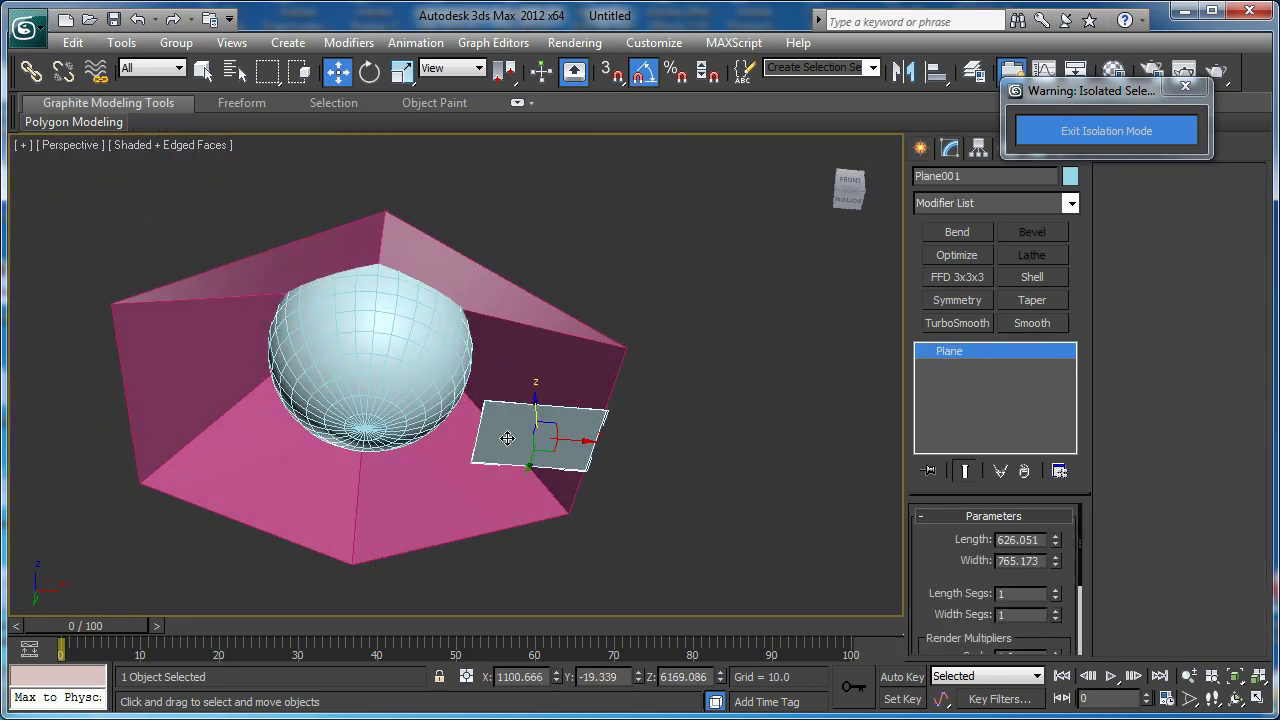
# - Convert the plane under the roof to an Editable Poly
pyautogui.moveTo(507, 438); pyautogui.dragTo(479, 365, button='middle')
pyautogui.scroll(3, 493, 380)
pyautogui.rightClick(555, 407)
pyautogui.moveTo(640, 580)
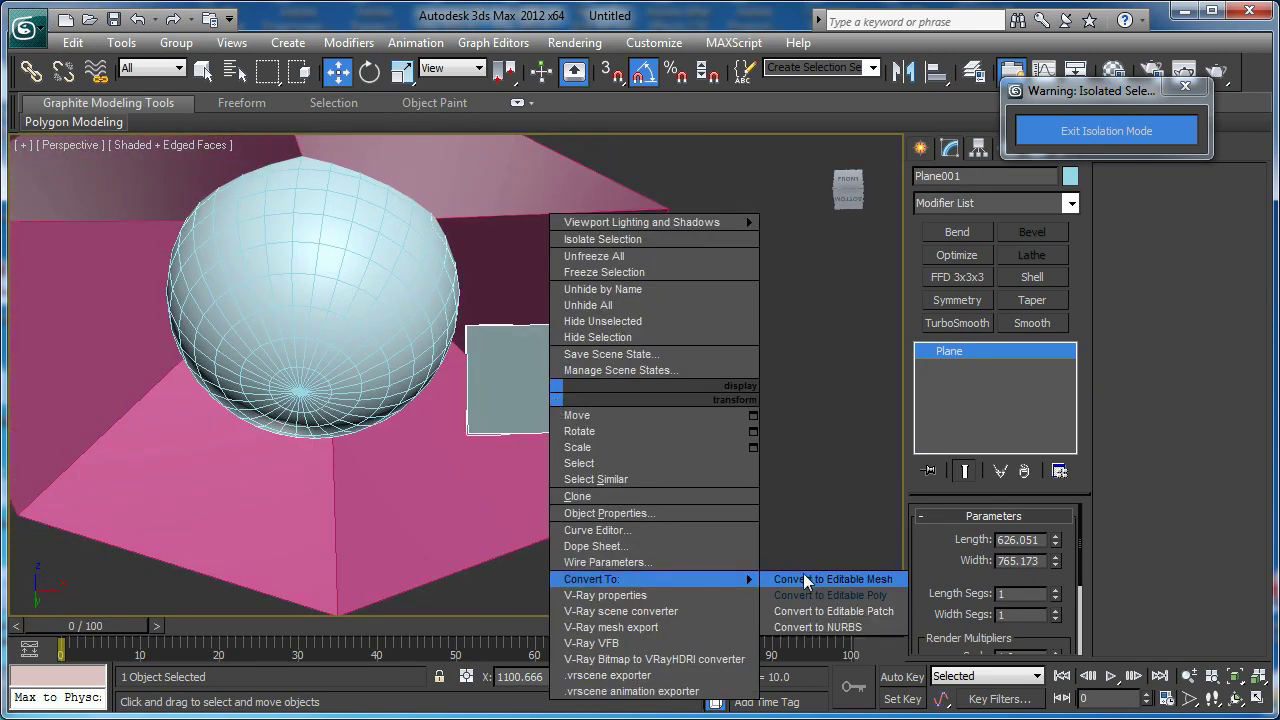
pyautogui.click(814, 597)
# - Raise the plane to the roof's base line in the front wireframe view
pyautogui.press('f')
pyautogui.press('F3')
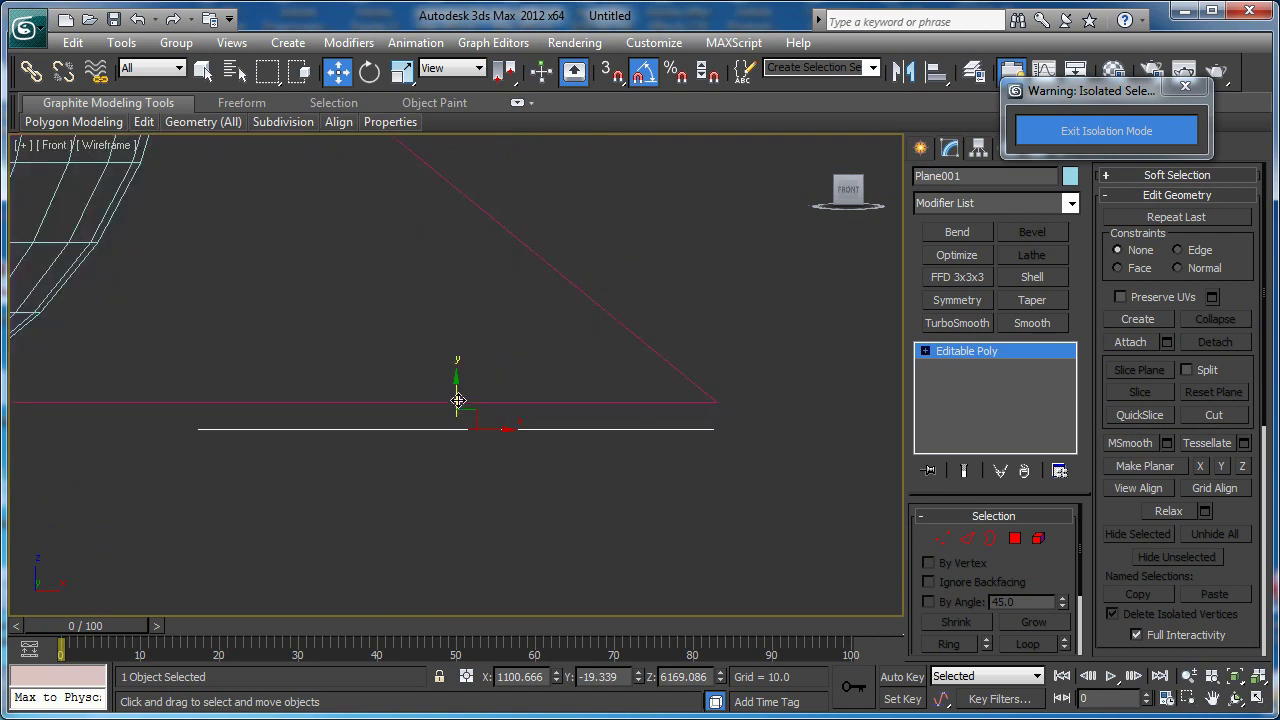
pyautogui.moveTo(458, 401); pyautogui.dragTo(458, 376)
# - Select the plane's outer vertices in the front view and shift them slightly along X toward the roof's lower corner
pyautogui.moveTo(459, 390); pyautogui.dragTo(295, 395, button='middle')
pyautogui.scroll(3, 310, 402)
pyautogui.press('F3')
pyautogui.press('1')
pyautogui.press('F3')
pyautogui.moveTo(695, 409); pyautogui.dragTo(600, 452)
pyautogui.moveTo(600, 452); pyautogui.dragTo(440, 374, button='middle')
pyautogui.scroll(6, 473, 446)
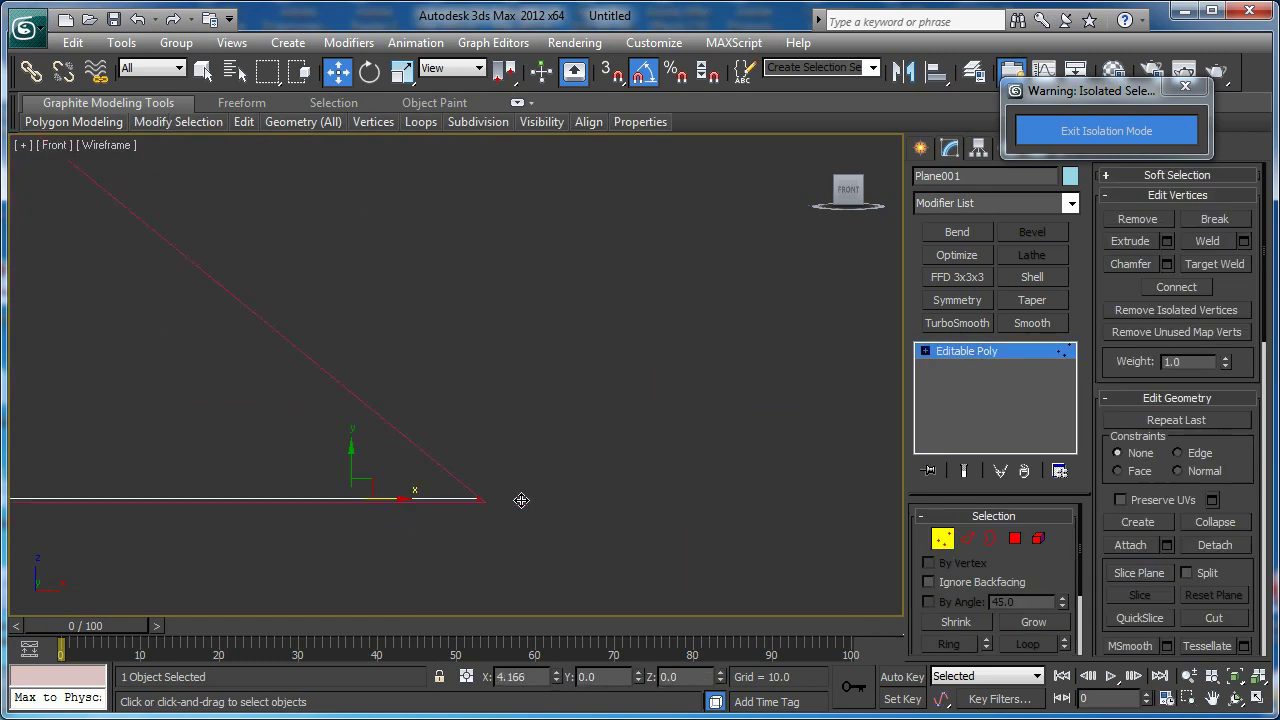
pyautogui.moveTo(521, 500); pyautogui.dragTo(525, 500)
# - Raise the plane's inner vertices to about Z 6840 so the plane follows the roof's slope
pyautogui.scroll(-3, 673, 490)
pyautogui.scroll(-3, 664, 440)
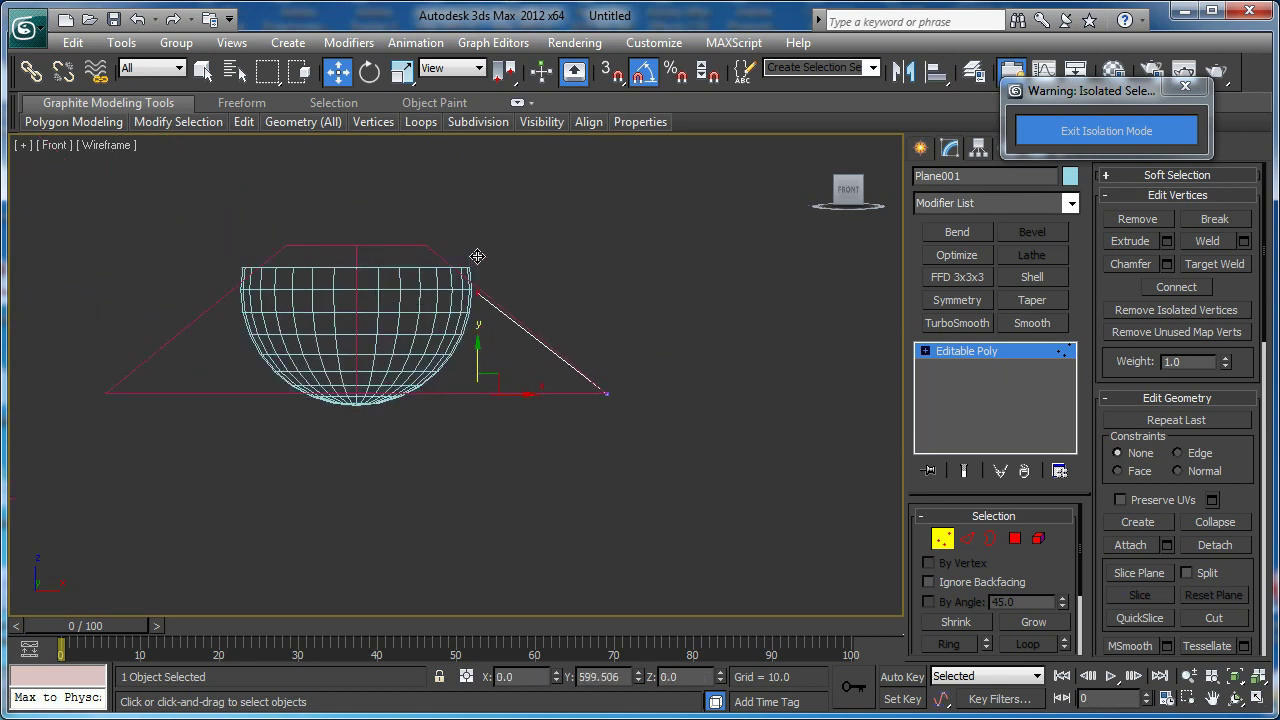
pyautogui.scroll(5, 449, 414)
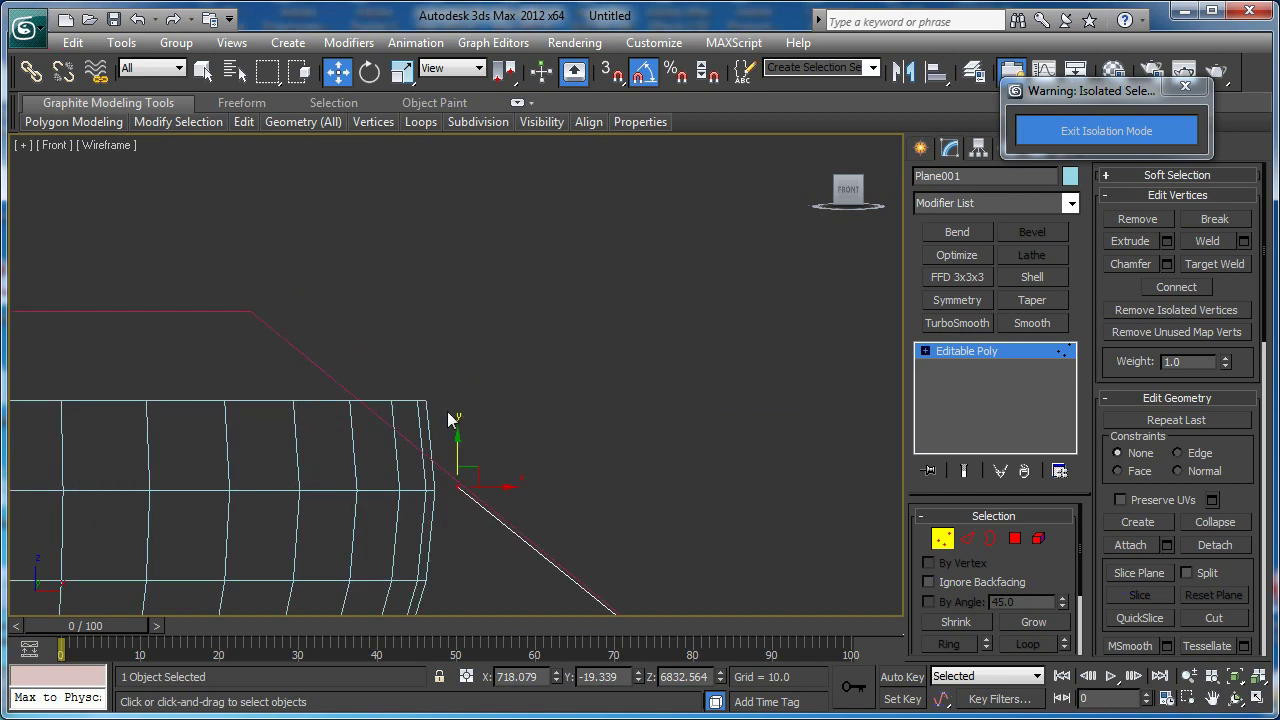
pyautogui.moveTo(457, 335); pyautogui.dragTo(463, 298)
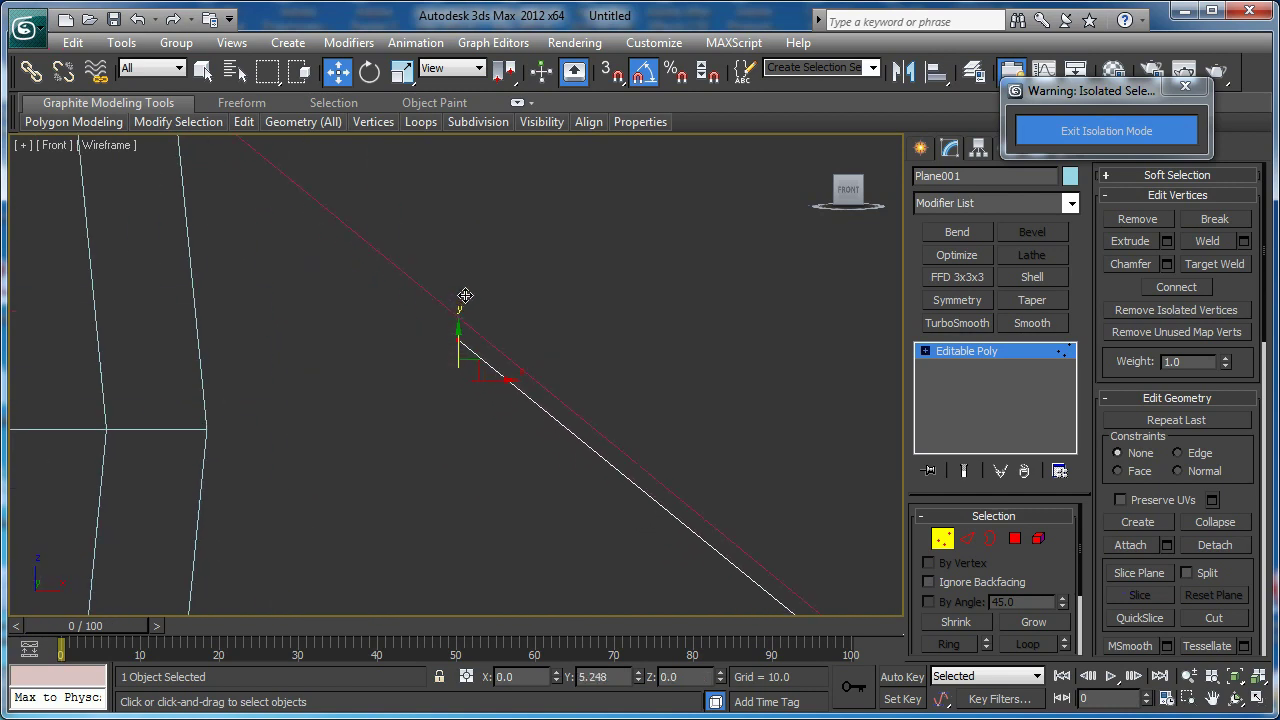
# - Pull the plane's outer vertices slightly inward along X from the roof's corner and leave vertex editing
pyautogui.scroll(-5, 600, 410)
pyautogui.moveTo(690, 500)
pyautogui.mouseDown(button='middle')
pyautogui.moveTo(290, 180)
pyautogui.moveTo(373, 201)
pyautogui.mouseUp(button='middle')
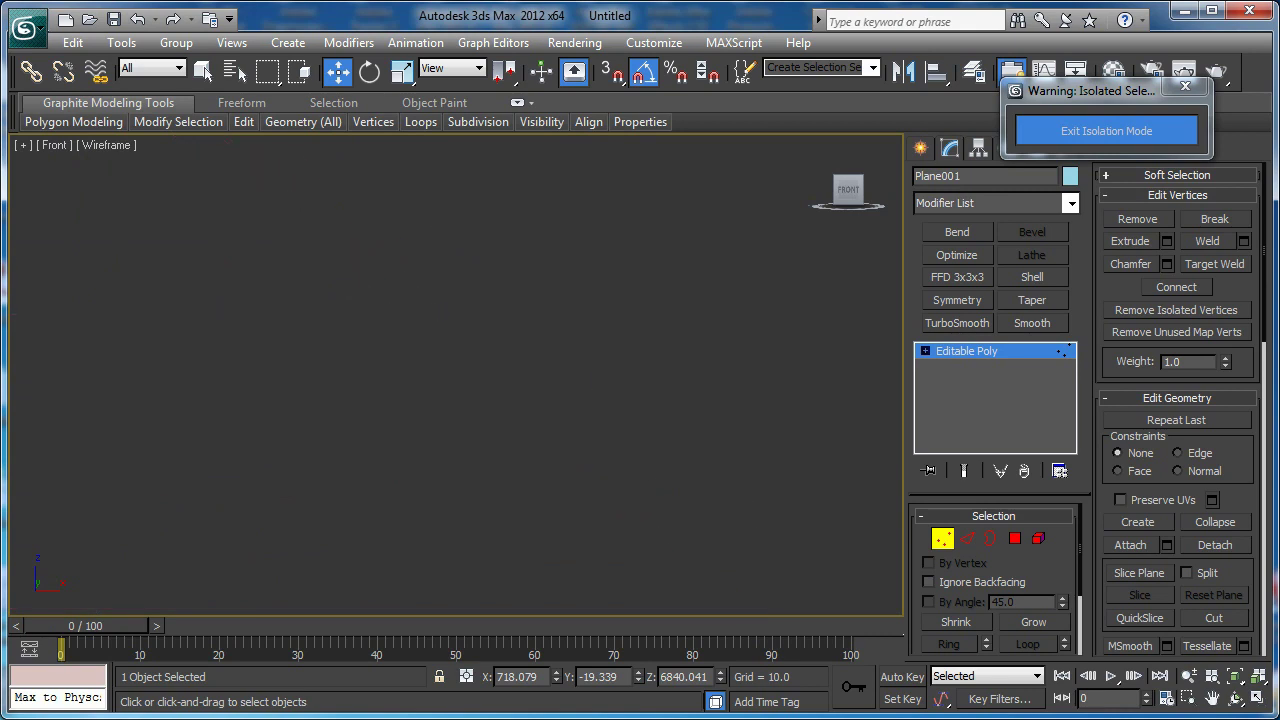
pyautogui.moveTo(566, 348); pyautogui.dragTo(557, 391, button='middle')
pyautogui.scroll(2, 640, 405)
pyautogui.click(579, 449)
pyautogui.moveTo(575, 455); pyautogui.dragTo(400, 472, button='middle')
pyautogui.moveTo(508, 414); pyautogui.dragTo(584, 386, button='middle')
pyautogui.scroll(2, 560, 400)
pyautogui.moveTo(500, 478); pyautogui.dragTo(490, 477)
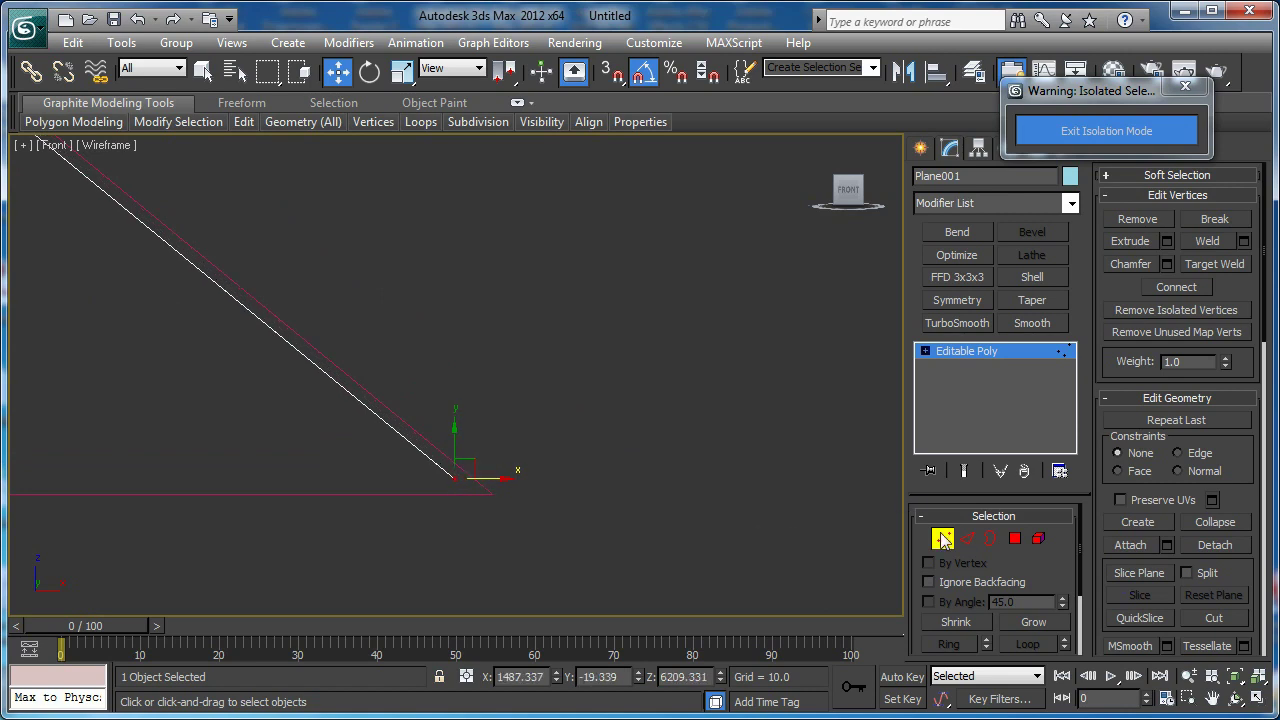
pyautogui.click(943, 540)
# - Move only the plane's pivot to X 0 and Y 0, at the sphere's centre, in the bottom view
pyautogui.moveTo(556, 402); pyautogui.dragTo(660, 426, button='middle')
pyautogui.press('b')
pyautogui.press('z')
pyautogui.press('F3')
pyautogui.moveTo(560, 358); pyautogui.dragTo(805, 445, button='middle')
pyautogui.scroll(-7, 805, 445)
pyautogui.moveTo(604, 384); pyautogui.dragTo(714, 378, button='middle')
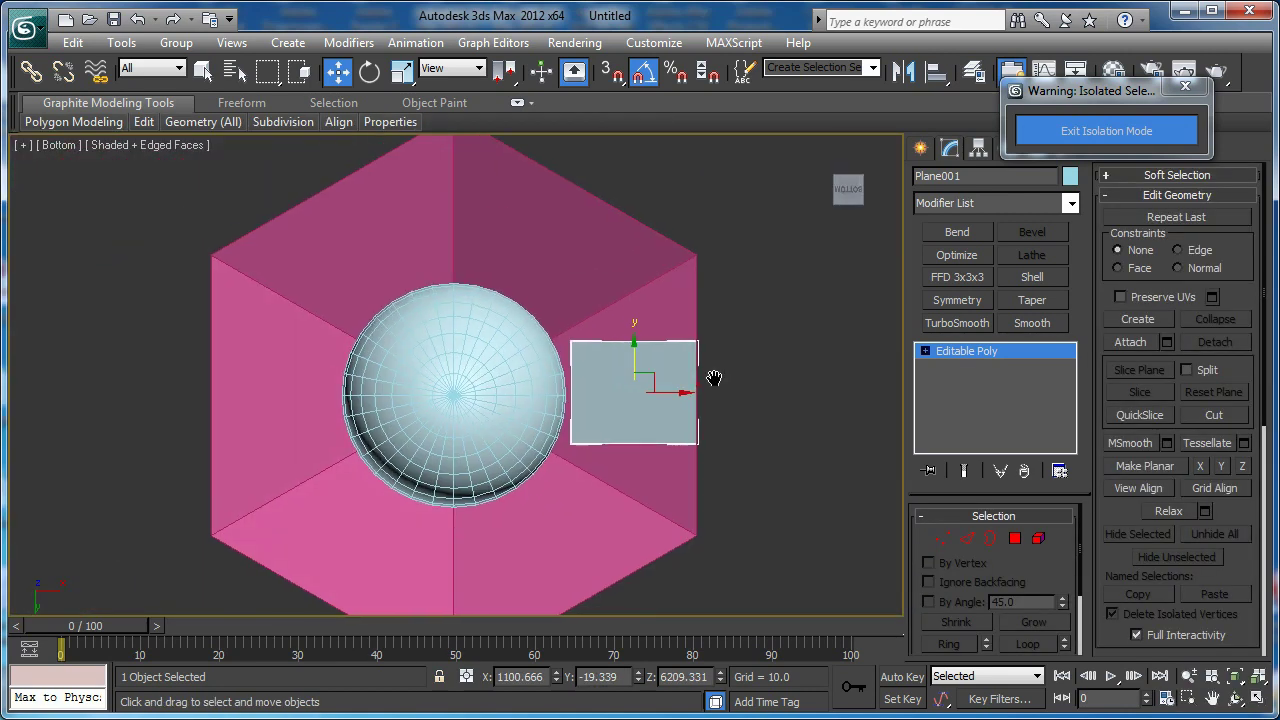
pyautogui.click(979, 150)
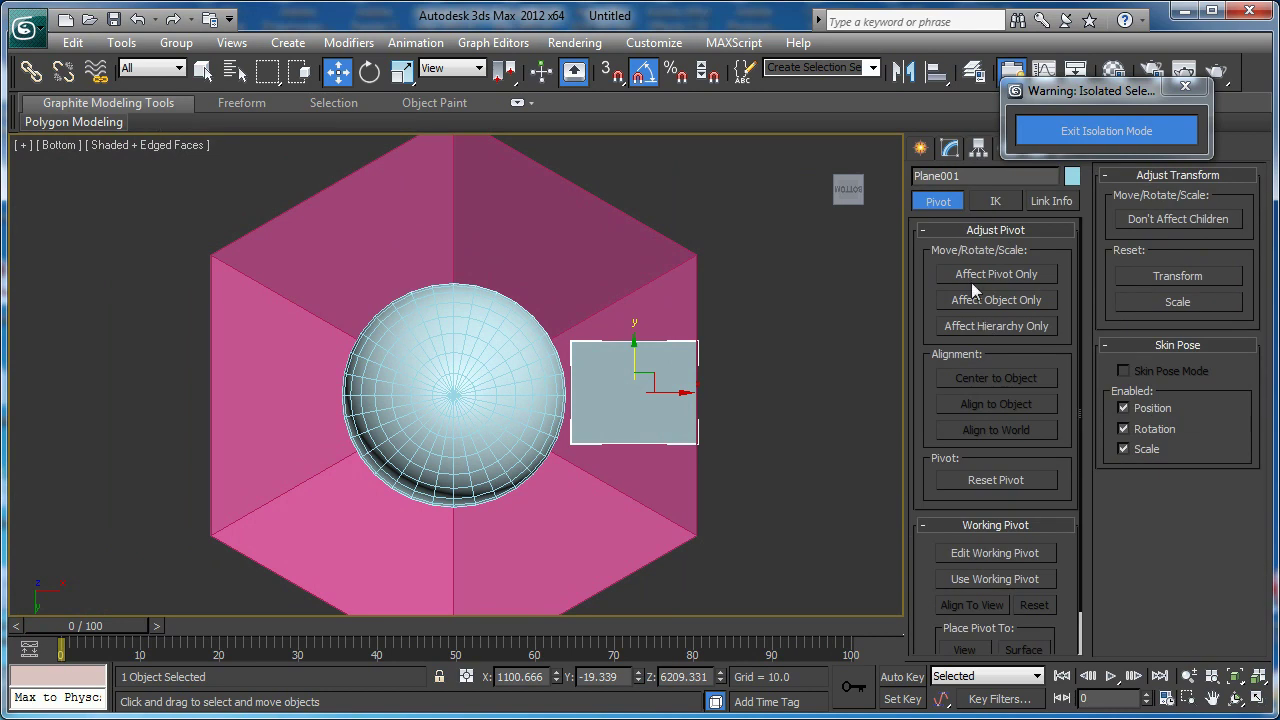
pyautogui.click(975, 272)
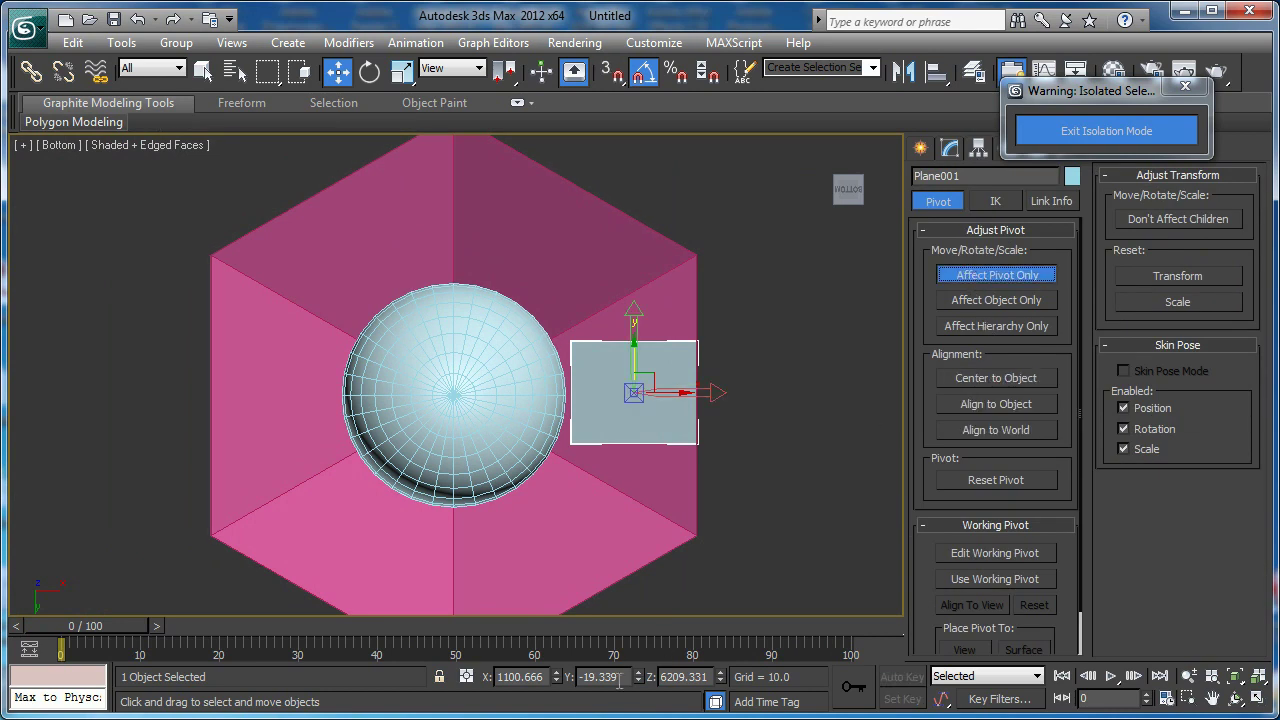
pyautogui.rightClick(557, 677)
pyautogui.rightClick(639, 679)
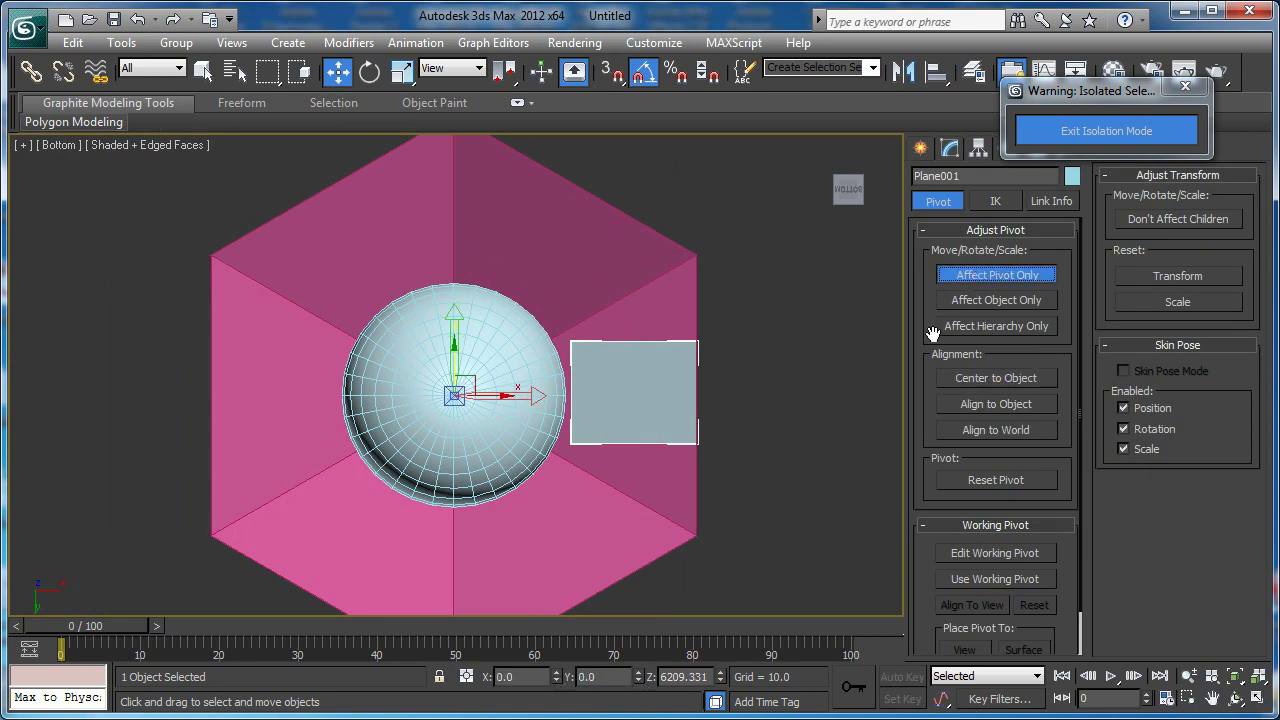
pyautogui.click(979, 276)
# - Rotate-copy the plane by a third of a turn around the sphere, making 2 copies
pyautogui.moveTo(620, 335); pyautogui.dragTo(617, 395, button='middle')
pyautogui.press('e')
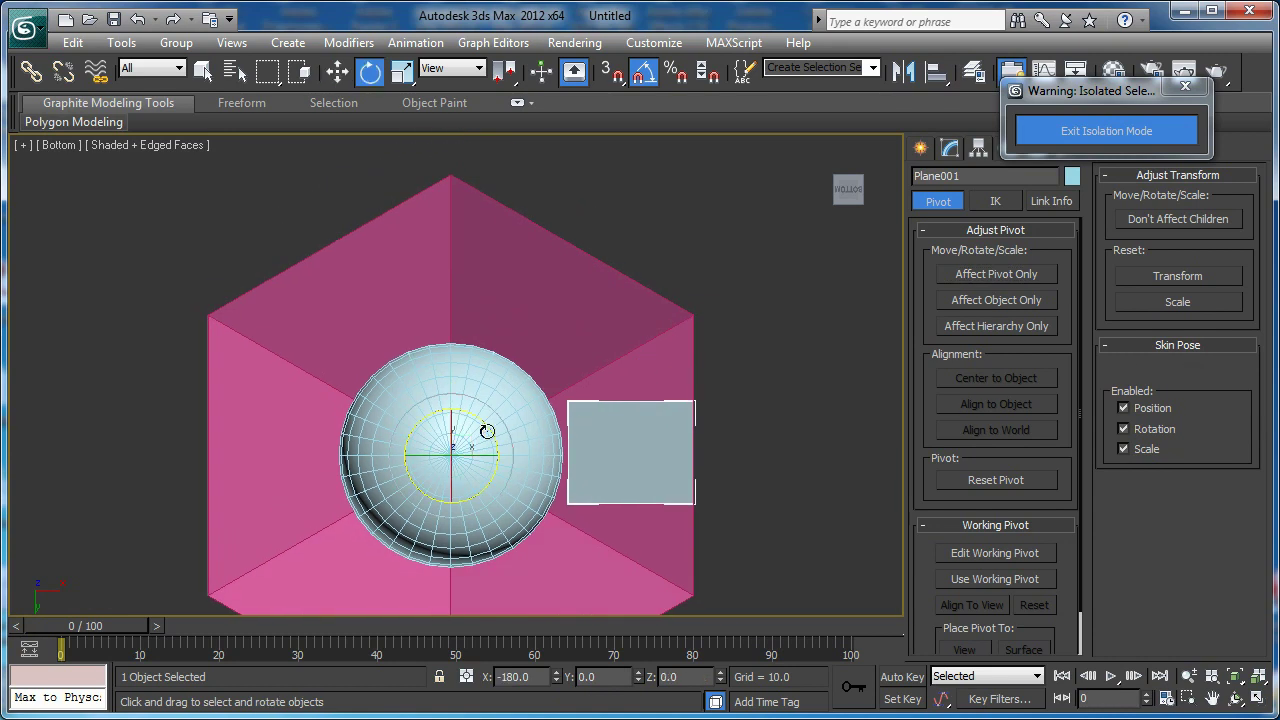
pyautogui.moveTo(486, 430)
pyautogui.keyDown('shift'); pyautogui.mouseDown()
pyautogui.moveTo(505, 395)
pyautogui.moveTo(436, 320)
pyautogui.mouseUp(); pyautogui.keyUp('shift')
pyautogui.click(690, 377)
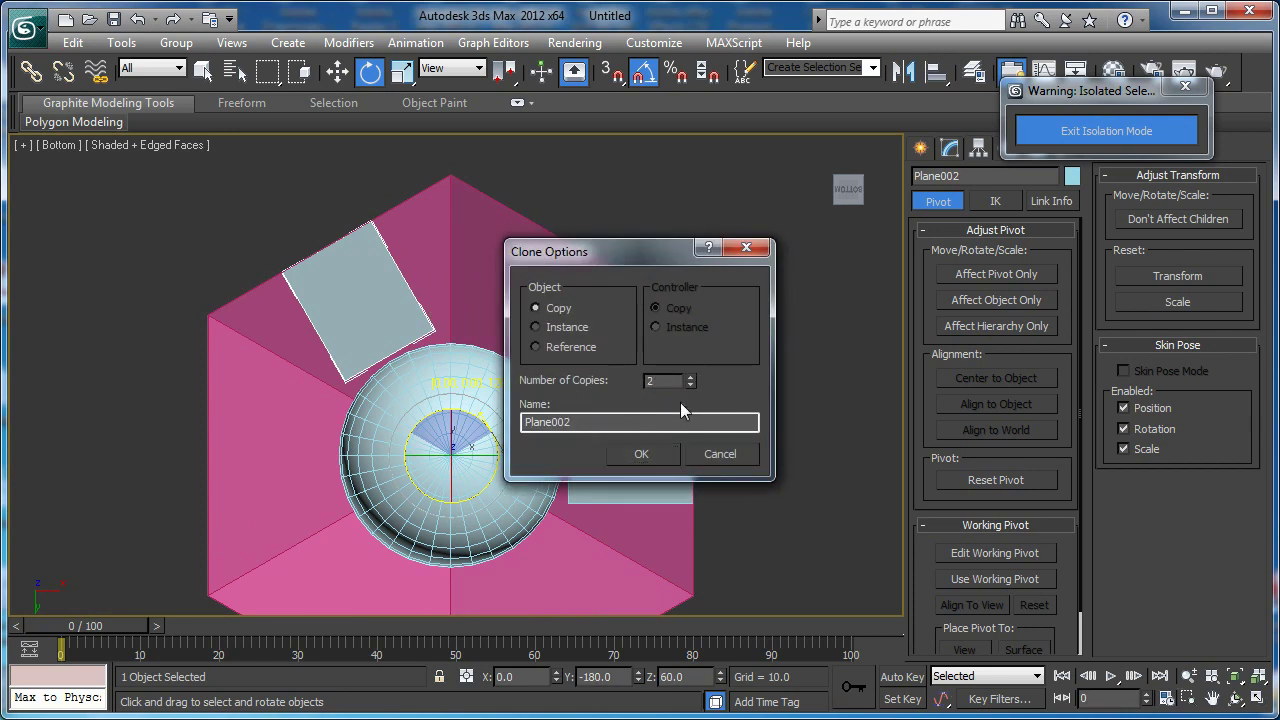
pyautogui.click(641, 453)
# - Select all three sloped planes in perspective and lower them by about 28 units along Z
pyautogui.scroll(-2, 591, 434)
pyautogui.moveTo(591, 415); pyautogui.dragTo(714, 434, button='middle')
pyautogui.press('p')
pyautogui.press('z')
pyautogui.scroll(-4, 681, 428)
pyautogui.moveTo(793, 322); pyautogui.dragTo(674, 318, button='middle')
pyautogui.keyDown('ctrl'); pyautogui.click(725, 309); pyautogui.keyUp('ctrl')
pyautogui.keyDown('ctrl'); pyautogui.click(540, 539); pyautogui.keyUp('ctrl')
pyautogui.keyDown('alt'); pyautogui.moveTo(540, 539); pyautogui.dragTo(515, 451, button='middle'); pyautogui.keyUp('alt')
pyautogui.press('w')
pyautogui.moveTo(529, 430); pyautogui.dragTo(535, 432)
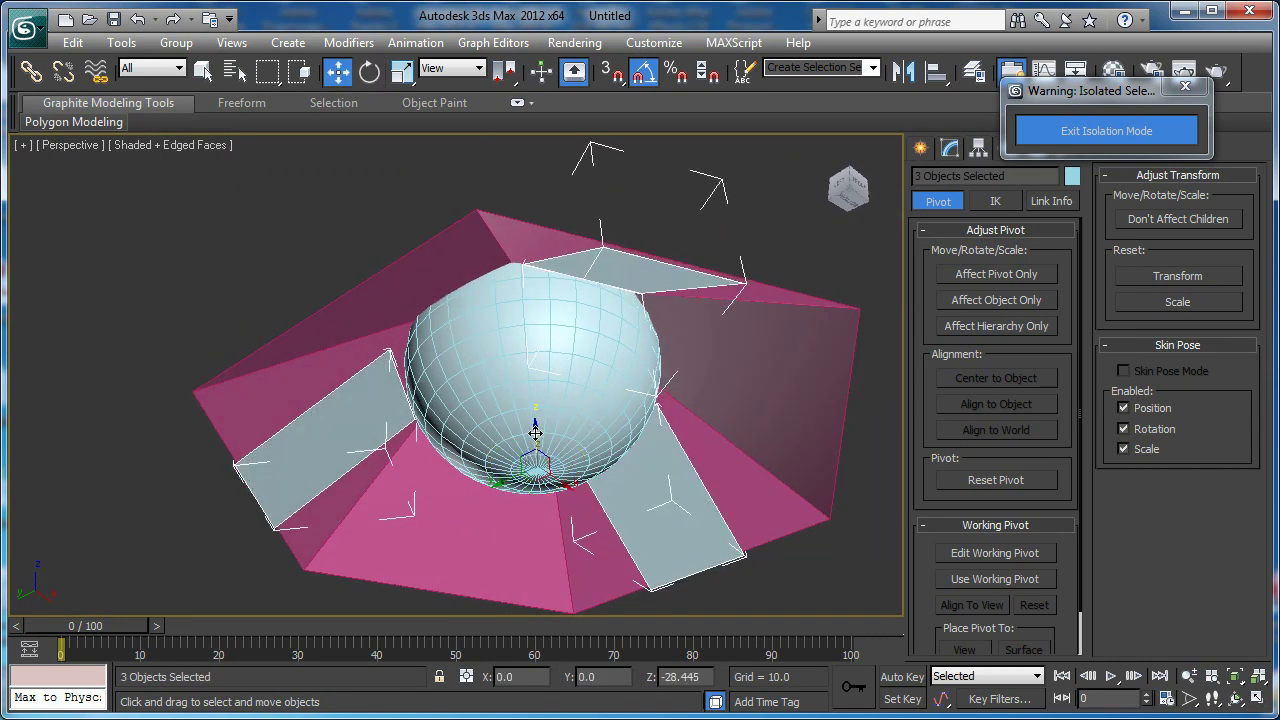
pyautogui.keyDown('alt'); pyautogui.moveTo(537, 430); pyautogui.dragTo(591, 354, button='middle'); pyautogui.keyUp('alt')
# - Apply a Shell modifier to one copied plane with an inner amount of 22.98 and an outer amount of 0
pyautogui.click(645, 323)
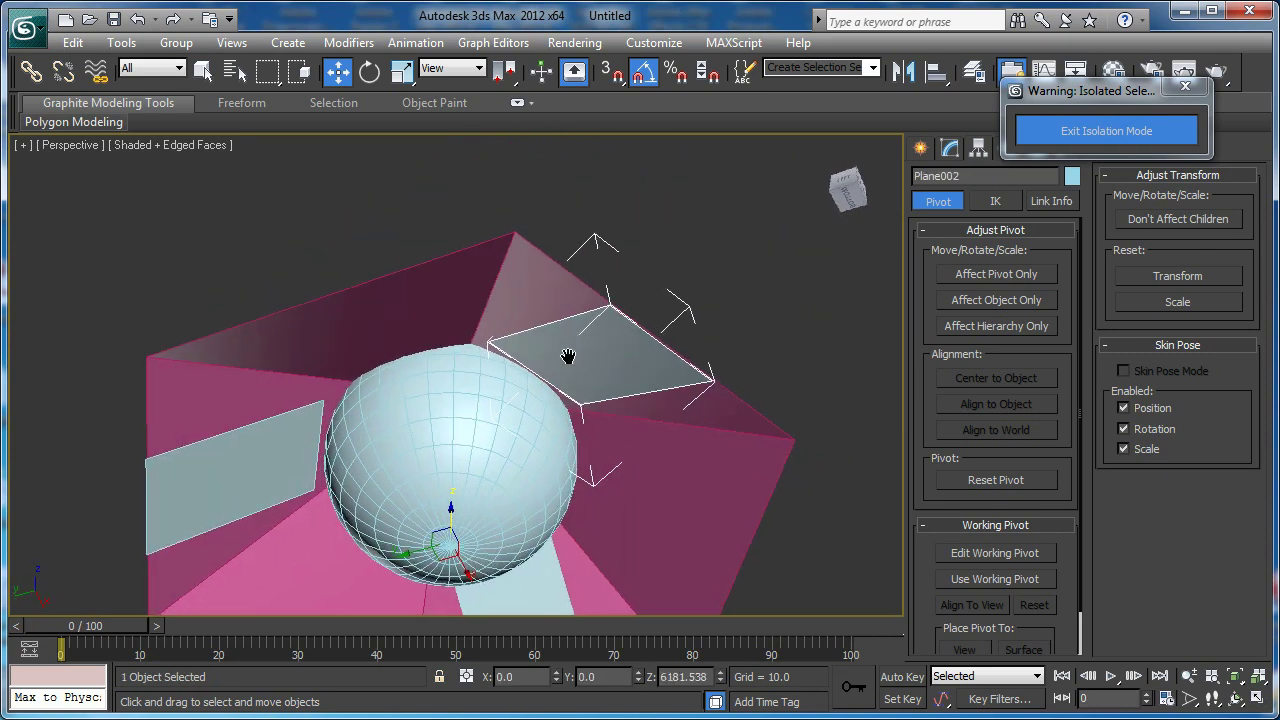
pyautogui.scroll(3, 591, 354)
pyautogui.click(948, 151)
pyautogui.scroll(6, 557, 354)
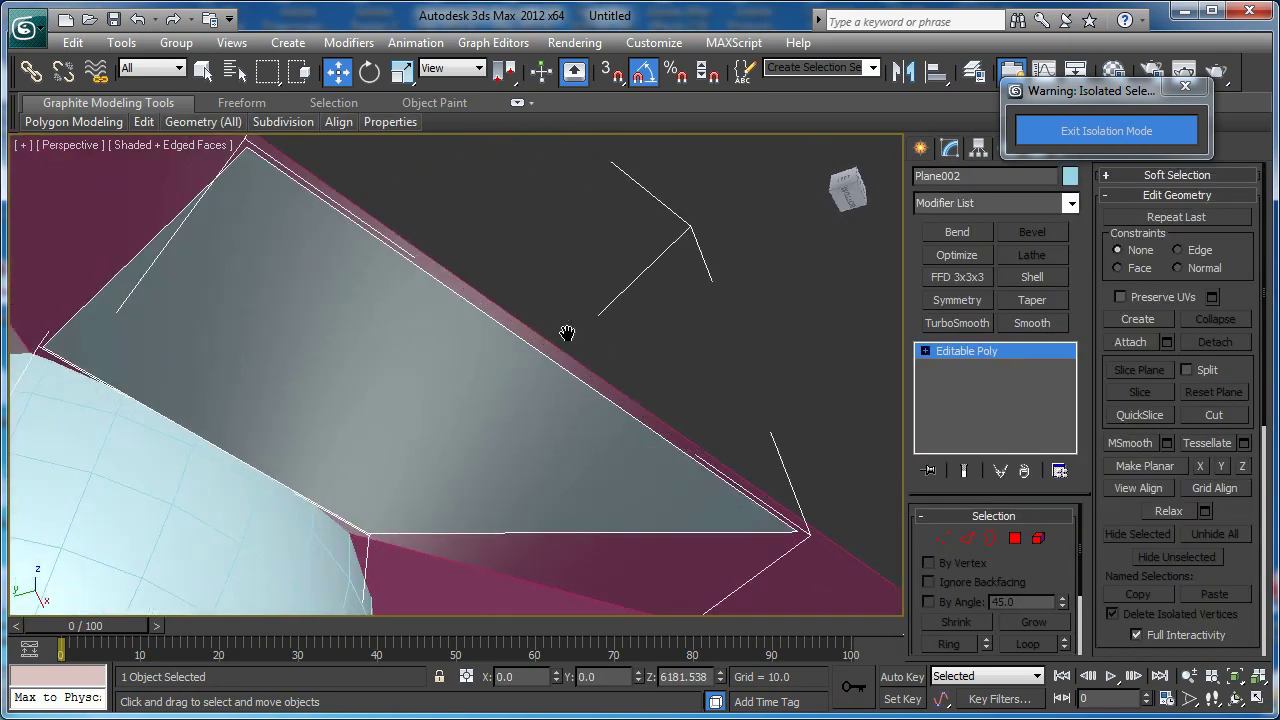
pyautogui.moveTo(567, 335); pyautogui.dragTo(542, 345, button='middle')
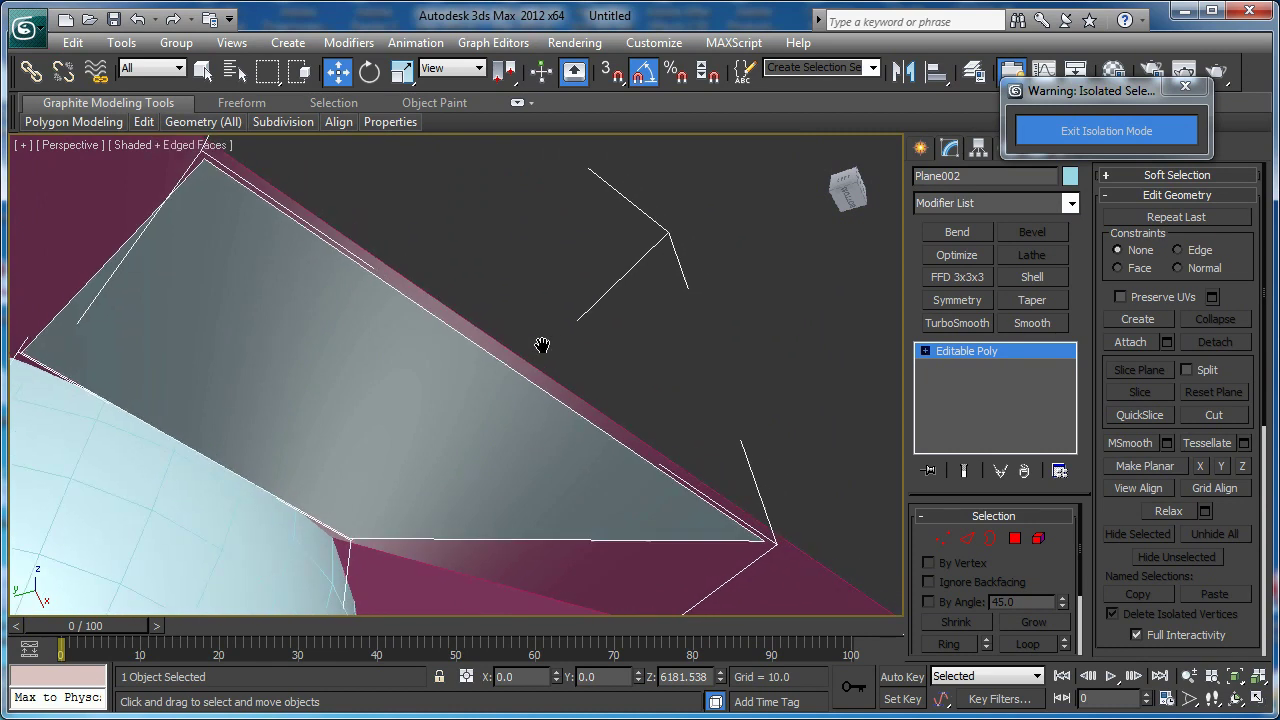
pyautogui.click(1031, 278)
pyautogui.moveTo(1060, 539); pyautogui.dragTo(1113, 378)
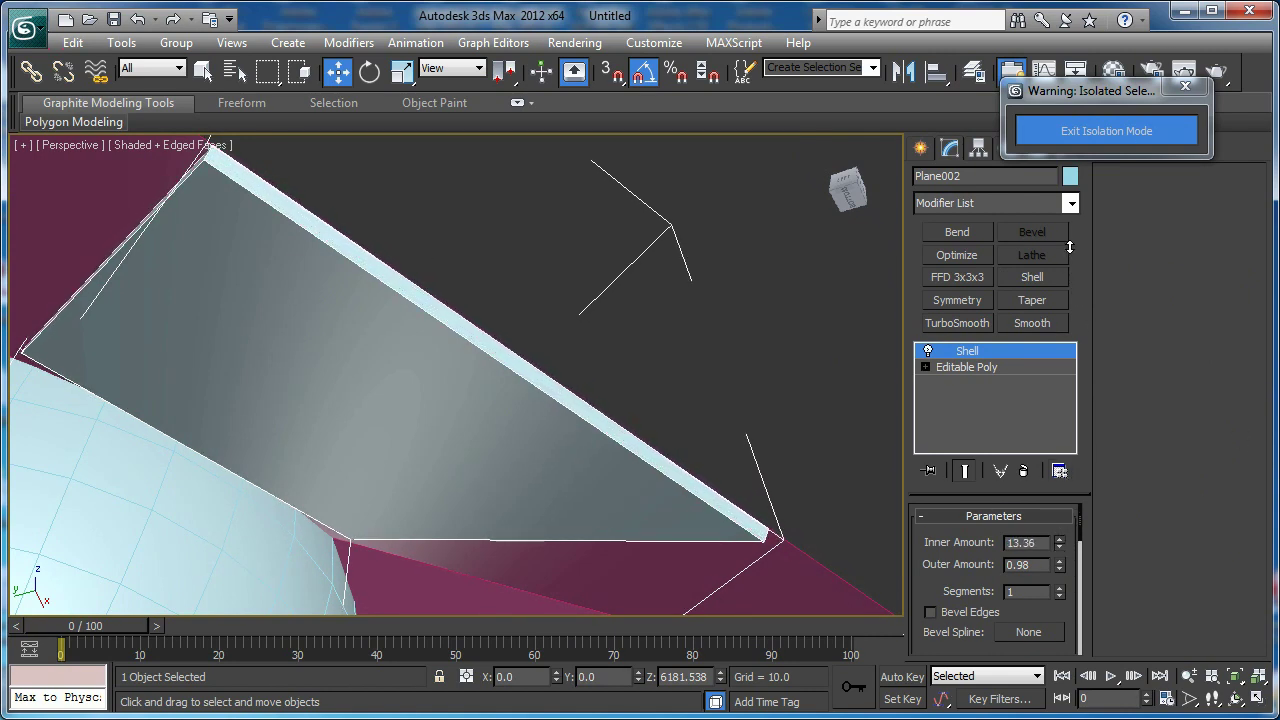
pyautogui.keyDown('alt'); pyautogui.moveTo(655, 343); pyautogui.dragTo(649, 506, button='middle'); pyautogui.keyUp('alt')
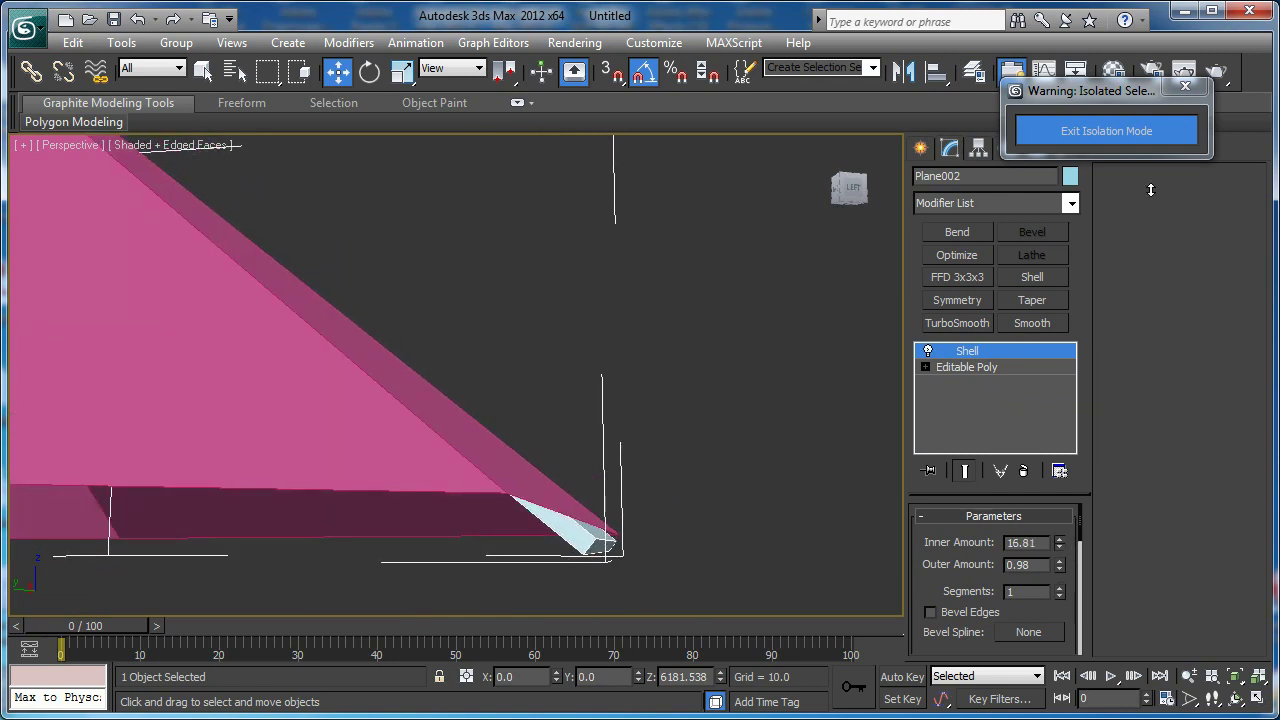
pyautogui.moveTo(1046, 676); pyautogui.dragTo(1046, 621)
pyautogui.moveTo(594, 512)
pyautogui.keyDown('alt'); pyautogui.mouseDown(button='middle')
pyautogui.moveTo(581, 477)
pyautogui.moveTo(600, 490)
pyautogui.mouseUp(button='middle'); pyautogui.keyUp('alt')
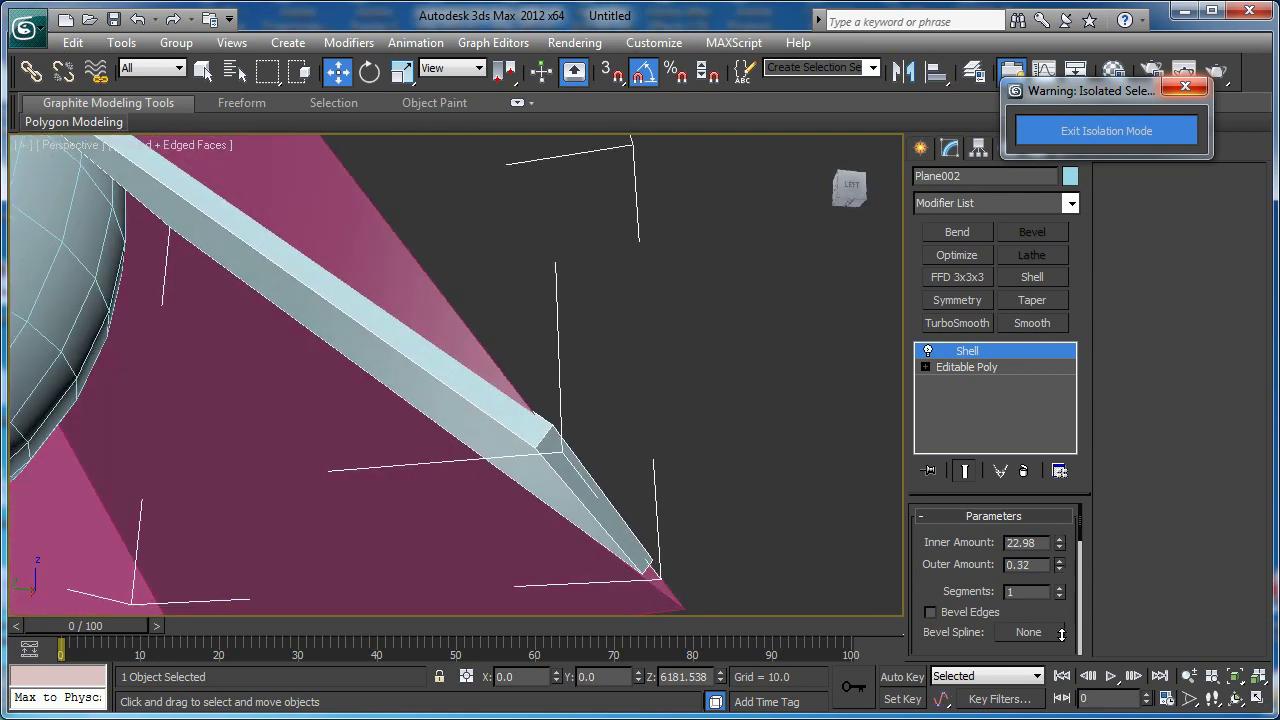
pyautogui.keyDown('alt'); pyautogui.moveTo(649, 528); pyautogui.dragTo(620, 478, button='middle'); pyautogui.keyUp('alt')
# - Convert the shelled plane to an Editable Poly
pyautogui.scroll(3, 569, 459)
pyautogui.rightClick(548, 403)
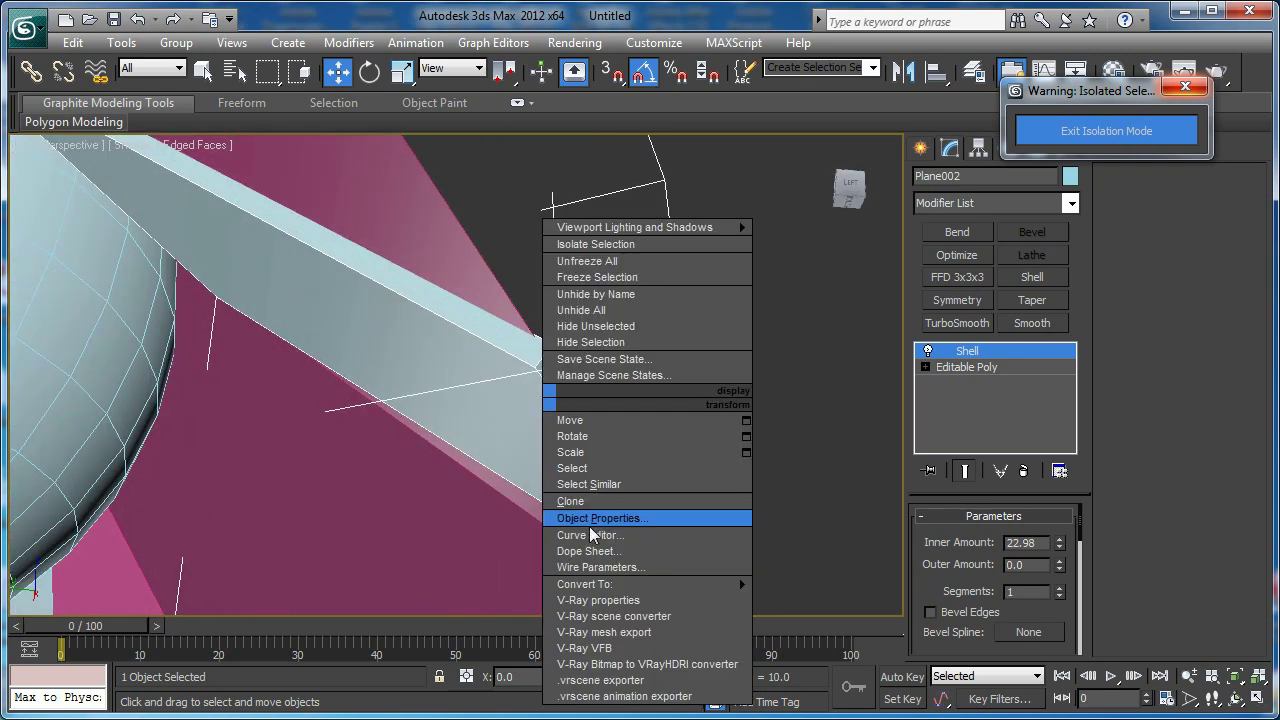
pyautogui.moveTo(607, 588)
pyautogui.click(821, 600)
# - Select the vertices at the thickened panel's lower outer end and raise them about 9 units toward the roof's edge
pyautogui.press('f')
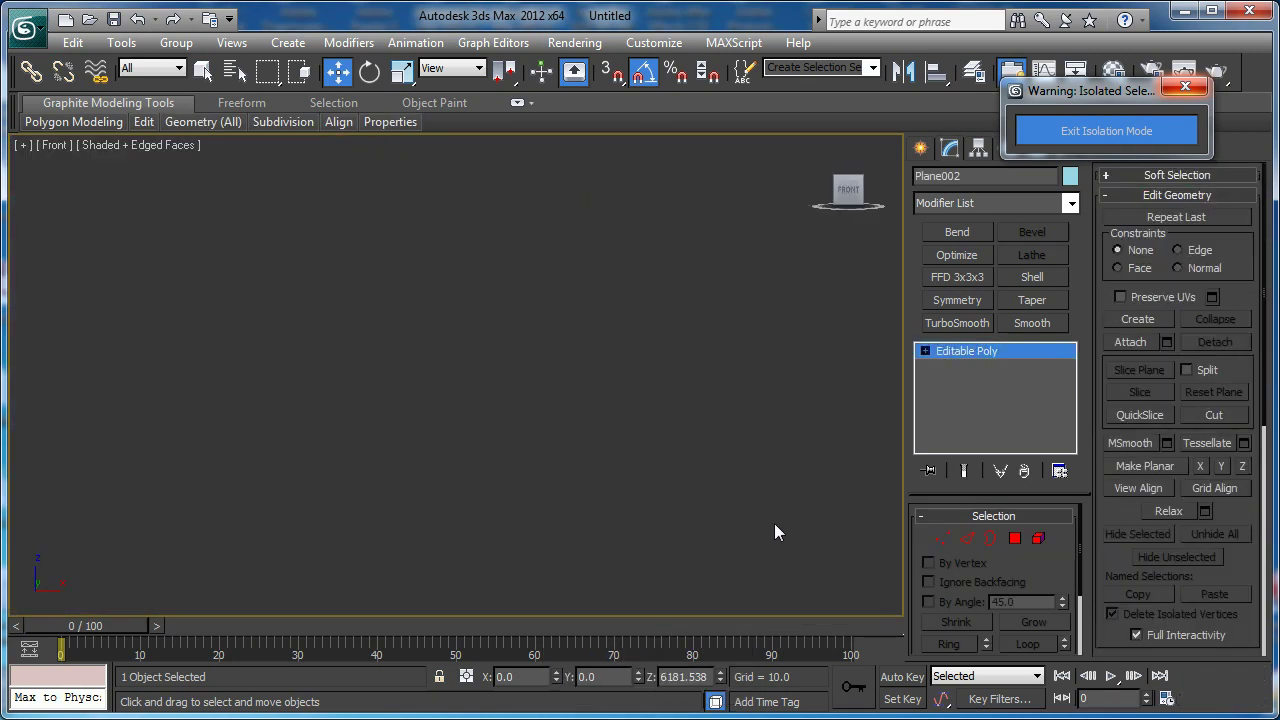
pyautogui.press('F3')
pyautogui.press('F3')
pyautogui.moveTo(454, 446); pyautogui.dragTo(606, 365, button='middle')
pyautogui.press('p')
pyautogui.scroll(-3, 443, 454)
pyautogui.scroll(-4, 629, 402)
pyautogui.press('1')
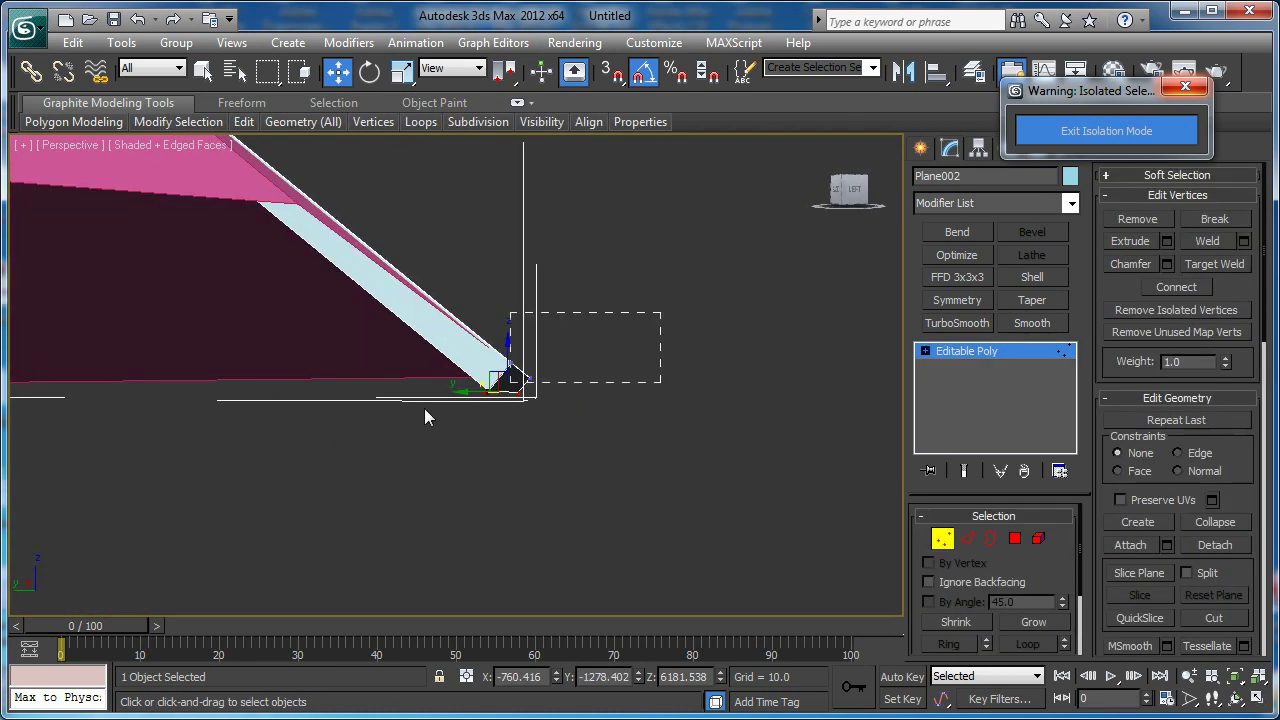
pyautogui.moveTo(480, 381); pyautogui.dragTo(504, 337)
pyautogui.keyDown('alt'); pyautogui.moveTo(493, 350); pyautogui.dragTo(266, 466, button='middle'); pyautogui.keyUp('alt')
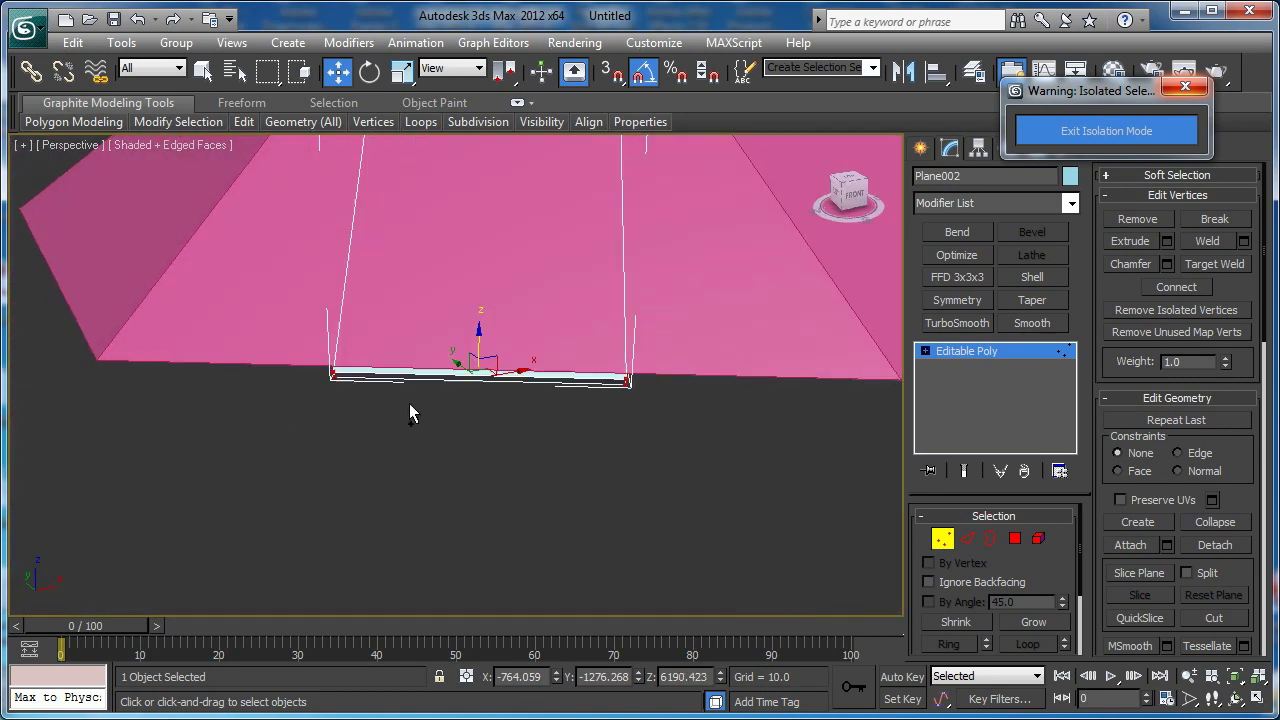
# - Select the panel's outer end face and pull it inward about 19 units along its local Z axis
pyautogui.keyDown('alt'); pyautogui.moveTo(400, 429); pyautogui.dragTo(537, 365, button='middle'); pyautogui.keyUp('alt')
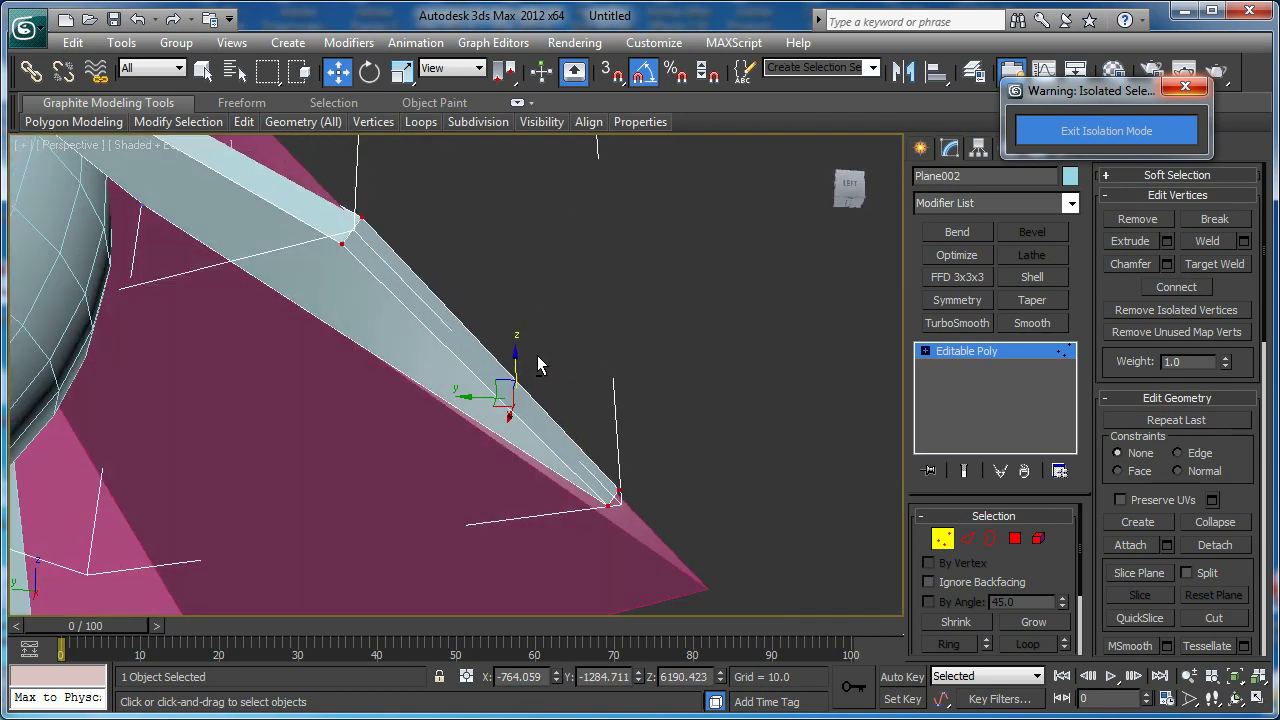
pyautogui.click(441, 68)
pyautogui.click(457, 143)
pyautogui.keyDown('alt'); pyautogui.moveTo(443, 249); pyautogui.dragTo(612, 527, button='middle'); pyautogui.keyUp('alt')
pyautogui.press('4')
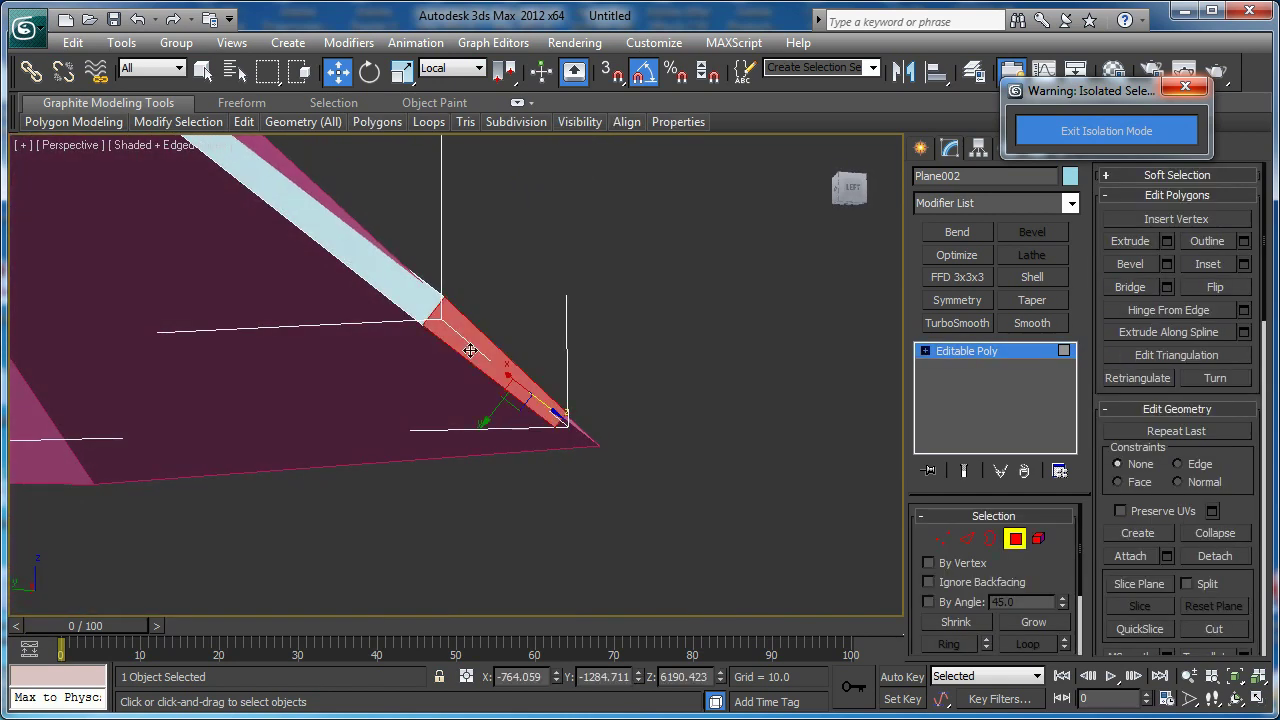
pyautogui.keyDown('alt'); pyautogui.moveTo(471, 349); pyautogui.dragTo(516, 392, button='middle'); pyautogui.keyUp('alt')
pyautogui.moveTo(546, 410); pyautogui.dragTo(535, 400)
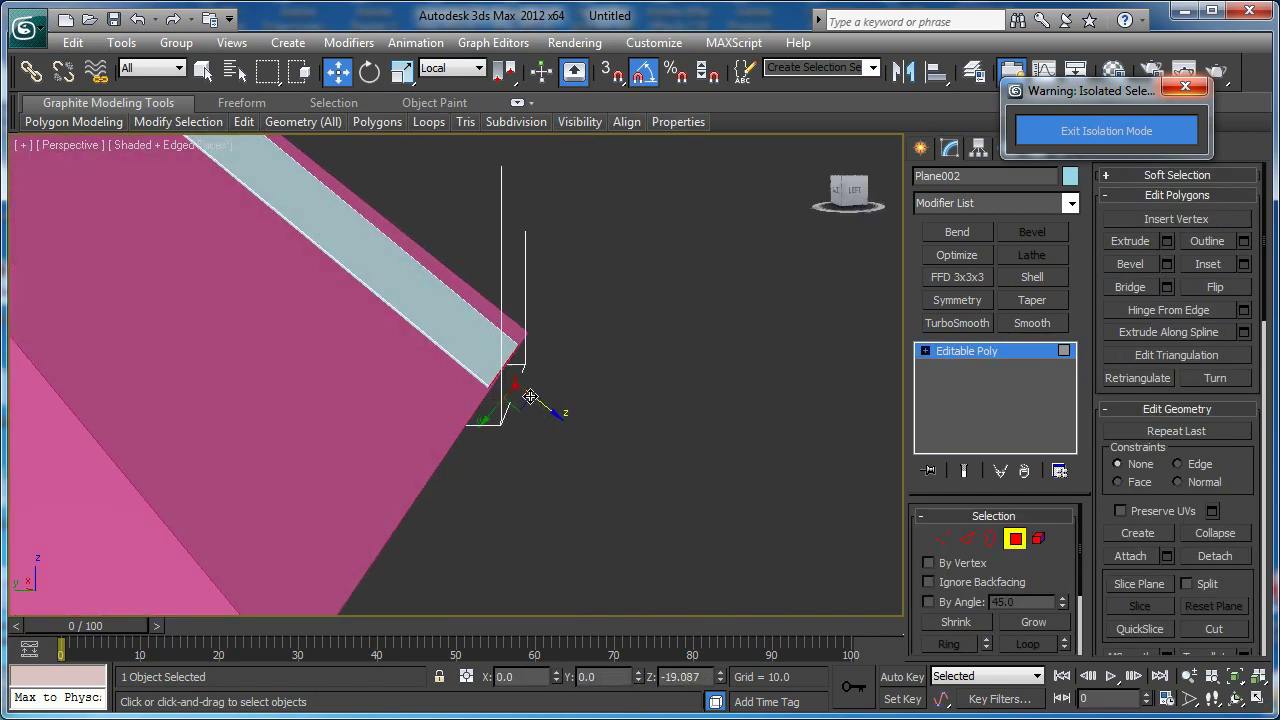
pyautogui.keyDown('alt'); pyautogui.moveTo(530, 396); pyautogui.dragTo(532, 434, button='middle'); pyautogui.keyUp('alt')
pyautogui.scroll(-5, 532, 434)
pyautogui.moveTo(440, 372); pyautogui.dragTo(551, 346, button='middle')
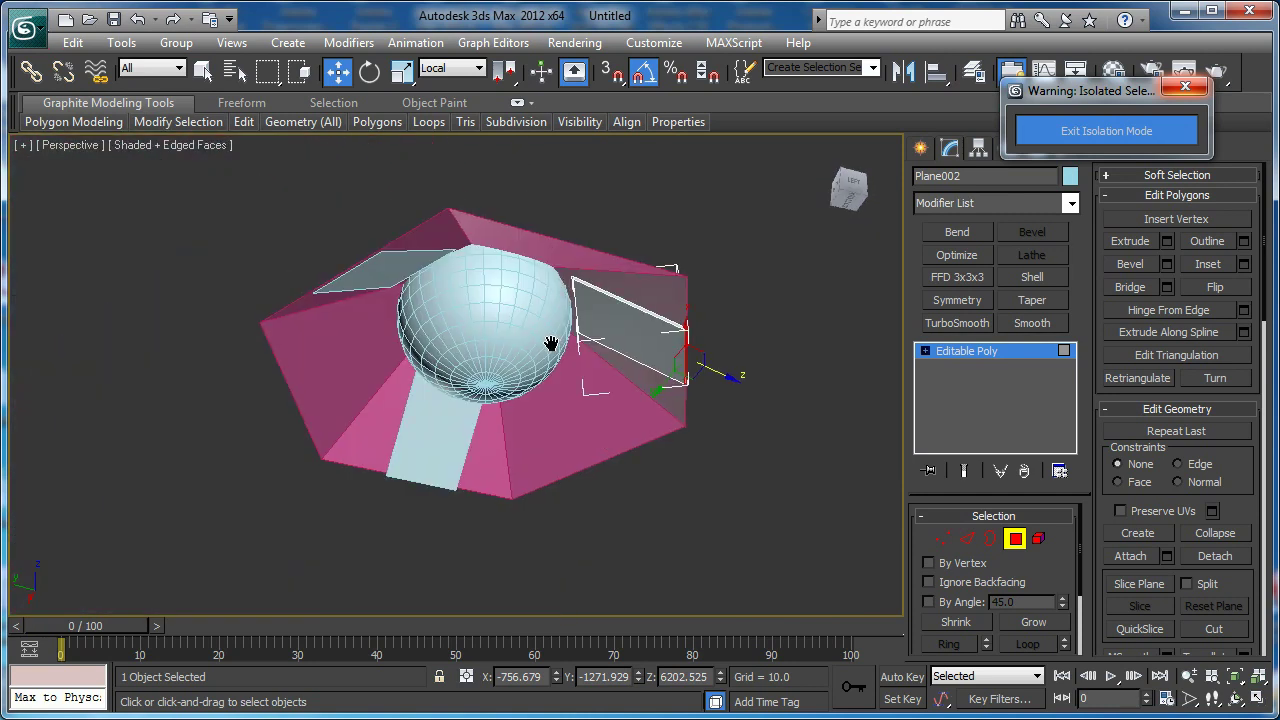
pyautogui.scroll(2, 713, 358)
pyautogui.scroll(3, 713, 358)
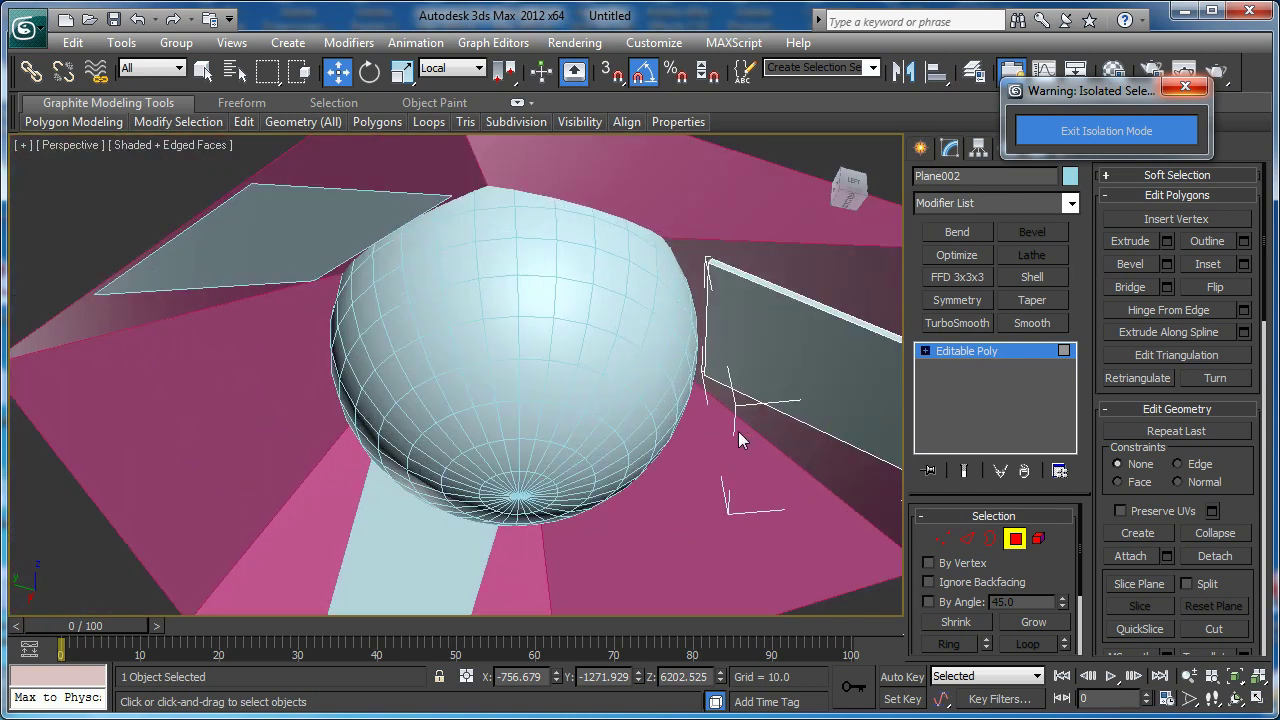
# - Leave polygon editing and delete the two unthickened planes under the roof
pyautogui.click(1022, 545)
pyautogui.scroll(-3, 473, 353)
pyautogui.keyDown('alt'); pyautogui.moveTo(530, 425); pyautogui.dragTo(611, 325, button='middle'); pyautogui.keyUp('alt')
pyautogui.moveTo(397, 404); pyautogui.dragTo(382, 330, button='middle')
pyautogui.click(303, 303)
pyautogui.press('Delete')
pyautogui.click(504, 571)
pyautogui.press('Delete')
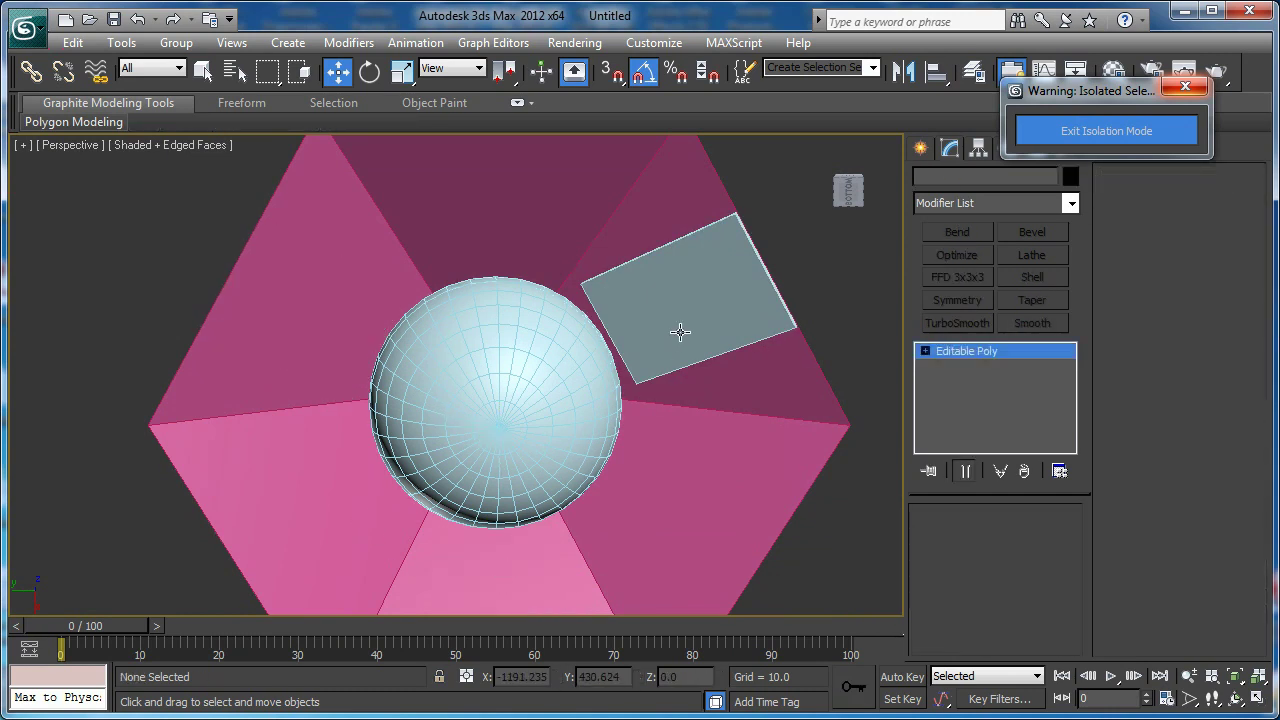
# - Select the thickened panel and rotate-clone it around the sphere in the bottom view as 2 copies
pyautogui.click(680, 332)
pyautogui.press('f')
pyautogui.press('z')
pyautogui.scroll(-3, 674, 406)
pyautogui.press('b')
pyautogui.press('z')
pyautogui.scroll(-4, 641, 384)
pyautogui.scroll(1, 600, 341)
pyautogui.press('e')
pyautogui.moveTo(491, 396)
pyautogui.keyDown('shift'); pyautogui.mouseDown()
pyautogui.moveTo(527, 532)
pyautogui.moveTo(514, 560)
pyautogui.mouseUp(); pyautogui.keyUp('shift')
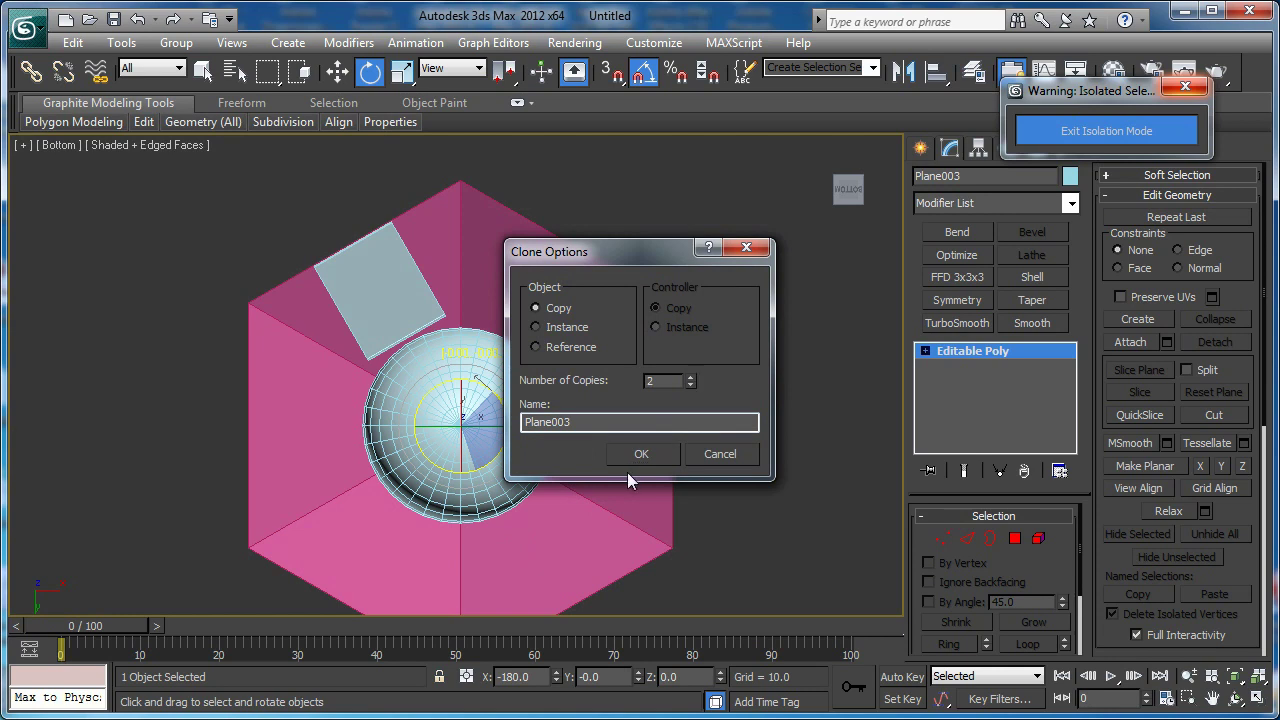
pyautogui.click(628, 458)
# - Exit isolation mode to bring back the trusses and the stage
pyautogui.scroll(-4, 600, 455)
pyautogui.press('p')
pyautogui.moveTo(595, 446); pyautogui.dragTo(822, 398, button='middle')
pyautogui.press('z')
pyautogui.scroll(-5, 614, 363)
pyautogui.click(1076, 137)
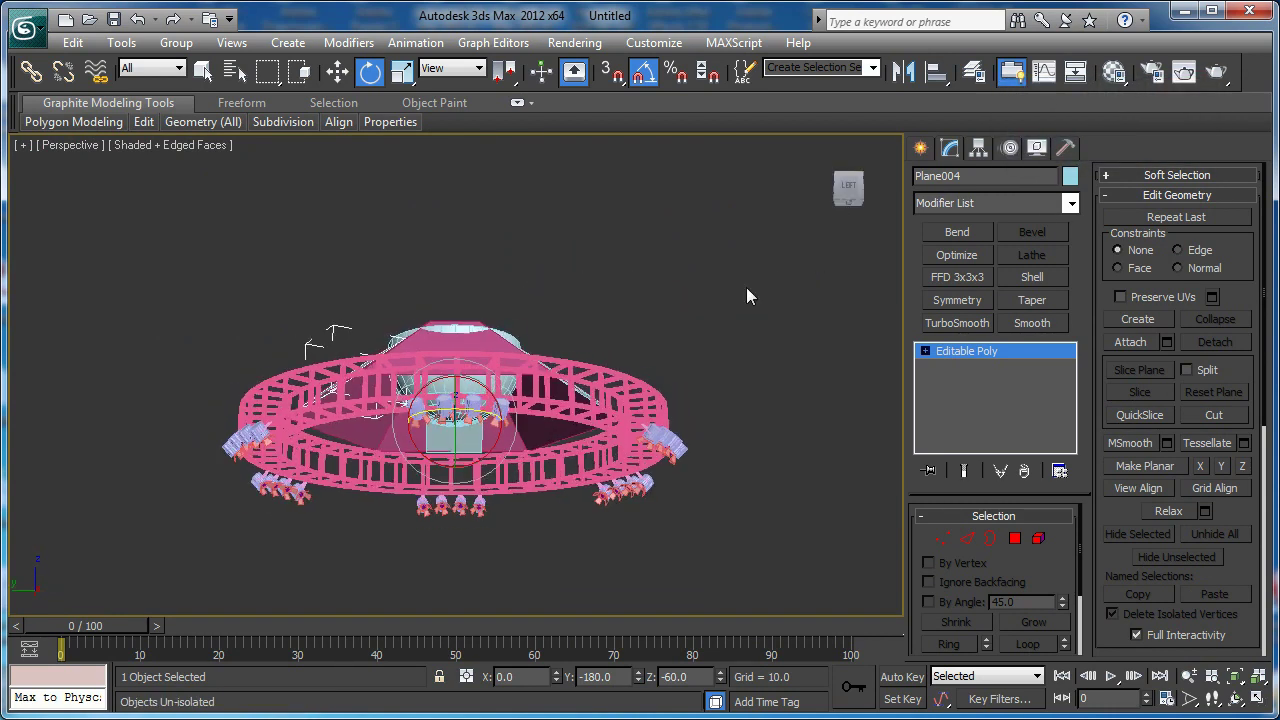
pyautogui.scroll(6, 751, 289)
pyautogui.keyDown('alt'); pyautogui.moveTo(654, 309); pyautogui.dragTo(637, 446, button='middle'); pyautogui.keyUp('alt')
pyautogui.scroll(-8, 637, 446)
pyautogui.moveTo(729, 425); pyautogui.dragTo(650, 332, button='middle')
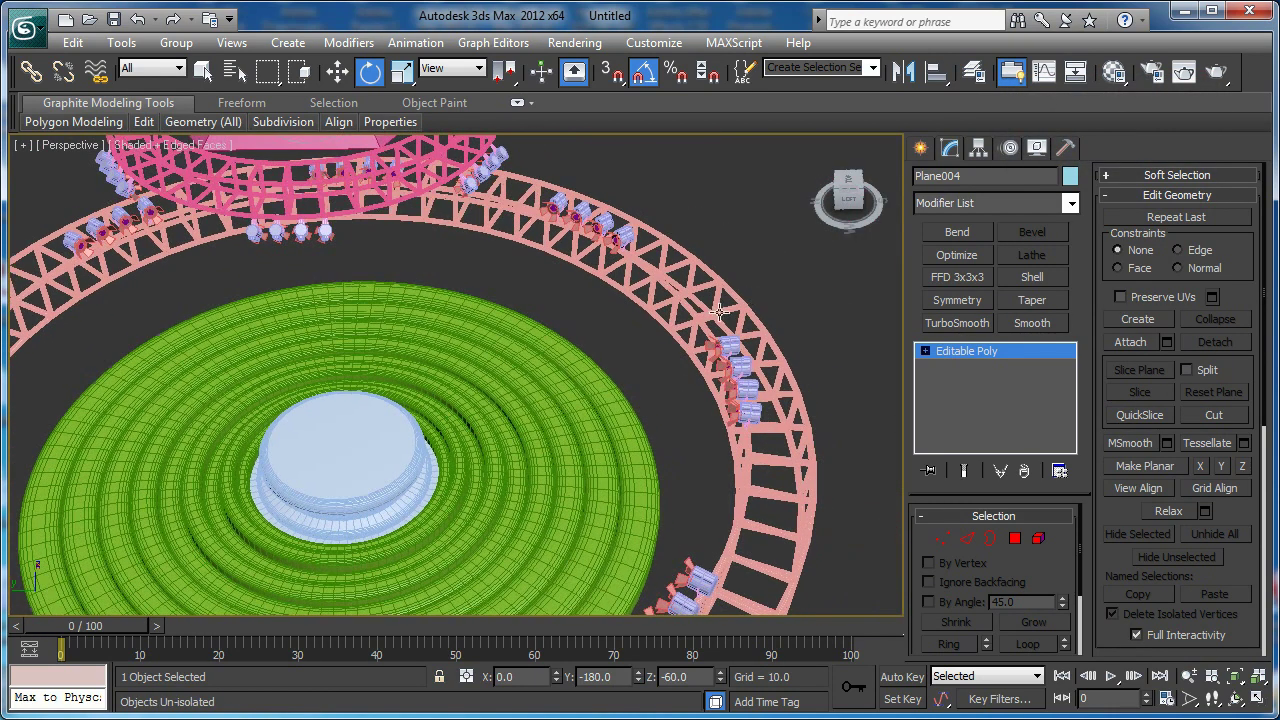
# - Select the large lower truss ring with all its lamp groups, isolate them, and turn off edged faces in perspective
pyautogui.click(652, 281)
pyautogui.keyDown('ctrl'); pyautogui.click(588, 222); pyautogui.keyUp('ctrl')
pyautogui.scroll(-6, 580, 286)
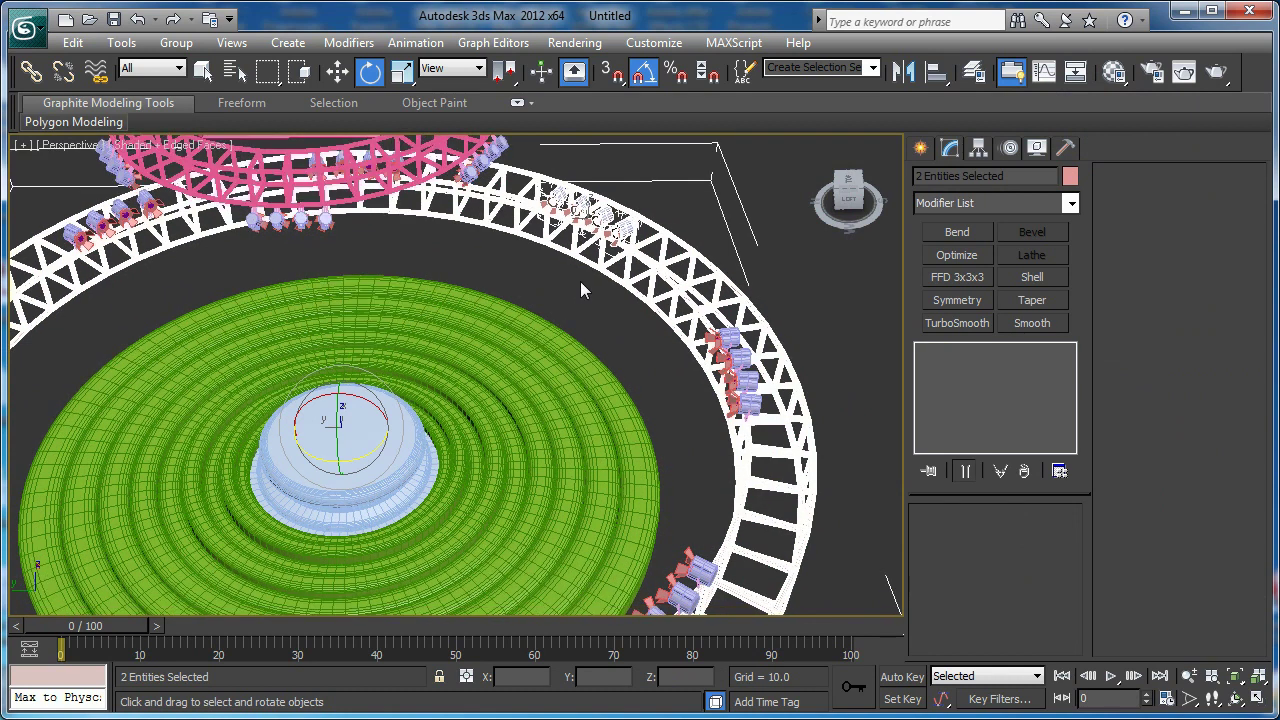
pyautogui.keyDown('alt'); pyautogui.moveTo(580, 300); pyautogui.dragTo(584, 275, button='middle'); pyautogui.keyUp('alt')
pyautogui.press('f')
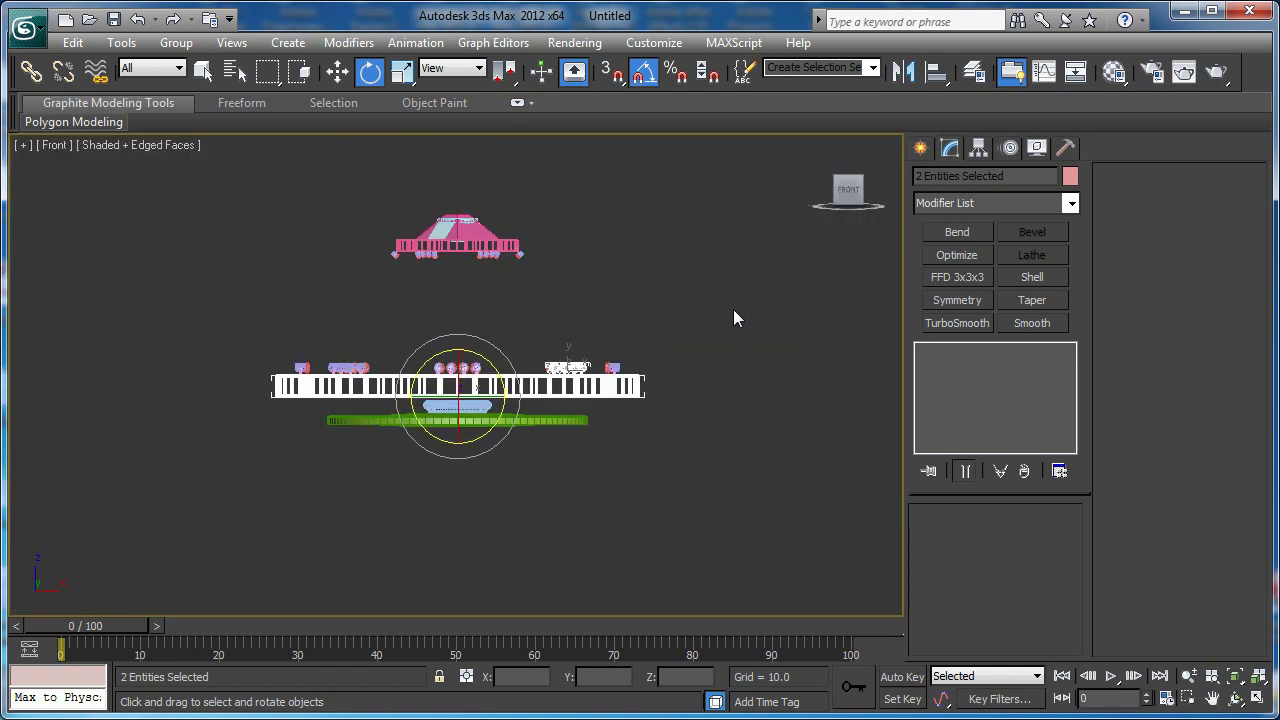
pyautogui.moveTo(173, 384); pyautogui.dragTo(173, 384)
pyautogui.moveTo(413, 373); pyautogui.dragTo(340, 370, button='middle')
pyautogui.scroll(2, 340, 370)
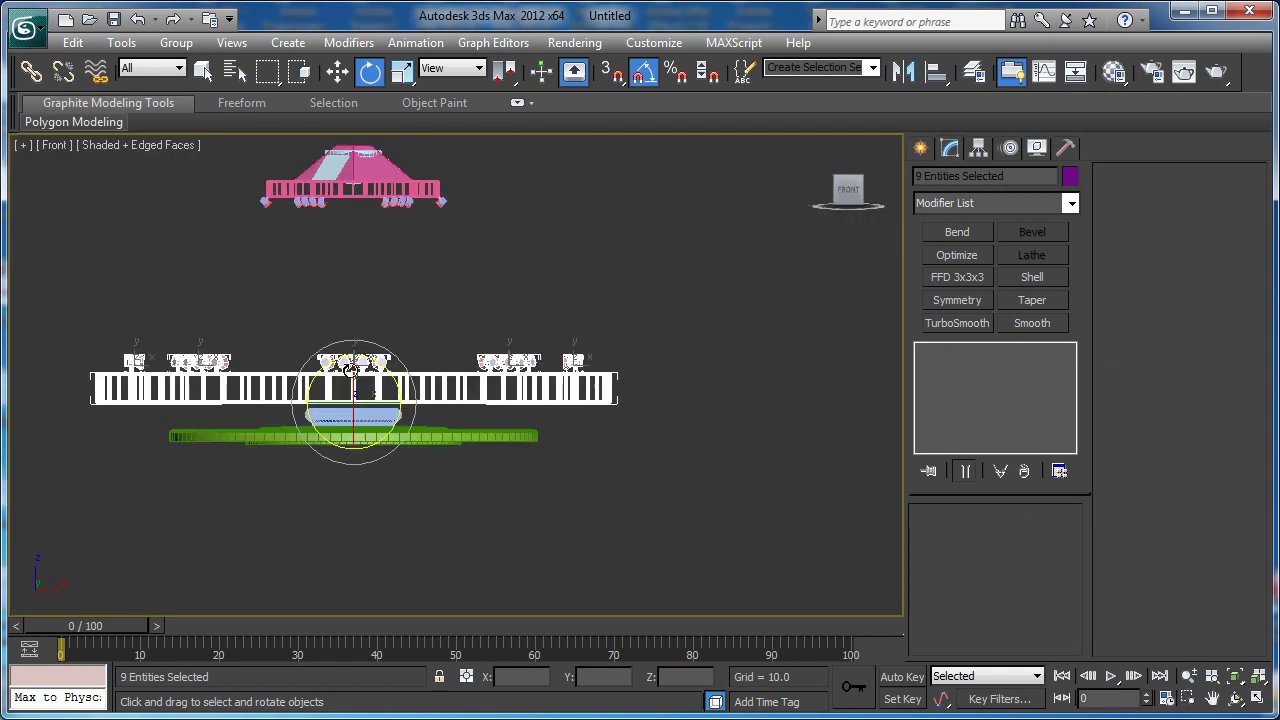
pyautogui.hotkey('alt', 'q')
pyautogui.press('p')
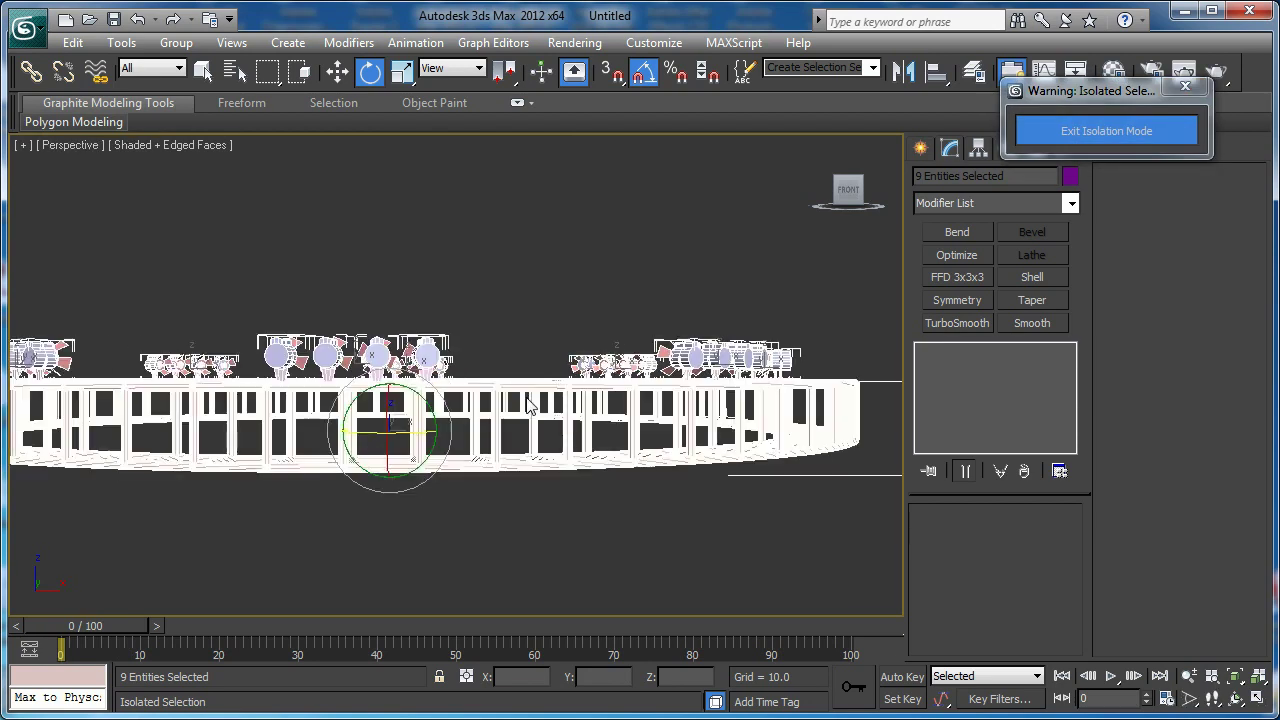
pyautogui.press('F4')
pyautogui.scroll(5, 690, 434)
pyautogui.keyDown('alt'); pyautogui.moveTo(576, 472); pyautogui.dragTo(570, 520, button='middle'); pyautogui.keyUp('alt')
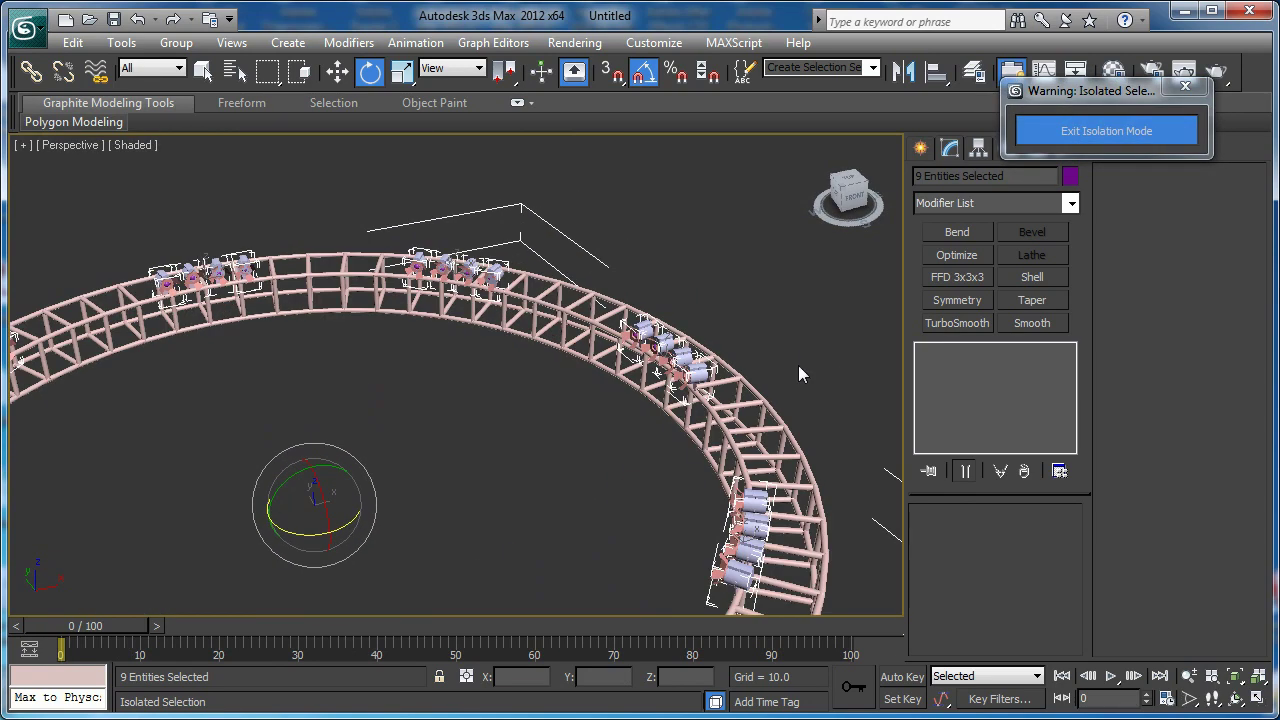
# - Draw a plane about 3725 long and 2622 wide beside the truss in the front view, and move it nearer the truss
pyautogui.click(920, 149)
pyautogui.click(1030, 360)
pyautogui.scroll(-5, 563, 443)
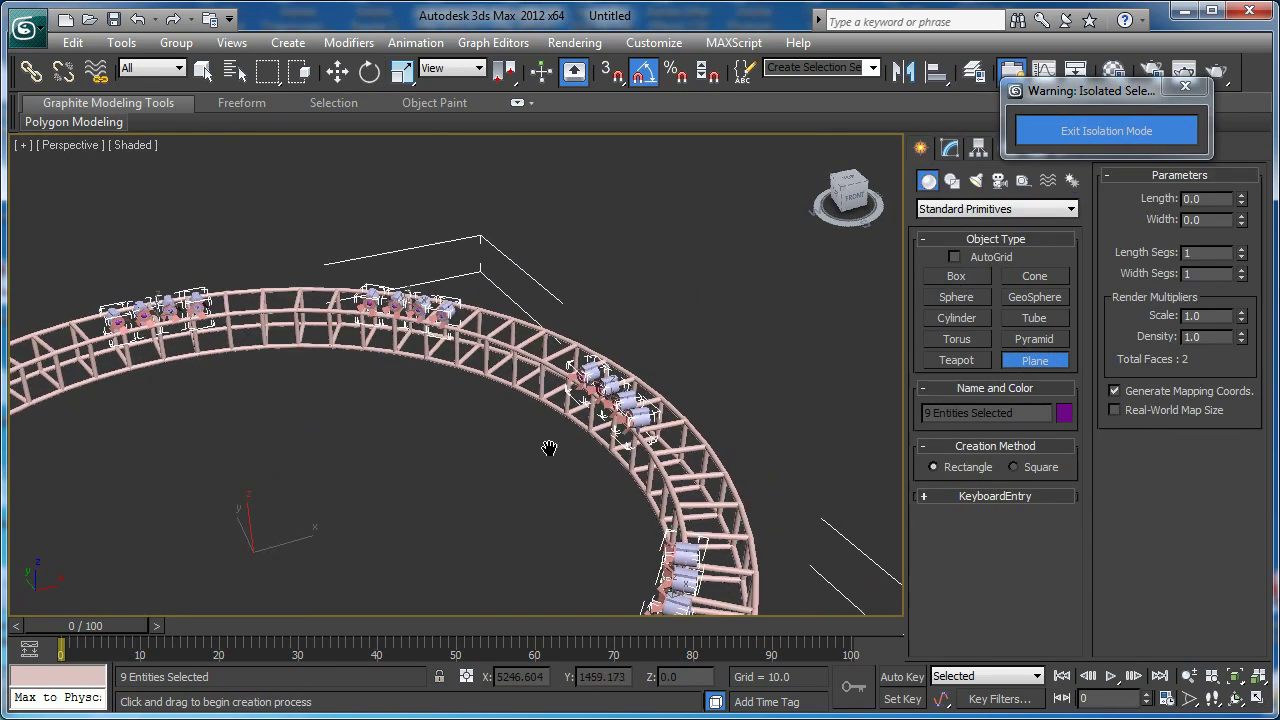
pyautogui.press('f')
pyautogui.moveTo(612, 426)
pyautogui.mouseDown(button='middle')
pyautogui.moveTo(549, 423)
pyautogui.moveTo(600, 377)
pyautogui.moveTo(569, 289)
pyautogui.mouseUp(button='middle')
pyautogui.moveTo(597, 265)
pyautogui.mouseDown()
pyautogui.moveTo(390, 470)
pyautogui.moveTo(441, 484)
pyautogui.mouseUp()
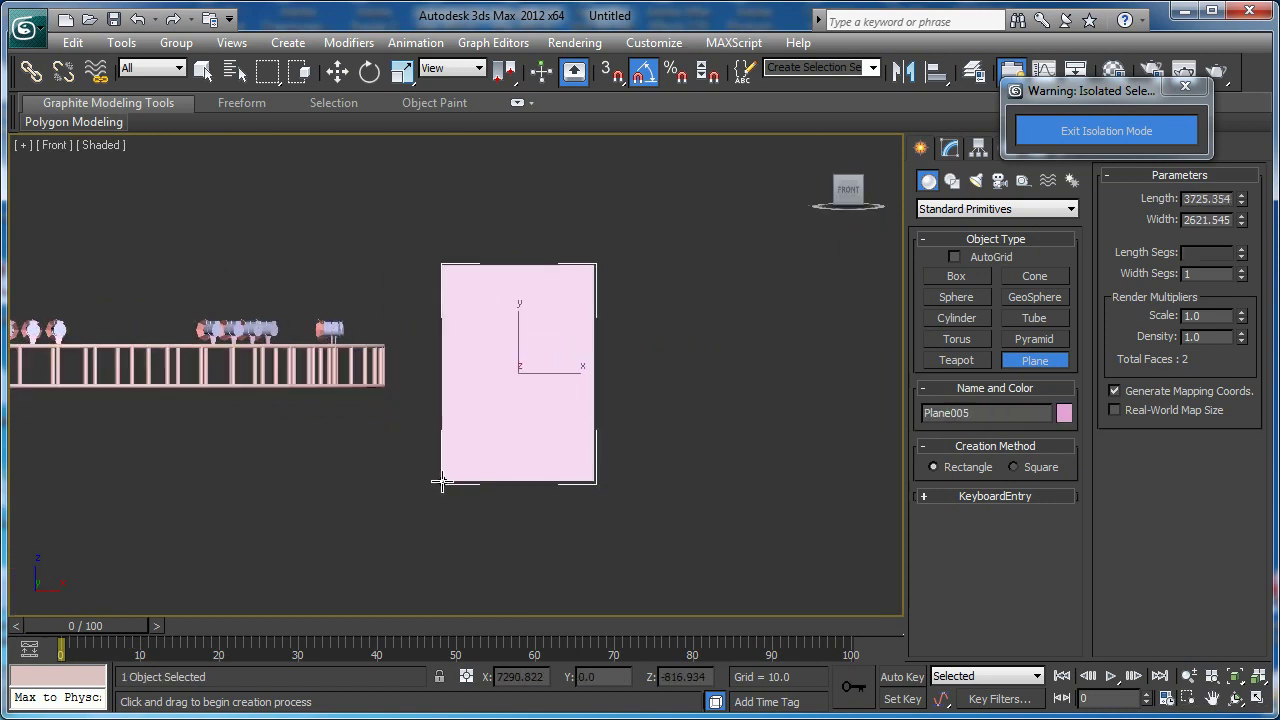
pyautogui.press('e')
pyautogui.press('w')
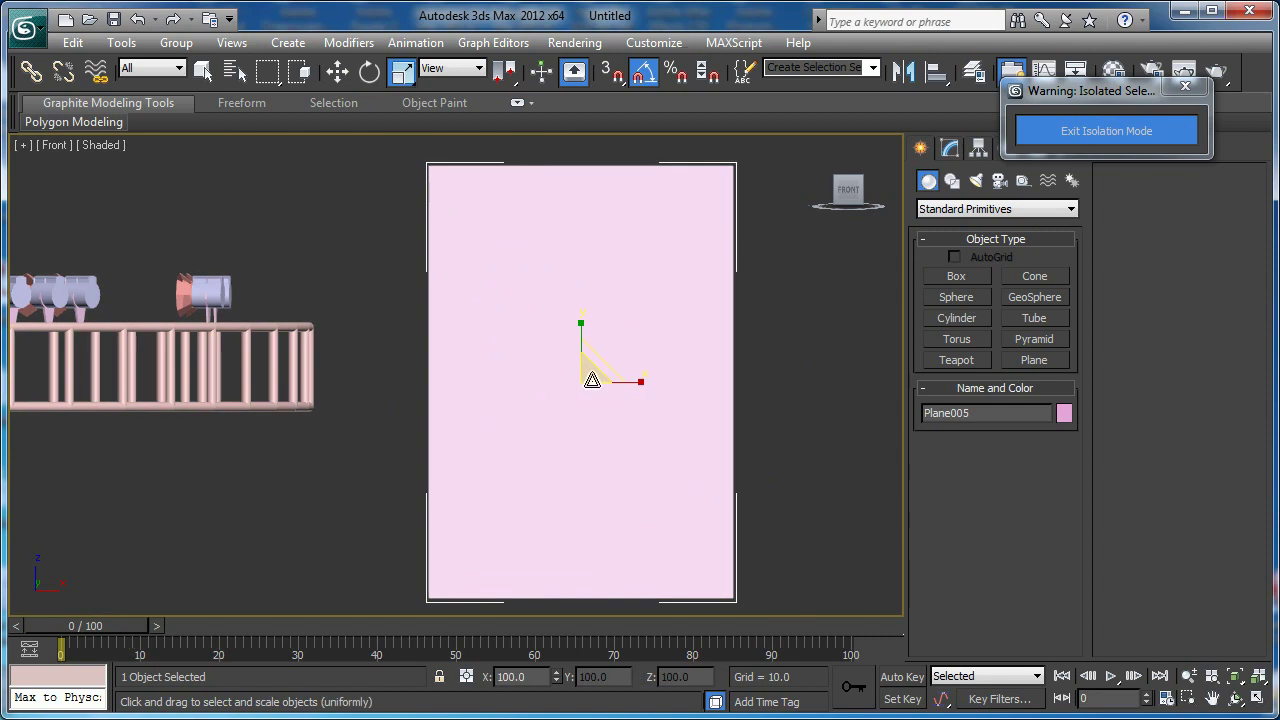
pyautogui.moveTo(582, 361); pyautogui.dragTo(516, 351)
# - Set the plane's length to 900 and its width to 600
pyautogui.click(957, 150)
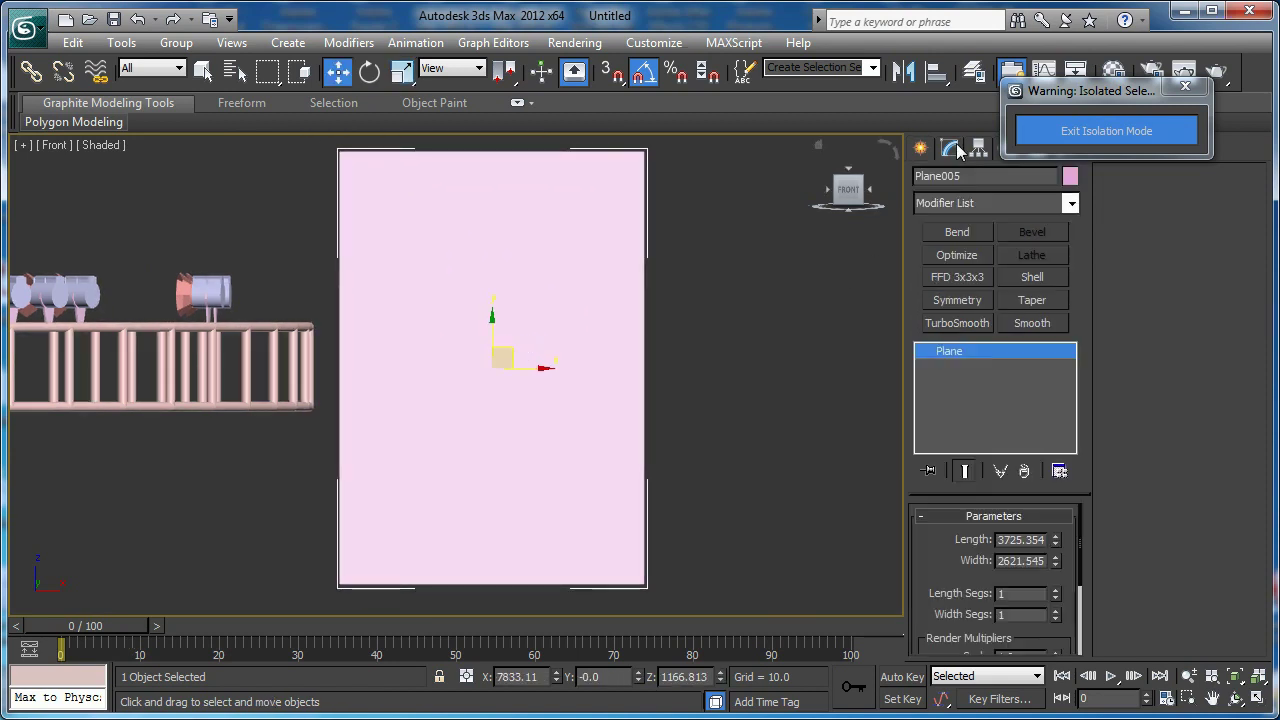
pyautogui.moveTo(479, 426); pyautogui.dragTo(380, 430, button='middle')
pyautogui.scroll(2, 430, 429)
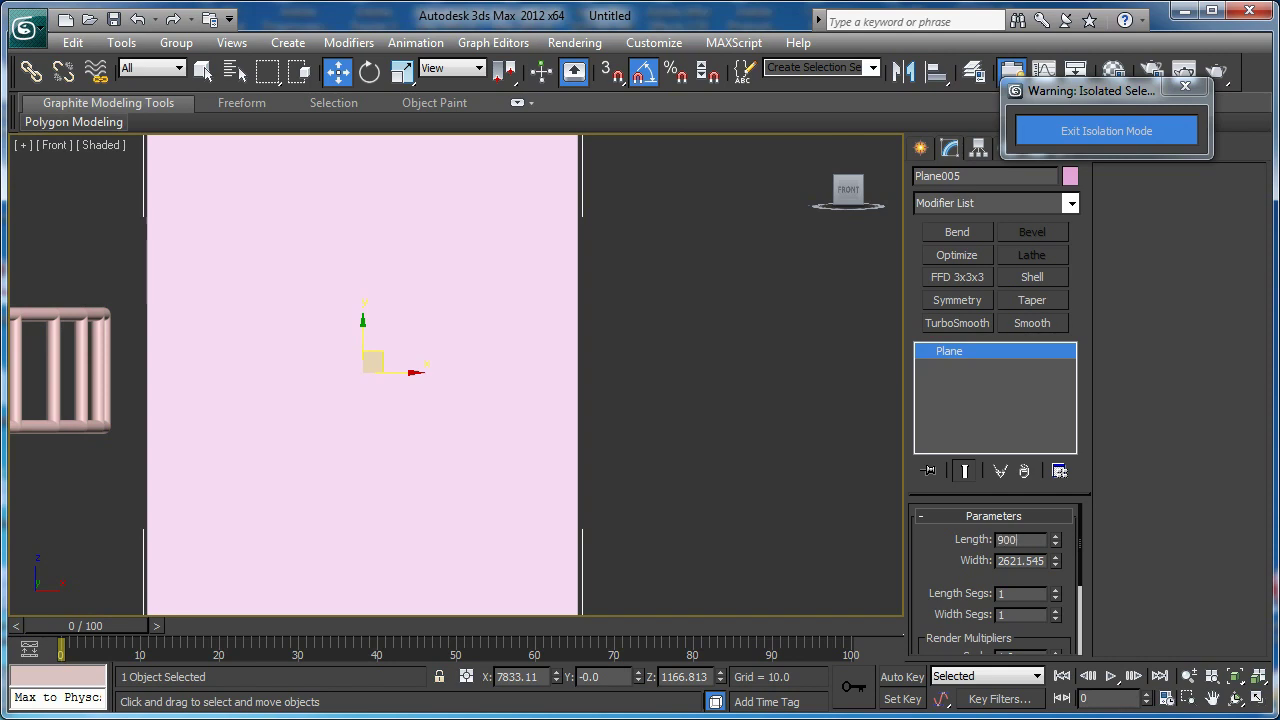
pyautogui.write('900')
pyautogui.press('Return')
pyautogui.moveTo(694, 532); pyautogui.dragTo(704, 523, button='middle')
pyautogui.scroll(3, 703, 523)
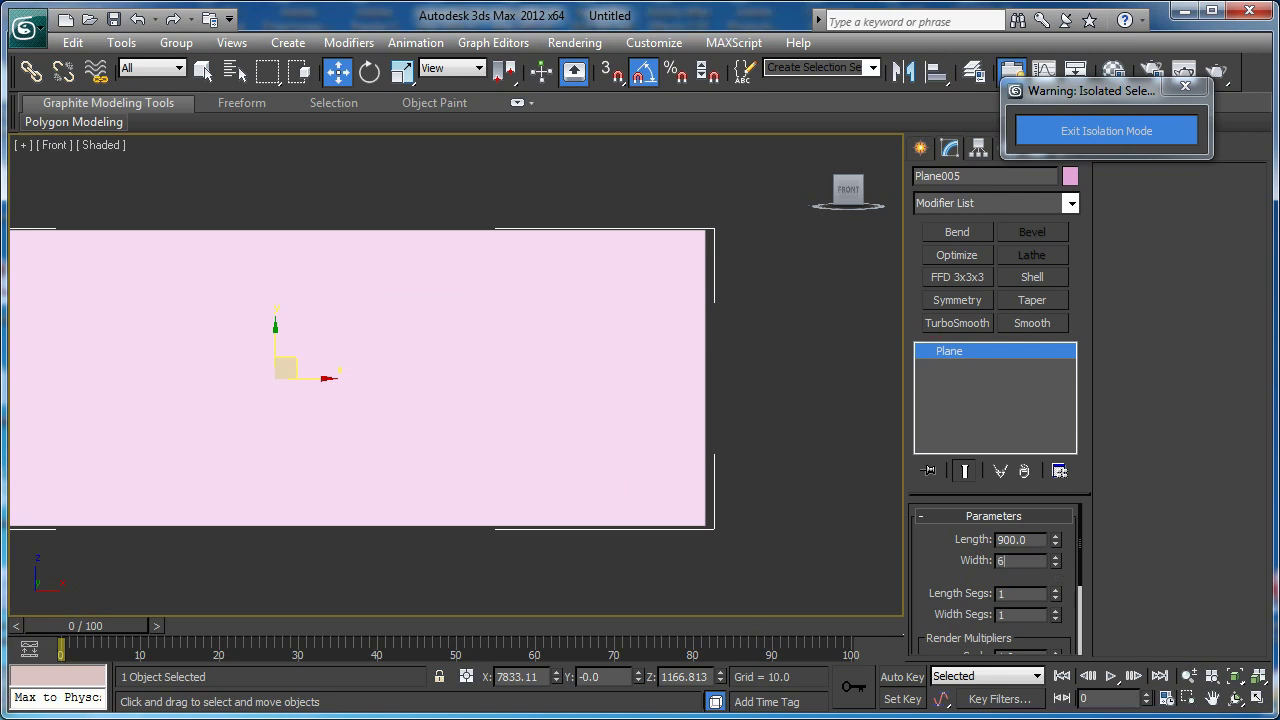
pyautogui.write('0')
pyautogui.press('Return')
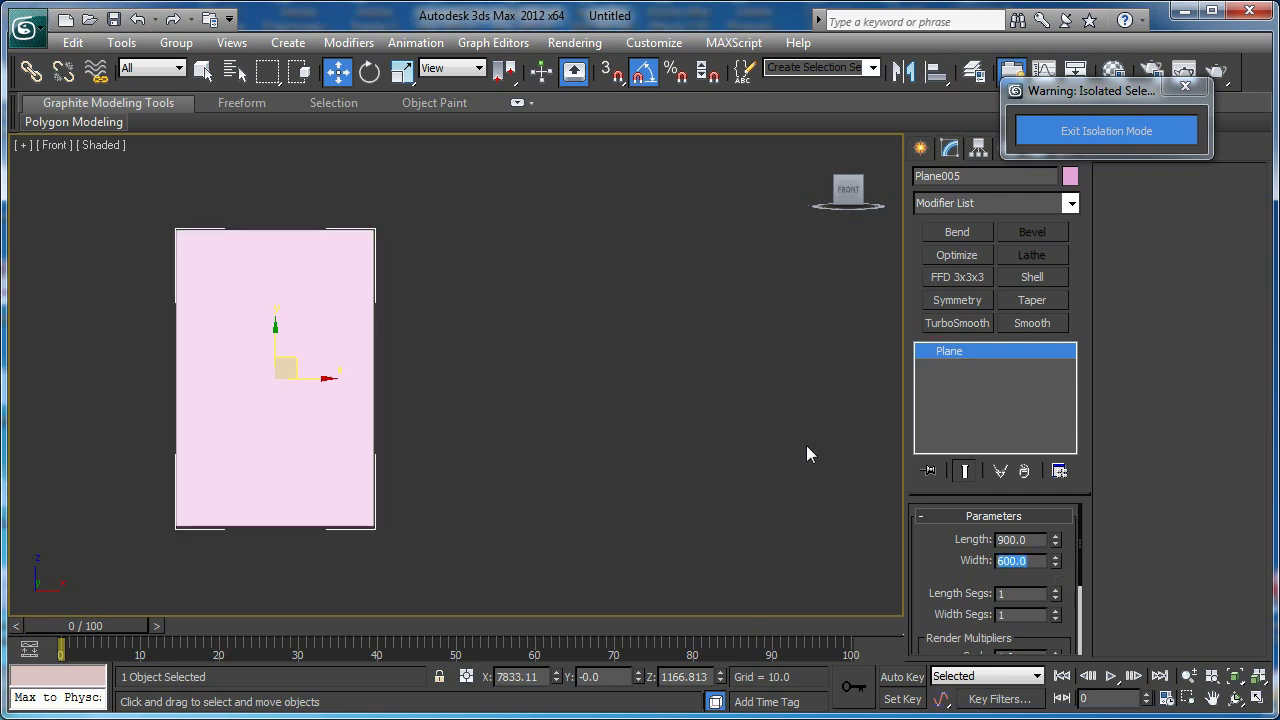
pyautogui.scroll(-3, 680, 465)
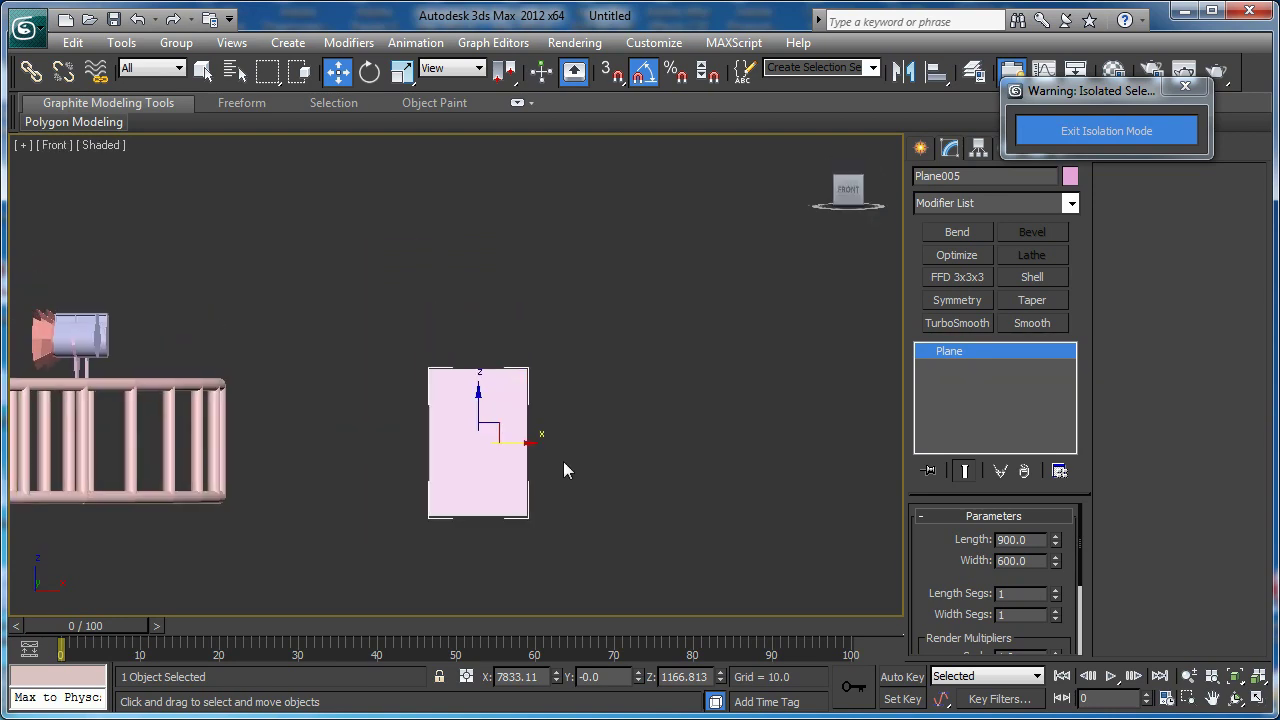
# - Rotate the plane -90 degrees about Z in the top view so it faces the truss ring
pyautogui.press('t')
pyautogui.scroll(-2, 576, 421)
pyautogui.moveTo(518, 368); pyautogui.dragTo(586, 367, button='middle')
pyautogui.scroll(1, 588, 366)
pyautogui.press('e')
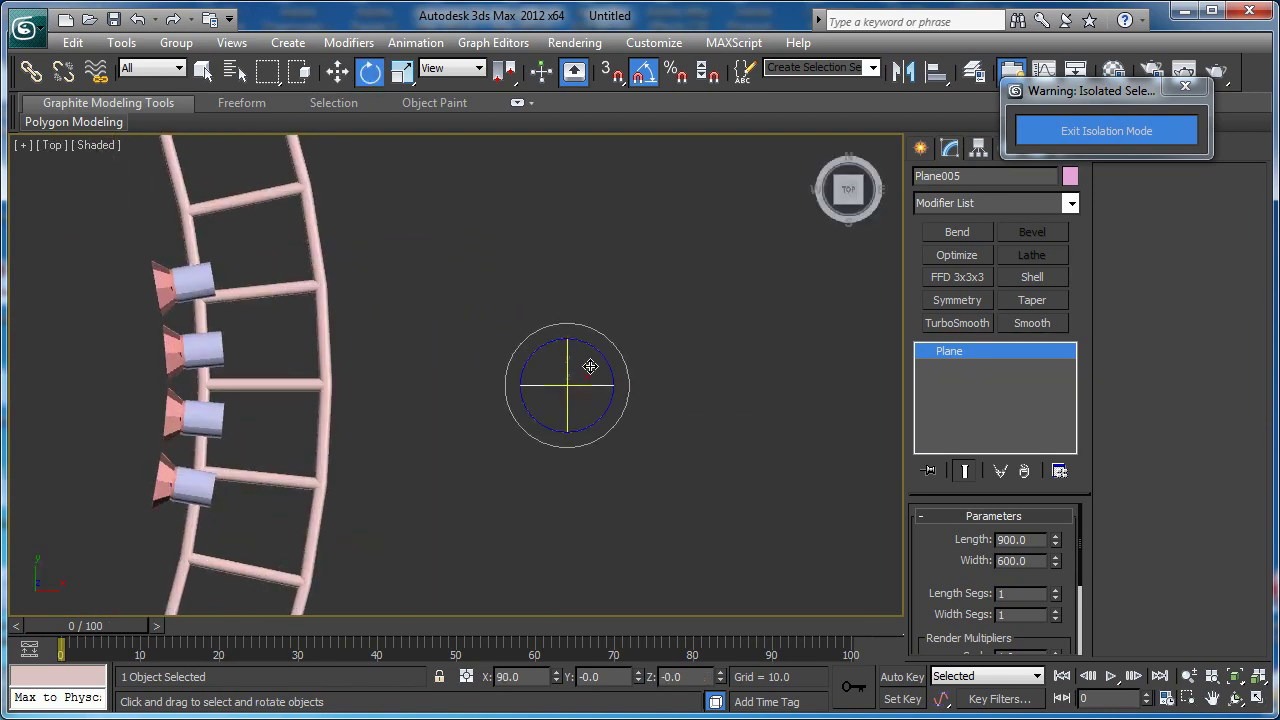
pyautogui.moveTo(596, 352); pyautogui.dragTo(627, 423)
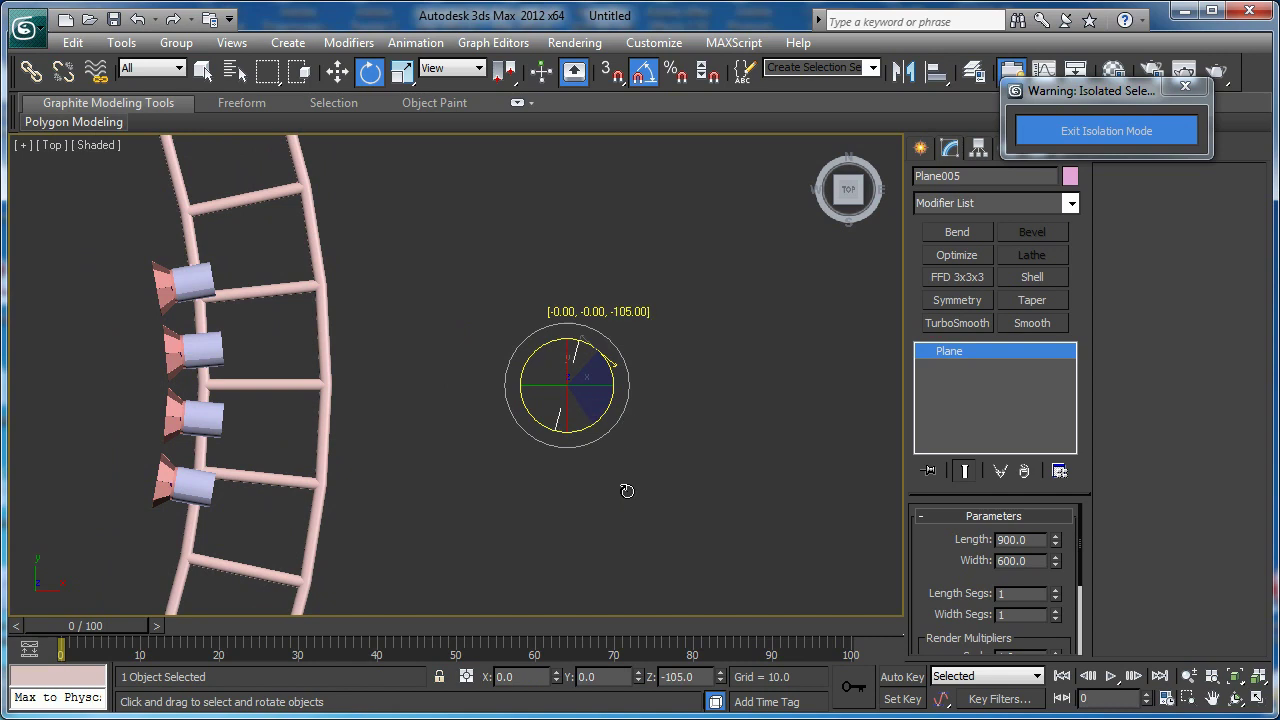
pyautogui.moveTo(626, 467); pyautogui.dragTo(627, 461)
pyautogui.moveTo(566, 355)
pyautogui.mouseDown(button='middle')
pyautogui.moveTo(506, 402)
pyautogui.moveTo(459, 388)
pyautogui.moveTo(620, 308)
pyautogui.moveTo(594, 300)
pyautogui.moveTo(580, 365)
pyautogui.mouseUp(button='middle')
pyautogui.scroll(3, 460, 388)
# - Apply a Shell modifier to the plane with an inner amount of 10.47 and an outer amount of 0
pyautogui.press('p')
pyautogui.click(1034, 274)
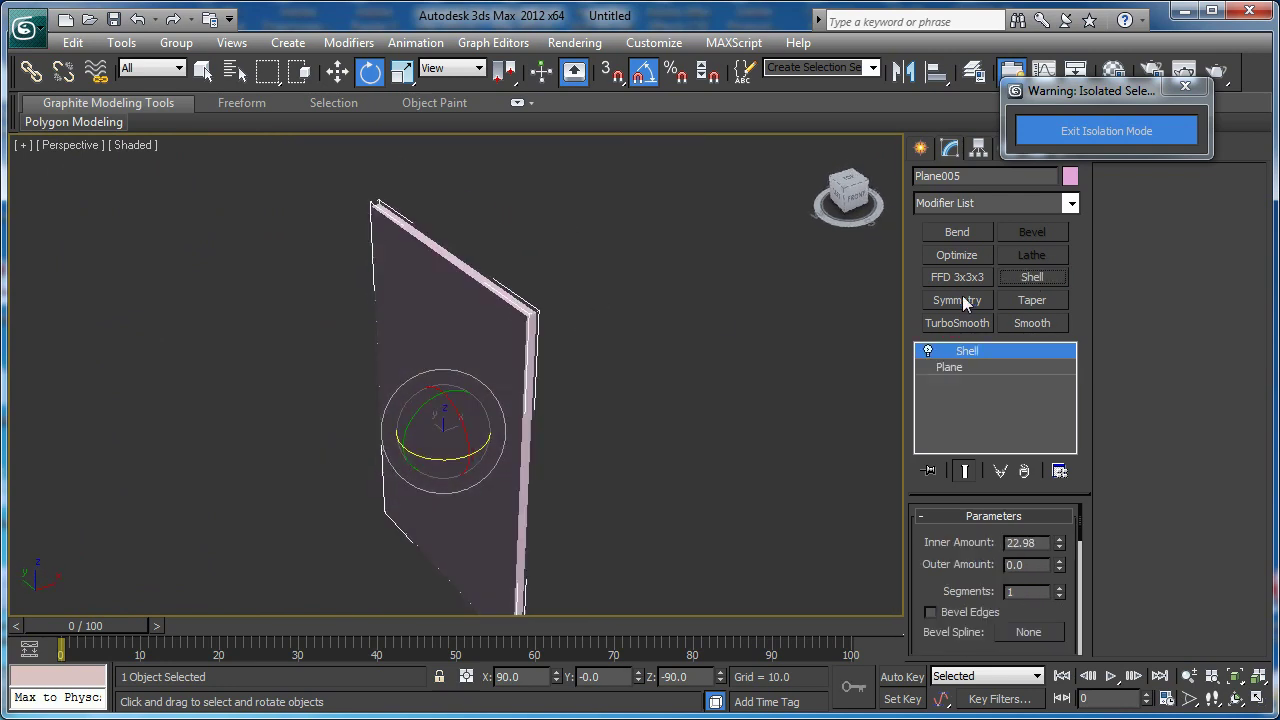
pyautogui.scroll(2, 852, 501)
pyautogui.moveTo(1060, 548); pyautogui.dragTo(1060, 620)
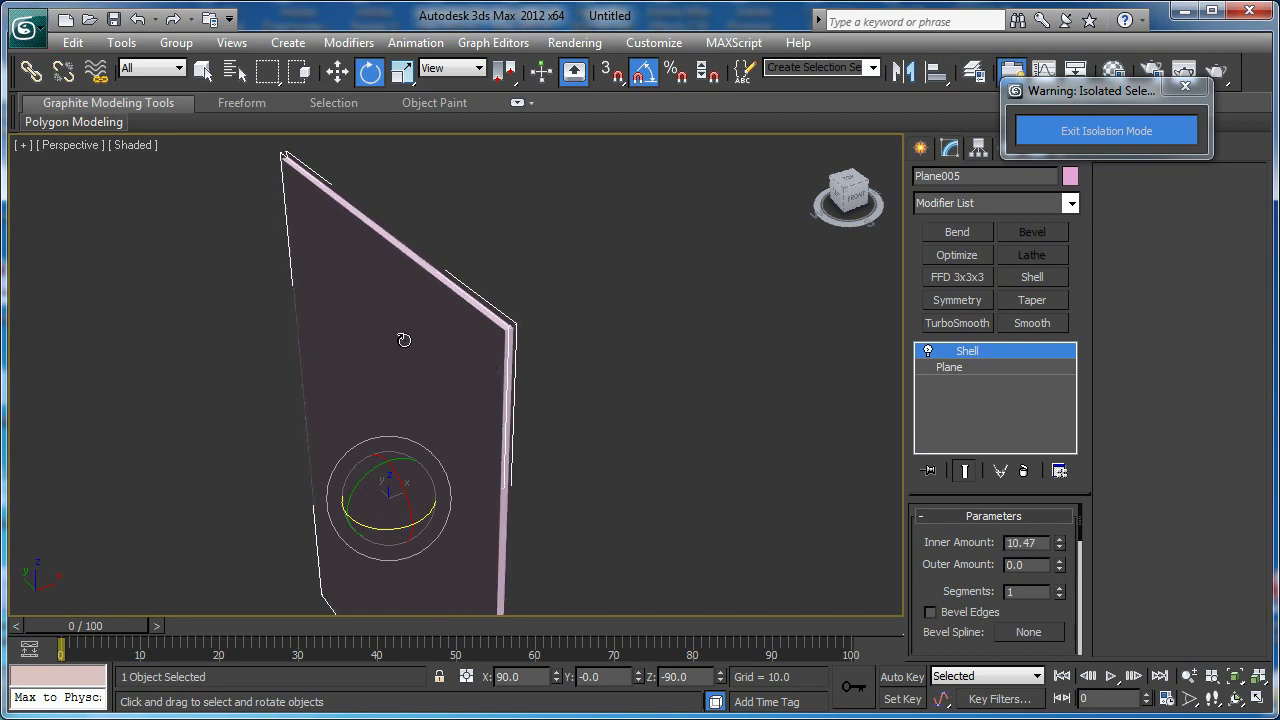
# - Move the shelled panel up to the truss ring's inner rail in the top view
pyautogui.press('t')
pyautogui.moveTo(486, 349); pyautogui.dragTo(834, 466, button='middle')
pyautogui.press('w')
pyautogui.moveTo(829, 479); pyautogui.dragTo(520, 338)
pyautogui.scroll(5, 520, 338)
# - Turn off angle snapping and rotate the panel to about -77.8 degrees about Z so it follows the inner rail
pyautogui.moveTo(608, 410); pyautogui.dragTo(590, 432, button='middle')
pyautogui.press('e')
pyautogui.moveTo(494, 378)
pyautogui.mouseDown()
pyautogui.moveTo(492, 365)
pyautogui.moveTo(489, 395)
pyautogui.moveTo(501, 386)
pyautogui.mouseUp()
pyautogui.press('w')
pyautogui.scroll(2, 470, 390)
pyautogui.moveTo(464, 384); pyautogui.dragTo(388, 338, button='middle')
pyautogui.press('a')
pyautogui.press('e')
pyautogui.moveTo(388, 330)
pyautogui.mouseDown()
pyautogui.moveTo(377, 340)
pyautogui.moveTo(394, 340)
pyautogui.mouseUp()
pyautogui.press('w')
pyautogui.moveTo(407, 342); pyautogui.dragTo(409, 279, button='middle')
pyautogui.scroll(4, 461, 342)
# - Scale the panel uniformly to about 134 percent in perspective
pyautogui.press('p')
pyautogui.press('z')
pyautogui.keyDown('alt'); pyautogui.moveTo(732, 570); pyautogui.dragTo(708, 420, button='middle'); pyautogui.keyUp('alt')
pyautogui.scroll(-5, 745, 382)
pyautogui.scroll(5, 686, 416)
pyautogui.press('r')
pyautogui.keyDown('alt'); pyautogui.moveTo(570, 414); pyautogui.dragTo(626, 394, button='middle'); pyautogui.keyUp('alt')
pyautogui.moveTo(514, 371); pyautogui.dragTo(525, 337)
pyautogui.keyDown('alt'); pyautogui.moveTo(526, 337); pyautogui.dragTo(565, 501, button='middle'); pyautogui.keyUp('alt')
# - Shift the panel about 14 units in negative X, away from the rail, in the top wireframe view
pyautogui.press('t')
pyautogui.scroll(-5, 578, 485)
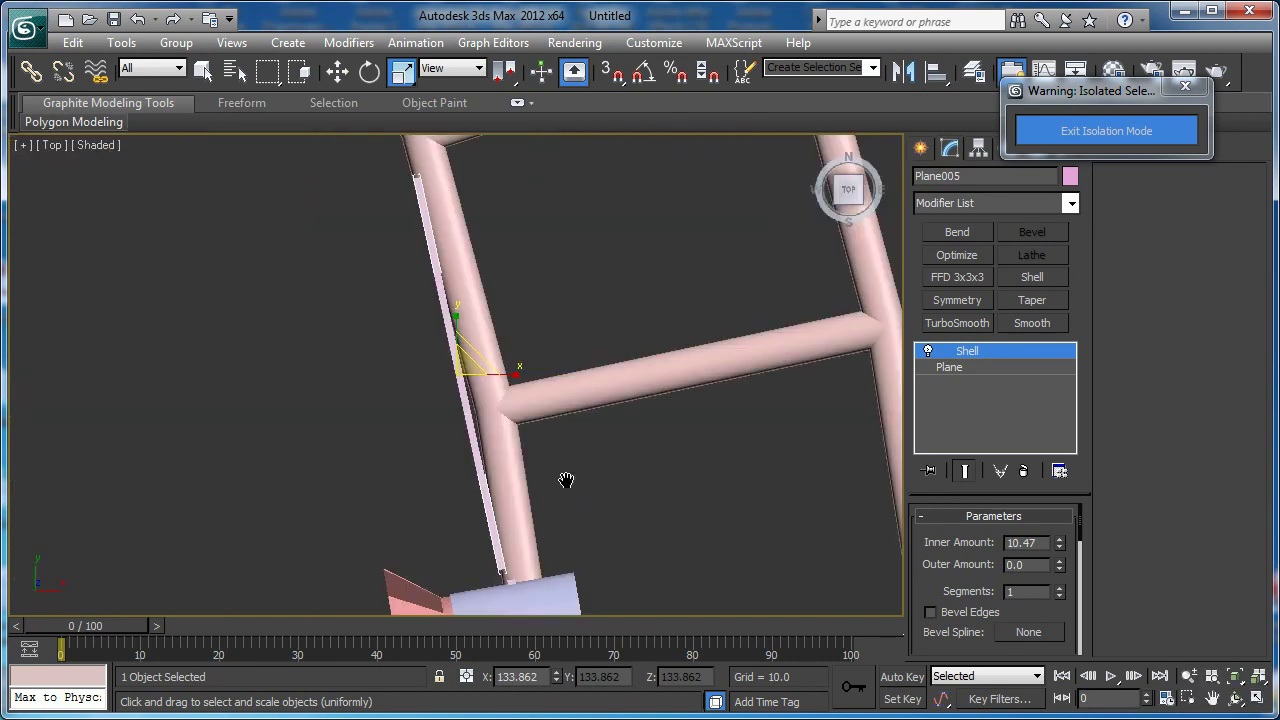
pyautogui.press('F3')
pyautogui.moveTo(517, 427); pyautogui.dragTo(471, 455, button='middle')
pyautogui.press('w')
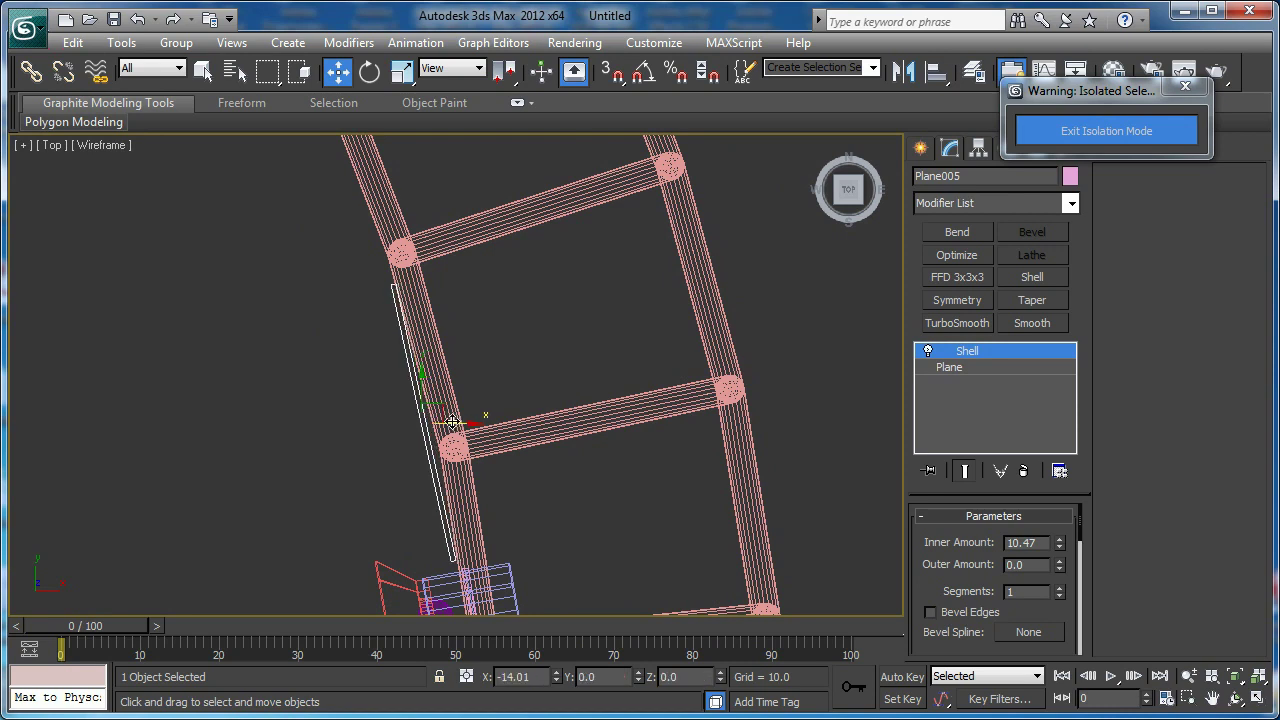
pyautogui.press('p')
pyautogui.moveTo(462, 420)
pyautogui.keyDown('alt'); pyautogui.mouseDown(button='middle')
pyautogui.moveTo(663, 240)
pyautogui.moveTo(578, 341)
pyautogui.moveTo(600, 344)
pyautogui.mouseUp(button='middle'); pyautogui.keyUp('alt')
# - Restore shading and scale the panel uniformly to about 147 percent
pyautogui.press('F3')
pyautogui.press('r')
pyautogui.keyDown('alt'); pyautogui.moveTo(452, 366); pyautogui.dragTo(340, 386, button='middle'); pyautogui.keyUp('alt')
pyautogui.scroll(-3, 374, 374)
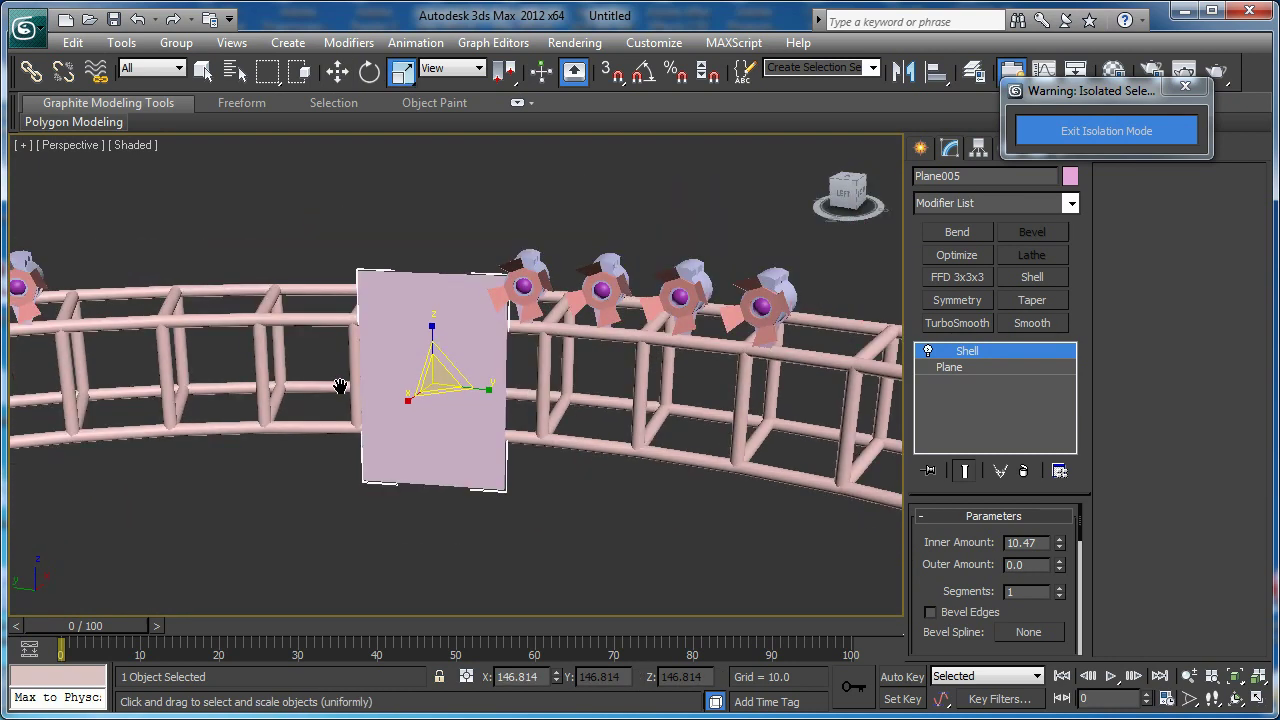
pyautogui.press('z')
pyautogui.keyDown('alt'); pyautogui.moveTo(503, 377); pyautogui.dragTo(510, 507, button='middle'); pyautogui.keyUp('alt')
pyautogui.press('f')
pyautogui.press('z')
pyautogui.moveTo(602, 427); pyautogui.dragTo(532, 420, button='middle')
# - Reposition the panel against the inner rail in the top wireframe view, at about X 5230.7 and Y 1276.4
pyautogui.press('t')
pyautogui.press('z')
pyautogui.scroll(5, 500, 368)
pyautogui.press('w')
pyautogui.moveTo(431, 325); pyautogui.dragTo(434, 298, button='middle')
pyautogui.press('F3')
pyautogui.moveTo(436, 299); pyautogui.dragTo(428, 265)
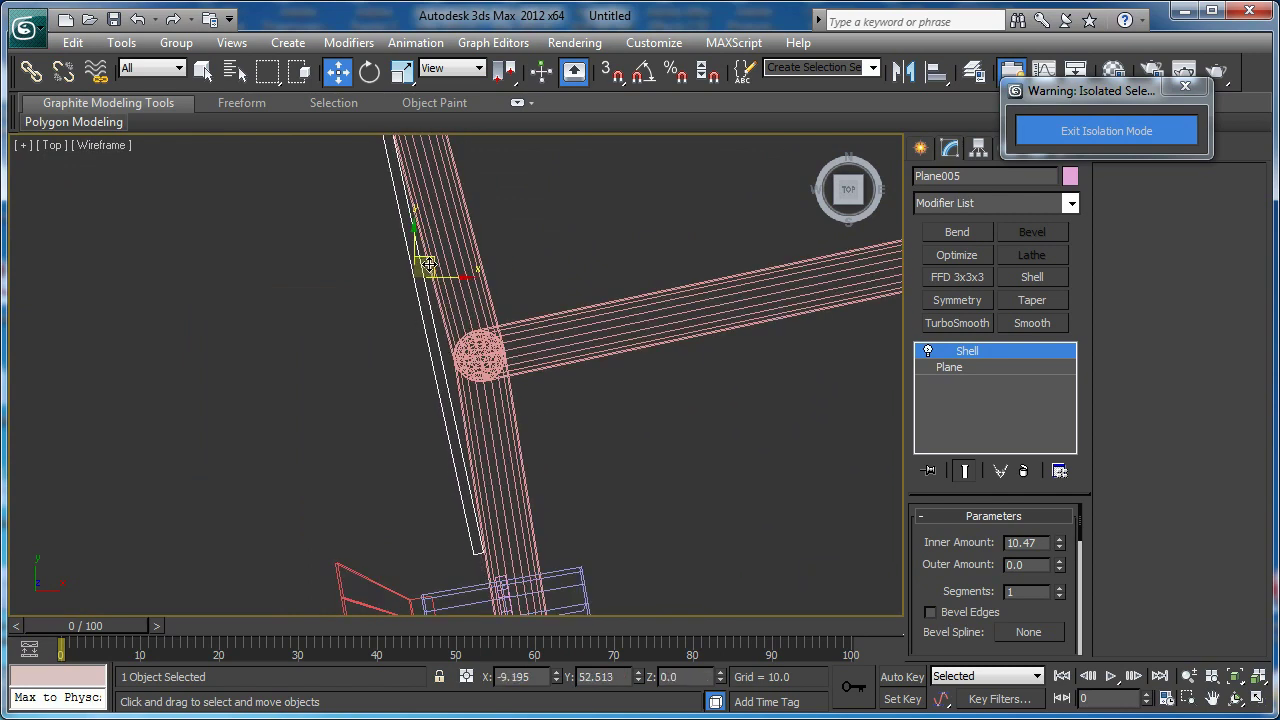
pyautogui.moveTo(426, 255); pyautogui.dragTo(454, 322, button='middle')
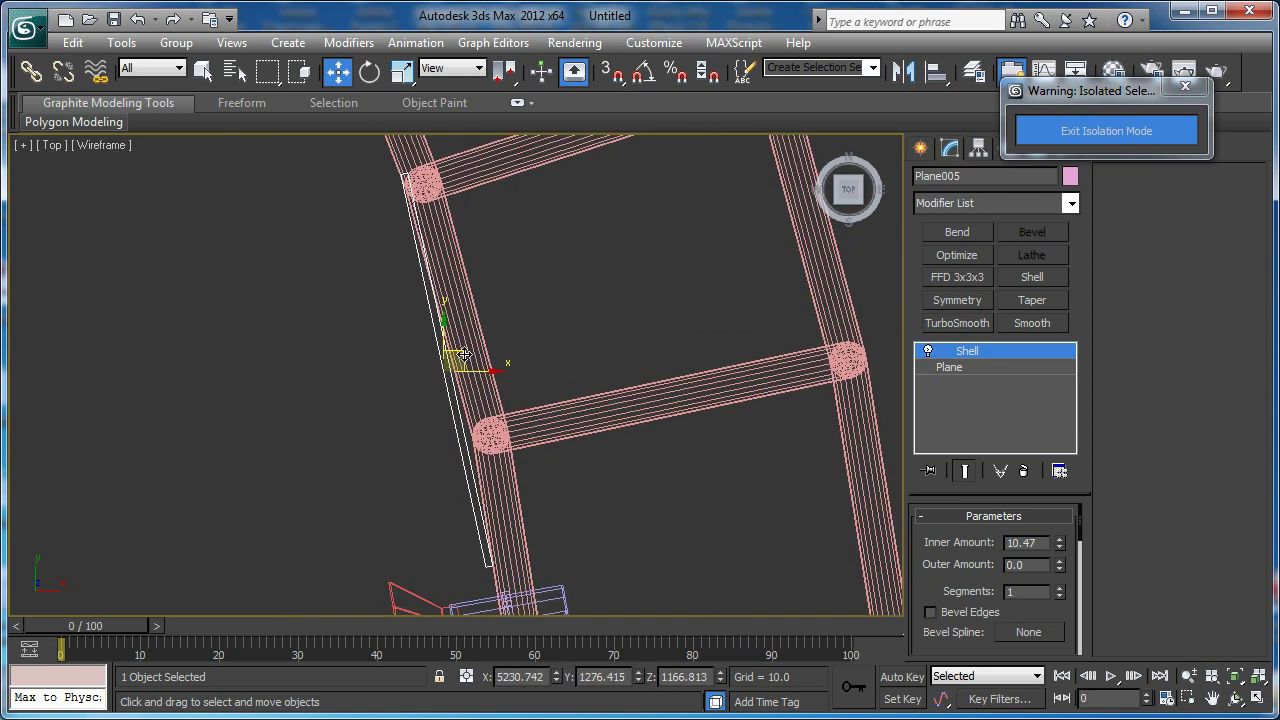
# - Fine-tune the panel's Z rotation to about -76.7 degrees to match the rail's angle
pyautogui.scroll(3, 480, 368)
pyautogui.press('e')
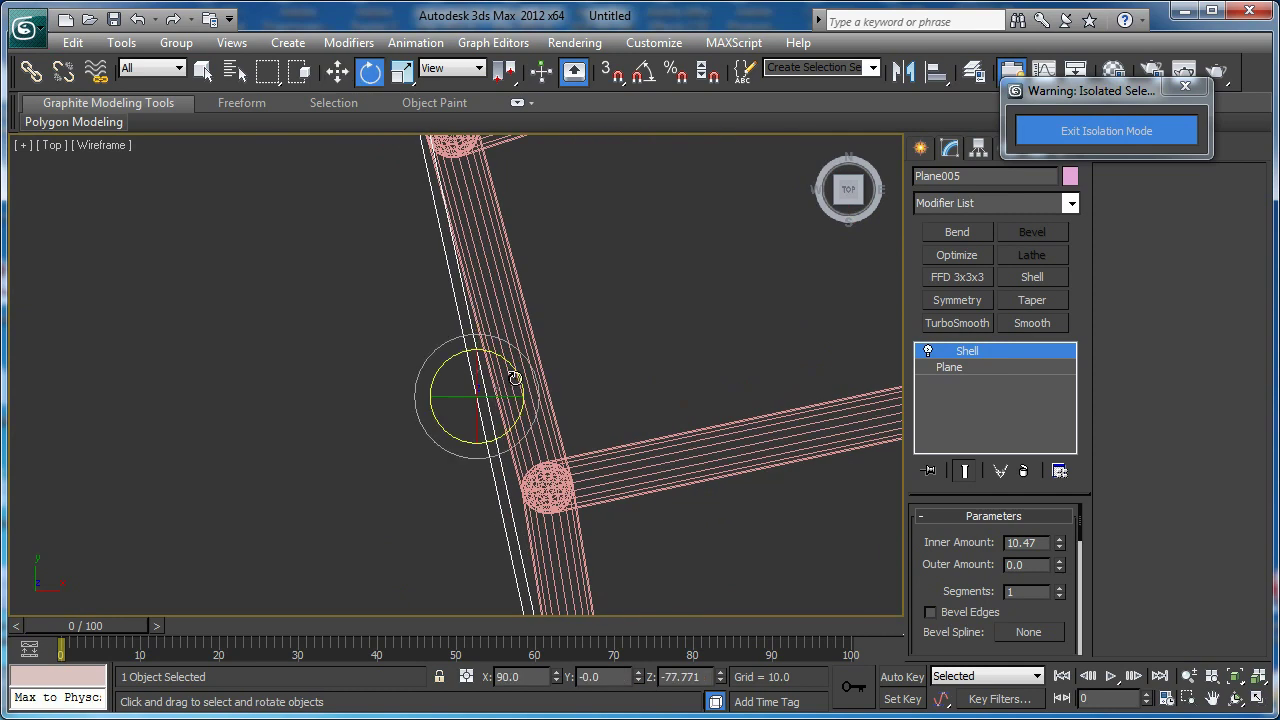
pyautogui.moveTo(517, 372); pyautogui.dragTo(515, 369)
pyautogui.moveTo(515, 373)
pyautogui.mouseDown(button='middle')
pyautogui.moveTo(511, 455)
pyautogui.moveTo(502, 322)
pyautogui.moveTo(491, 377)
pyautogui.moveTo(677, 337)
pyautogui.mouseUp(button='middle')
pyautogui.scroll(-2, 511, 455)
pyautogui.scroll(-4, 491, 377)
# - Examine the panel's fit against the truss in shaded perspective and from the top
pyautogui.press('p')
pyautogui.scroll(4, 490, 382)
pyautogui.press('F3')
pyautogui.scroll(-4, 701, 325)
pyautogui.moveTo(646, 387)
pyautogui.keyDown('alt'); pyautogui.mouseDown(button='middle')
pyautogui.moveTo(701, 325)
pyautogui.moveTo(640, 302)
pyautogui.moveTo(605, 345)
pyautogui.moveTo(455, 389)
pyautogui.moveTo(458, 420)
pyautogui.moveTo(491, 414)
pyautogui.moveTo(577, 447)
pyautogui.moveTo(563, 429)
pyautogui.moveTo(563, 371)
pyautogui.moveTo(566, 402)
pyautogui.moveTo(668, 320)
pyautogui.moveTo(622, 340)
pyautogui.moveTo(614, 297)
pyautogui.mouseUp(button='middle'); pyautogui.keyUp('alt')
pyautogui.press('t')
pyautogui.press('z')
pyautogui.scroll(-10, 577, 447)
pyautogui.scroll(7, 563, 371)
pyautogui.press('p')
pyautogui.press('z')
pyautogui.scroll(-5, 620, 340)
pyautogui.scroll(5, 575, 357)
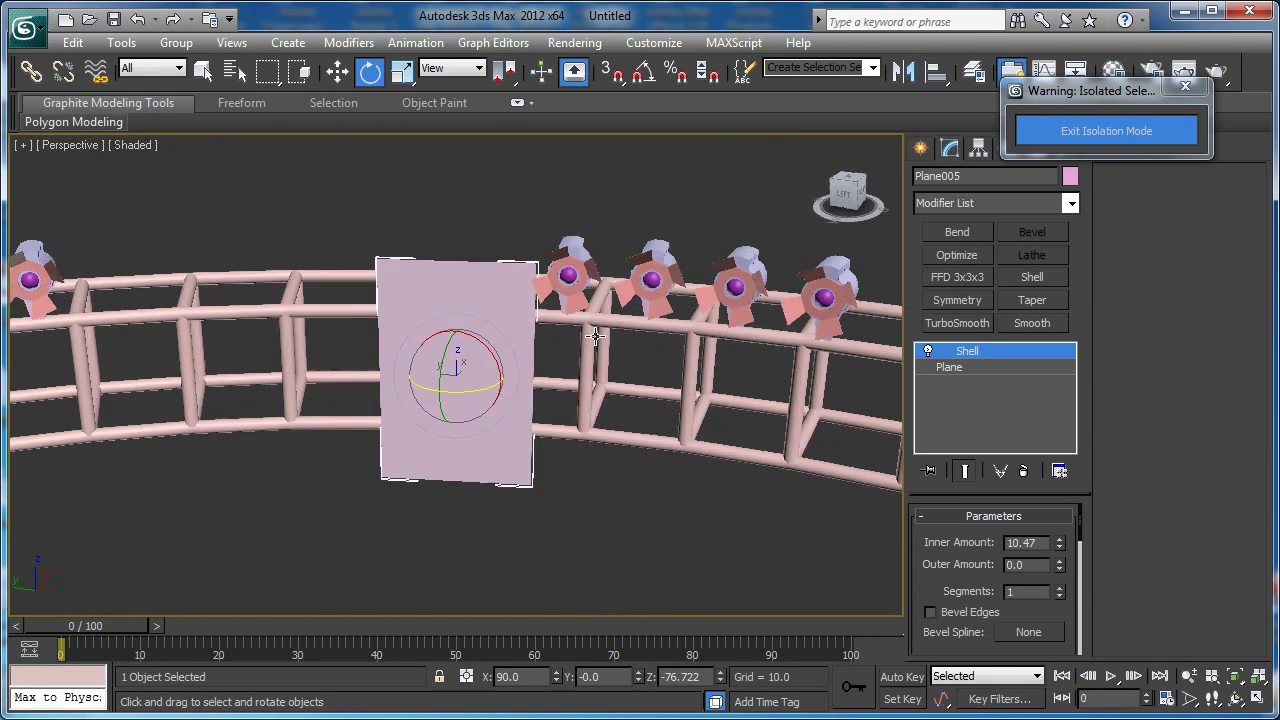
# - Move only the panel's pivot to X 0 and Y 0 at the centre of the truss ring
pyautogui.keyDown('alt'); pyautogui.moveTo(575, 357); pyautogui.dragTo(578, 352, button='middle'); pyautogui.keyUp('alt')
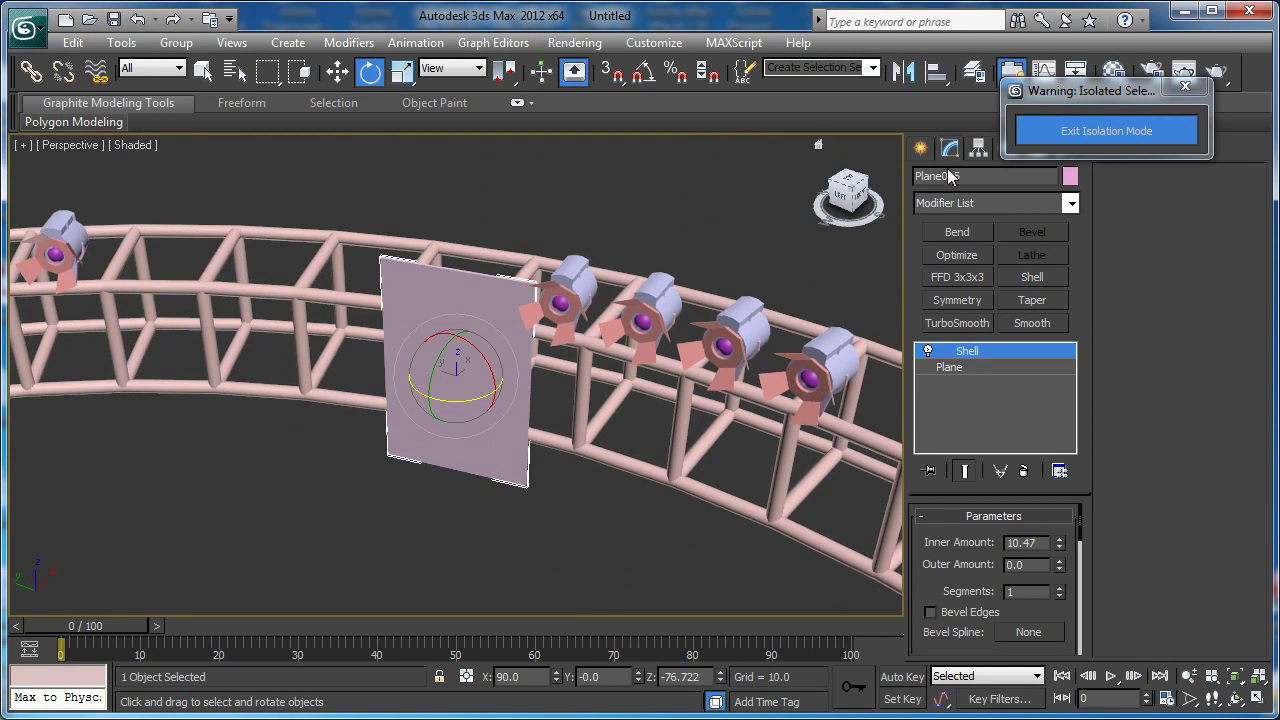
pyautogui.click(978, 150)
pyautogui.click(978, 273)
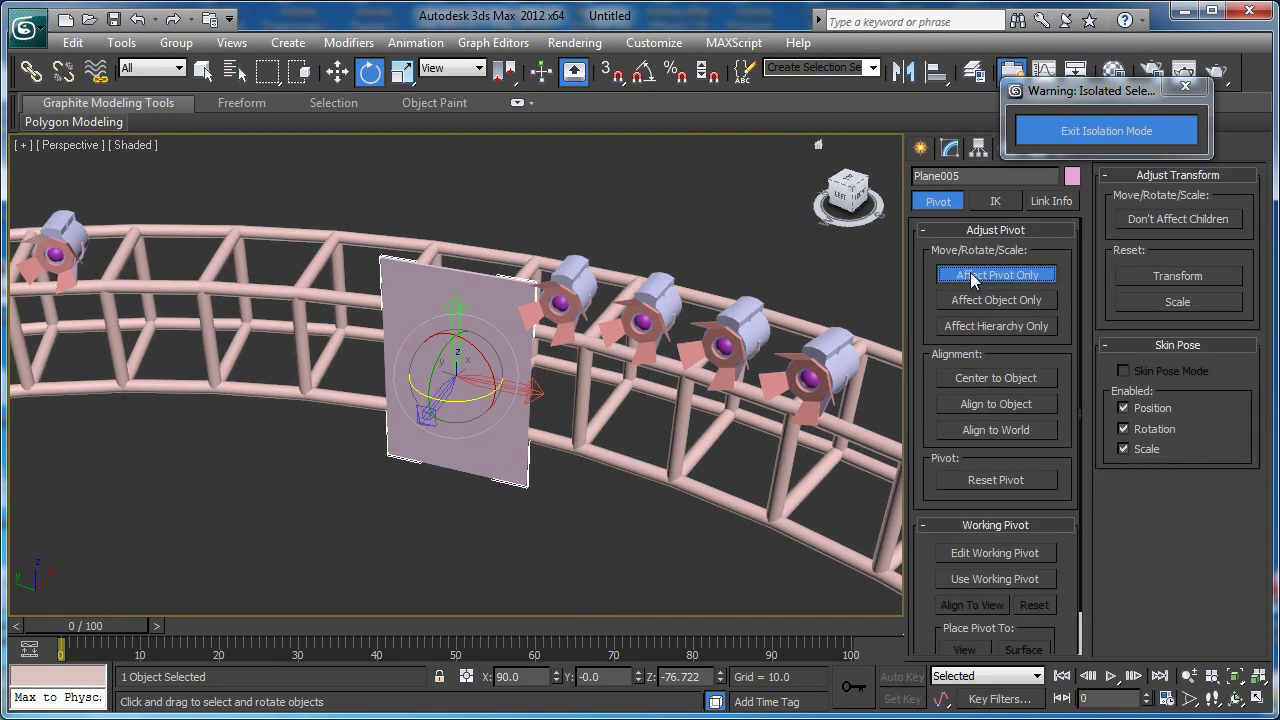
pyautogui.scroll(-4, 597, 371)
pyautogui.keyDown('alt'); pyautogui.moveTo(595, 369); pyautogui.dragTo(486, 402, button='middle'); pyautogui.keyUp('alt')
pyautogui.scroll(-4, 438, 414)
pyautogui.press('w')
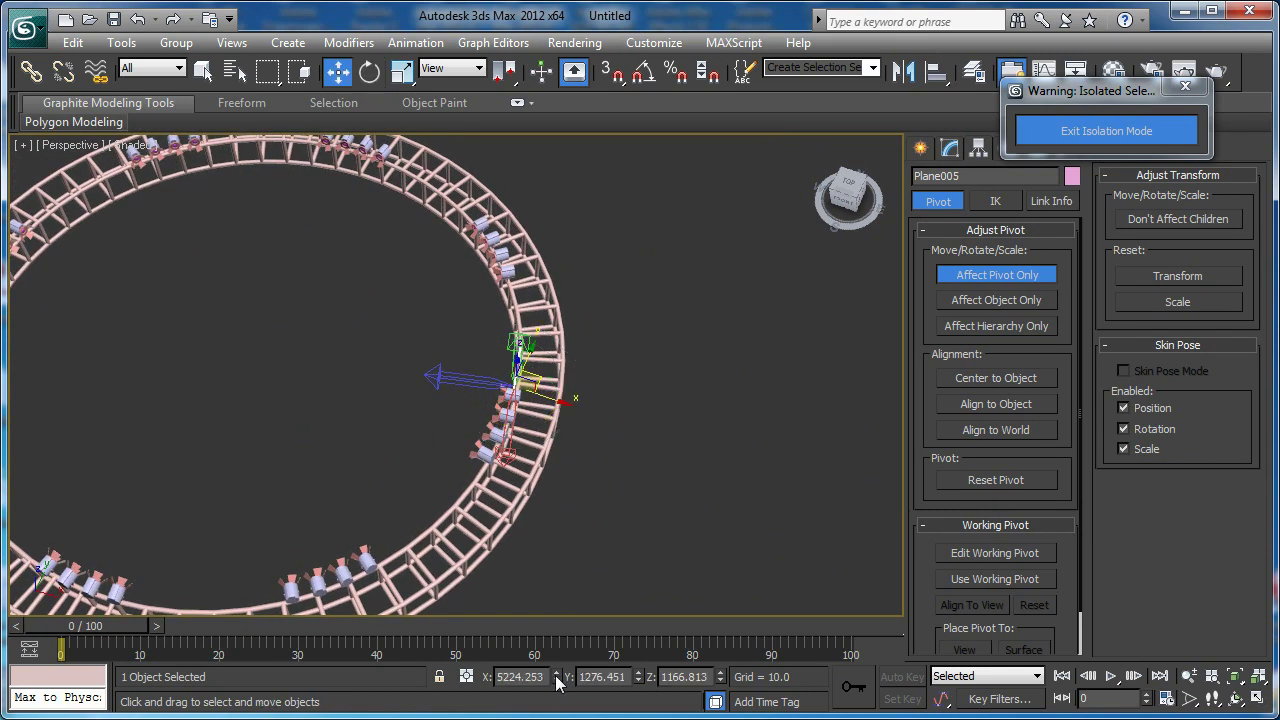
pyautogui.rightClick(557, 680)
pyautogui.rightClick(639, 679)
pyautogui.moveTo(481, 470); pyautogui.dragTo(562, 424, button='middle')
pyautogui.press('e')
pyautogui.click(979, 277)
pyautogui.press('t')
pyautogui.press('z')
pyautogui.scroll(-8, 458, 350)
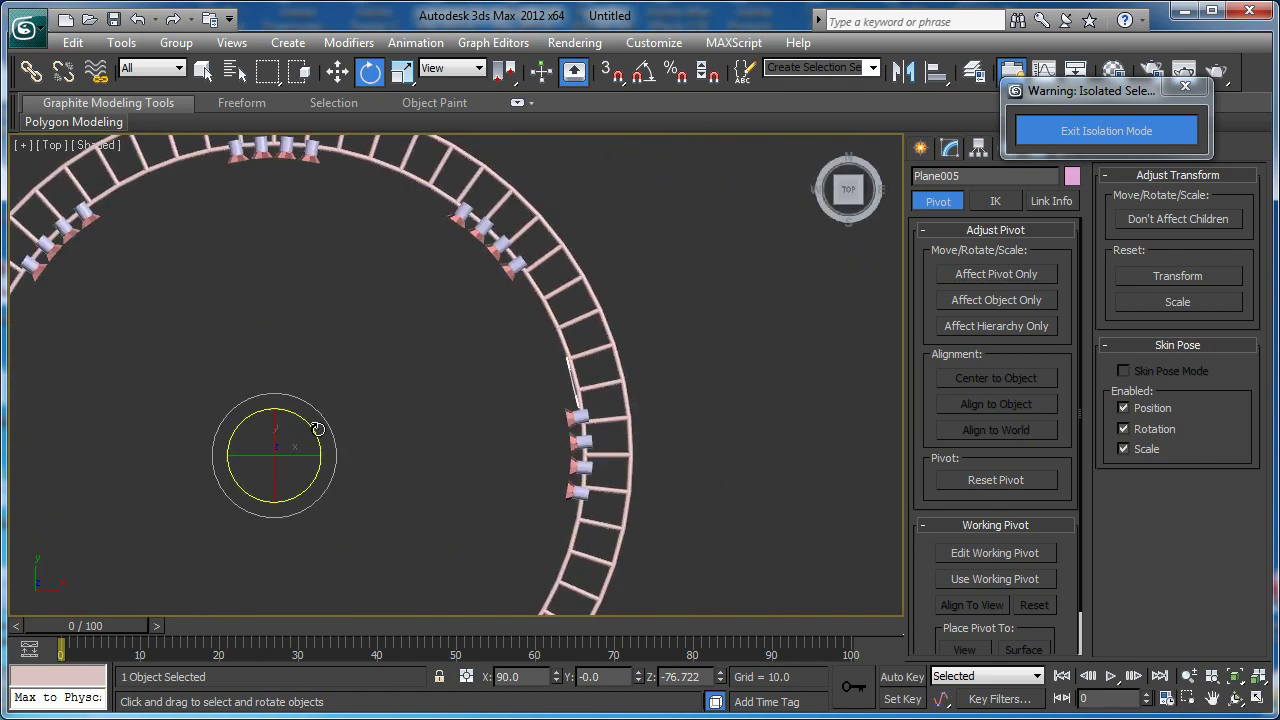
pyautogui.keyDown('shift'); pyautogui.moveTo(316, 429); pyautogui.dragTo(302, 394); pyautogui.keyUp('shift')
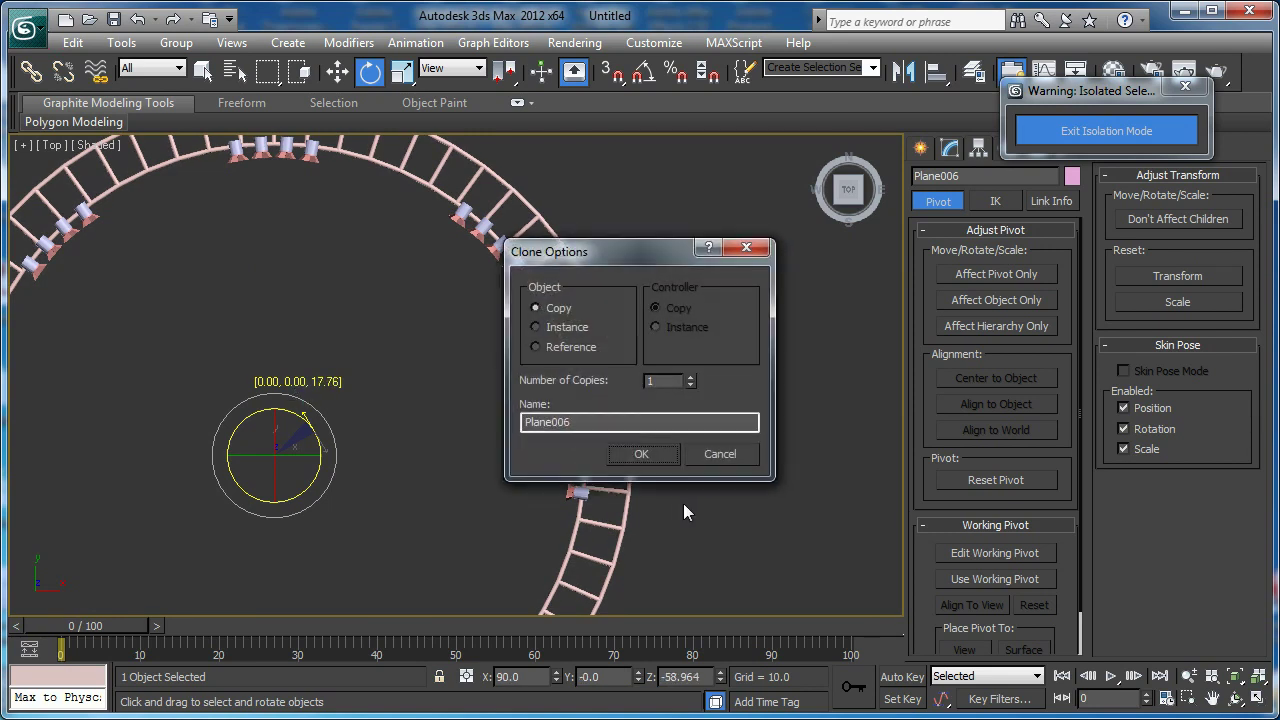
pyautogui.click(712, 457)
# - Turn on angle snap and try a copy of the panel rotated 20 degrees about the ring's centre
pyautogui.moveTo(445, 405); pyautogui.dragTo(463, 407, button='middle')
pyautogui.press('a')
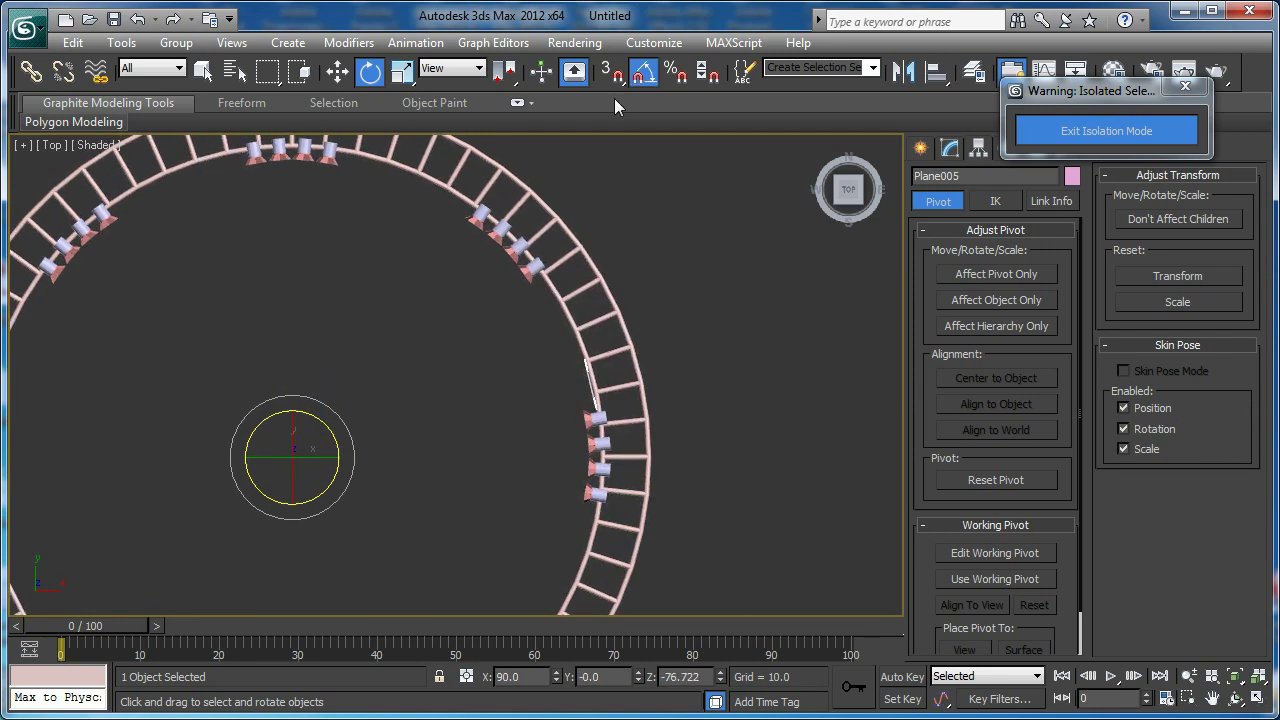
pyautogui.scroll(5, 437, 477)
pyautogui.keyDown('shift'); pyautogui.moveTo(222, 522); pyautogui.dragTo(199, 498); pyautogui.keyUp('shift')
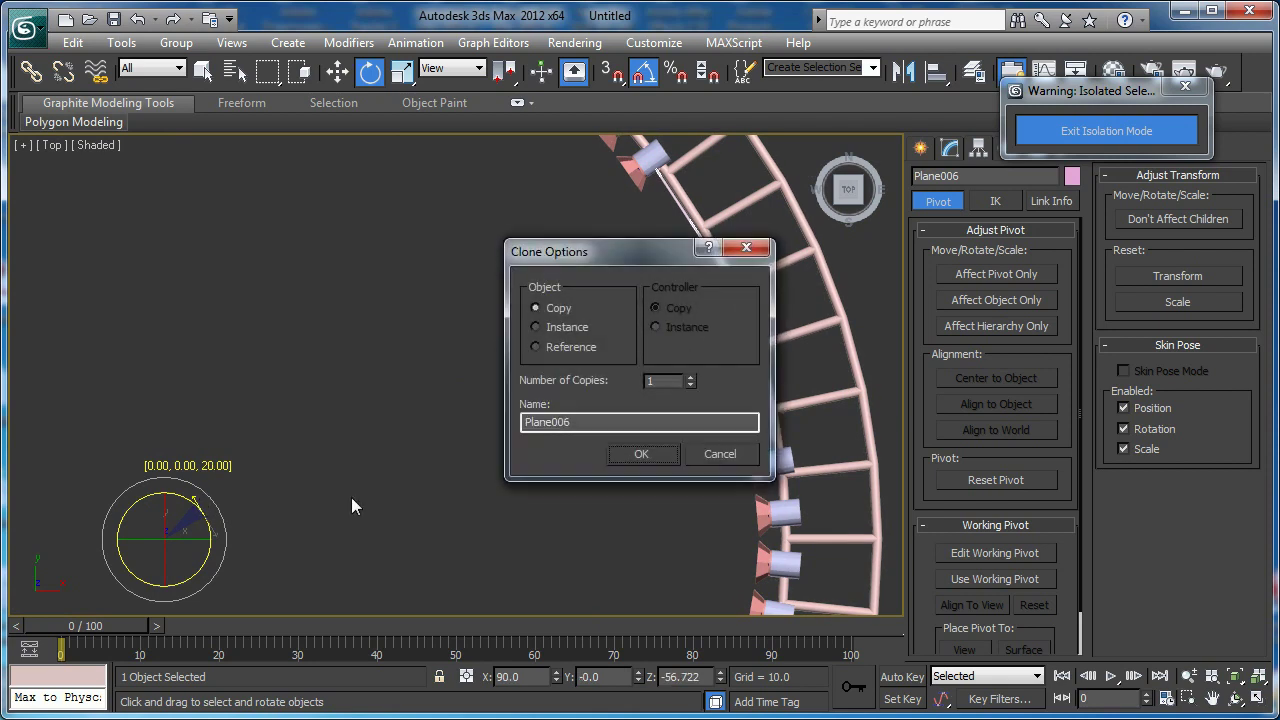
pyautogui.click(711, 448)
# - Set the angle snap increment to 1 degree
pyautogui.moveTo(540, 365); pyautogui.dragTo(410, 445, button='middle')
pyautogui.moveTo(487, 314); pyautogui.dragTo(458, 316, button='middle')
pyautogui.scroll(-3, 500, 305)
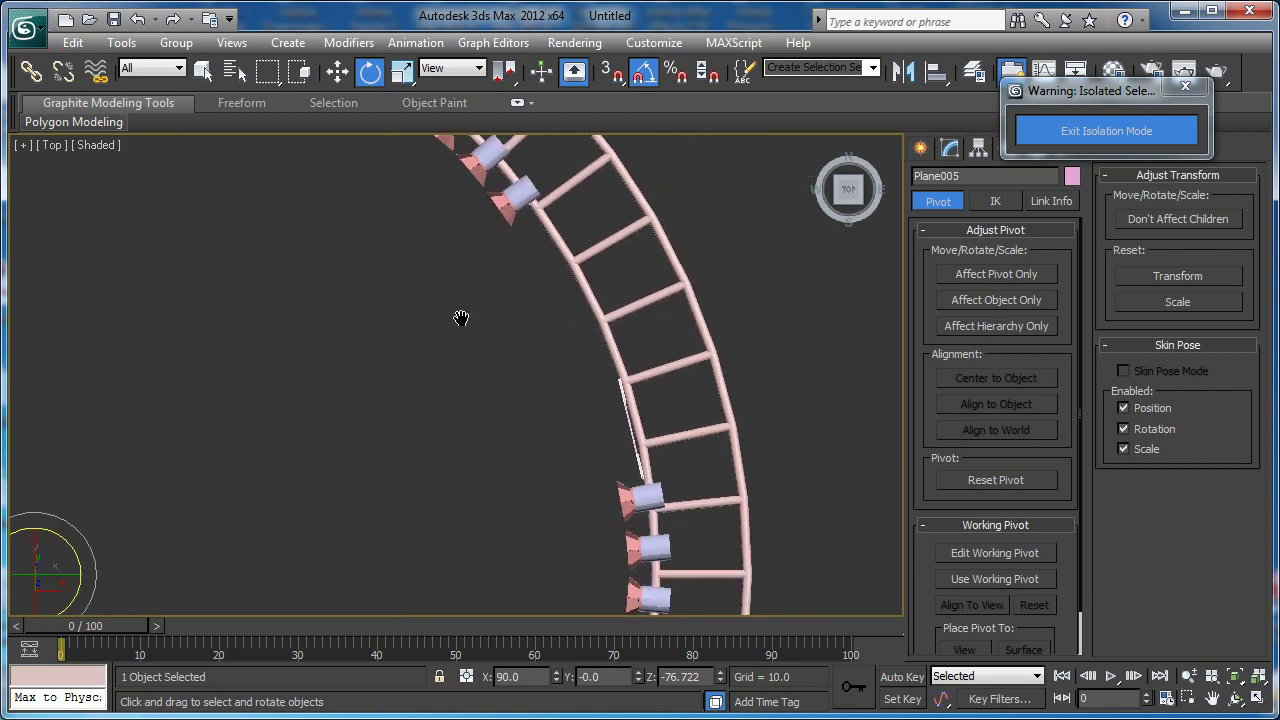
pyautogui.rightClick(649, 82)
pyautogui.moveTo(380, 285); pyautogui.dragTo(366, 283, button='middle')
pyautogui.doubleClick(653, 380)
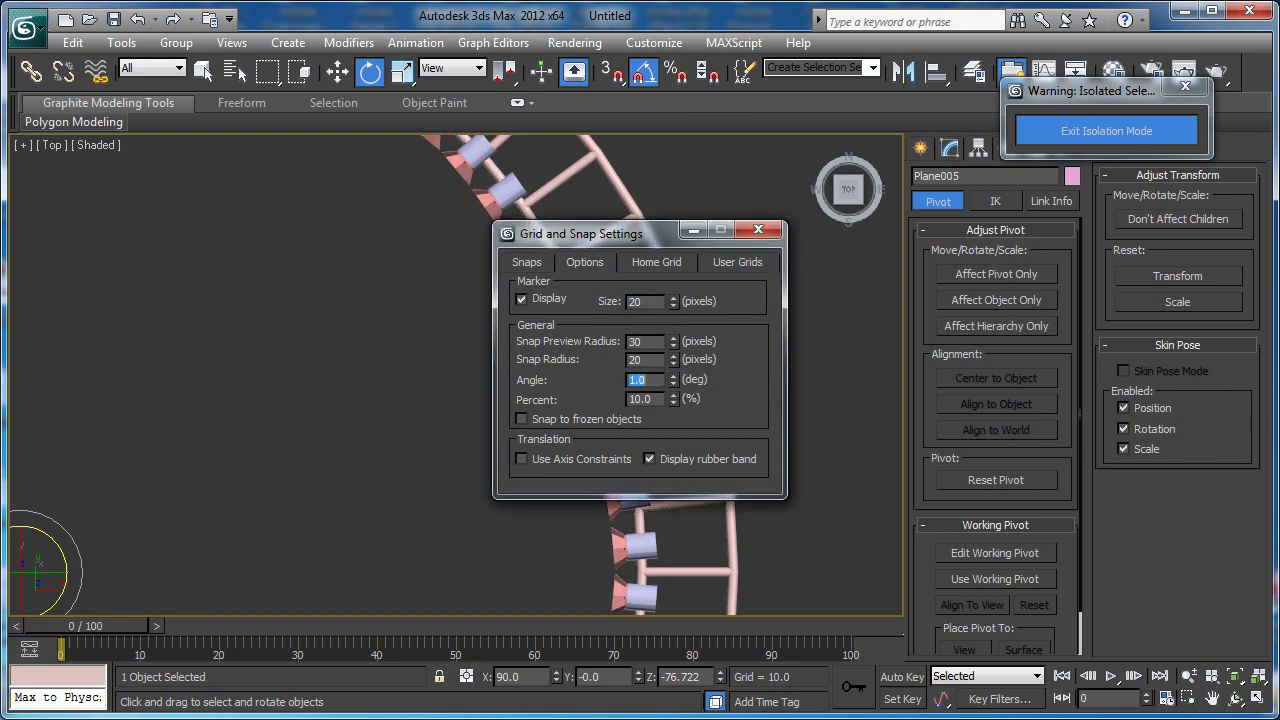
pyautogui.click(758, 229)
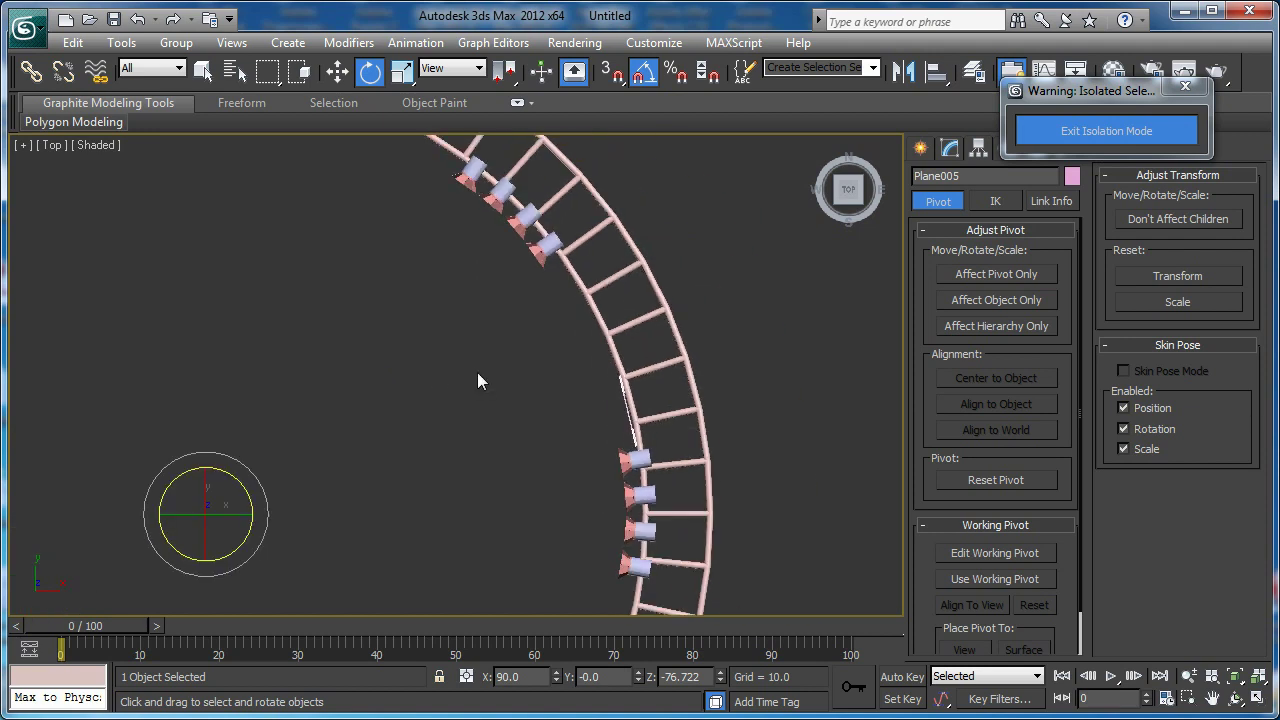
# - Copy the panel with a 17-degree rotation about the ring's centre
pyautogui.moveTo(354, 445); pyautogui.dragTo(363, 444, button='middle')
pyautogui.scroll(2, 363, 444)
pyautogui.keyDown('shift'); pyautogui.moveTo(155, 546); pyautogui.dragTo(154, 512); pyautogui.keyUp('shift')
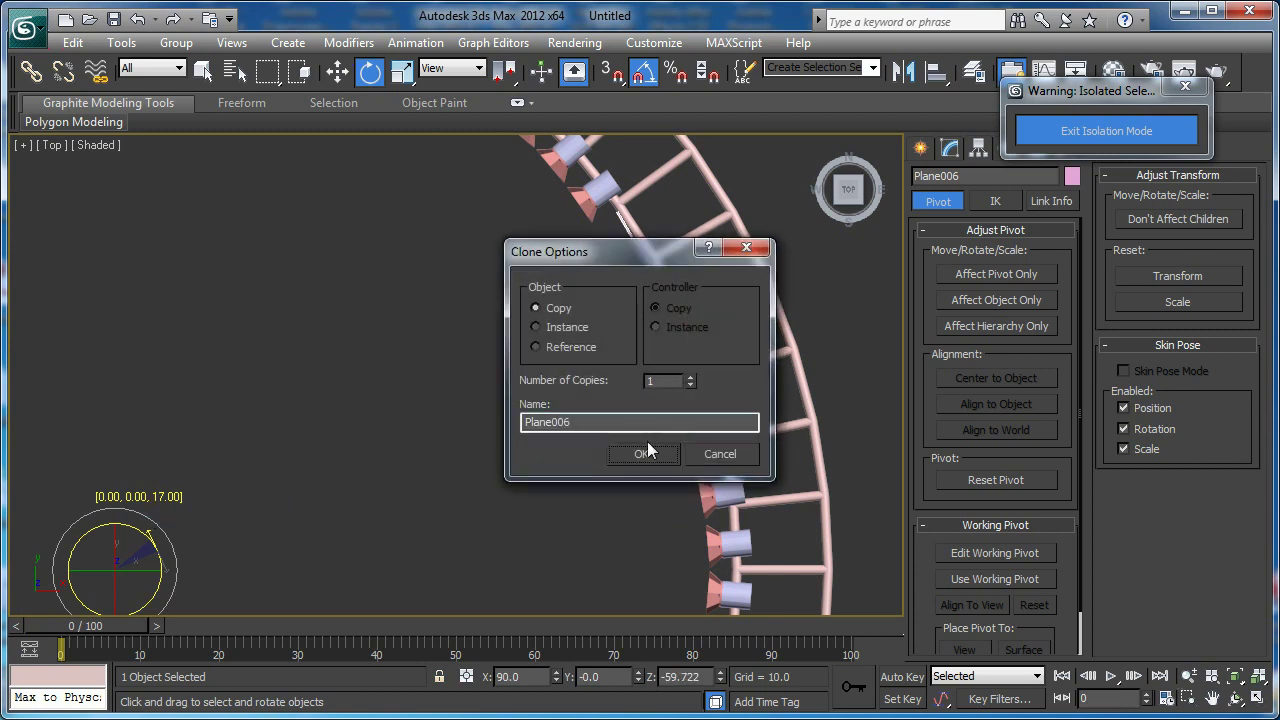
pyautogui.click(639, 452)
# - Copy both panels together around the ring in 45-degree increments to fill it with 16 panels
pyautogui.keyDown('ctrl'); pyautogui.click(706, 404); pyautogui.keyUp('ctrl')
pyautogui.moveTo(356, 444); pyautogui.dragTo(418, 440, button='middle')
pyautogui.scroll(-4, 416, 441)
pyautogui.moveTo(337, 477); pyautogui.dragTo(390, 446, button='middle')
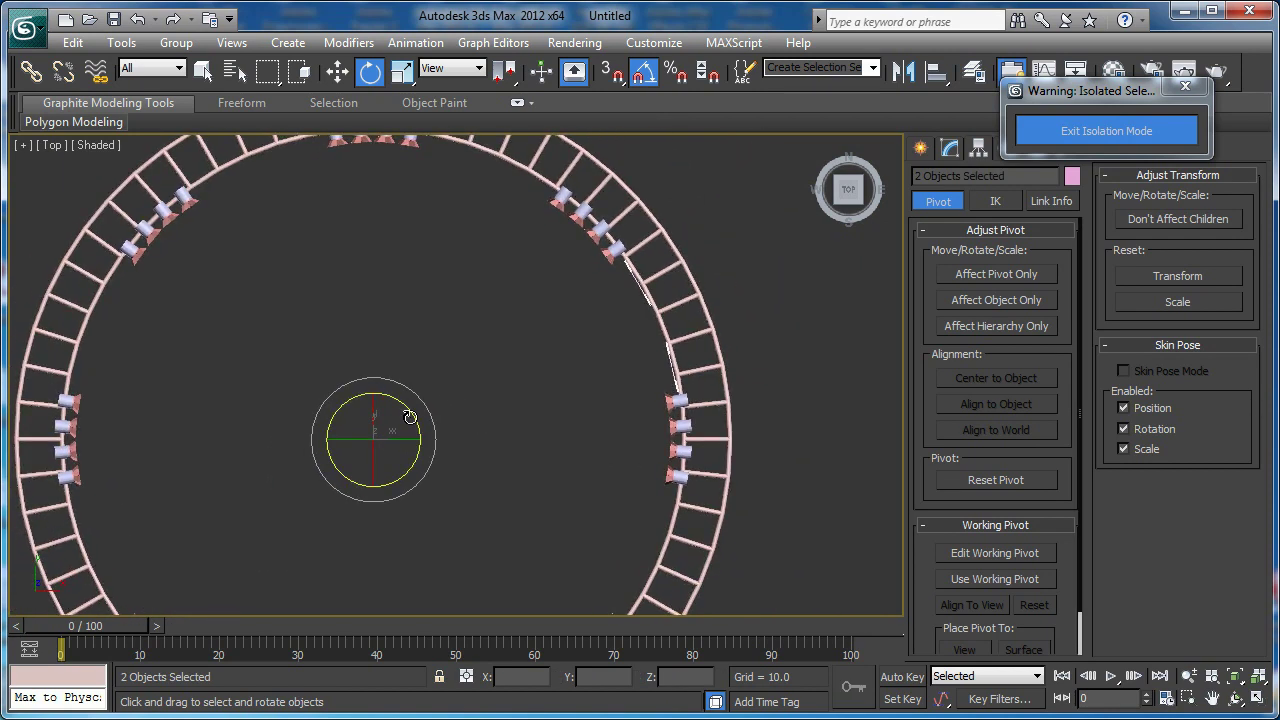
pyautogui.keyDown('shift'); pyautogui.moveTo(409, 417); pyautogui.dragTo(406, 388); pyautogui.keyUp('shift')
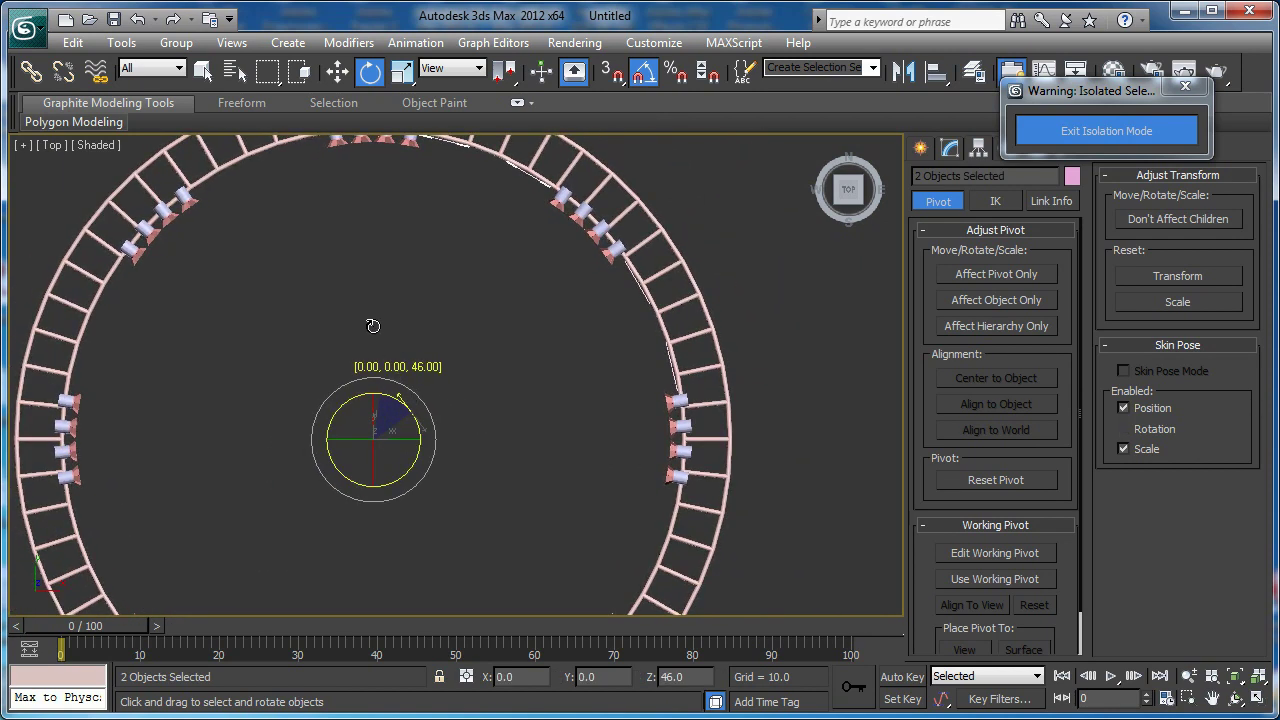
pyautogui.moveTo(370, 329); pyautogui.dragTo(370, 331)
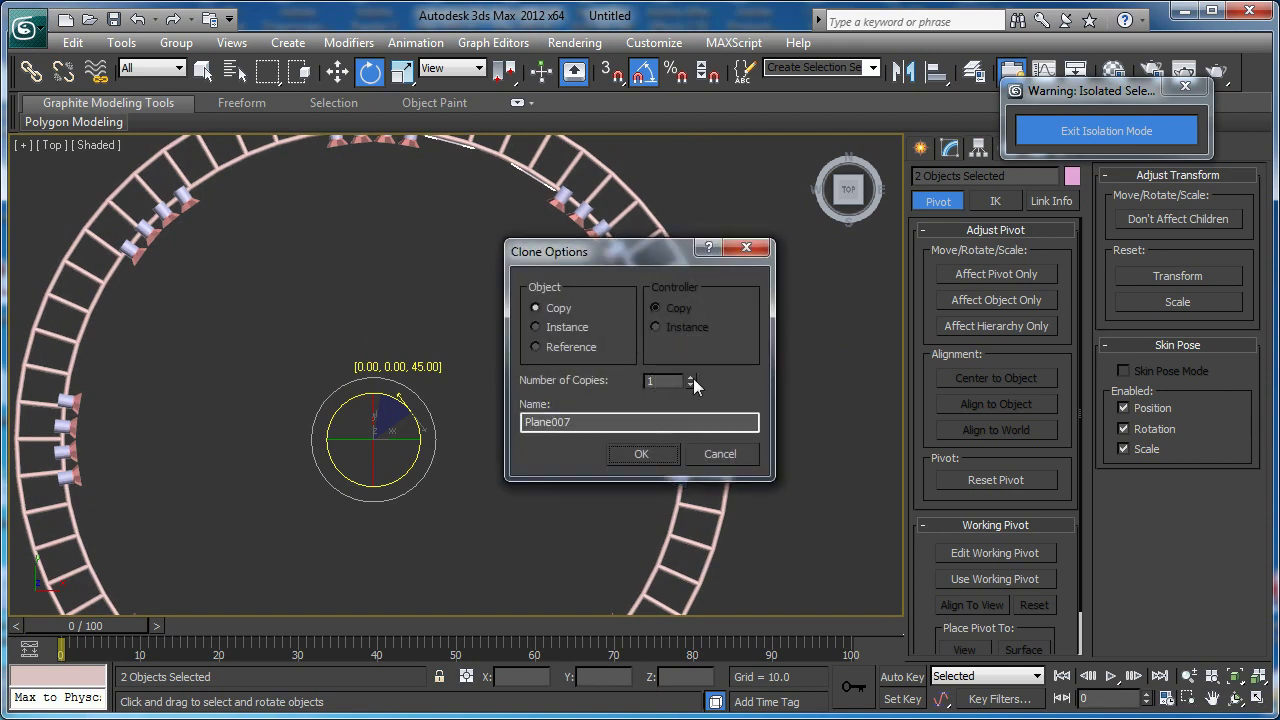
pyautogui.click(690, 377)
pyautogui.click(640, 455)
# - Examine the copied panels' placement against the truss and lamps from the top and in perspective
pyautogui.moveTo(605, 497)
pyautogui.mouseDown(button='middle')
pyautogui.moveTo(596, 428)
pyautogui.moveTo(562, 386)
pyautogui.moveTo(561, 401)
pyautogui.mouseUp(button='middle')
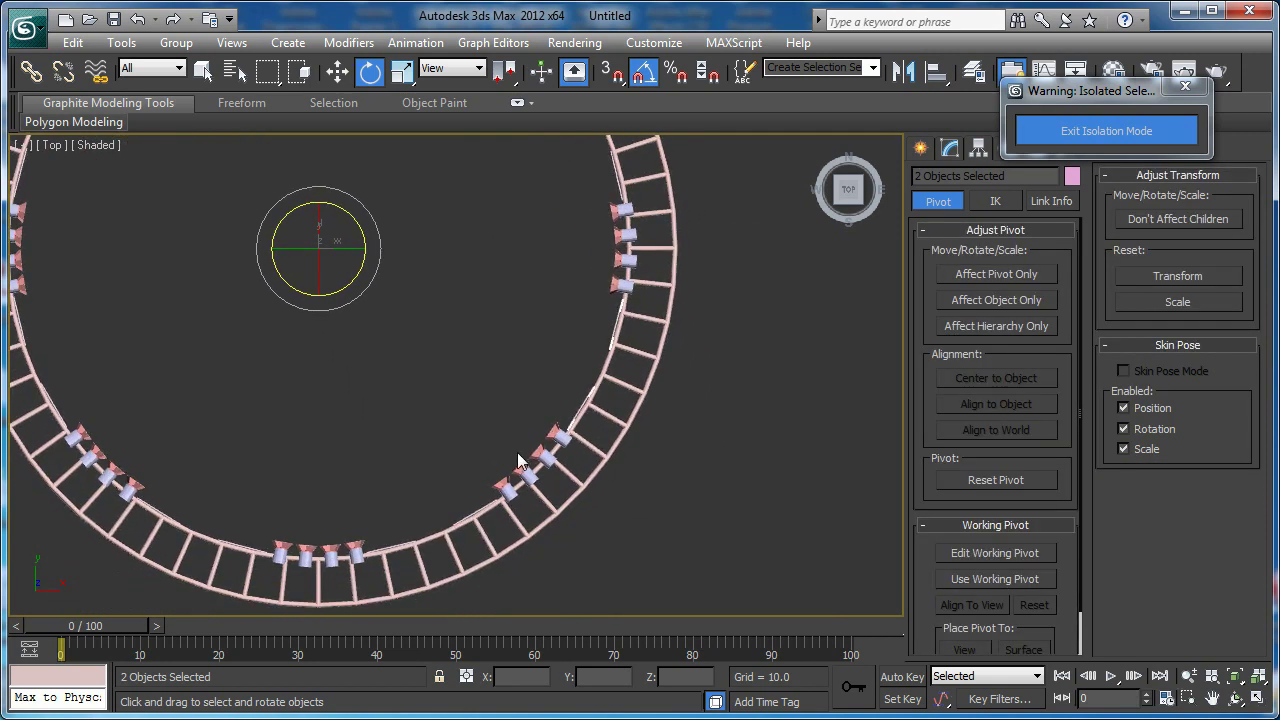
pyautogui.press('p')
pyautogui.press('z')
pyautogui.keyDown('alt'); pyautogui.moveTo(532, 455); pyautogui.dragTo(544, 368, button='middle'); pyautogui.keyUp('alt')
pyautogui.scroll(-3, 720, 330)
pyautogui.scroll(-4, 556, 308)
pyautogui.moveTo(552, 322); pyautogui.dragTo(570, 368, button='middle')
pyautogui.scroll(4, 566, 378)
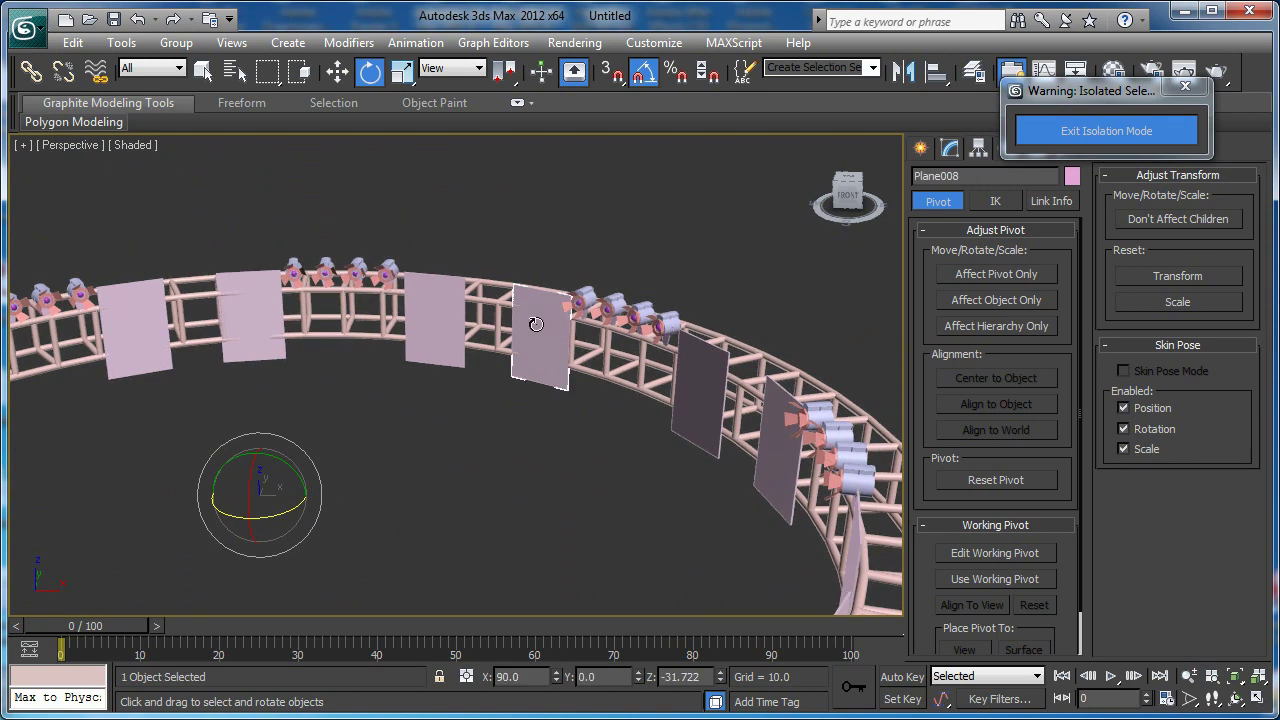
pyautogui.moveTo(541, 320)
pyautogui.mouseDown(button='middle')
pyautogui.moveTo(526, 351)
pyautogui.moveTo(603, 348)
pyautogui.moveTo(534, 325)
pyautogui.mouseUp(button='middle')
pyautogui.press('z')
pyautogui.scroll(-2, 602, 350)
pyautogui.click(950, 149)
pyautogui.scroll(-4, 590, 318)
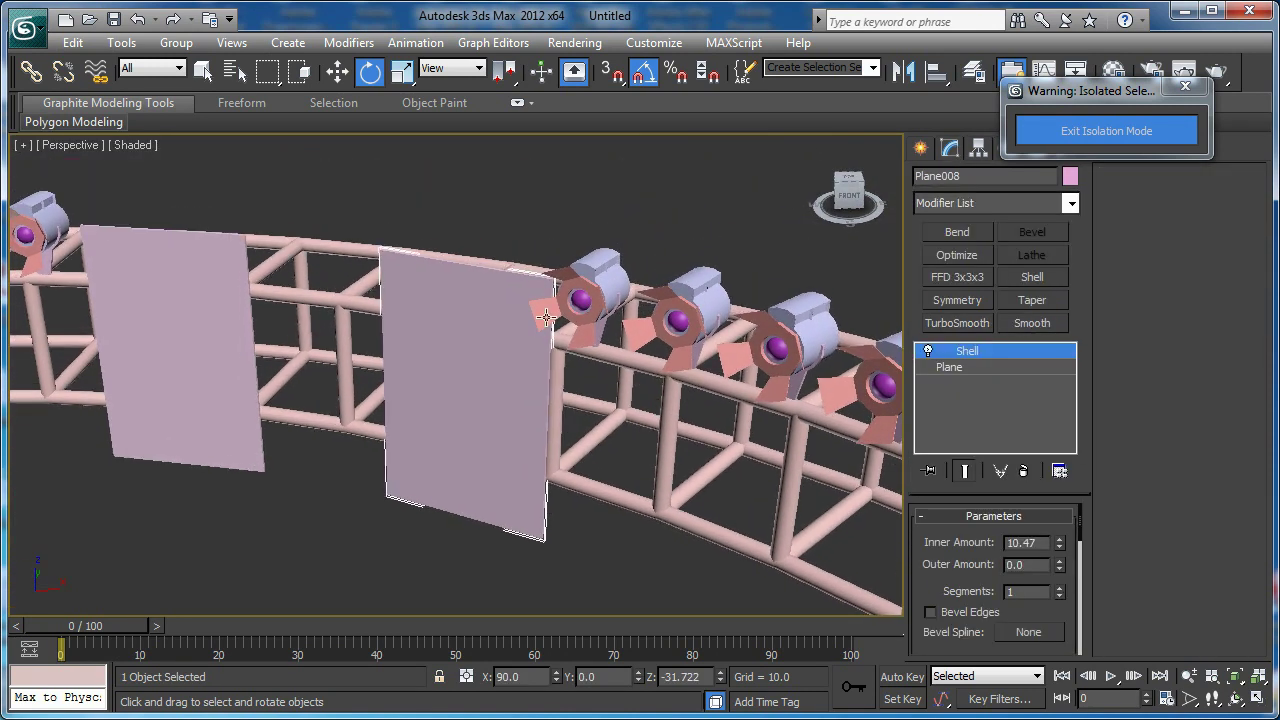
pyautogui.scroll(2, 493, 347)
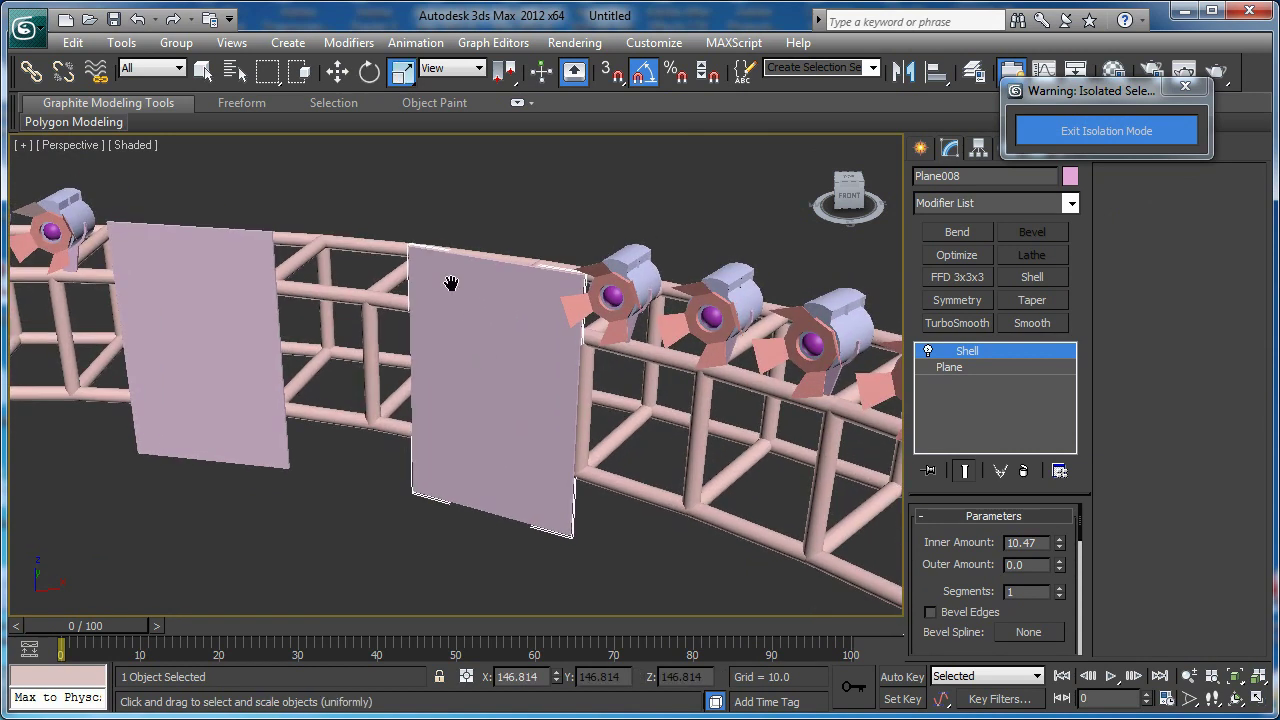
pyautogui.scroll(-2, 423, 286)
# - Select all 16 panels around the truss ring and display edged faces
pyautogui.keyDown('ctrl'); pyautogui.click(332, 345); pyautogui.keyUp('ctrl')
pyautogui.keyDown('alt'); pyautogui.moveTo(332, 345); pyautogui.dragTo(615, 450, button='middle'); pyautogui.keyUp('alt')
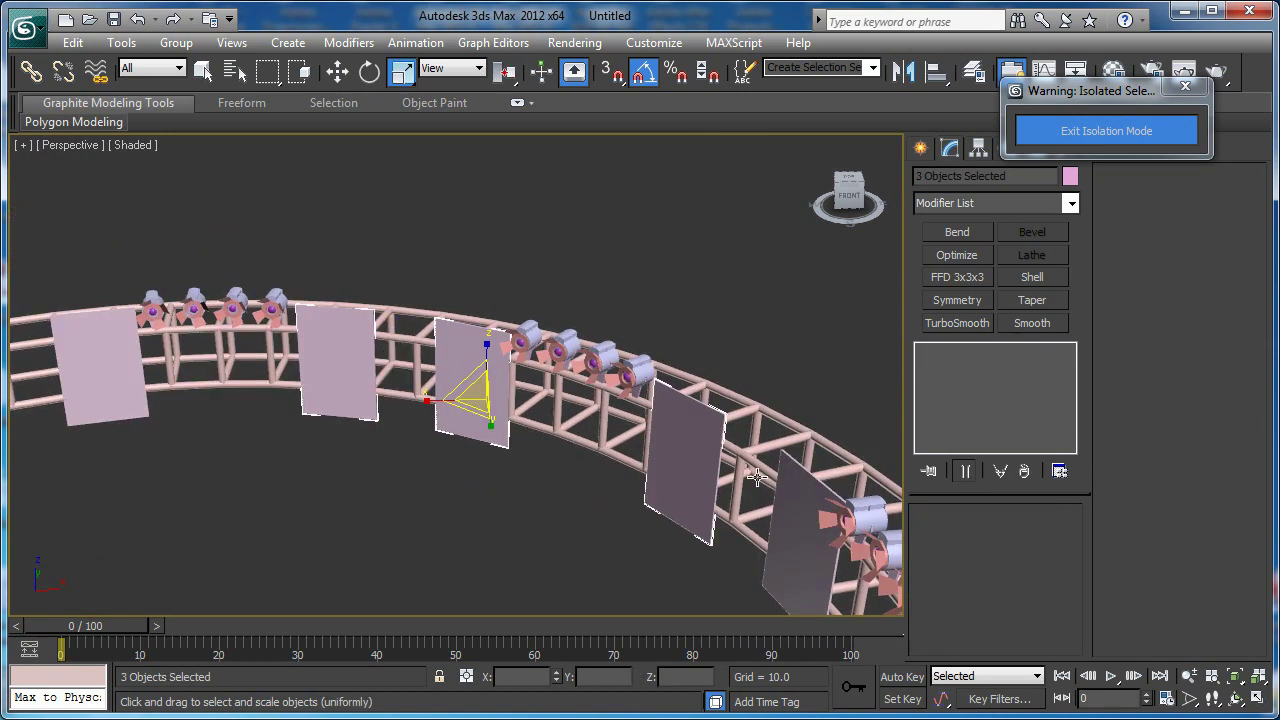
pyautogui.keyDown('ctrl'); pyautogui.click(90, 366); pyautogui.keyUp('ctrl')
pyautogui.keyDown('alt'); pyautogui.moveTo(90, 366); pyautogui.dragTo(254, 372, button='middle'); pyautogui.keyUp('alt')
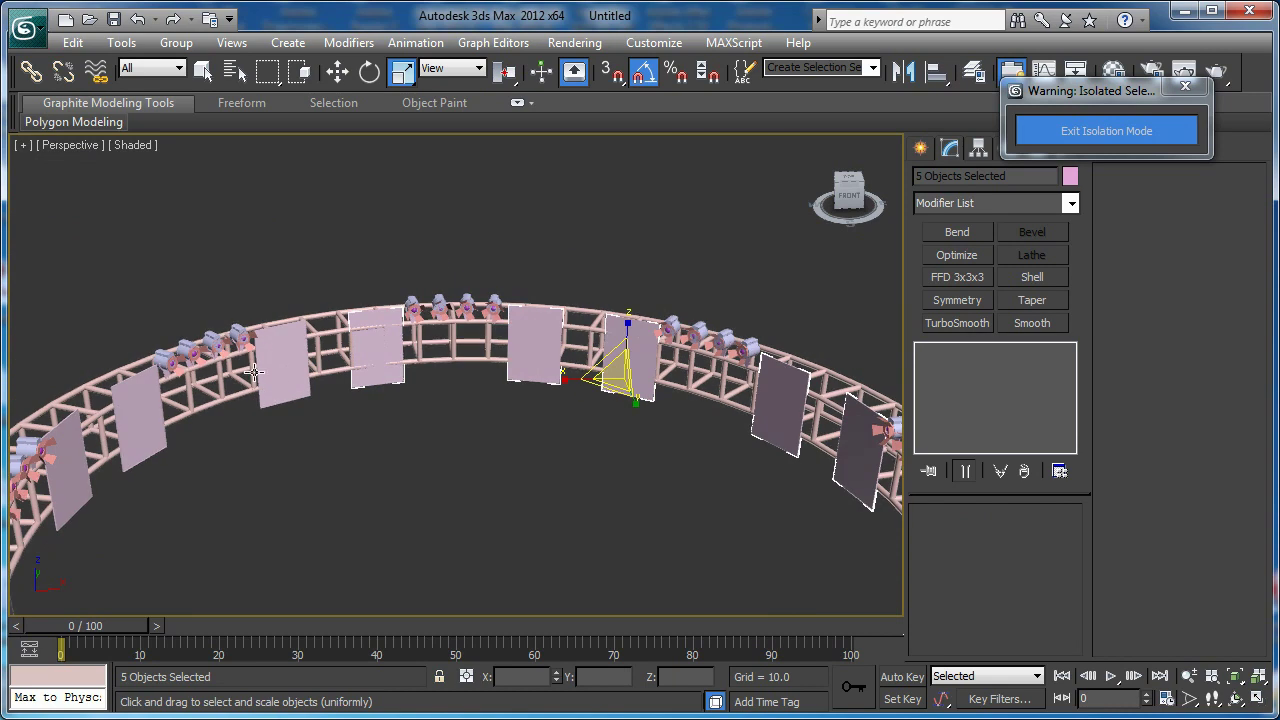
pyautogui.keyDown('ctrl'); pyautogui.click(57, 463); pyautogui.keyUp('ctrl')
pyautogui.keyDown('alt'); pyautogui.moveTo(57, 463); pyautogui.dragTo(249, 423, button='middle'); pyautogui.keyUp('alt')
pyautogui.press('F4')
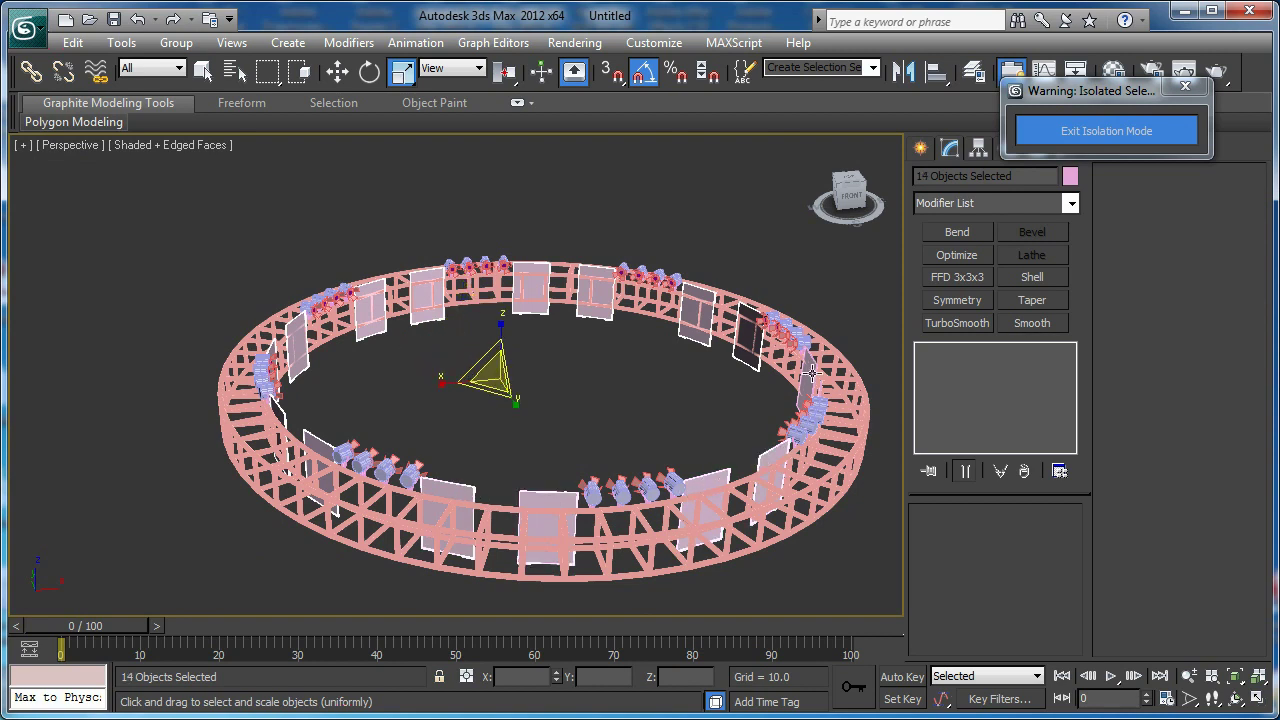
pyautogui.keyDown('alt'); pyautogui.moveTo(808, 376); pyautogui.dragTo(771, 325, button='middle'); pyautogui.keyUp('alt')
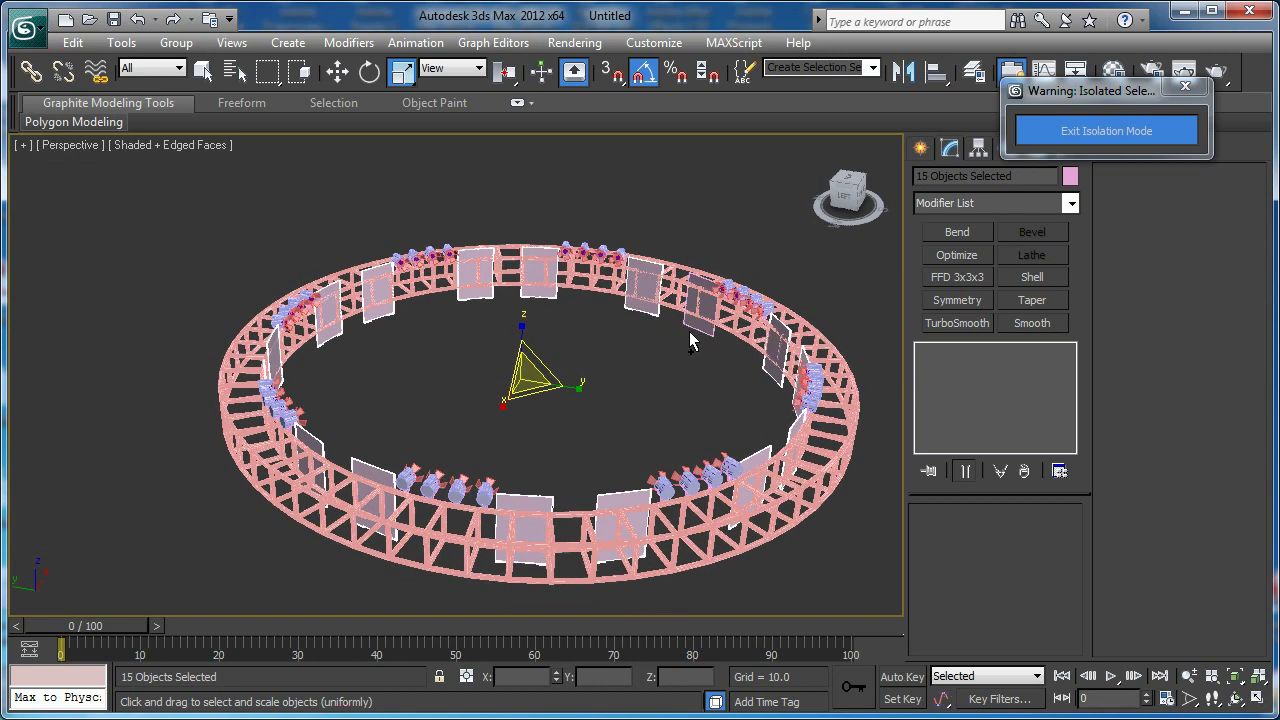
pyautogui.keyDown('alt'); pyautogui.moveTo(702, 346); pyautogui.dragTo(747, 314, button='middle'); pyautogui.keyUp('alt')
pyautogui.moveTo(747, 314); pyautogui.dragTo(543, 357, button='middle')
pyautogui.scroll(4, 514, 370)
pyautogui.keyDown('alt'); pyautogui.moveTo(489, 392); pyautogui.dragTo(290, 398, button='middle'); pyautogui.keyUp('alt')
pyautogui.moveTo(290, 398); pyautogui.dragTo(578, 393, button='middle')
pyautogui.keyDown('alt'); pyautogui.moveTo(578, 393); pyautogui.dragTo(504, 399, button='middle'); pyautogui.keyUp('alt')
# - Centre the pivots of the selected panels on their own objects
pyautogui.click(977, 149)
pyautogui.click(981, 272)
pyautogui.click(981, 379)
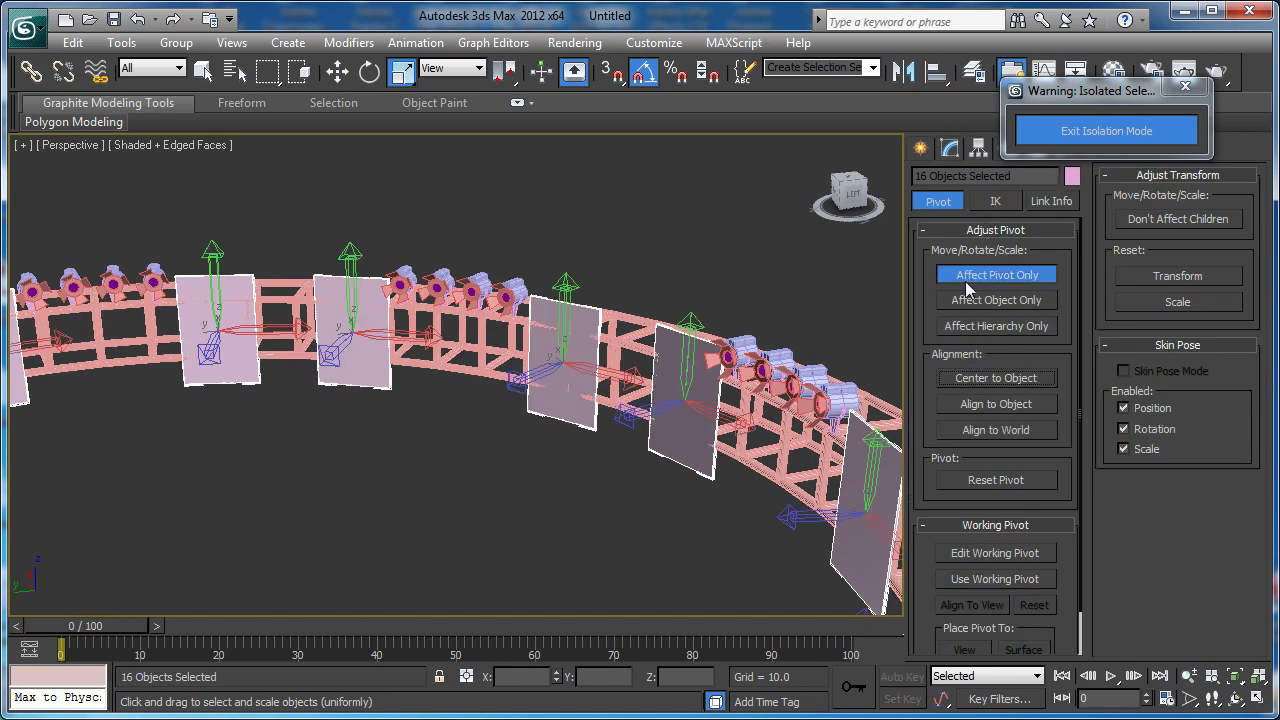
pyautogui.click(968, 274)
pyautogui.click(950, 148)
# - Select a single panel beside a lamp group and set the scaling reference coordinate system to Local
pyautogui.click(675, 368)
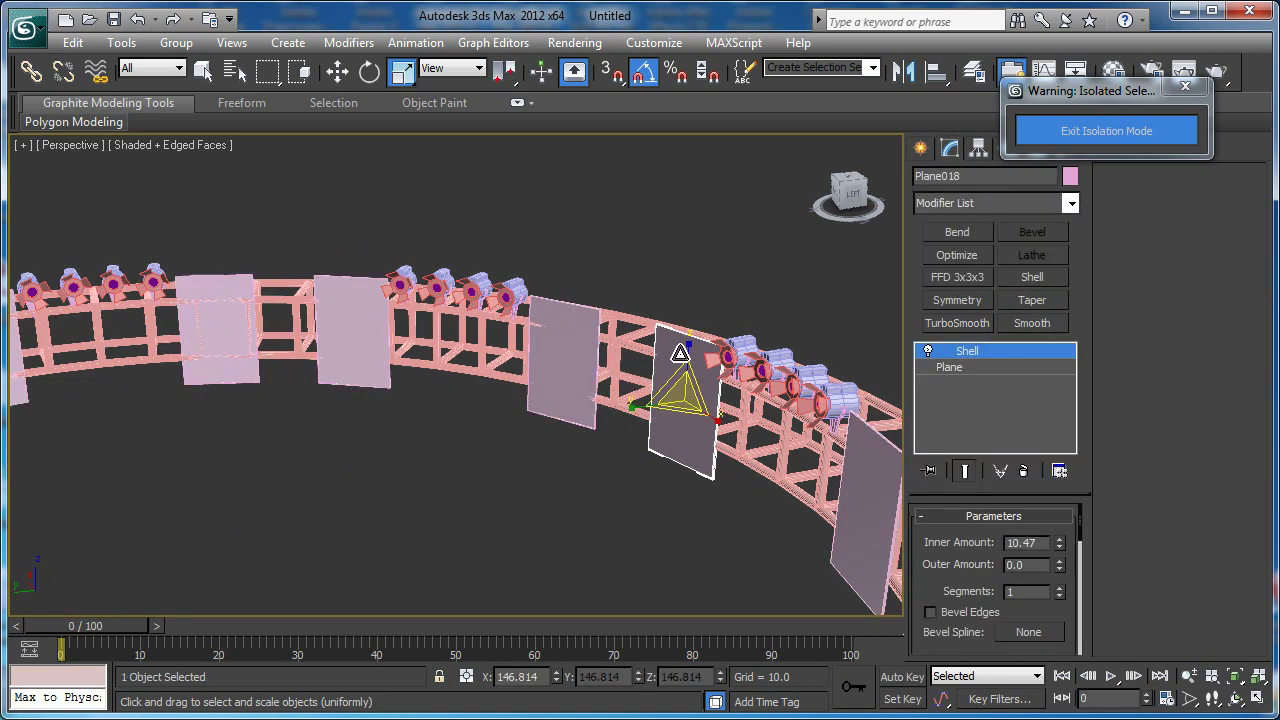
pyautogui.press('z')
pyautogui.keyDown('alt'); pyautogui.moveTo(825, 376); pyautogui.dragTo(654, 412, button='middle'); pyautogui.keyUp('alt')
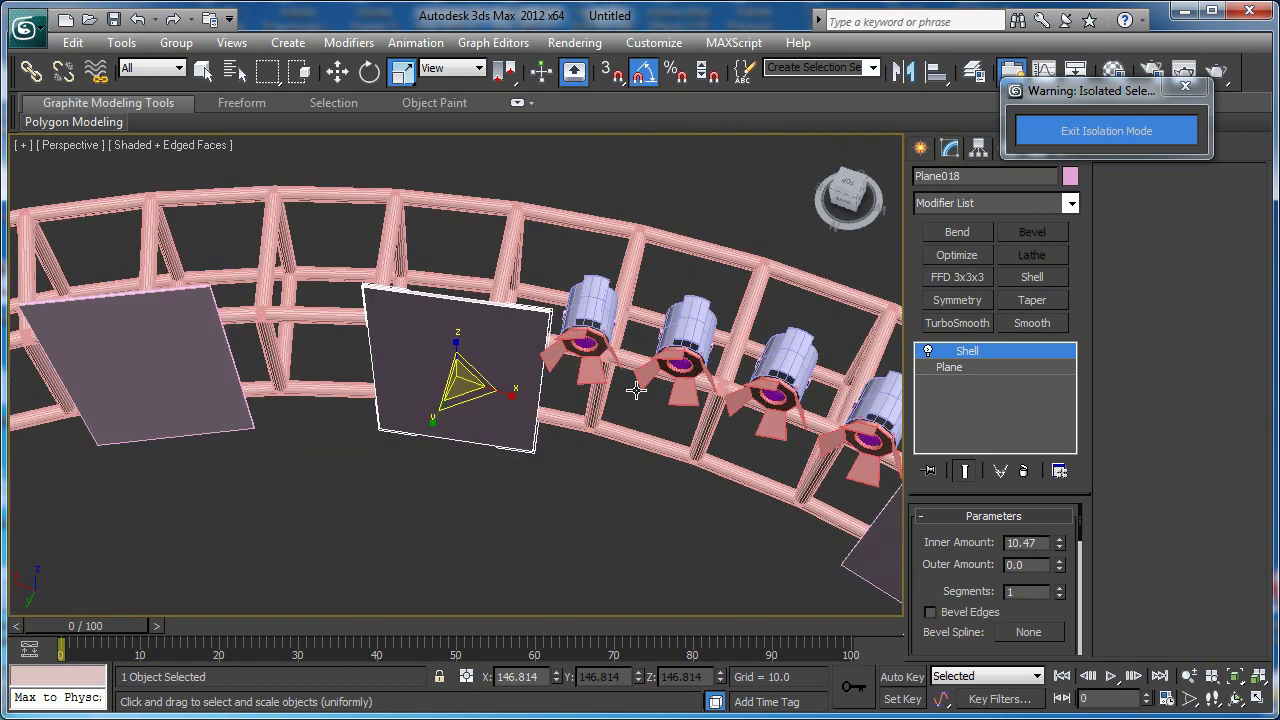
pyautogui.click(465, 140)
pyautogui.keyDown('alt'); pyautogui.moveTo(494, 368); pyautogui.dragTo(503, 326, button='middle'); pyautogui.keyUp('alt')
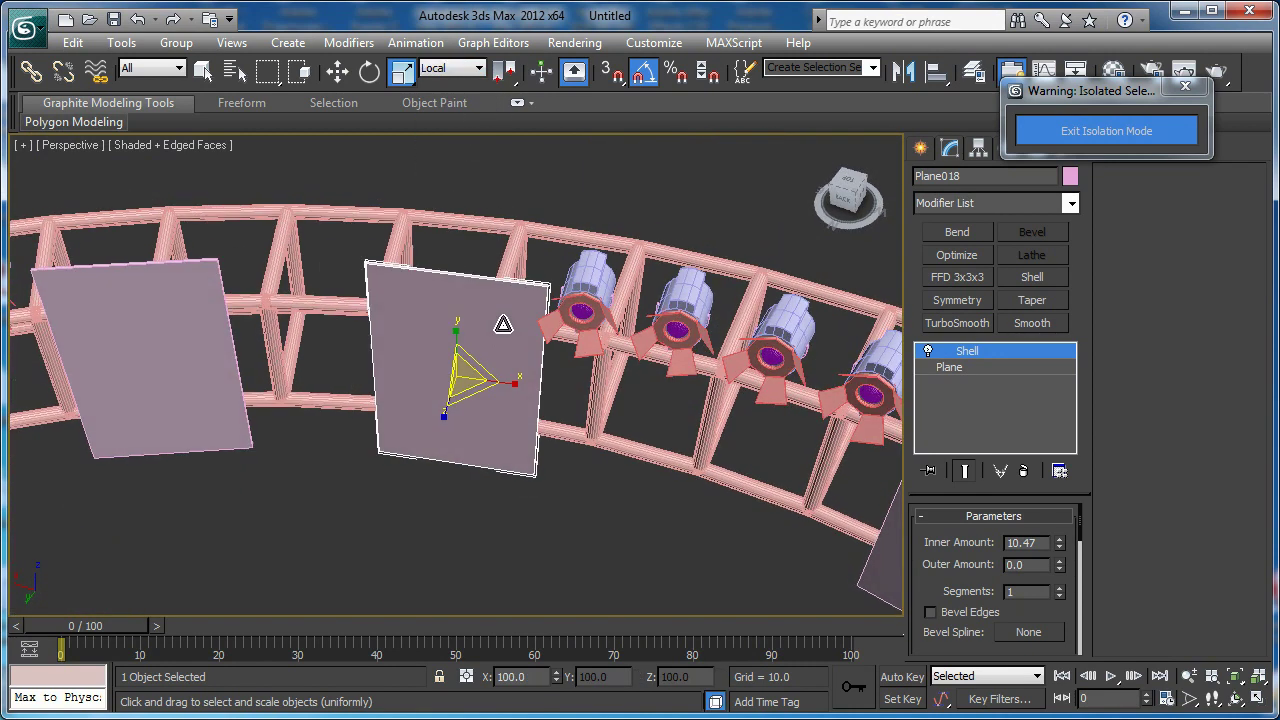
pyautogui.moveTo(475, 368)
pyautogui.keyDown('alt'); pyautogui.mouseDown(button='middle')
pyautogui.moveTo(458, 354)
pyautogui.moveTo(497, 412)
pyautogui.moveTo(526, 409)
pyautogui.moveTo(560, 315)
pyautogui.moveTo(531, 370)
pyautogui.moveTo(479, 375)
pyautogui.mouseUp(button='middle'); pyautogui.keyUp('alt')
# - Slide the panel about 82 units along its local X axis toward the neighbouring lamp in the top view
pyautogui.press('t')
pyautogui.scroll(2, 479, 375)
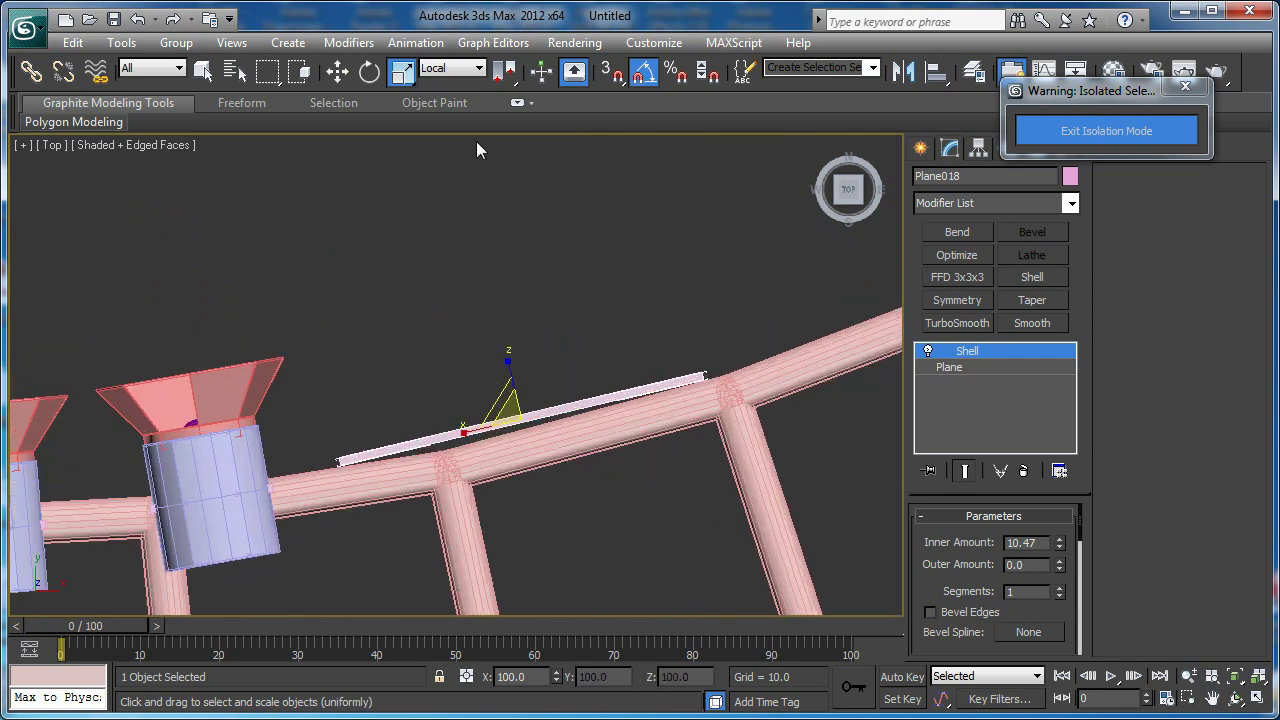
pyautogui.press('w')
pyautogui.click(449, 70)
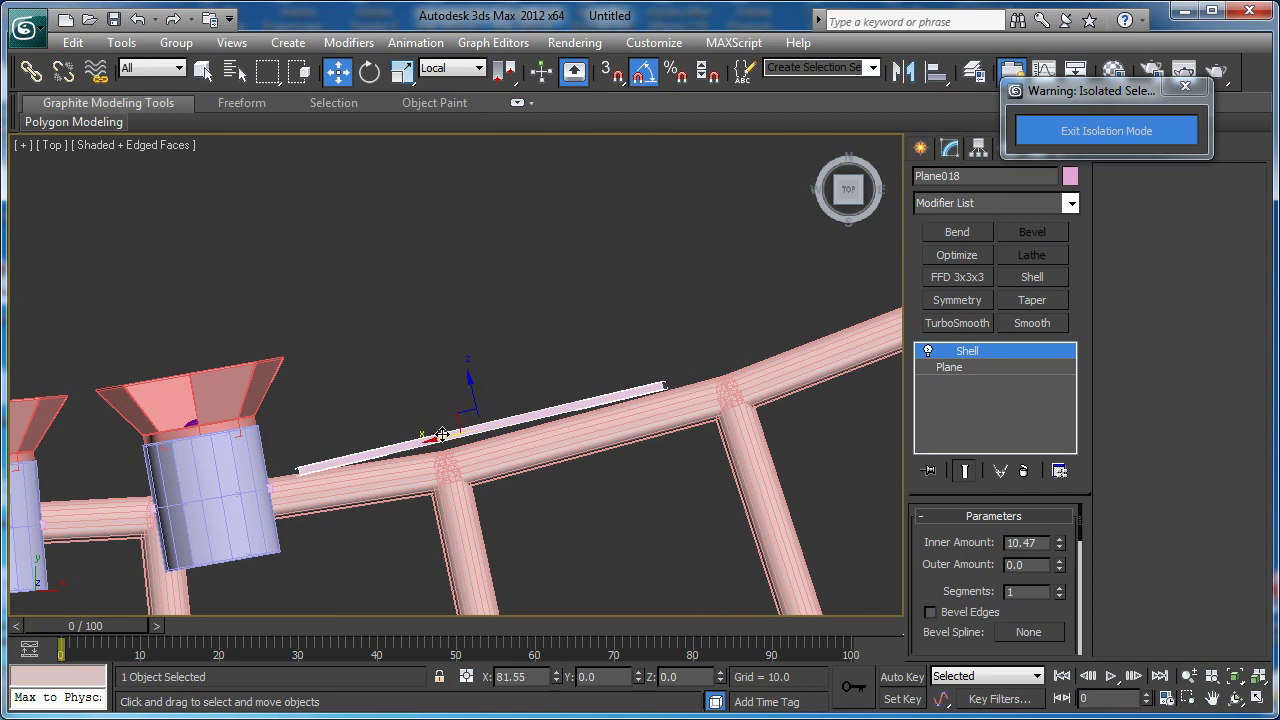
pyautogui.scroll(-4, 551, 351)
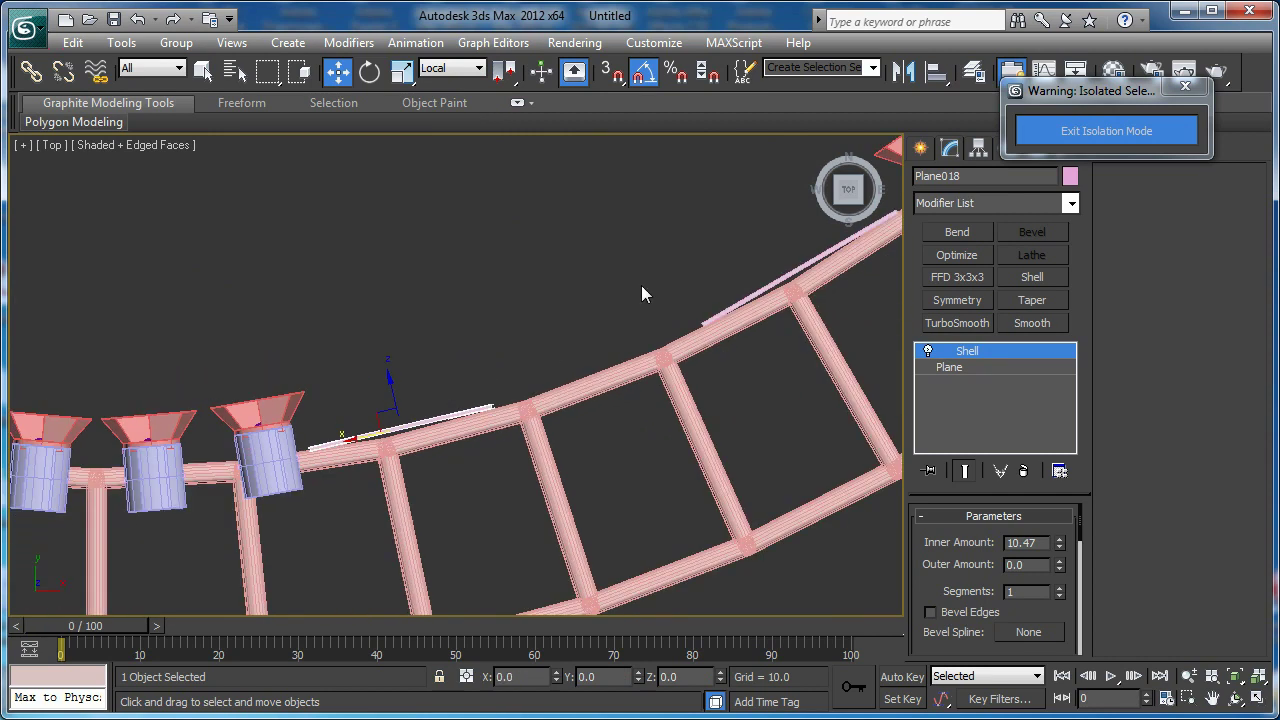
# - Examine the panel spacing between the lamp groups from the top and around the ring in perspective
pyautogui.scroll(4, 663, 411)
pyautogui.press('p')
pyautogui.scroll(-3, 655, 385)
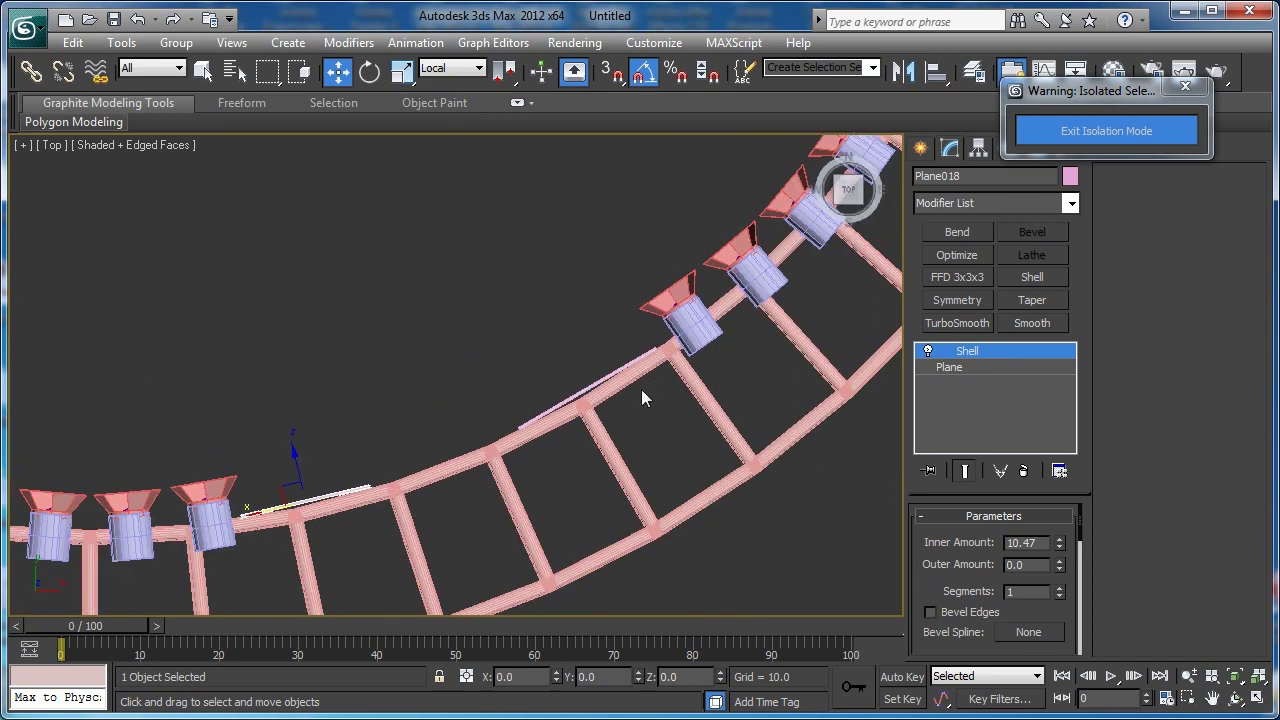
pyautogui.scroll(3, 451, 424)
pyautogui.press('z')
pyautogui.keyDown('alt'); pyautogui.moveTo(503, 420); pyautogui.dragTo(800, 314, button='middle'); pyautogui.keyUp('alt')
pyautogui.scroll(-6, 800, 314)
pyautogui.keyDown('alt'); pyautogui.moveTo(617, 323); pyautogui.dragTo(603, 360, button='middle'); pyautogui.keyUp('alt')
pyautogui.scroll(-3, 663, 354)
pyautogui.scroll(3, 630, 350)
pyautogui.scroll(2, 600, 366)
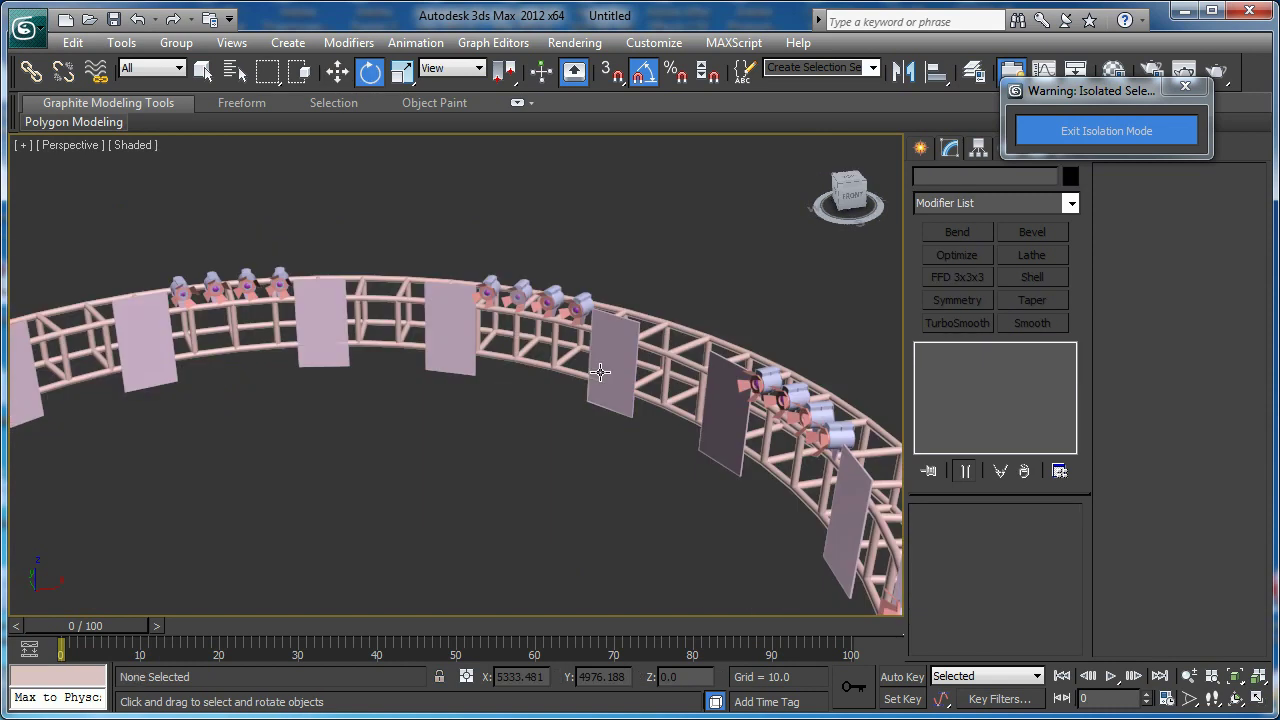
pyautogui.scroll(-2, 600, 372)
pyautogui.moveTo(629, 409)
pyautogui.keyDown('alt'); pyautogui.mouseDown(button='middle')
pyautogui.moveTo(655, 405)
pyautogui.moveTo(727, 334)
pyautogui.moveTo(630, 392)
pyautogui.mouseUp(button='middle'); pyautogui.keyUp('alt')
pyautogui.scroll(-2, 655, 412)
# - Exit isolation mode and inspect the panel ring together with the complete stage
pyautogui.click(1076, 140)
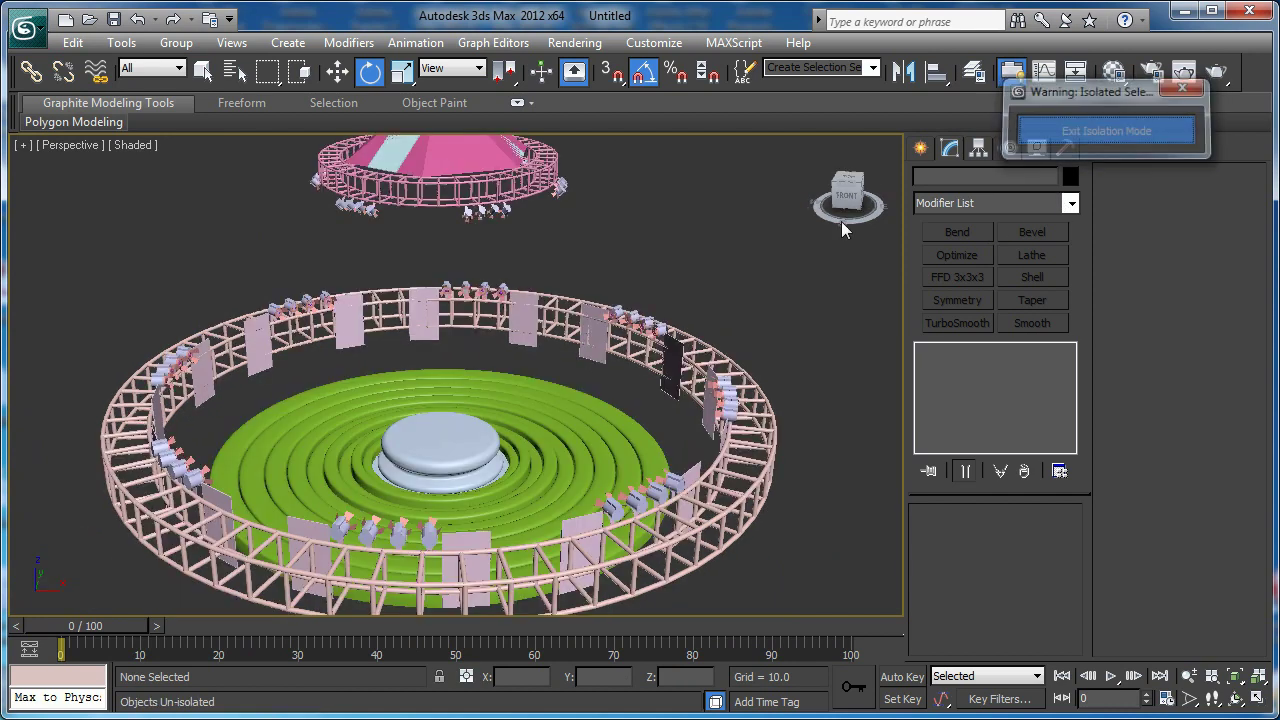
pyautogui.keyDown('alt'); pyautogui.moveTo(500, 357); pyautogui.dragTo(617, 346, button='middle'); pyautogui.keyUp('alt')
pyautogui.scroll(-2, 600, 352)
pyautogui.keyDown('alt'); pyautogui.moveTo(592, 402); pyautogui.dragTo(607, 361, button='middle'); pyautogui.keyUp('alt')
pyautogui.keyDown('alt'); pyautogui.moveTo(580, 429); pyautogui.dragTo(517, 450, button='middle'); pyautogui.keyUp('alt')
pyautogui.scroll(3, 480, 449)
pyautogui.scroll(-5, 544, 454)
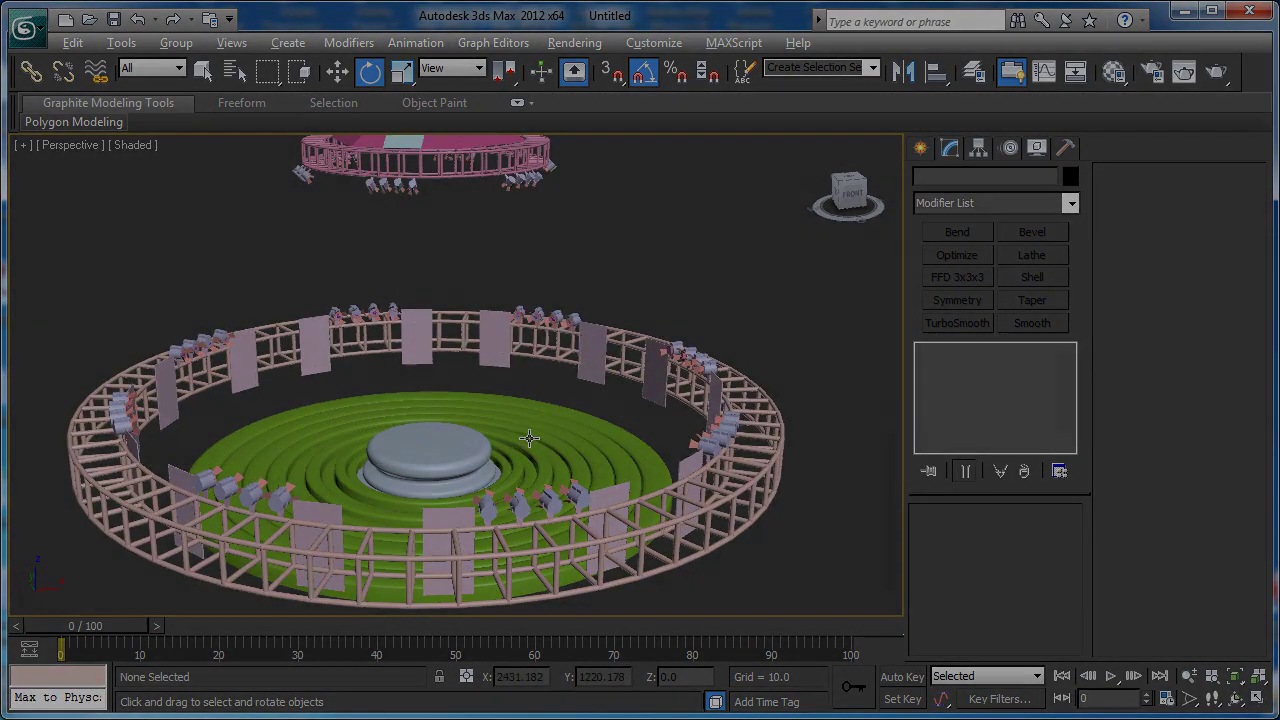